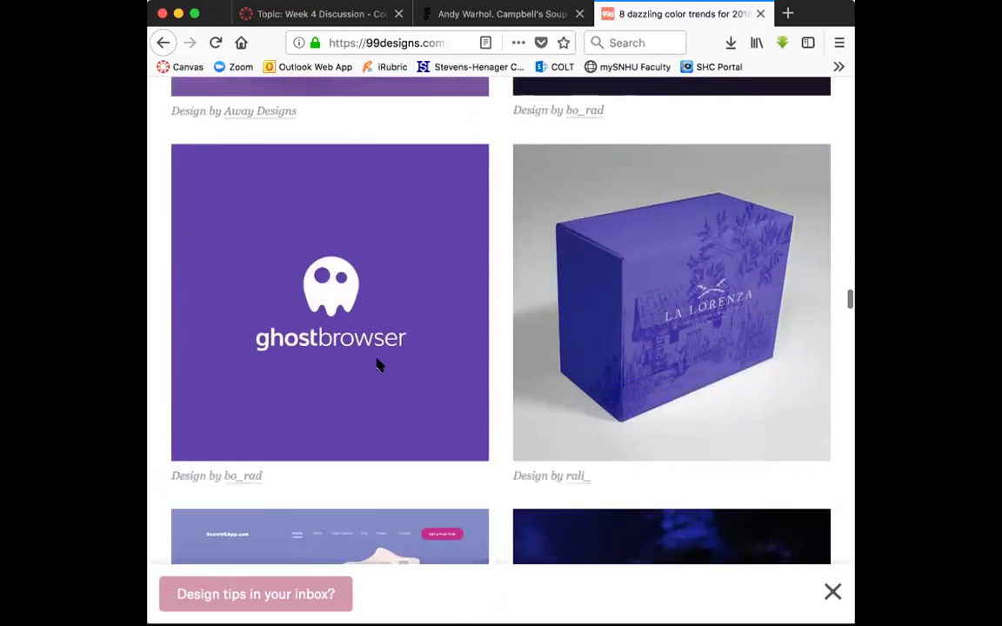
Examine the article's design examples for modern gradients and minimalist pastel palettes.
scroll(378, 365, "down", 8)
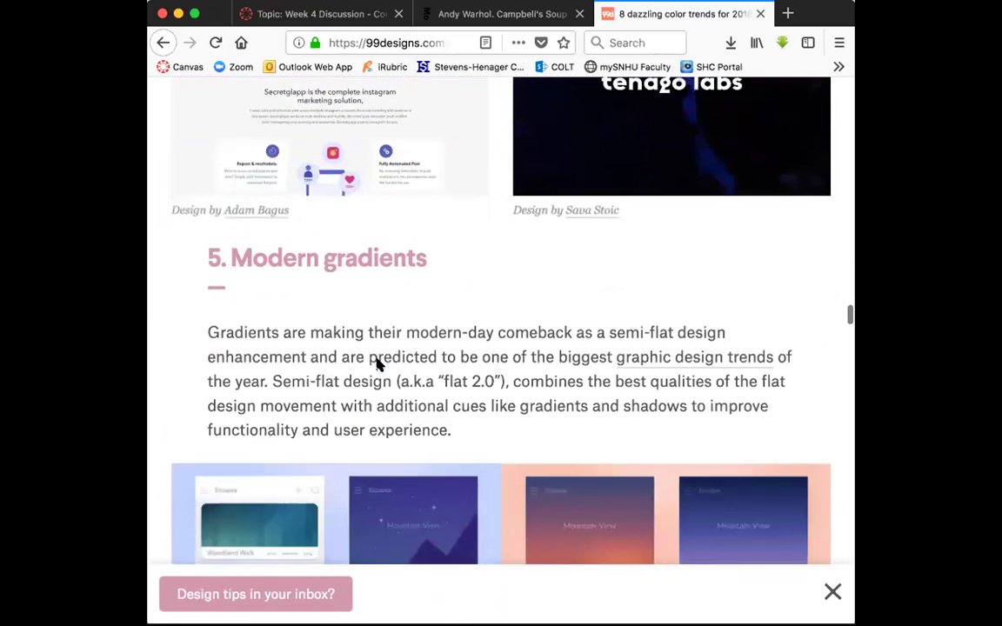
scroll(378, 366, "down", 18)
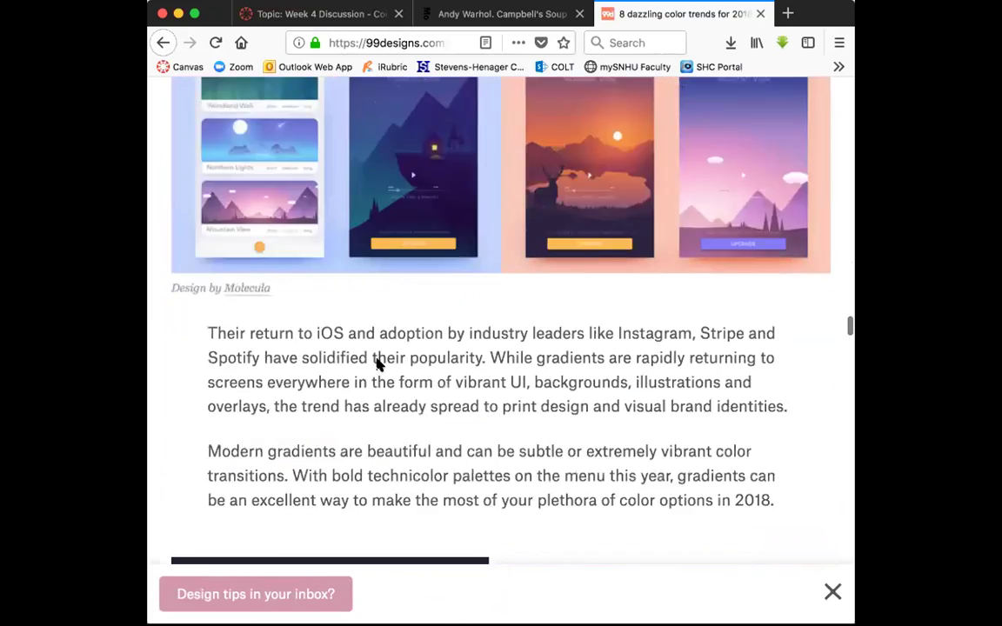
scroll(379, 366, "down", 15)
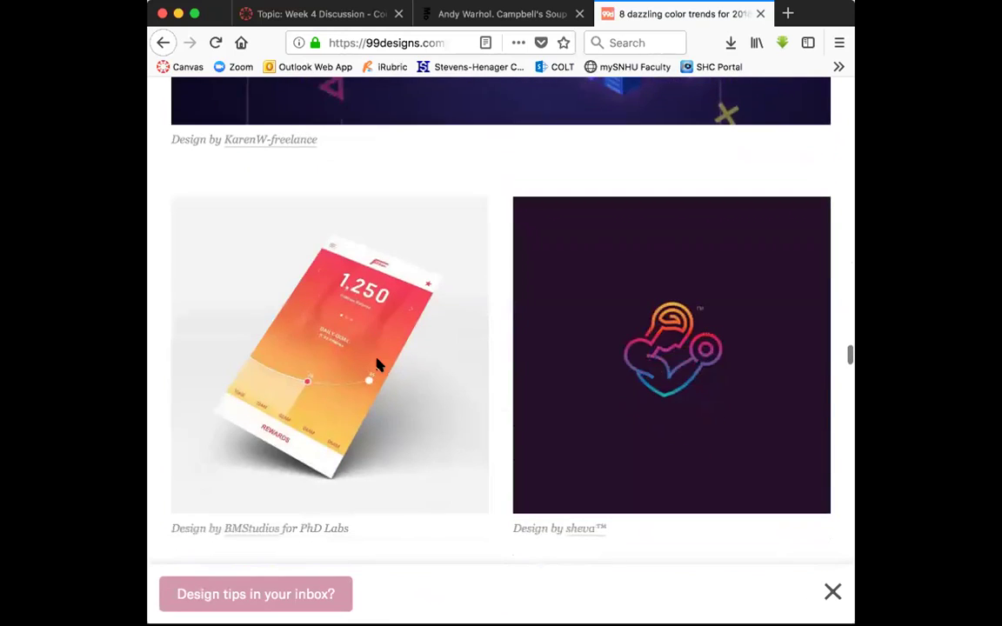
scroll(379, 365, "down", 10)
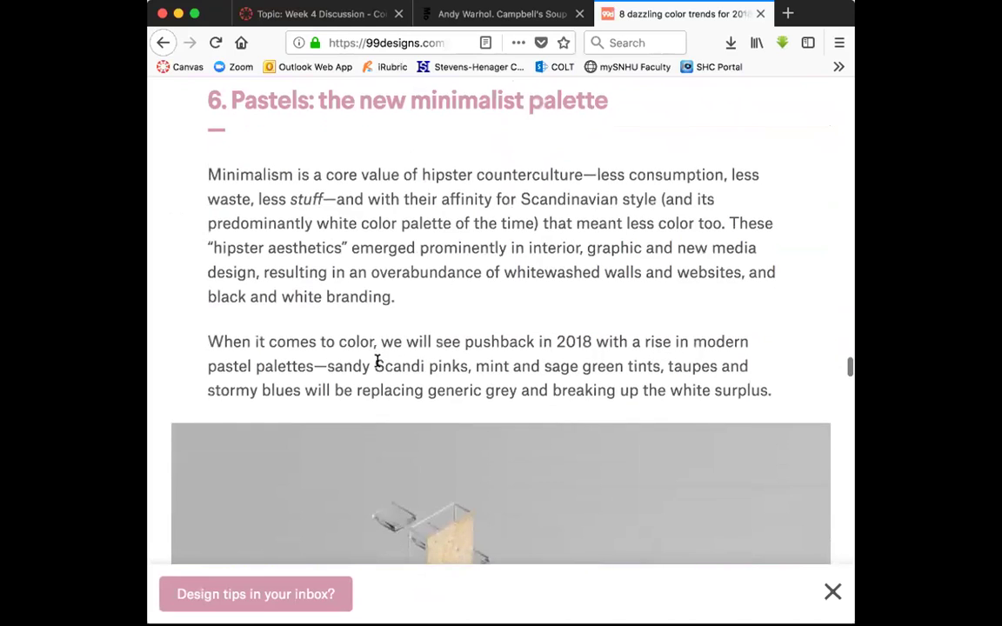
scroll(379, 365, "down", 6)
scroll(378, 365, "down", 2)
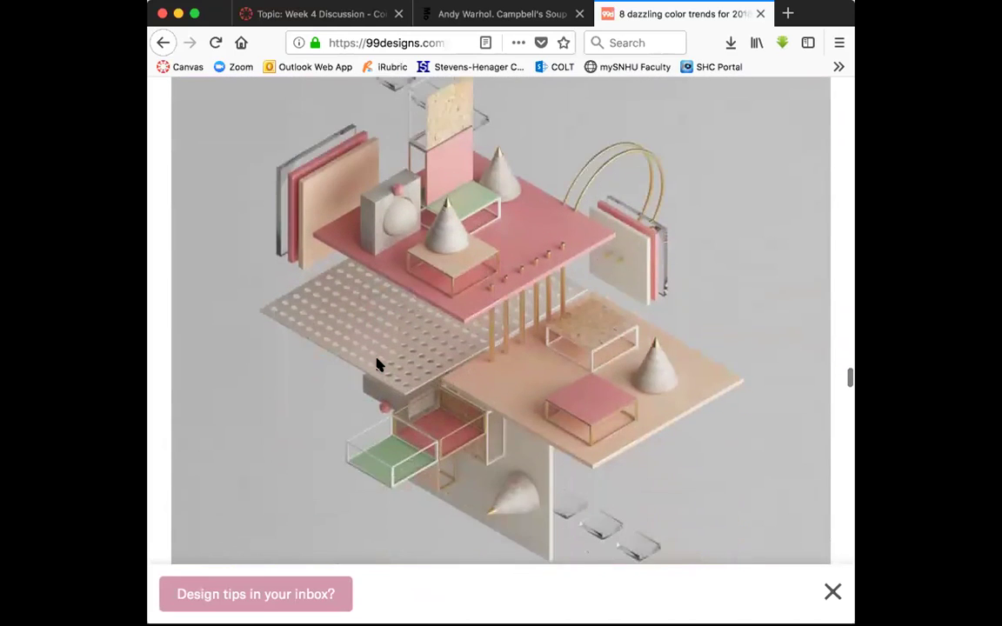
scroll(378, 365, "down", 10)
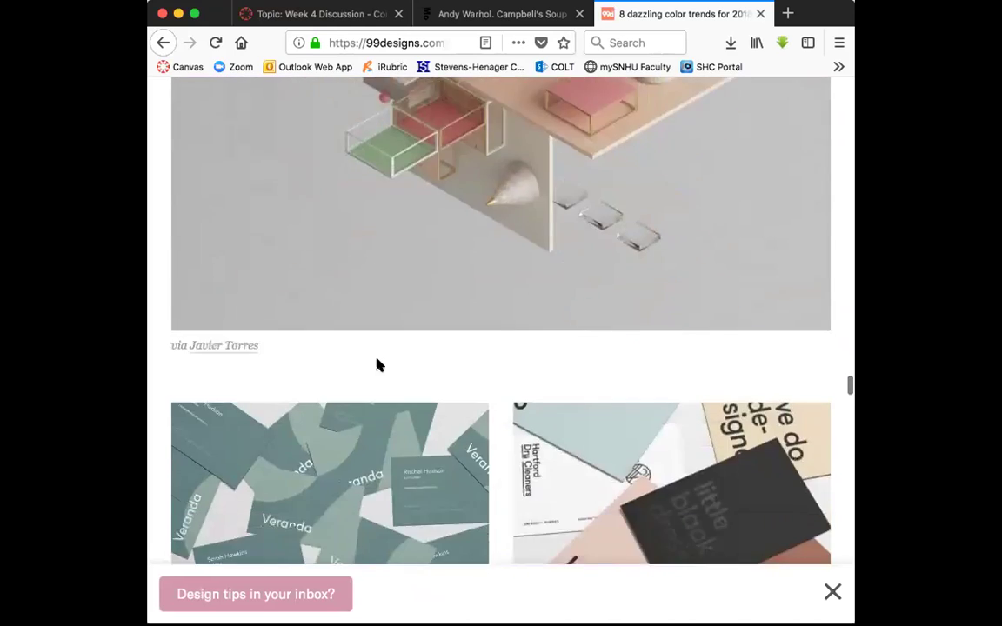
scroll(379, 365, "down", 5)
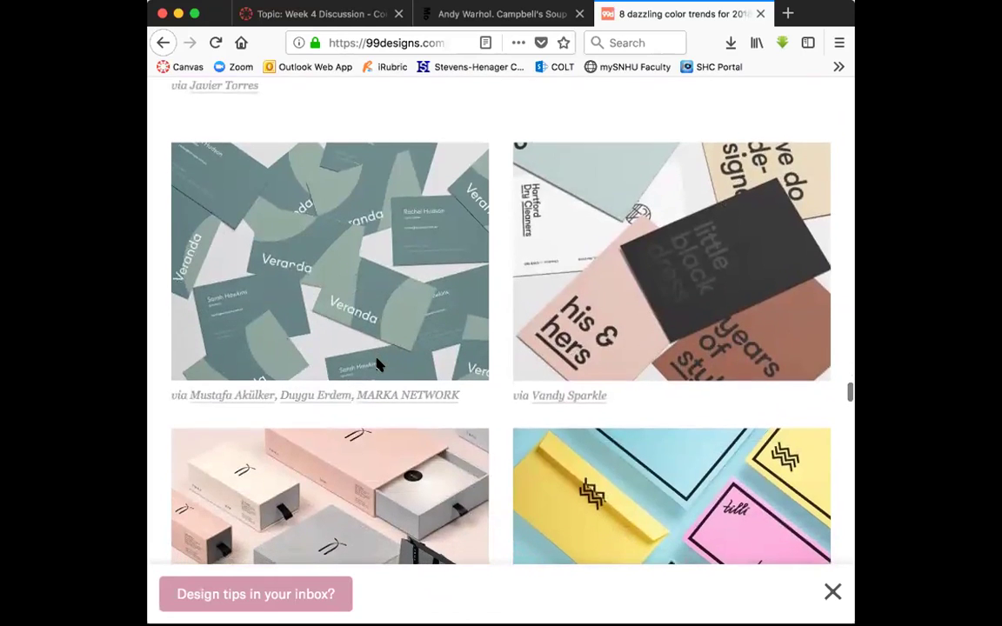
scroll(379, 365, "down", 15)
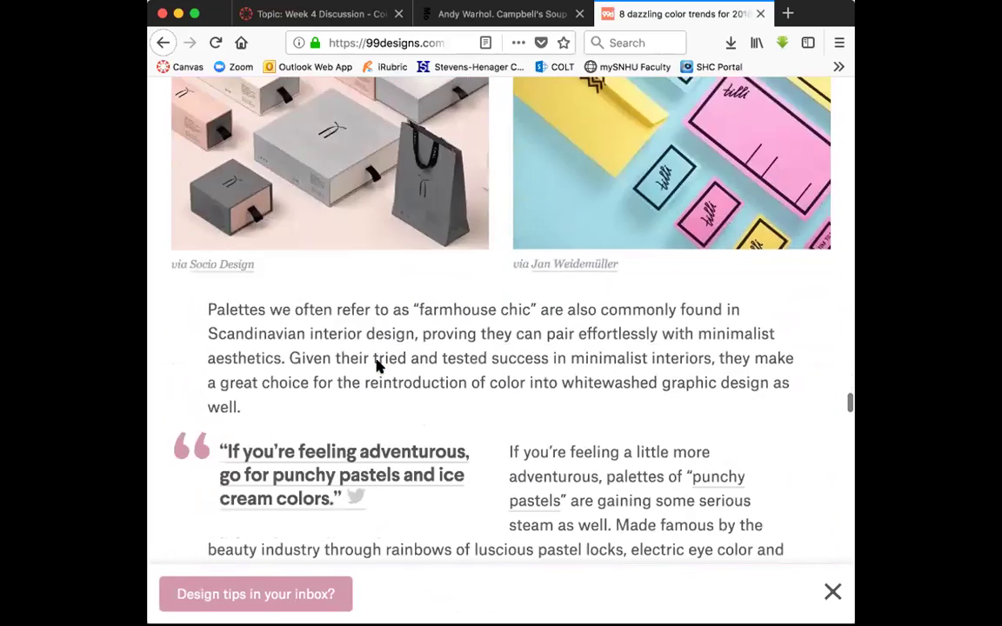
scroll(379, 365, "down", 12)
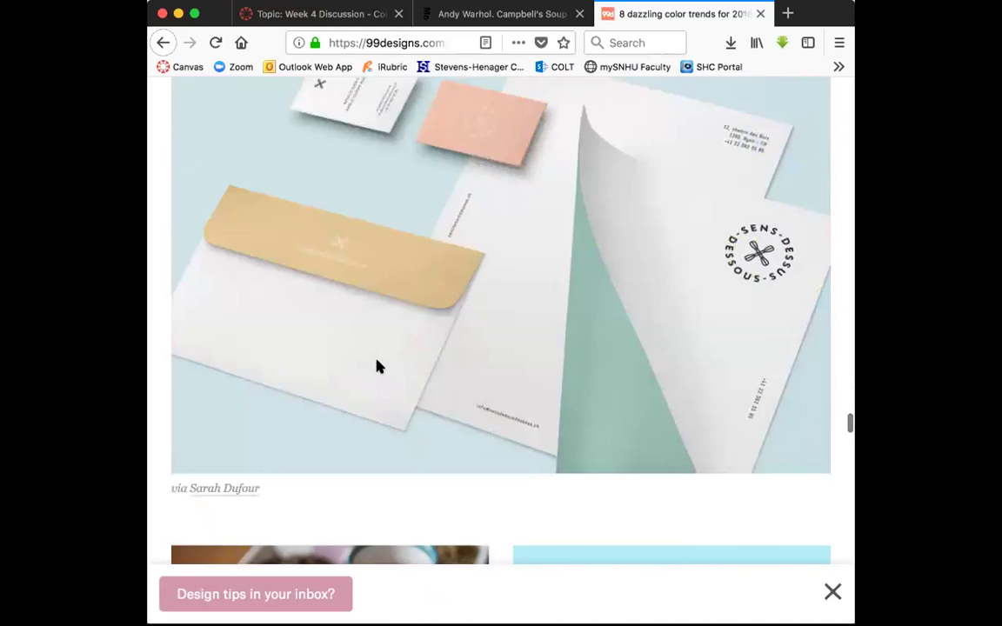
Review the article's sections on brutalism and black as color trends, including their example designs.
scroll(379, 366, "down", 10)
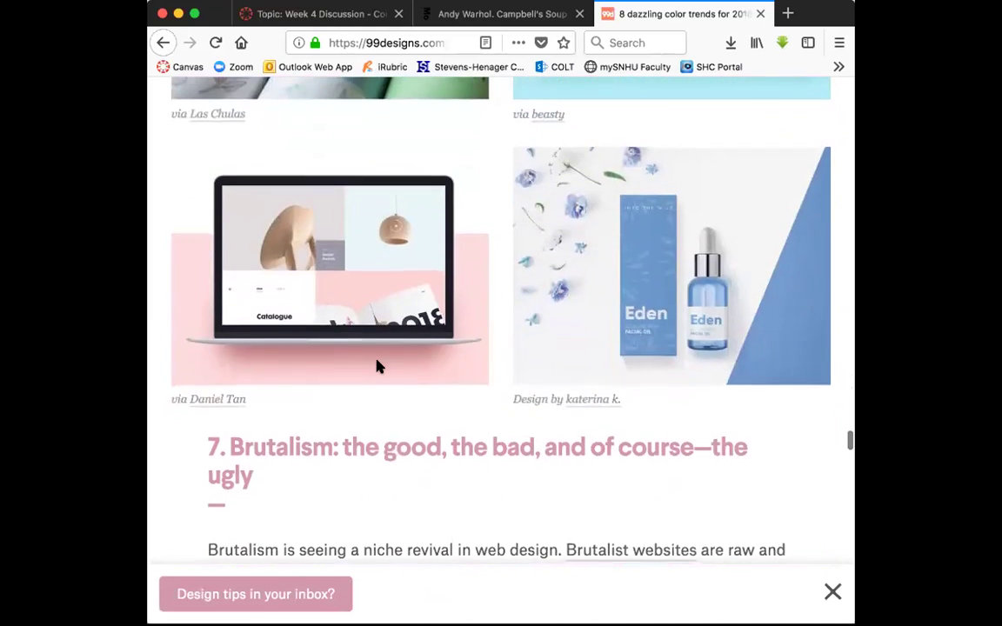
scroll(379, 365, "down", 10)
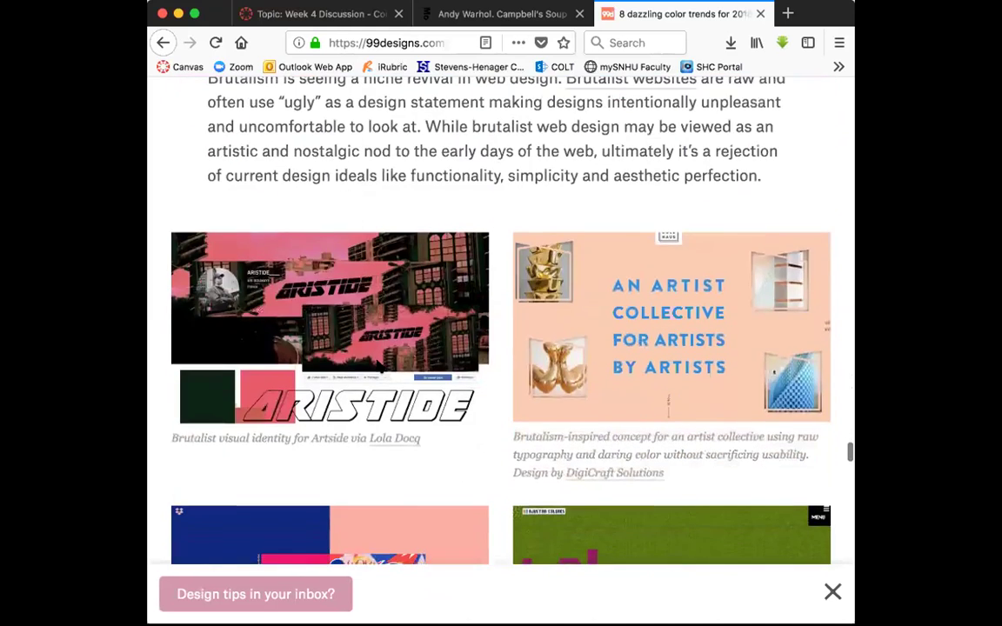
scroll(378, 366, "down", 7)
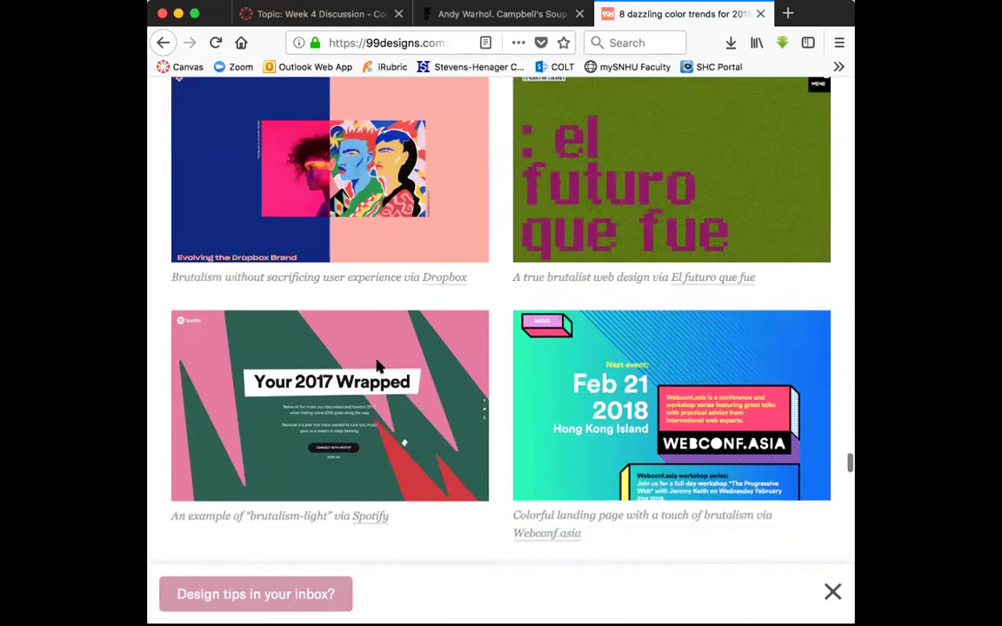
scroll(378, 365, "down", 15)
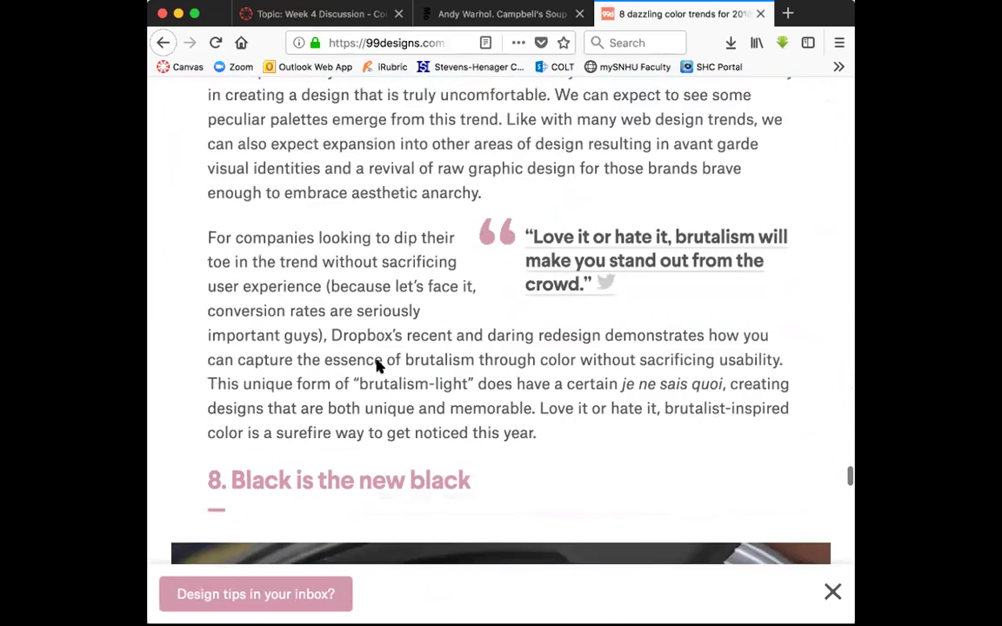
scroll(379, 365, "down", 1)
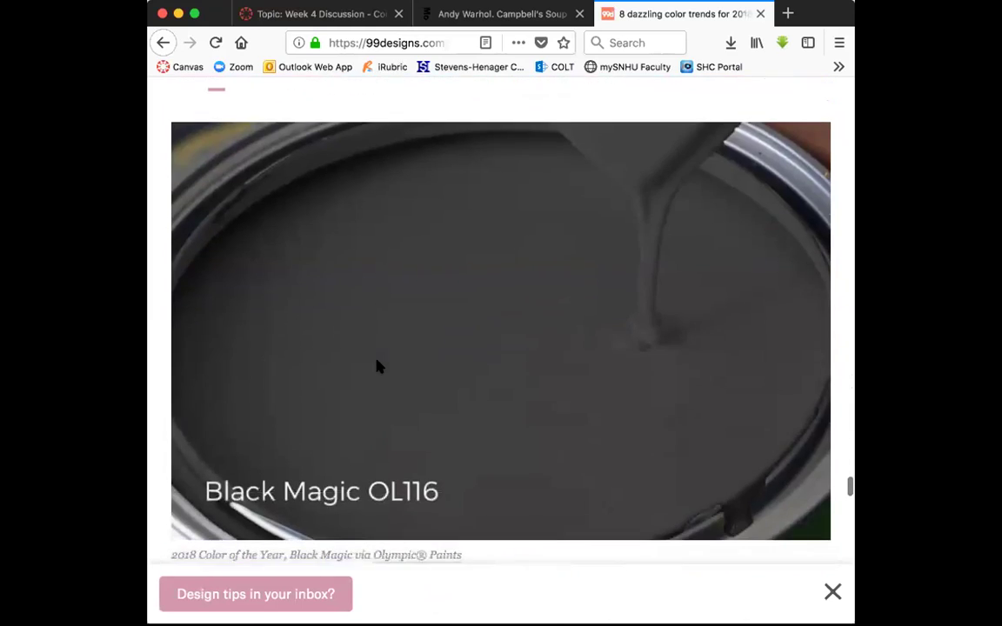
scroll(378, 365, "down", 6)
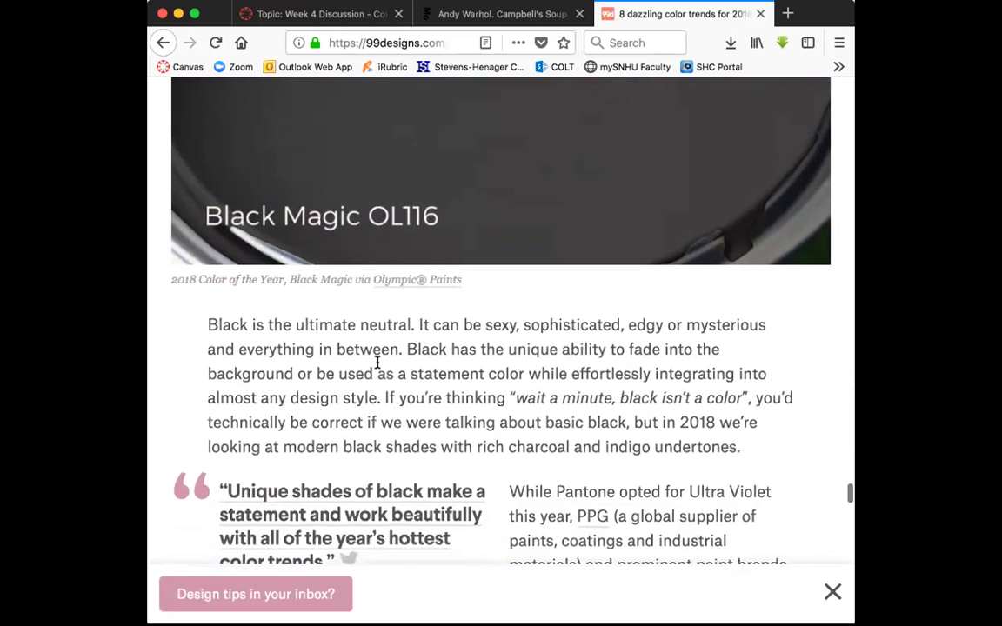
scroll(378, 364, "down", 6)
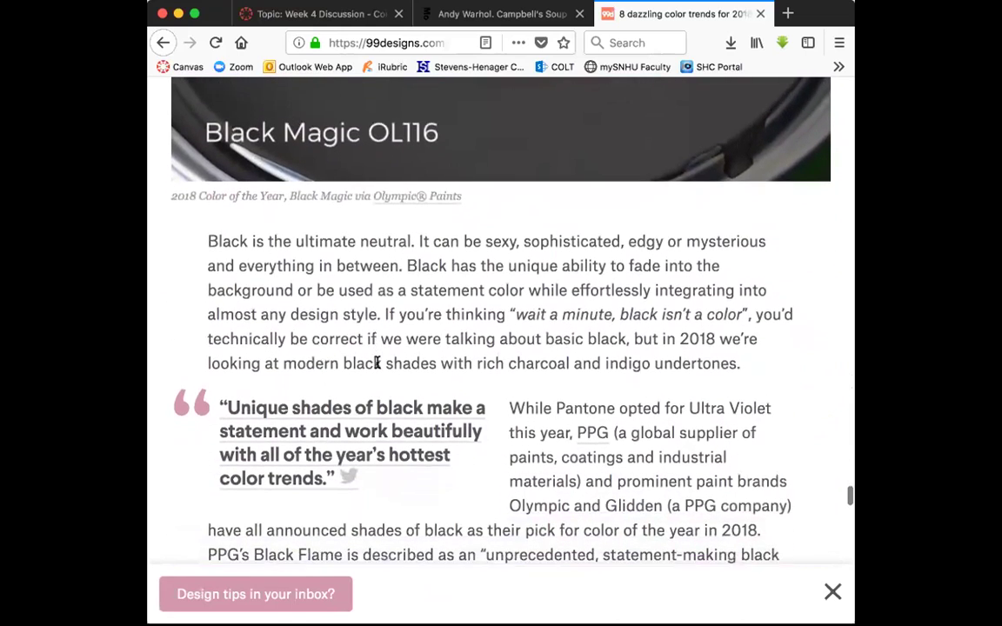
scroll(376, 364, "down", 7)
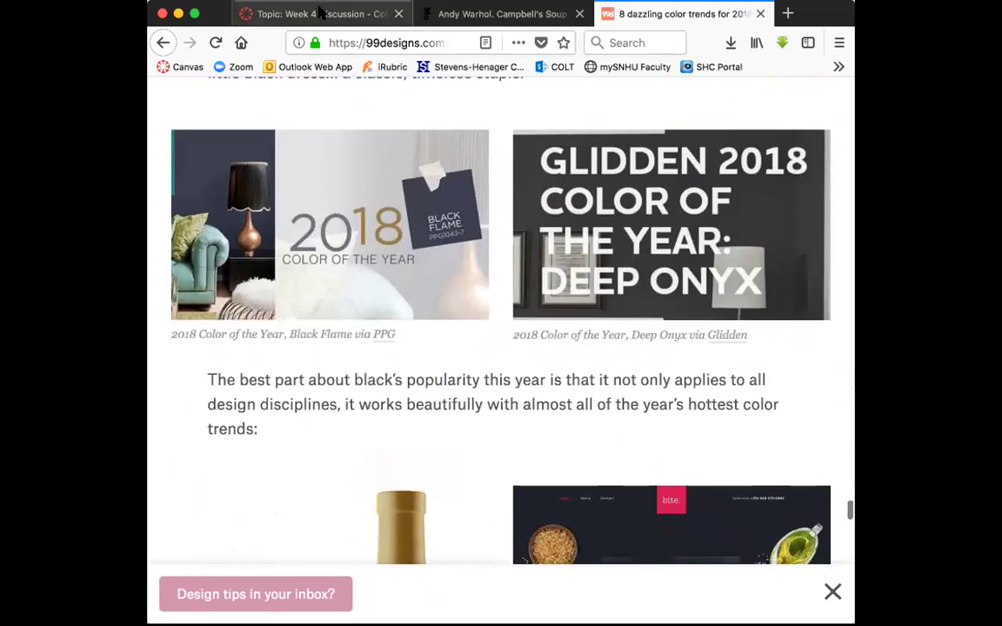
Return to the Week 4 Discussion page in Canvas and review its prompt and background.
left_click(319, 12)
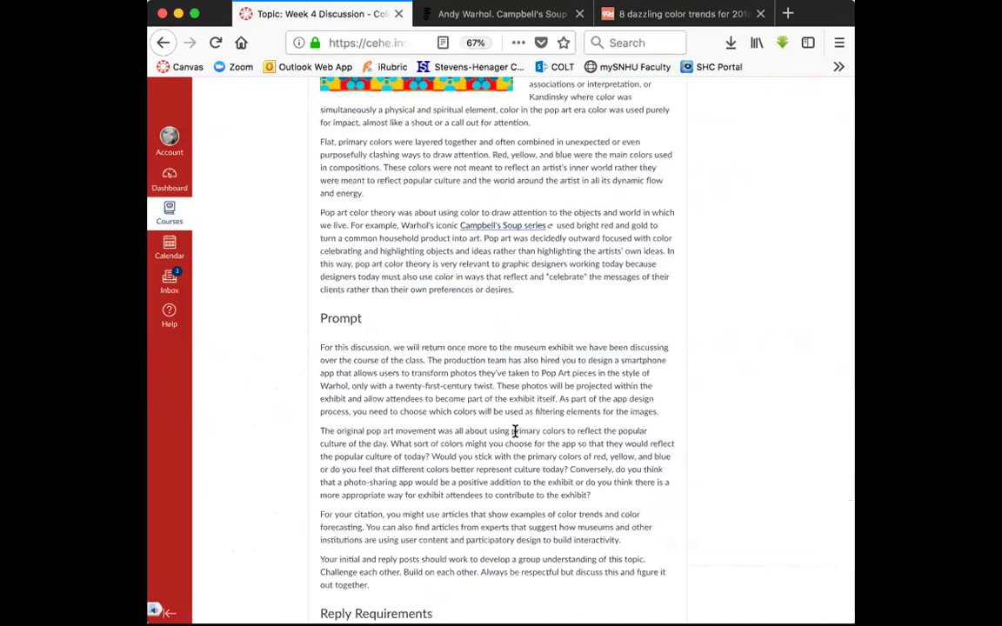
scroll(514, 431, "up", 1)
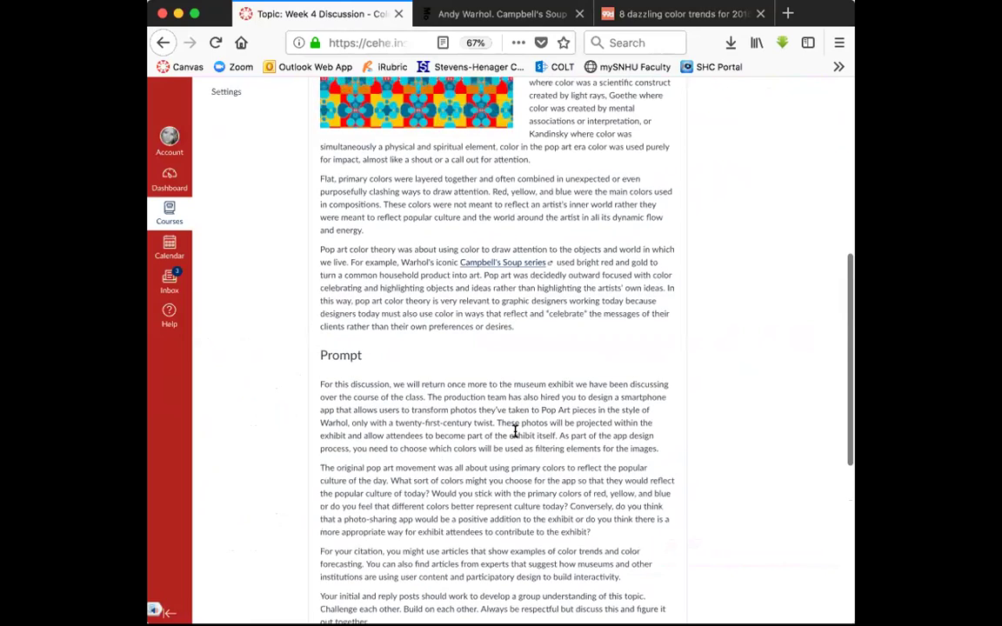
scroll(514, 431, "down", 5)
scroll(516, 435, "up", 2)
scroll(517, 438, "up", 3)
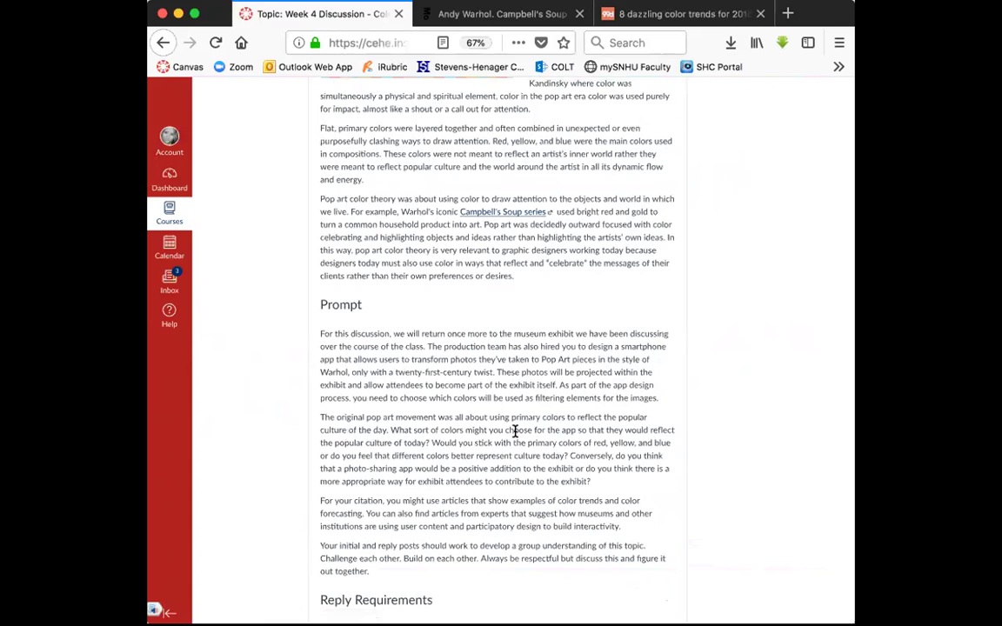
scroll(515, 431, "up", 4)
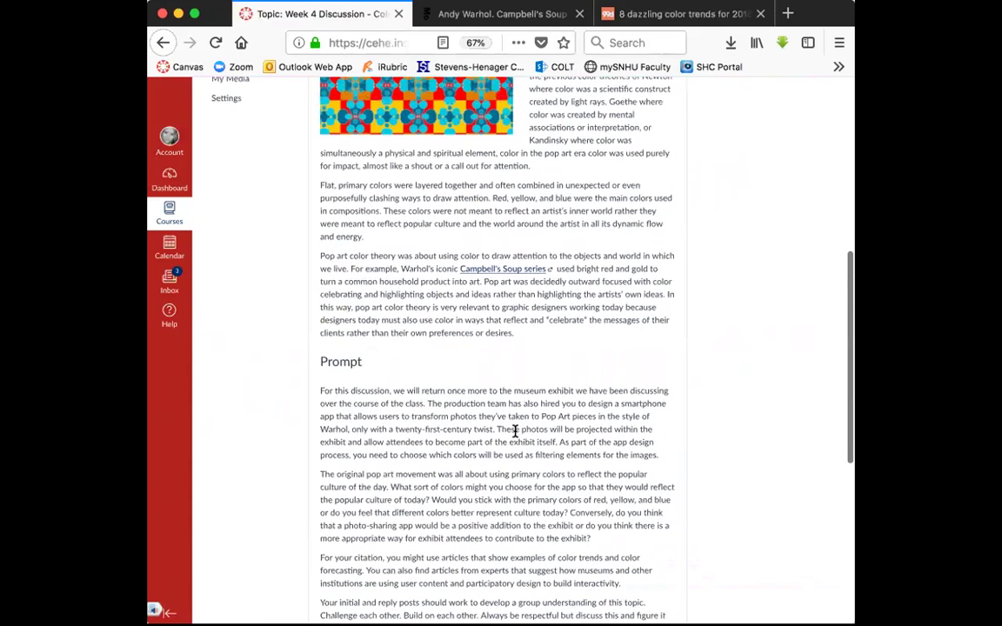
scroll(514, 431, "up", 8)
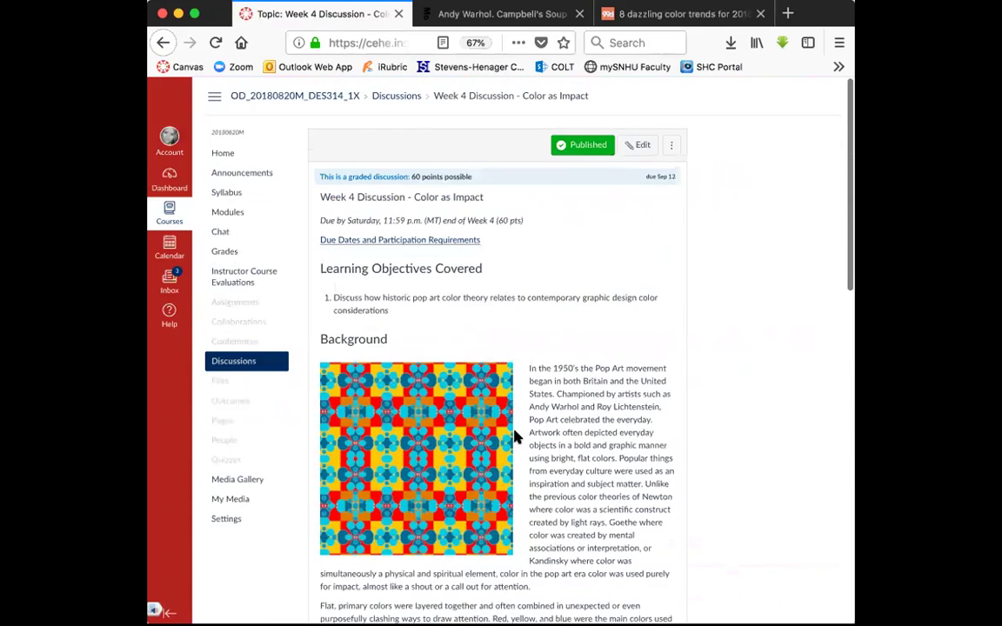
Open the Week 4 Assignment from the course home page and enlarge the page view to 80%.
left_click(223, 153)
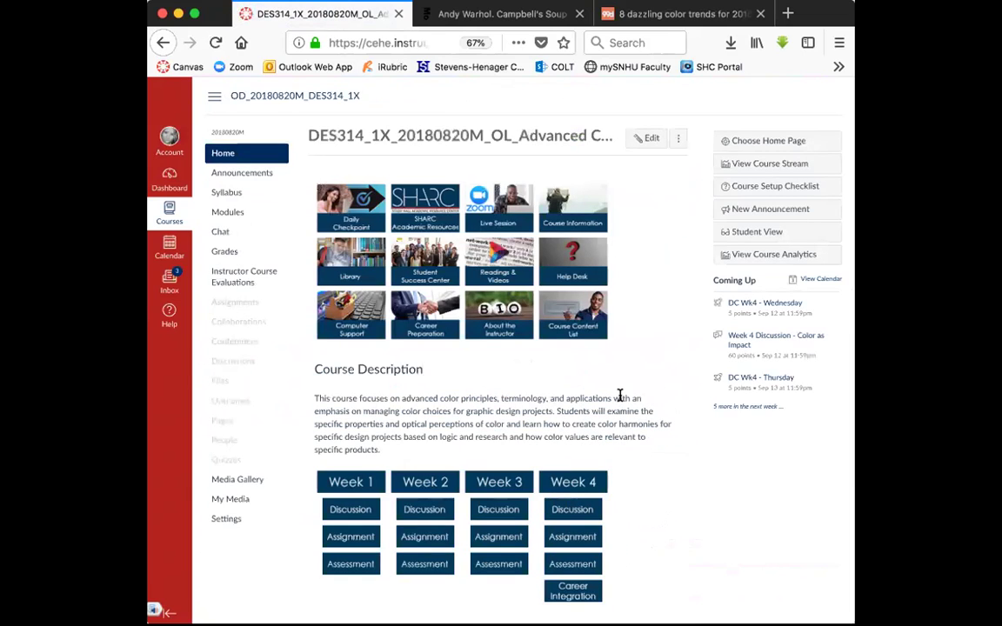
left_click(569, 539)
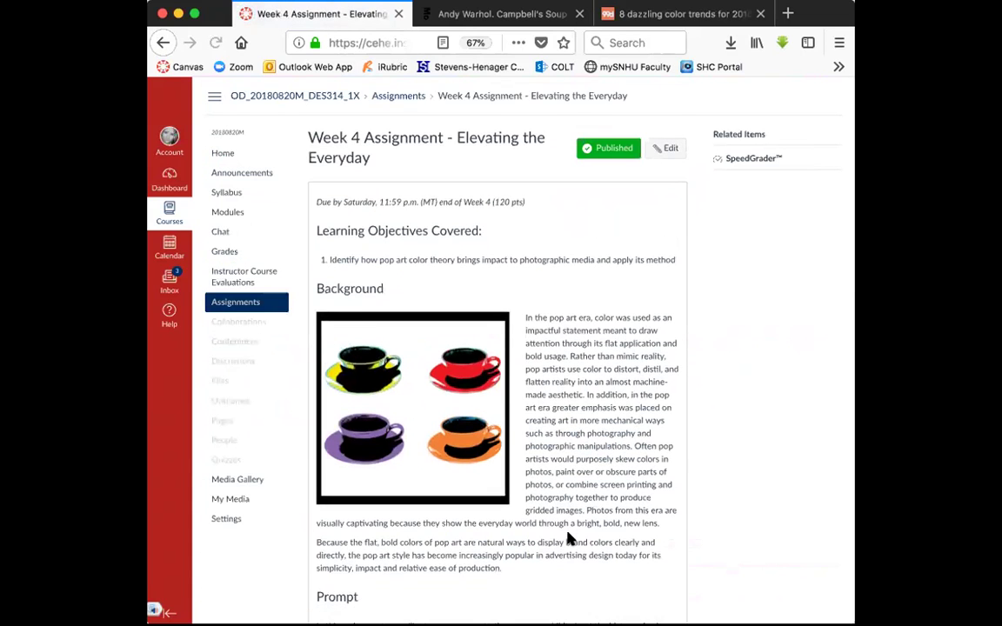
key("super+equal")
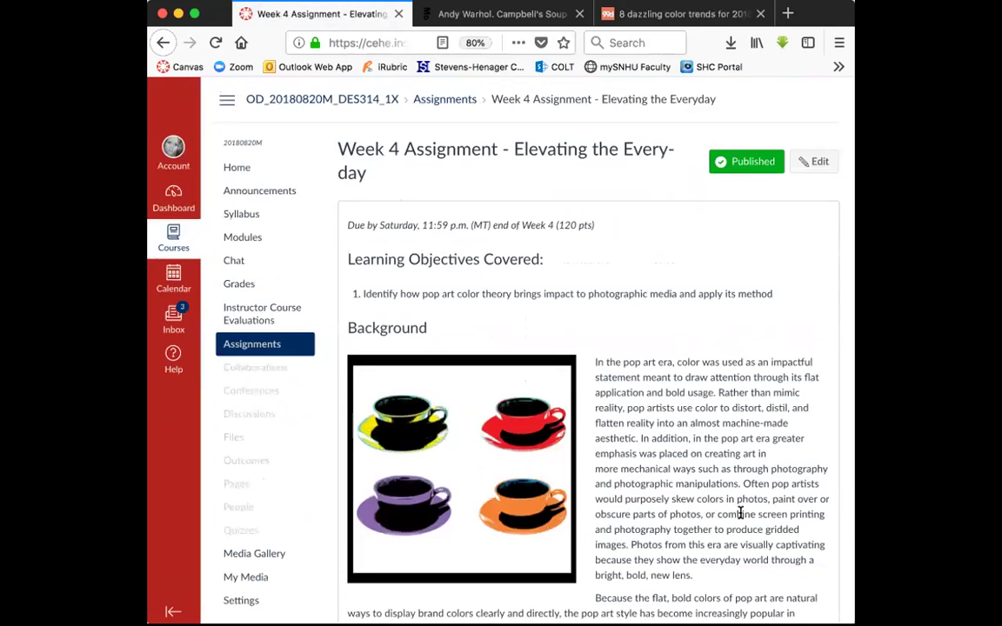
Read the Elevating the Everyday assignment's background, prompt, four required app screens and submission instructions.
scroll(711, 525, "down", 2)
scroll(712, 522, "up", 1)
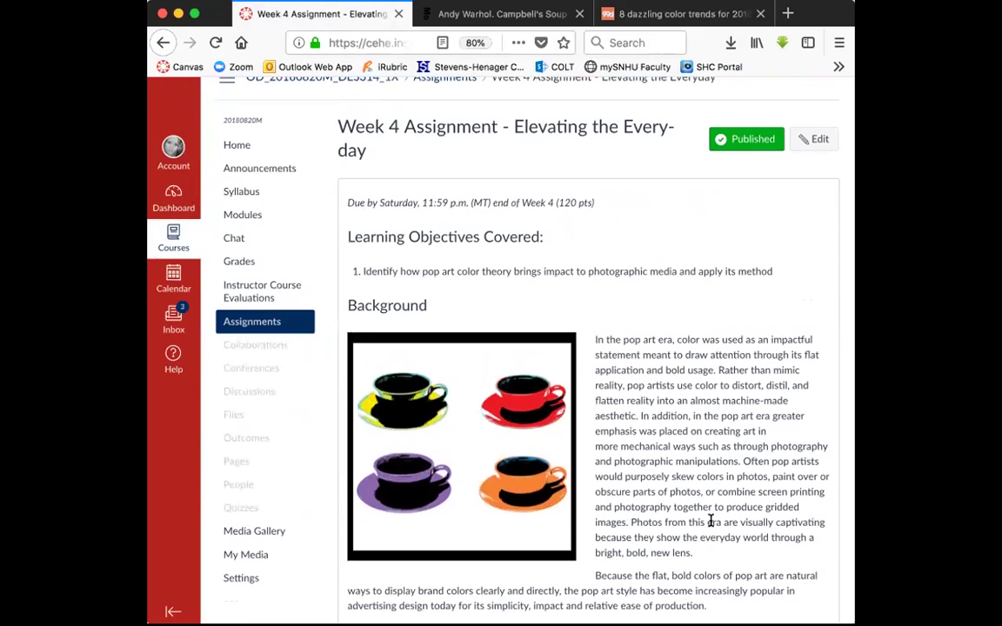
scroll(710, 522, "down", 4)
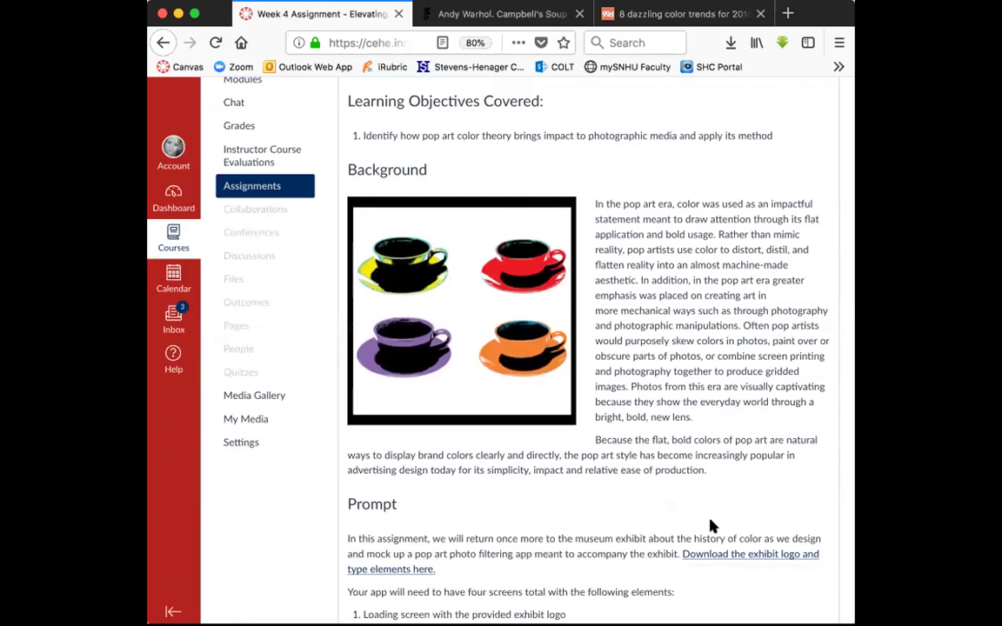
scroll(711, 526, "down", 1)
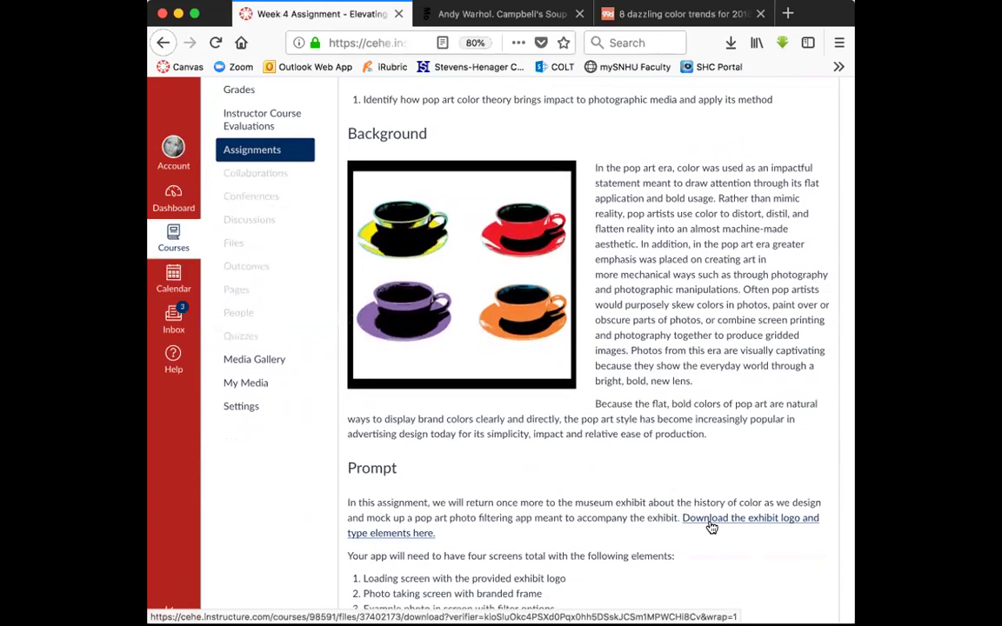
scroll(711, 526, "down", 1)
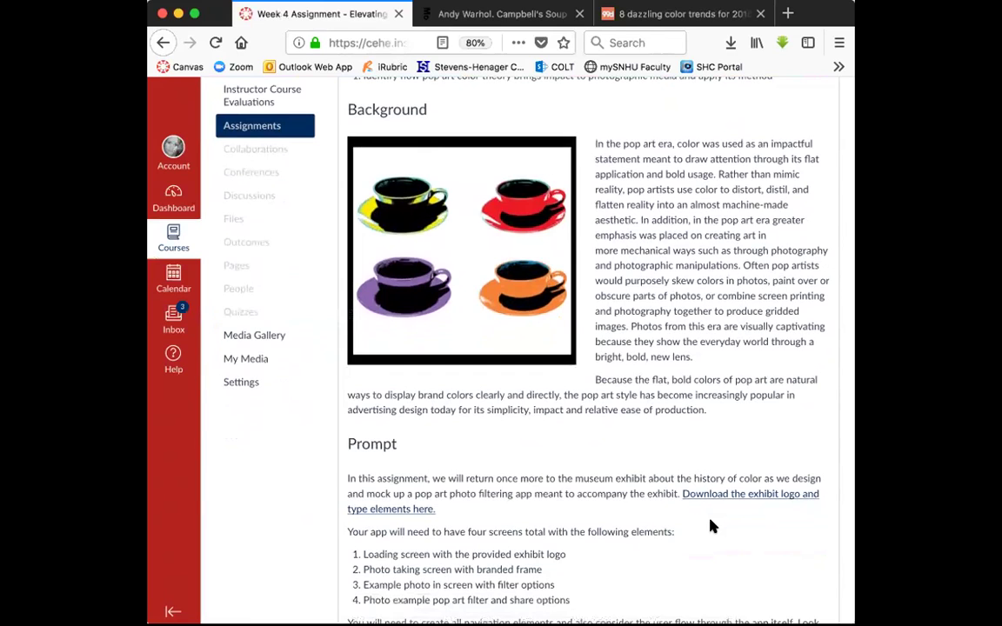
scroll(711, 527, "down", 1)
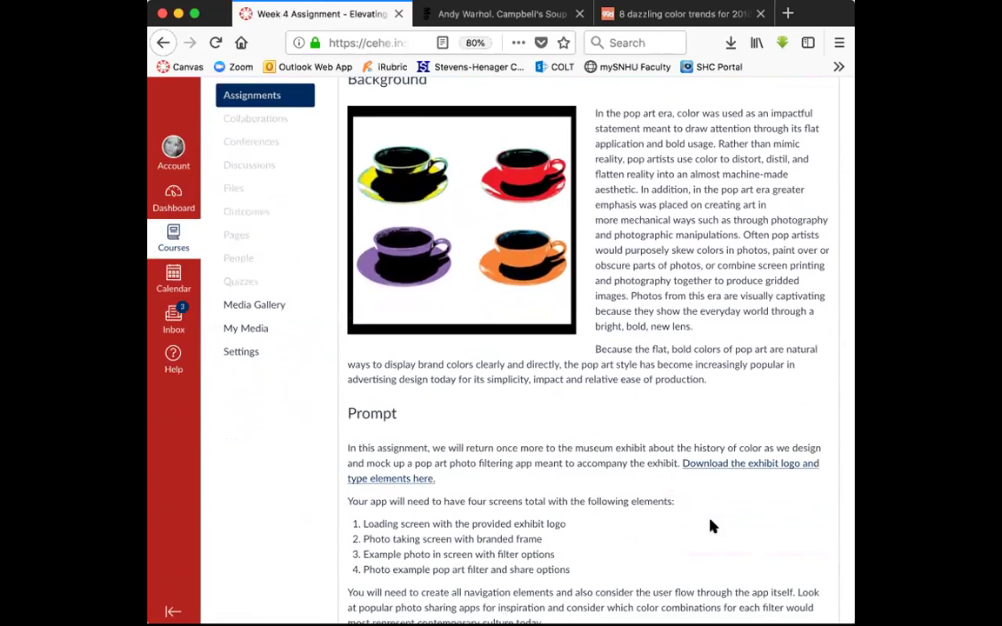
scroll(711, 526, "down", 1)
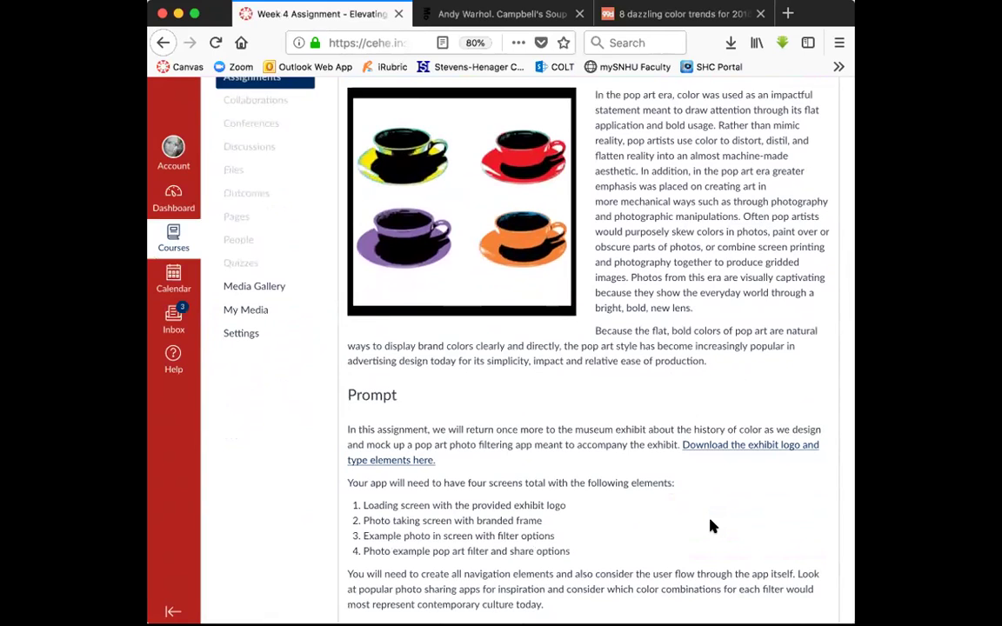
scroll(711, 526, "down", 1)
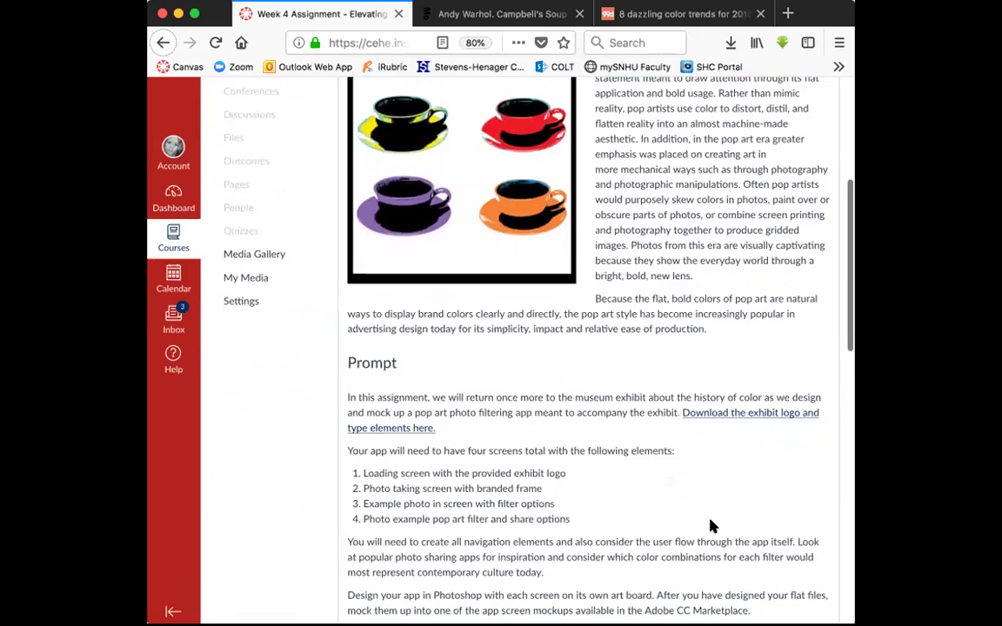
scroll(711, 526, "down", 3)
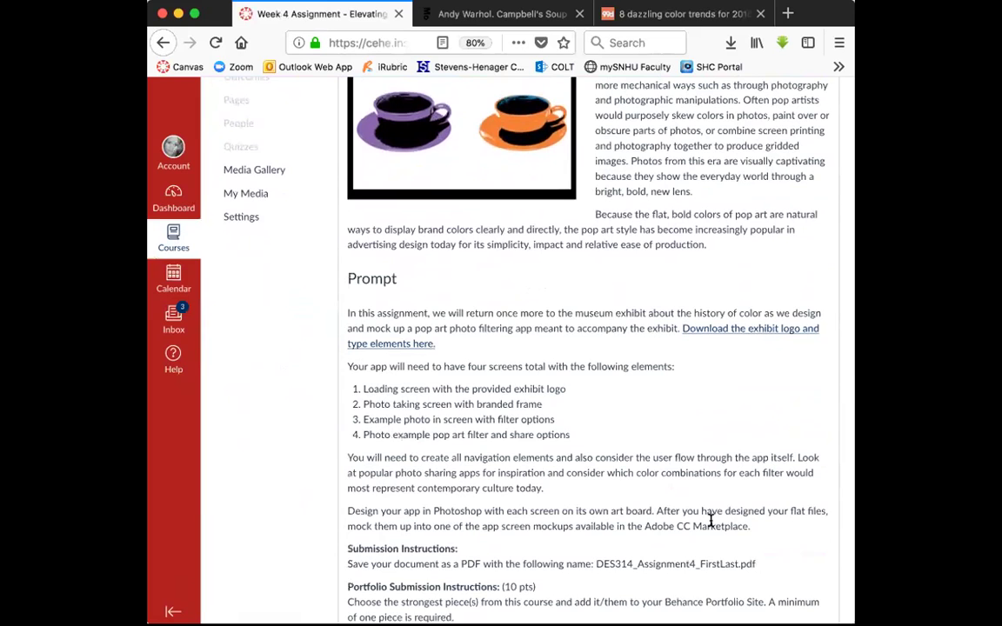
scroll(710, 521, "down", 3)
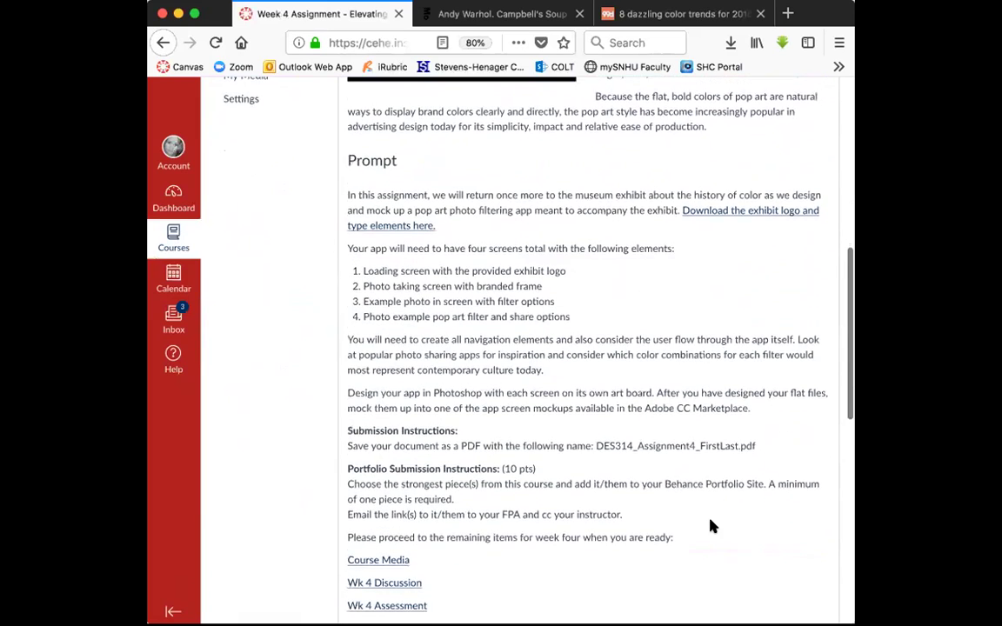
scroll(711, 525, "down", 2)
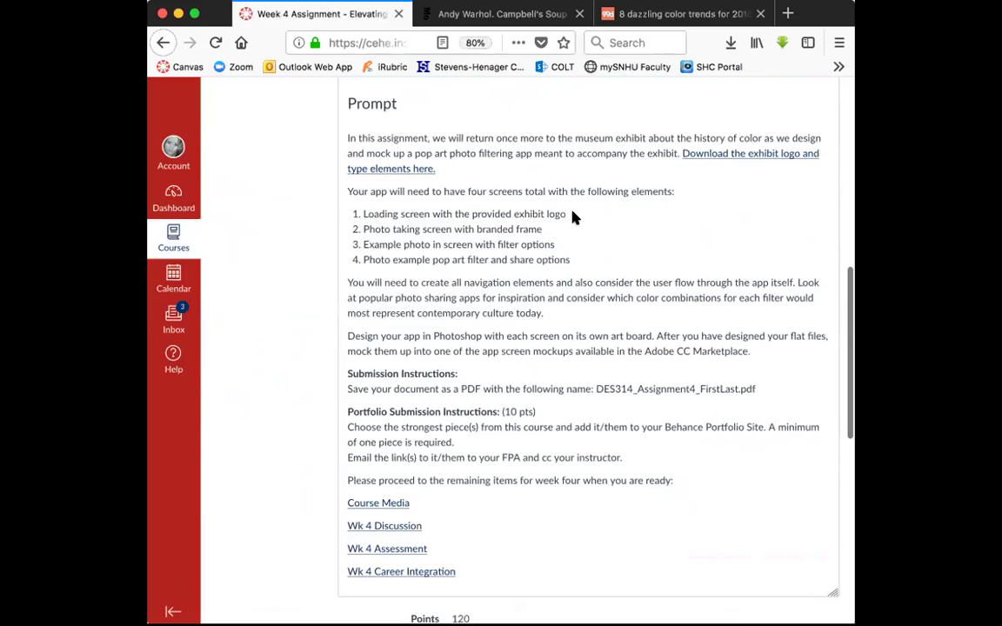
Highlight the assignment's four required app screens one by one, from the loading screen to the pop art filter and share screen.
left_click_drag(566, 214, 357, 206)
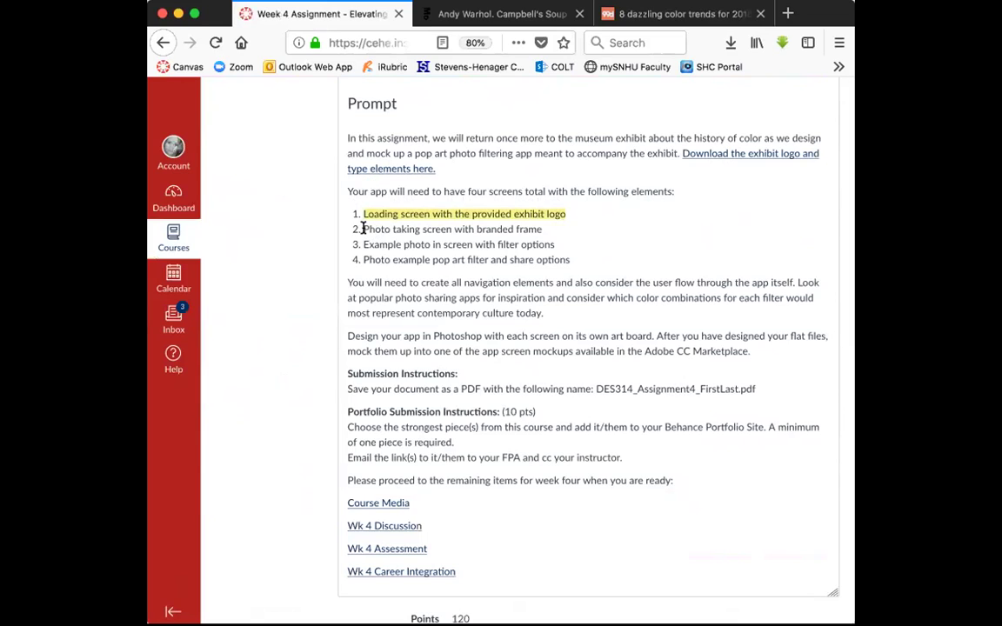
left_click_drag(363, 229, 545, 229)
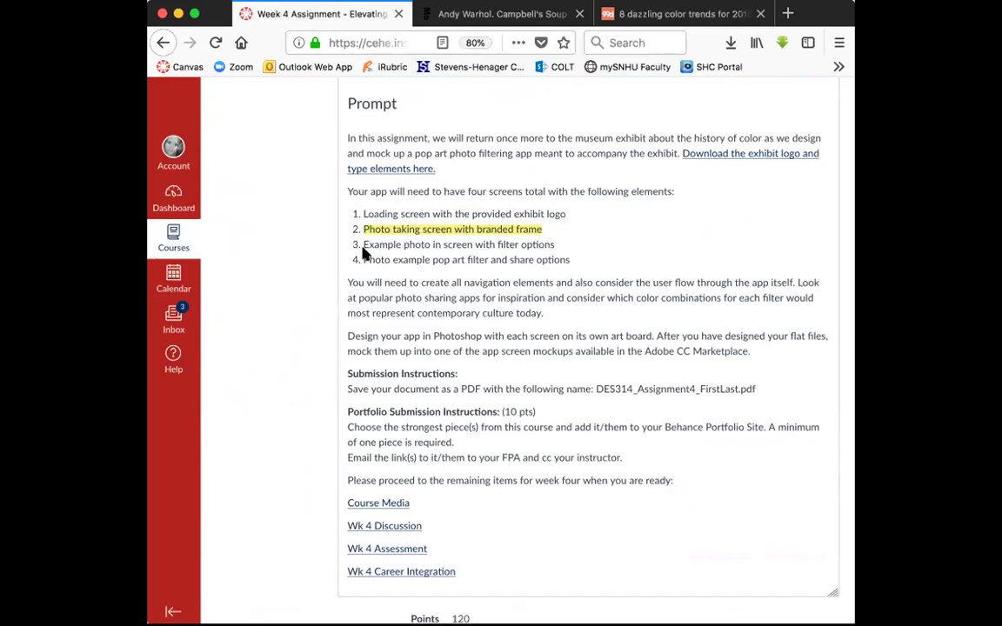
left_click_drag(361, 245, 554, 245)
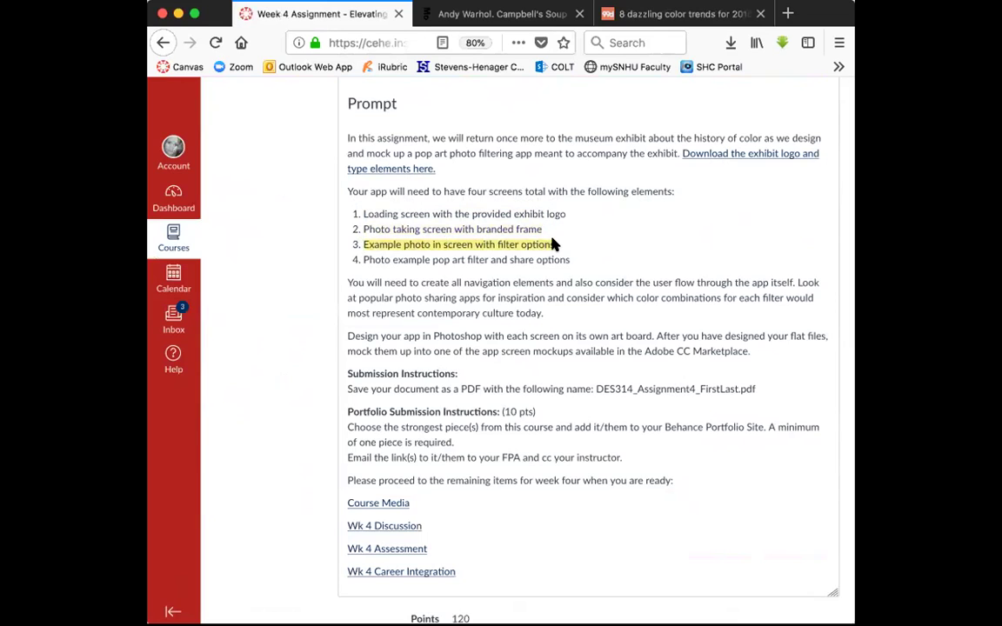
left_click_drag(364, 259, 570, 268)
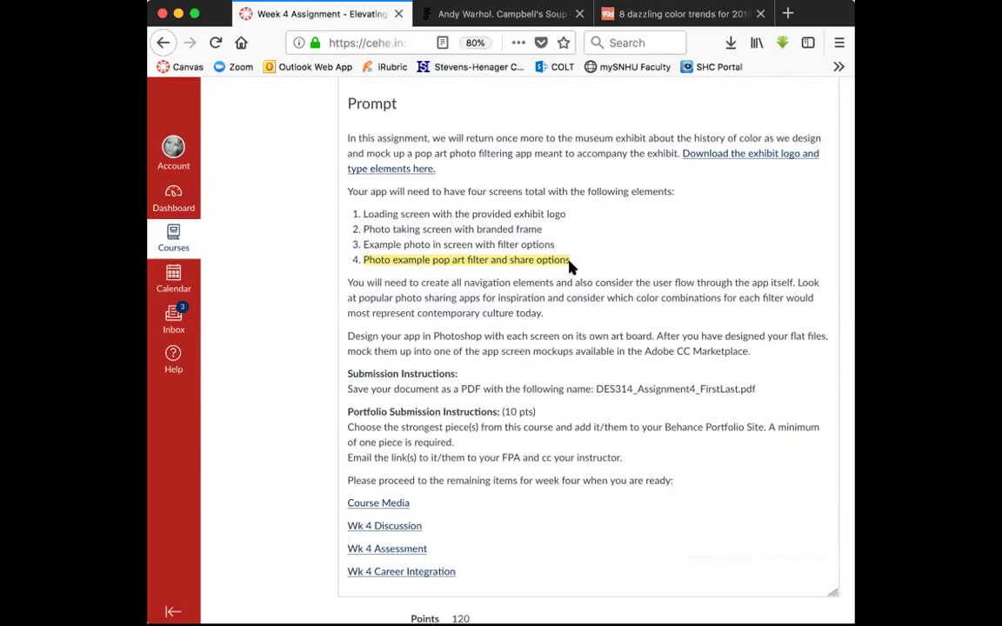
left_click(565, 313)
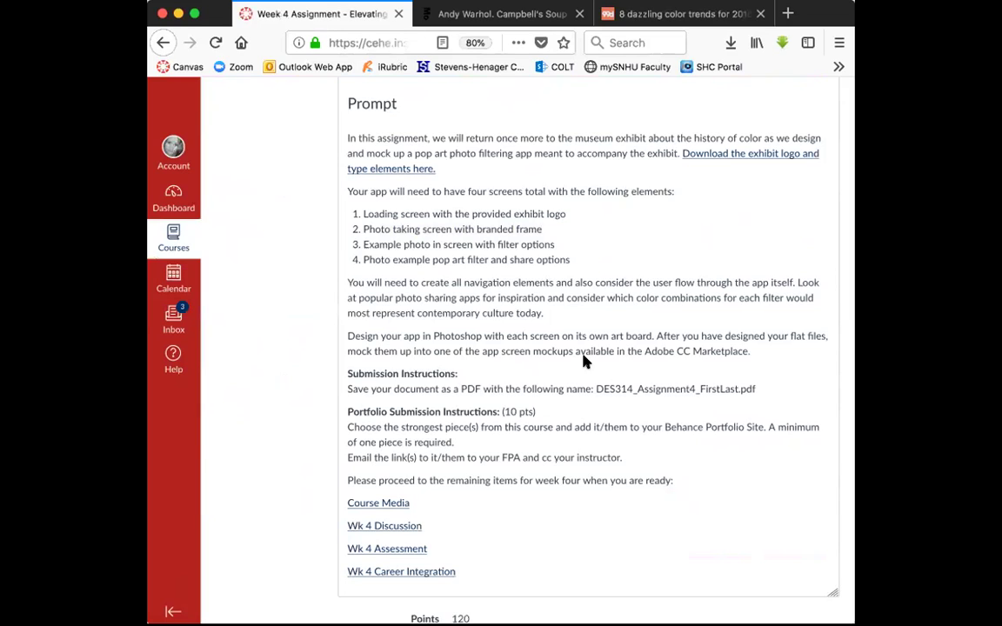
Open the course announcement "Photoshop Tutorial: How to make a POP ART portrait from a Photo!".
scroll(585, 361, "up", 2)
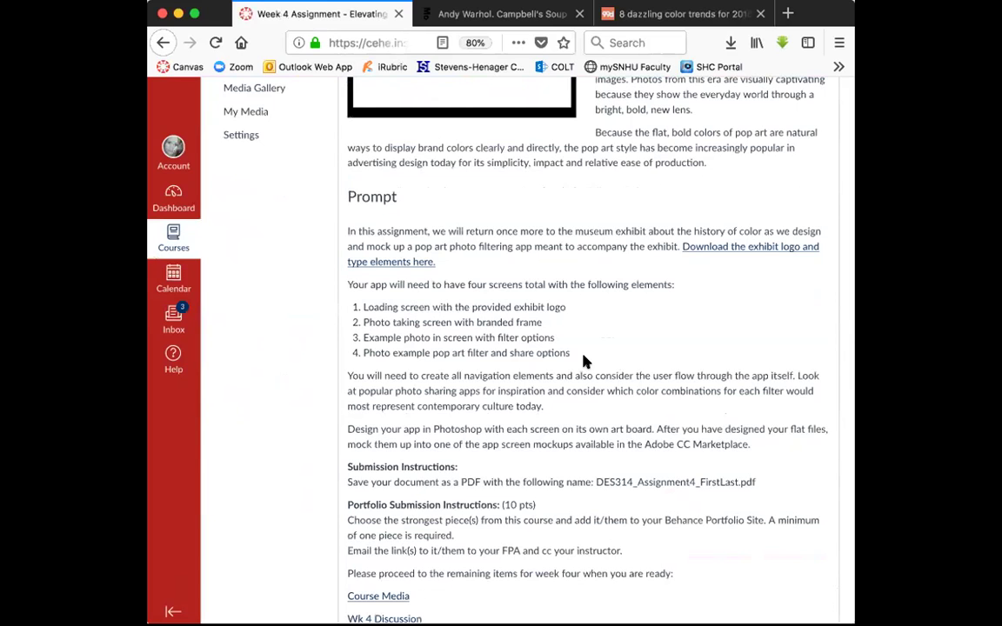
scroll(585, 360, "up", 10)
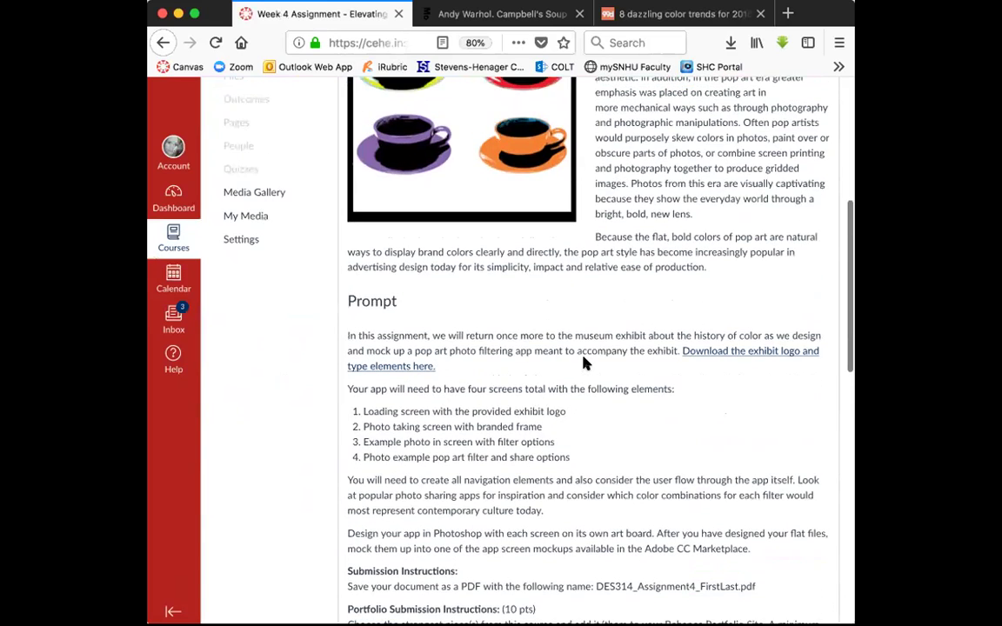
left_click(281, 192)
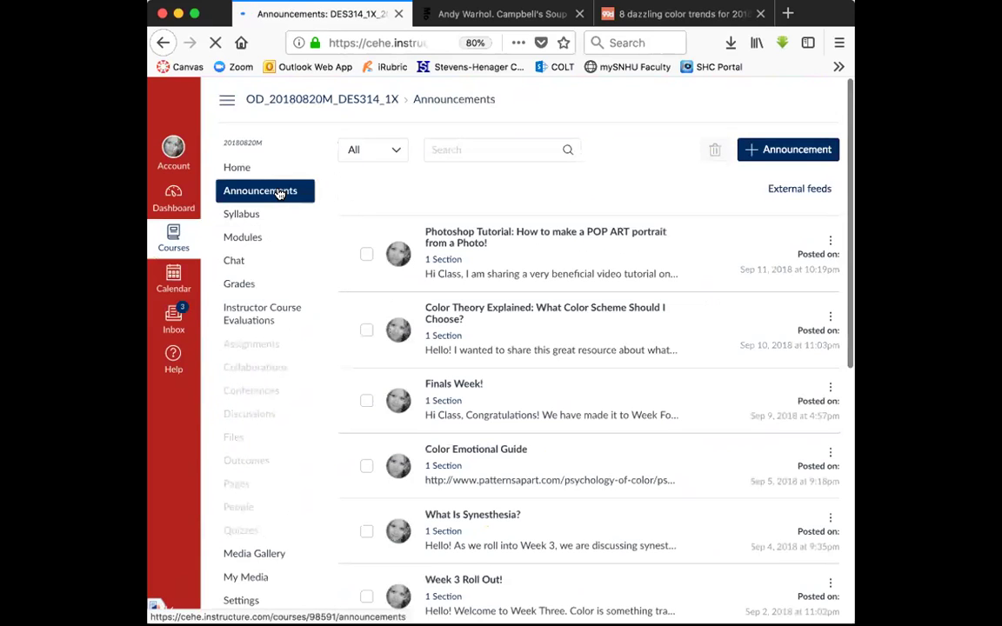
left_click(517, 233)
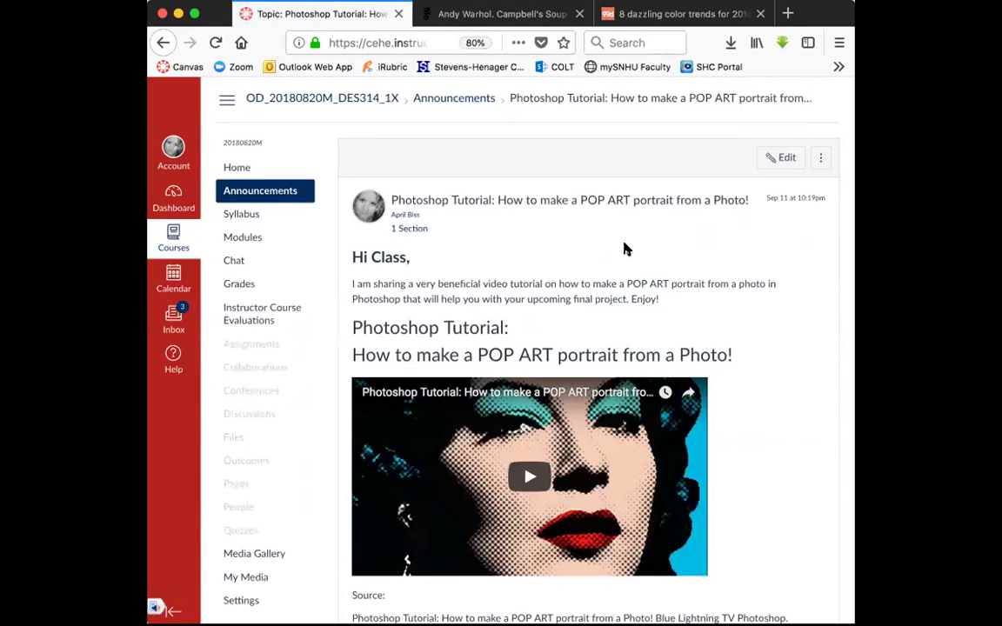
Play the announcement's embedded pop art portrait tutorial on YouTube and skip the ad.
scroll(749, 347, "down", 3)
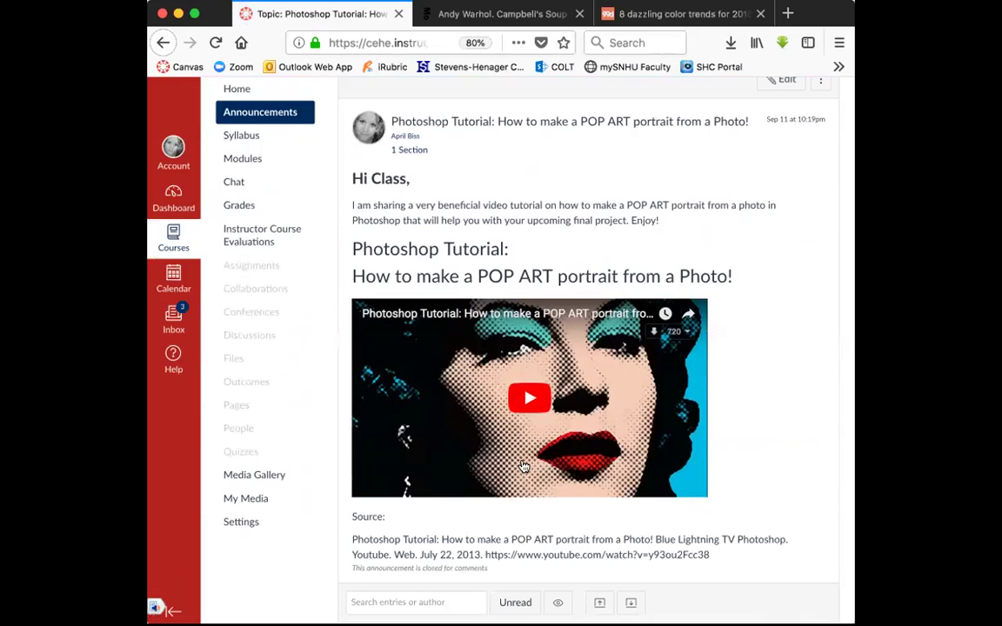
left_click(526, 402)
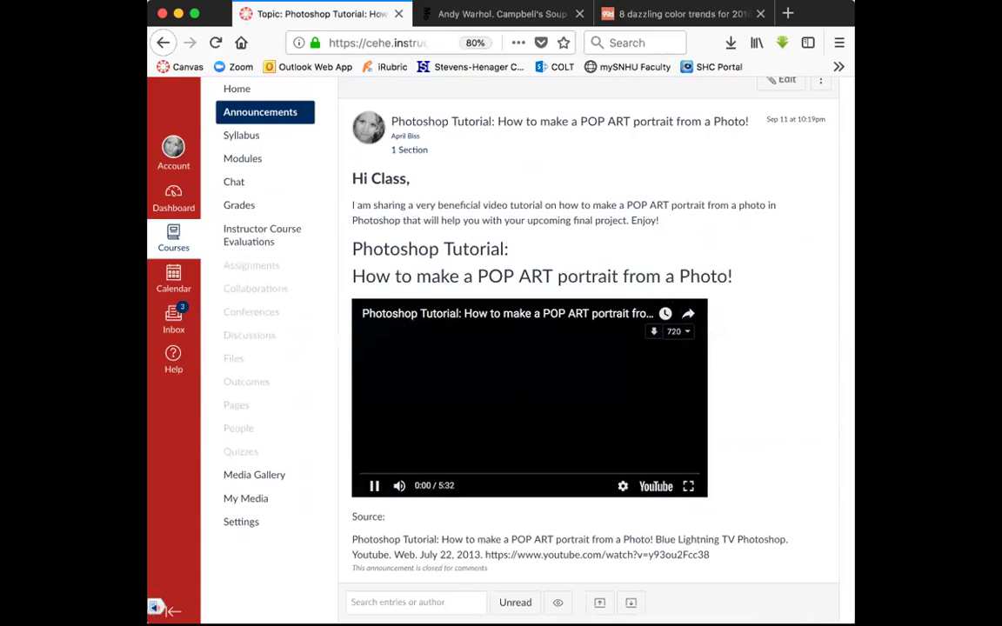
left_click(658, 488)
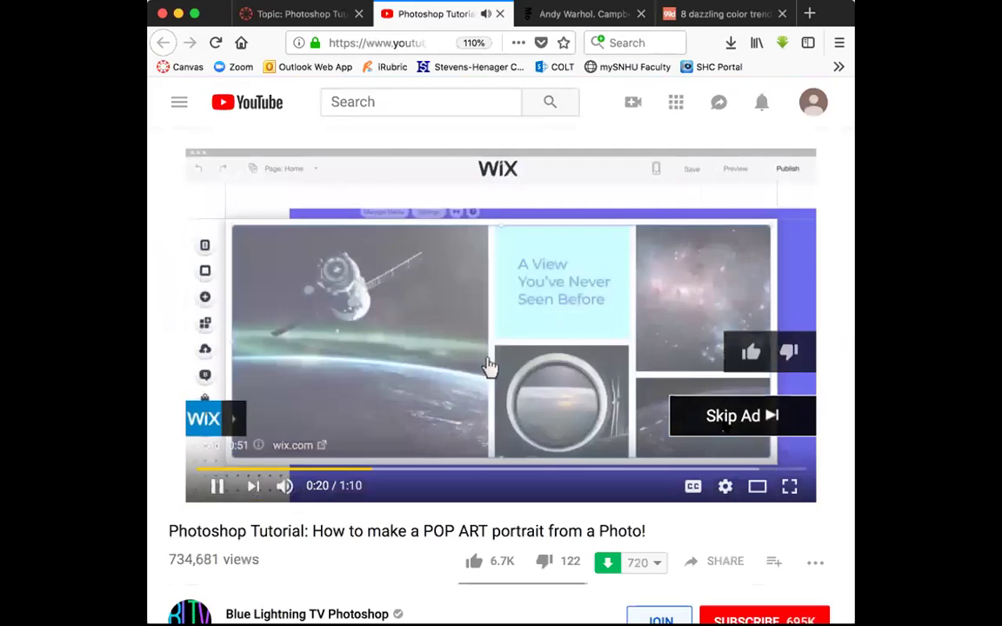
left_click(727, 420)
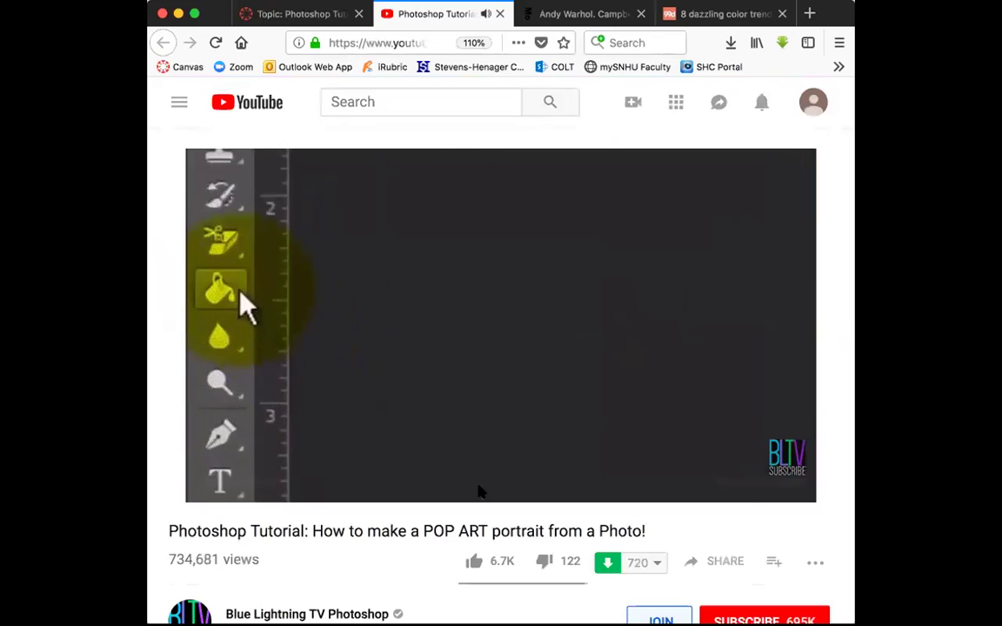
Watch the pop art portrait tutorial to the end, rewinding to about 1:56, 2:15, 2:18 and 3:12 to replay passages.
mouse_move(481, 481)
left_click_drag(434, 470, 410, 472)
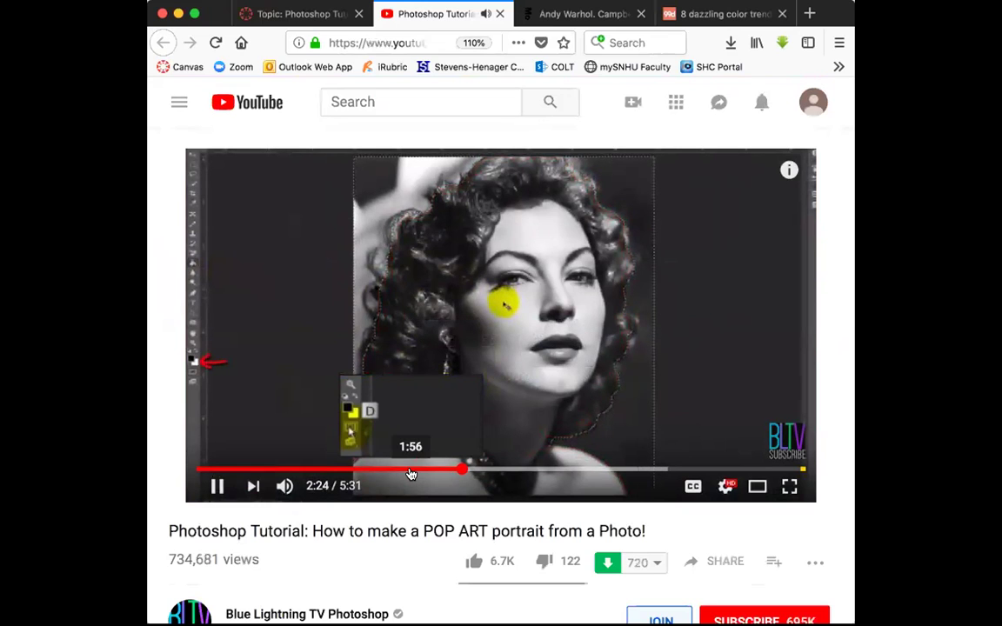
left_click_drag(454, 473, 445, 473)
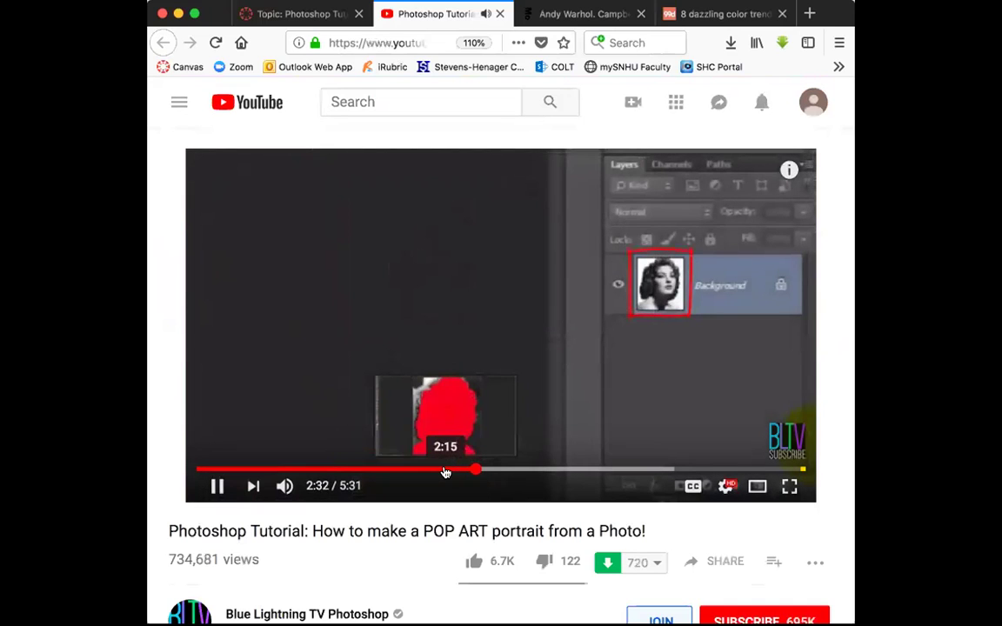
left_click_drag(475, 472, 449, 473)
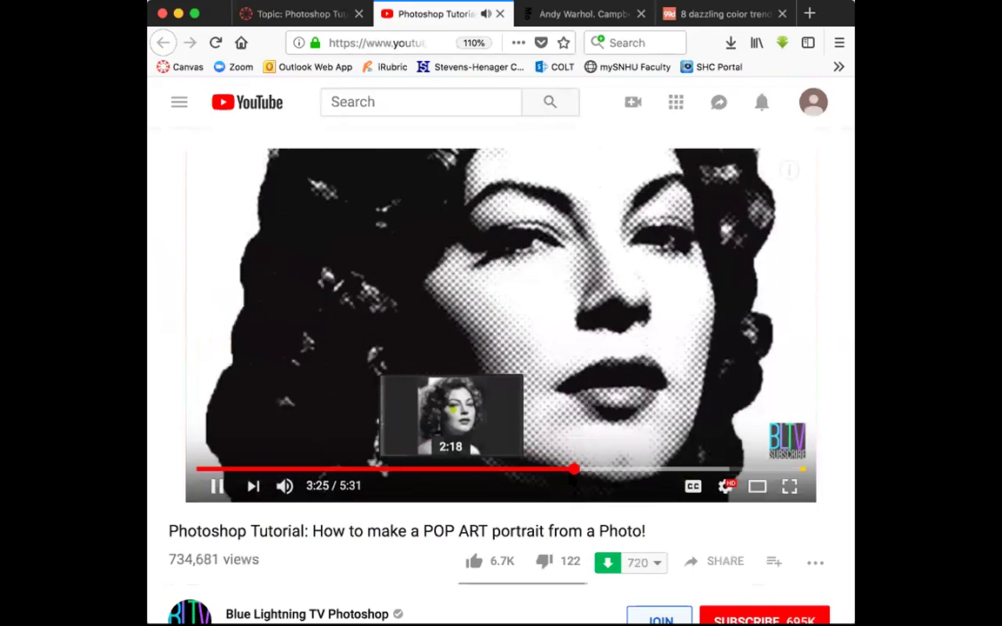
left_click(550, 471)
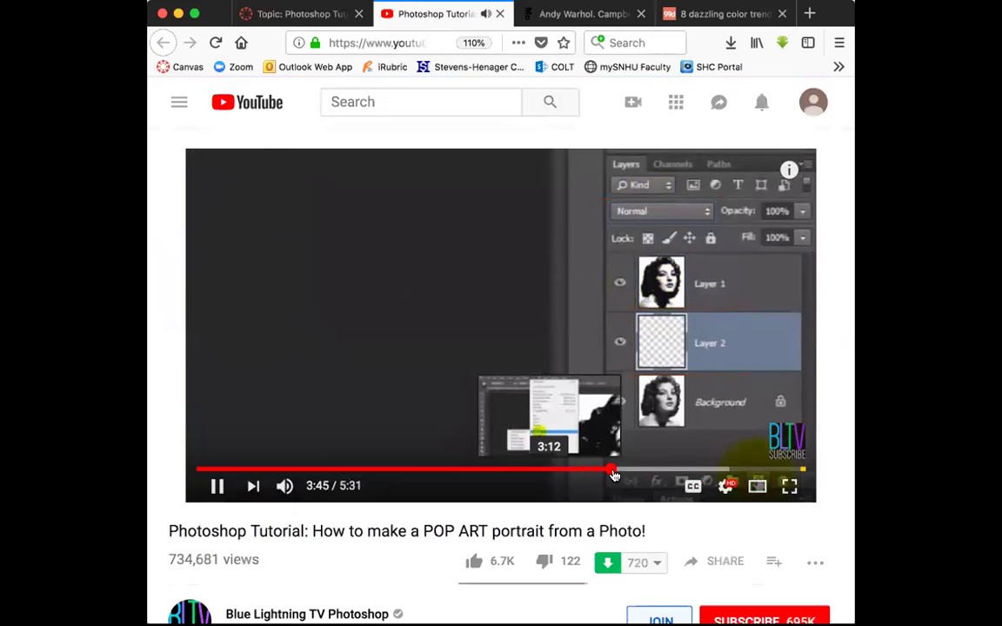
left_click(580, 472)
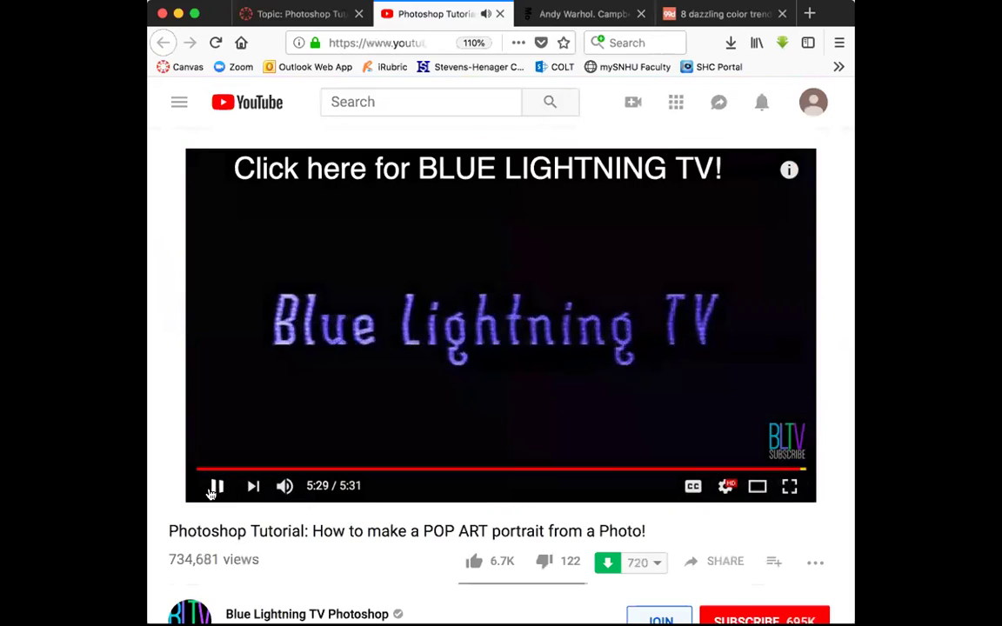
Close the YouTube video and reopen the Week 4 Assignment from the course home page.
key("super+w")
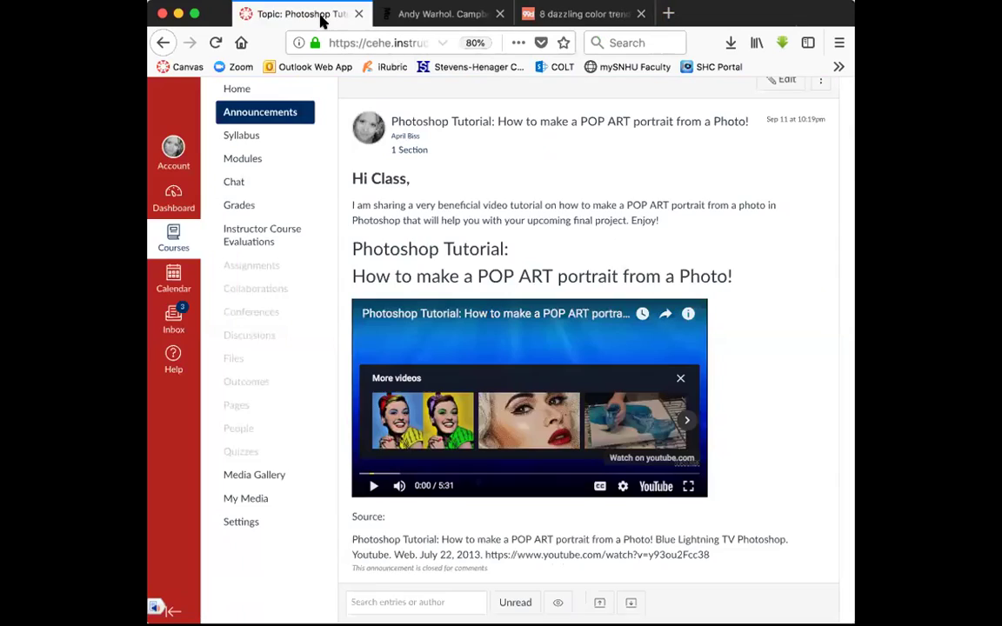
scroll(548, 326, "up", 2)
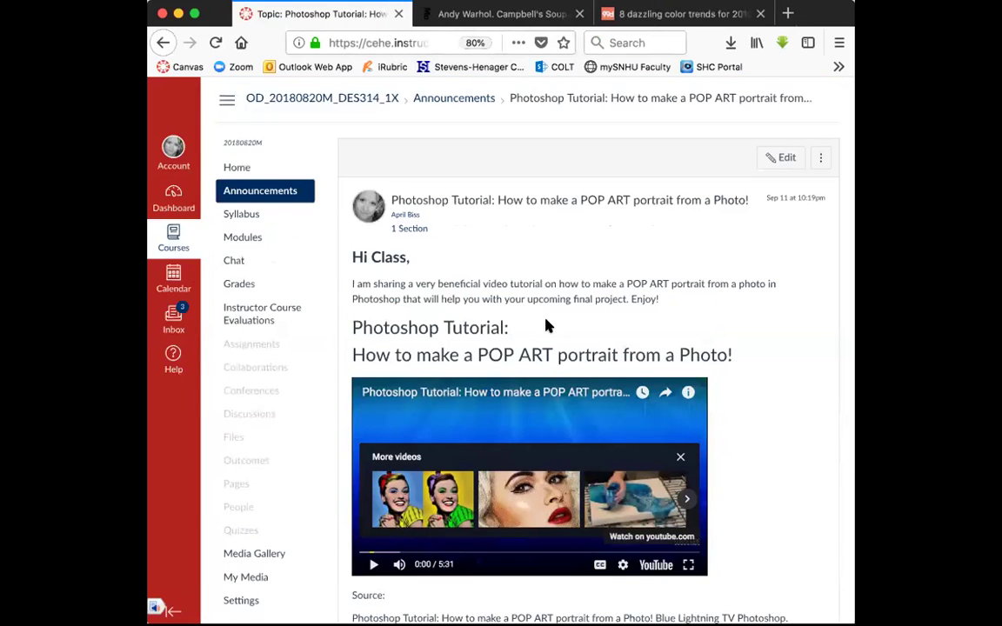
left_click(237, 167)
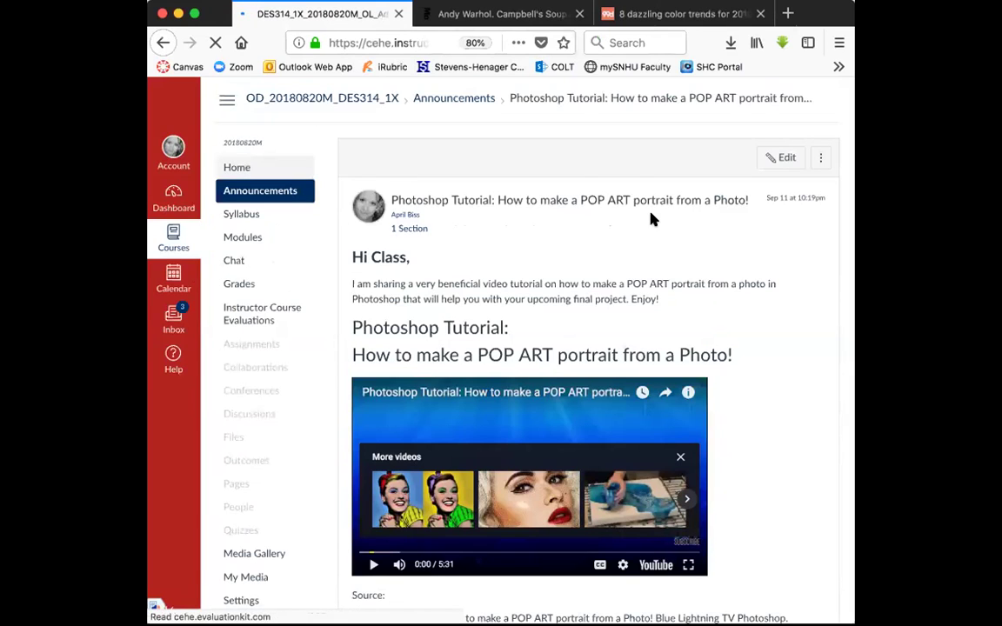
scroll(700, 509, "down", 10)
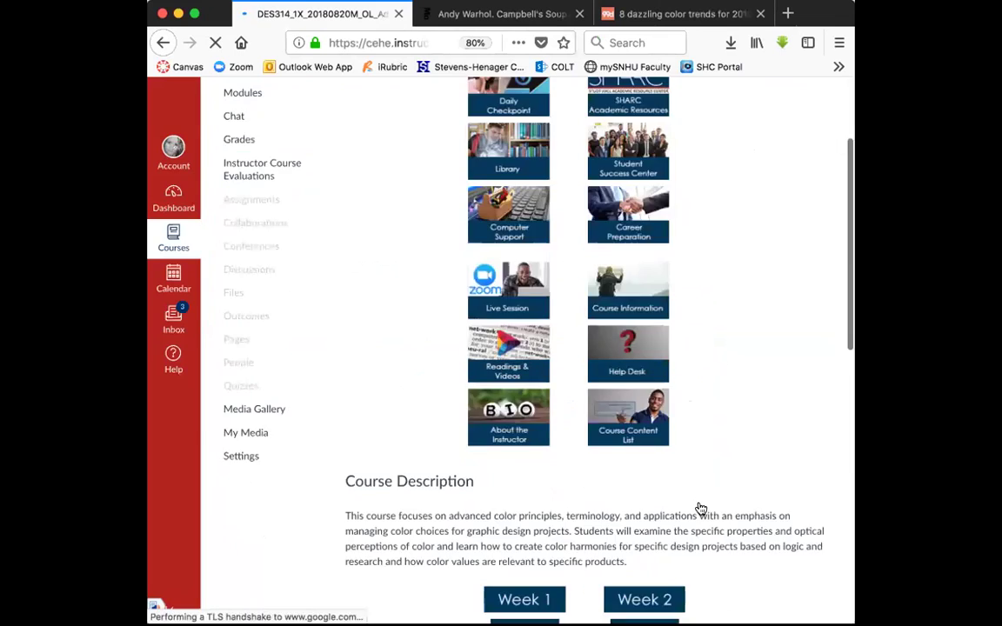
left_click(634, 355)
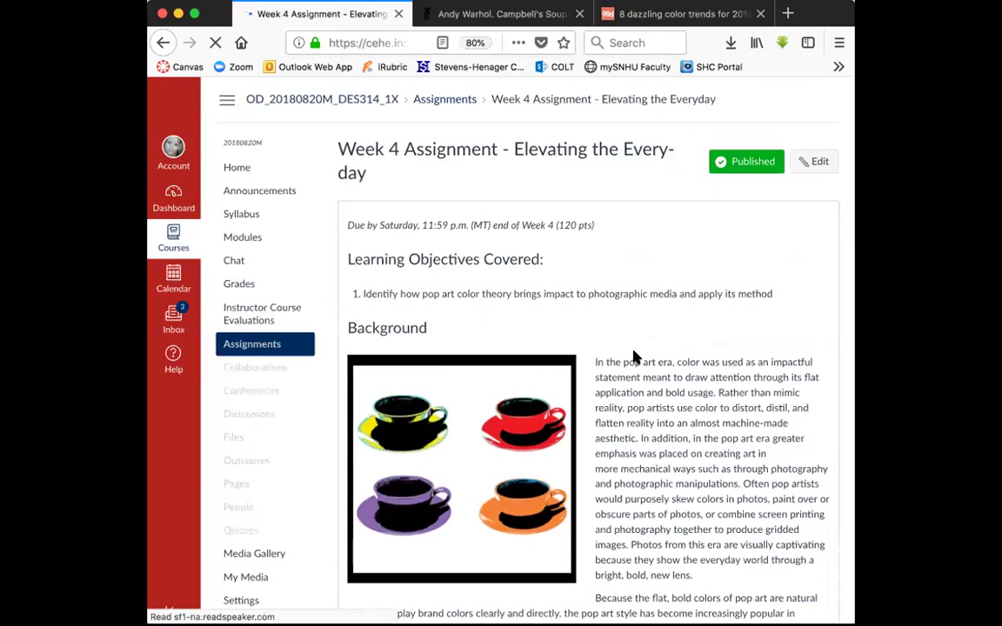
Review the assignment's background, required app screens and submission instructions, highlighting the fourth screen on the pop art filter and share options.
scroll(634, 355, "down", 5)
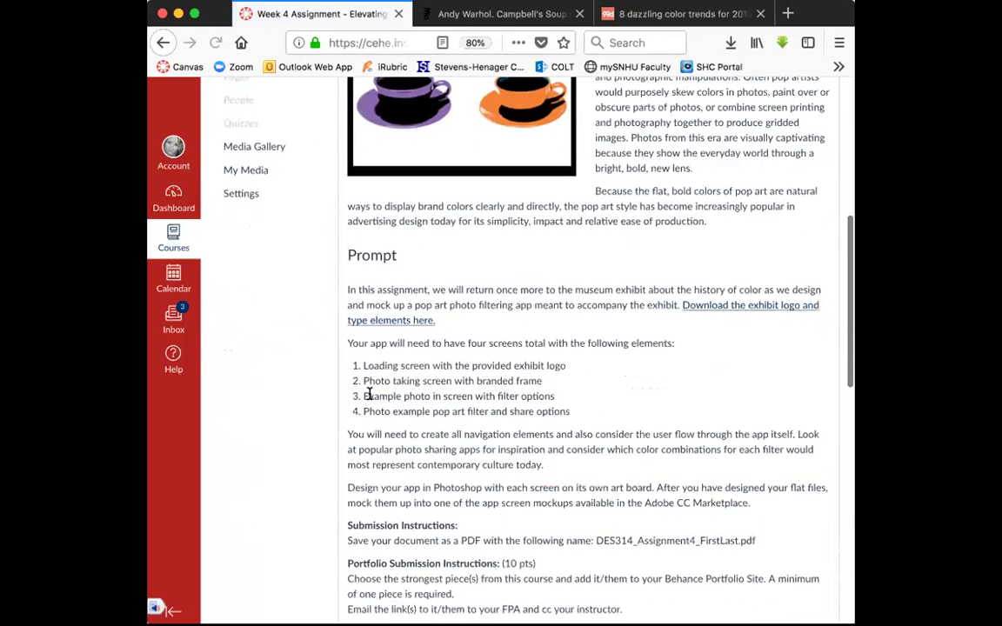
left_click_drag(363, 412, 572, 414)
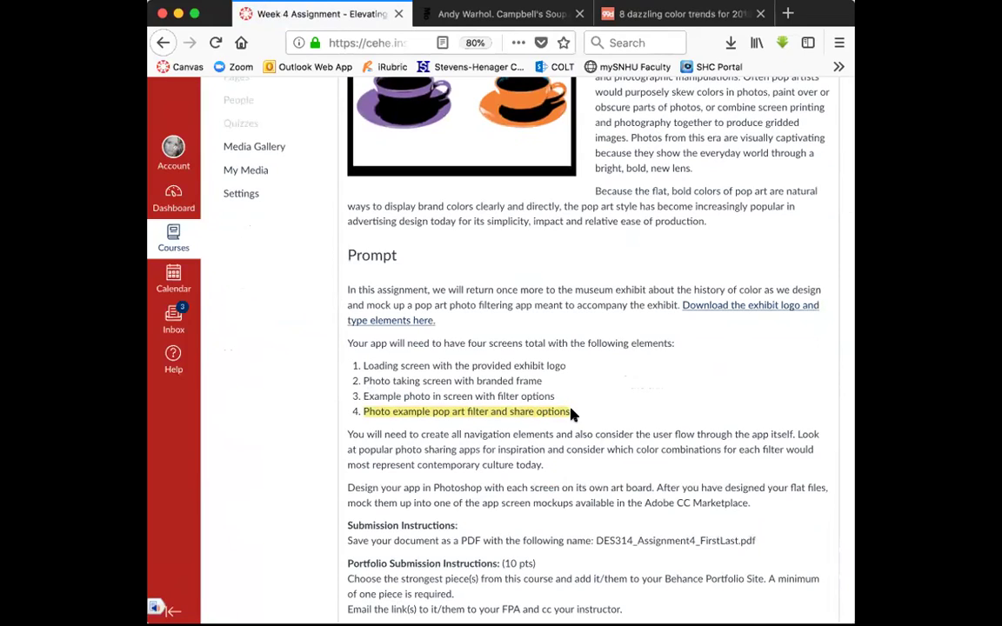
left_click(606, 419)
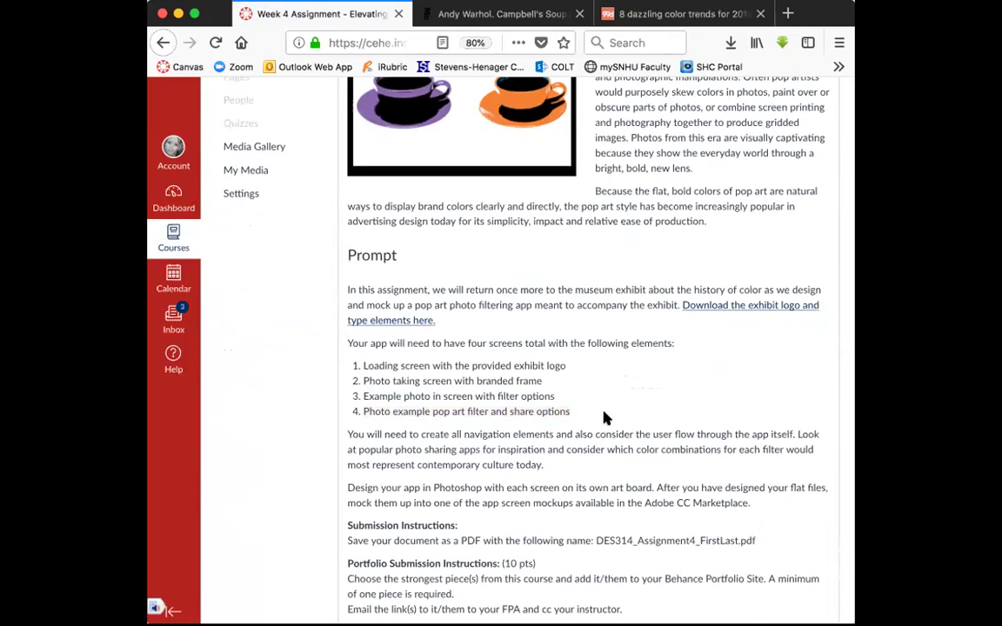
scroll(607, 419, "up", 10)
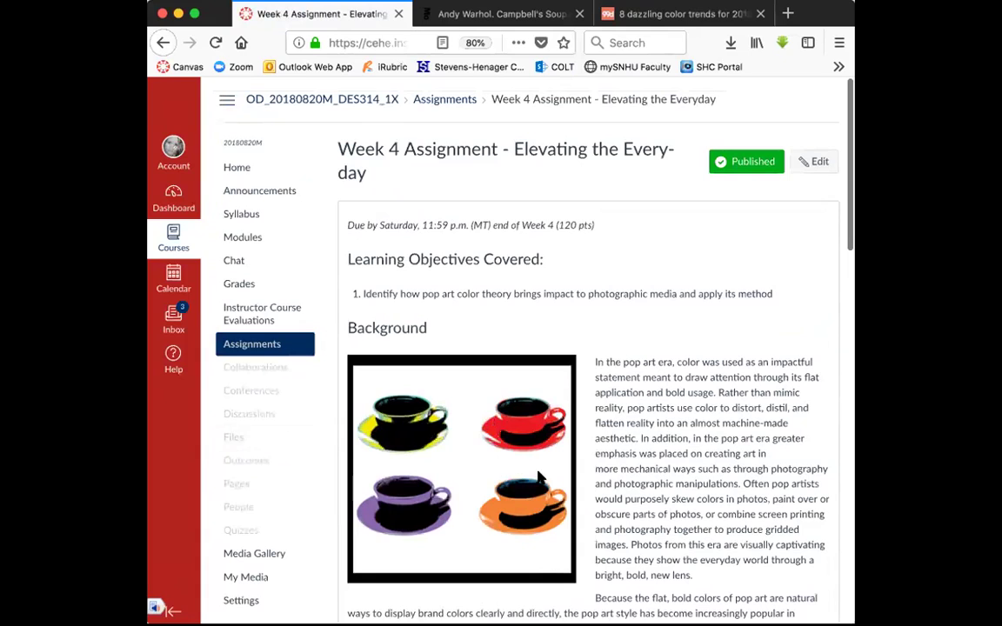
scroll(574, 474, "down", 10)
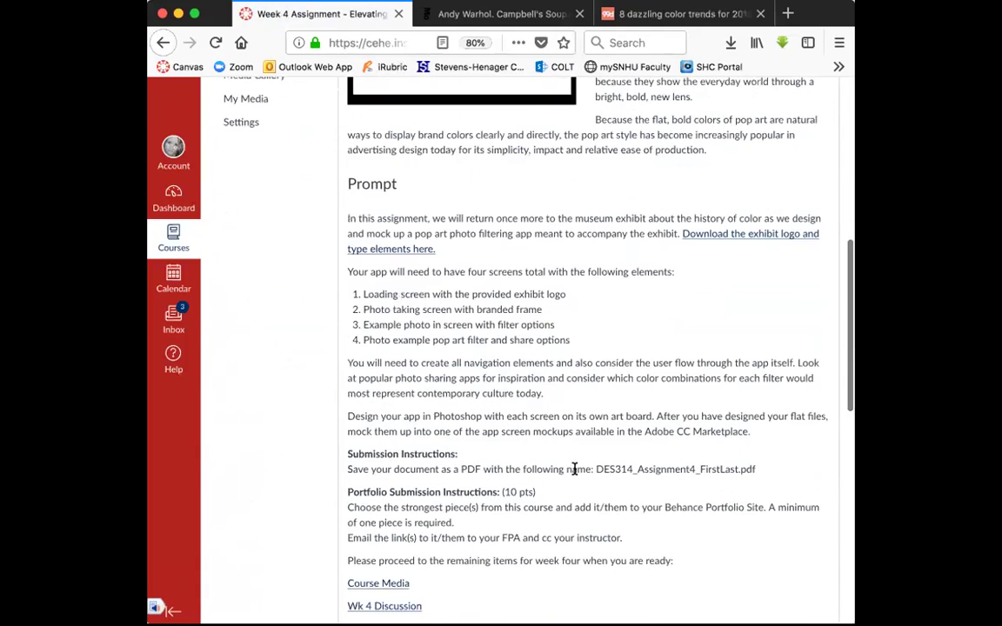
scroll(574, 474, "up", 12)
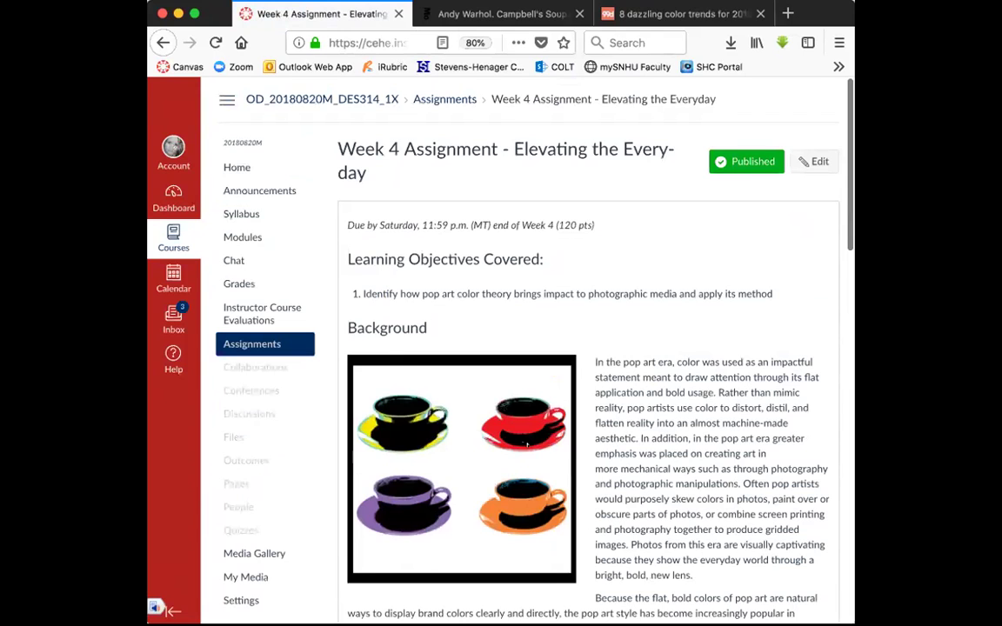
scroll(598, 481, "down", 5)
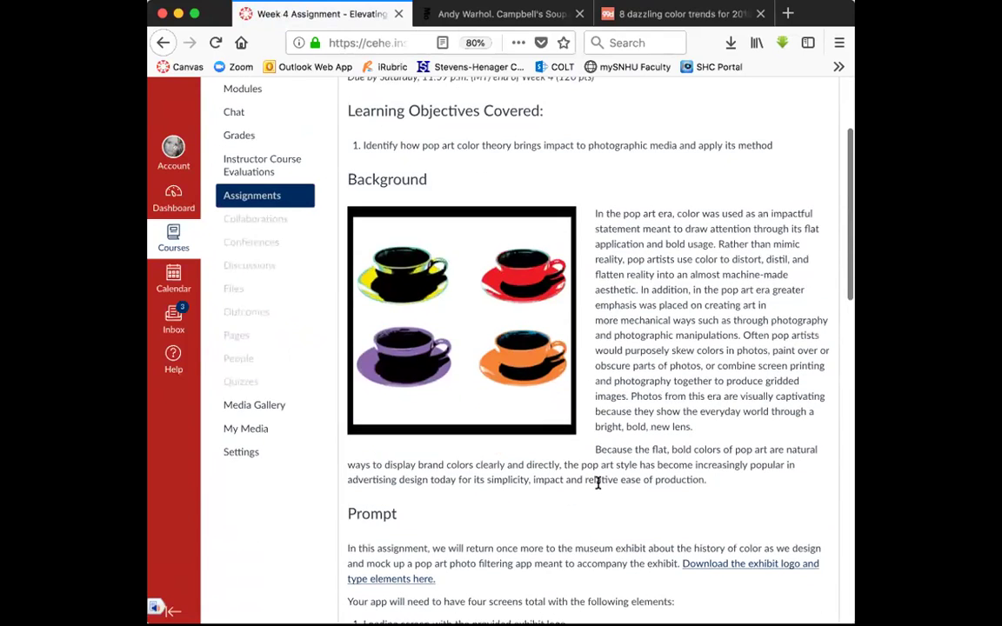
scroll(597, 483, "down", 4)
scroll(598, 483, "up", 9)
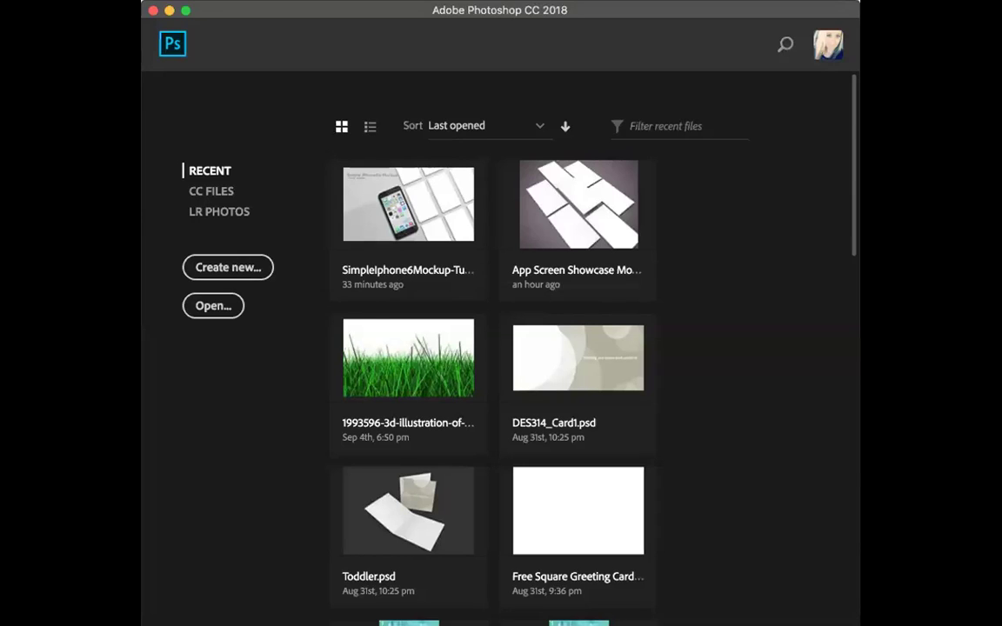
left_click(270, 0)
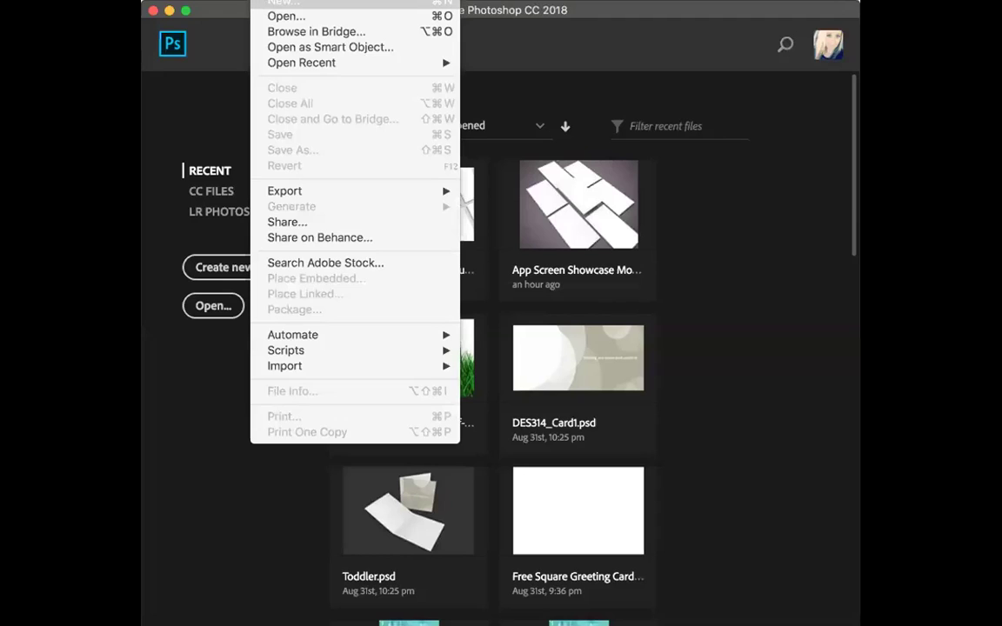
left_click(263, 7)
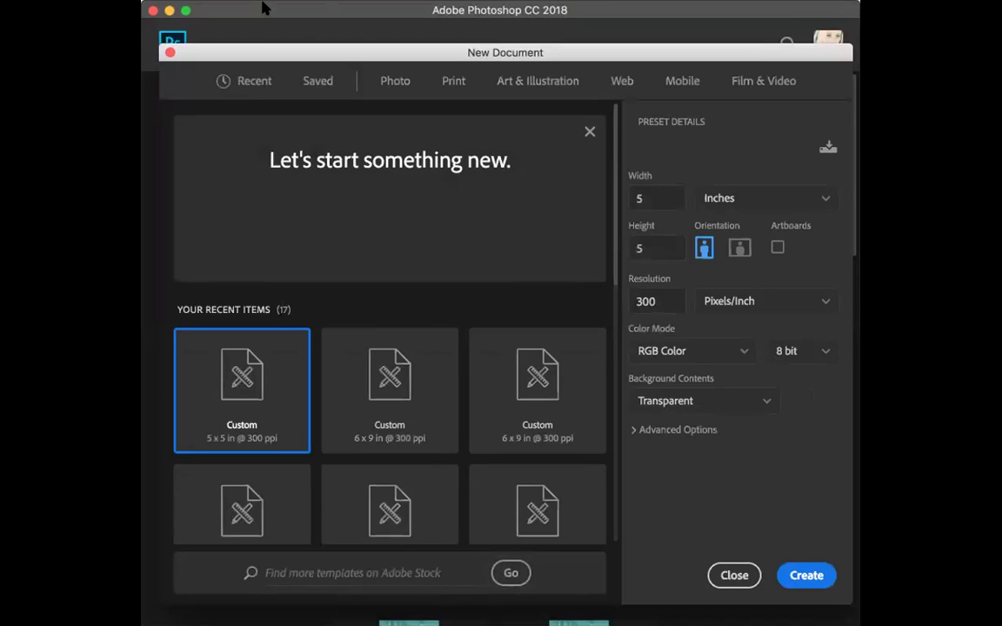
left_click(733, 575)
Dismiss the new document setup and open the woman JPEG image from the Desktop.
left_click(236, 2)
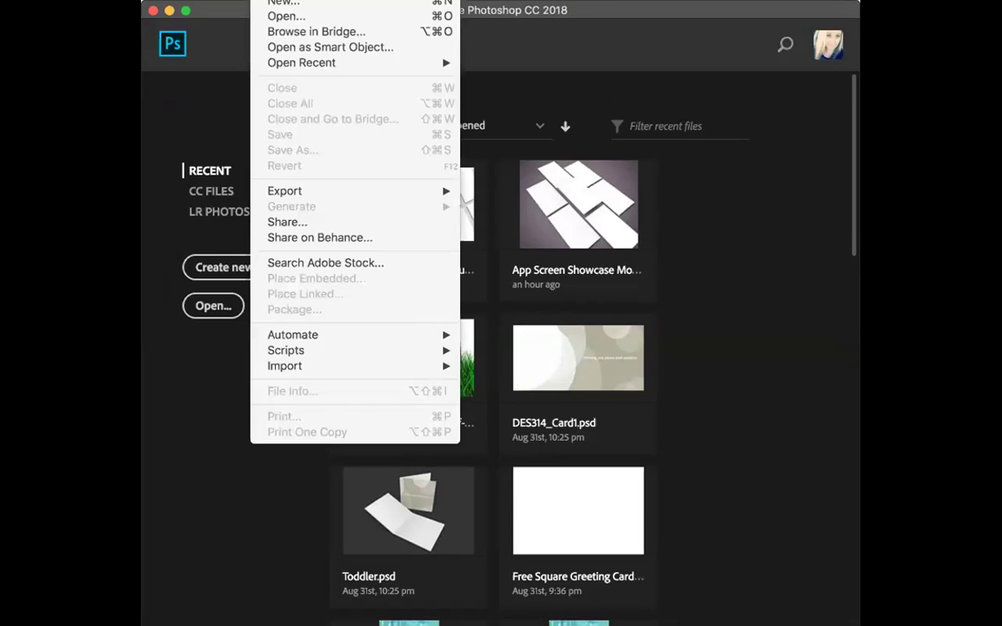
left_click(263, 26)
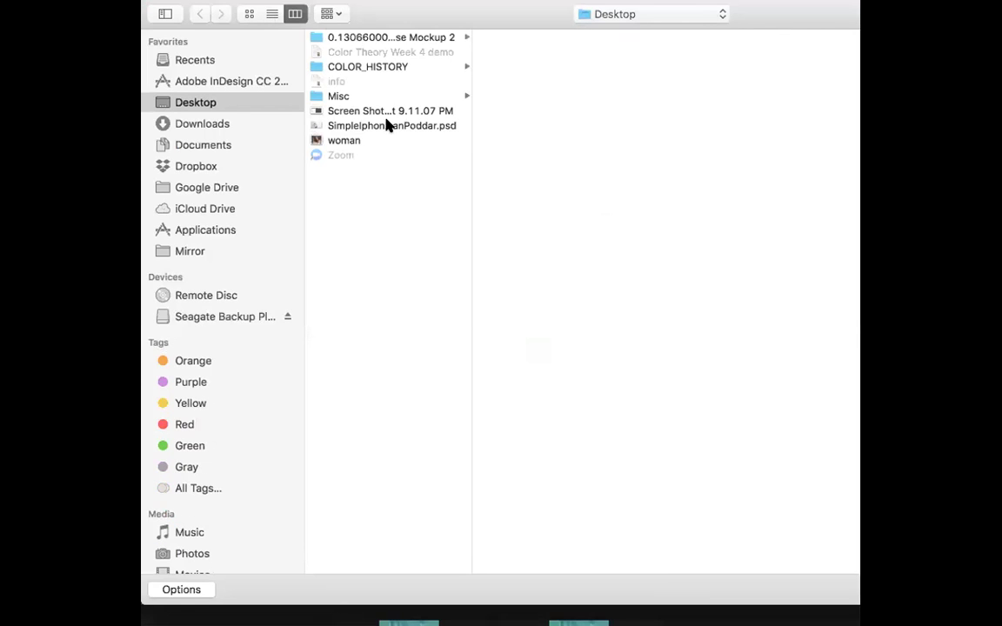
left_click(351, 142)
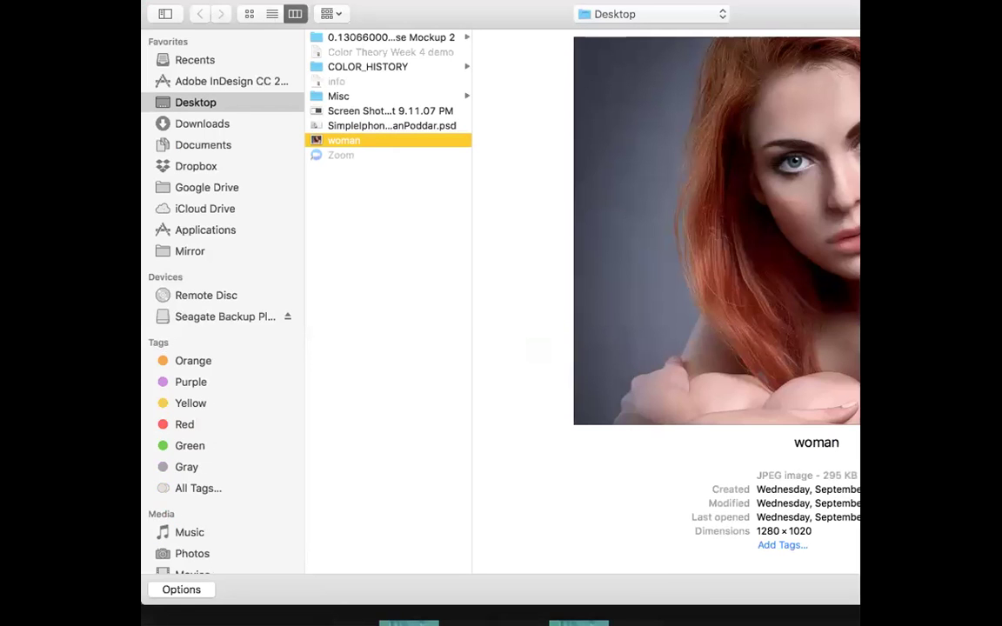
left_click(956, 591)
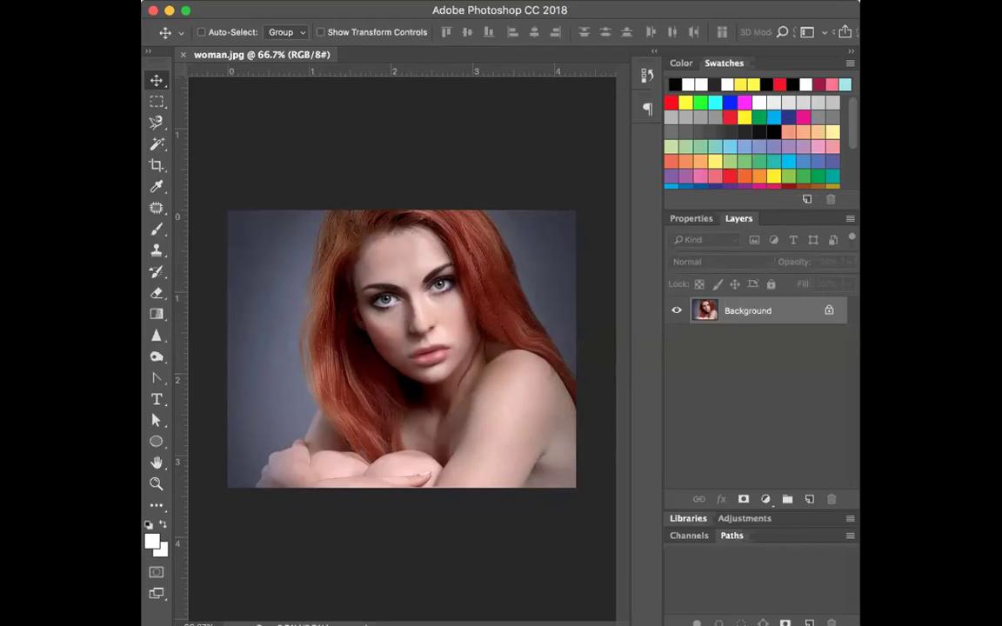
Examine the portrait's Image Size settings, including the available width and resolution units, and leave without changing them.
left_click(348, 0)
left_click(358, 108)
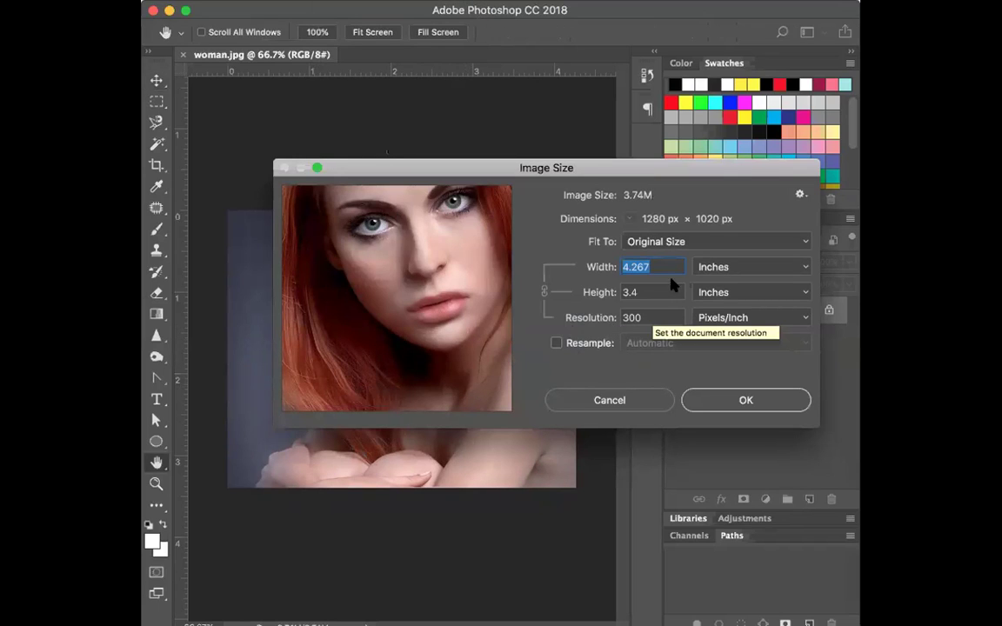
left_click(722, 267)
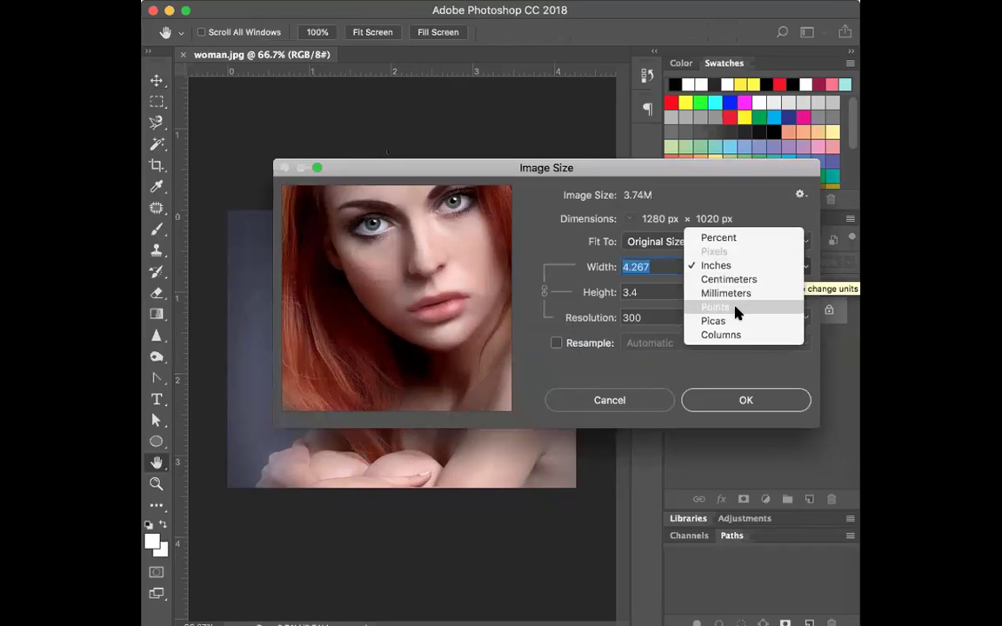
left_click(557, 261)
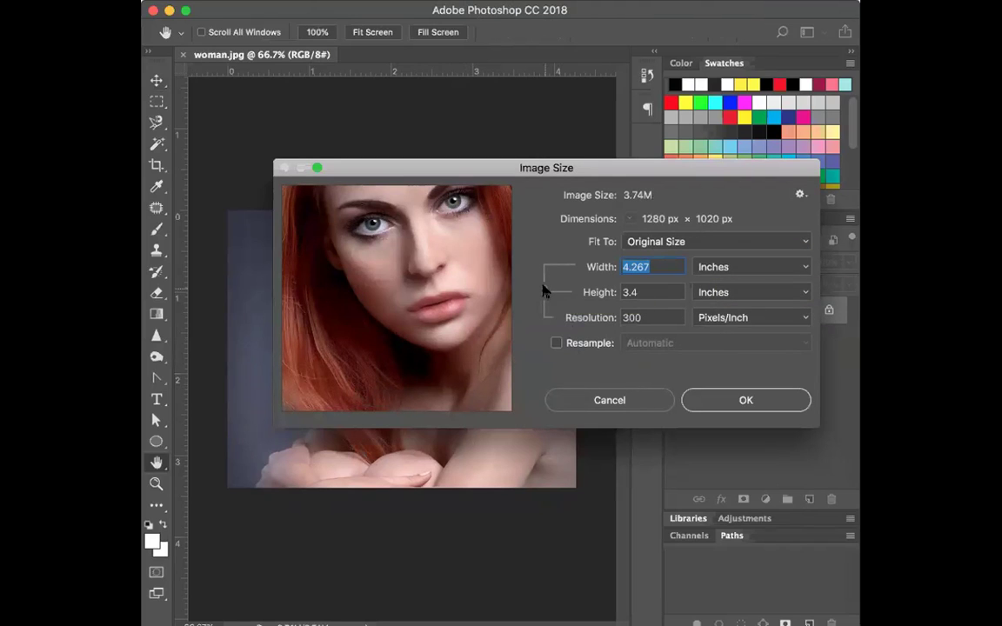
left_click(735, 267)
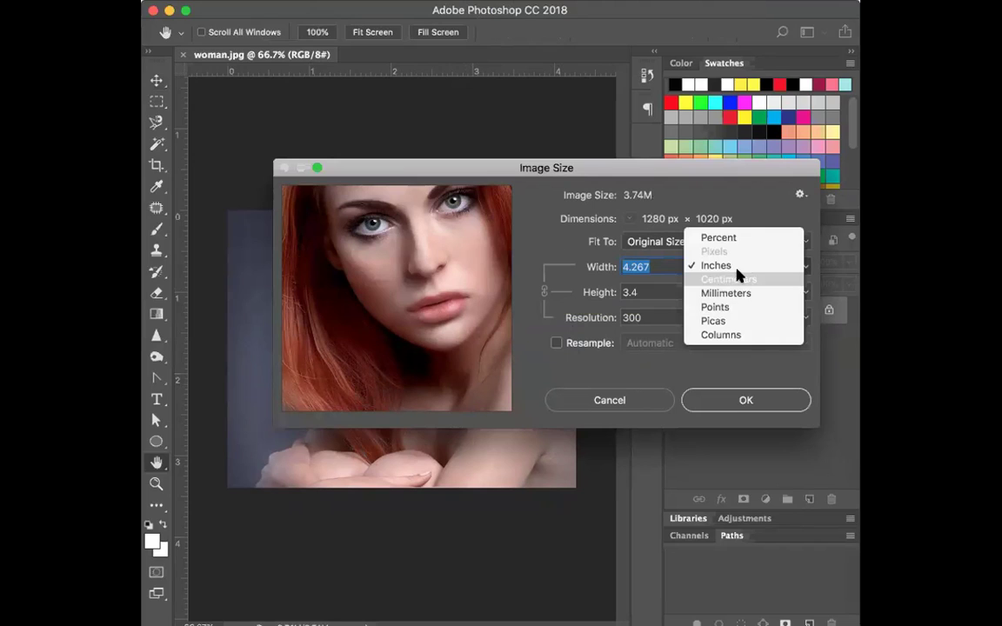
left_click(620, 191)
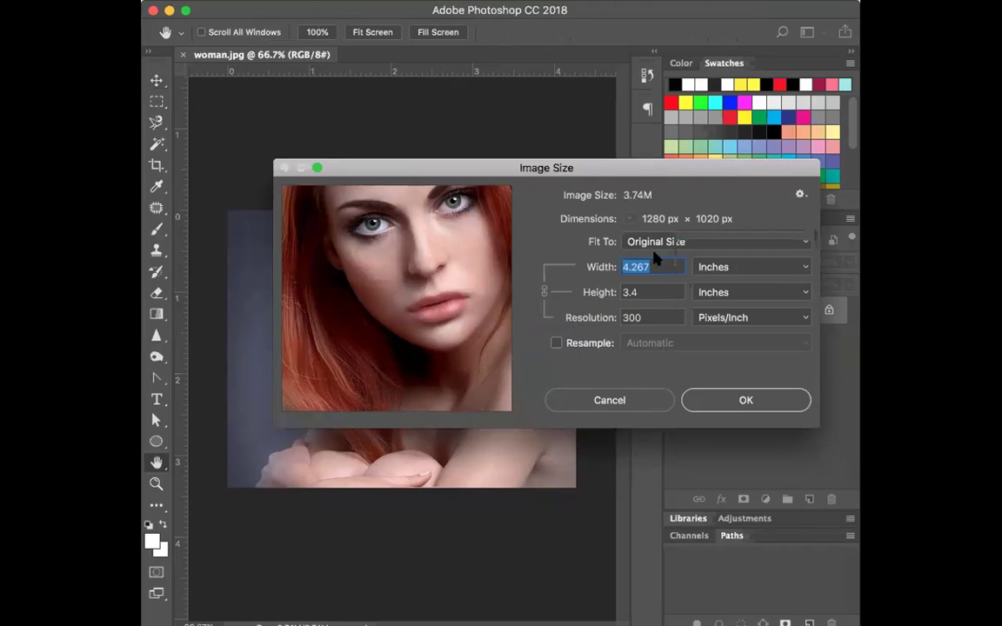
left_click(721, 320)
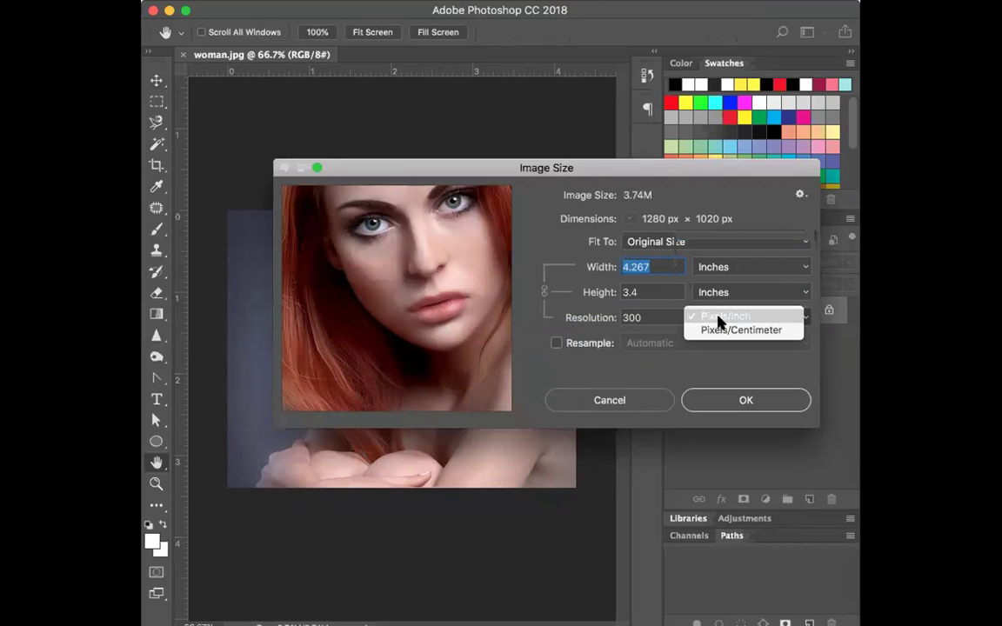
left_click(721, 319)
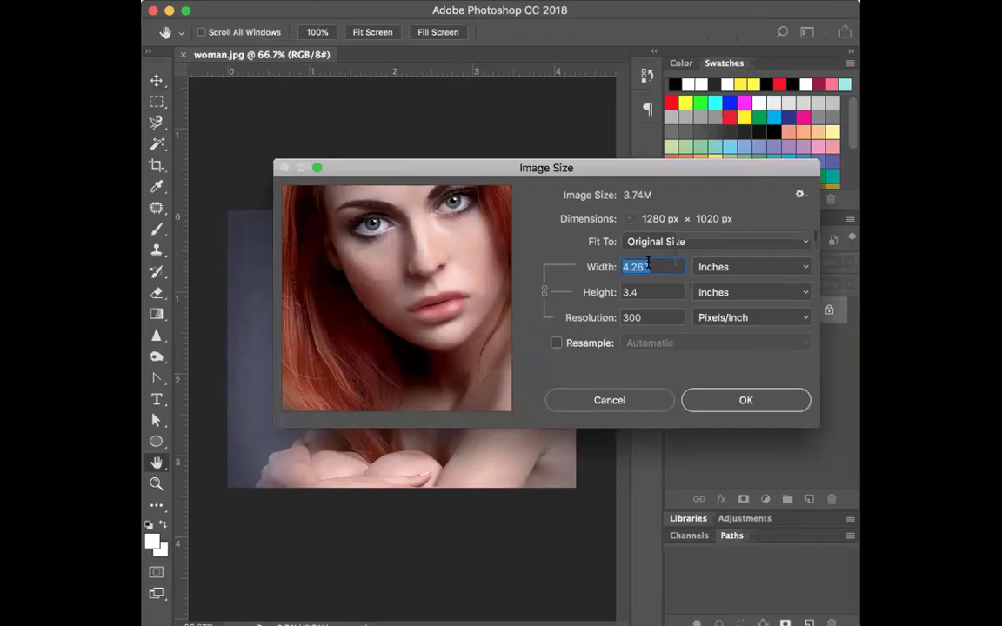
left_click(728, 270)
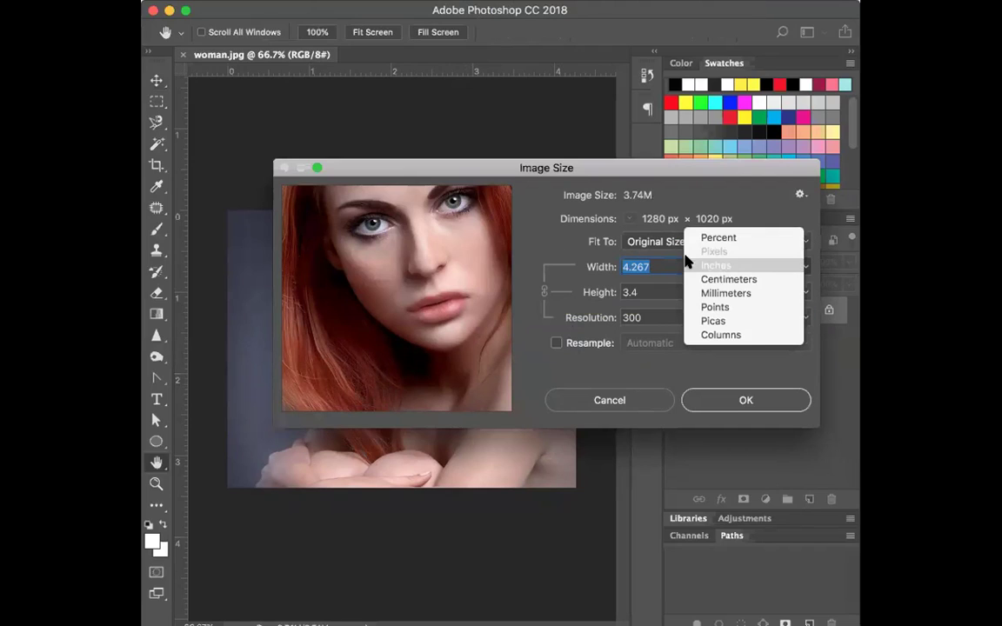
left_click(726, 270)
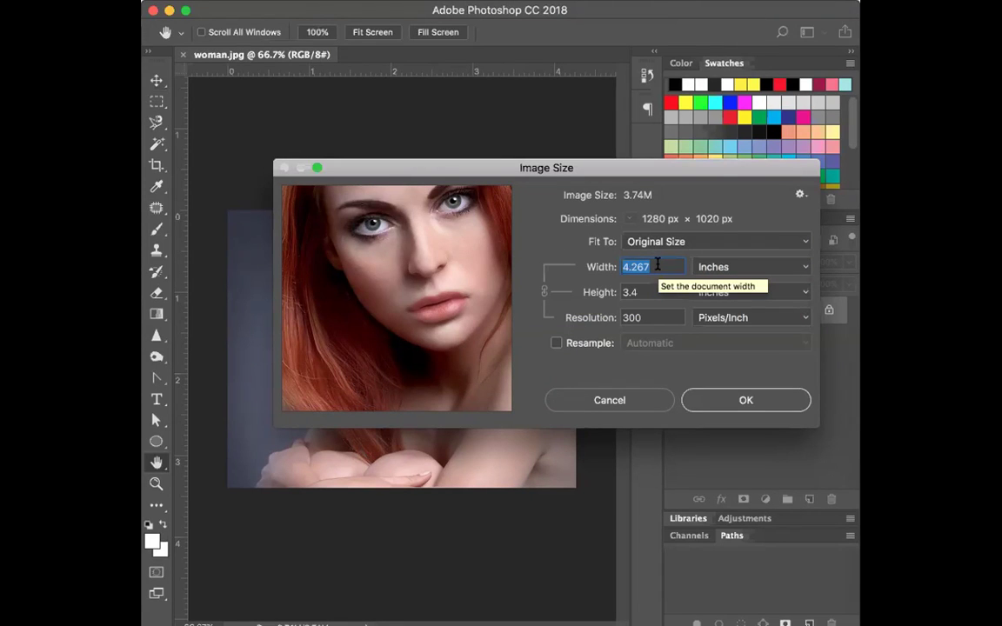
left_click(615, 402)
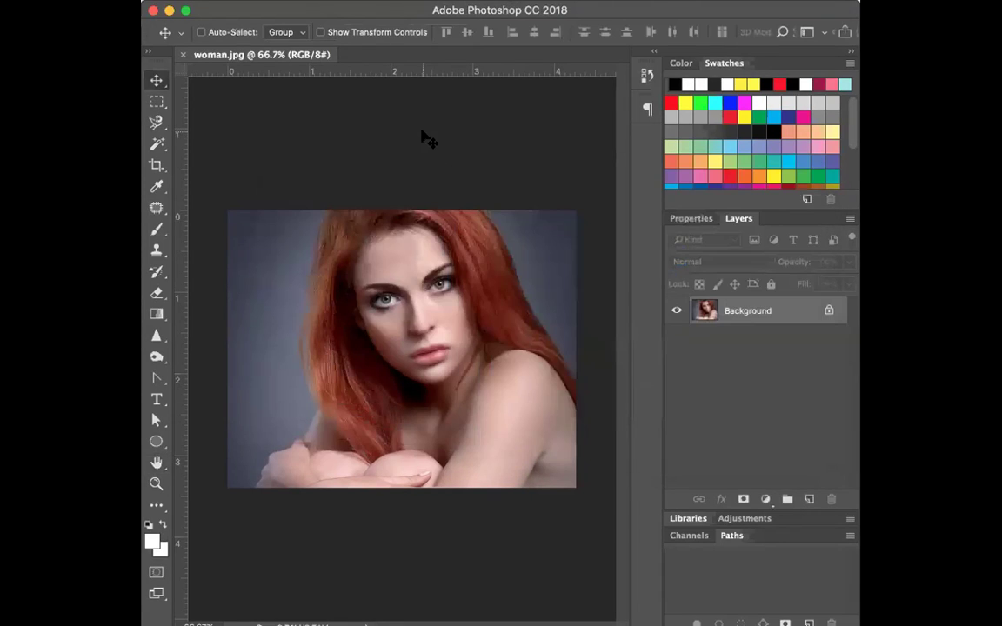
Convert the locked Background into a regular layer and save the document in Photoshop format as woman_popart.psd on the Desktop.
double_click(740, 310)
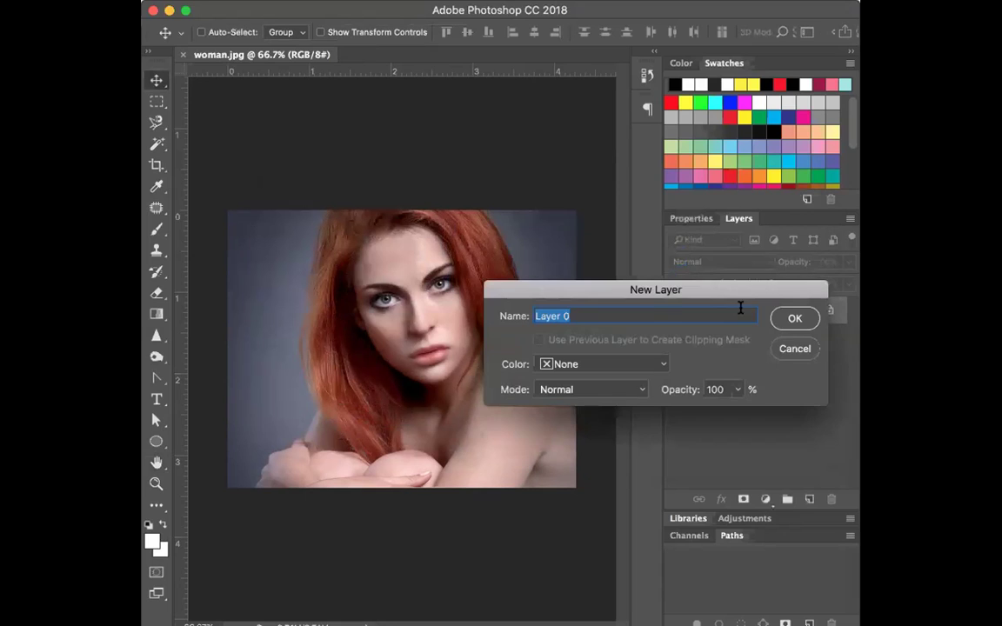
left_click(794, 319)
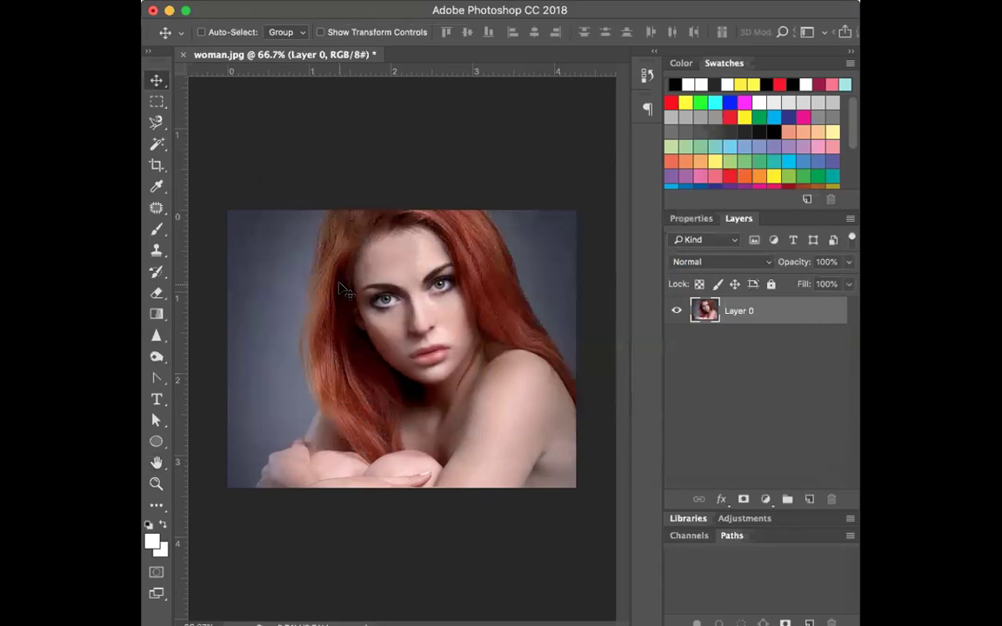
left_click(261, 2)
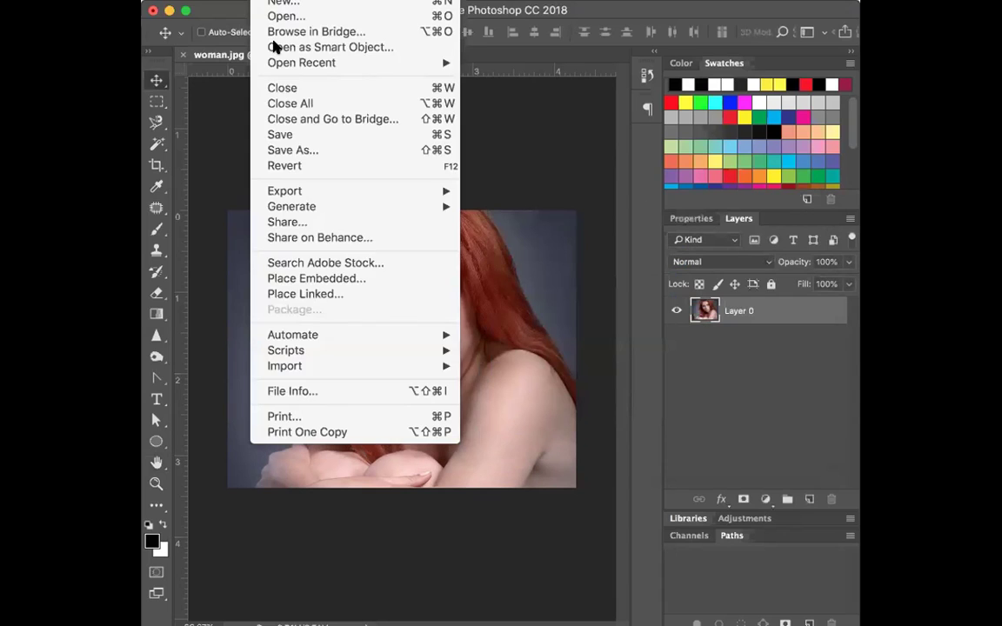
left_click(289, 153)
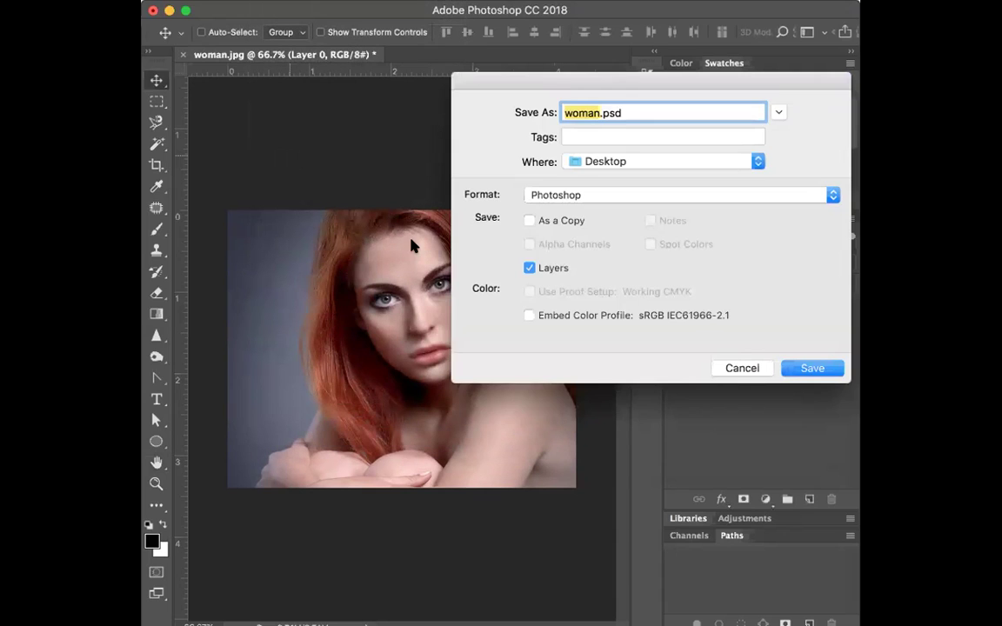
type("woman_popart")
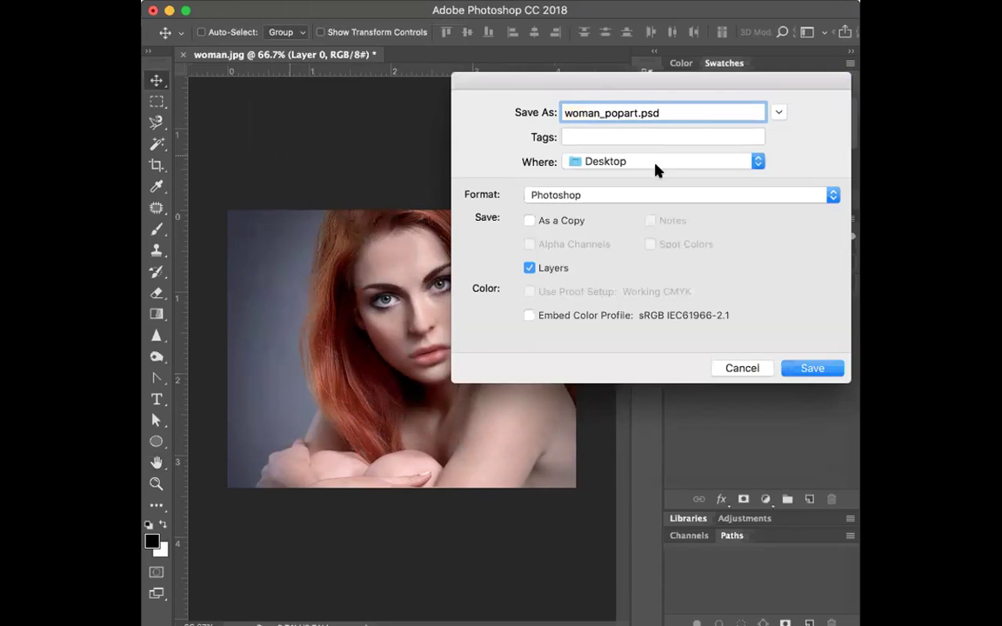
left_click(809, 368)
left_click(821, 245)
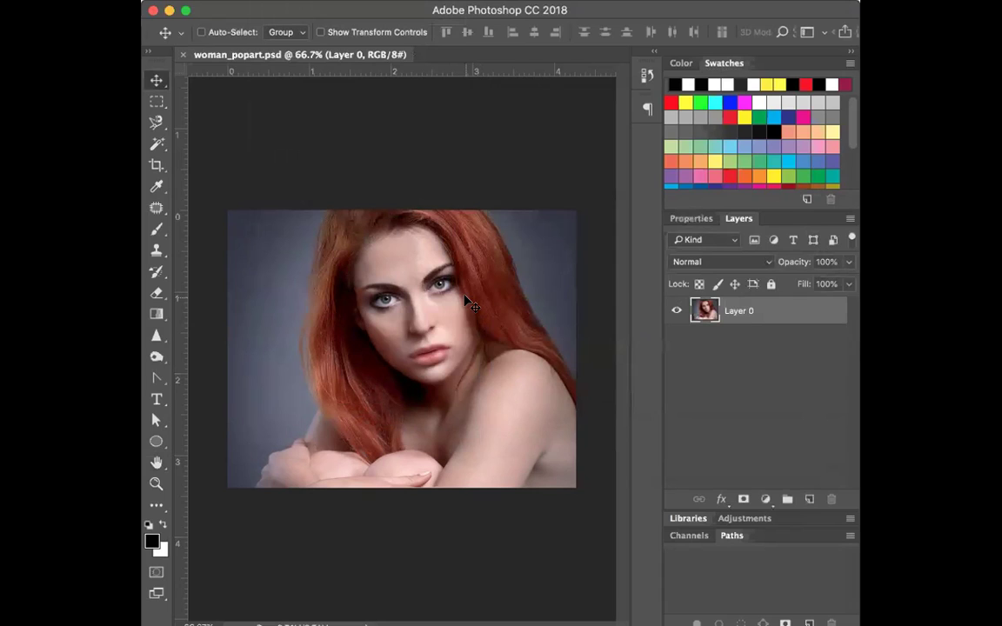
Desaturate the portrait and crop it around the woman's head and shoulders to about 3.1 by 2.8 inches, keeping the full top edge.
key("super+shift+u")
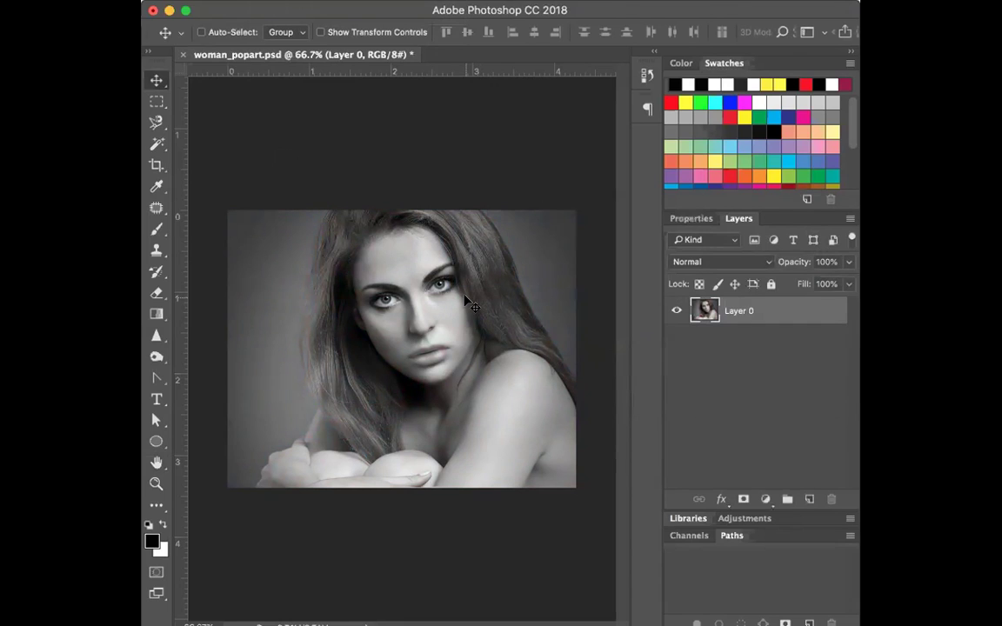
left_click(157, 166)
mouse_move(228, 350)
left_mouse_down()
mouse_move(270, 349)
mouse_move(247, 347)
left_mouse_up()
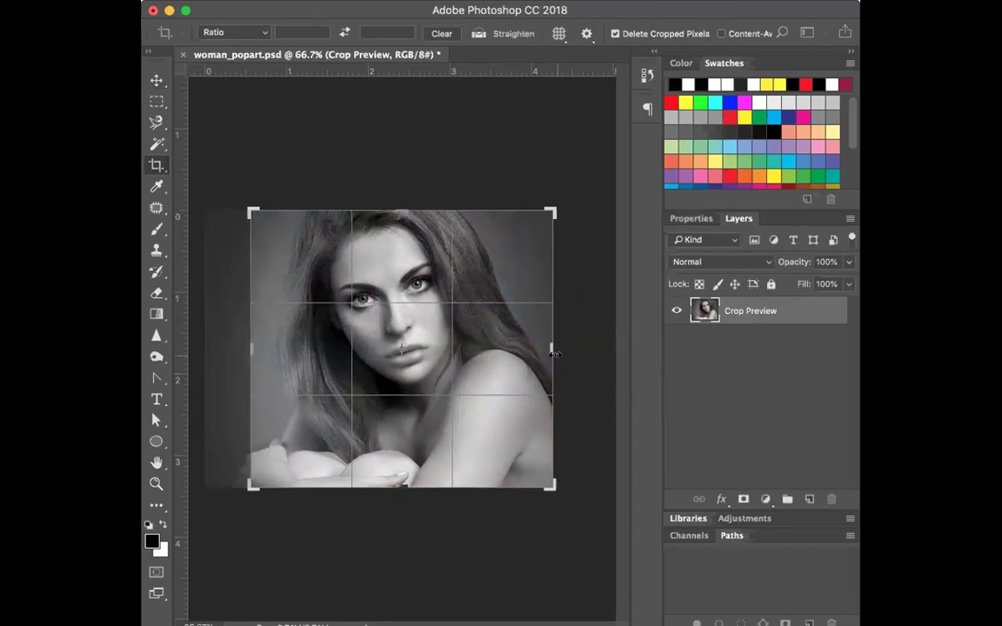
left_click_drag(551, 349, 521, 353)
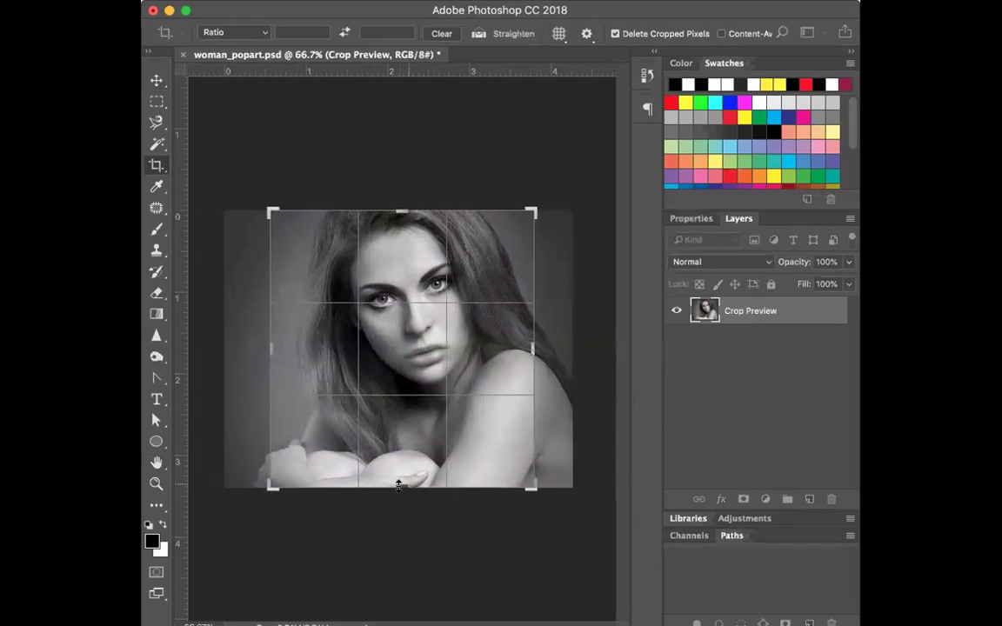
left_click_drag(400, 479, 403, 458)
left_click_drag(271, 359, 287, 303)
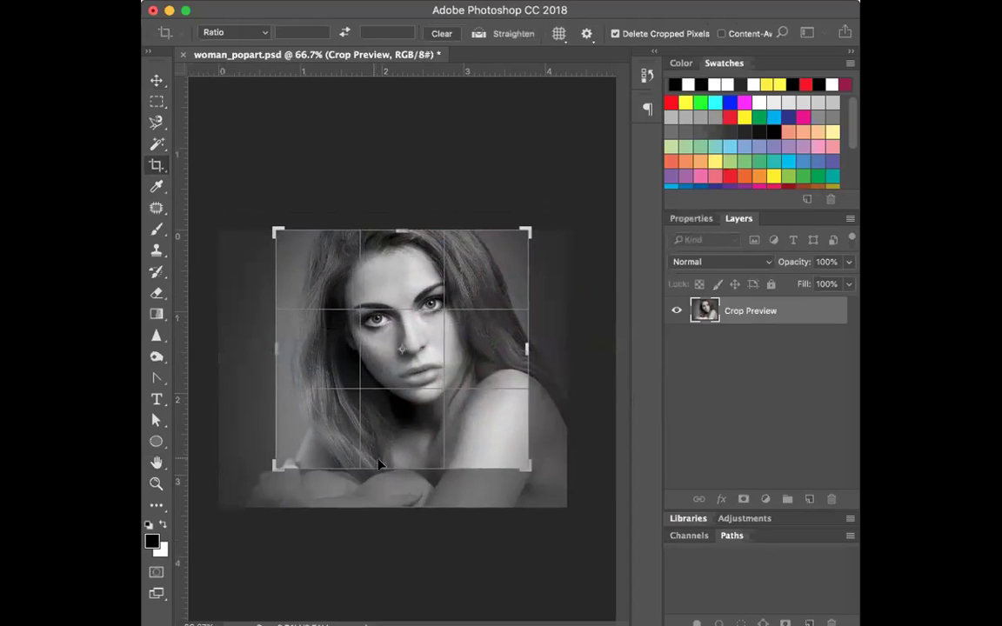
left_click_drag(408, 463, 407, 457)
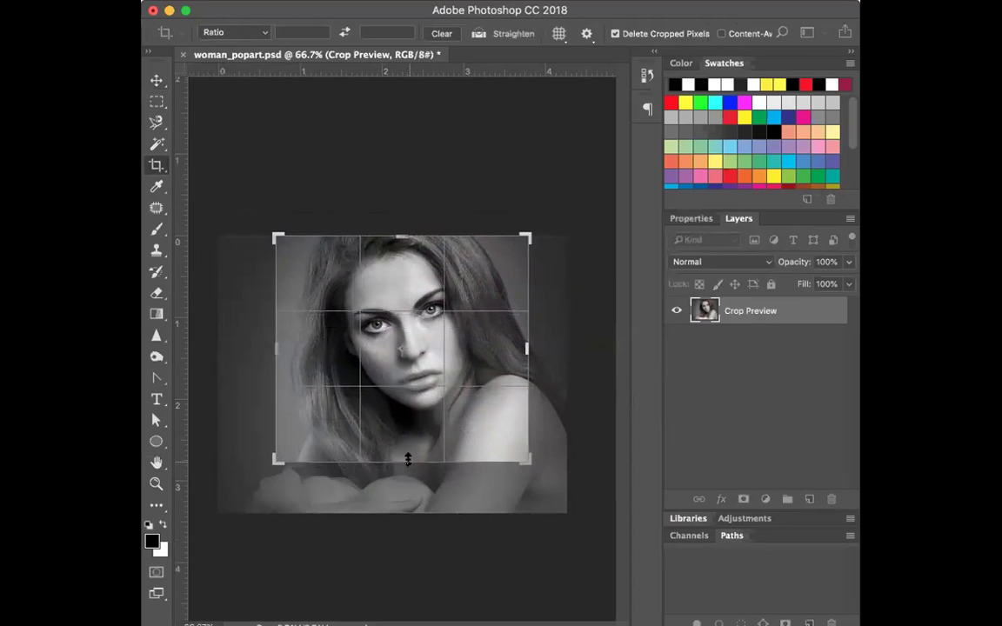
left_click(155, 78)
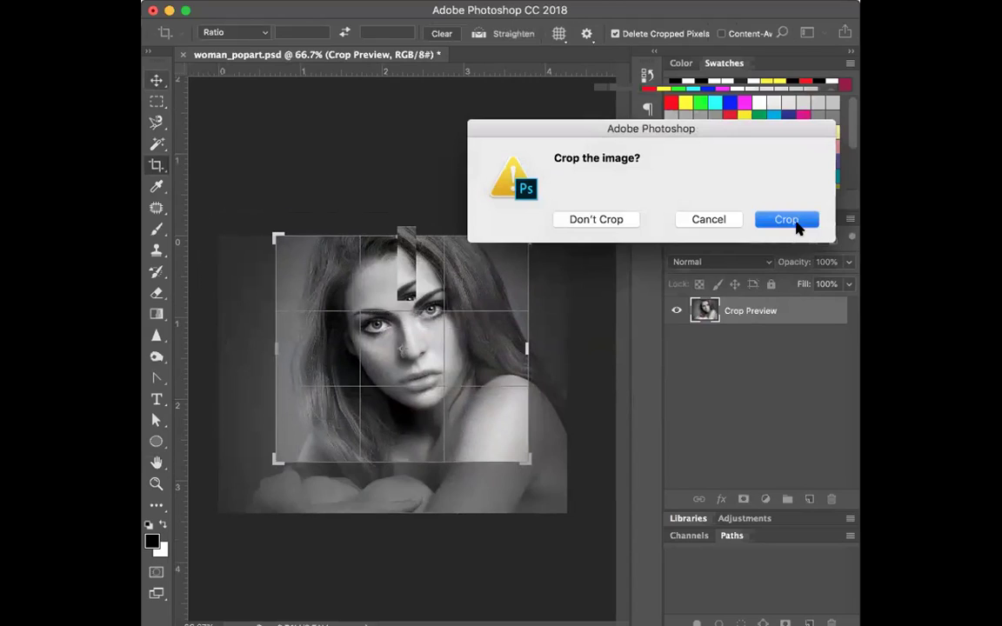
key("Return")
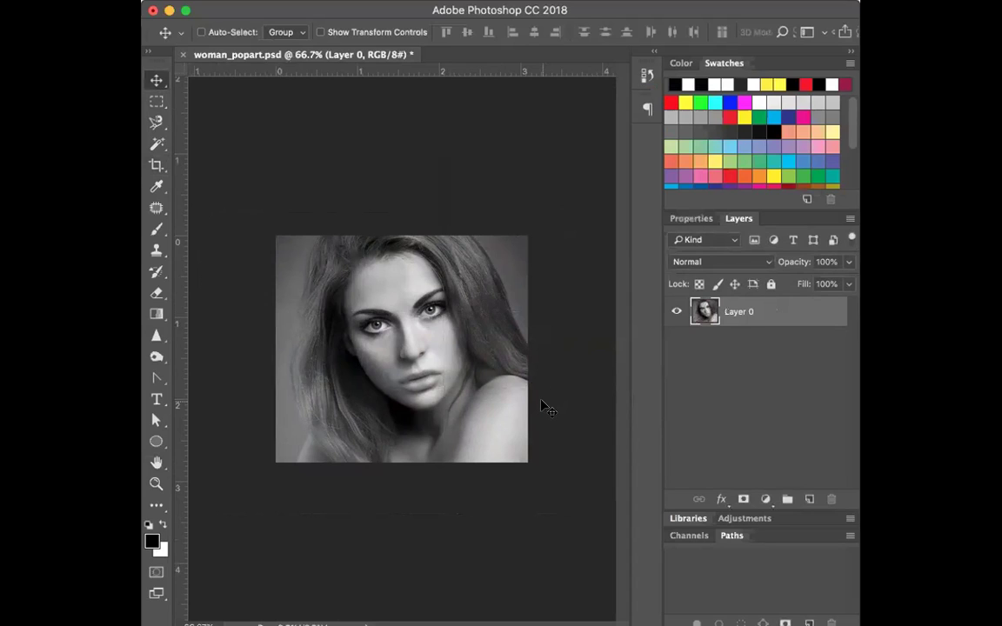
Trace a closed black outline around the woman's hair, shoulders and the image edges with the Pencil tool at 11 px and 100% hardness.
key("super")
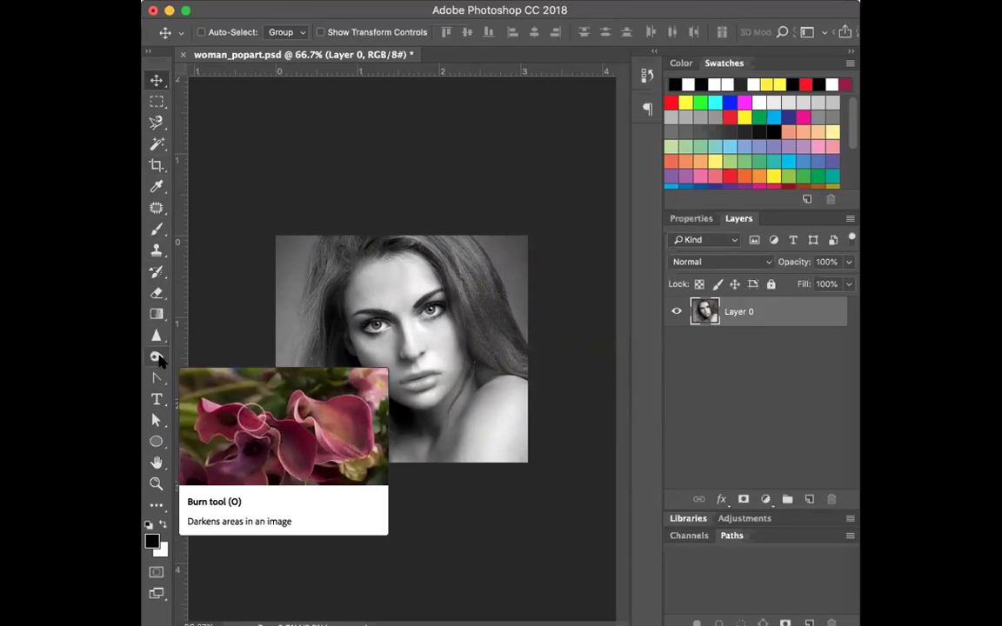
left_click_drag(156, 232, 244, 241)
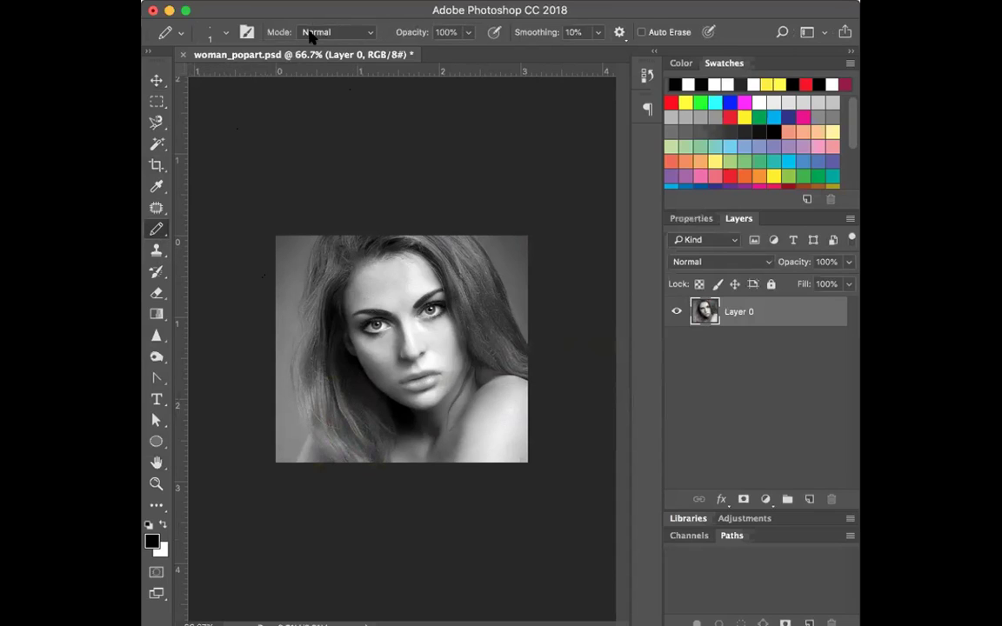
left_click(224, 33)
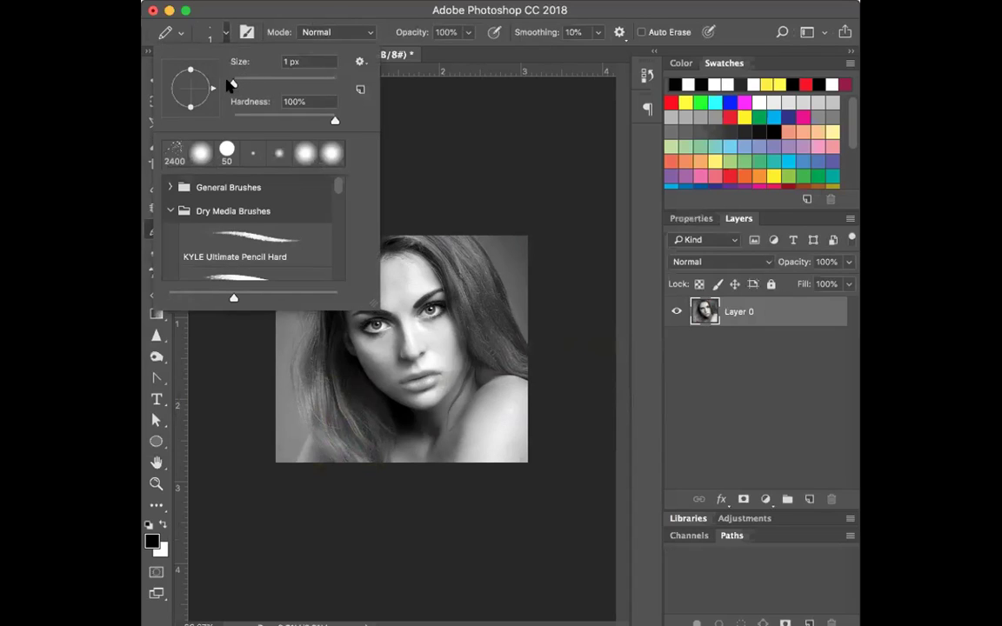
left_click_drag(232, 85, 243, 85)
left_click(334, 120)
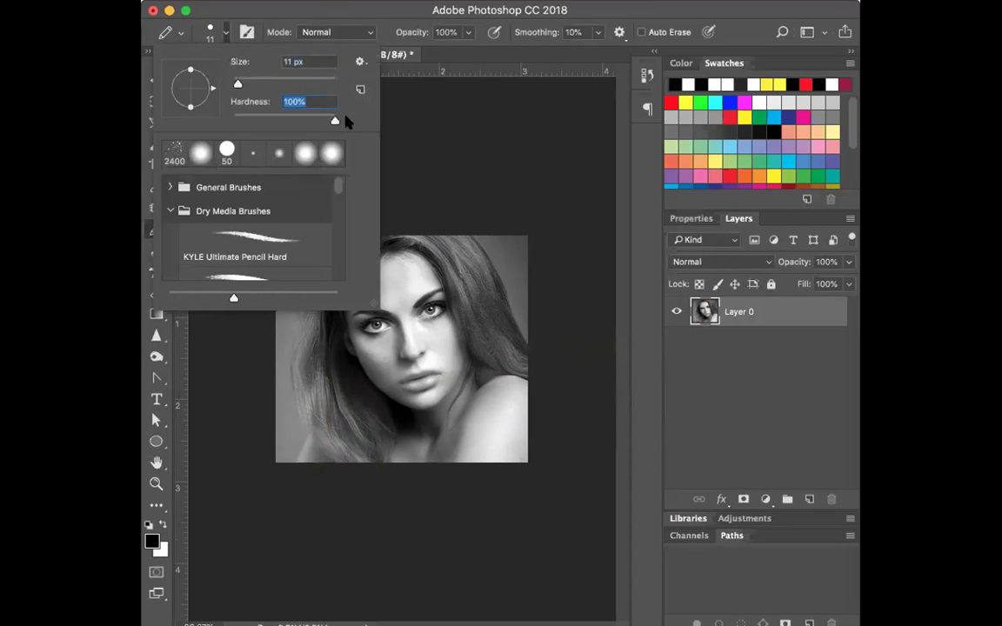
left_click(400, 8)
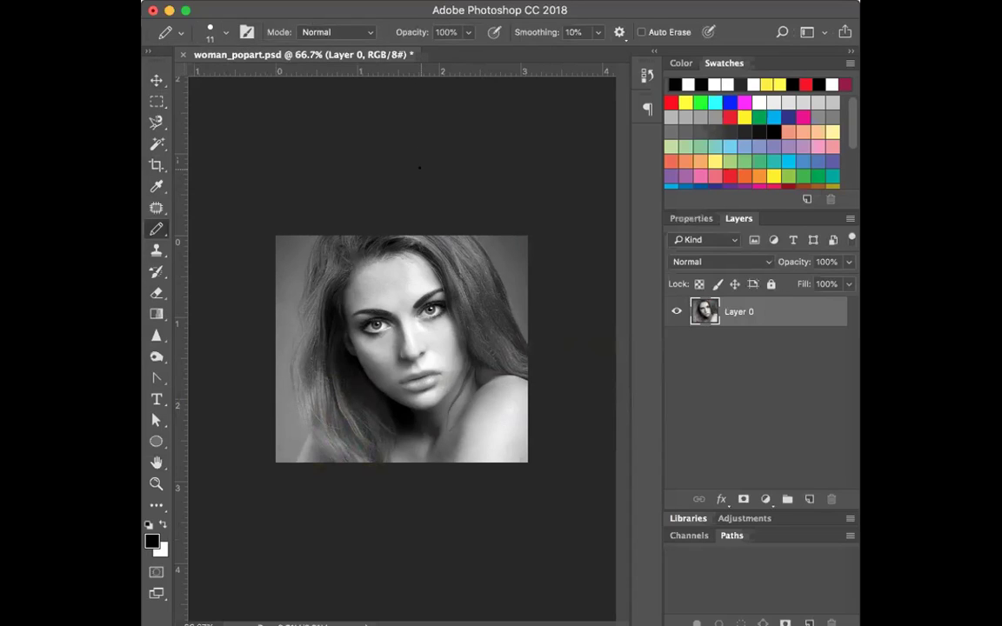
mouse_move(316, 233)
left_mouse_down()
mouse_move(288, 368)
mouse_move(288, 400)
mouse_move(314, 442)
mouse_move(303, 460)
mouse_move(528, 457)
left_mouse_up()
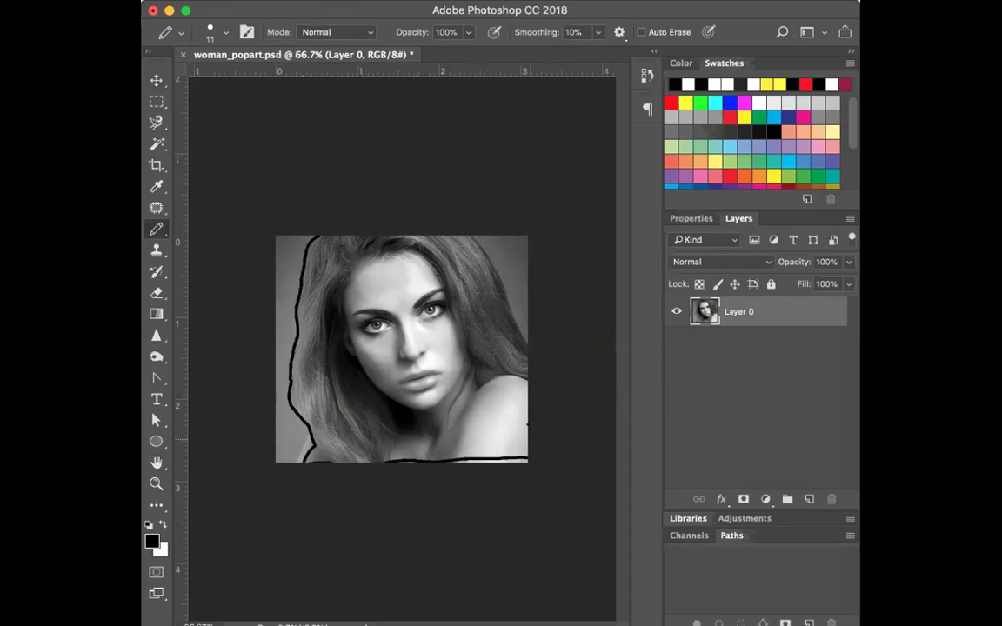
mouse_move(527, 344)
left_mouse_down()
mouse_move(491, 251)
mouse_move(475, 239)
mouse_move(382, 234)
left_mouse_up()
left_click_drag(307, 237, 427, 234)
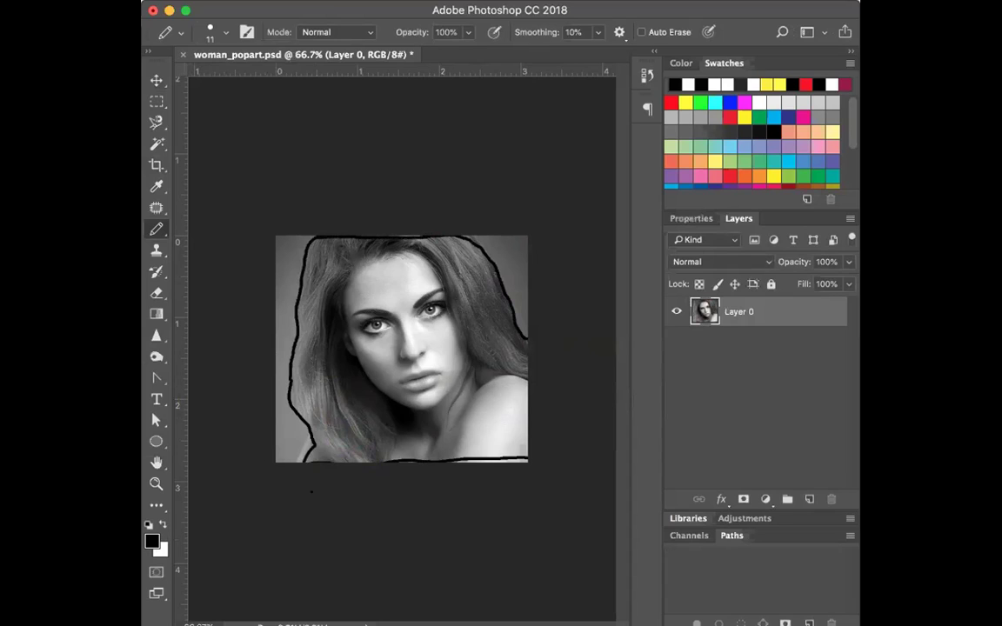
mouse_move(309, 460)
left_mouse_down()
mouse_move(528, 459)
mouse_move(527, 339)
left_mouse_up()
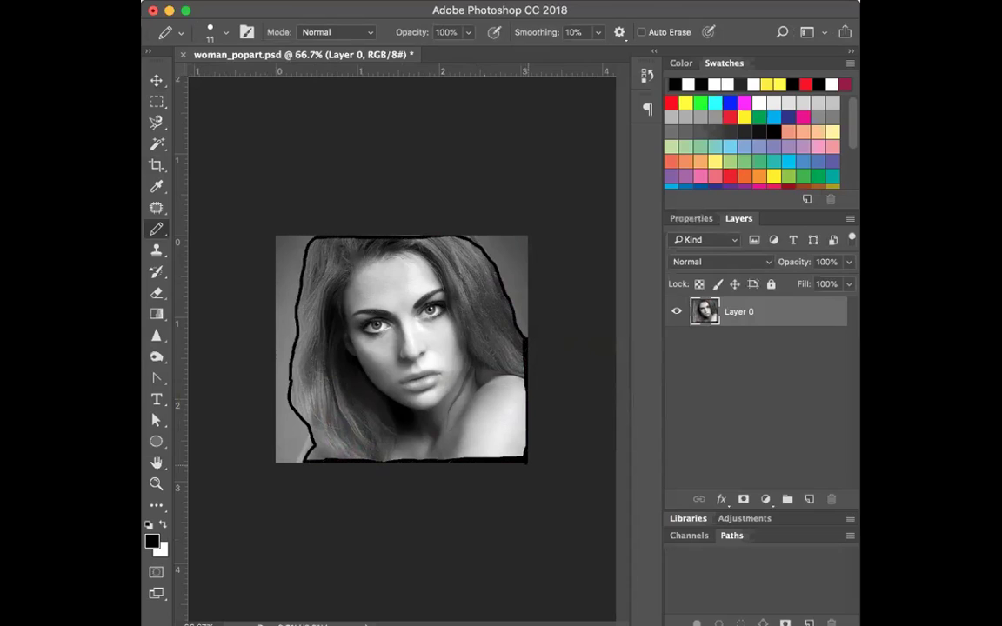
Look through the painting, stamp, history brush, eraser, pen and eyedropper tool groups for a tool that fills areas.
left_click(156, 294)
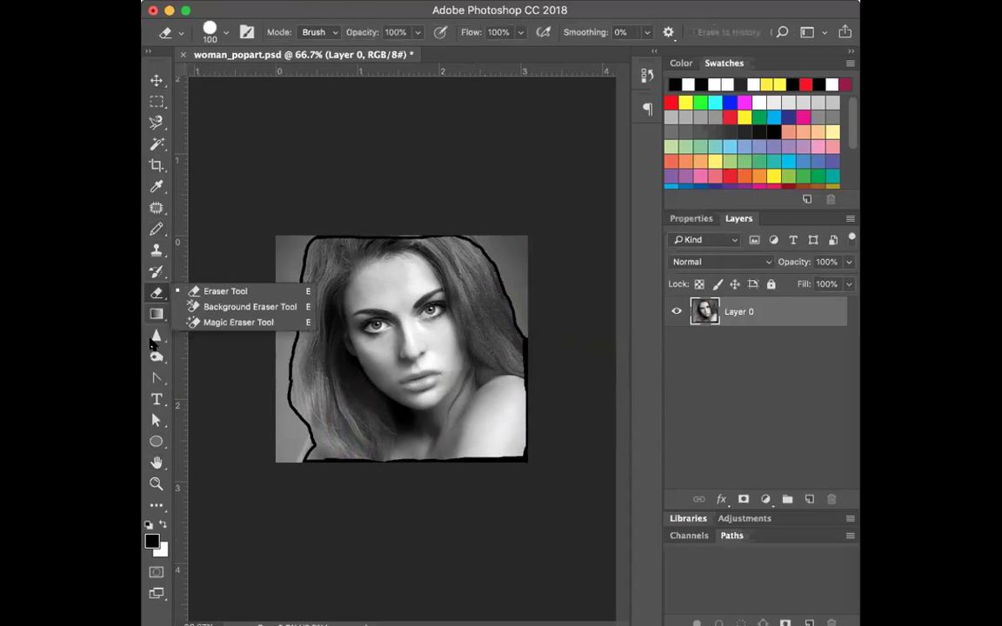
left_click(156, 273)
left_click(158, 273)
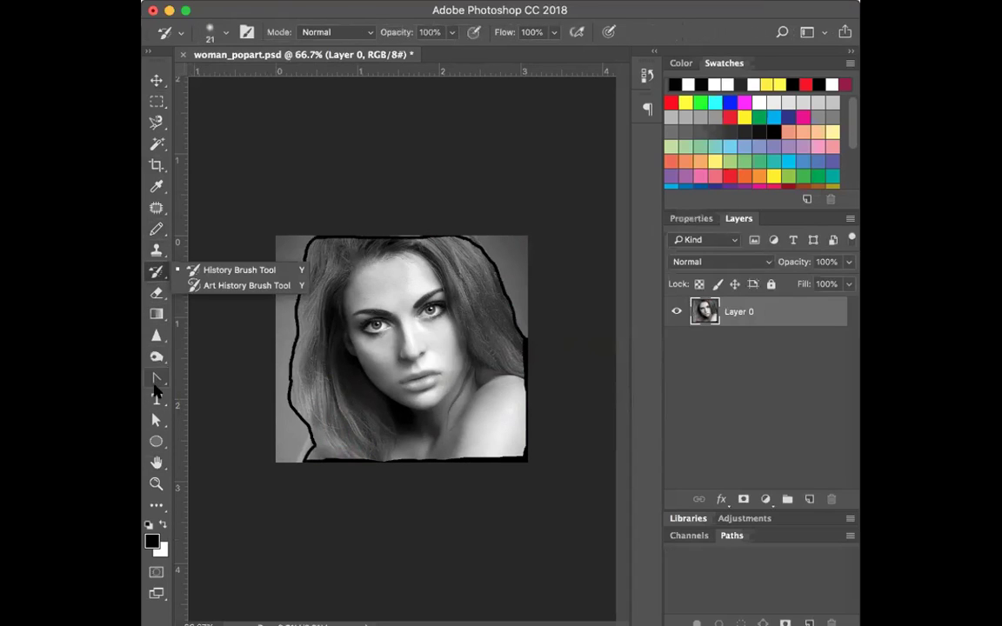
left_click(157, 421)
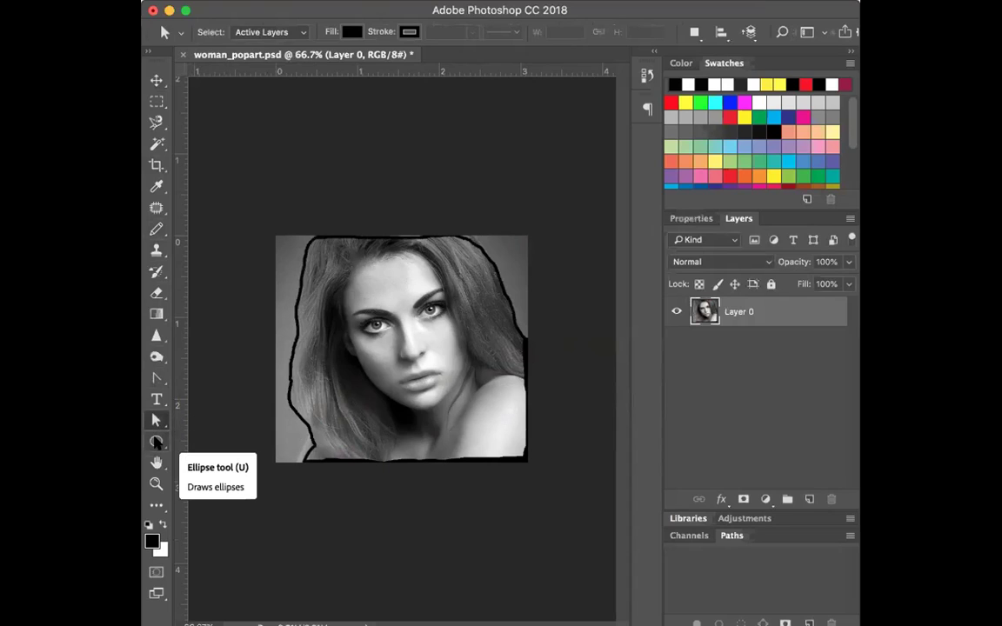
left_click(156, 379)
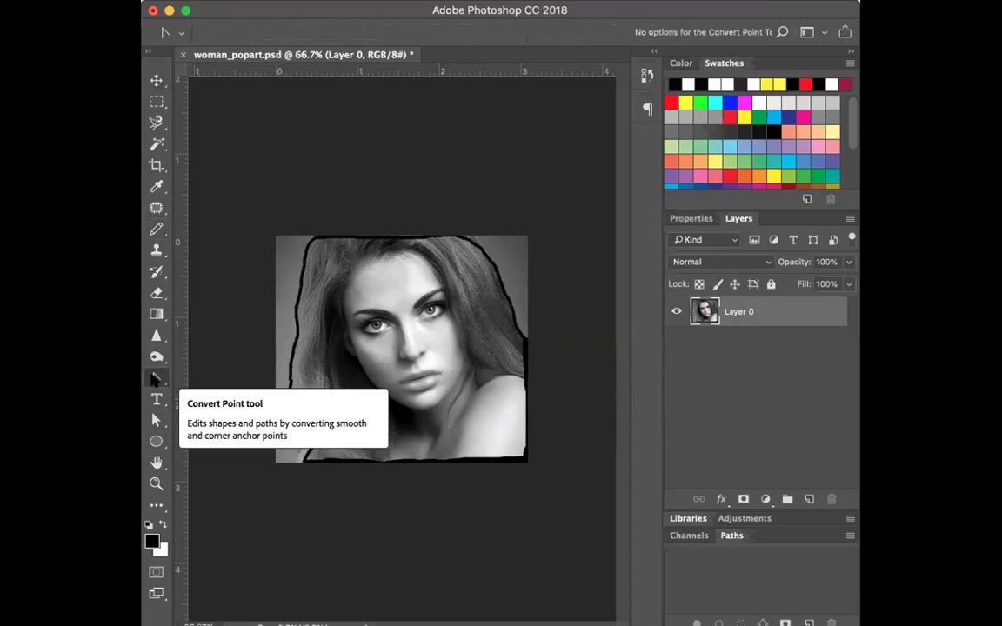
left_click(156, 379)
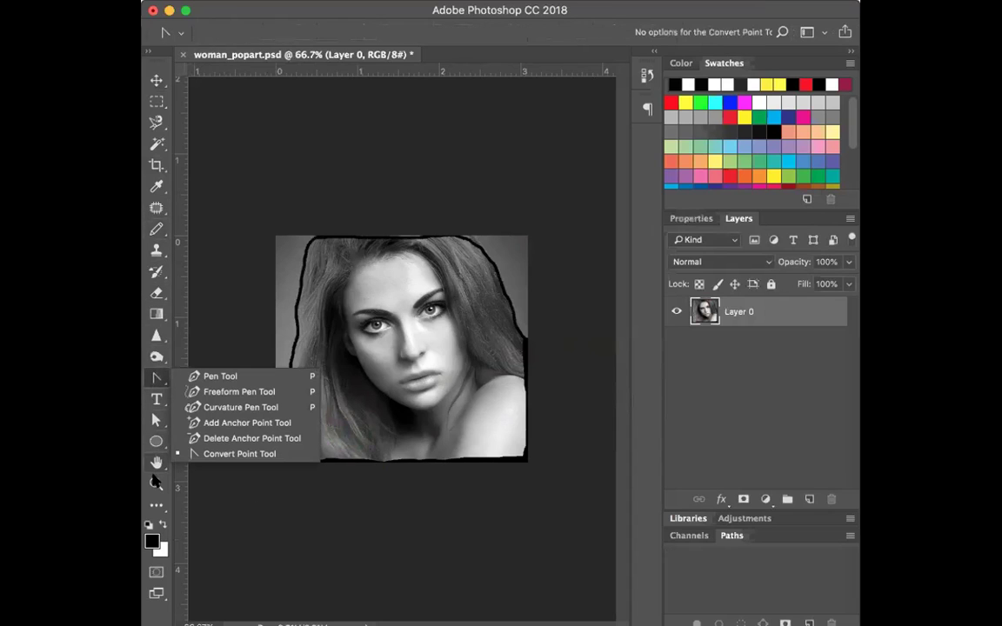
left_click(158, 185)
left_click(157, 186)
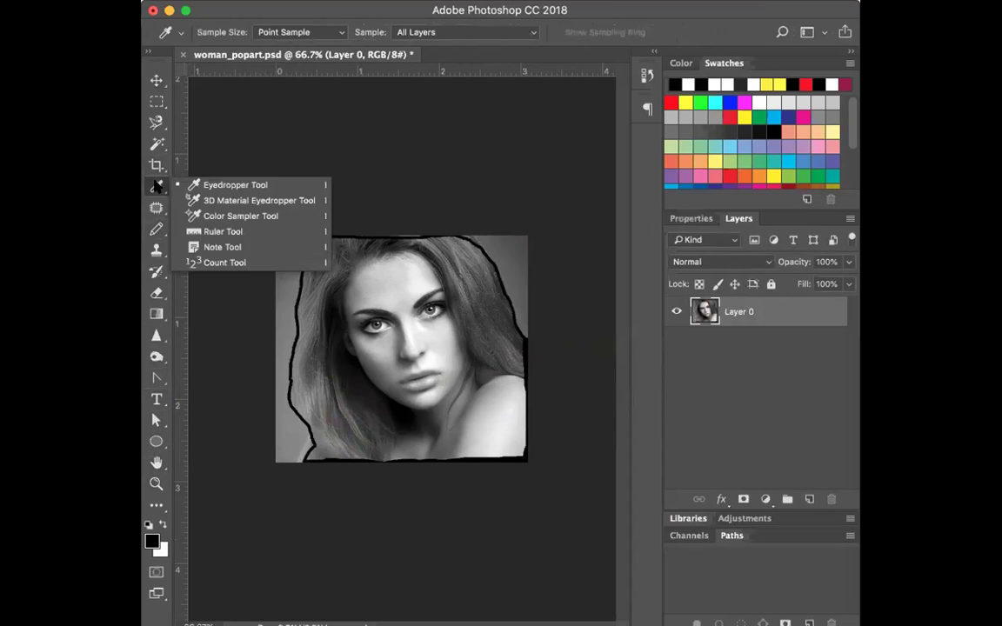
left_click(156, 229)
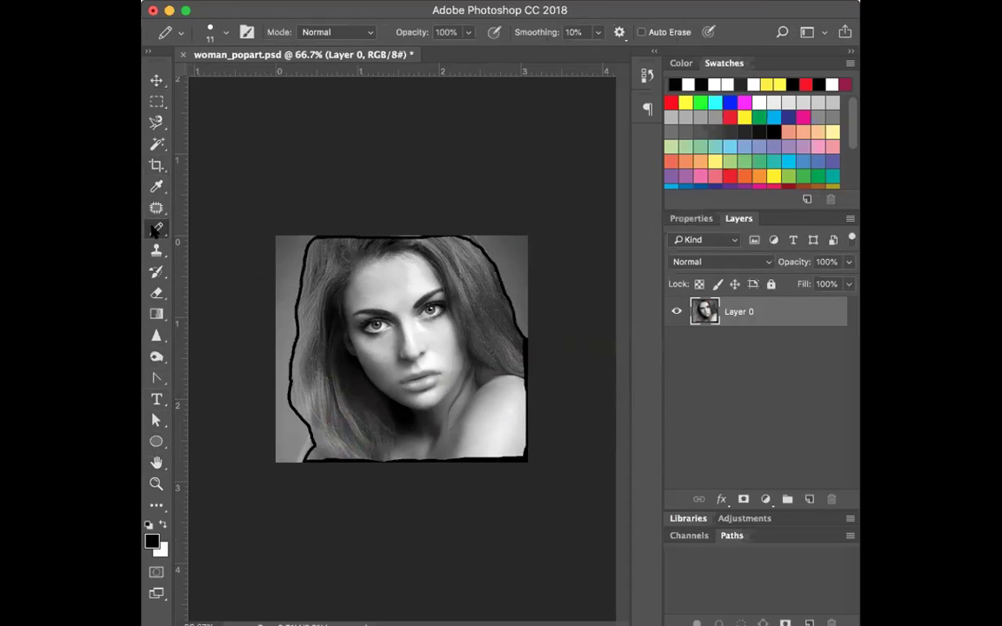
left_click(157, 249)
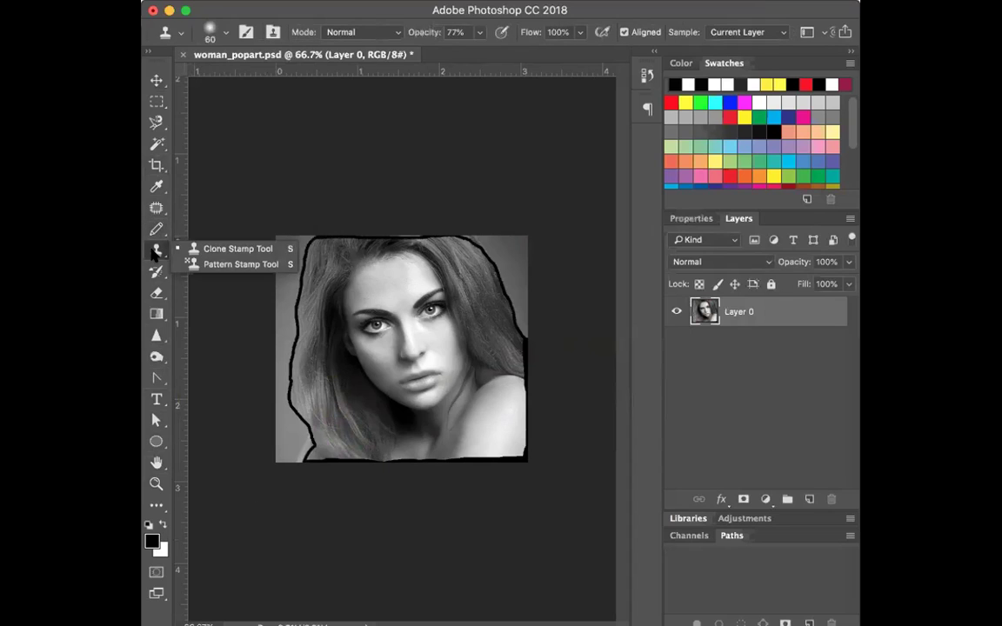
left_click(155, 272)
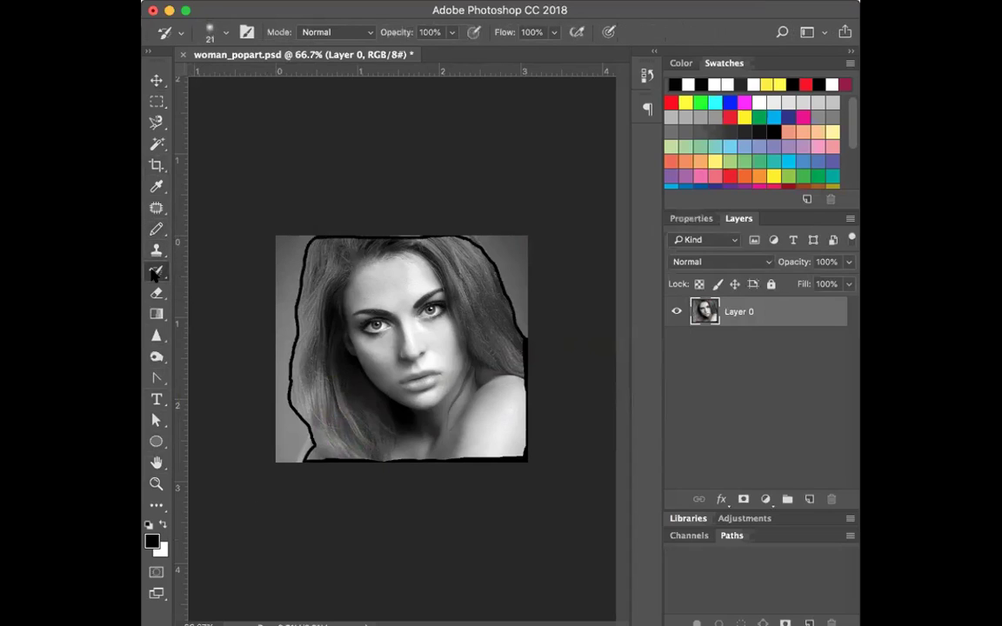
left_click(156, 293)
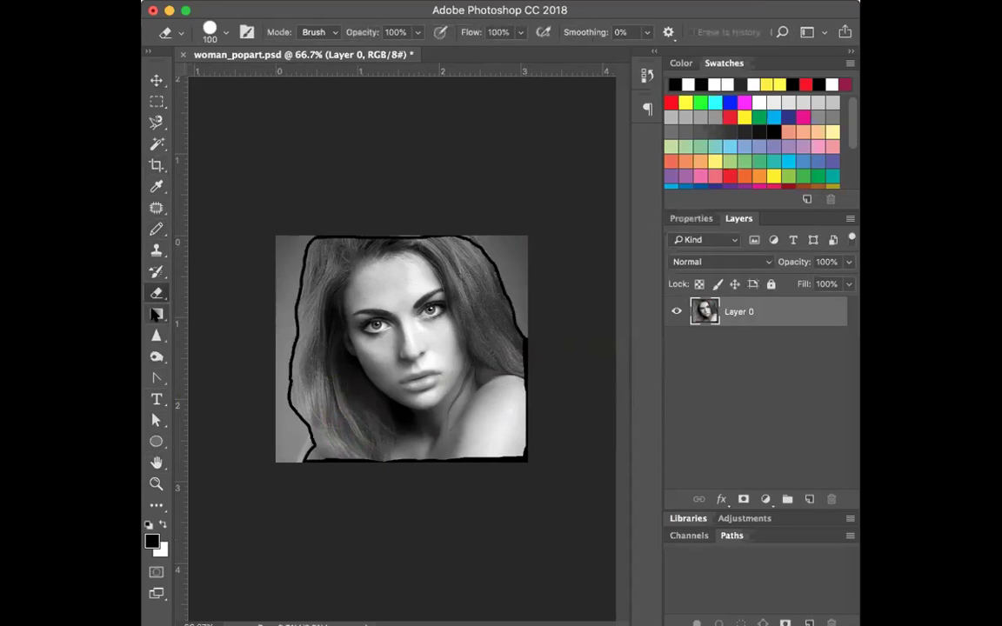
Fill the woman's face, neck and hair inside the outline with black using the Paint Bucket at tolerance 32.
left_click(156, 314)
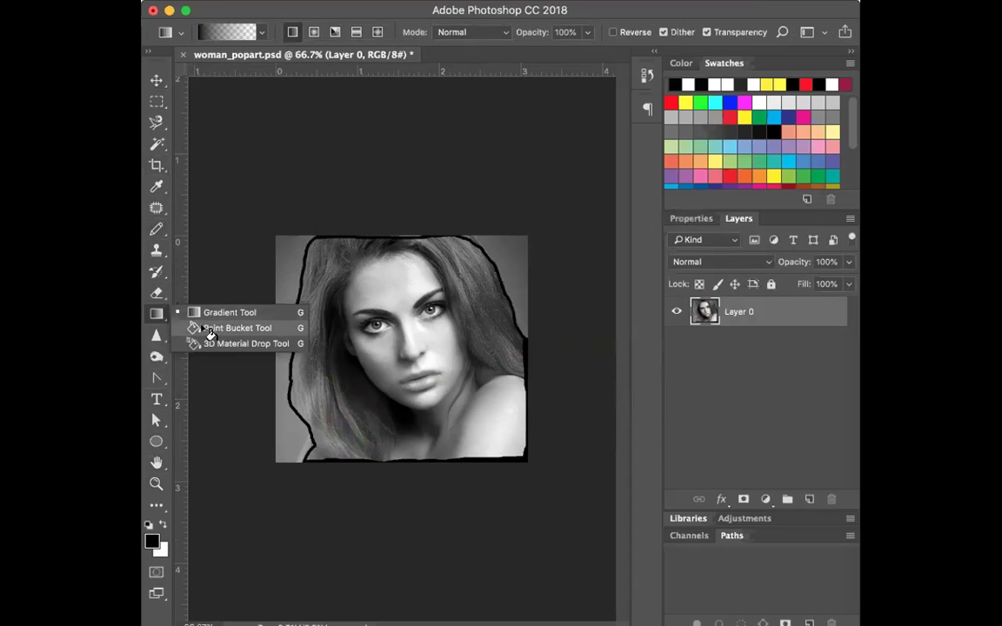
left_click(206, 328)
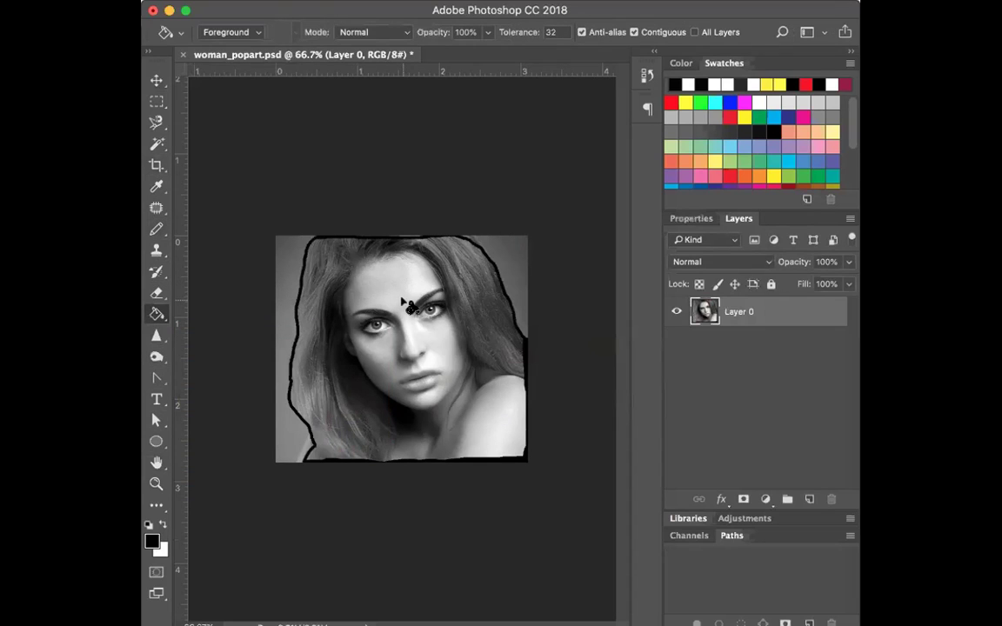
left_click(366, 280)
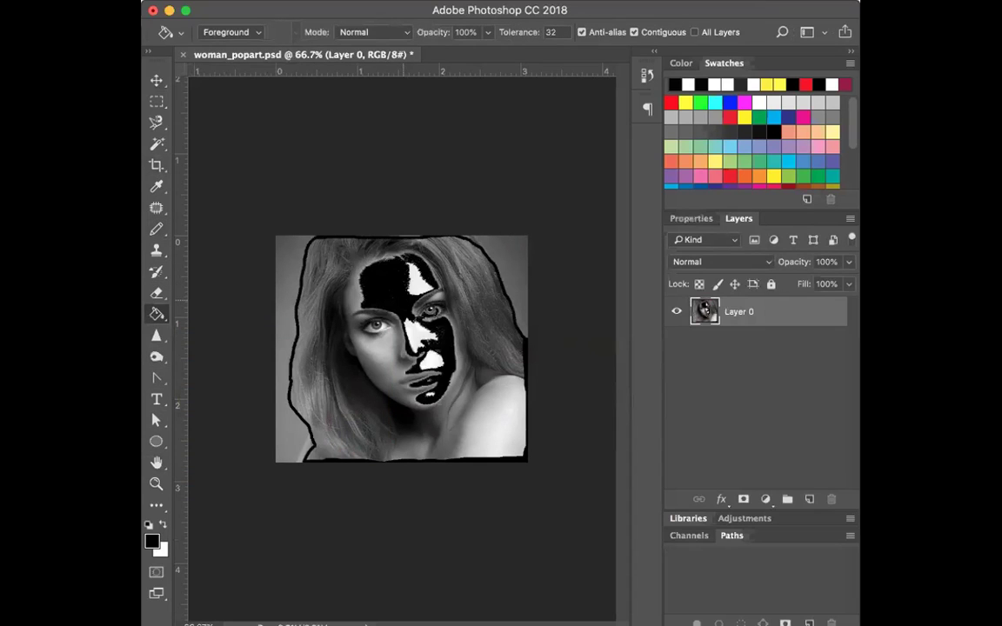
left_click(478, 379)
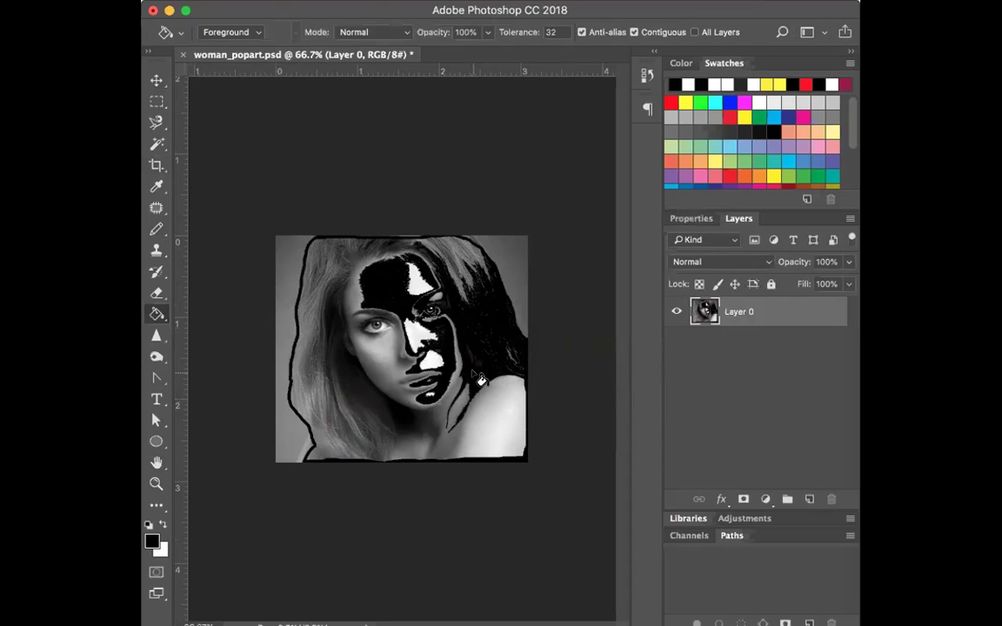
left_click(428, 369)
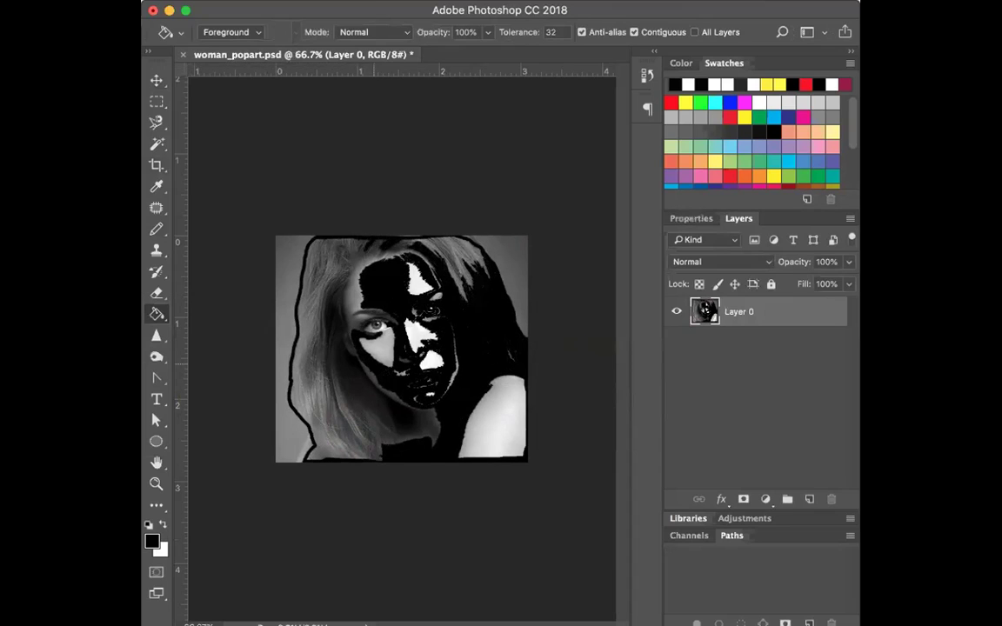
left_click(344, 318)
left_click(365, 320)
left_click(322, 270)
left_click(316, 265)
left_click(320, 247)
left_click(293, 324)
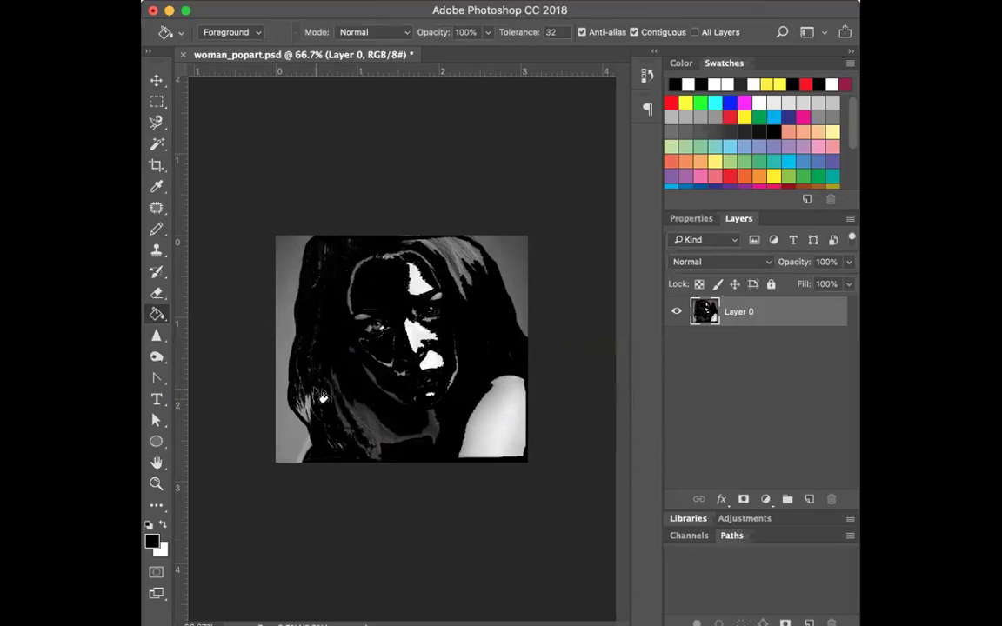
Fill the remaining light patches on the shoulder, nose, forehead, cheek and neck with black.
left_click(481, 430)
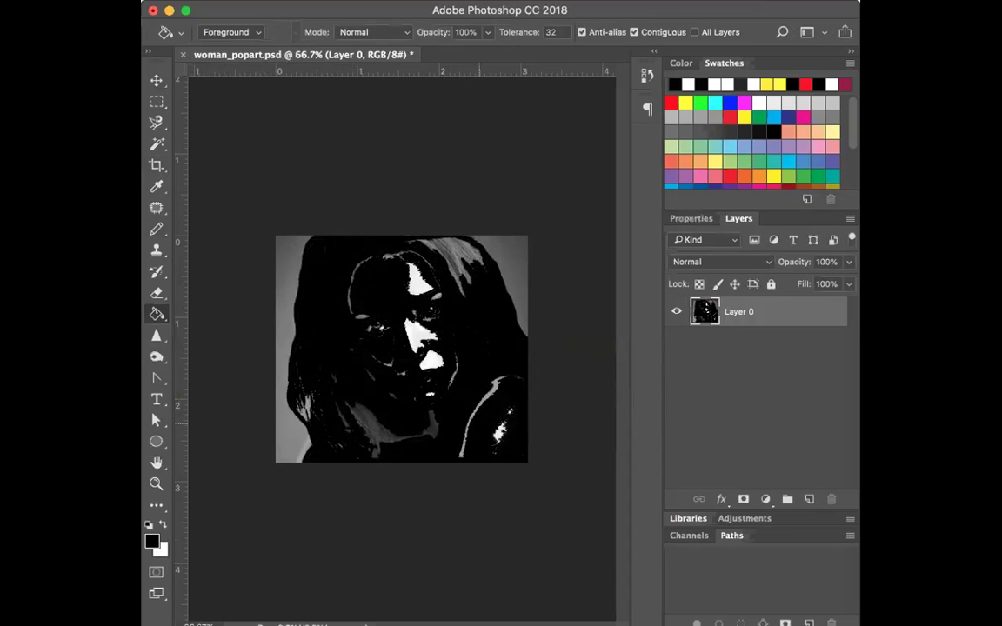
left_click(424, 340)
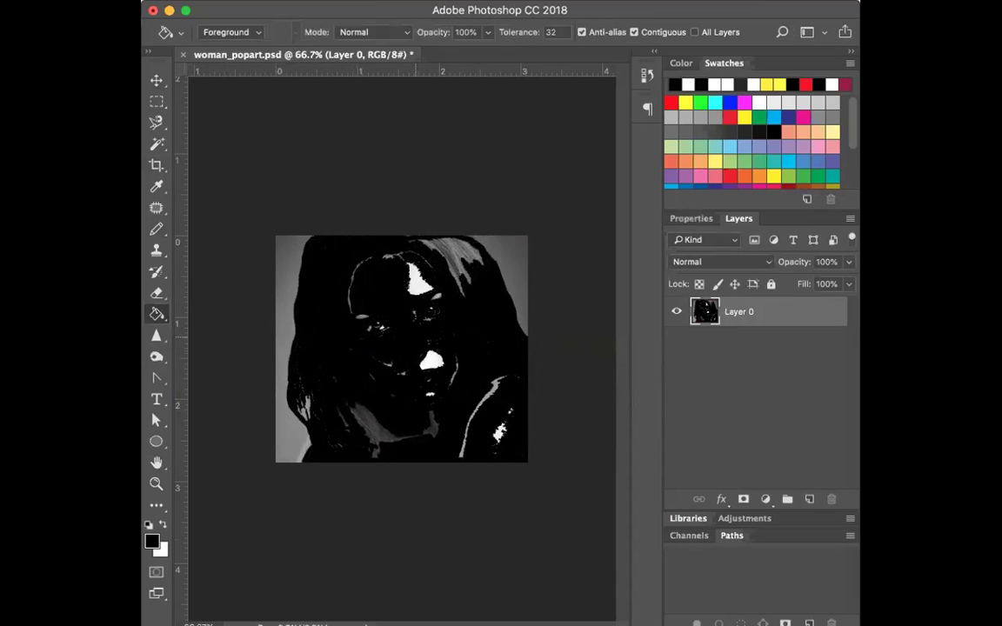
left_click(426, 299)
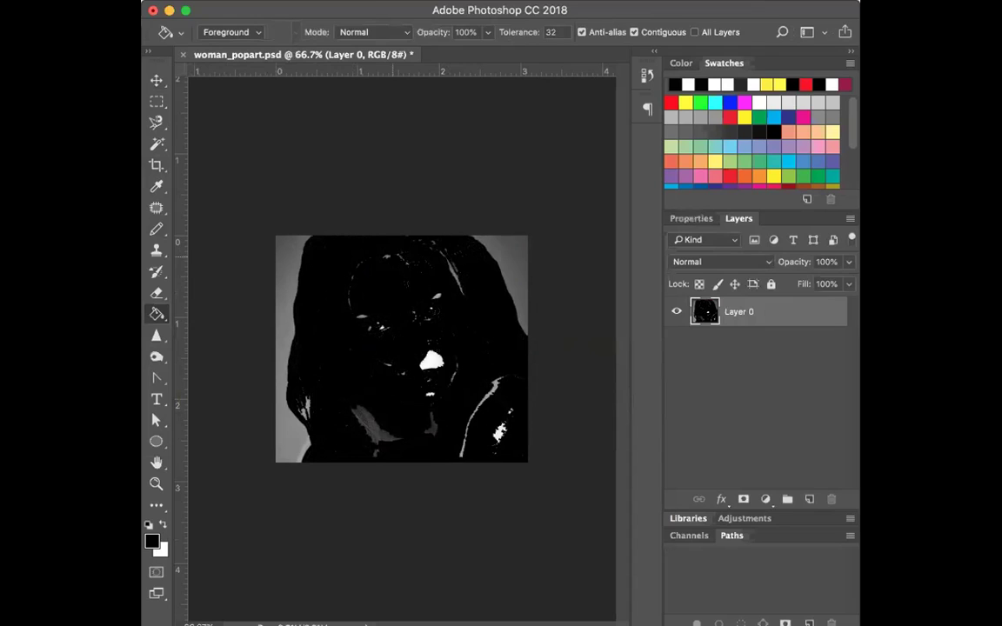
left_click(423, 366)
left_click(374, 422)
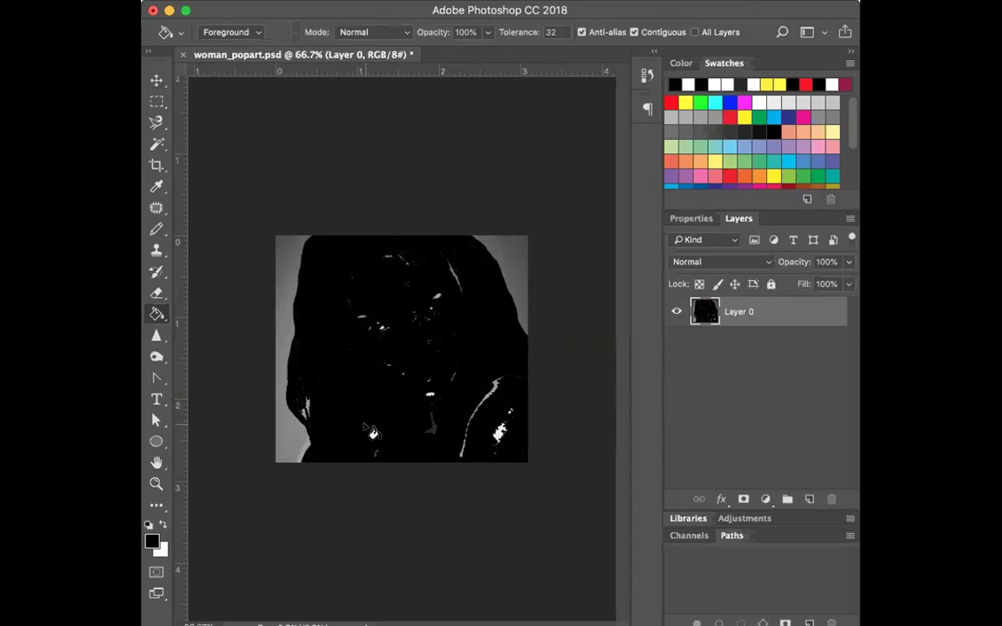
left_click(500, 436)
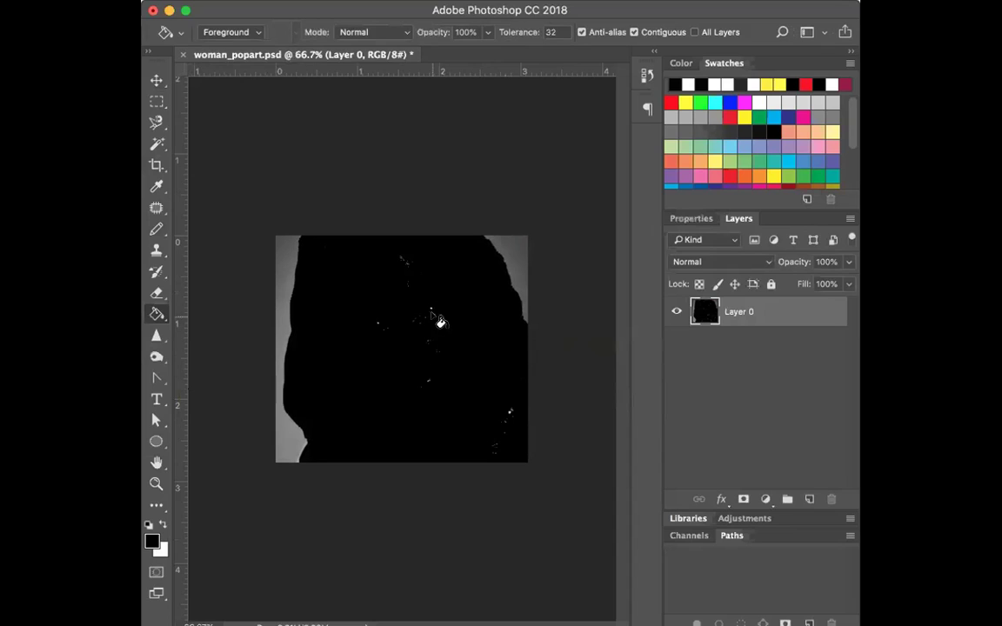
key("super+plus")
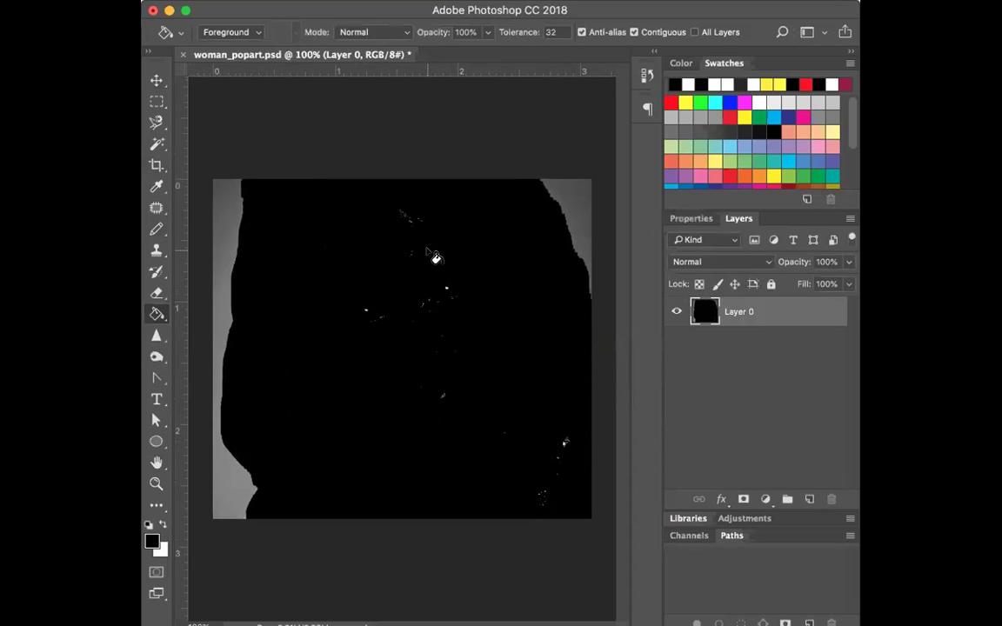
Try to fill the blackened silhouette in Quick Mask mode, toggling the red mask overlay on and off.
key("q")
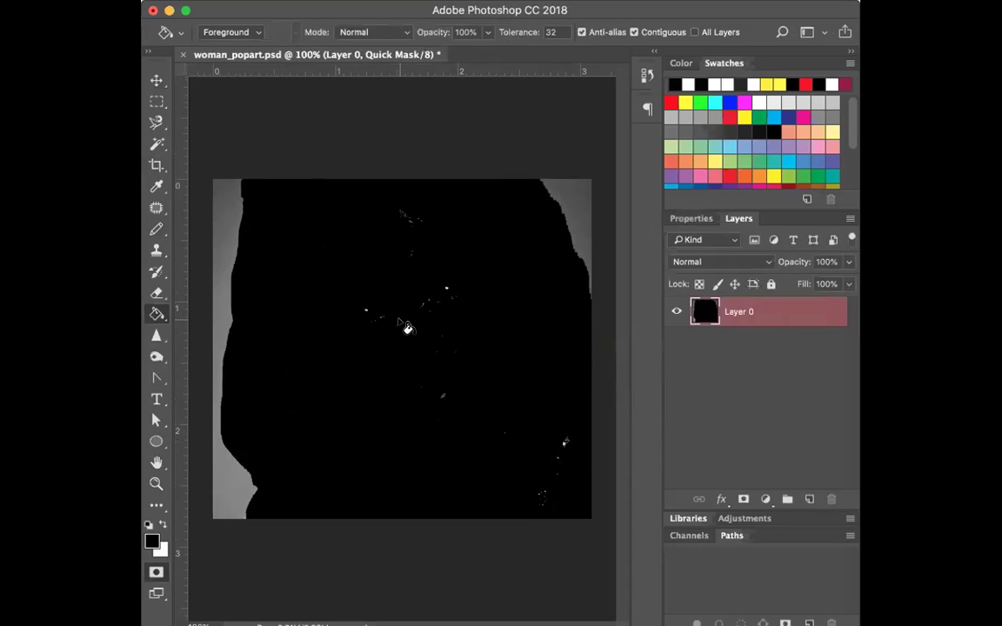
left_click(398, 322)
key("backslash")
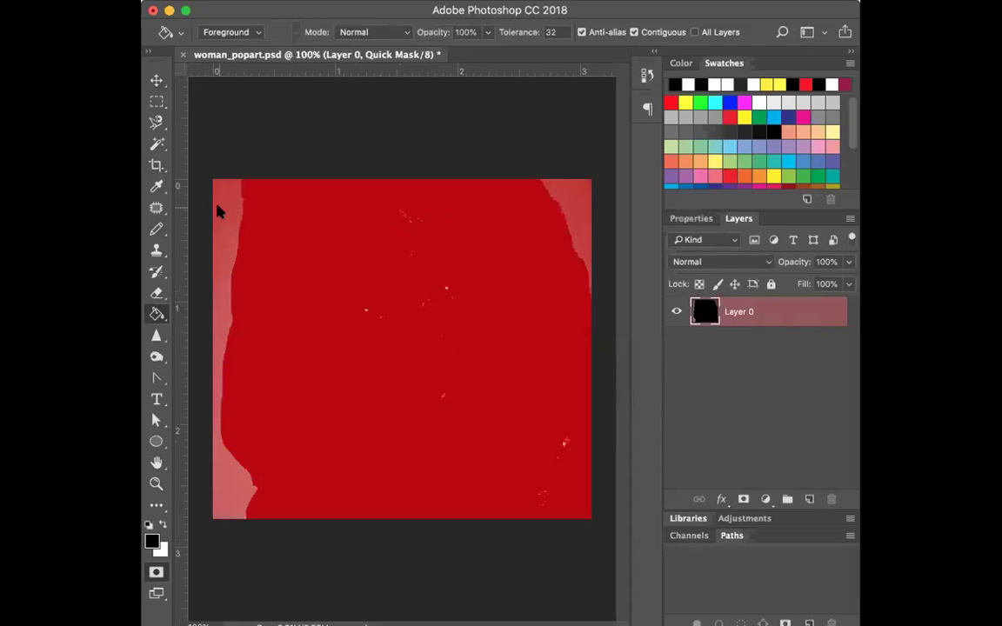
key("backslash")
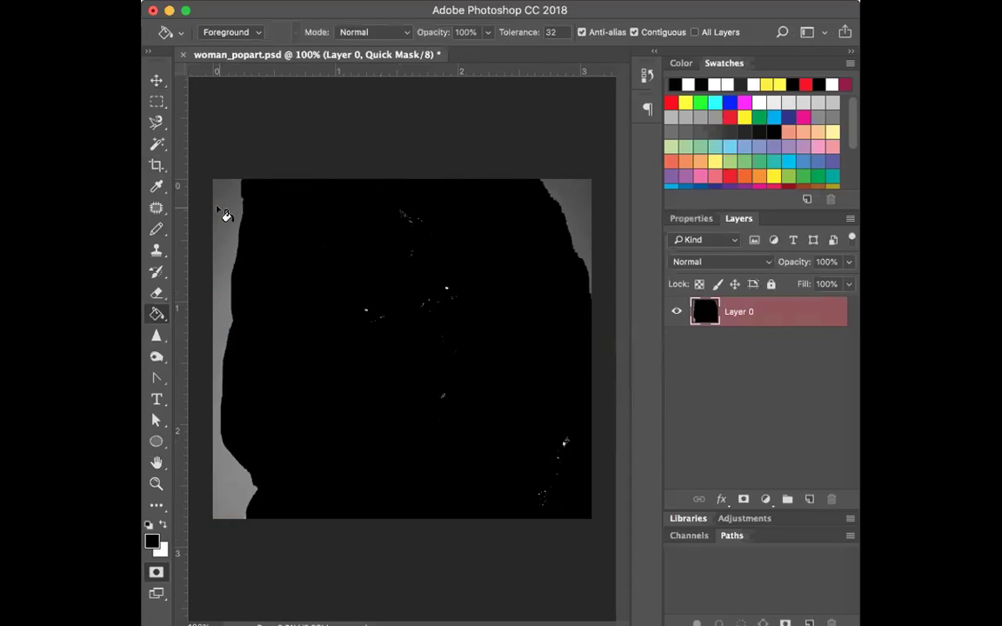
key("backslash")
key("backslash")
key("v")
Revert the document to the earliest Paint Bucket state listed in its history.
left_click(635, 0)
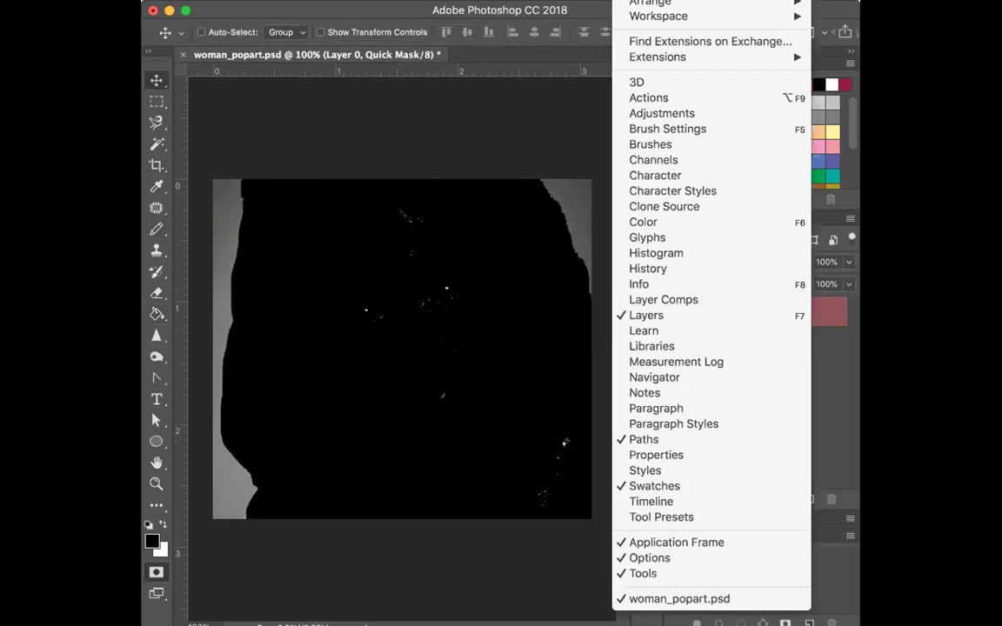
left_click(644, 269)
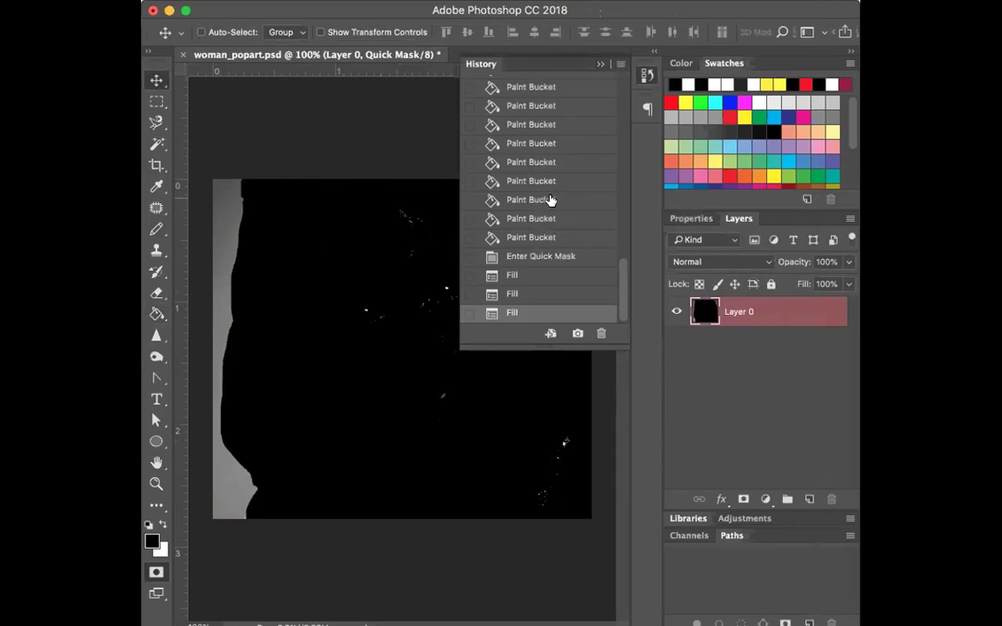
scroll(547, 219, "up", 10)
scroll(550, 200, "up", 5)
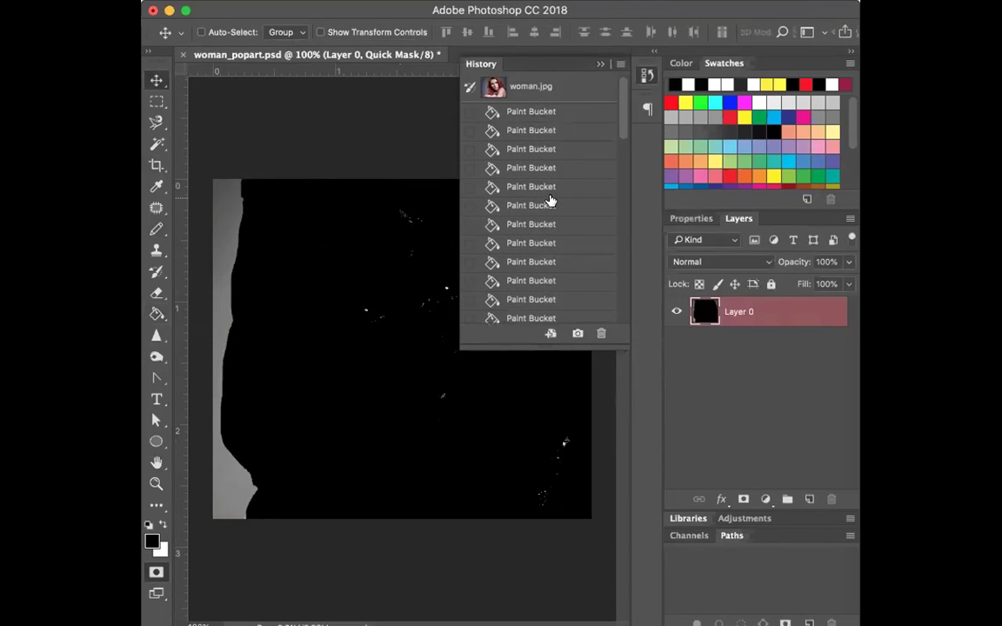
left_click(527, 111)
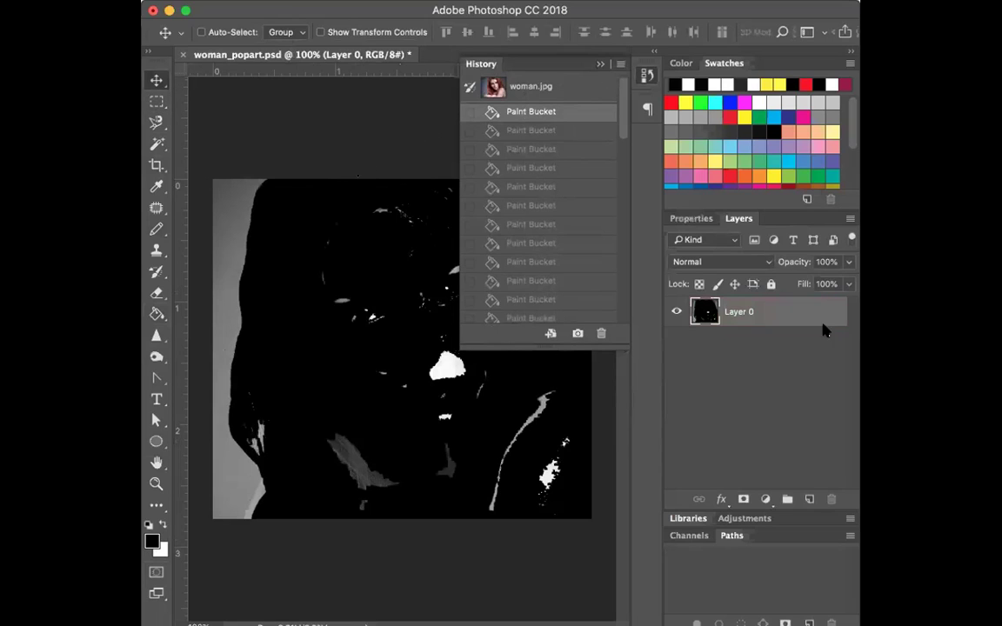
left_click(598, 64)
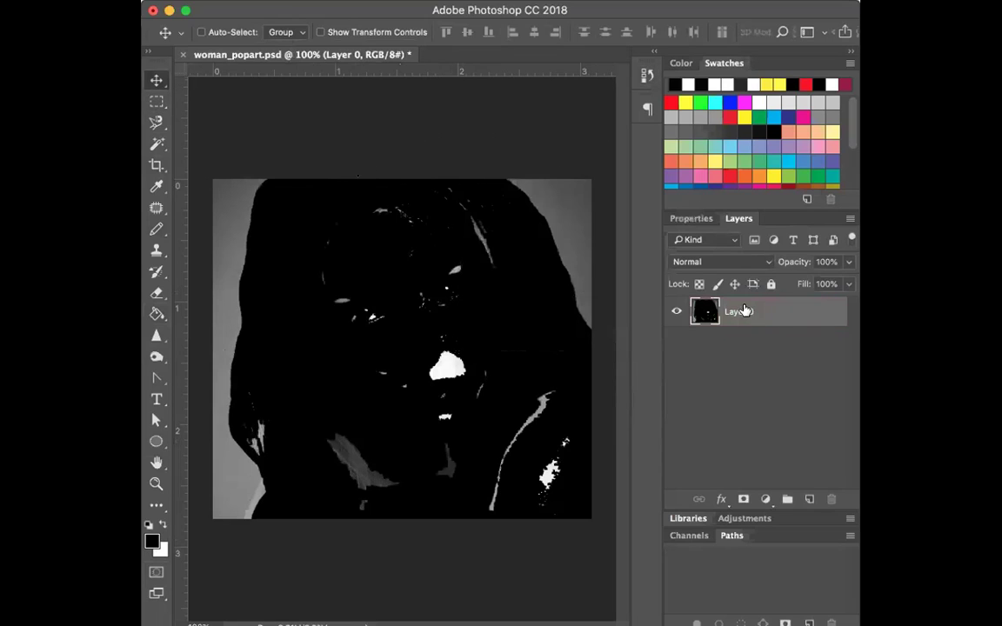
Close the document without saving, reopen woman_popart.psd from the Desktop, and activate the Crop tool.
left_click(183, 54)
left_click(611, 221)
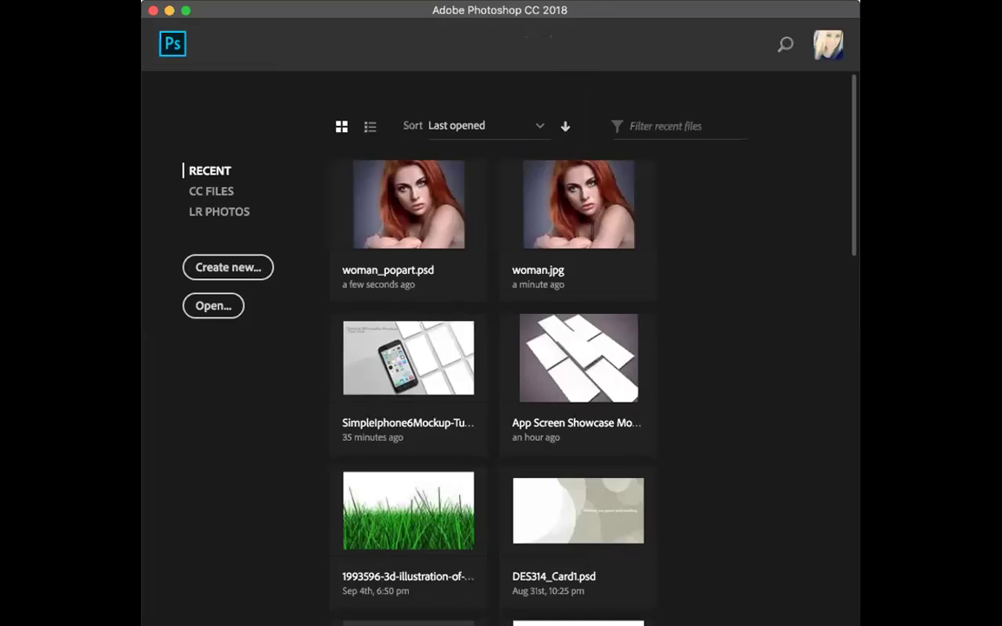
left_click(267, 4)
left_click(313, 18)
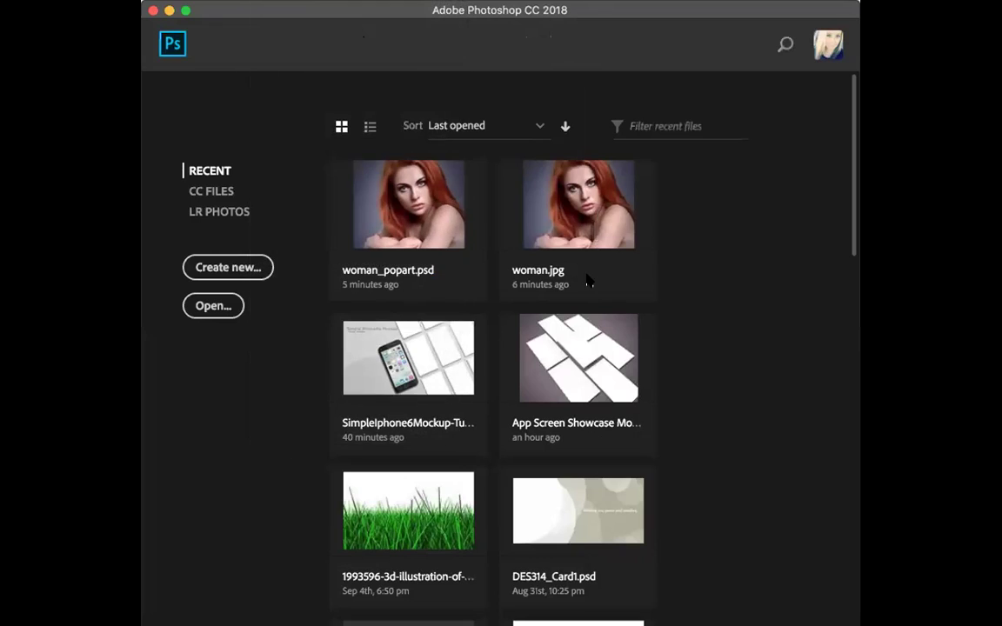
left_click(347, 140)
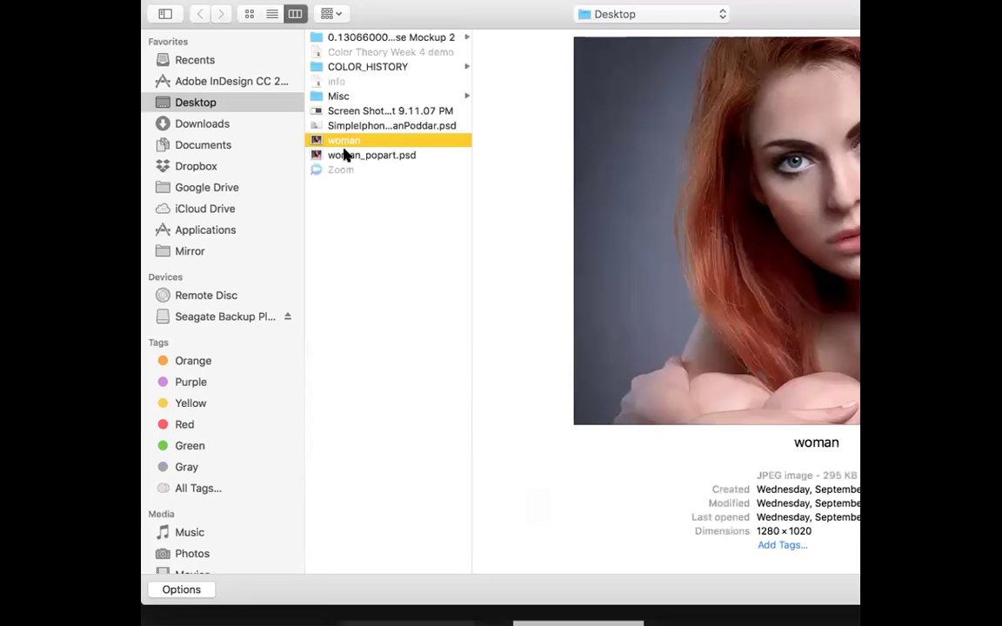
left_click(345, 157)
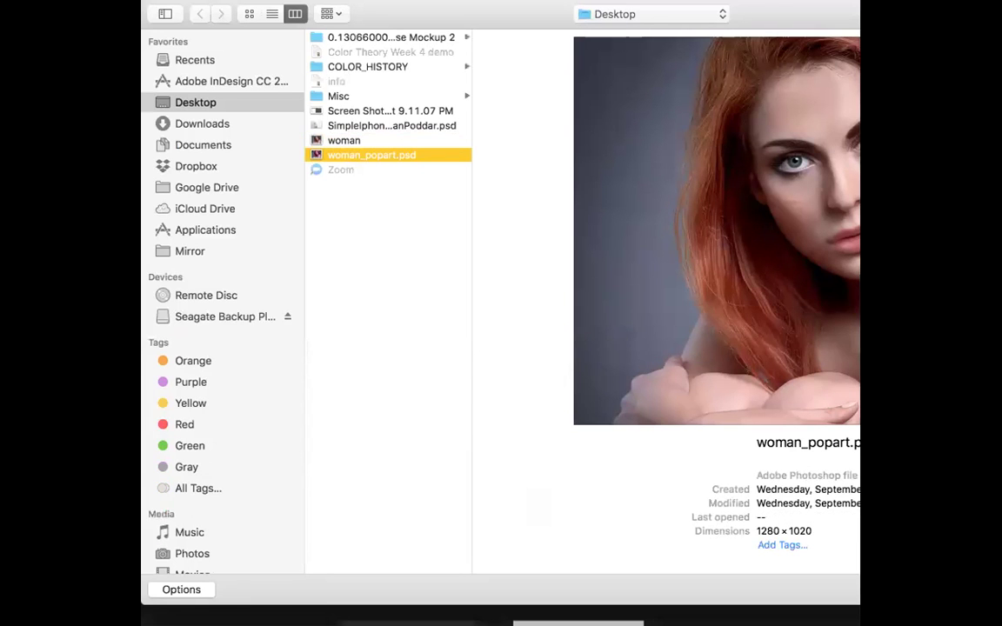
key("Return")
left_click(157, 165)
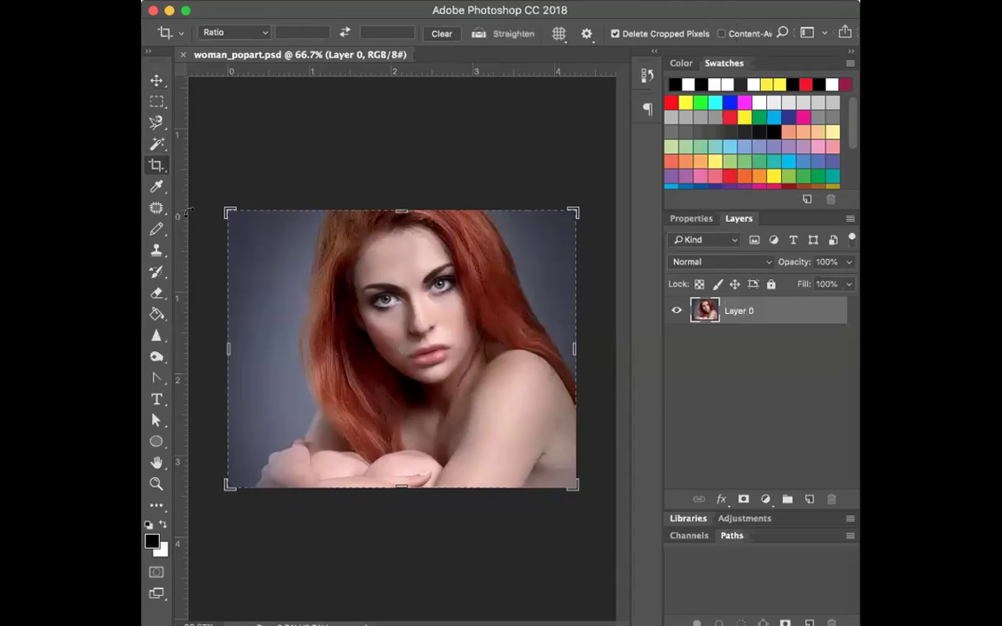
Crop the photo to the woman's head and shoulder, trimming the sides and the folded arms below.
left_click_drag(229, 484, 258, 460)
left_click_drag(543, 348, 513, 345)
left_click(156, 81)
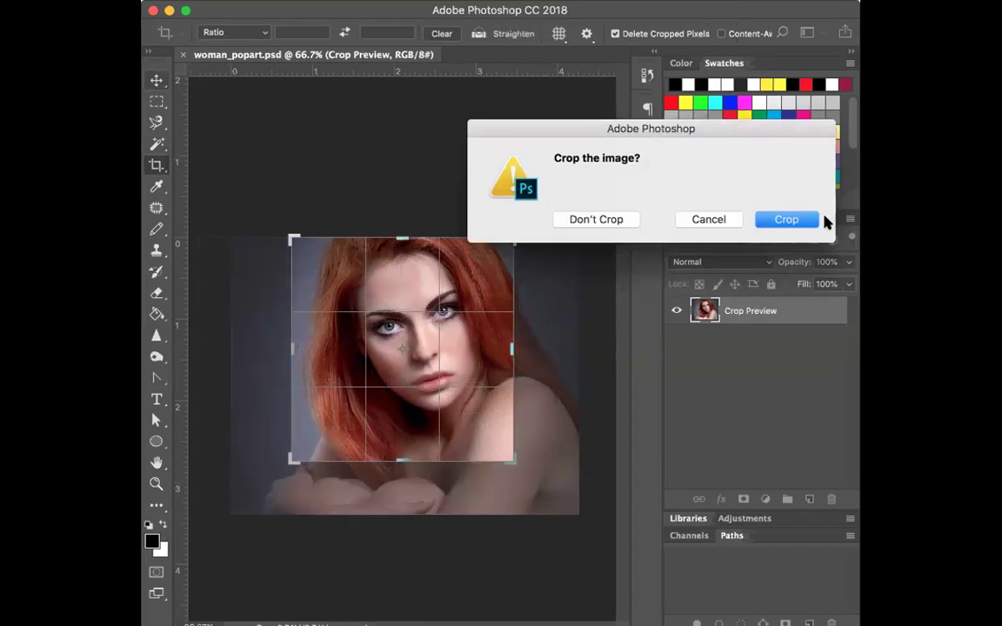
left_click(784, 218)
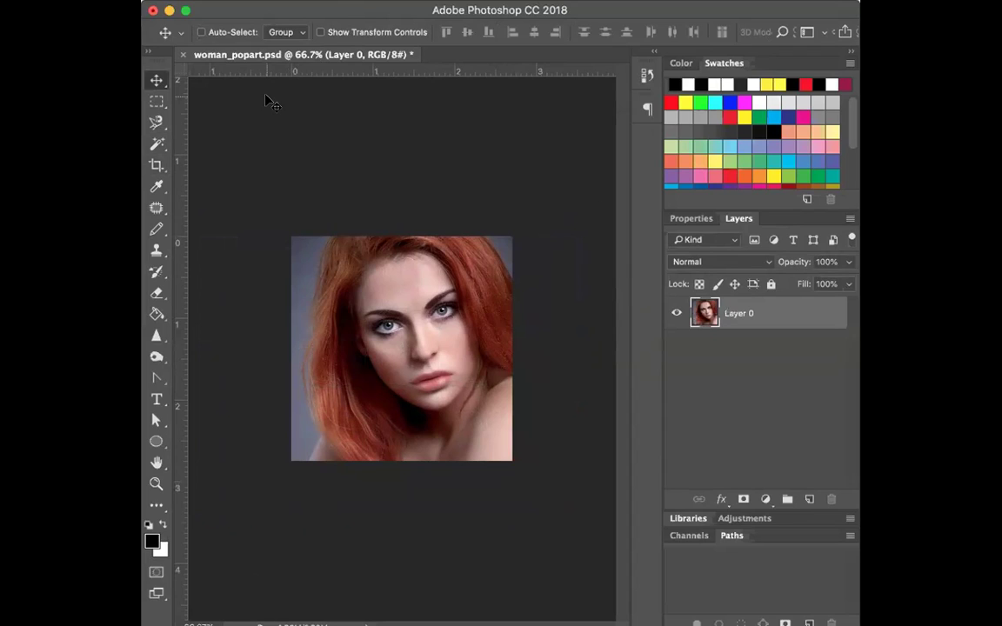
Desaturate the cropped photo and apply Auto Tone to it.
key("super")
key("super+shift+u")
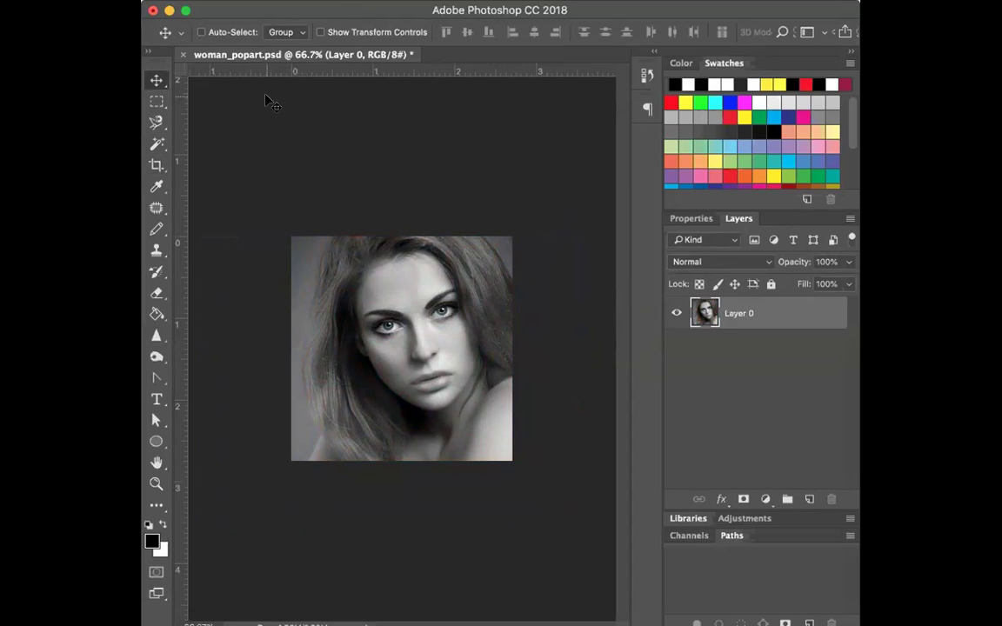
key("super")
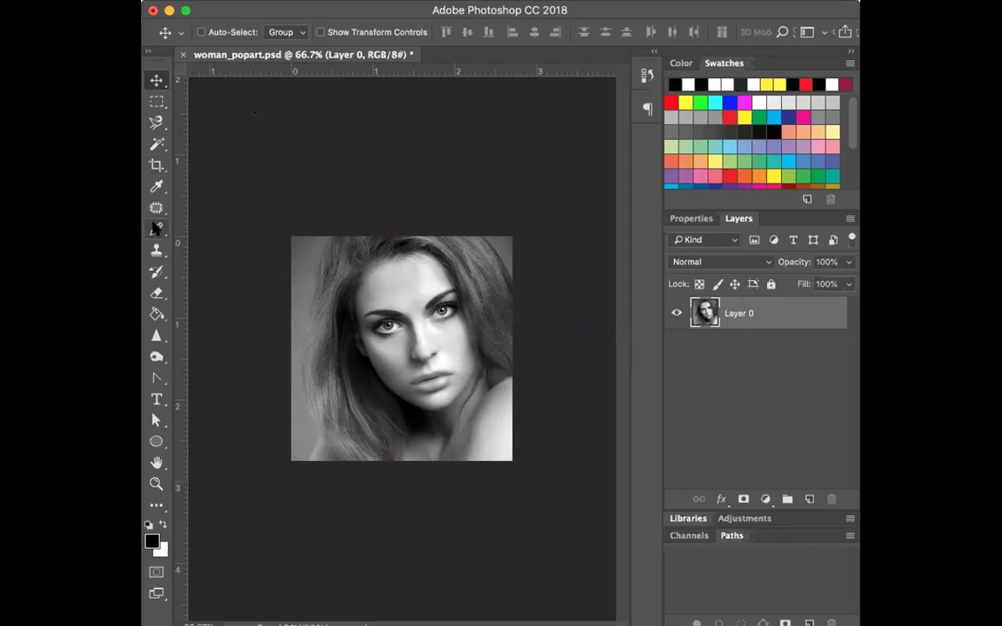
Try outlining the woman's hair, shoulder and the canvas edges in black with the 11 px Pencil on the photo layer before entering Quick Mask mode.
key("b")
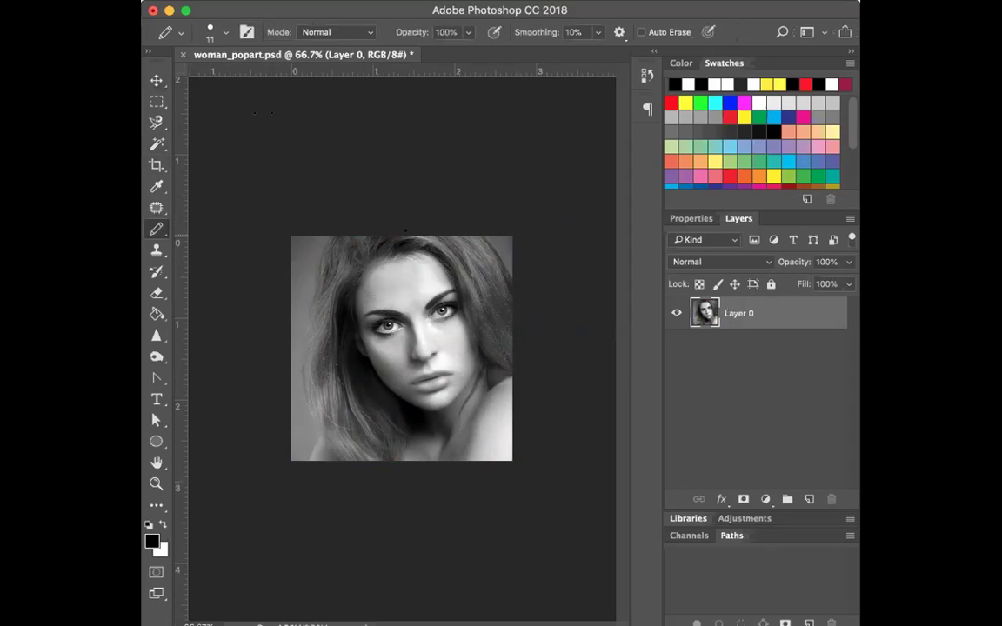
mouse_move(333, 237)
left_mouse_down()
mouse_move(306, 321)
mouse_move(304, 386)
mouse_move(339, 454)
mouse_move(401, 454)
mouse_move(428, 435)
left_mouse_up()
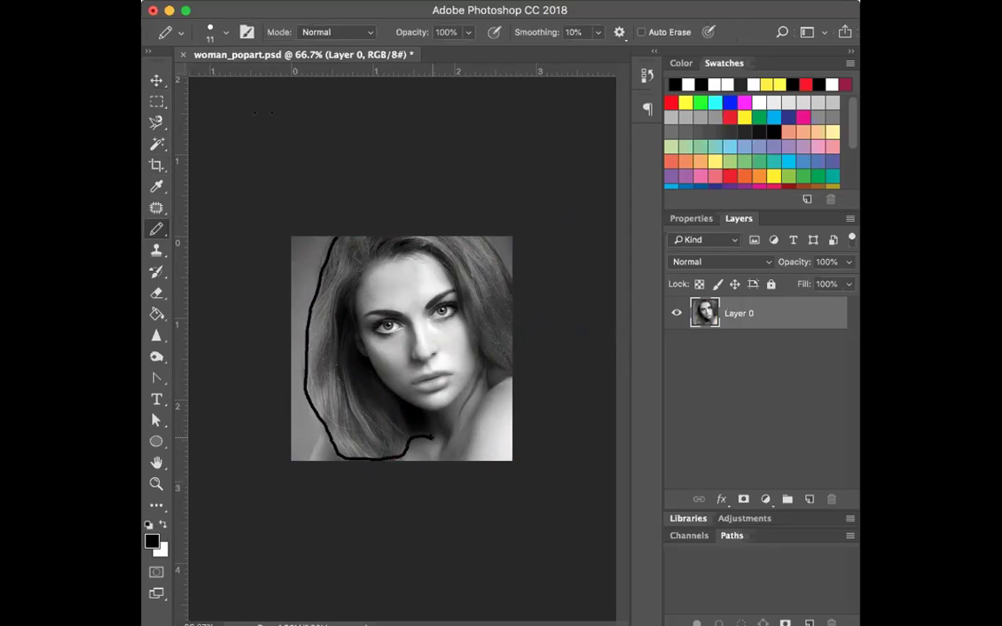
key("super+z")
mouse_move(332, 237)
left_mouse_down()
mouse_move(309, 323)
mouse_move(315, 456)
mouse_move(383, 454)
left_mouse_up()
key("super+z")
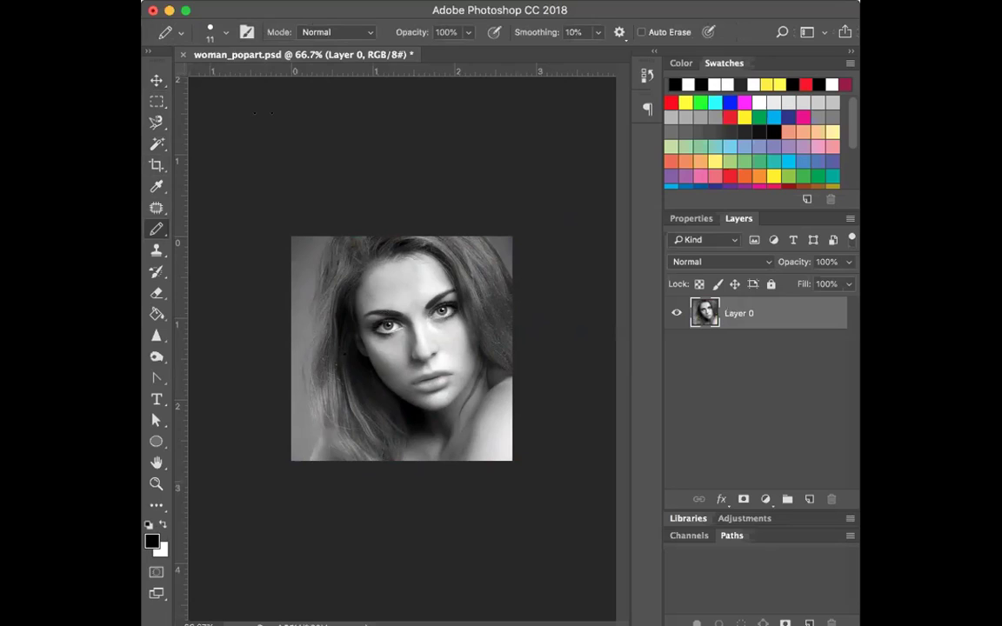
mouse_move(336, 239)
left_mouse_down()
mouse_move(307, 295)
mouse_move(313, 452)
mouse_move(509, 454)
mouse_move(505, 299)
mouse_move(475, 242)
mouse_move(333, 236)
left_mouse_up()
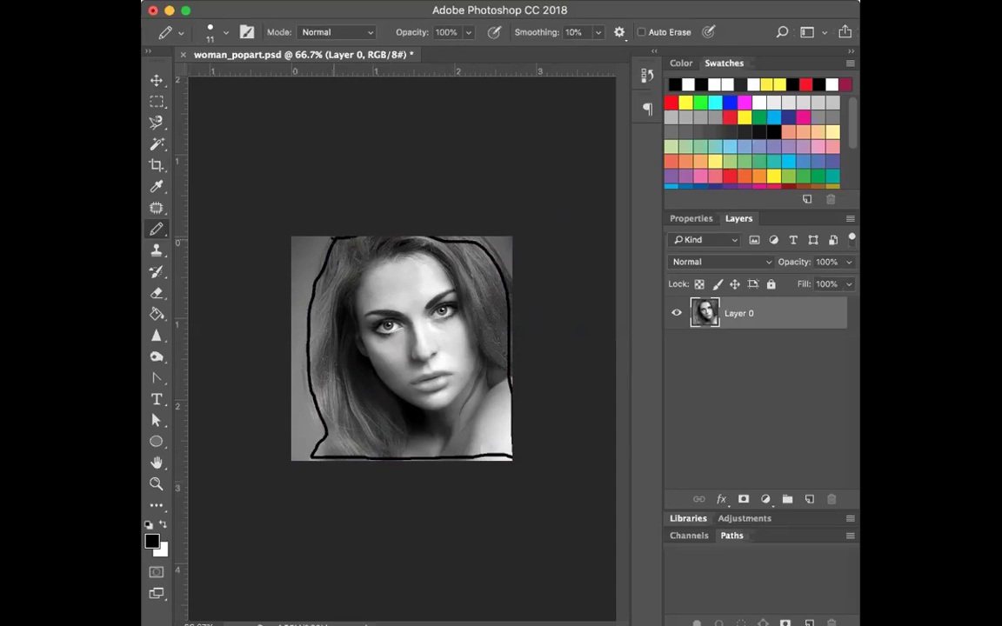
left_click(156, 80)
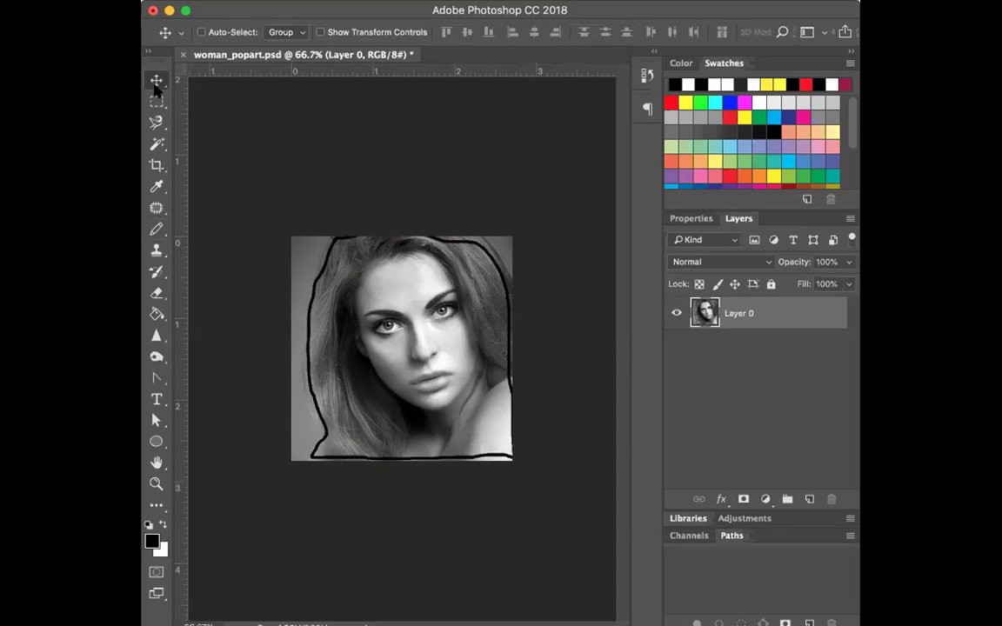
left_click(156, 574)
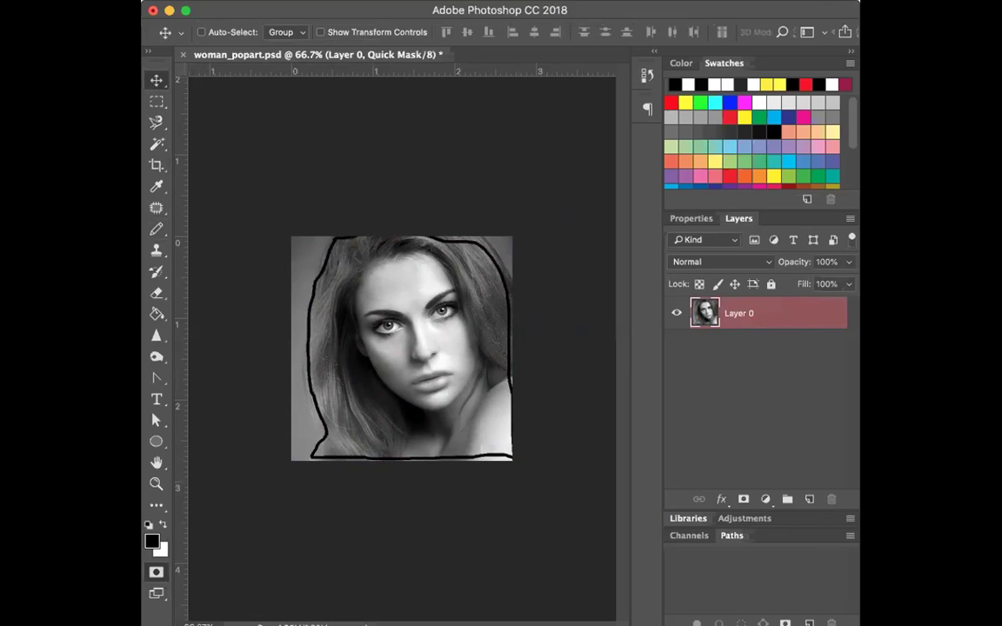
Revert the document to the Auto Tone state in its history, discarding the pencil outline and Quick Mask.
left_click(656, 268)
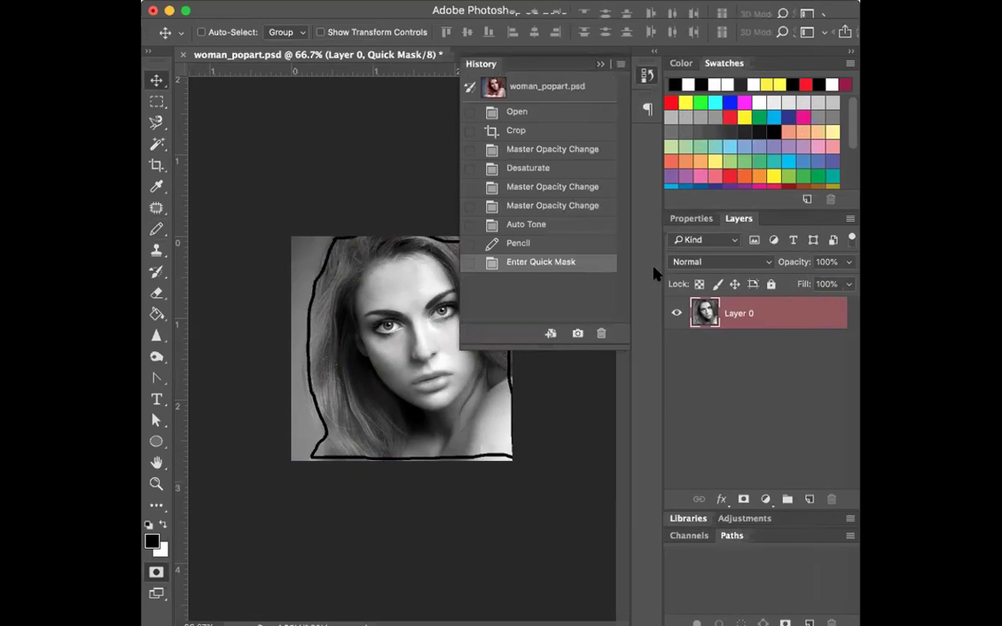
left_click(554, 241)
left_click(546, 225)
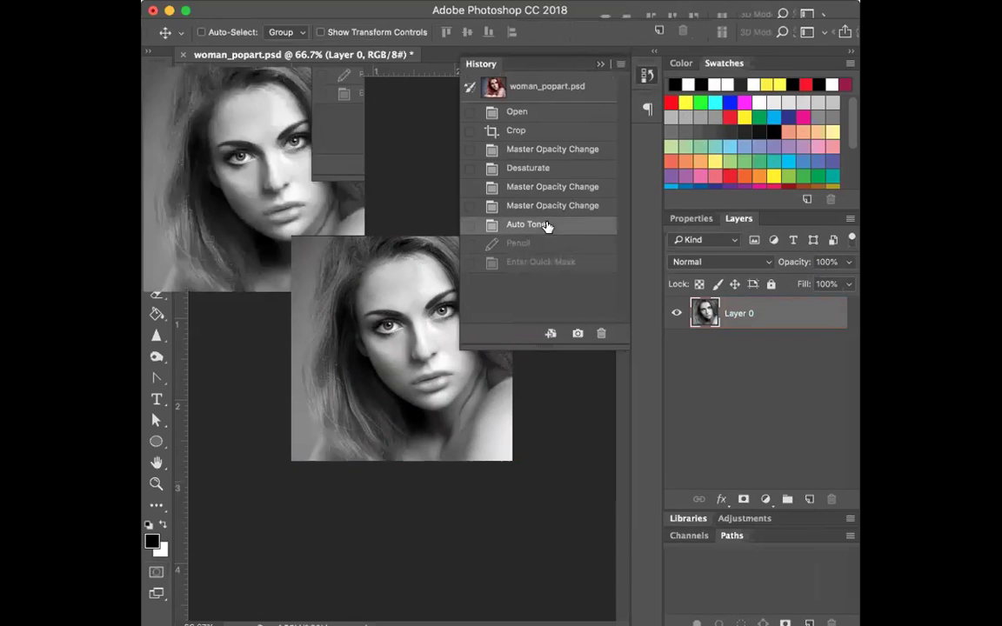
left_click(600, 64)
Enter Quick Mask mode and trace a closed 11 px Pencil outline around the woman's hair, shoulder and the adjoining canvas edges.
key("q")
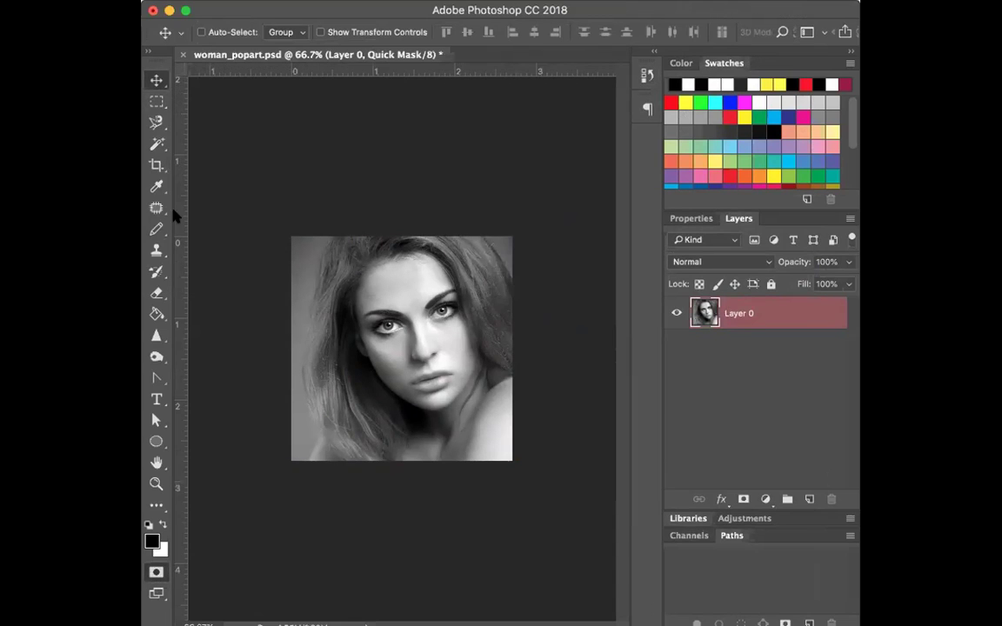
left_click(156, 229)
mouse_move(332, 238)
left_mouse_down()
mouse_move(312, 317)
mouse_move(307, 384)
mouse_move(323, 436)
mouse_move(310, 458)
mouse_move(510, 456)
mouse_move(509, 280)
mouse_move(490, 246)
mouse_move(451, 237)
left_mouse_up()
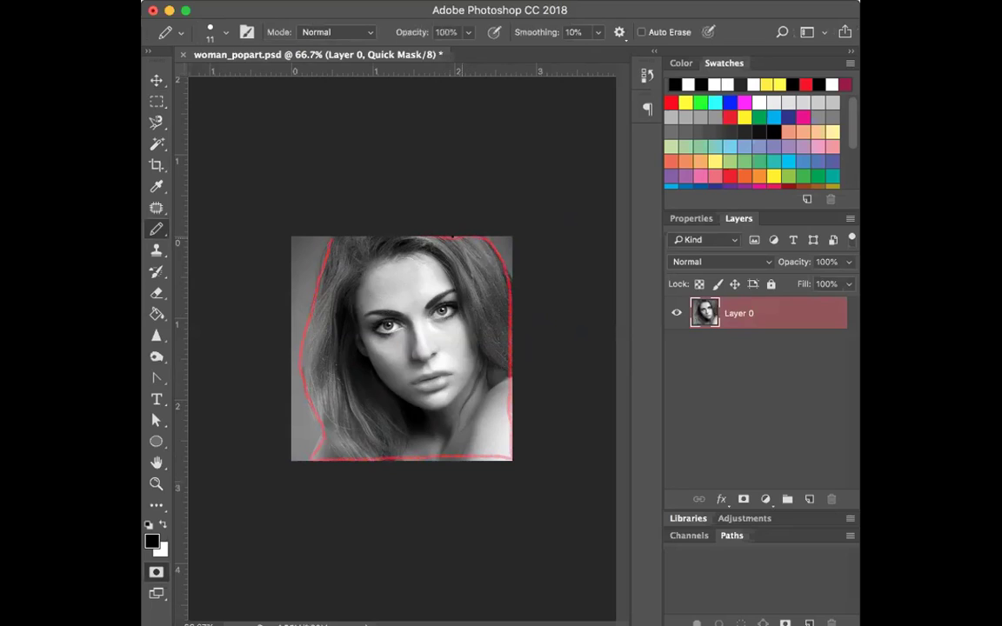
left_click_drag(380, 235, 330, 238)
left_click(155, 79)
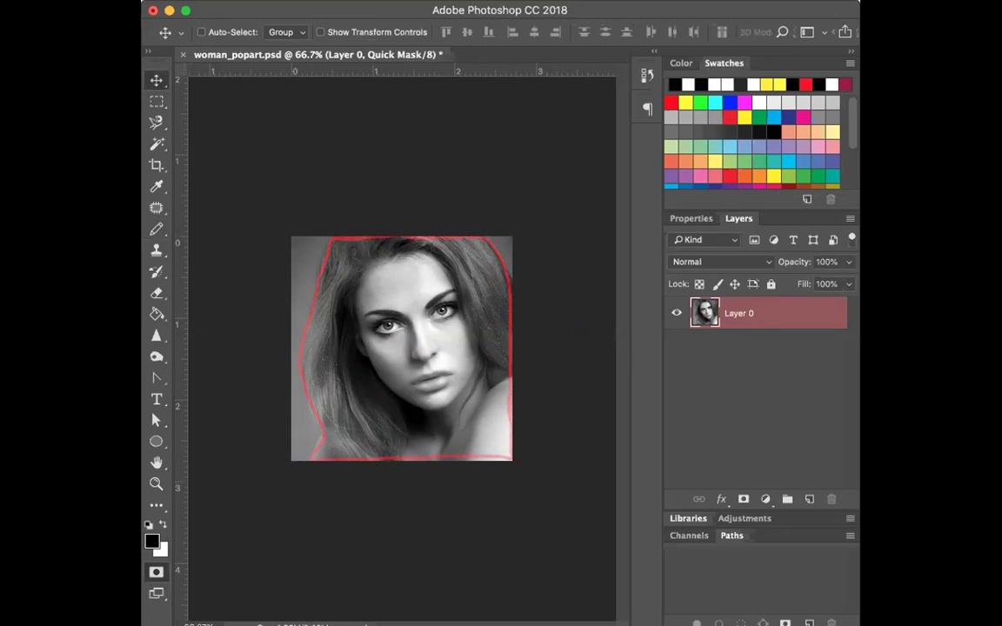
Fill the outlined woman and the sliver along the lower edge with the Paint Bucket, and convert the mask into a background selection.
left_click(157, 316)
left_click(367, 354)
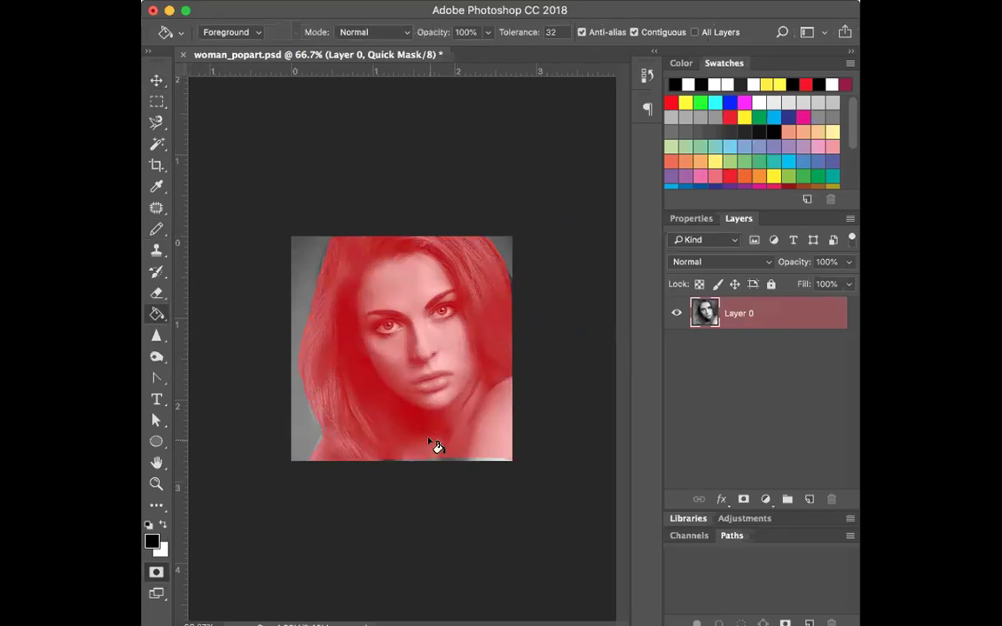
left_click(451, 459)
key("q")
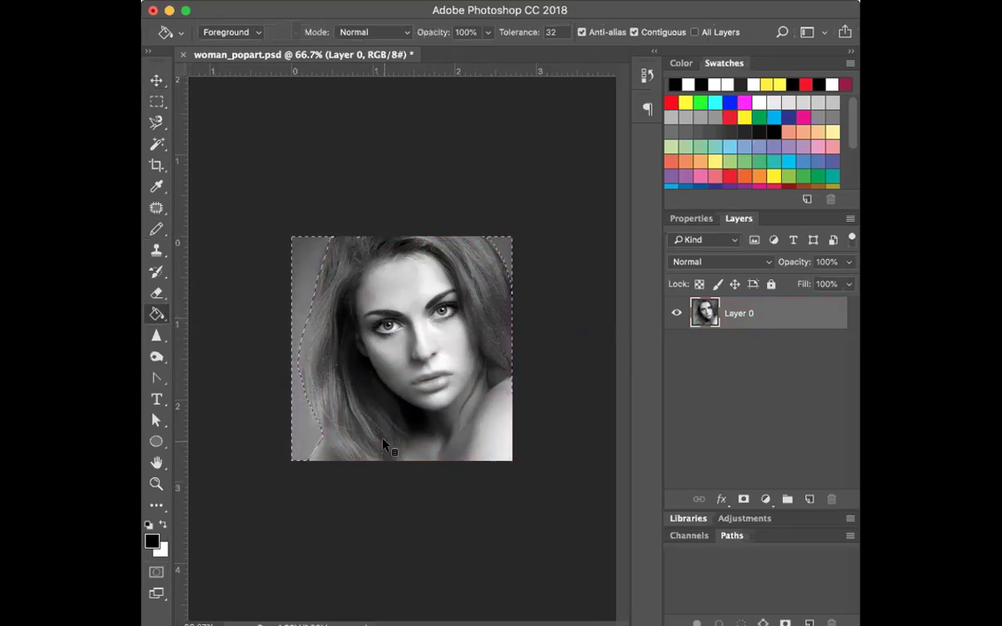
Fill the selected background around the woman with white and remove the selection.
key("super+BackSpace")
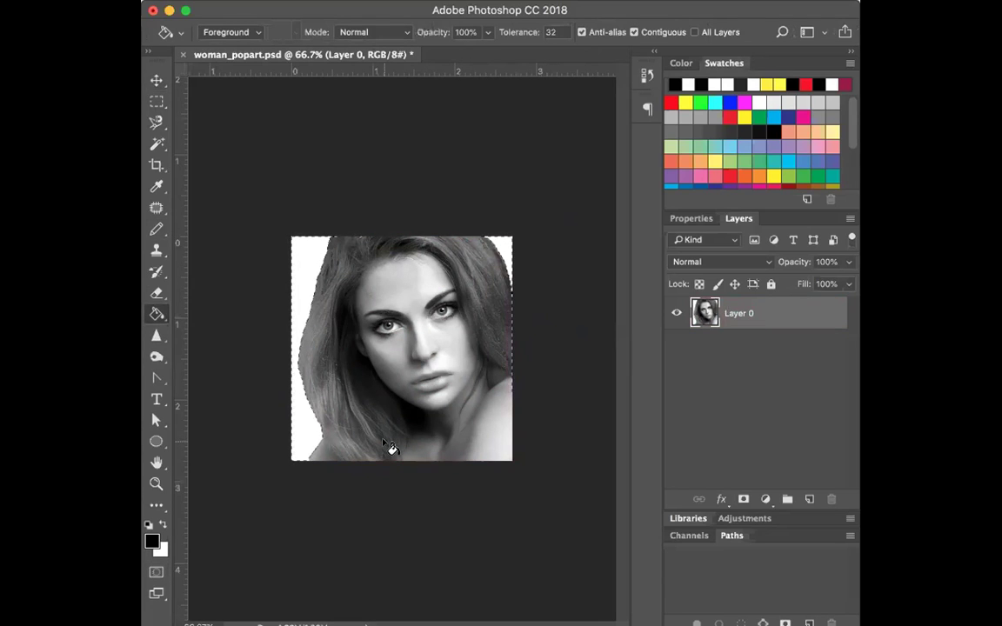
key("super+d")
left_click(157, 101)
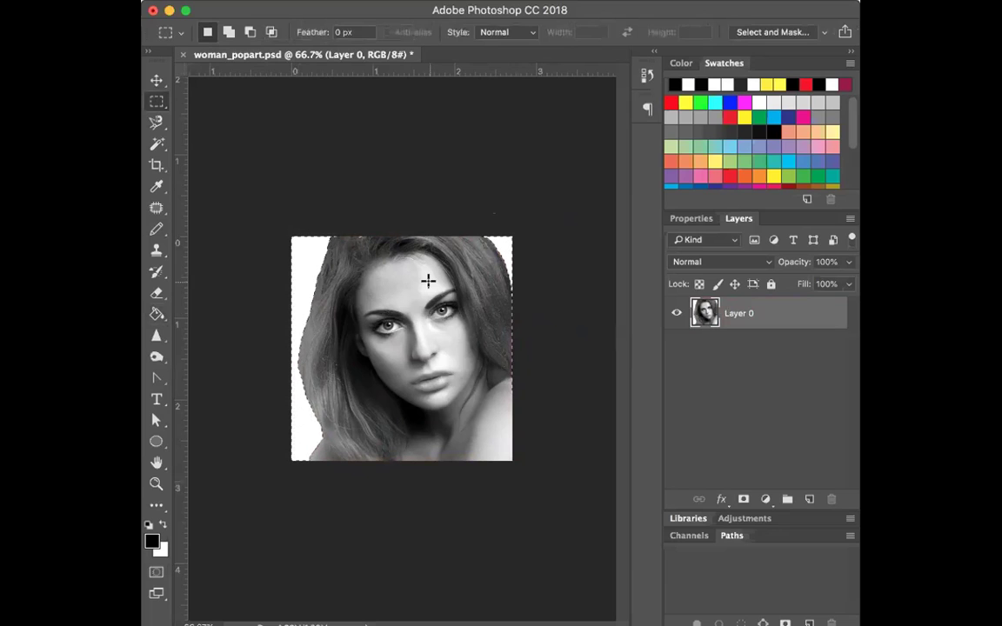
key("super+d")
left_click(155, 80)
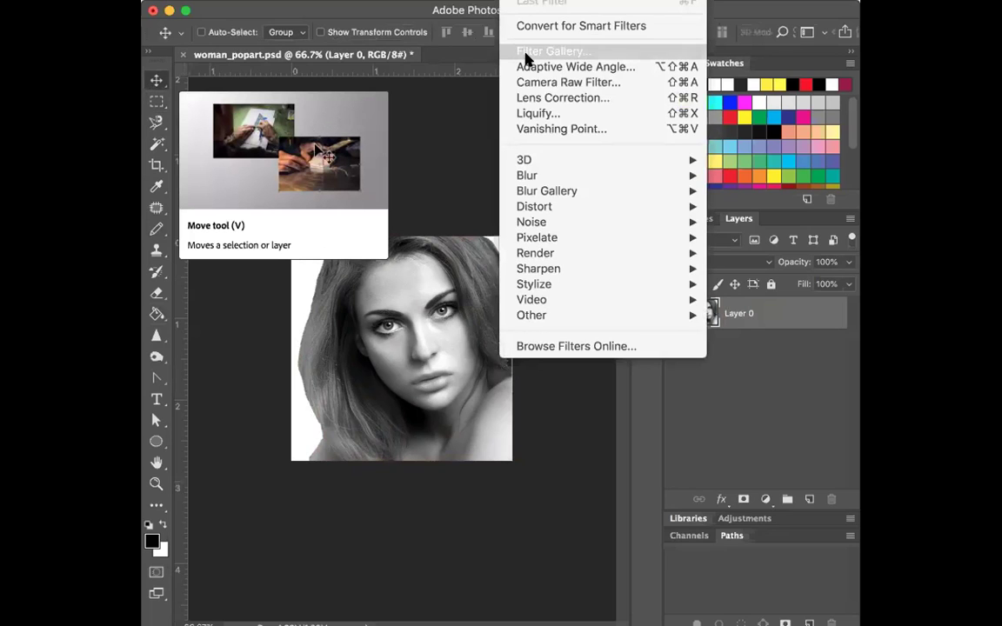
Choose the Halftone Pattern sketch filter in the Filter Gallery for the portrait.
left_click(526, 59)
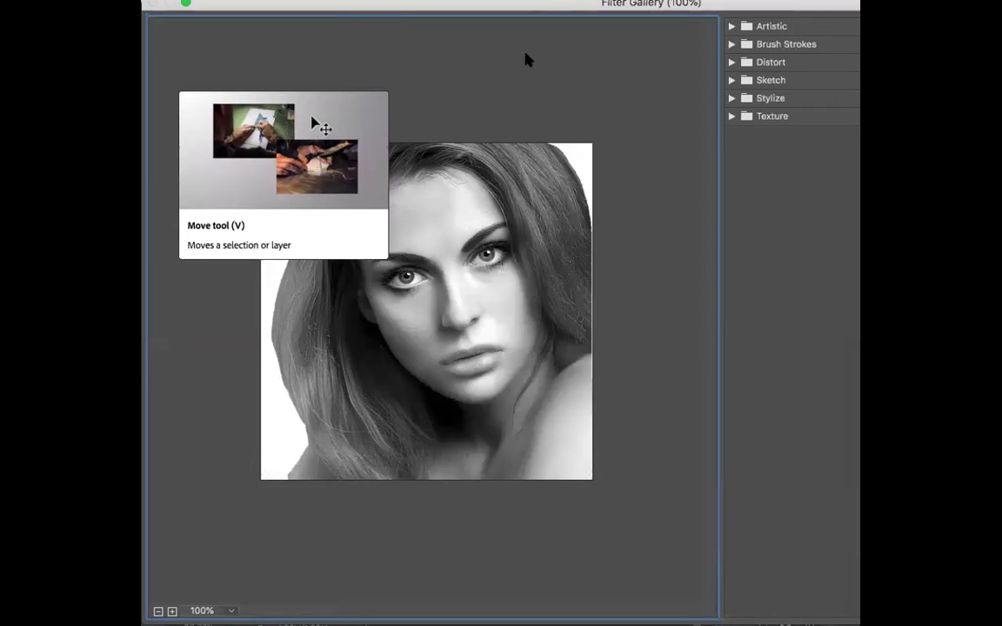
left_click(752, 82)
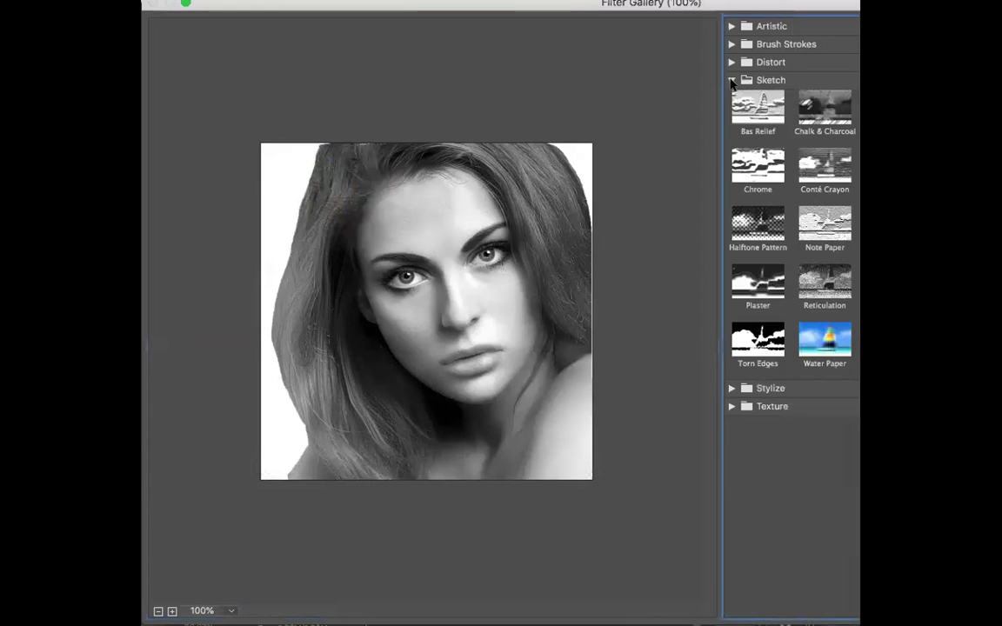
left_click(759, 227)
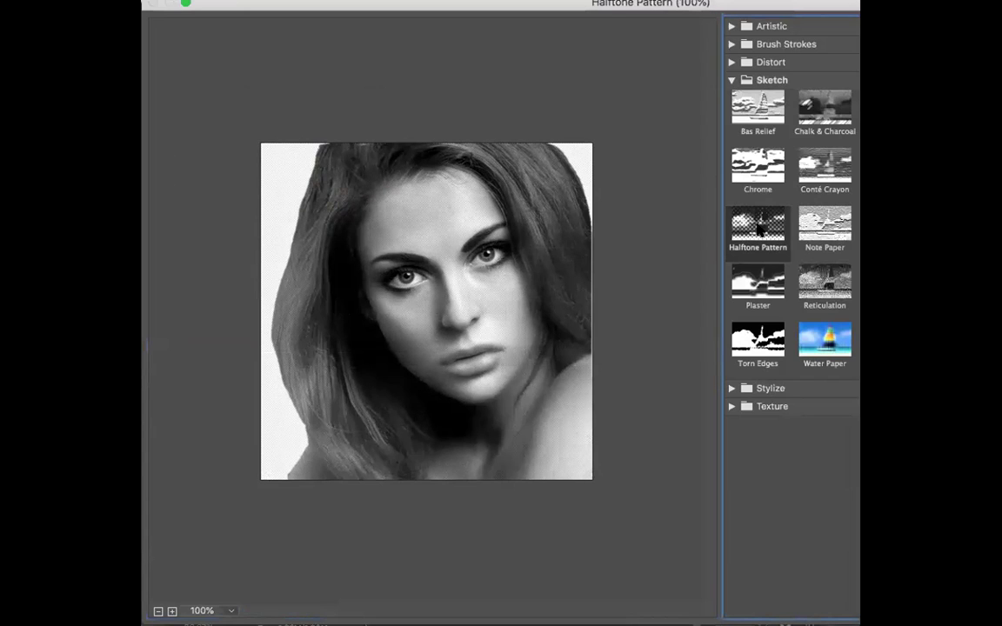
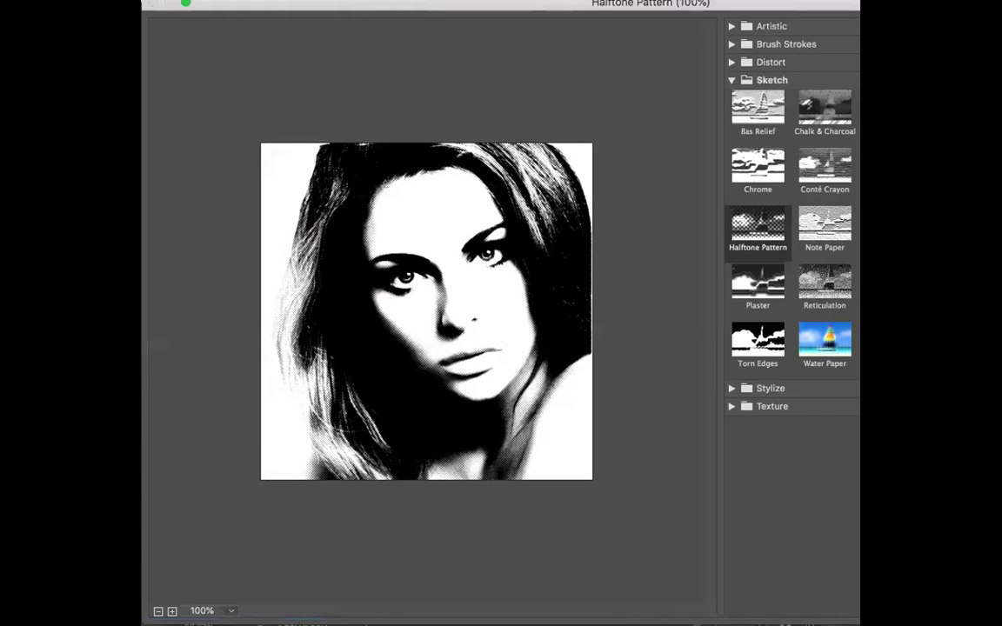
Look through the Distort, Brush Strokes, Artistic, Stylize and Texture filter categories, and apply the Halftone Pattern filter to the portrait.
left_click(730, 63)
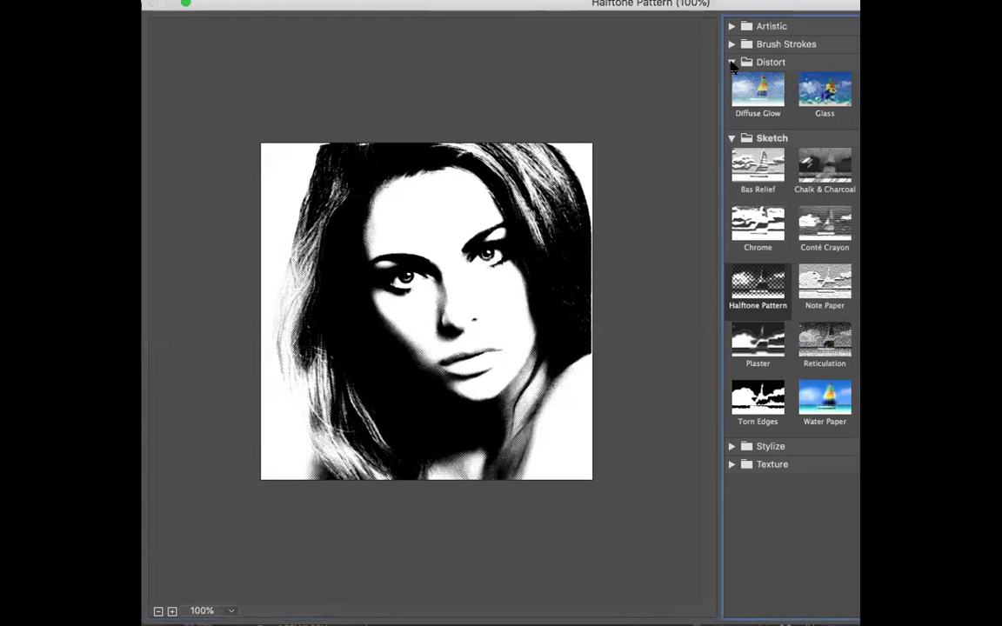
left_click(732, 62)
left_click(732, 44)
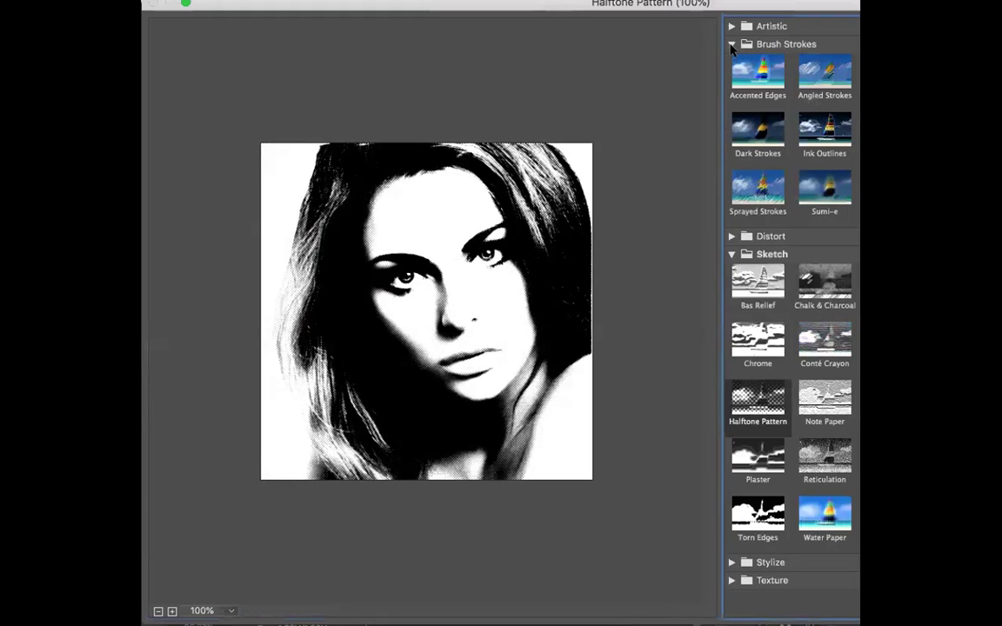
left_click(731, 45)
left_click(731, 26)
left_click(734, 26)
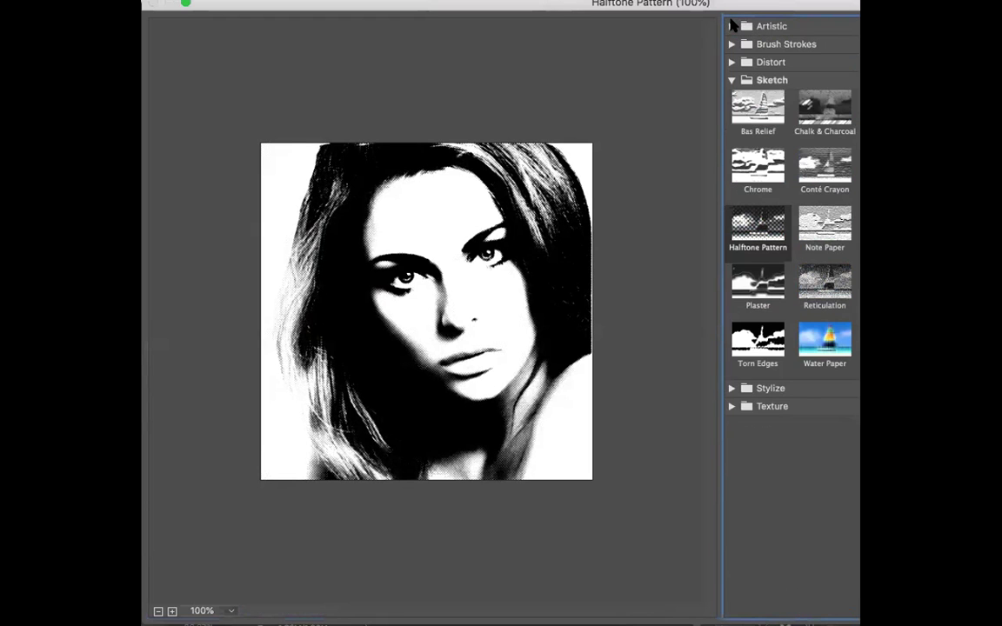
left_click(733, 388)
left_click(732, 388)
left_click(731, 406)
left_click(731, 407)
key("Return")
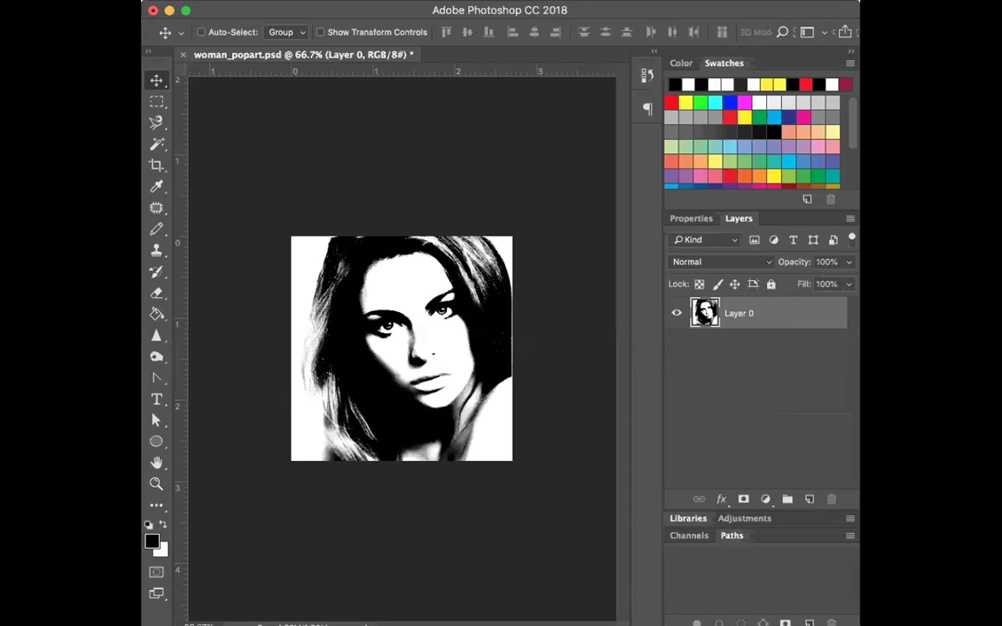
Apply Smart Sharpen to the portrait with an increased amount, noise reduction at its minimum and Gaussian Blur as the blur to remove.
left_click(522, 0)
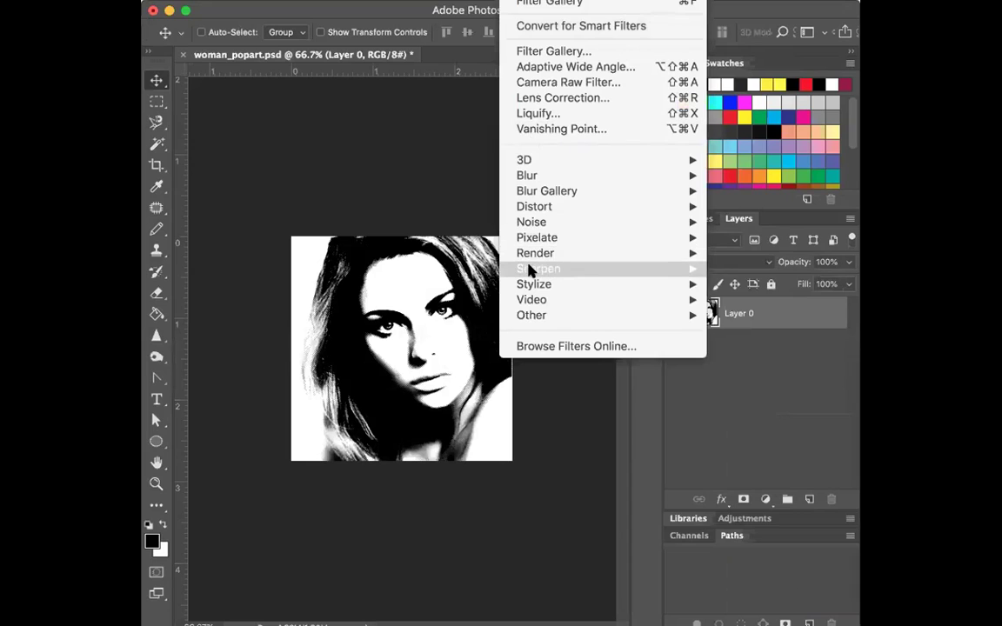
mouse_move(530, 271)
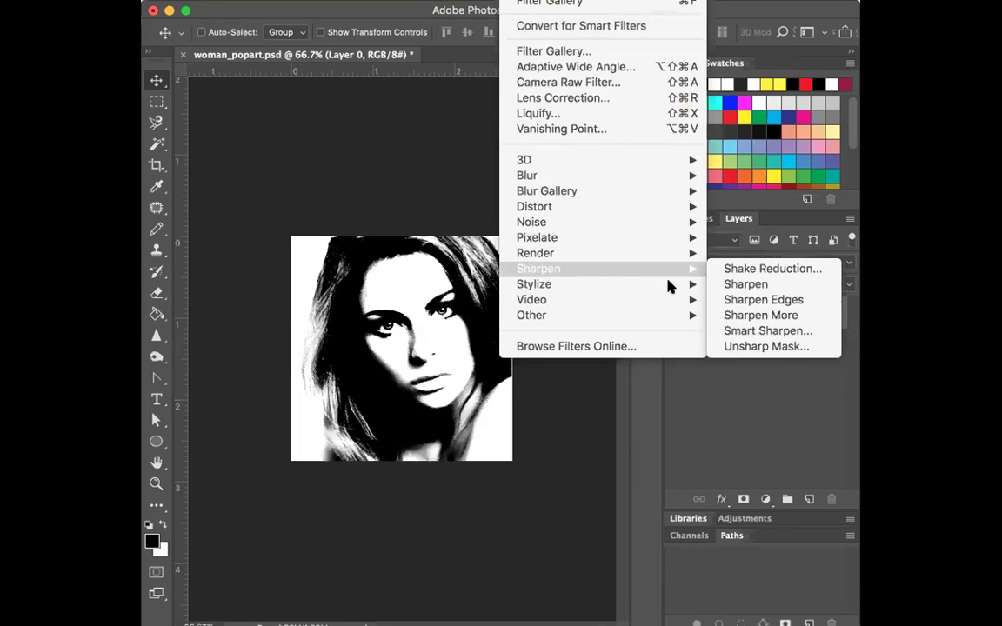
mouse_move(680, 278)
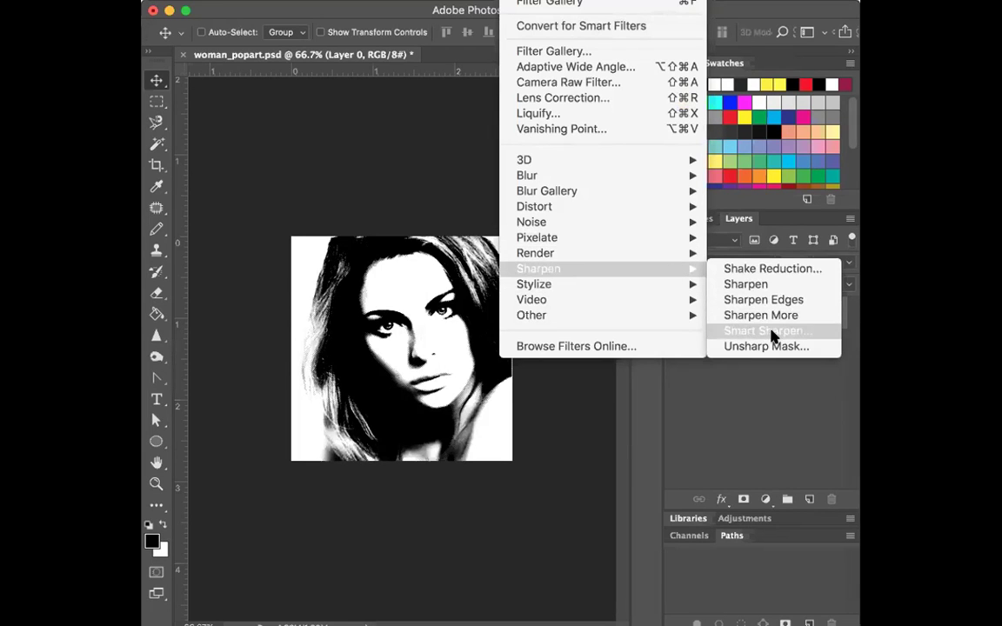
left_click(773, 333)
left_click_drag(653, 174, 798, 59)
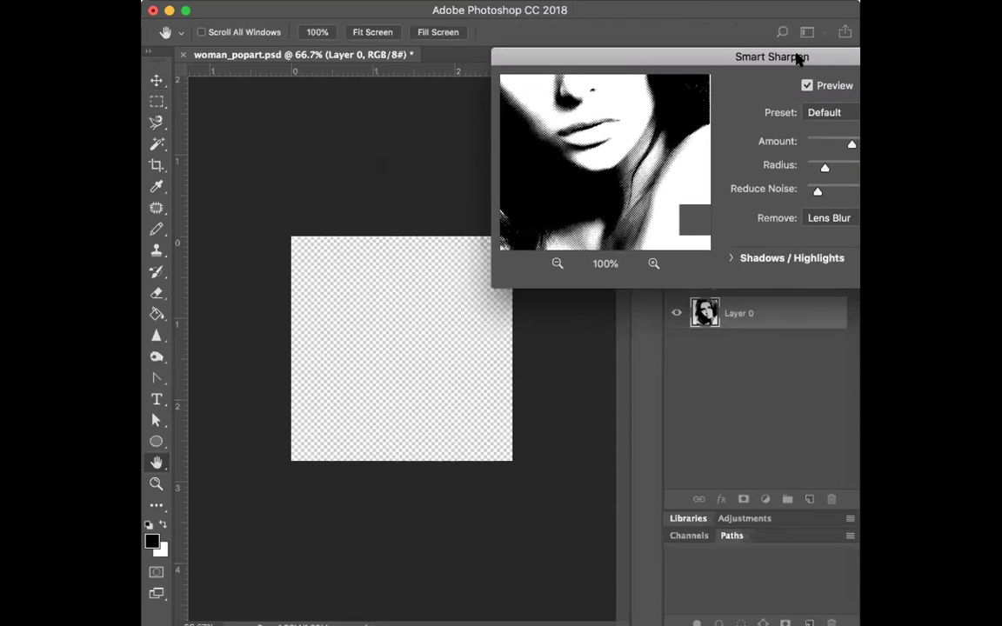
left_click(557, 263)
left_click(557, 263)
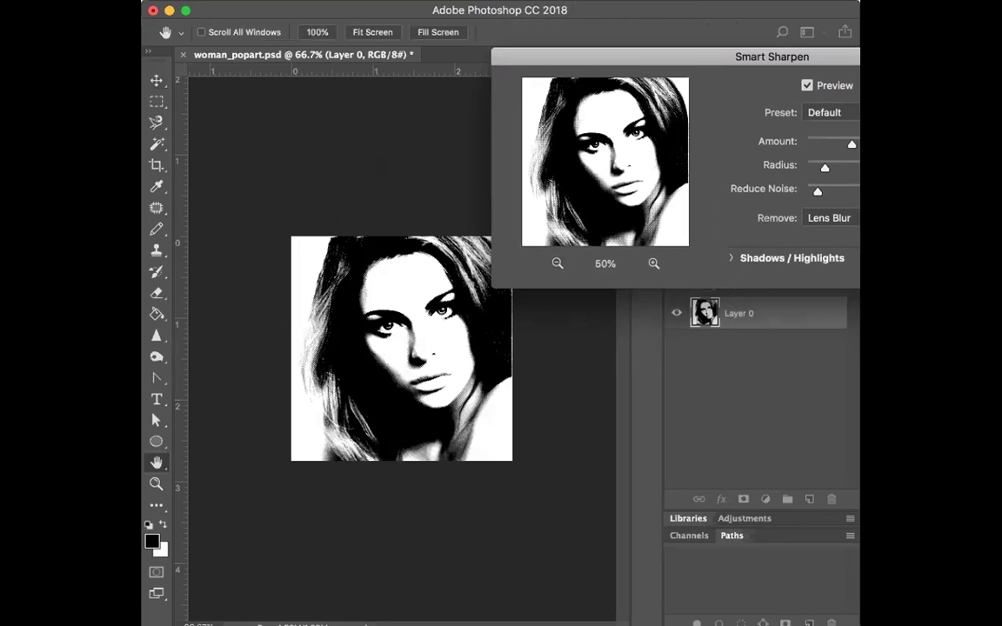
left_click_drag(853, 143, 858, 144)
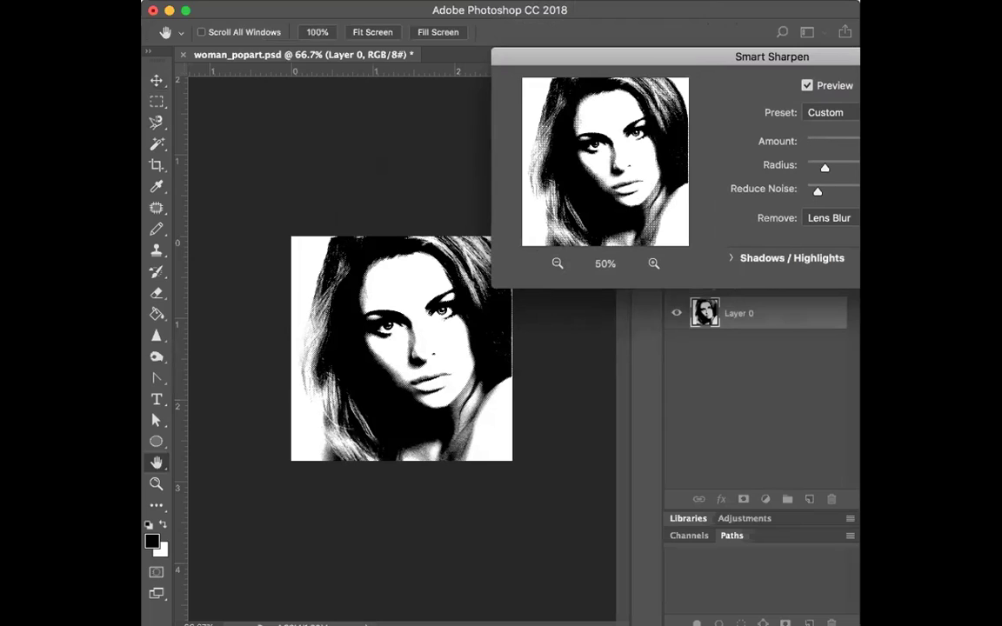
left_click(853, 217)
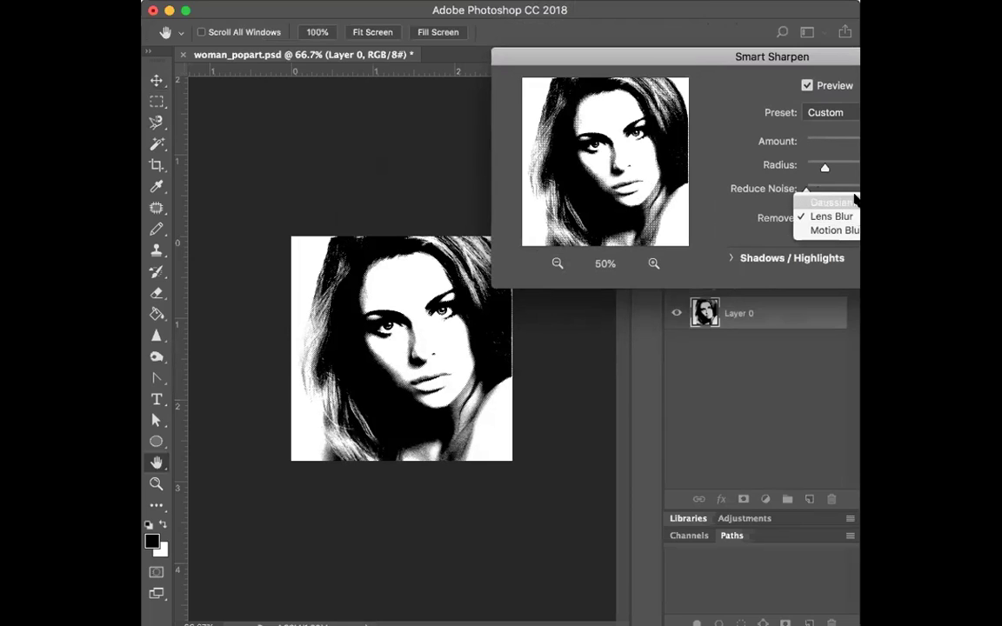
left_click(855, 202)
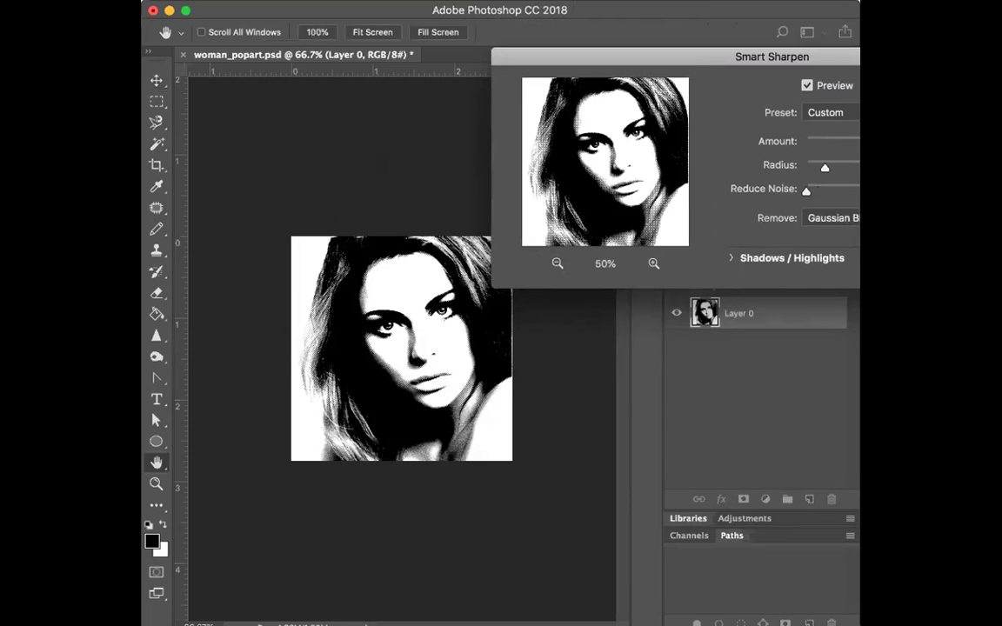
key("Return")
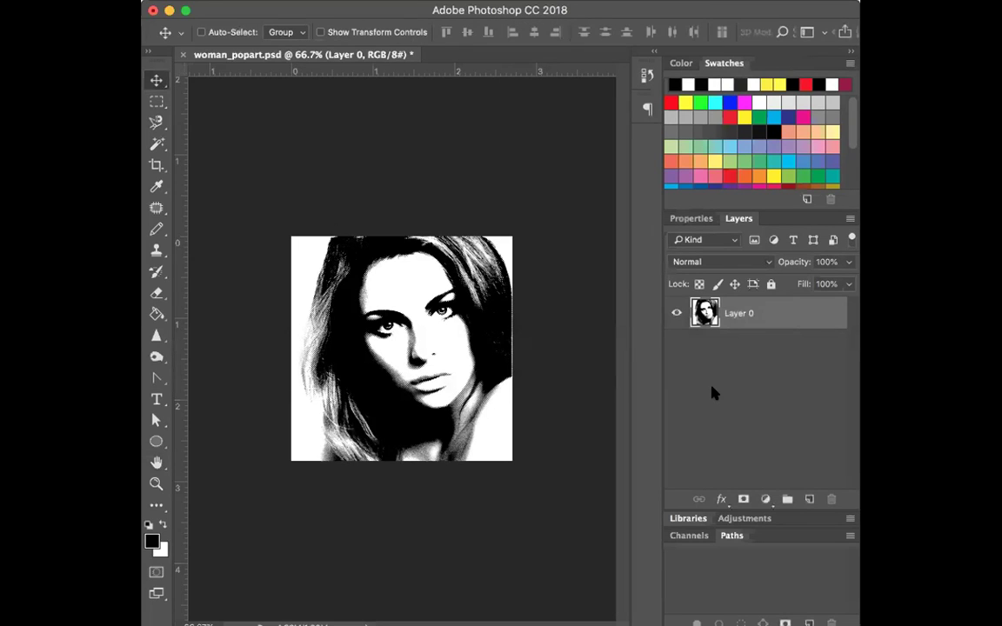
Set the portrait layer's blend mode to Multiply and add a new blank layer above it.
left_click(766, 263)
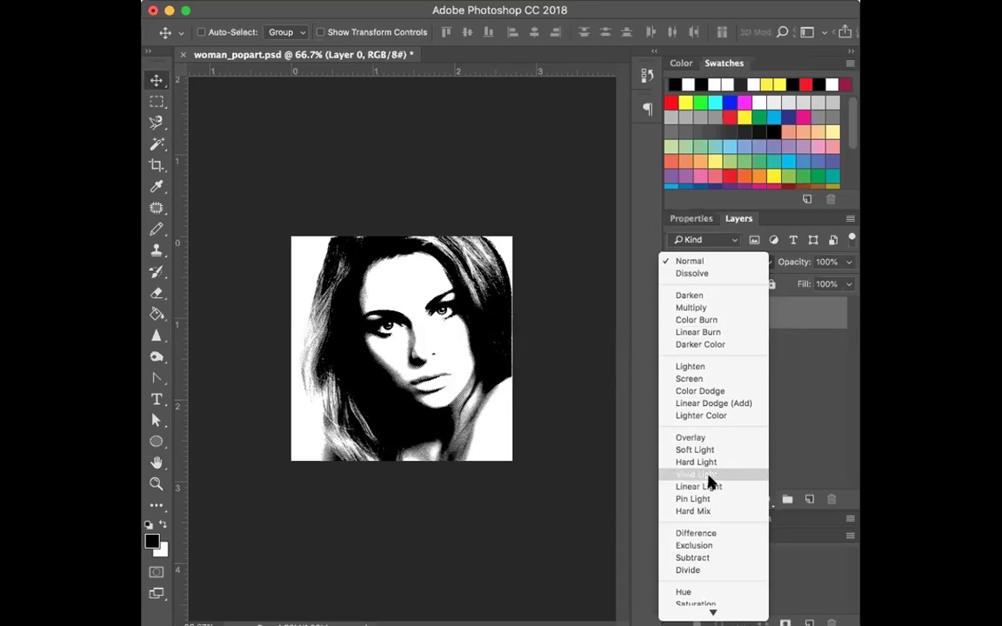
left_click(696, 308)
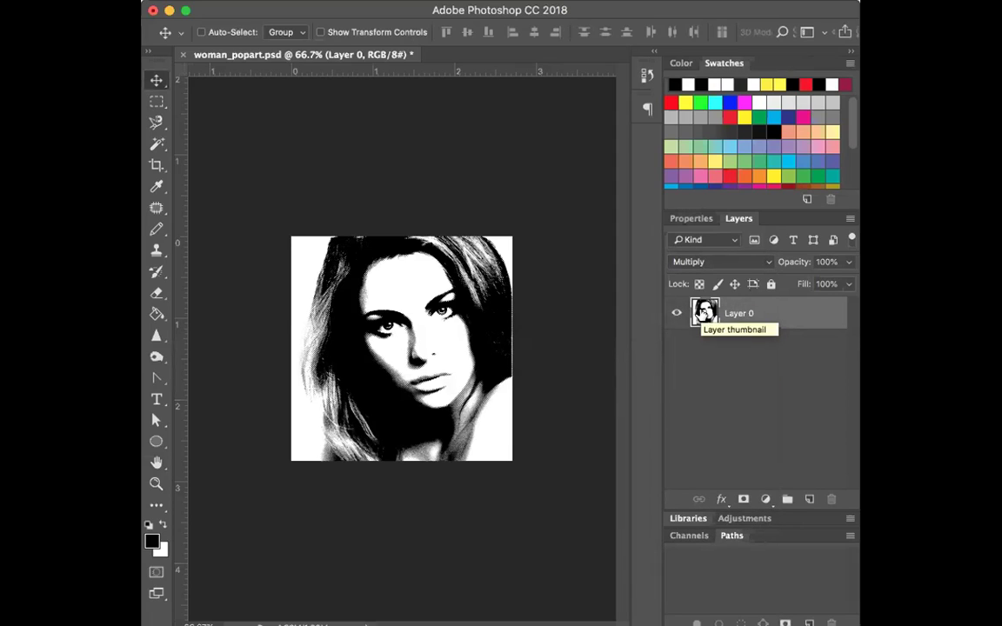
left_click(780, 314, "super")
left_click(784, 316)
left_click(784, 315, "super")
left_click(787, 312)
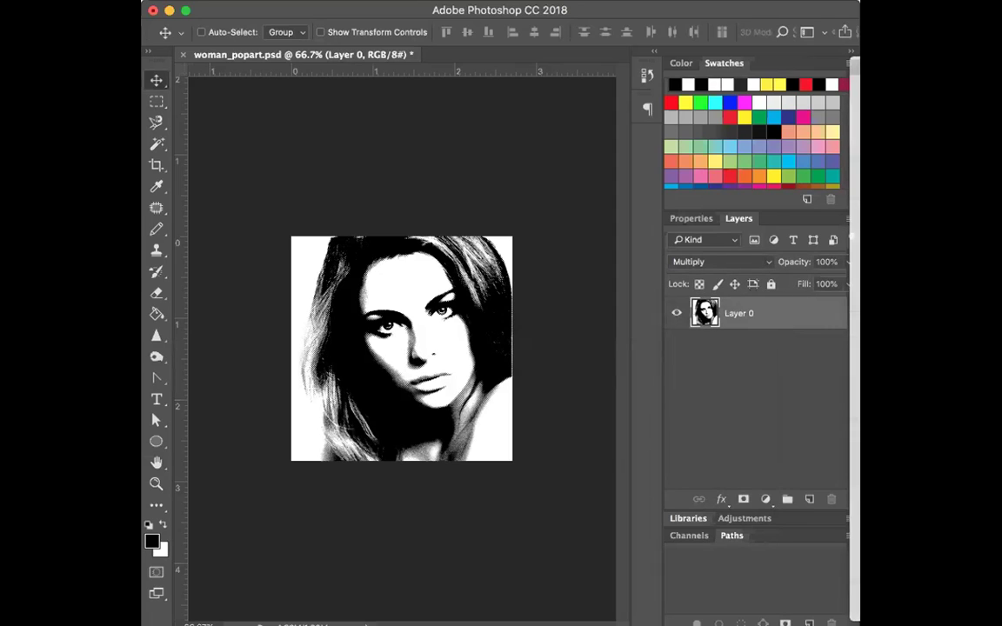
key("super+shift+n")
left_click(788, 320)
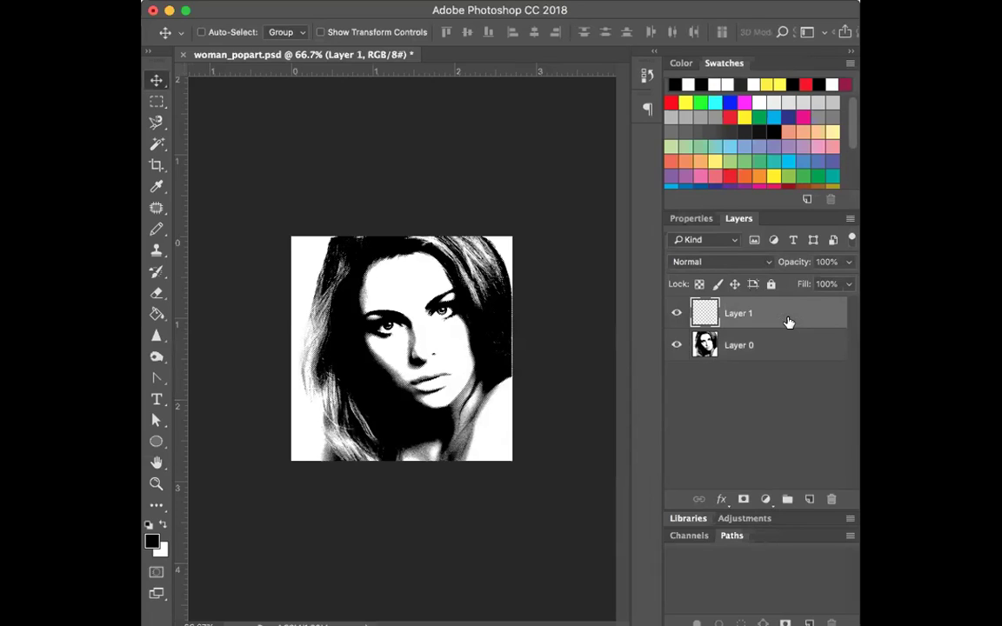
Duplicate the portrait layer Layer 0 within woman_popart.psd and place the copy above the blank layer.
left_click(750, 346)
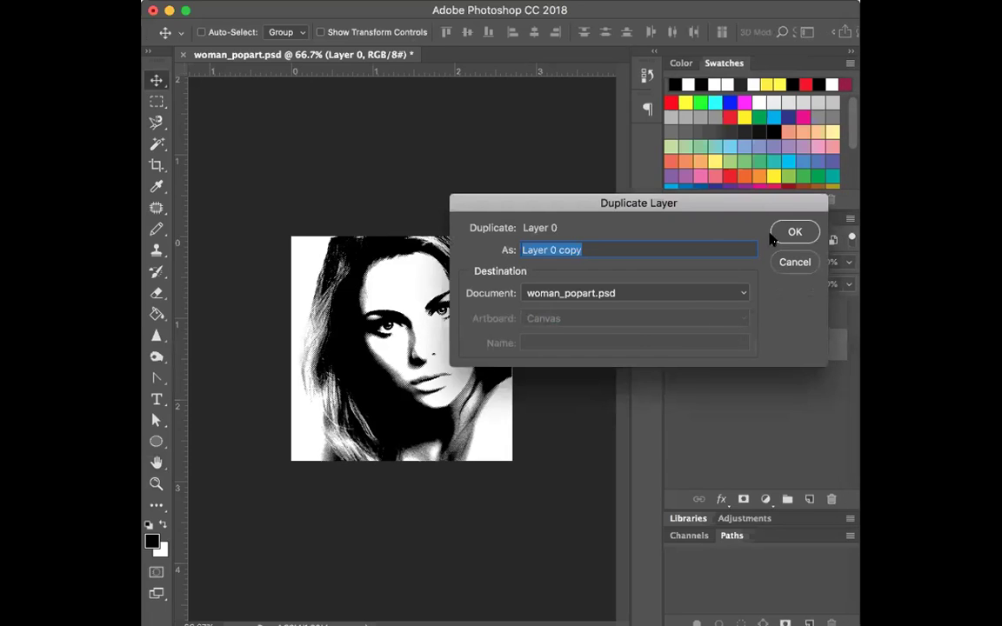
left_click(790, 230)
left_click_drag(713, 345, 715, 306)
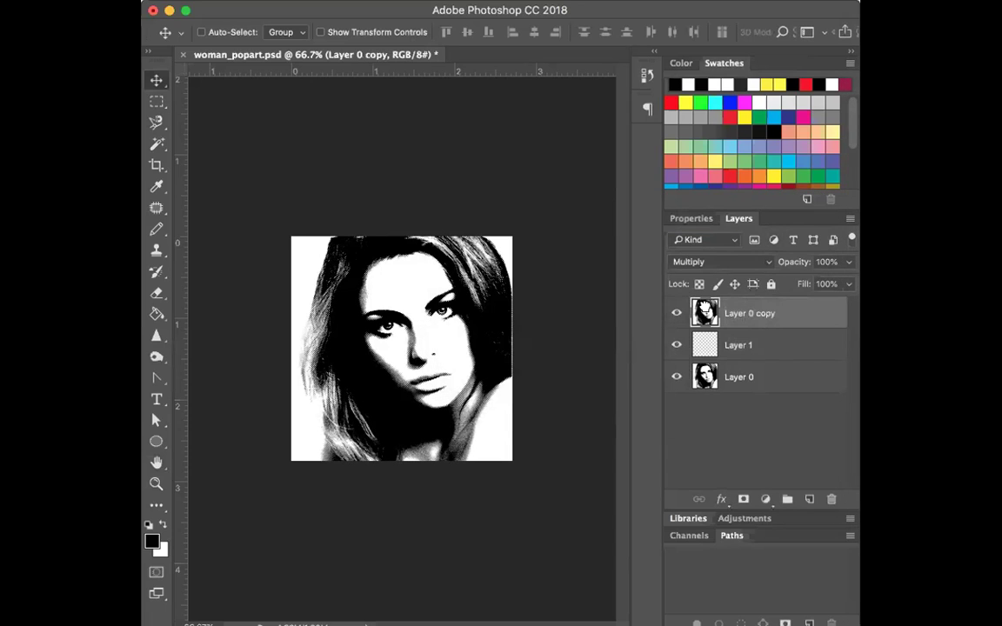
Check the blend modes of the original portrait layer, the blank layer and the portrait copy.
left_click(731, 368)
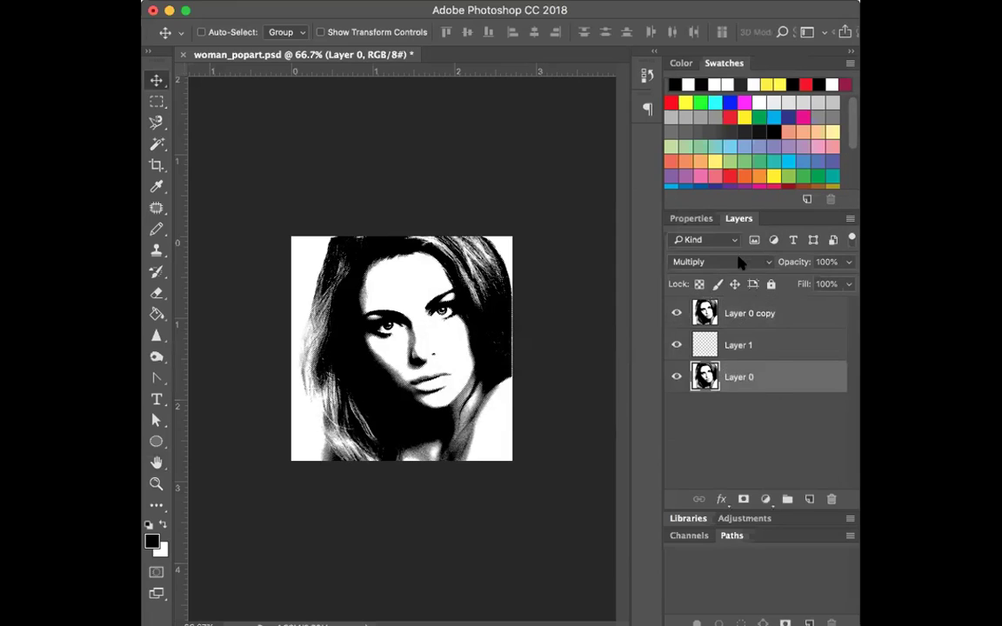
left_click(738, 261)
key("Escape")
left_click(763, 325)
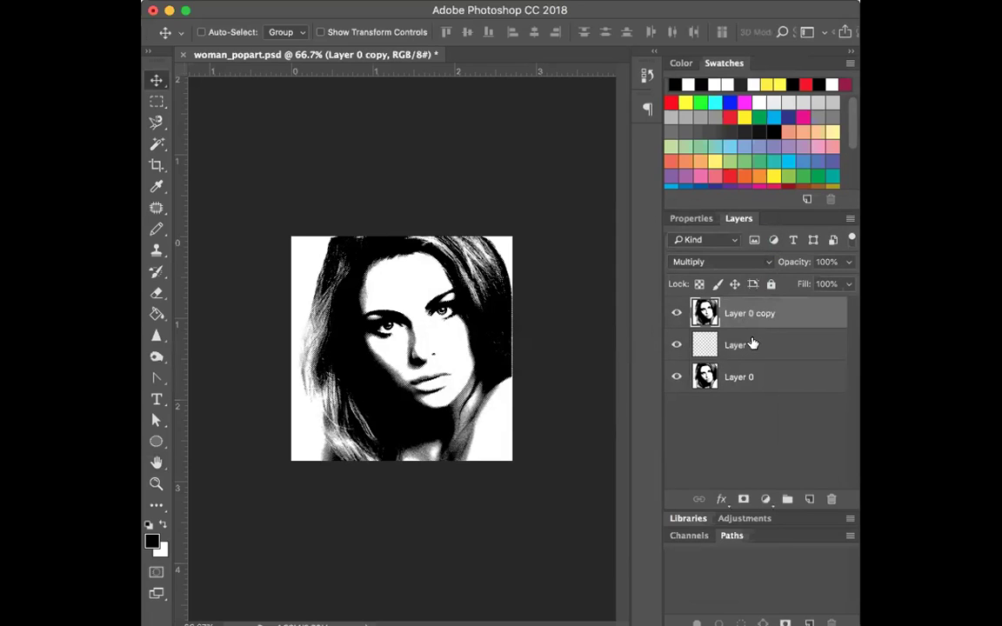
left_click(749, 346)
left_click(746, 314)
left_click(735, 377)
Choose teal as the foreground colour and fill the blank layer between the two portrait layers with it.
left_click(744, 341)
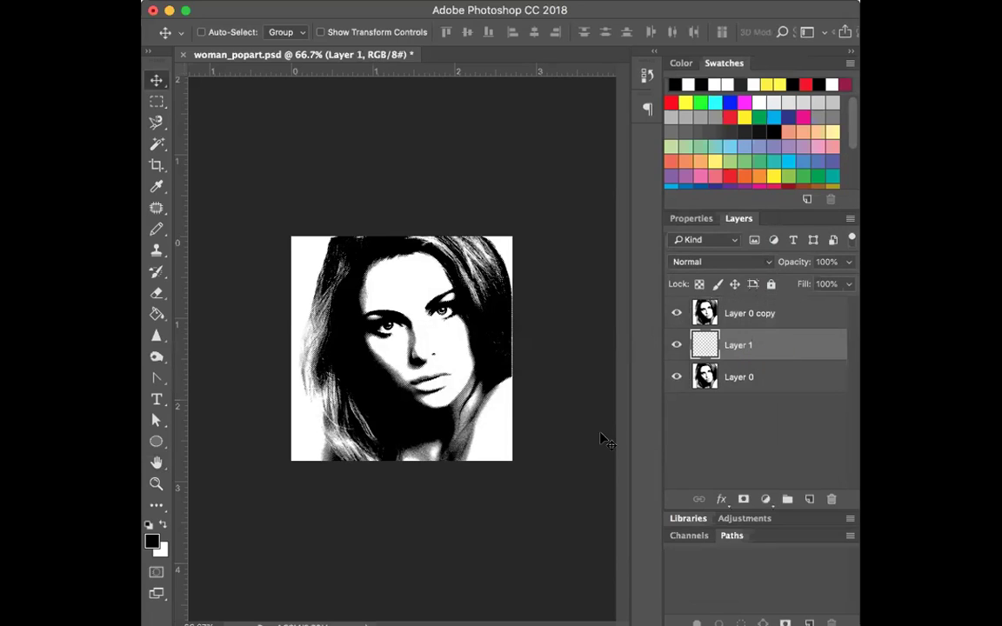
left_click(161, 526)
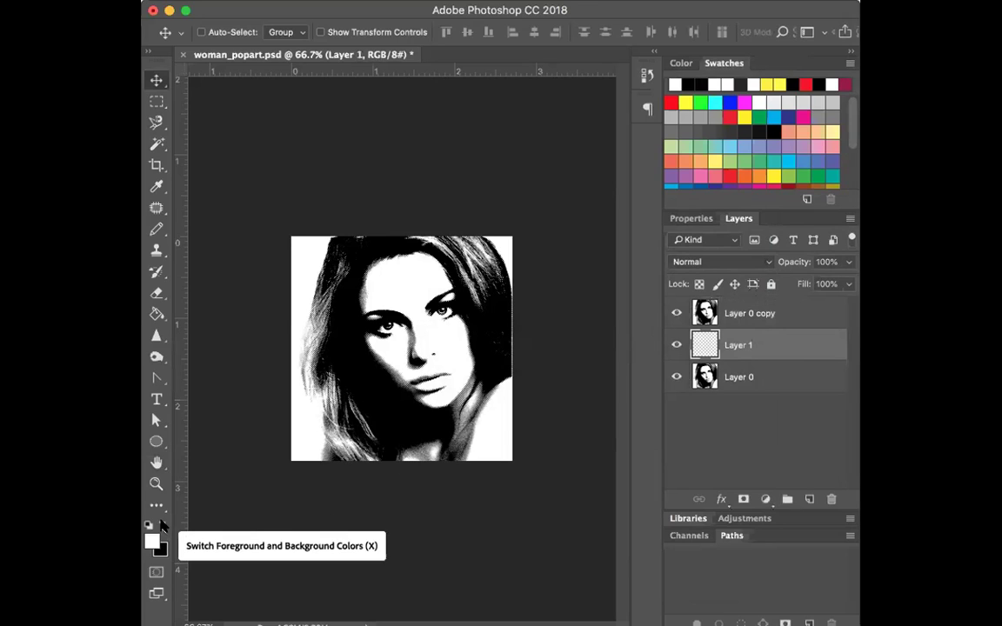
left_click(161, 523)
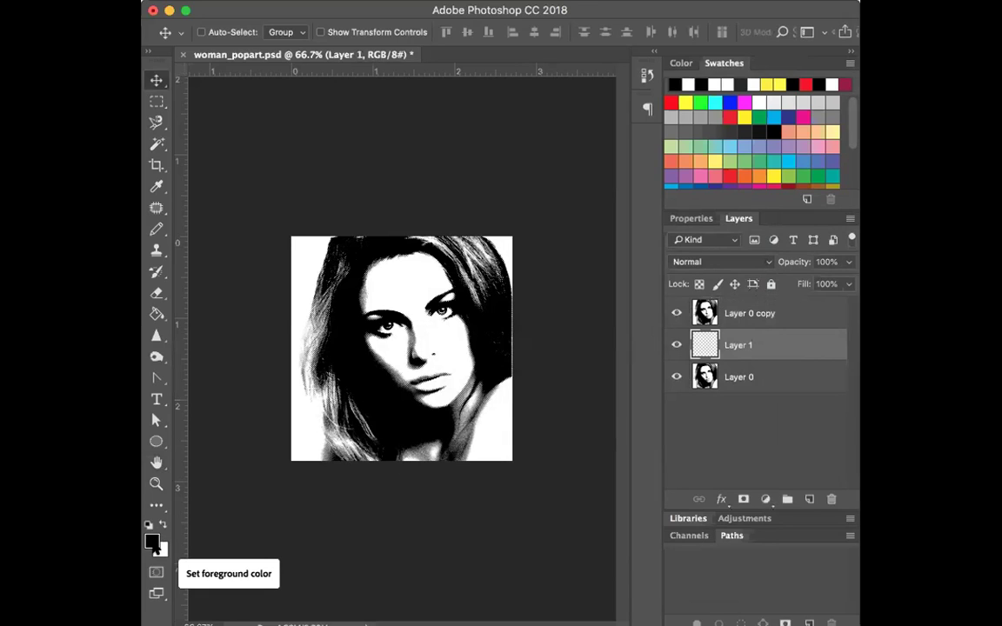
left_click(152, 542)
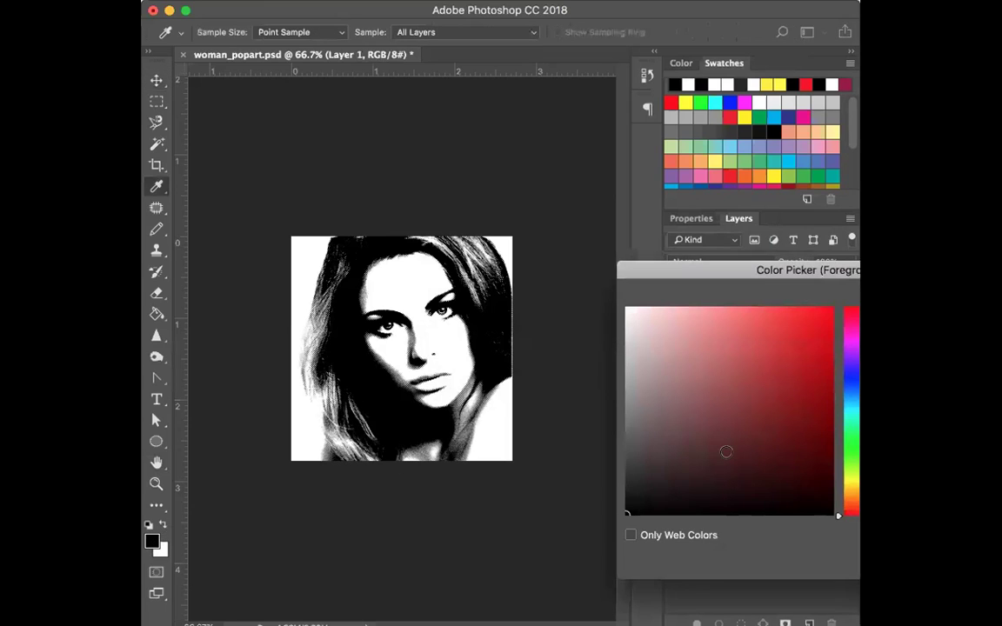
left_click_drag(851, 515, 851, 406)
left_click(821, 403)
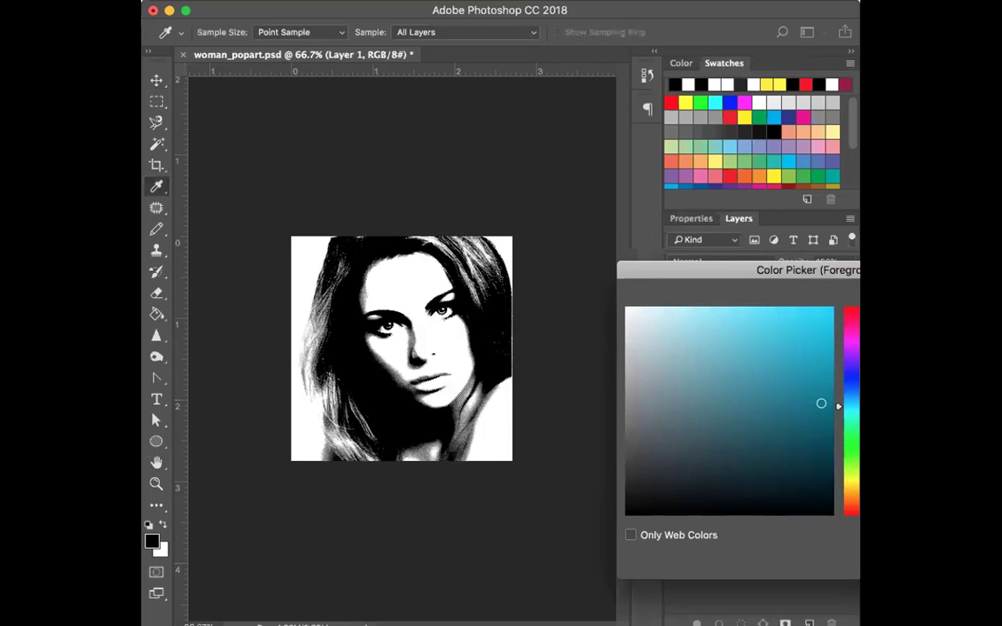
left_click_drag(826, 383, 827, 351)
key("Return")
key("v")
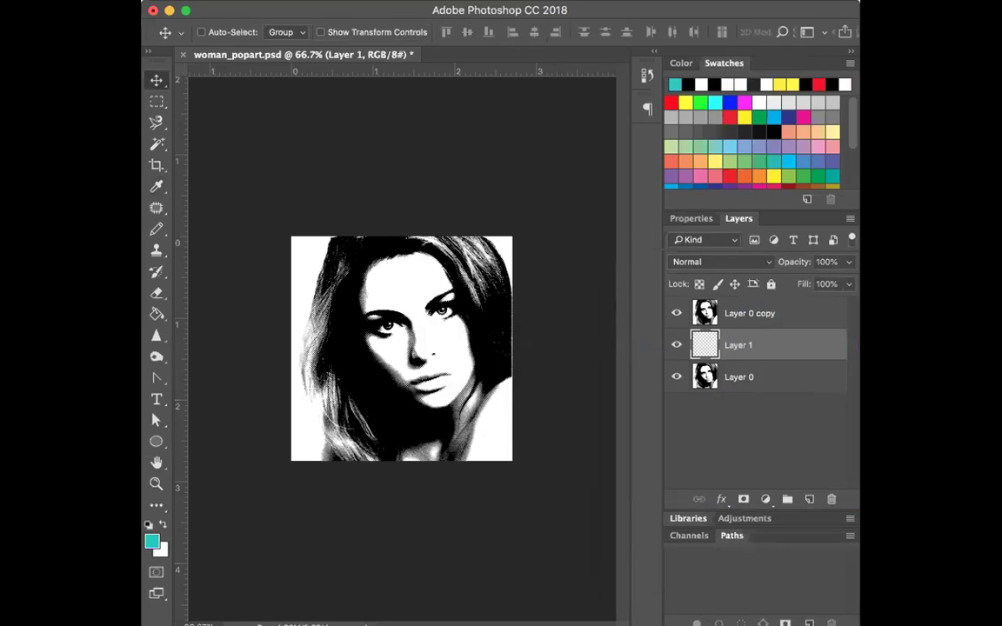
key("alt+BackSpace")
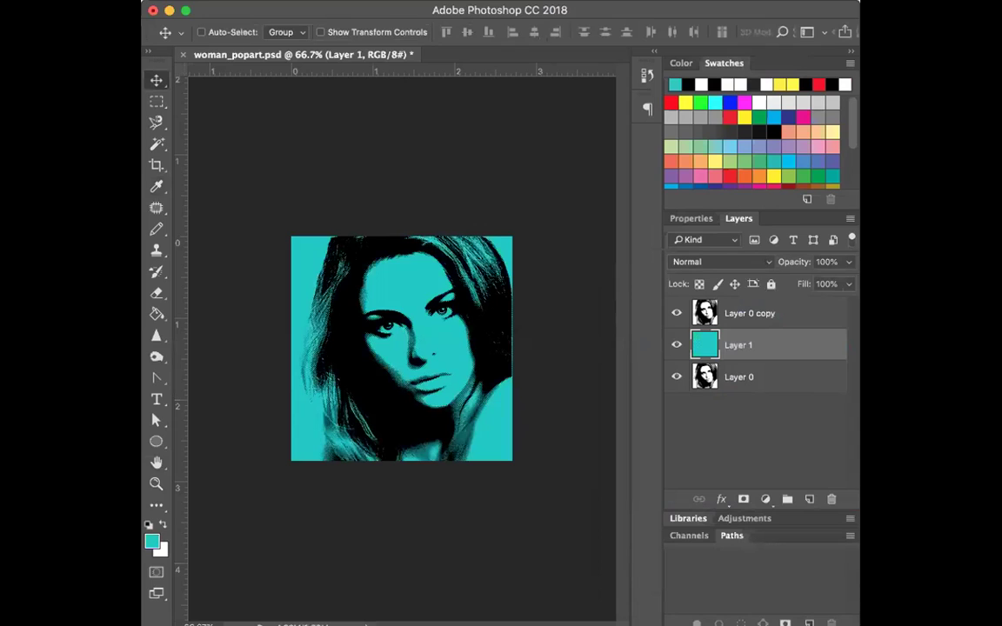
Change the foreground colour to a light pink for the woman's skin.
left_click(152, 541)
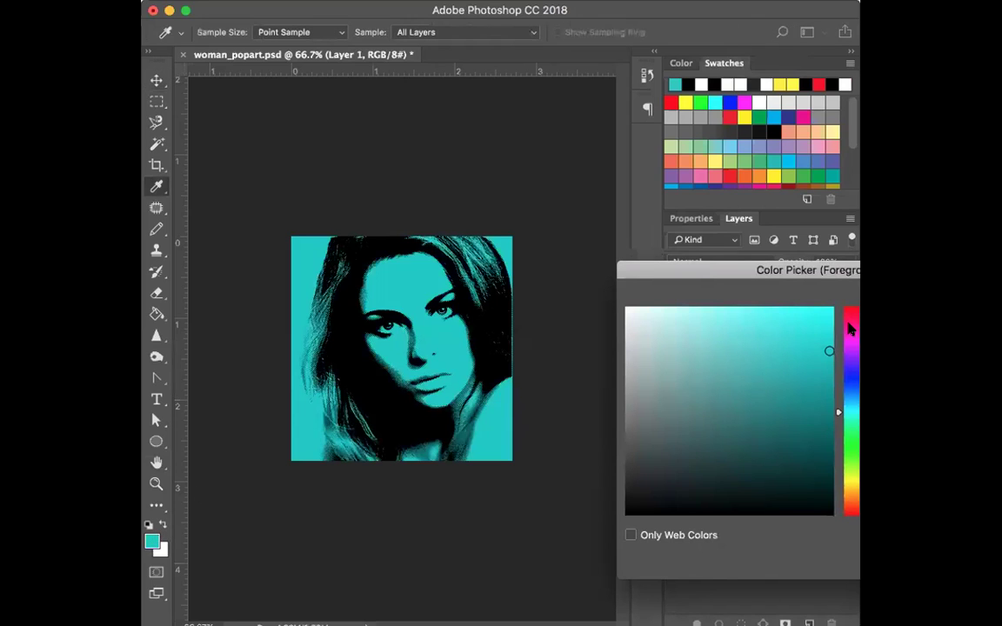
left_click(843, 337)
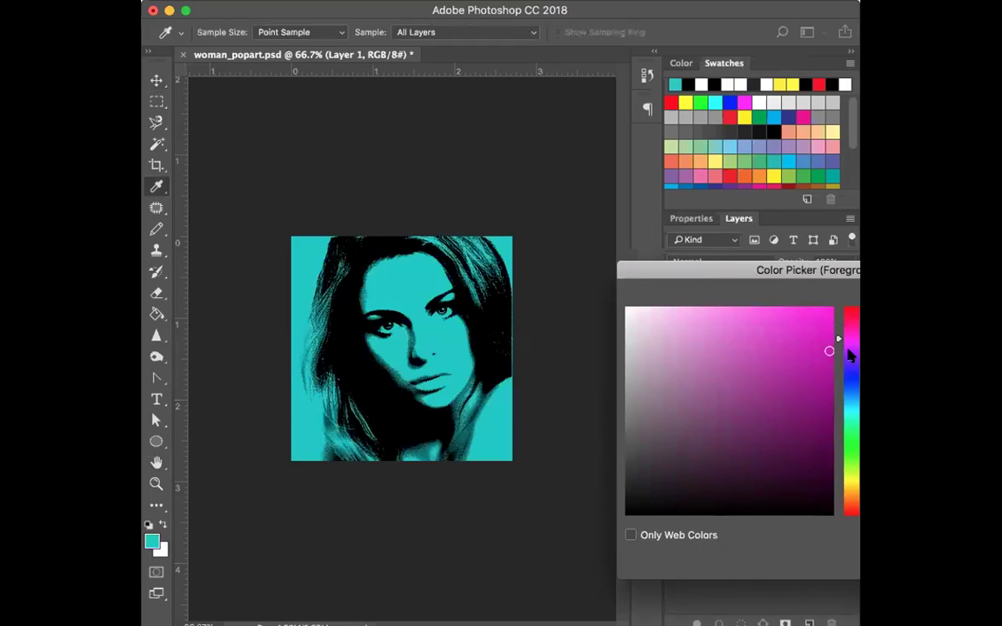
left_click(672, 344)
key("shift+Up")
mouse_move(671, 343)
left_mouse_down()
mouse_move(697, 321)
mouse_move(658, 327)
mouse_move(663, 339)
left_mouse_up()
left_click(680, 334)
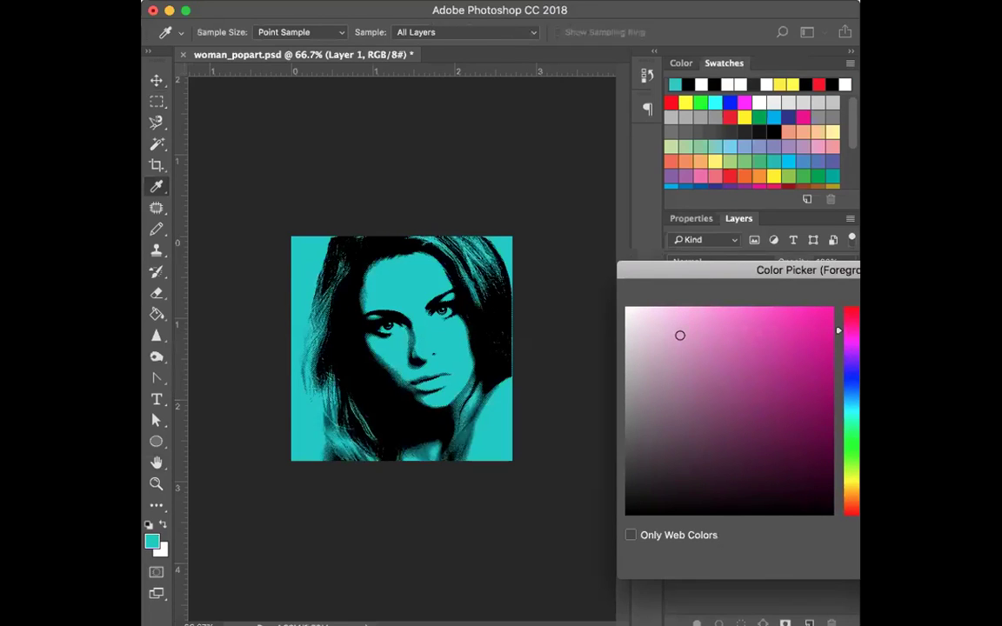
key("Return")
key("v")
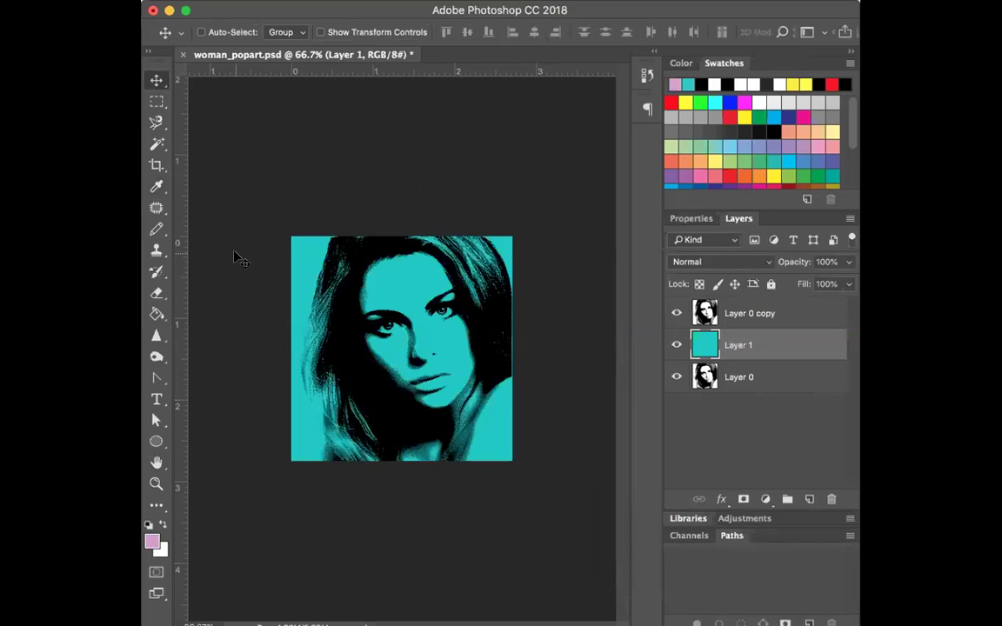
Paint the woman's face, neck and shoulder pink on the teal layer with the Pencil tool at size 100.
left_click(157, 230)
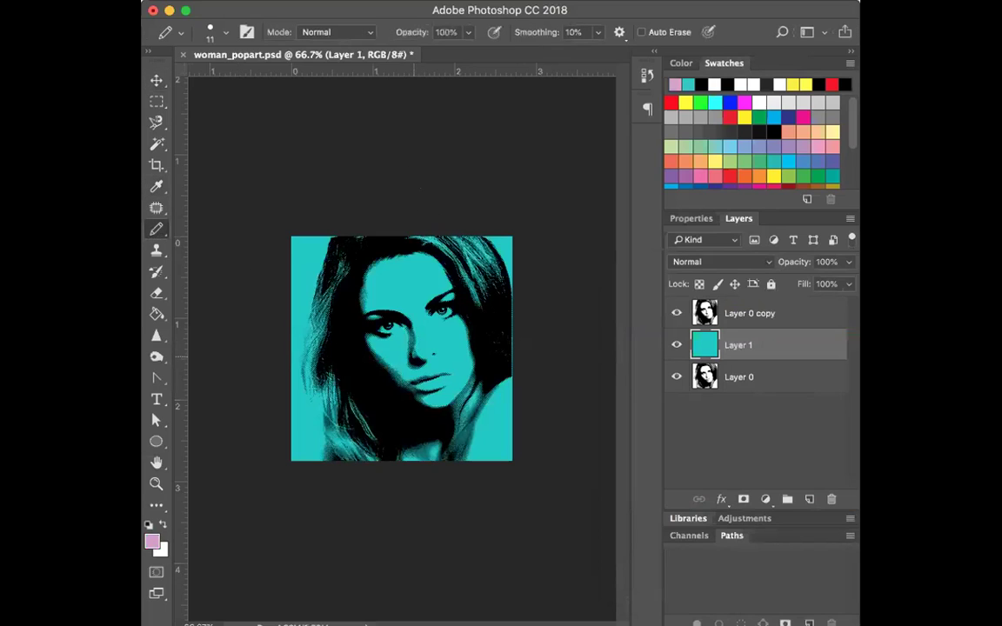
key("bracketright")
key("bracketright")
key("bracketright")
key("bracketright")
key("bracketright")
key("bracketright")
key("bracketright")
key("bracketright")
key("bracketright")
mouse_move(396, 277)
left_mouse_down()
mouse_move(398, 334)
mouse_move(383, 297)
mouse_move(371, 300)
mouse_move(374, 279)
mouse_move(398, 264)
mouse_move(429, 266)
mouse_move(417, 275)
mouse_move(423, 337)
mouse_move(403, 300)
mouse_move(389, 351)
mouse_move(384, 342)
mouse_move(413, 377)
mouse_move(415, 399)
mouse_move(437, 376)
mouse_move(422, 289)
mouse_move(429, 366)
mouse_move(421, 350)
mouse_move(436, 318)
mouse_move(451, 320)
mouse_move(456, 376)
mouse_move(445, 388)
mouse_move(474, 449)
mouse_move(468, 387)
mouse_move(487, 457)
mouse_move(493, 401)
mouse_move(516, 382)
mouse_move(502, 468)
mouse_move(413, 460)
mouse_move(472, 455)
left_mouse_up()
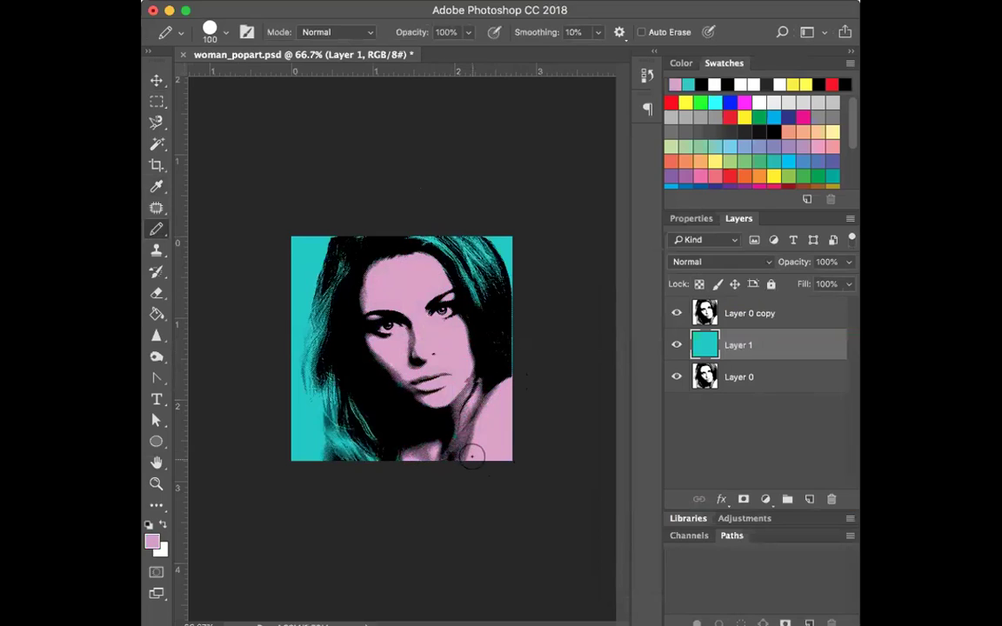
Reduce the Pencil to size 60 and paint the remaining skin areas along the portrait's lower edge pink.
key("bracketleft")
key("bracketleft")
mouse_move(336, 467)
left_mouse_down()
mouse_move(295, 406)
mouse_move(338, 459)
mouse_move(331, 422)
mouse_move(389, 401)
mouse_move(460, 440)
left_mouse_up()
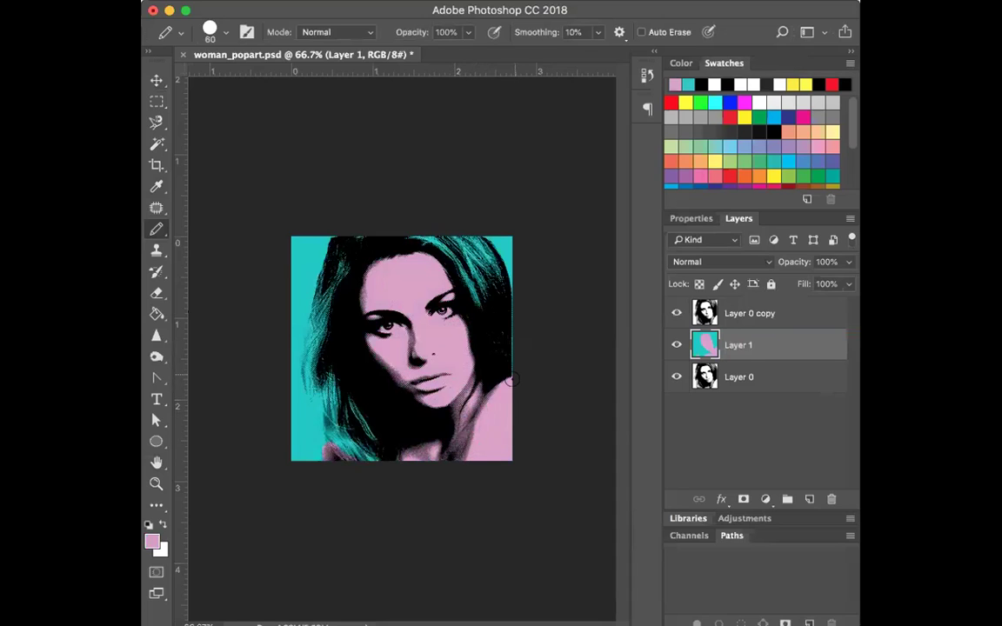
Paint over the stray pink beside the hair at the lower-left corner with sampled background teal, and resample the skin pink.
key("super+1")
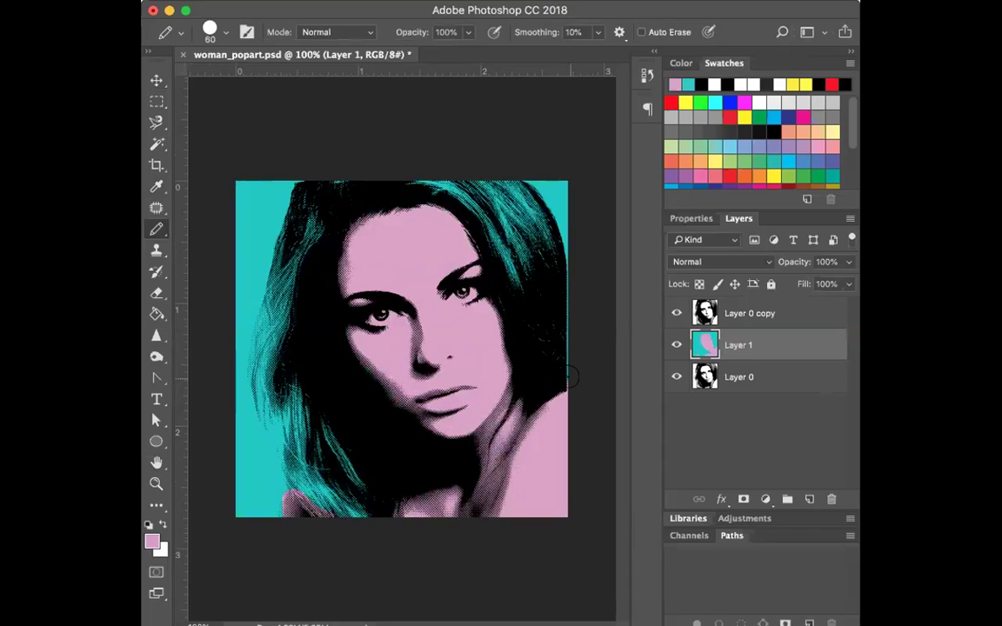
key("i")
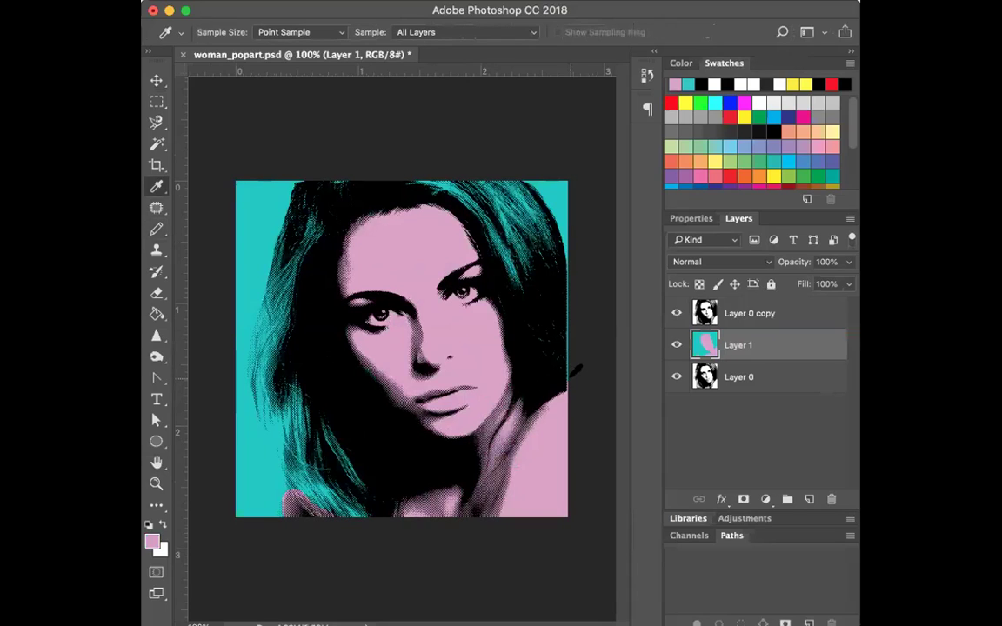
left_click(555, 187)
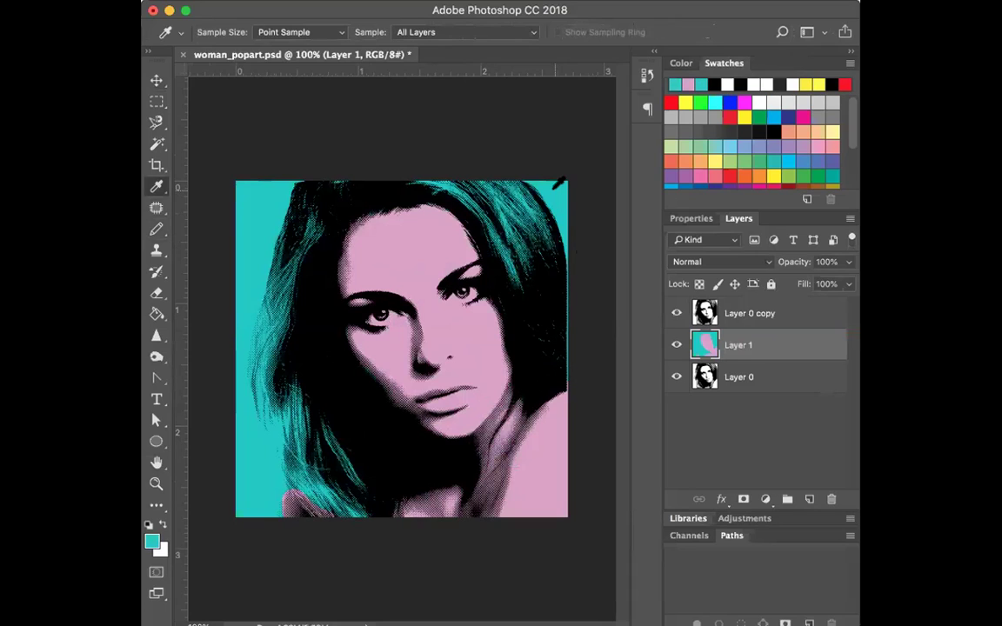
key("b")
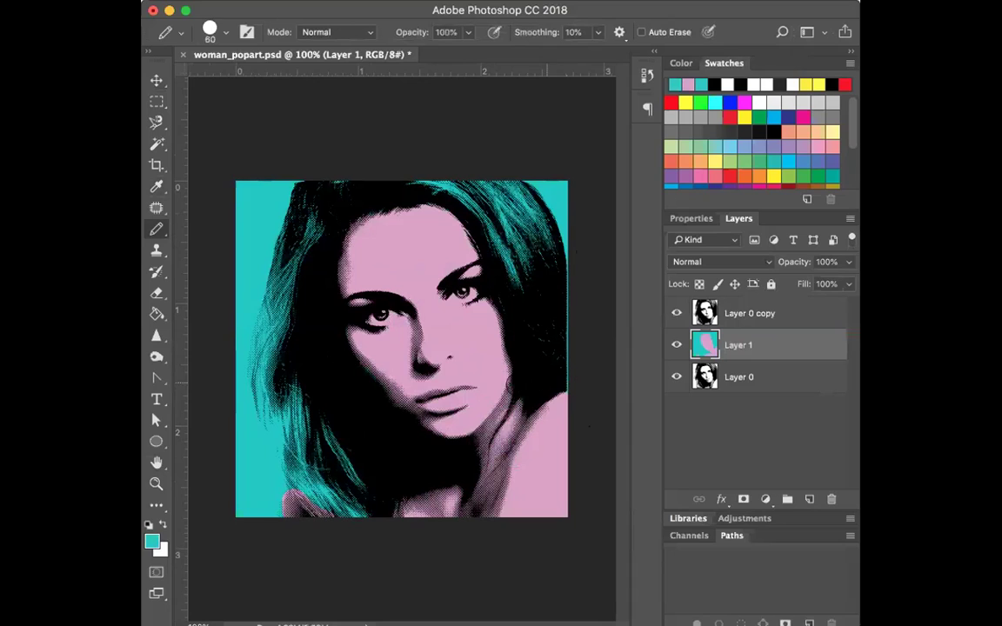
left_click_drag(277, 477, 264, 515)
key("i")
left_click(460, 329)
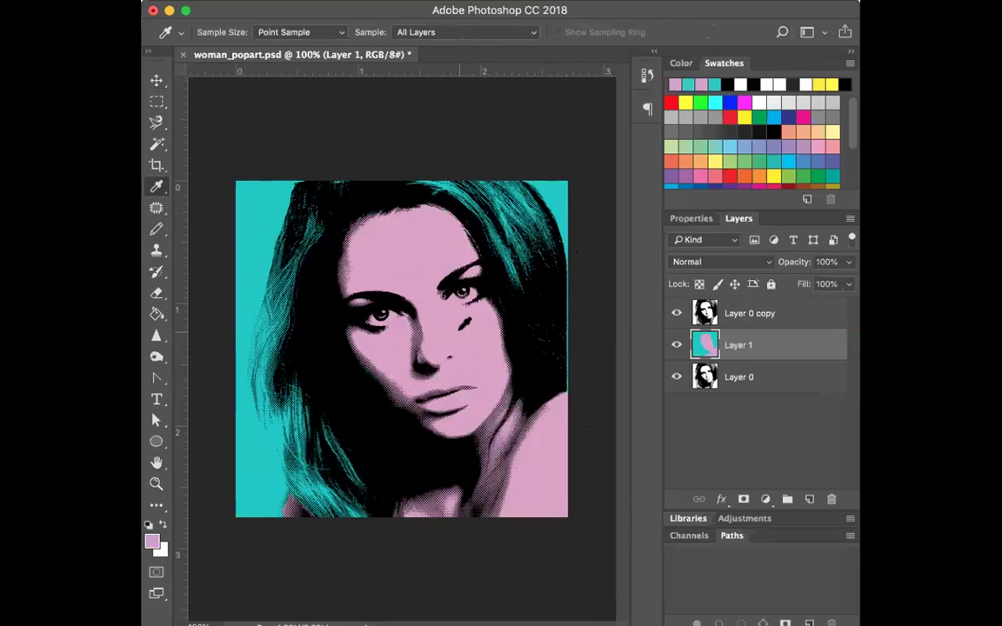
key("b")
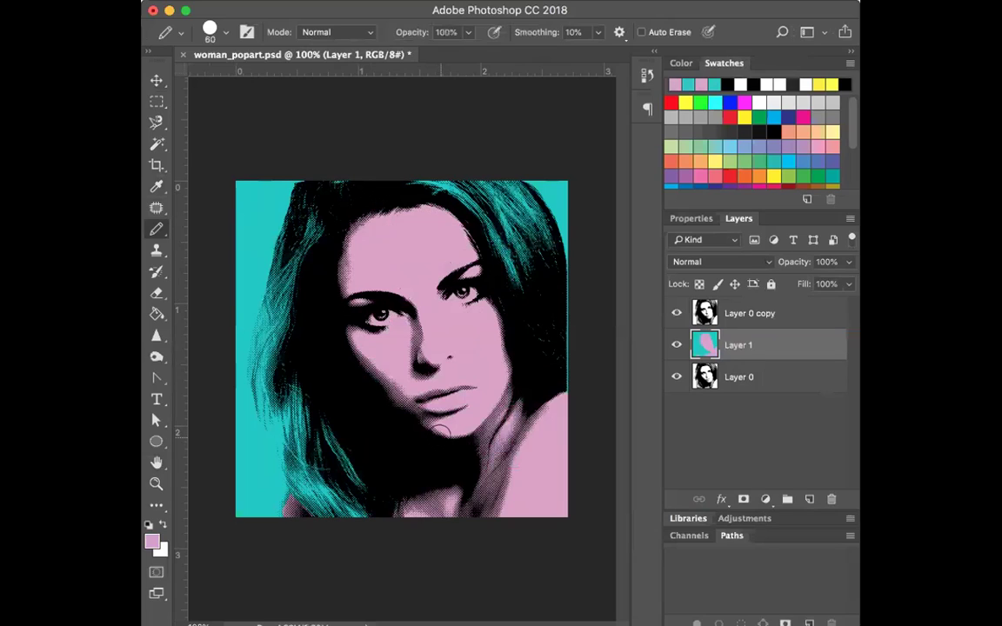
Paint the whites of both eyes white with the Pencil tool reduced to size 30.
key("x")
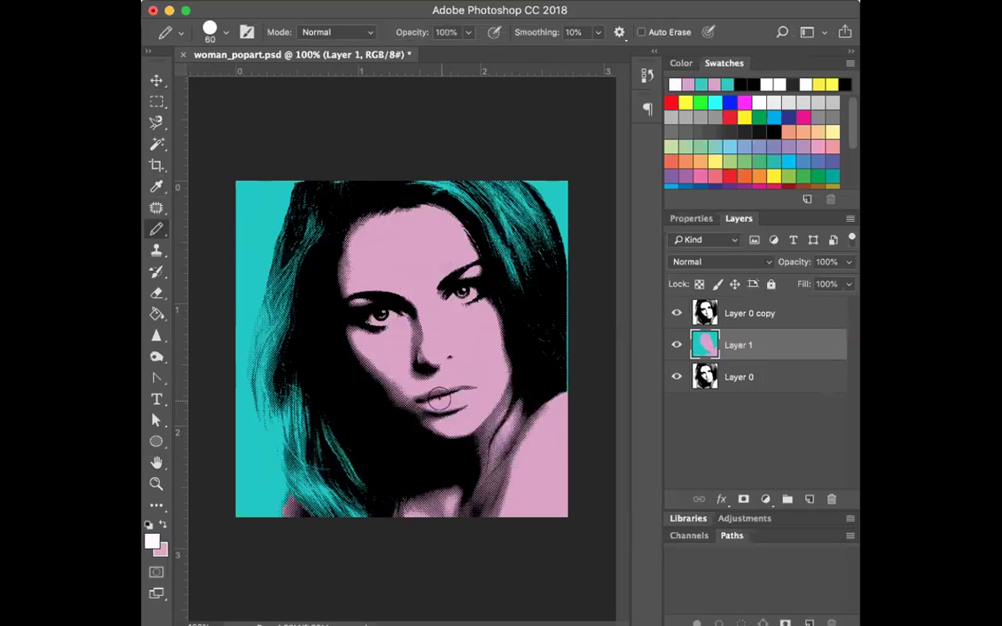
left_click_drag(370, 315, 391, 319)
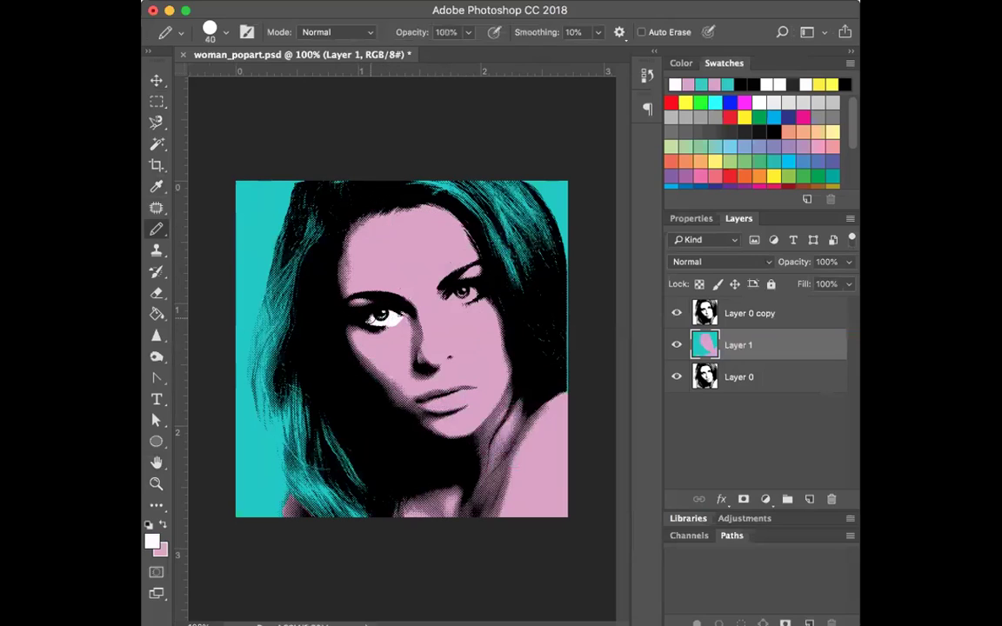
key("super+z")
key("bracketleft")
left_click_drag(383, 315, 396, 317)
key("super+z")
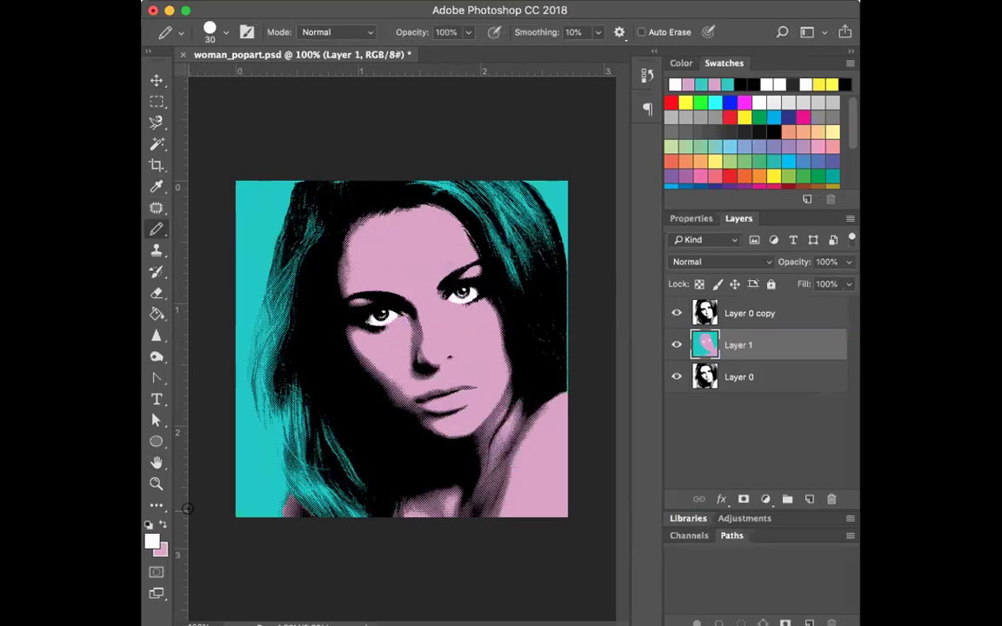
Choose a bright red foreground colour and paint the woman's lips with it.
left_click(154, 545)
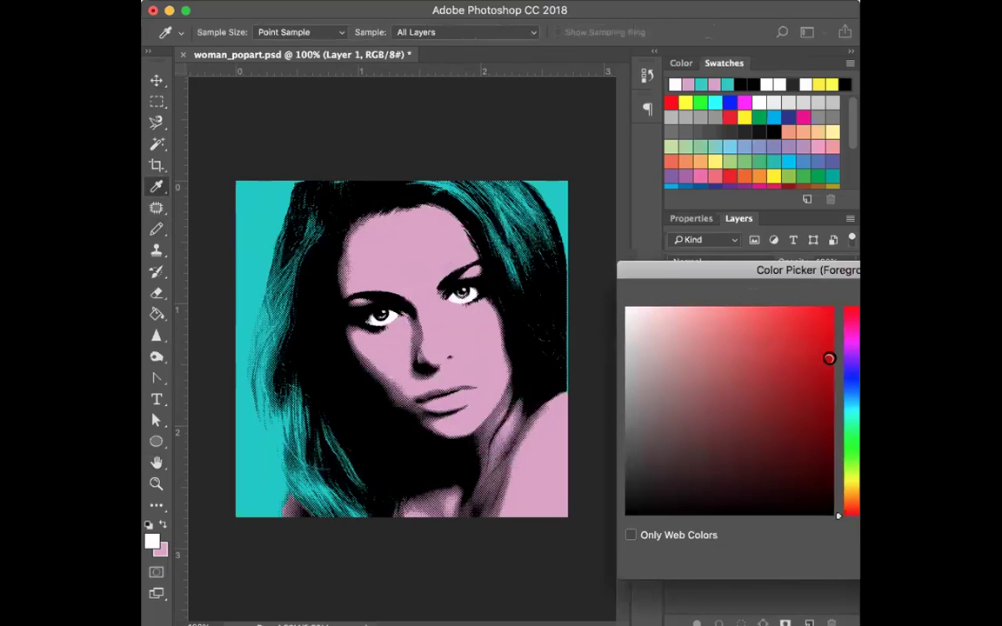
left_click(852, 335)
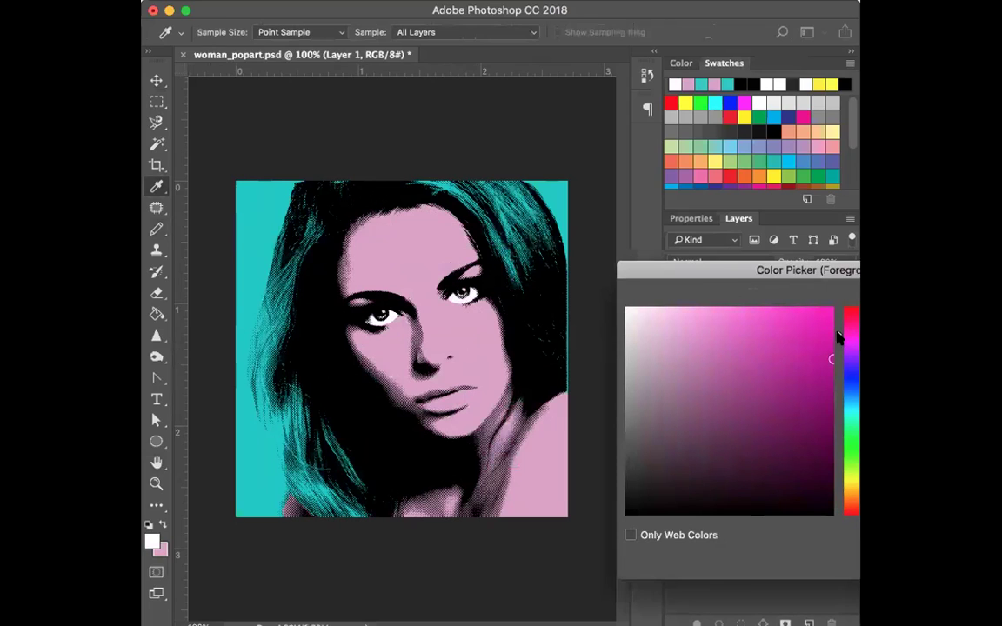
left_click(852, 310)
left_click(827, 319)
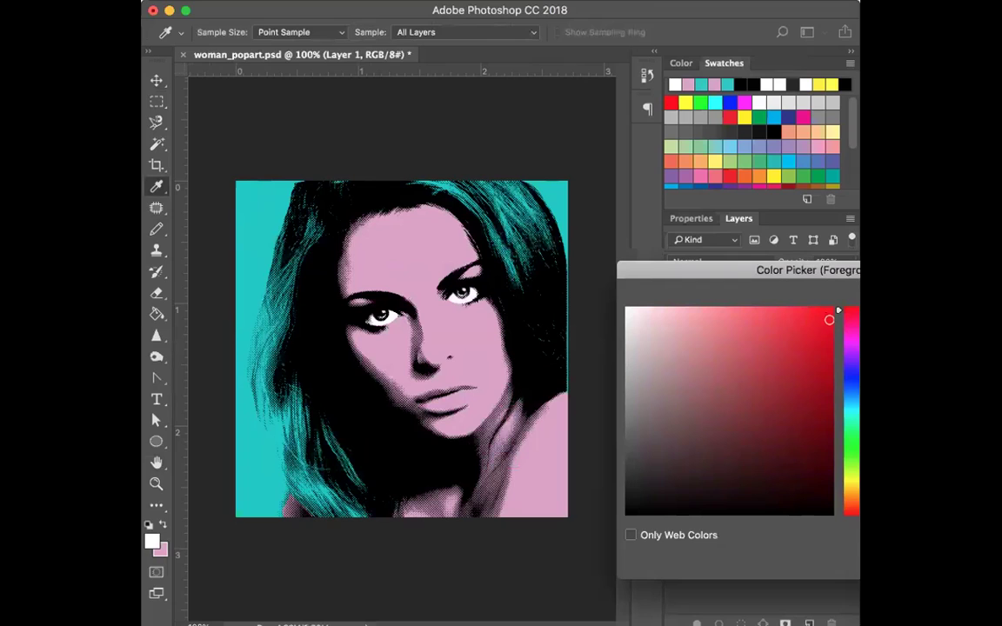
key("Return")
mouse_move(459, 393)
left_mouse_down()
mouse_move(416, 398)
mouse_move(471, 398)
mouse_move(430, 404)
mouse_move(469, 391)
mouse_move(441, 400)
left_mouse_up()
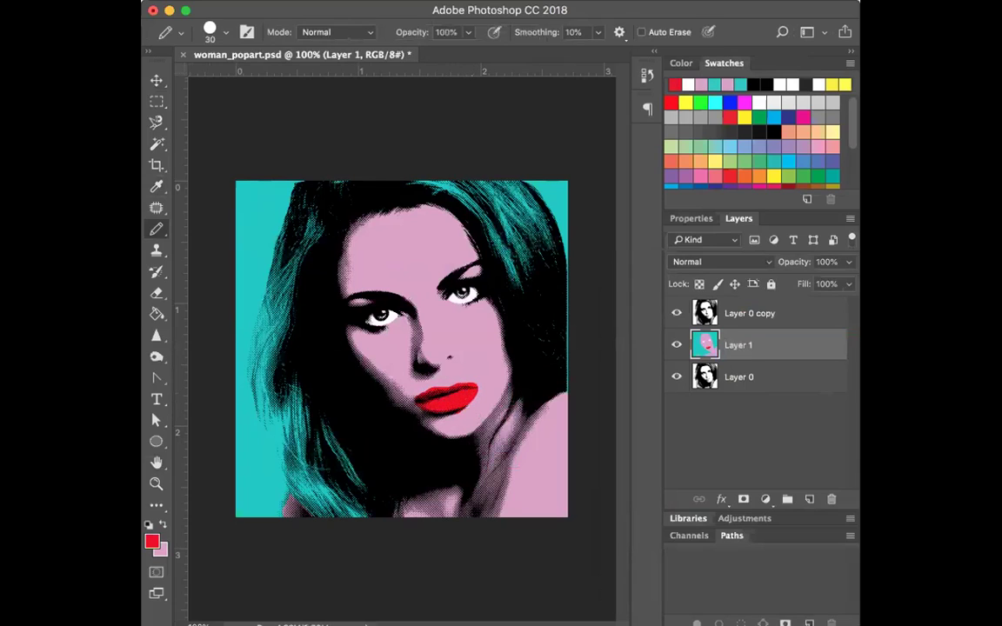
Choose a bright yellow foreground colour and paint both upper eyelids as eyeshadow.
left_click(152, 541)
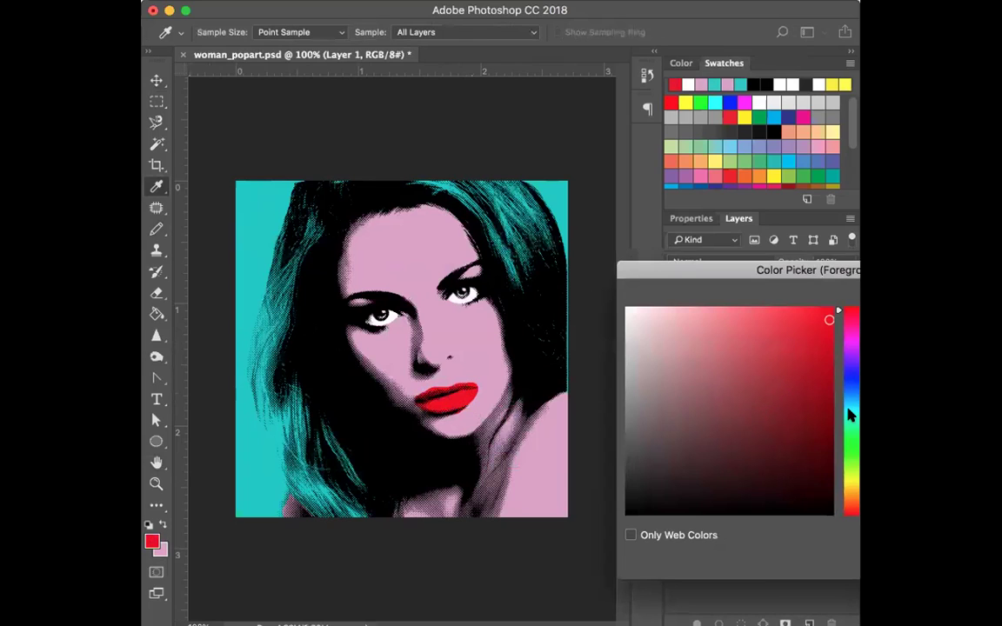
left_click(850, 480)
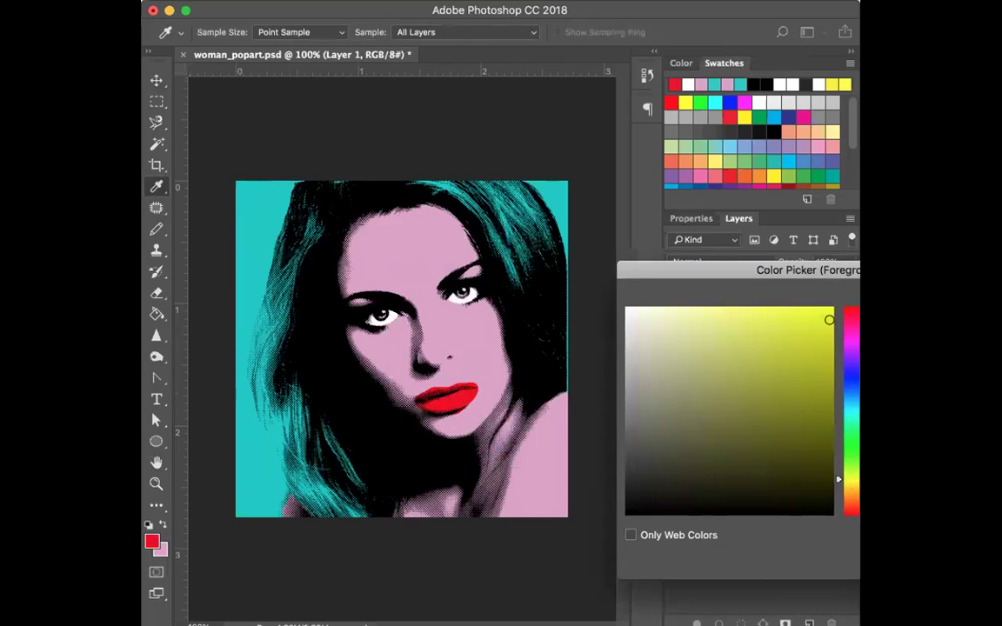
left_click(831, 311)
left_click(822, 311)
key("Return")
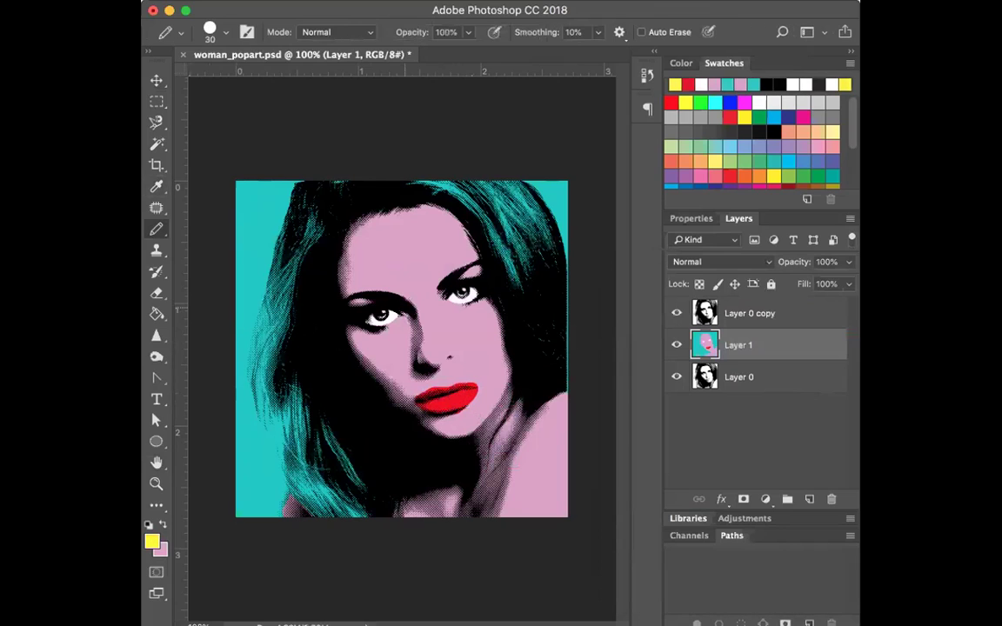
left_click_drag(468, 272, 473, 270)
left_click_drag(359, 302, 367, 300)
Save the document over woman_popart.psd on the Desktop in Photoshop format with layers and maximum compatibility.
left_click(156, 81)
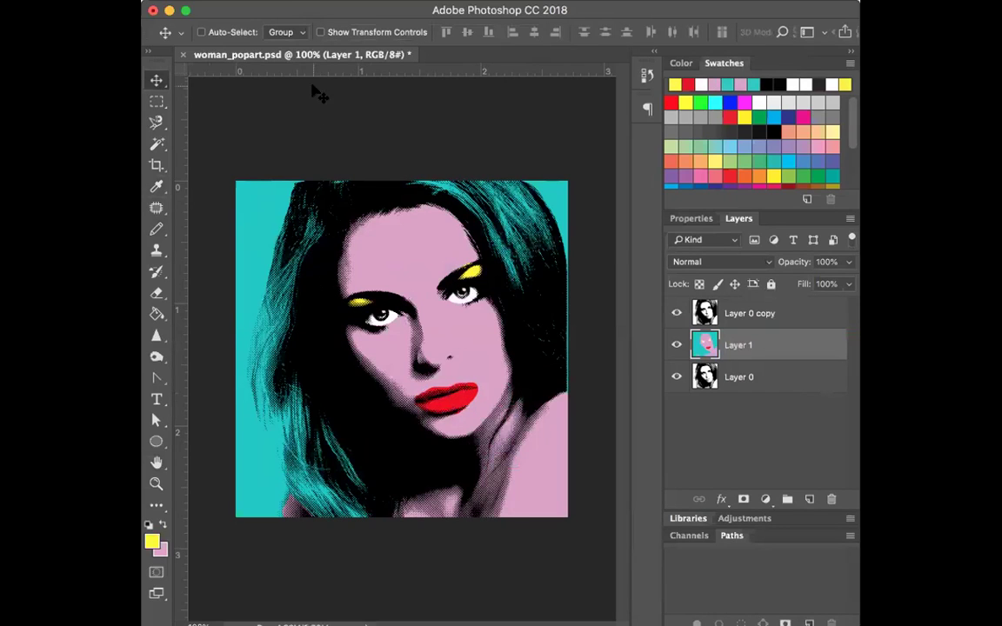
left_click(265, 0)
left_click(293, 150)
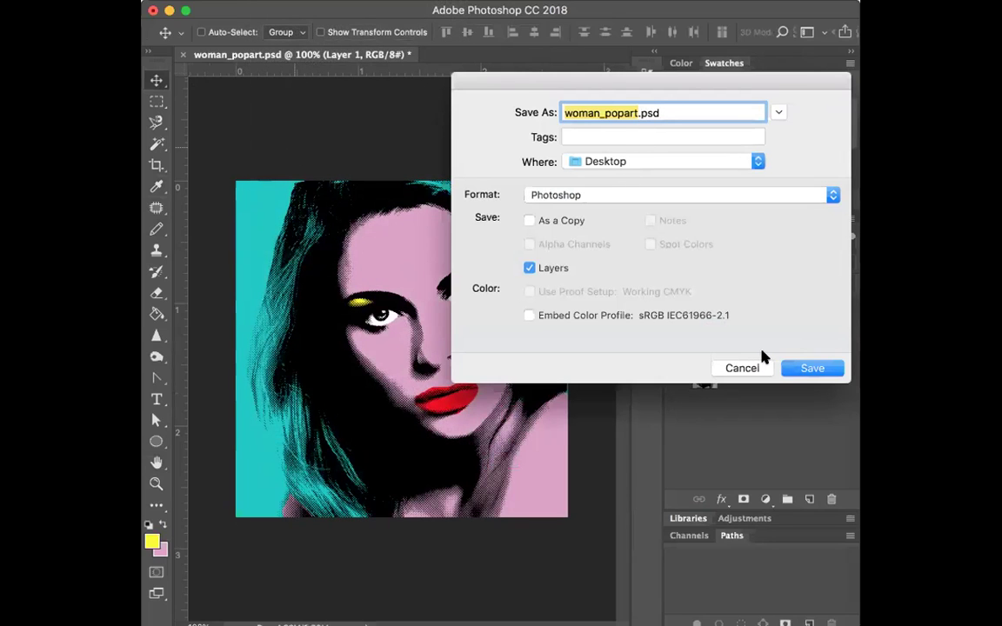
left_click(798, 371)
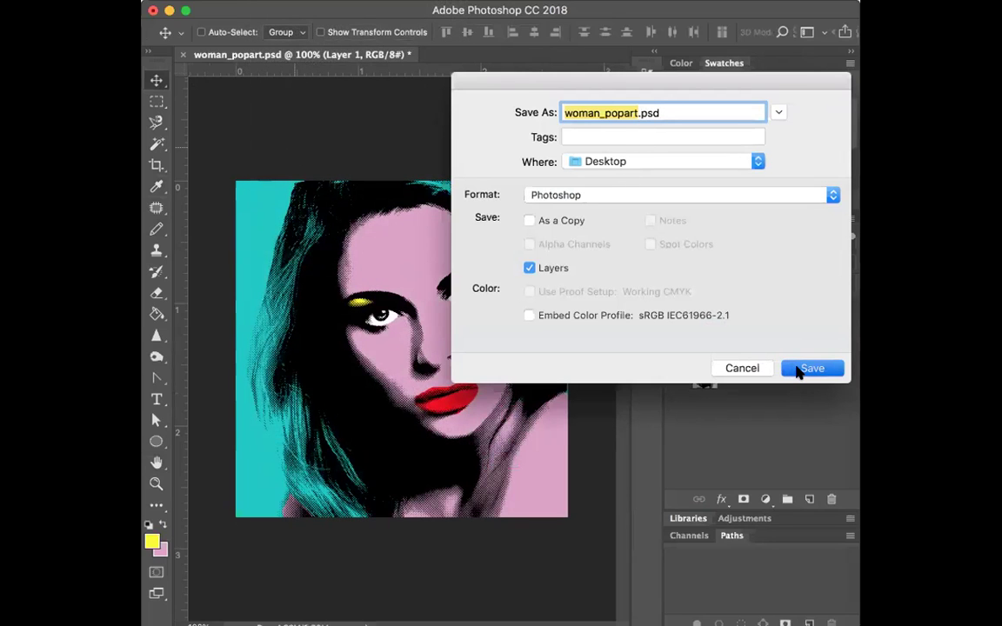
left_click(752, 192)
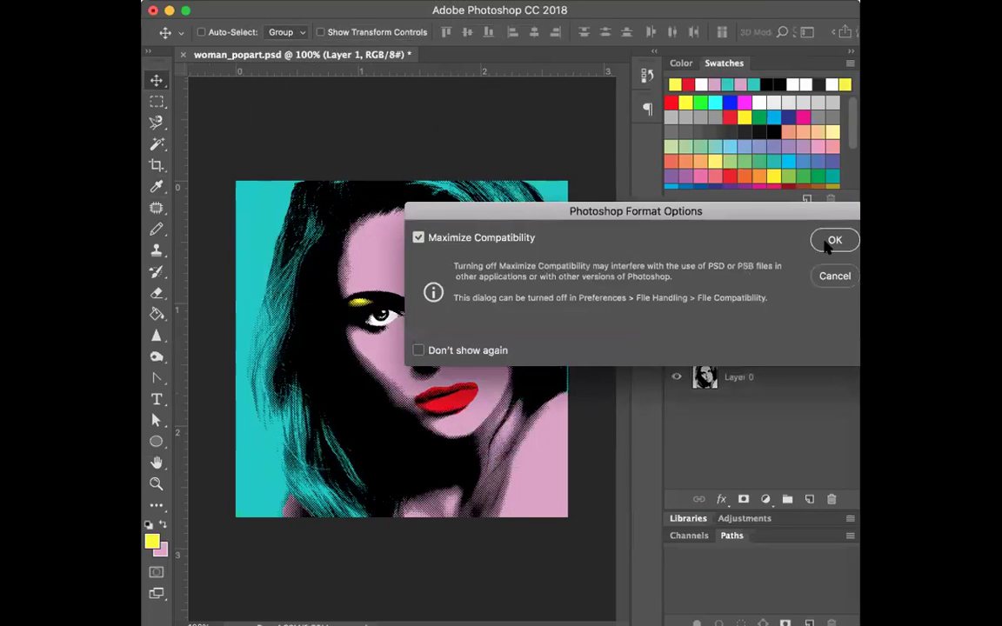
left_click(831, 242)
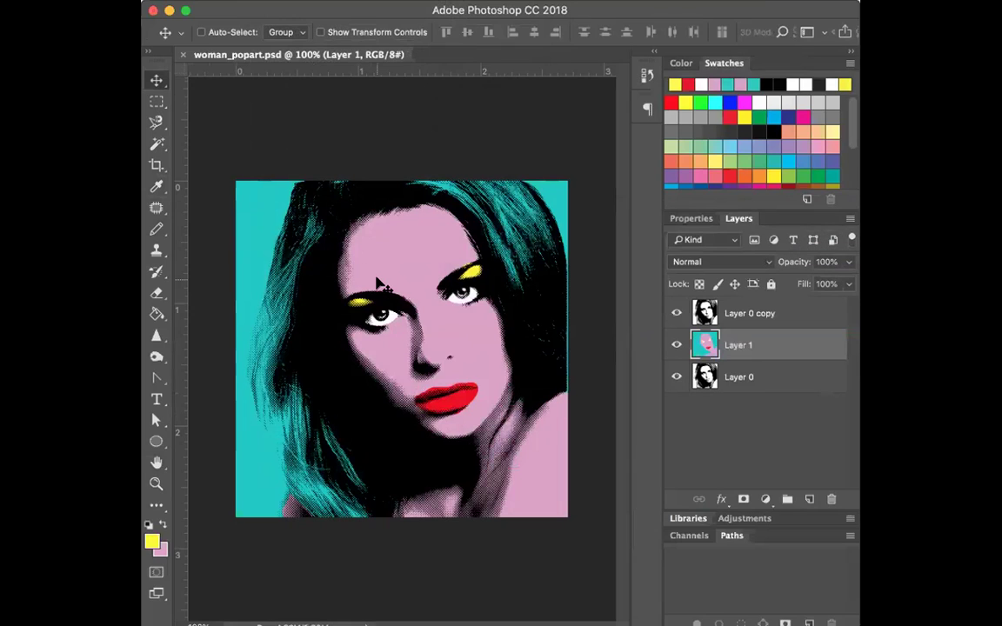
Add a blank layer directly above the teal and pink colour layer, and hide that colour layer.
left_click_drag(789, 344, 810, 496)
left_click_drag(705, 345, 828, 498)
left_click(809, 499)
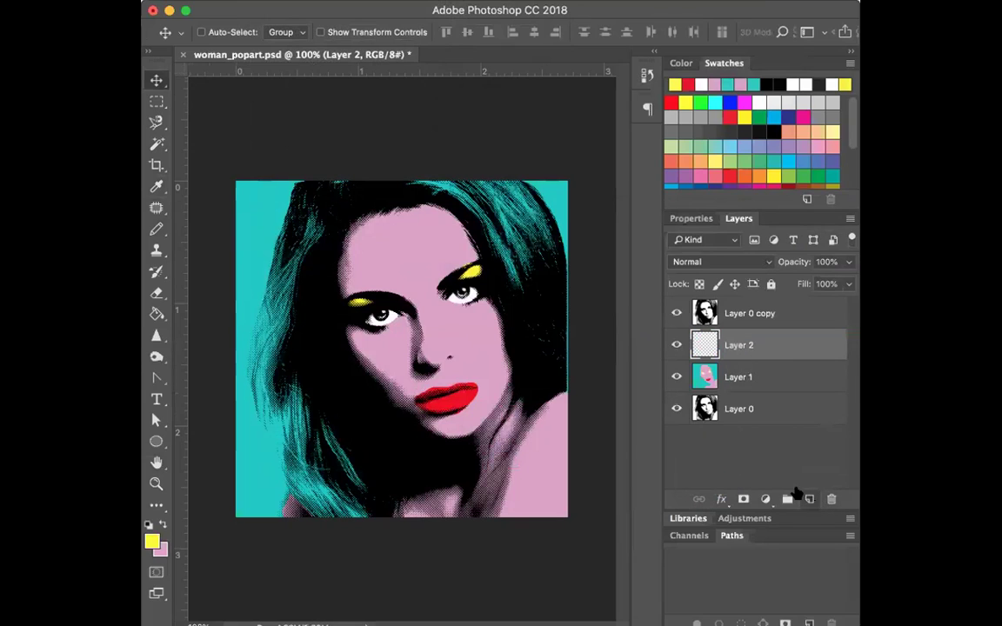
left_click(677, 376)
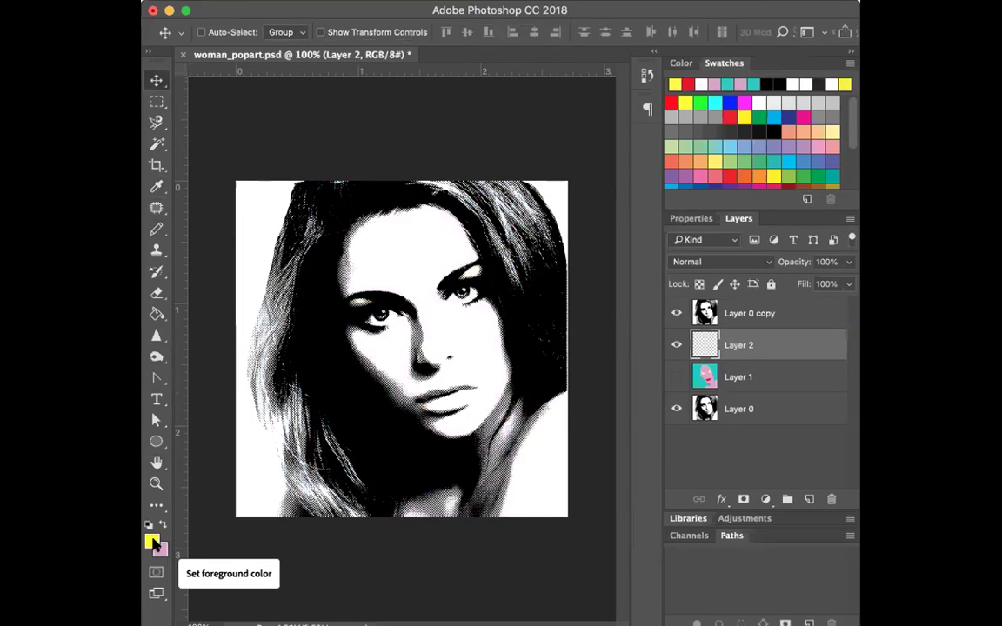
Fill the new blank layer with yellow, and set a bright cyan foreground colour for the Pencil tool.
key("alt+BackSpace")
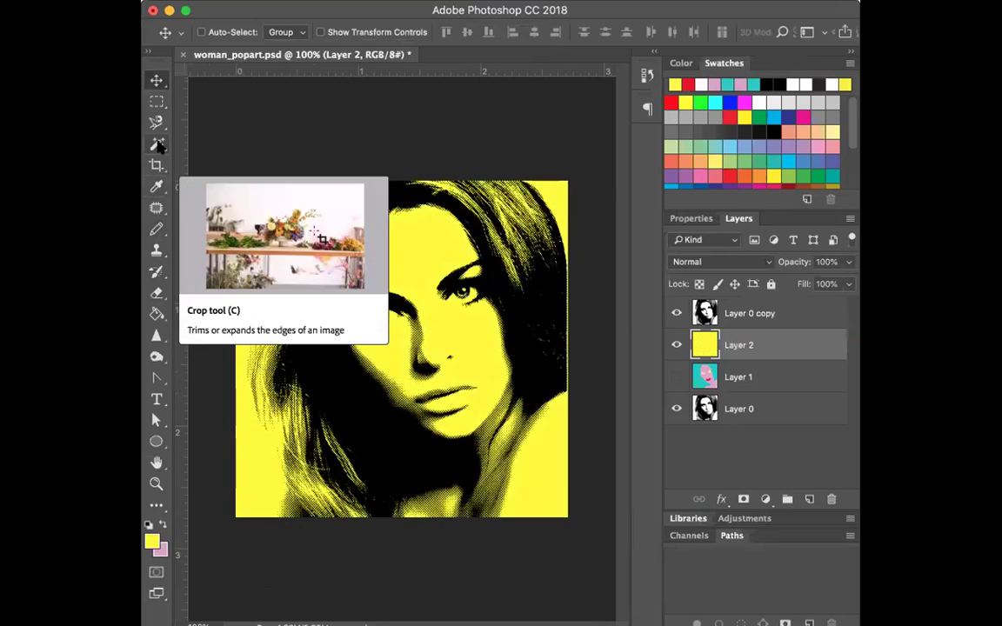
left_click(157, 230)
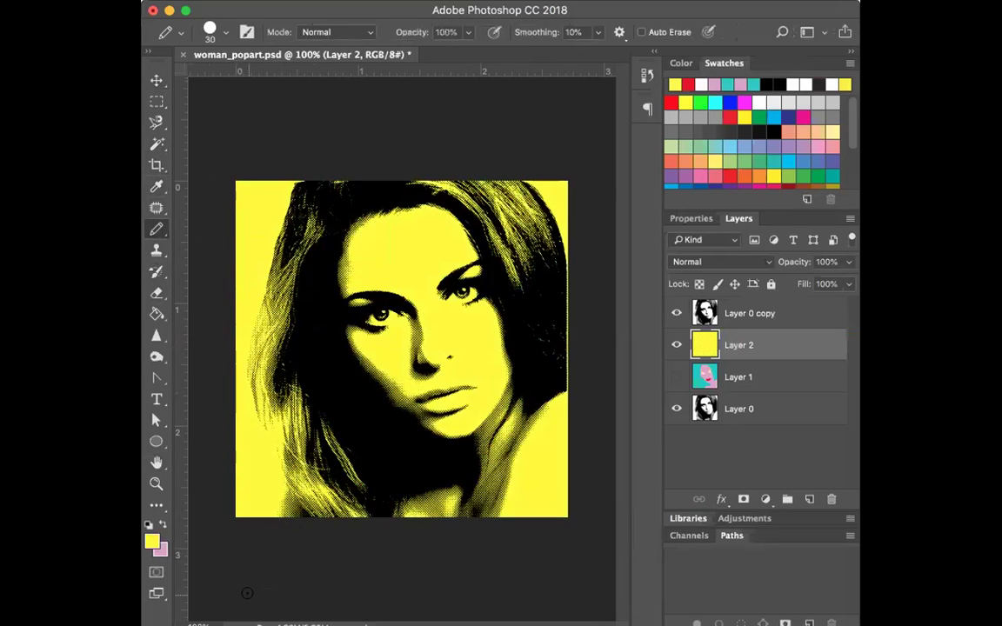
left_click(152, 541)
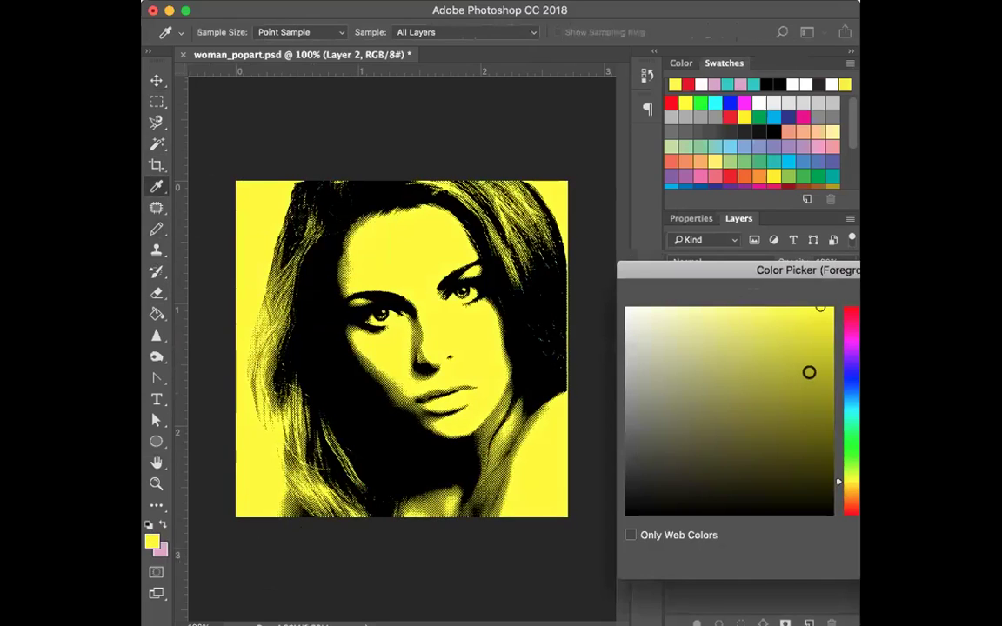
left_click(852, 414)
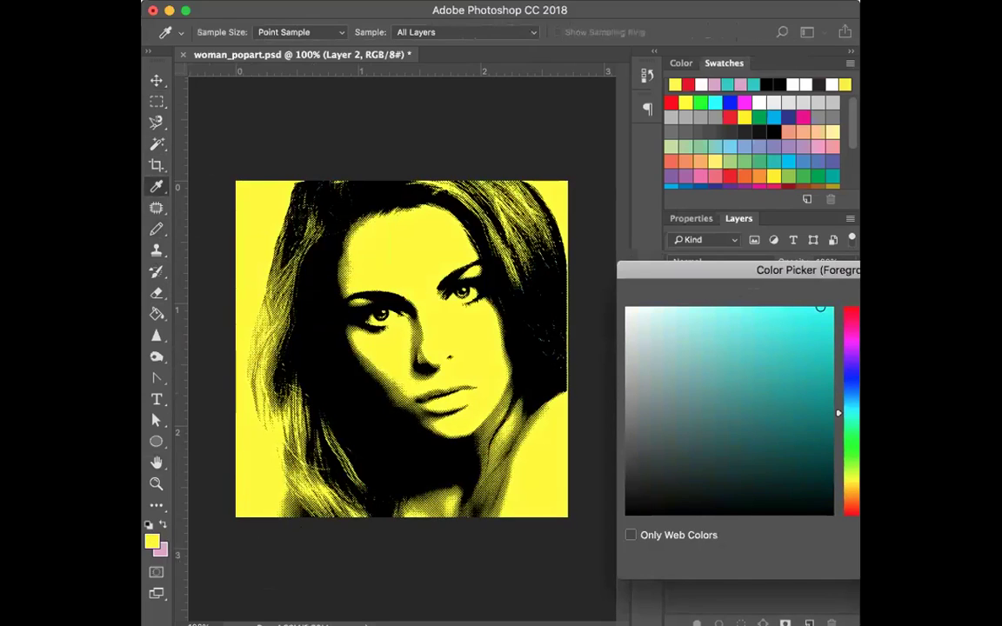
key("Return")
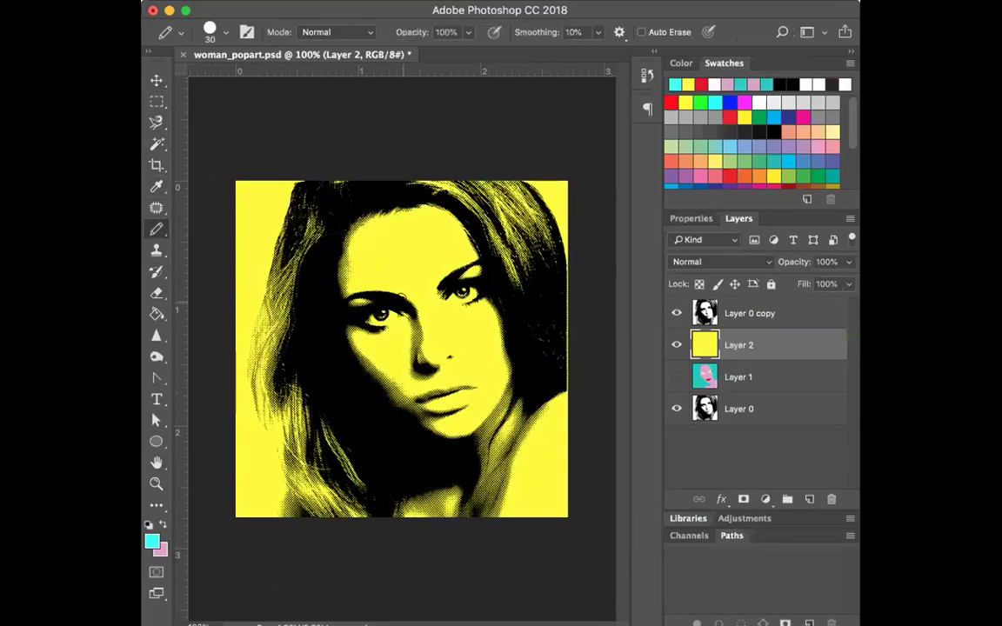
Enlarge the Pencil to size 80 and paint the woman's face, neck and shoulder cyan on the yellow layer.
key("bracketright")
key("bracketright")
key("bracketright")
key("bracketright")
key("bracketright")
mouse_move(401, 294)
left_mouse_down()
mouse_move(357, 239)
mouse_move(359, 322)
mouse_move(379, 366)
mouse_move(426, 407)
mouse_move(474, 398)
mouse_move(496, 456)
mouse_move(444, 447)
left_mouse_up()
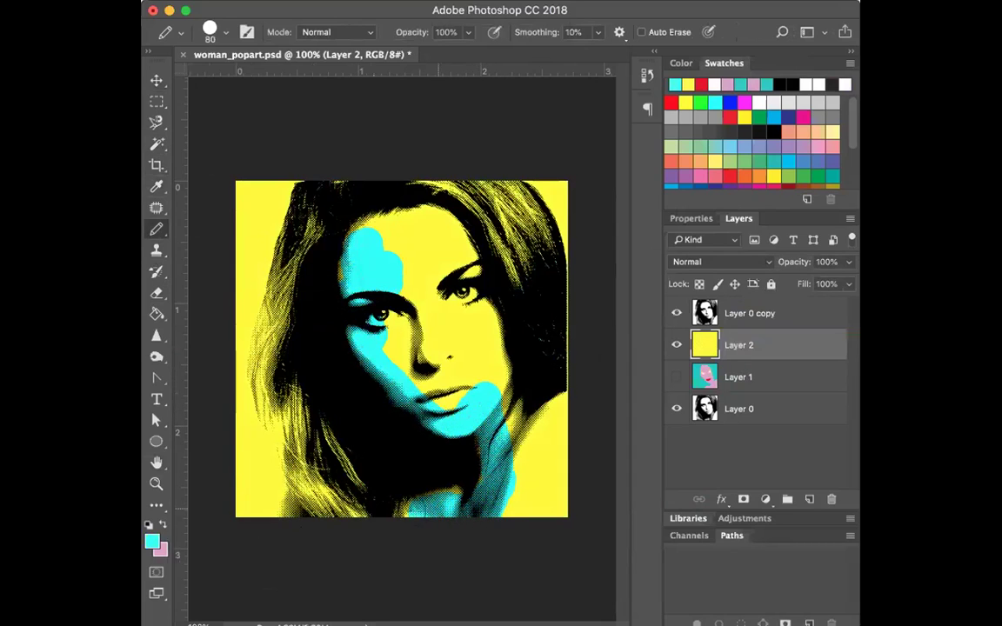
mouse_move(532, 497)
left_mouse_down()
mouse_move(553, 412)
mouse_move(520, 491)
left_mouse_up()
left_click_drag(566, 437, 540, 411)
mouse_move(477, 424)
left_mouse_down()
mouse_move(482, 363)
mouse_move(493, 379)
mouse_move(478, 310)
mouse_move(494, 357)
mouse_move(450, 231)
mouse_move(462, 258)
mouse_move(428, 215)
mouse_move(378, 223)
mouse_move(356, 244)
mouse_move(345, 277)
mouse_move(408, 223)
mouse_move(379, 281)
mouse_move(434, 225)
mouse_move(396, 318)
mouse_move(404, 269)
mouse_move(406, 324)
mouse_move(414, 311)
mouse_move(401, 350)
mouse_move(402, 336)
mouse_move(431, 324)
mouse_move(449, 373)
mouse_move(447, 268)
mouse_move(464, 323)
left_mouse_up()
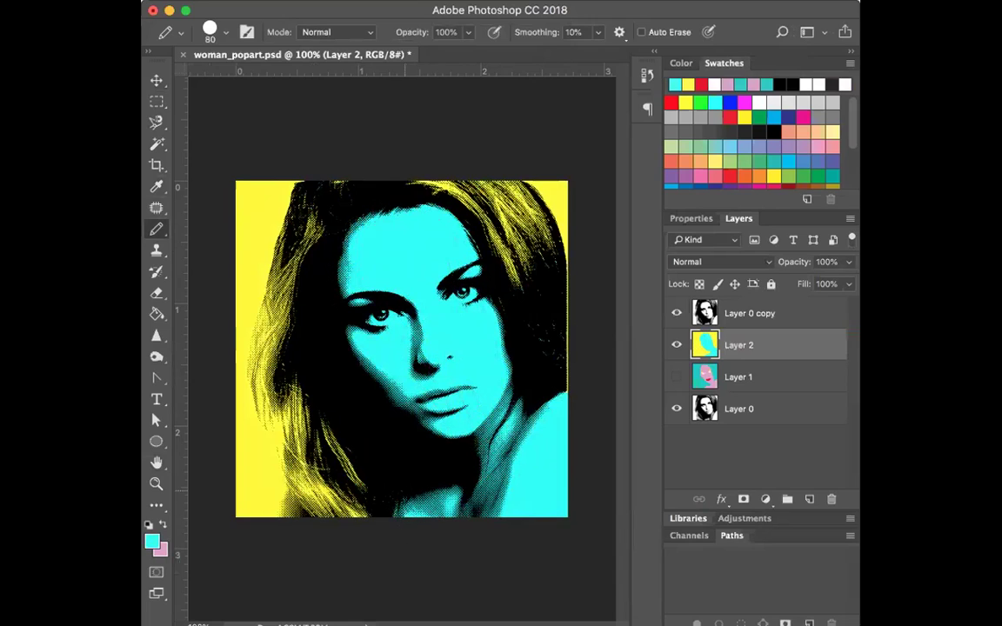
Reduce the Pencil to size 45 and paint the small skin area at the portrait's lower-left edge cyan.
key("bracketleft")
key("bracketleft")
key("bracketleft")
key("bracketleft")
key("bracketleft")
key("bracketleft")
key("bracketleft")
left_click_drag(286, 494, 307, 518)
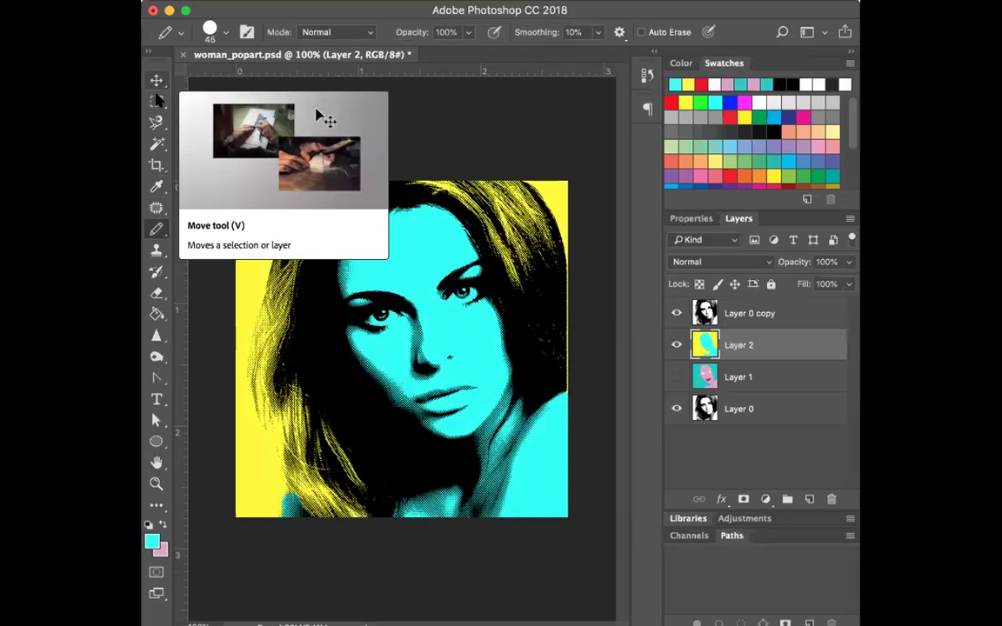
Change the foreground colour to white through the Color Picker.
left_click(153, 541)
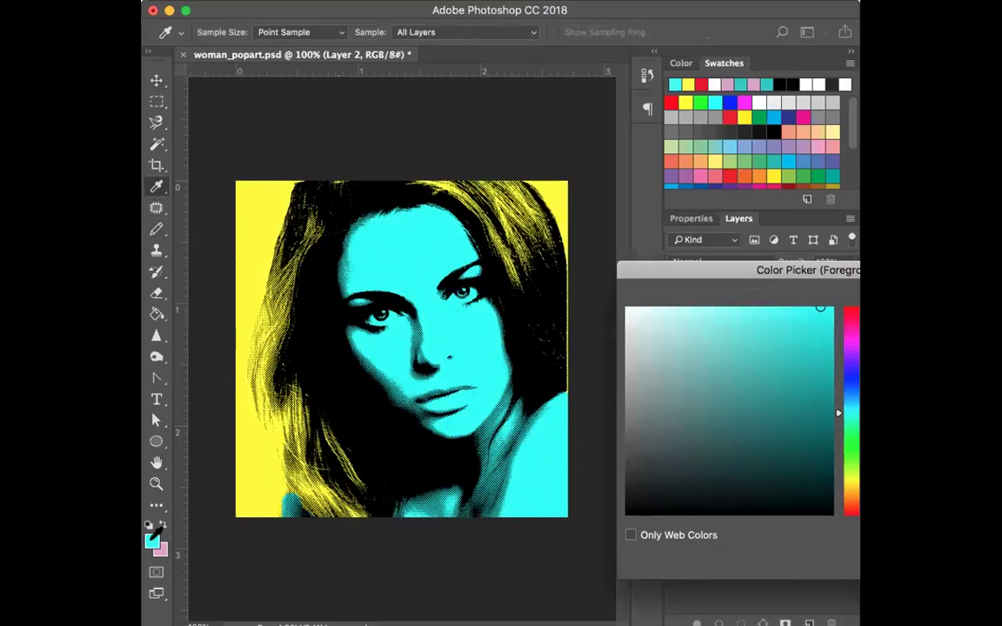
key("Escape")
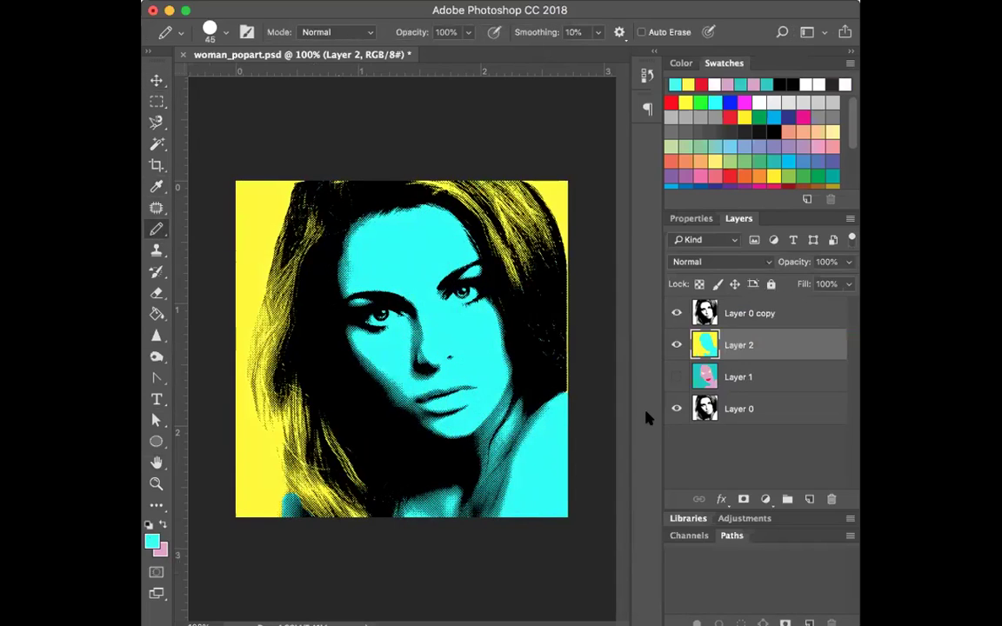
key("x")
key("x")
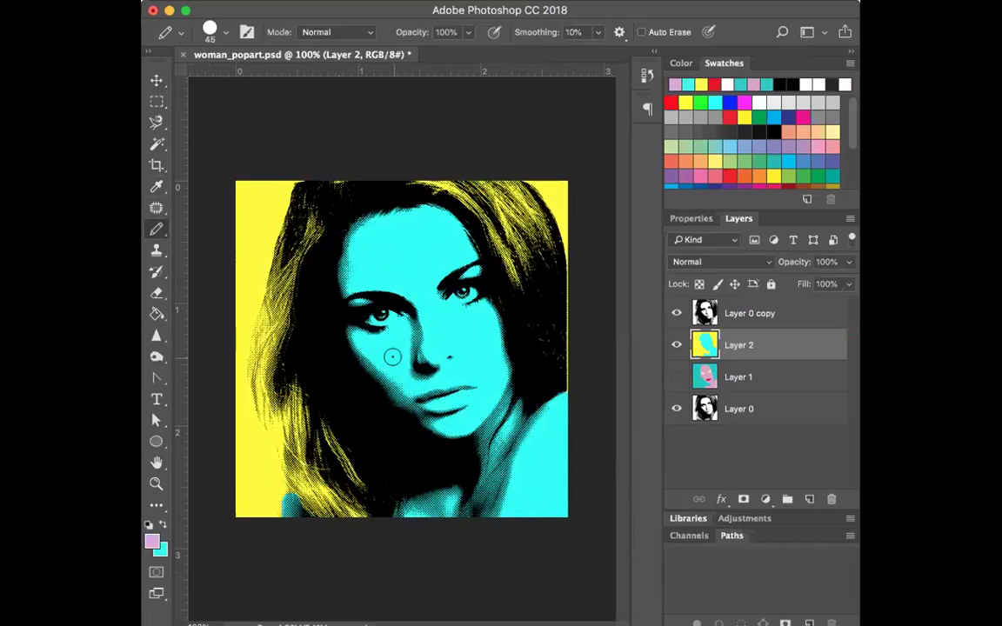
left_click(153, 542)
left_click(627, 311)
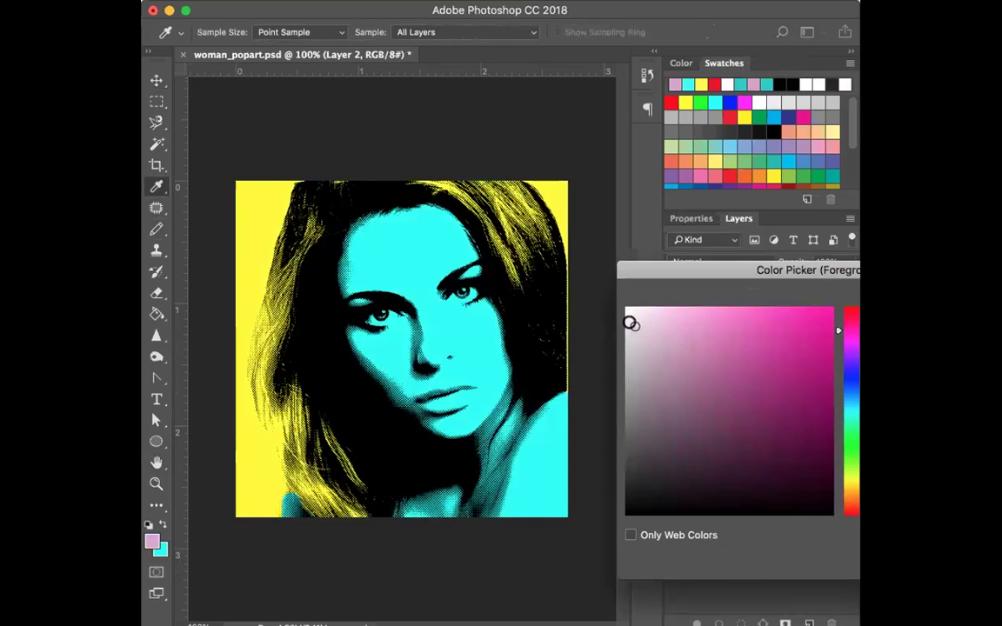
key("Return")
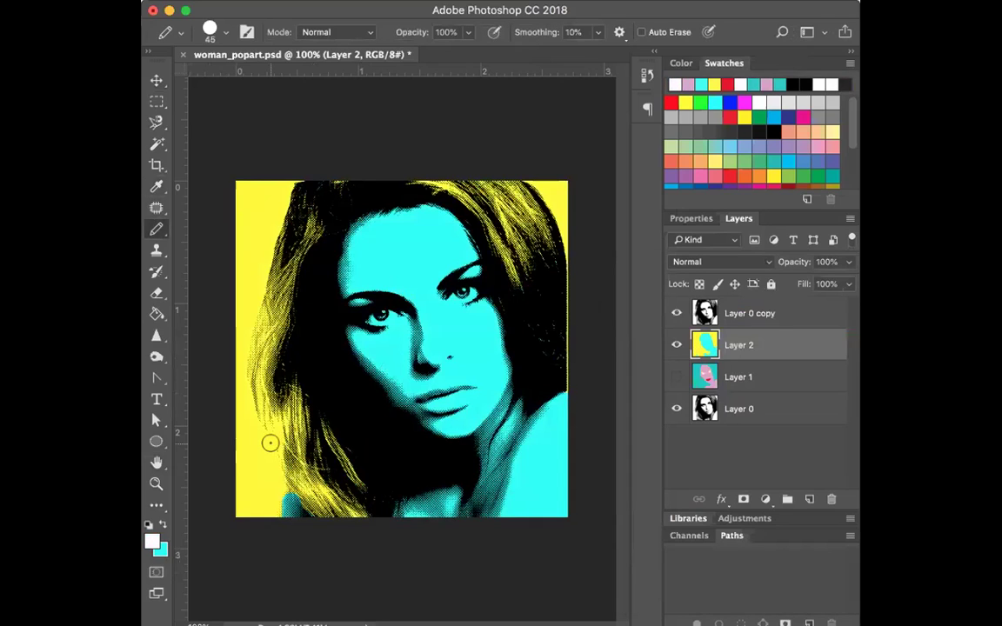
Reset to the default colours with white in the foreground, reduce the Pencil to size 25 and paint both eyes white.
key("d")
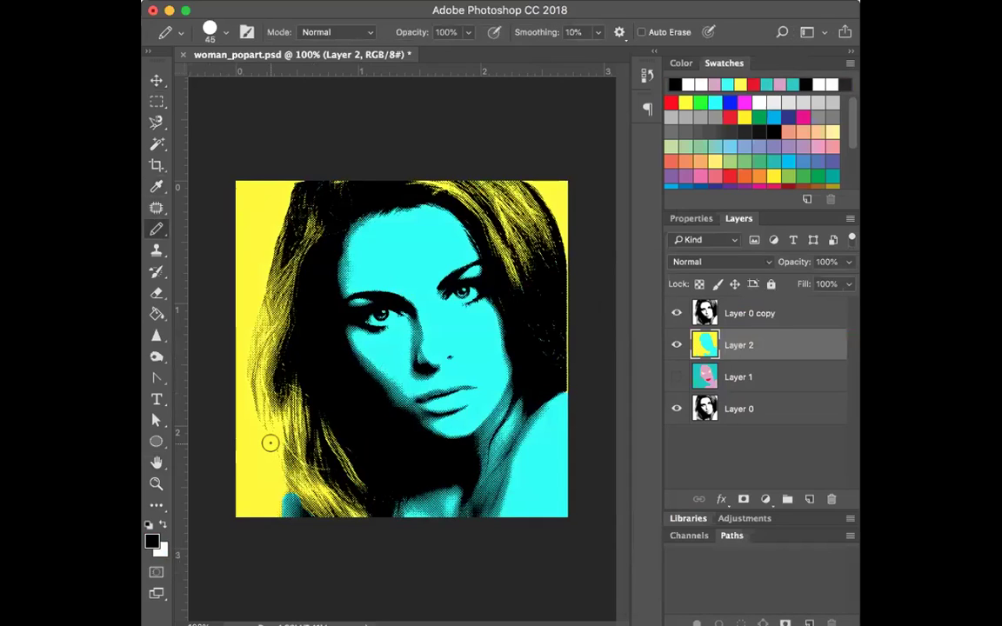
left_click(161, 524)
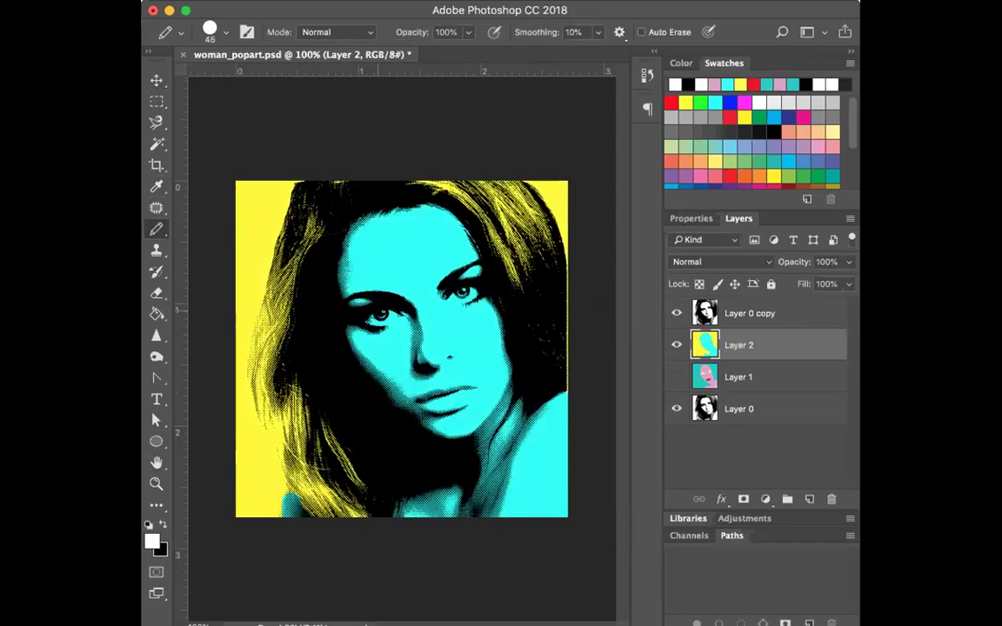
key("bracketleft")
left_click(380, 319)
left_click(467, 294)
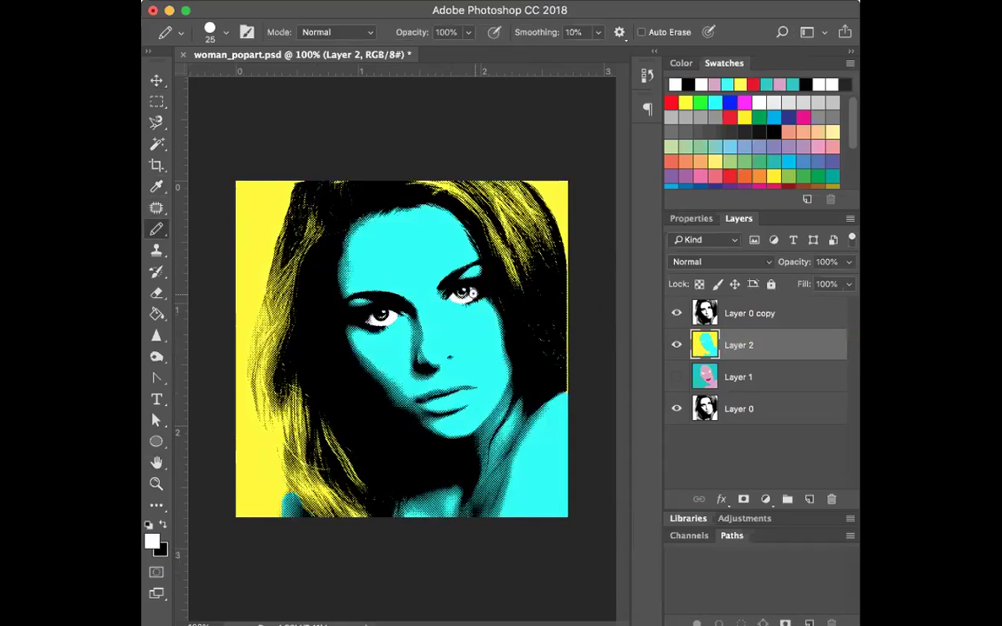
Set a vivid purple foreground colour and paint the woman's lips with the Pencil on Layer 2.
left_click(152, 540)
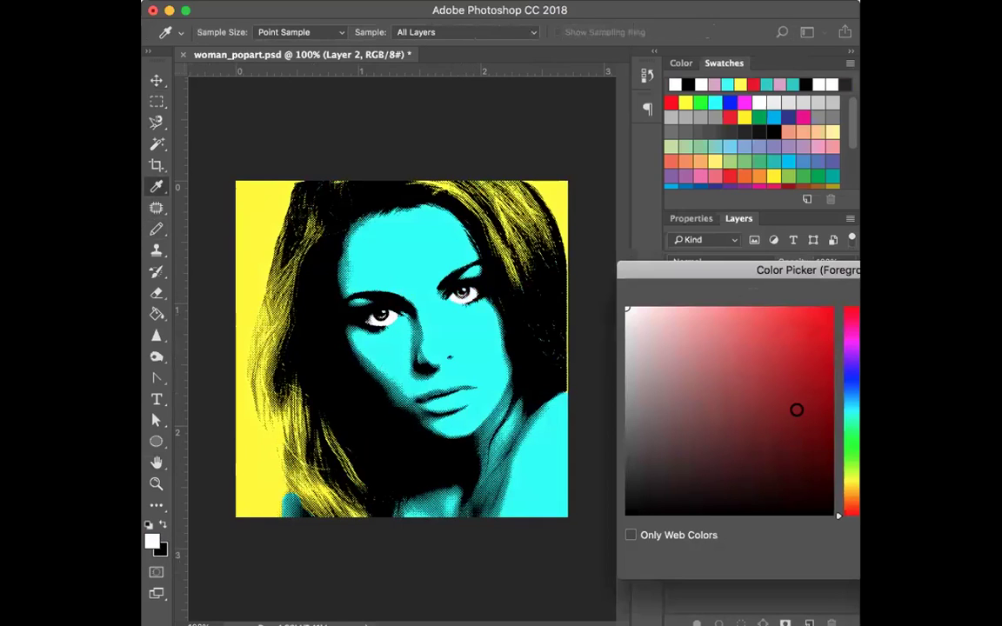
left_click_drag(854, 470, 855, 355)
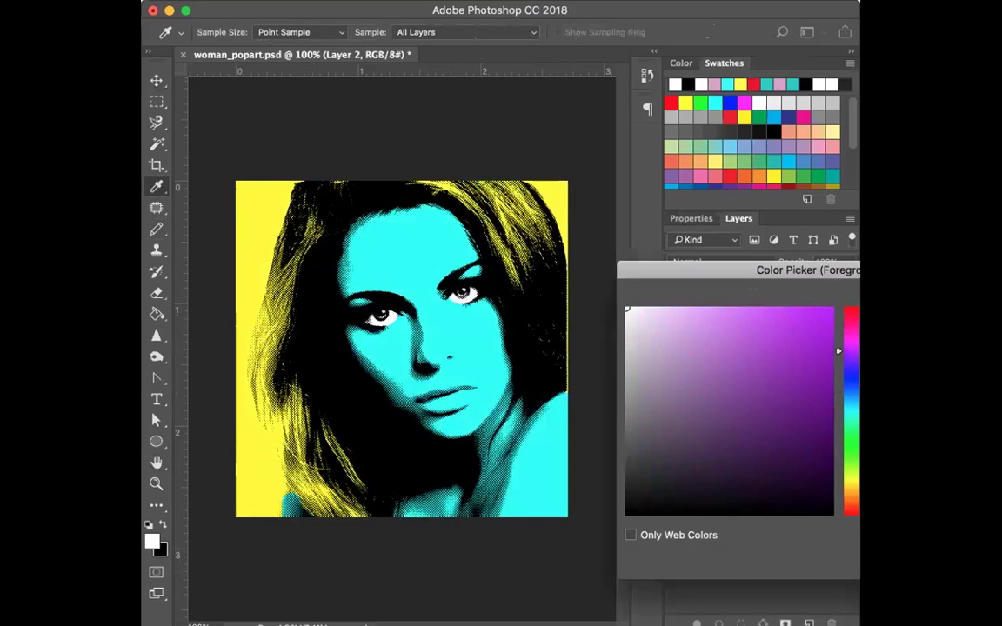
left_click(829, 310)
key("Return")
key("b")
mouse_move(414, 397)
left_mouse_down()
mouse_move(453, 389)
mouse_move(383, 402)
mouse_move(463, 399)
mouse_move(445, 399)
left_mouse_up()
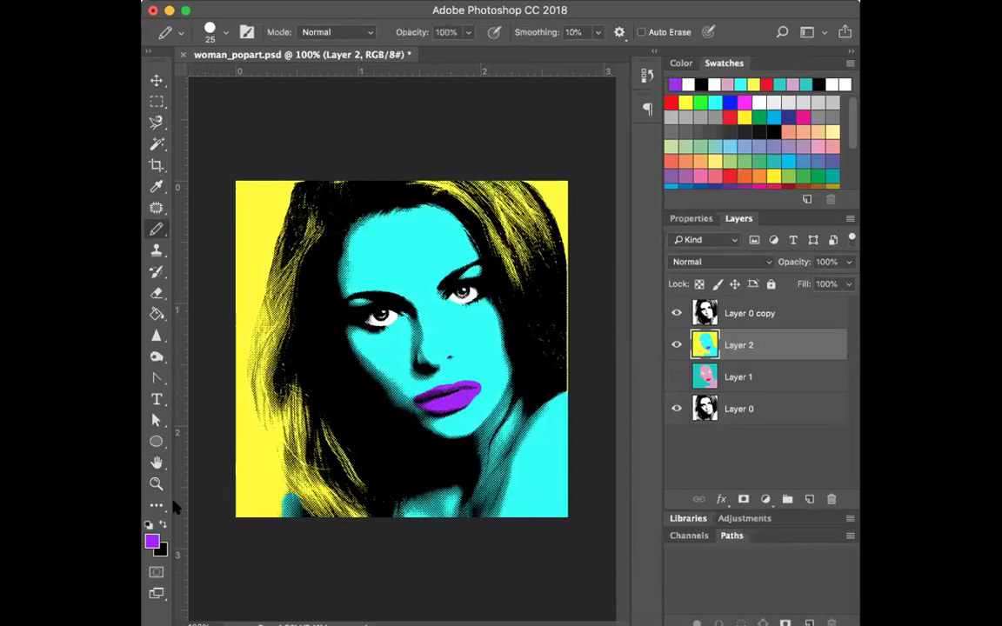
Set a bright magenta foreground colour and paint the eyeshadow above both eyes on Layer 2.
left_click(153, 541)
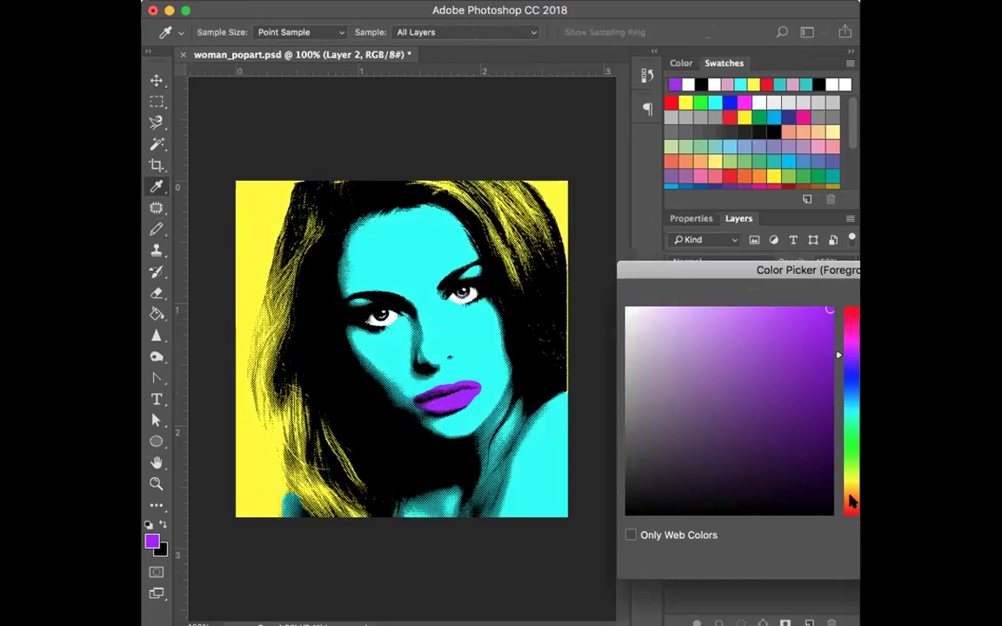
left_click(852, 327)
key("Return")
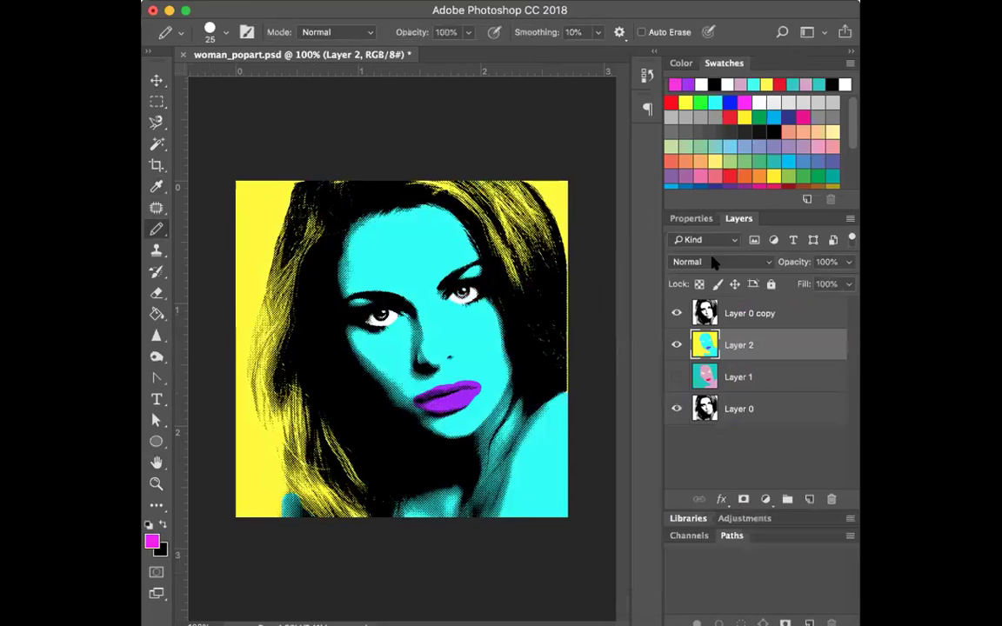
left_click_drag(461, 277, 480, 268)
left_click(157, 80)
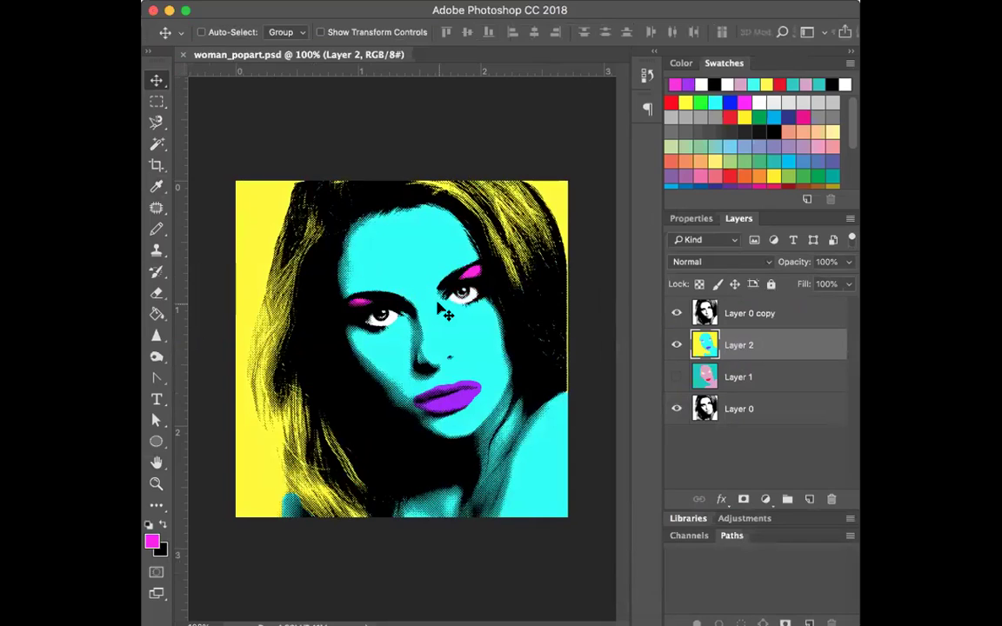
Hide Layer 2, add a blank layer directly above it and fill the new layer with magenta.
left_click(677, 346)
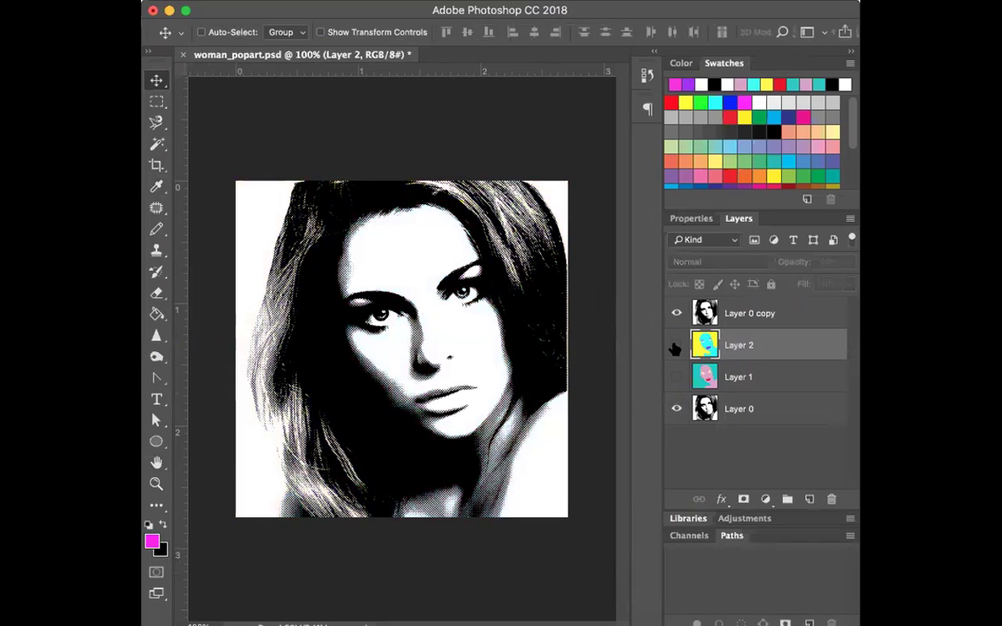
left_click(809, 499)
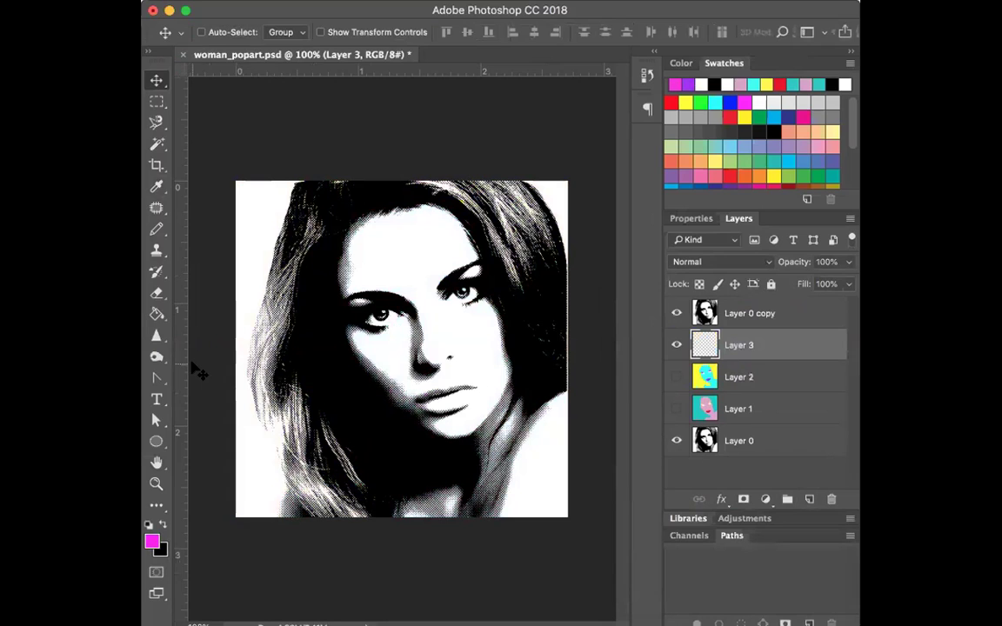
key("alt+BackSpace")
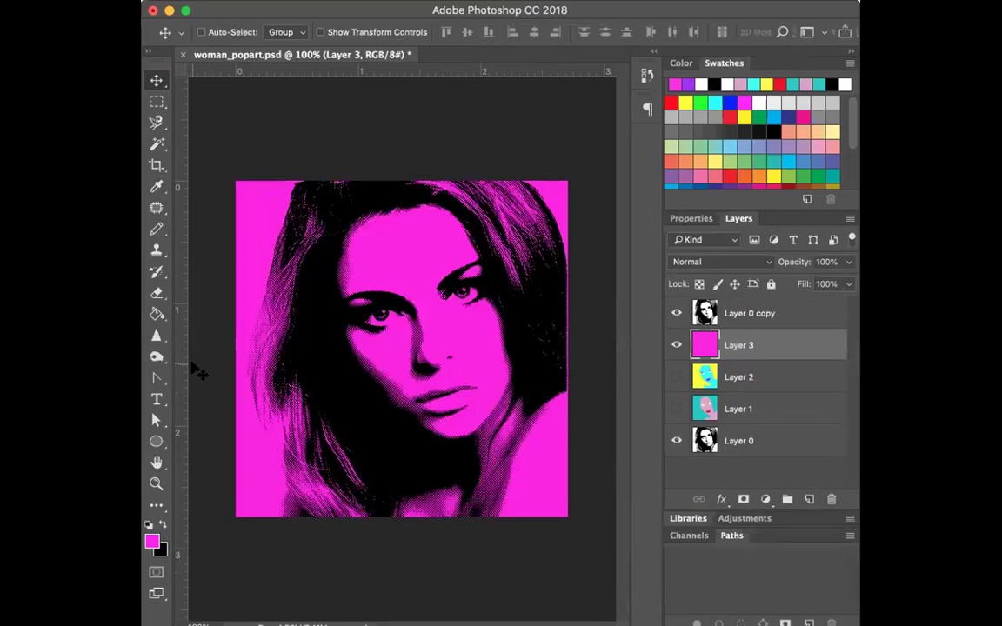
Set a lemon-yellow foreground colour, enlarge the Pencil to size 70 and paint the face, neck and shoulder on the magenta layer.
left_click(157, 229)
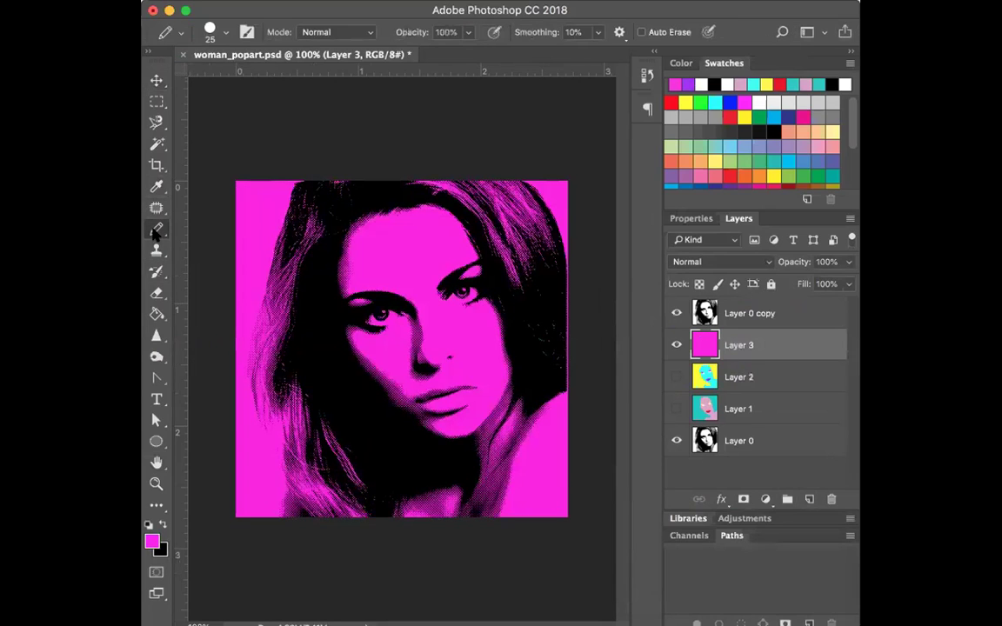
left_click(152, 540)
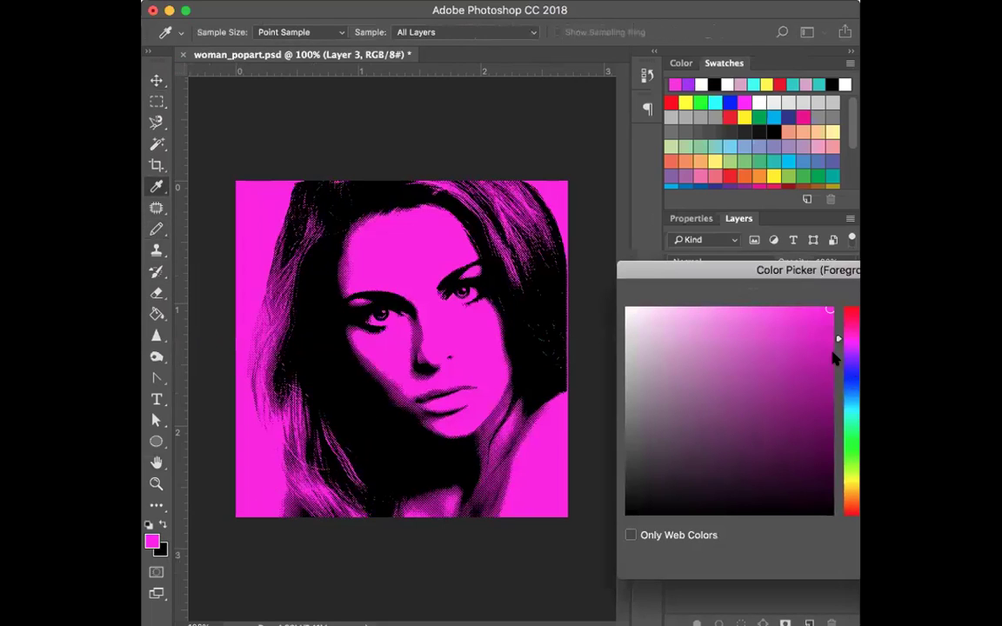
left_click_drag(852, 338, 857, 477)
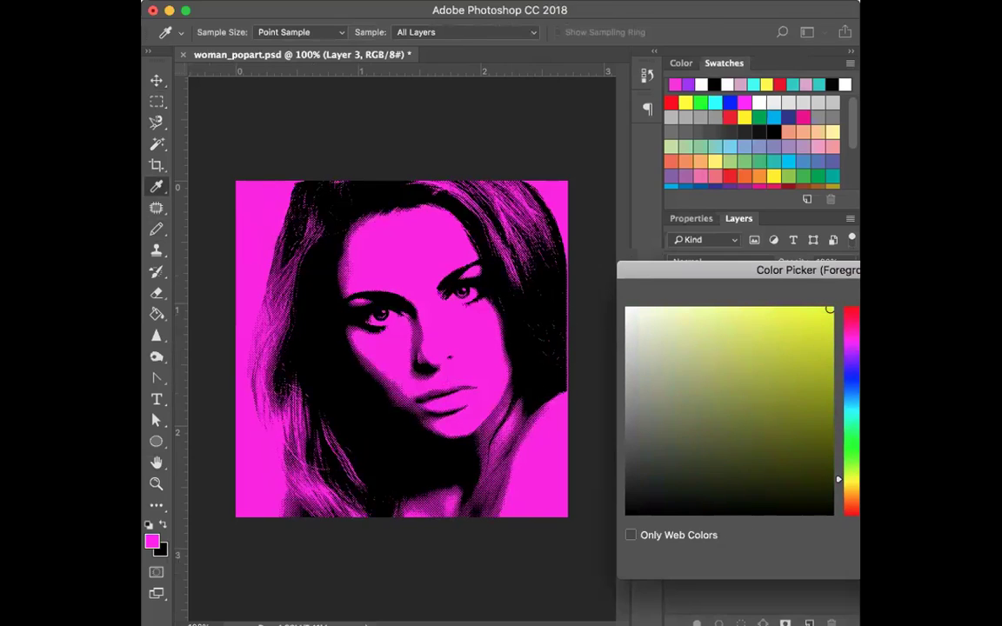
key("Return")
key("bracketright")
key("bracketright")
key("bracketright")
key("bracketright")
key("bracketright")
key("bracketright")
key("bracketright")
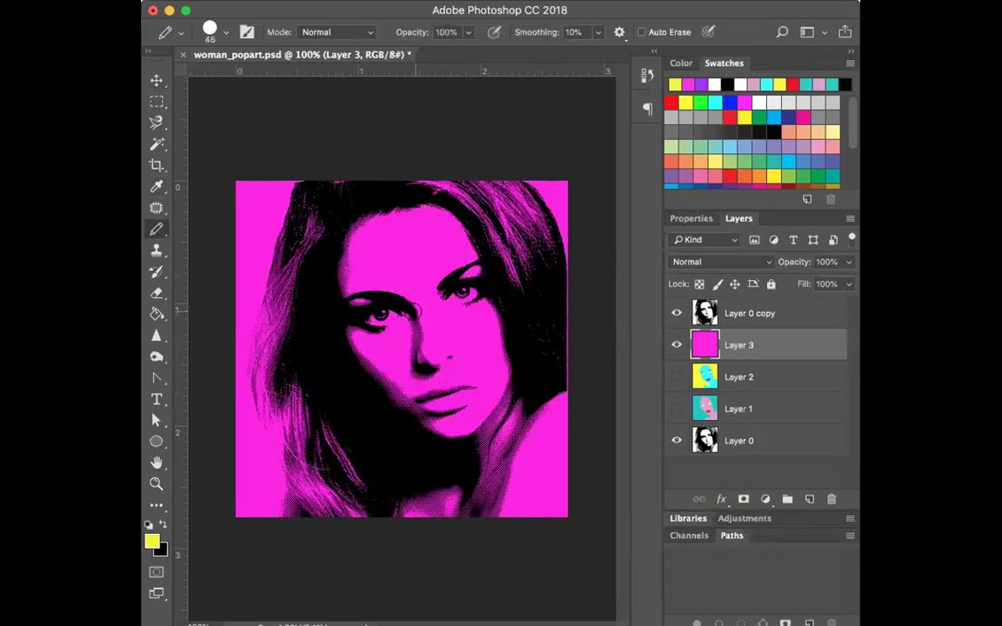
mouse_move(403, 284)
left_mouse_down()
mouse_move(383, 278)
mouse_move(422, 331)
mouse_move(347, 261)
mouse_move(382, 219)
mouse_move(409, 209)
mouse_move(331, 209)
mouse_move(432, 290)
mouse_move(417, 235)
mouse_move(439, 322)
mouse_move(382, 348)
mouse_move(318, 300)
mouse_move(408, 394)
mouse_move(404, 383)
mouse_move(439, 387)
mouse_move(457, 408)
mouse_move(486, 399)
mouse_move(483, 326)
mouse_move(506, 465)
mouse_move(489, 442)
mouse_move(448, 452)
mouse_move(487, 487)
mouse_move(557, 480)
mouse_move(479, 396)
mouse_move(505, 363)
mouse_move(558, 476)
mouse_move(404, 456)
mouse_move(444, 503)
mouse_move(383, 461)
left_mouse_up()
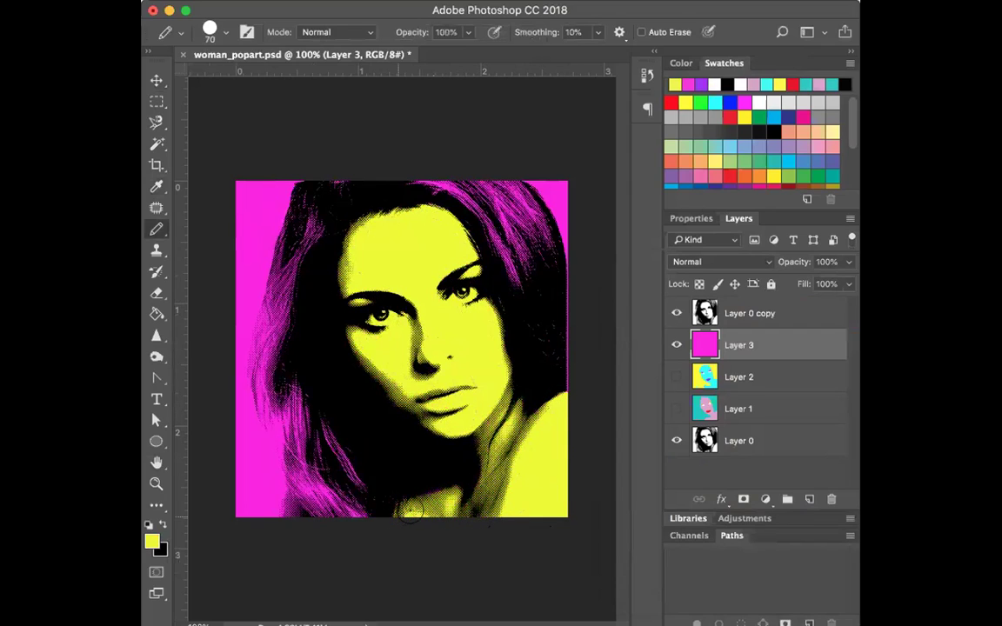
Reduce the Pencil to size 35 and paint the small skin area at the portrait's lower-left edge yellow.
key("bracketleft")
key("bracketleft")
key("bracketleft")
key("bracketleft")
key("bracketleft")
mouse_move(287, 515)
left_mouse_down()
mouse_move(287, 494)
mouse_move(303, 517)
mouse_move(277, 490)
left_mouse_up()
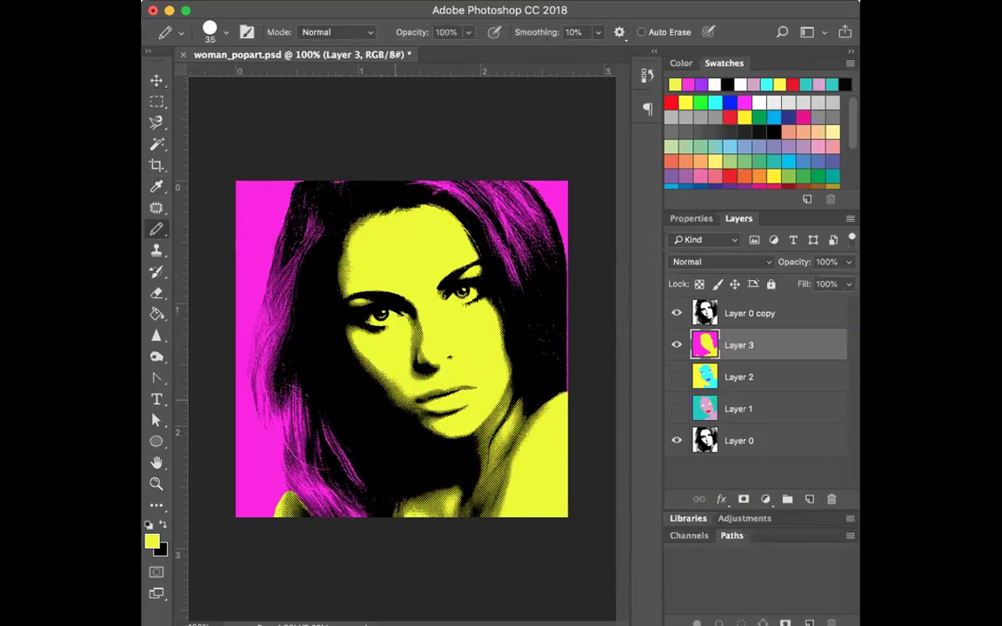
Set a bright blue foreground colour and paint the eyeshadow above both eyes on Layer 3.
left_click(151, 540)
left_click_drag(853, 399, 852, 378)
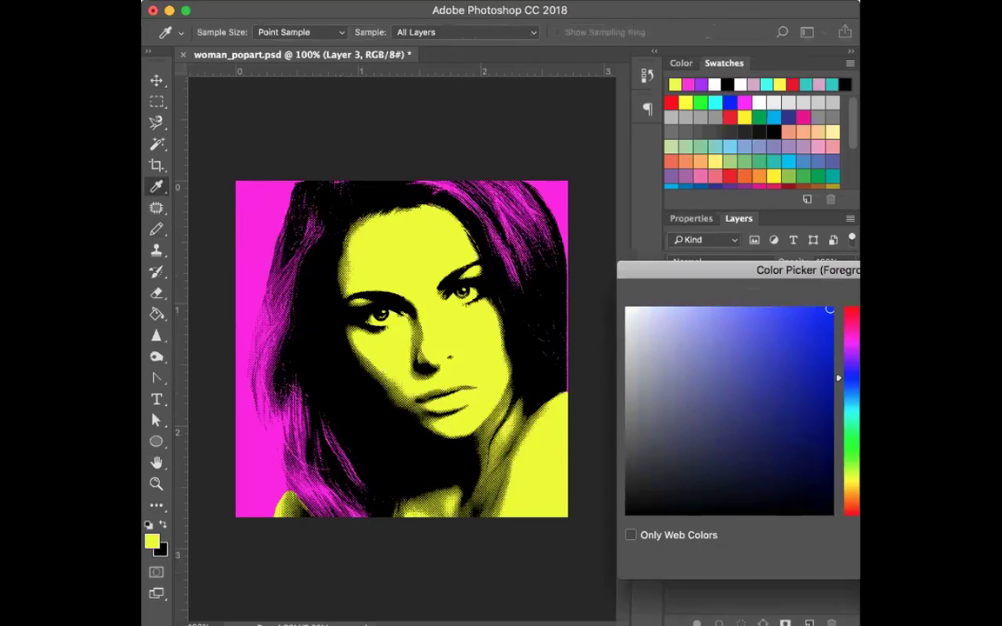
key("Return")
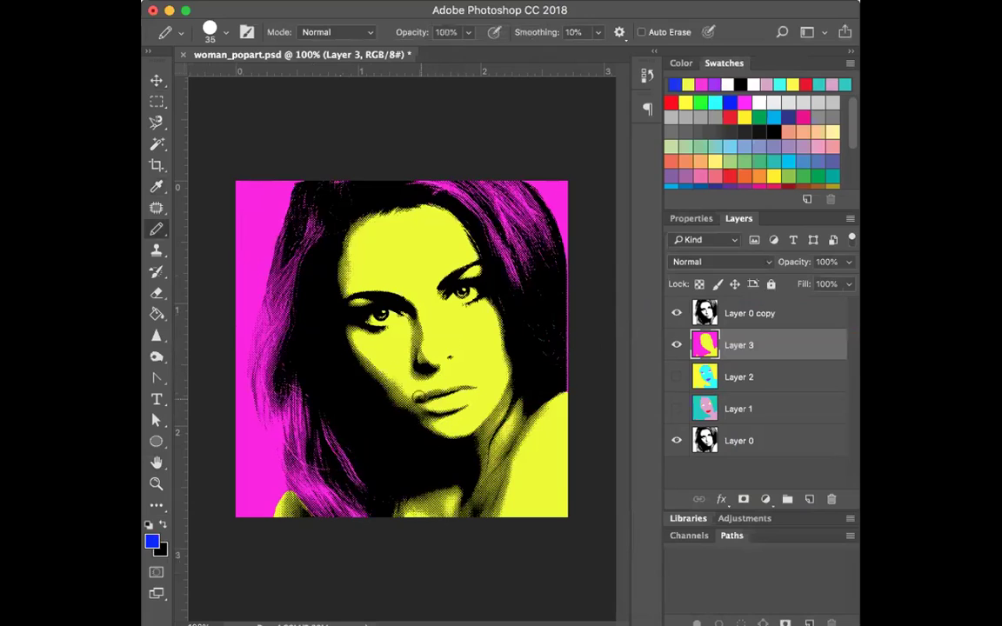
left_click_drag(350, 301, 366, 302)
left_click_drag(465, 277, 479, 270)
Set an orange foreground colour and paint the woman's lips with the Pencil on Layer 3.
left_click(152, 541)
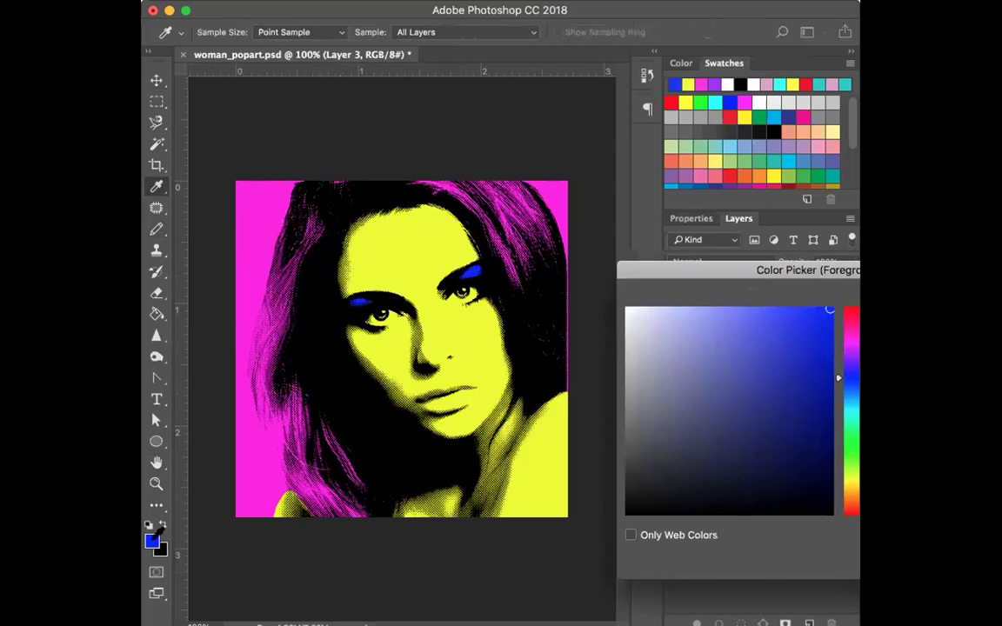
left_click(853, 498)
left_click_drag(853, 500, 852, 503)
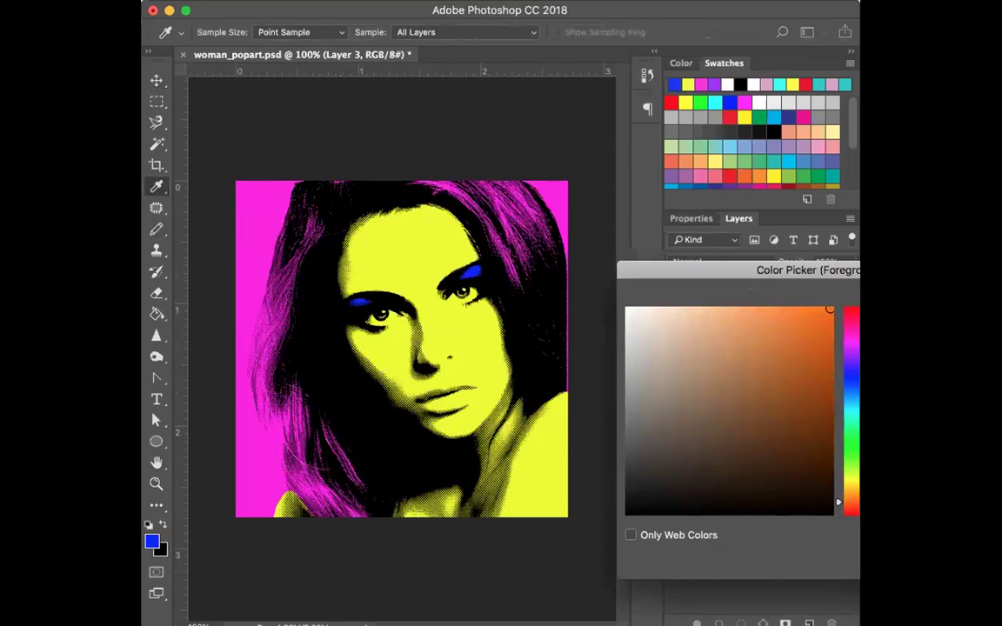
key("Return")
key("b")
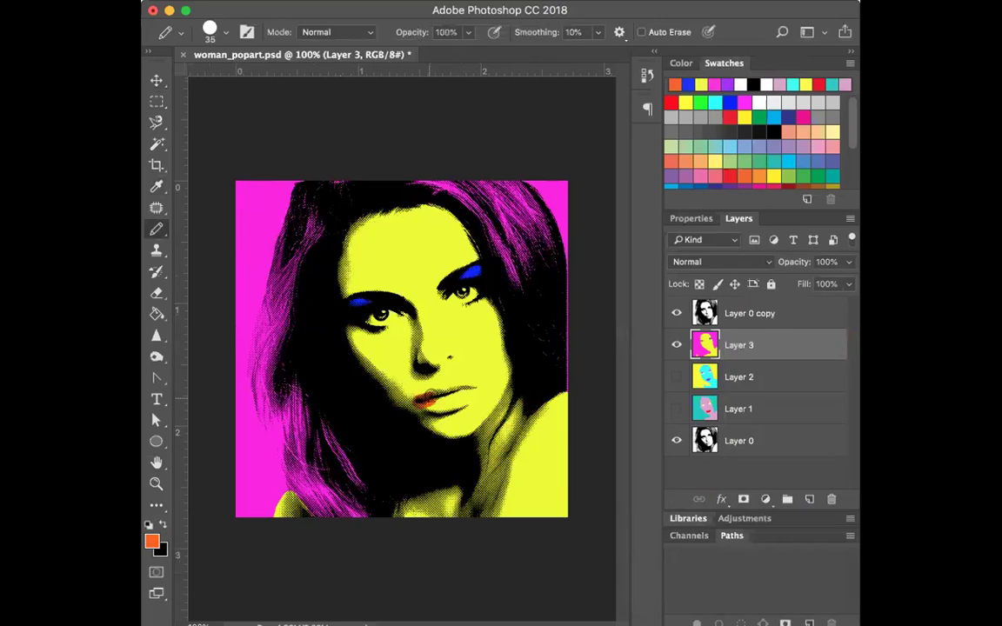
mouse_move(449, 391)
left_mouse_down()
mouse_move(465, 396)
mouse_move(426, 402)
mouse_move(448, 400)
left_mouse_up()
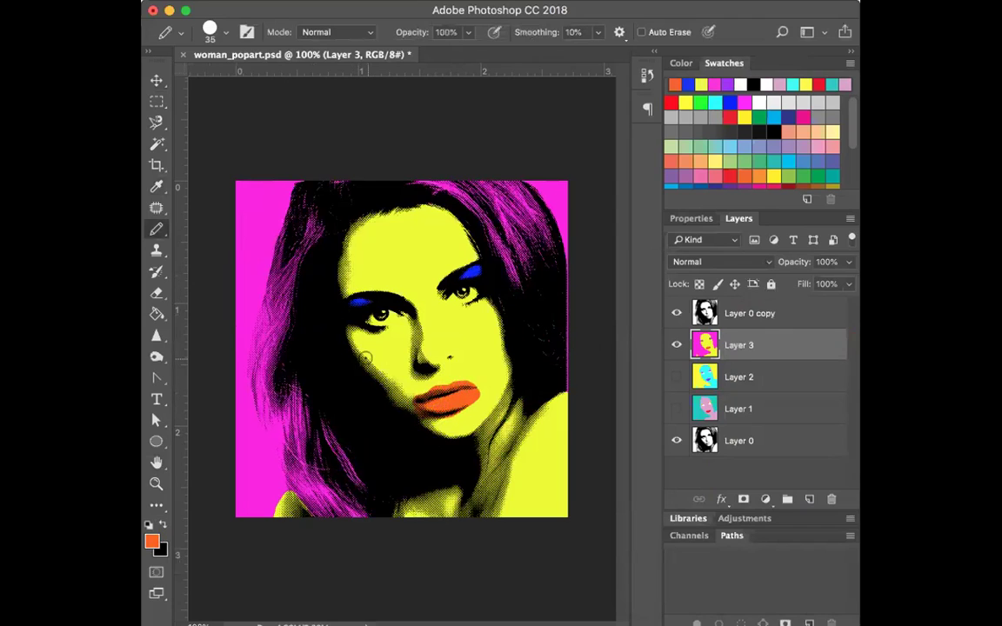
Reset to the default colours with white in the foreground, reduce the Pencil to size 20 and paint the whites of both eyes.
key("d")
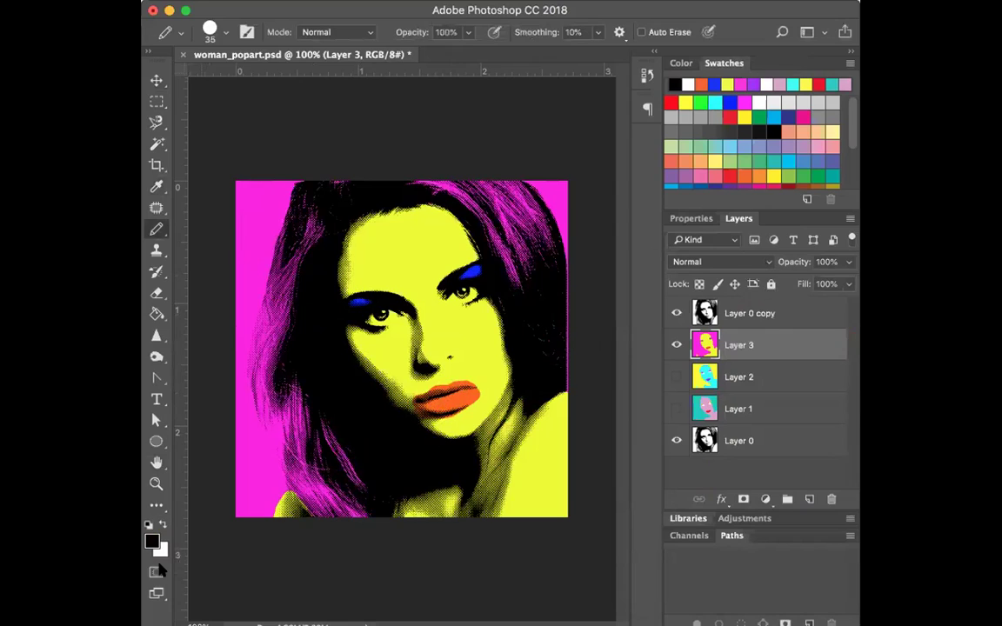
left_click(162, 524)
key("bracketleft")
key("bracketleft")
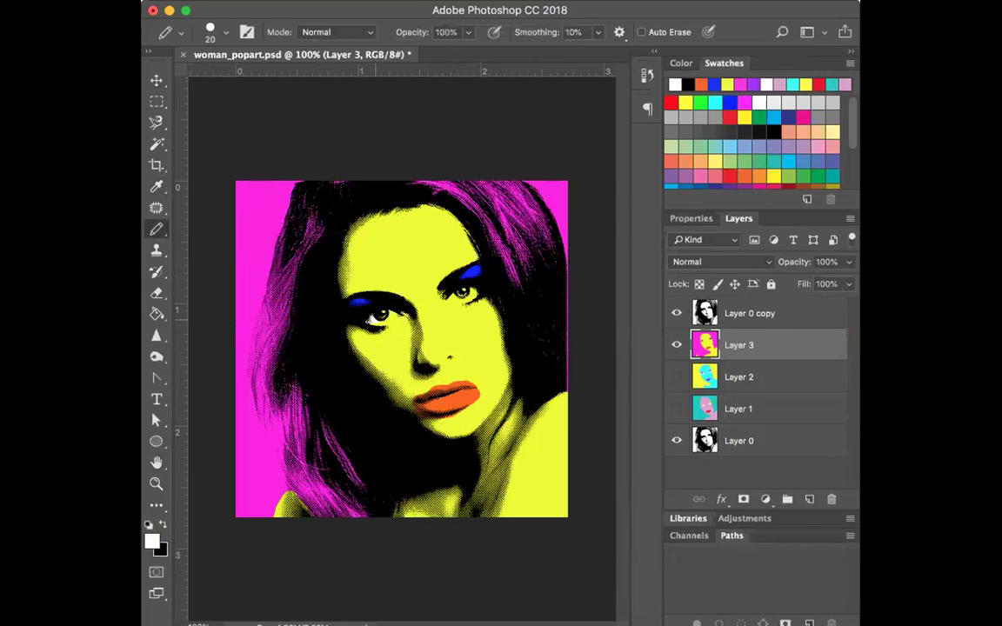
left_click_drag(373, 320, 388, 321)
left_click(157, 79)
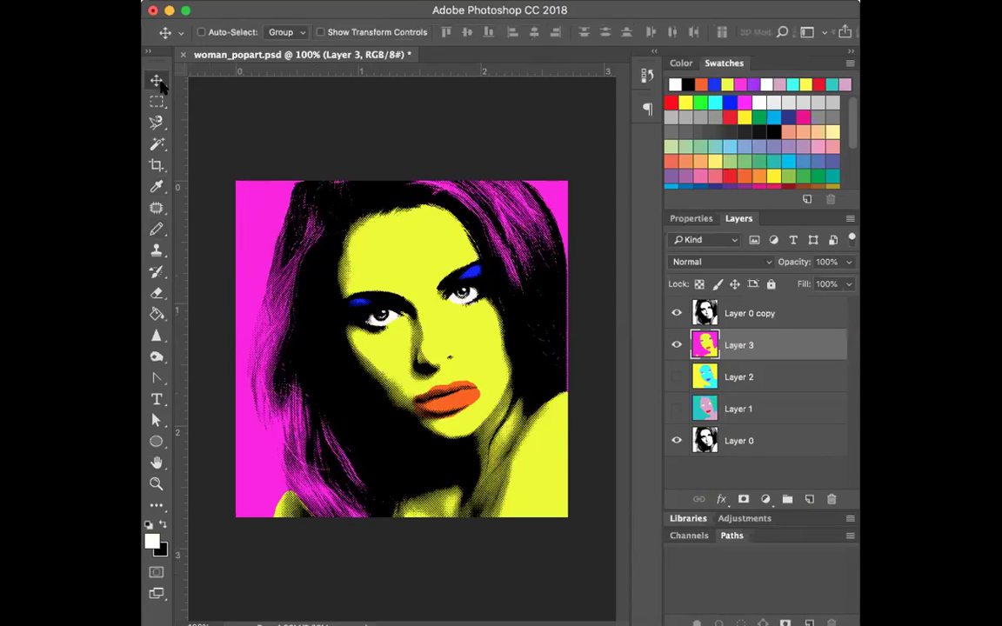
Toggle the colour layers' visibility to compare the schemes, leaving Layers 2 and 3 hidden and the teal and pink Layer 1 shown.
left_click(676, 345)
left_click(677, 376)
left_click(677, 377)
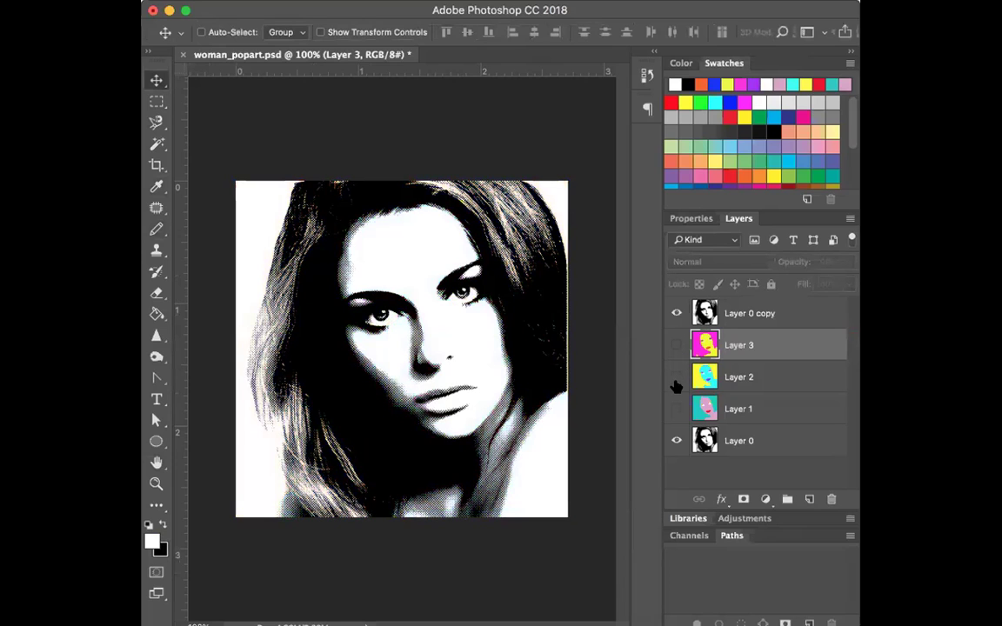
left_click(677, 408)
left_click(677, 408)
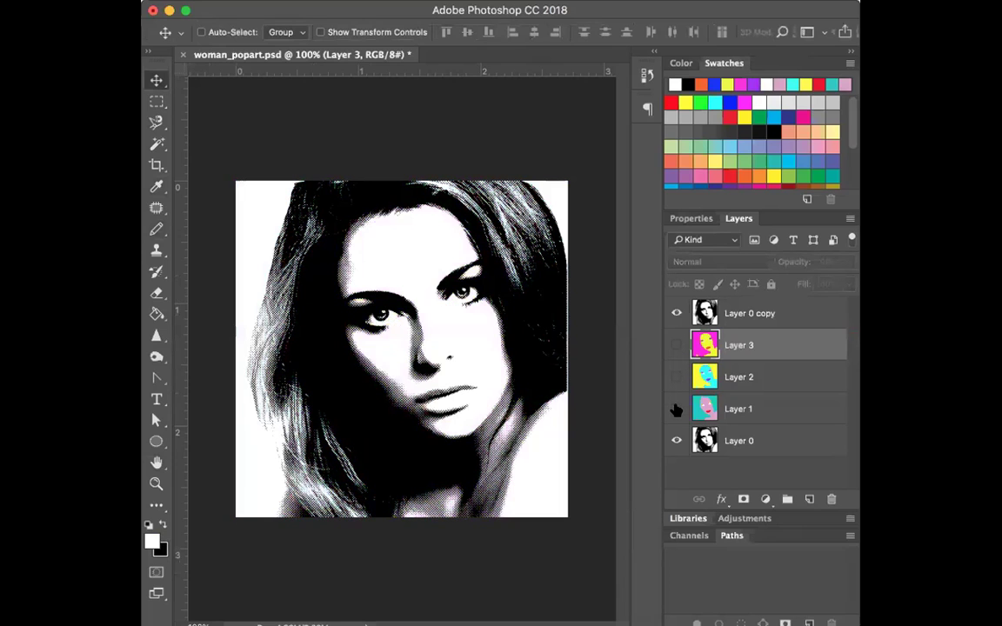
left_click(677, 409)
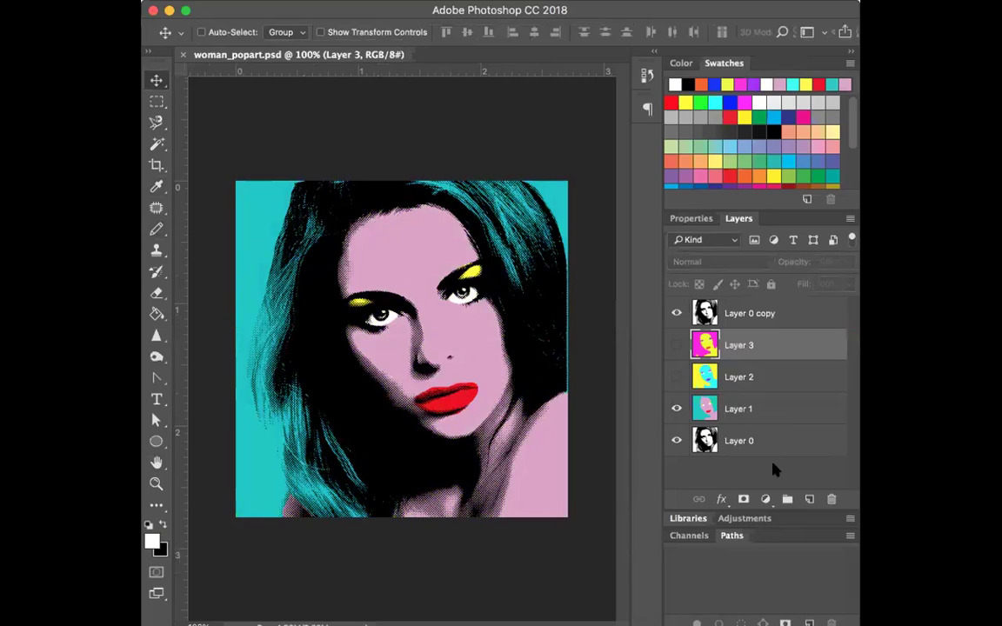
Toggle the visibility of Layer 3 and Layer 2 in turn to compare their colour schemes with Layer 1.
left_click(677, 346)
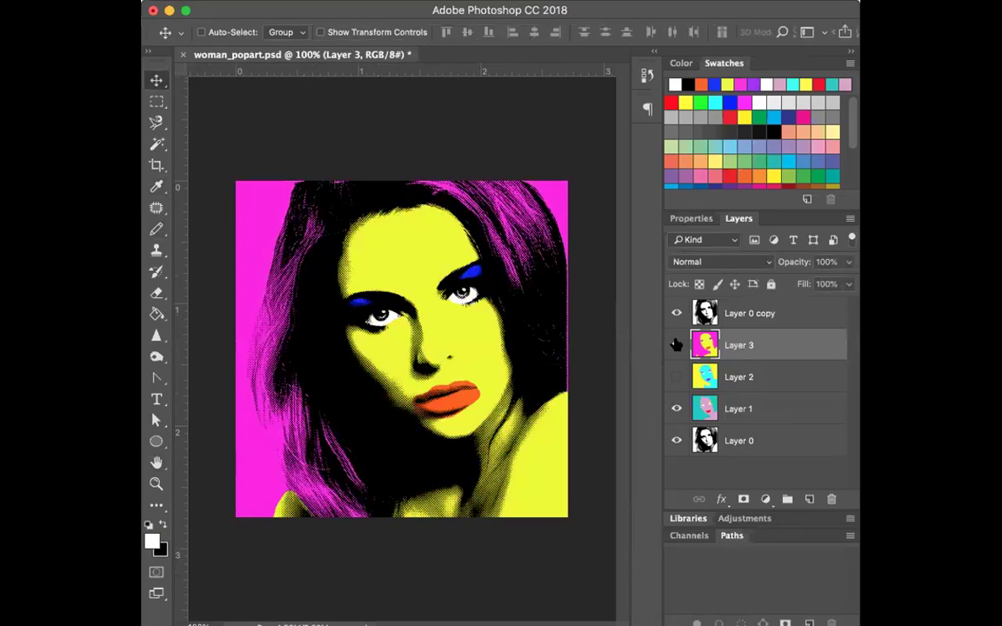
left_click(676, 345)
left_click(676, 376)
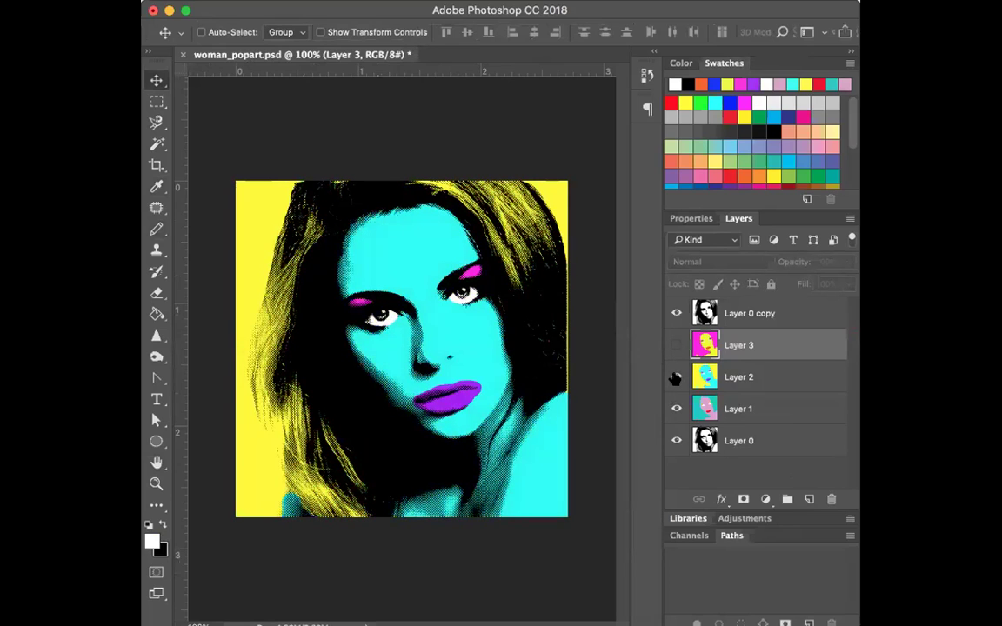
left_click(676, 378)
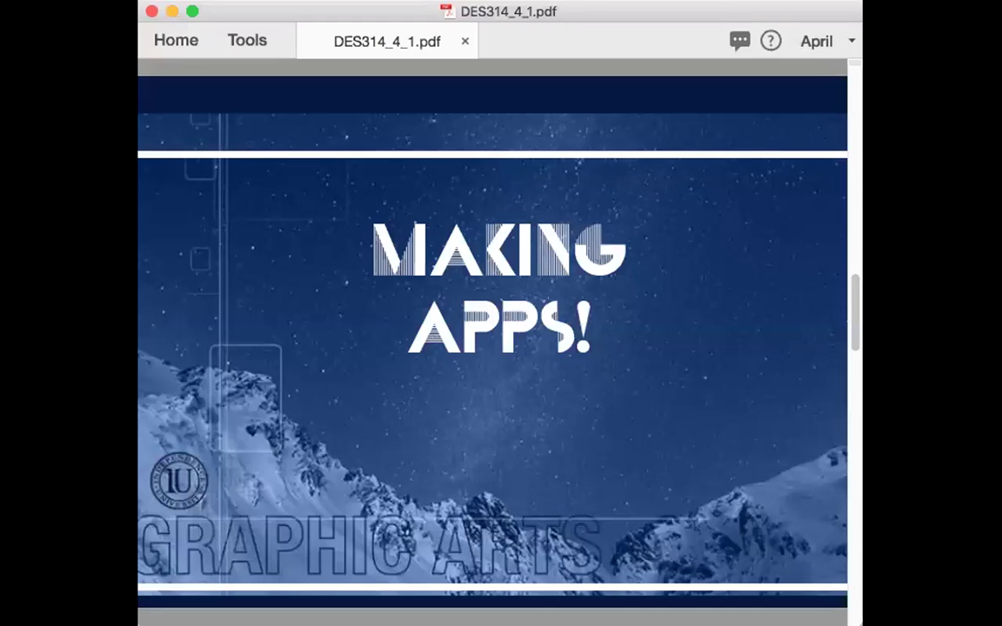
Switch to the DES314_4_1.pdf slides and page forward from Making Apps! past the social media marketing slide and the Christmas app screens.
key("Page_Down")
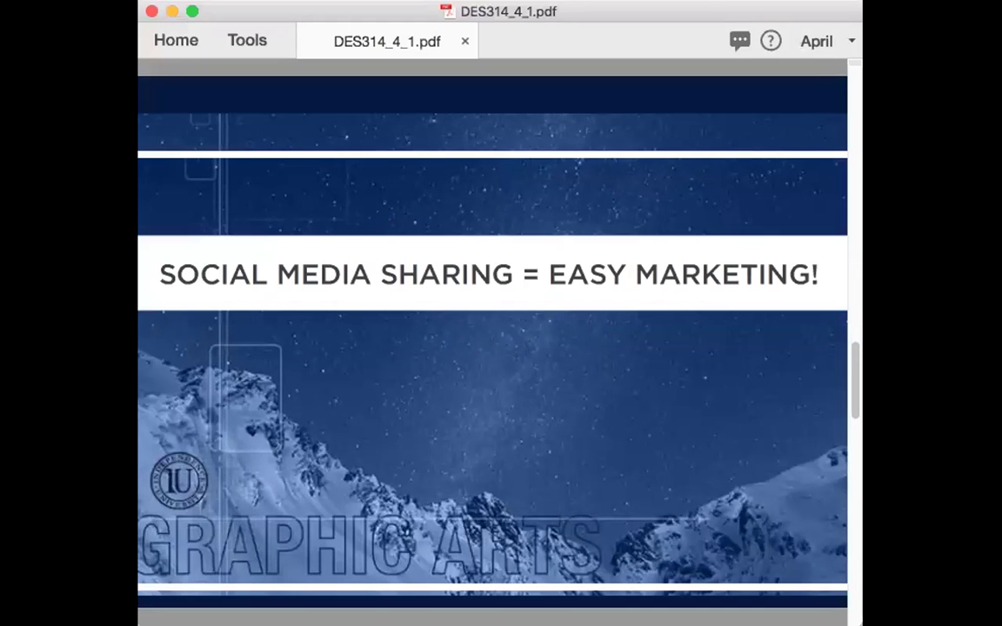
key("Page_Down")
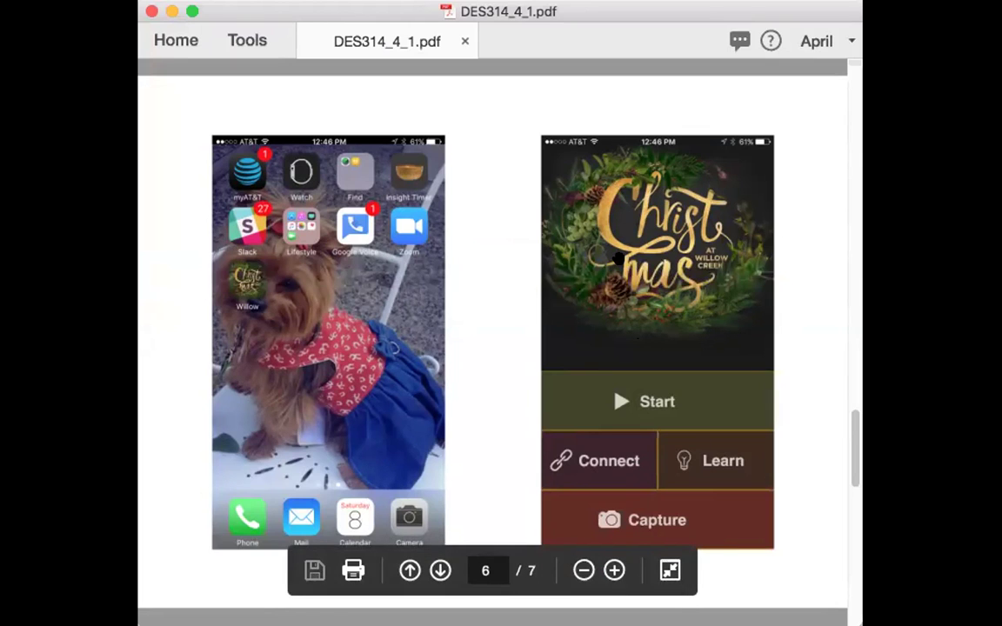
scroll(617, 258, "down", 3)
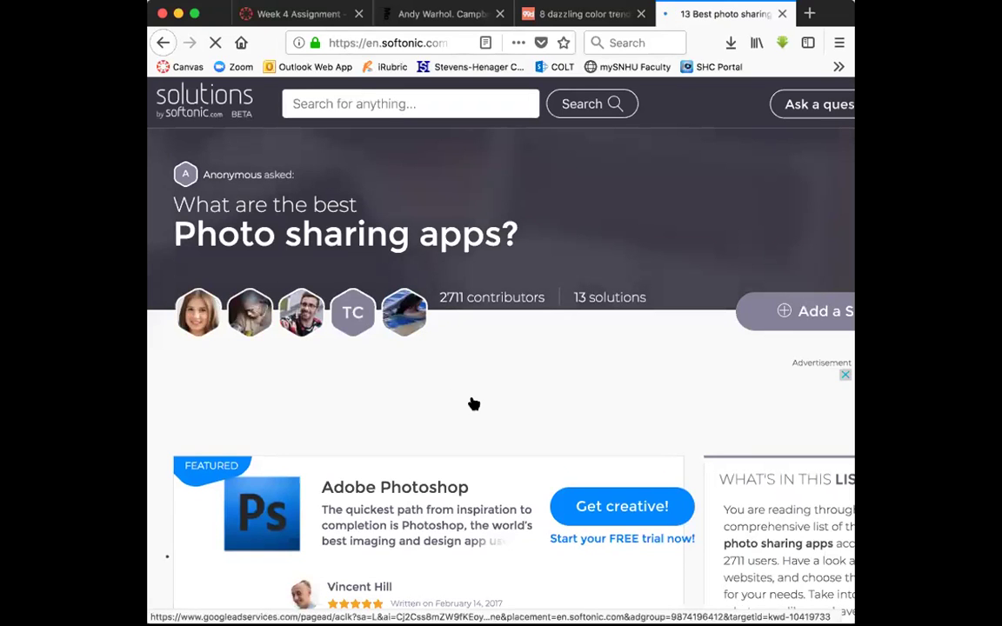
In the web browser, browse Softonic's list of best photo sharing apps down to TouchRetouch and Cluster, declining the site's notifications.
scroll(472, 405, "down", 3)
scroll(472, 403, "down", 5)
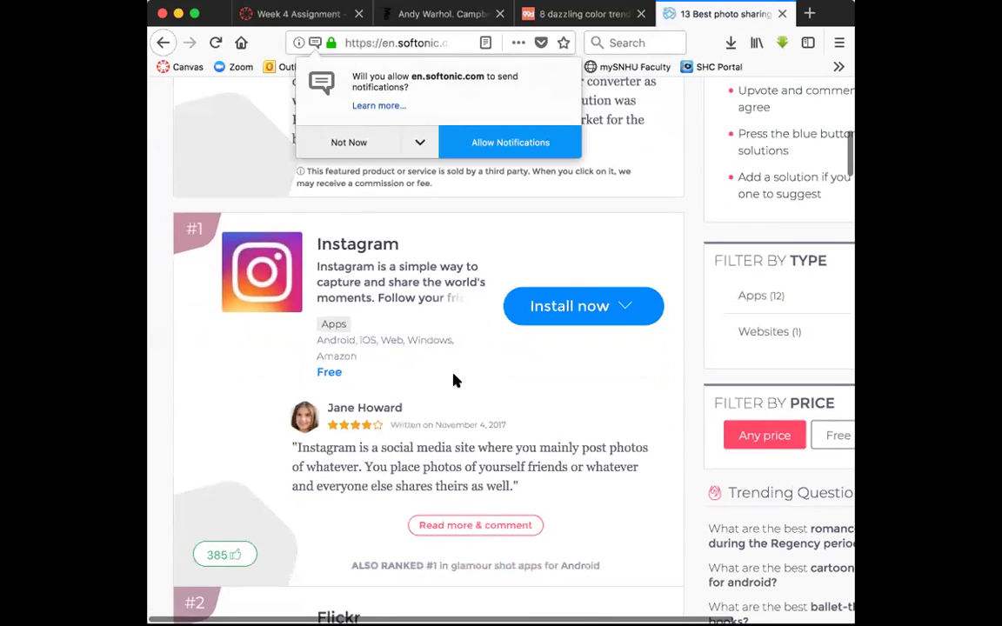
scroll(454, 380, "down", 1)
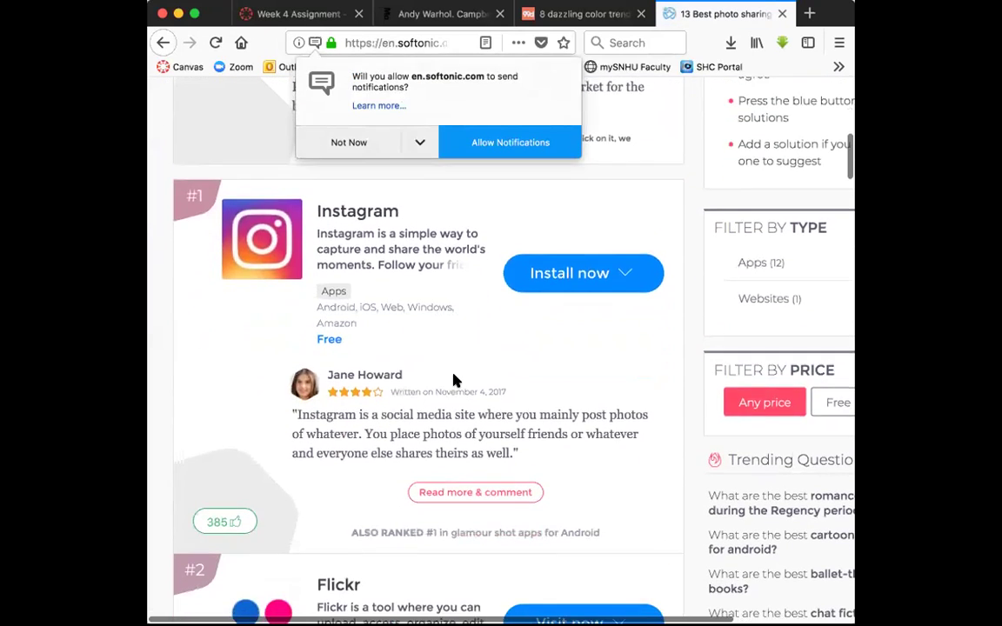
left_click(383, 145)
scroll(432, 252, "down", 5)
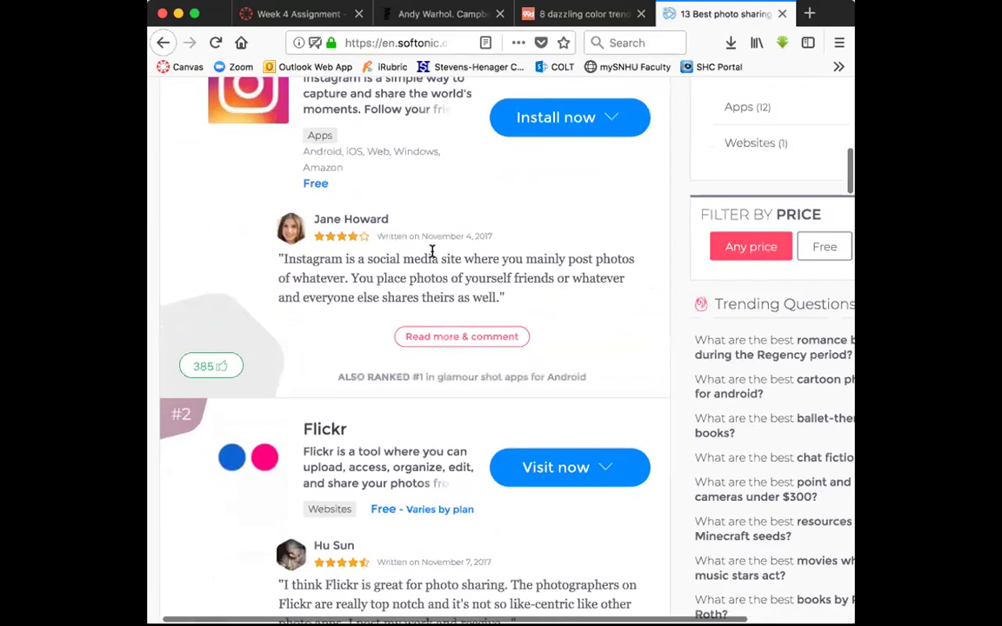
scroll(432, 254, "down", 10)
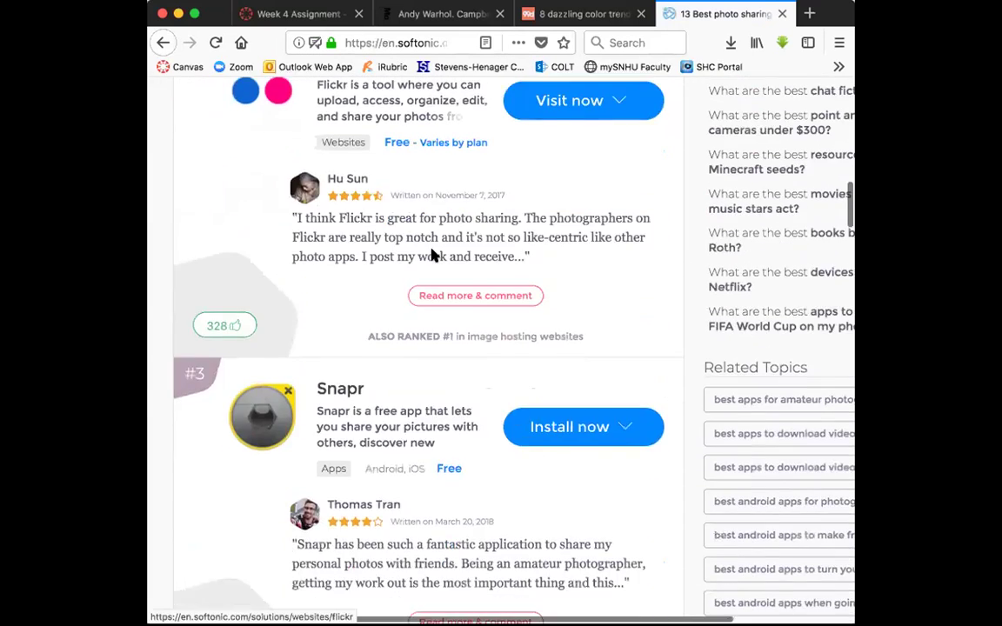
scroll(432, 253, "down", 3)
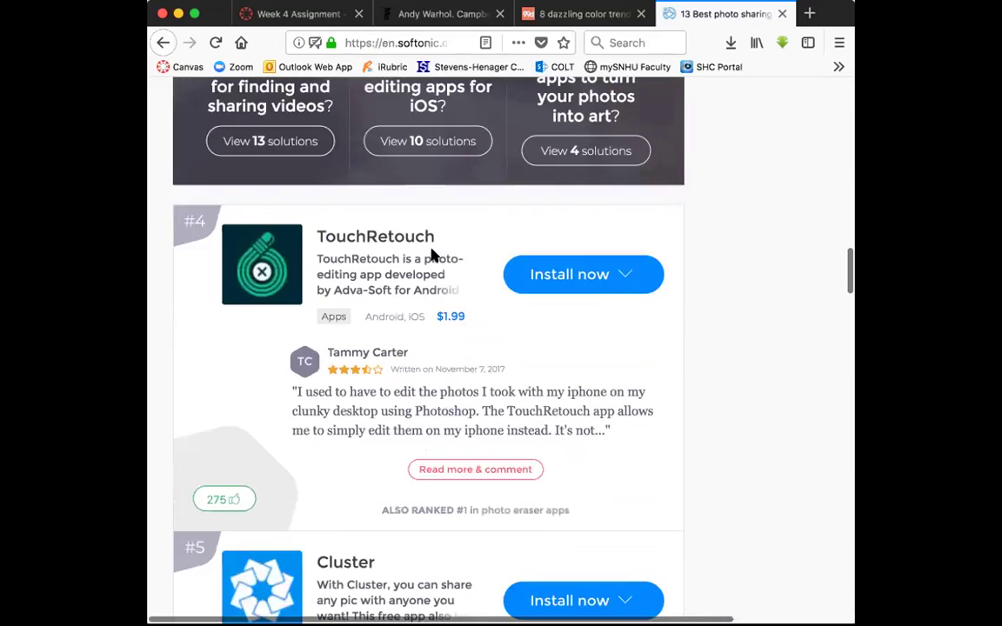
scroll(433, 253, "up", 1)
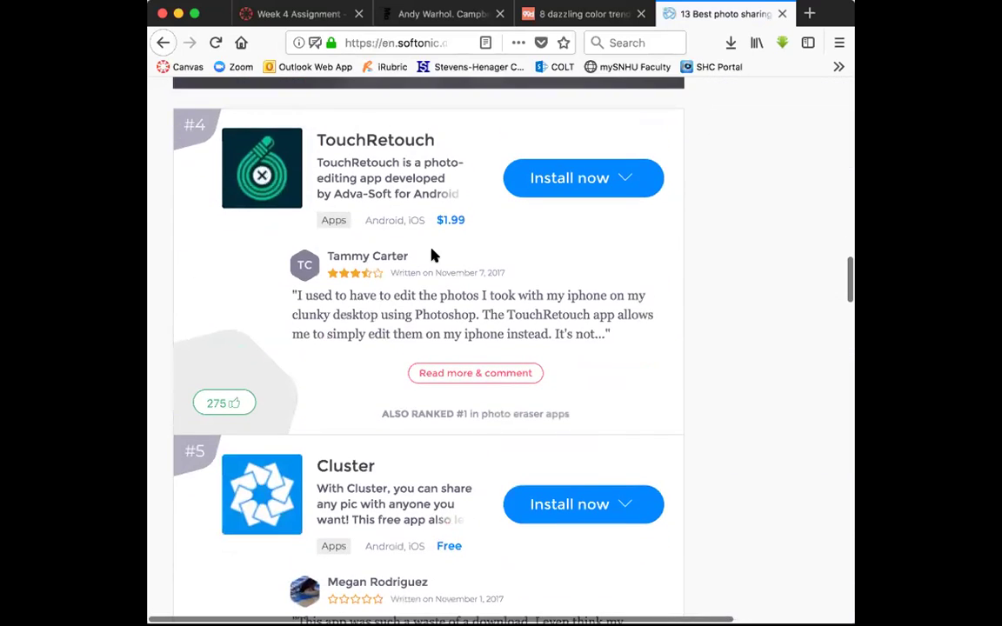
Open the TouchRetouch entry, look through its rankings and community reviews, and return to the photo sharing apps list.
left_click(372, 146)
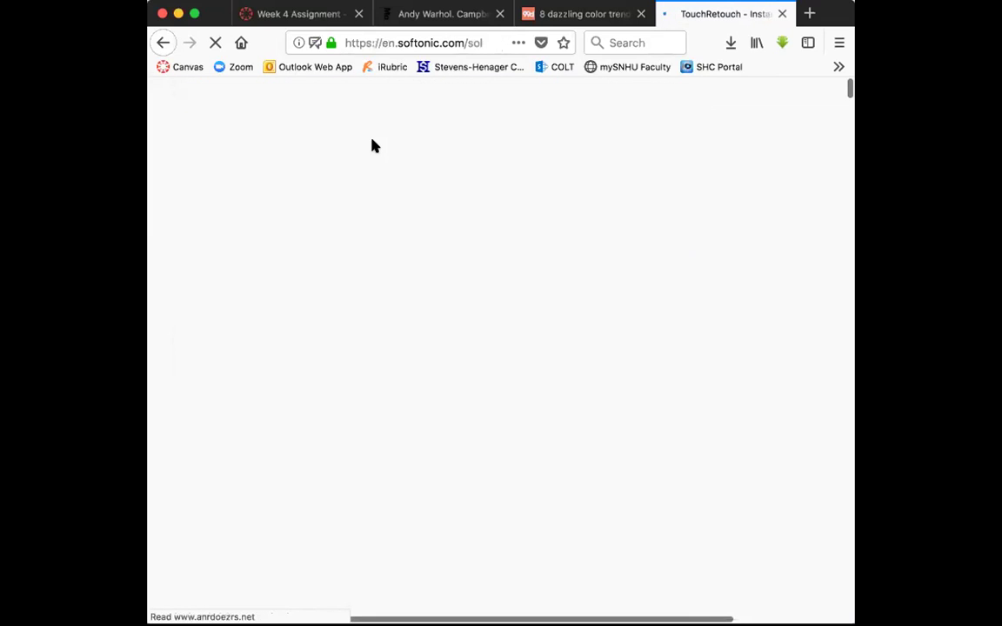
scroll(442, 394, "down", 2)
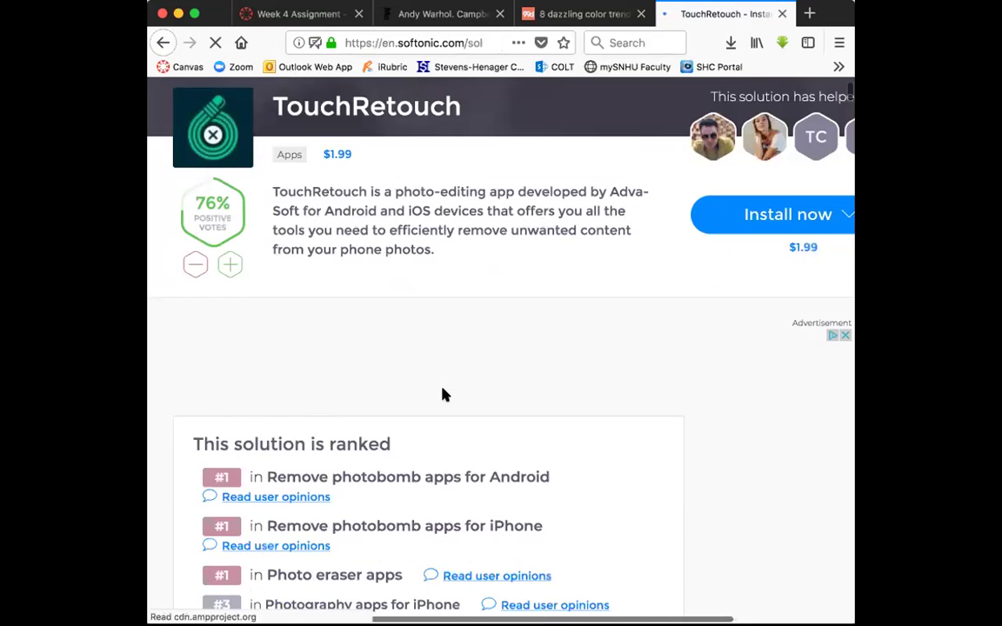
scroll(442, 395, "down", 15)
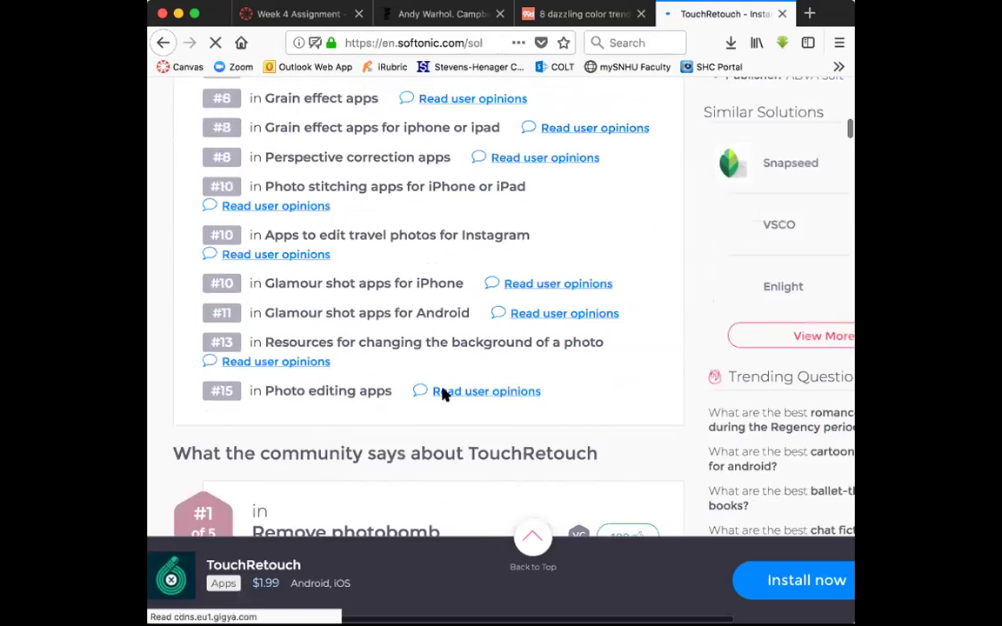
scroll(442, 395, "down", 10)
scroll(442, 395, "up", 20)
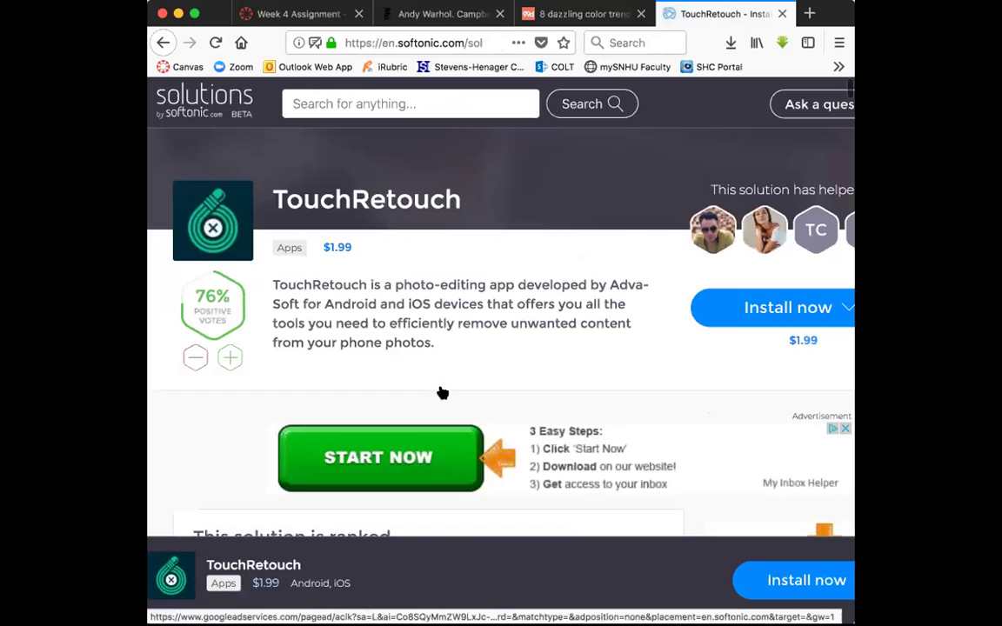
left_click(160, 41)
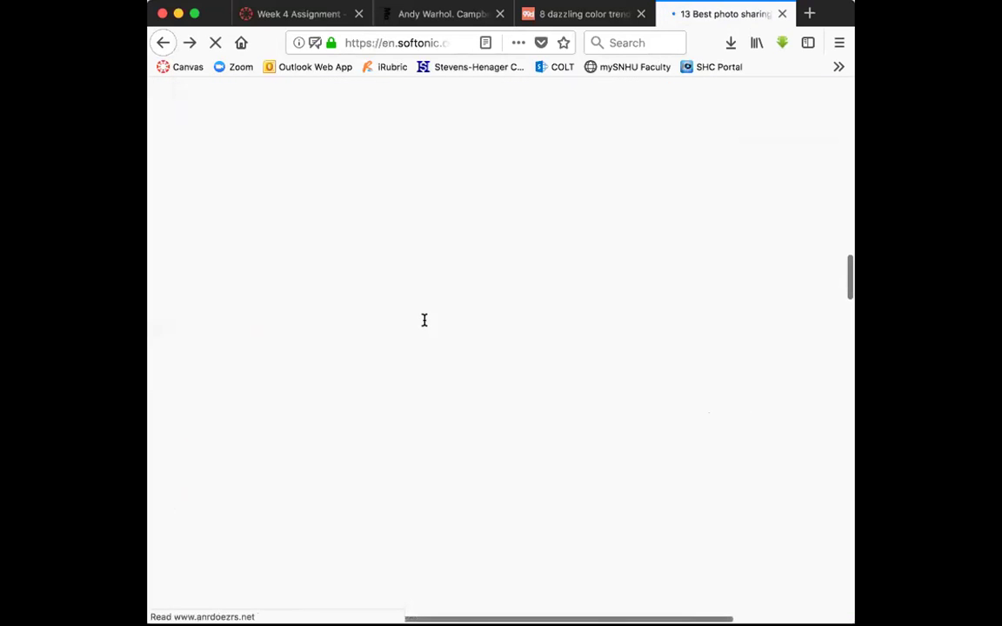
scroll(424, 322, "down", 3)
scroll(424, 324, "down", 10)
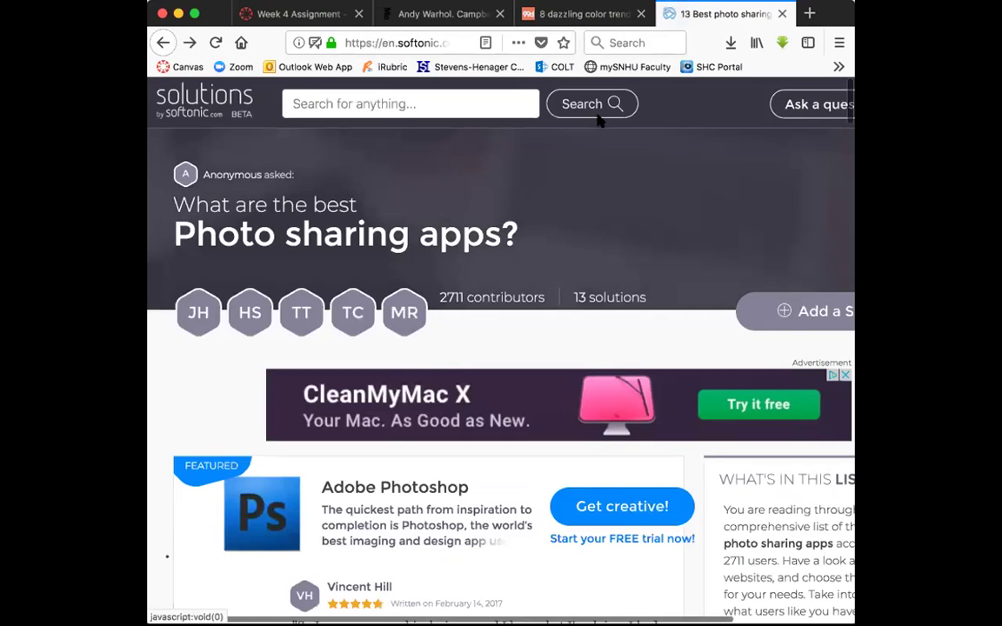
Go to Google, search for "instagram photo app screen examples" and show the image results.
left_click(383, 43)
type("www.google")
key("Return")
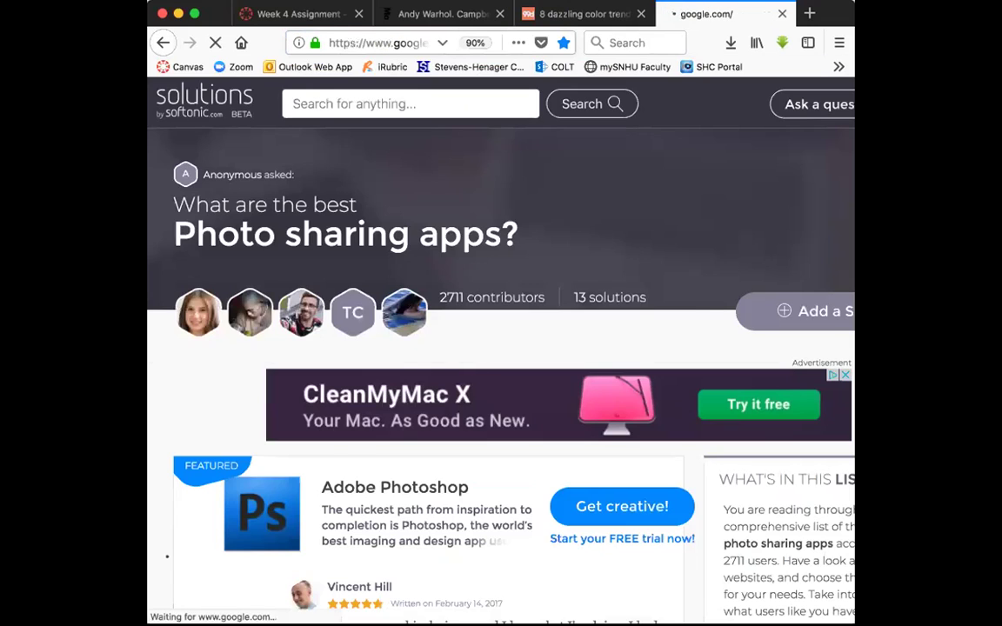
type("instagram photo app ")
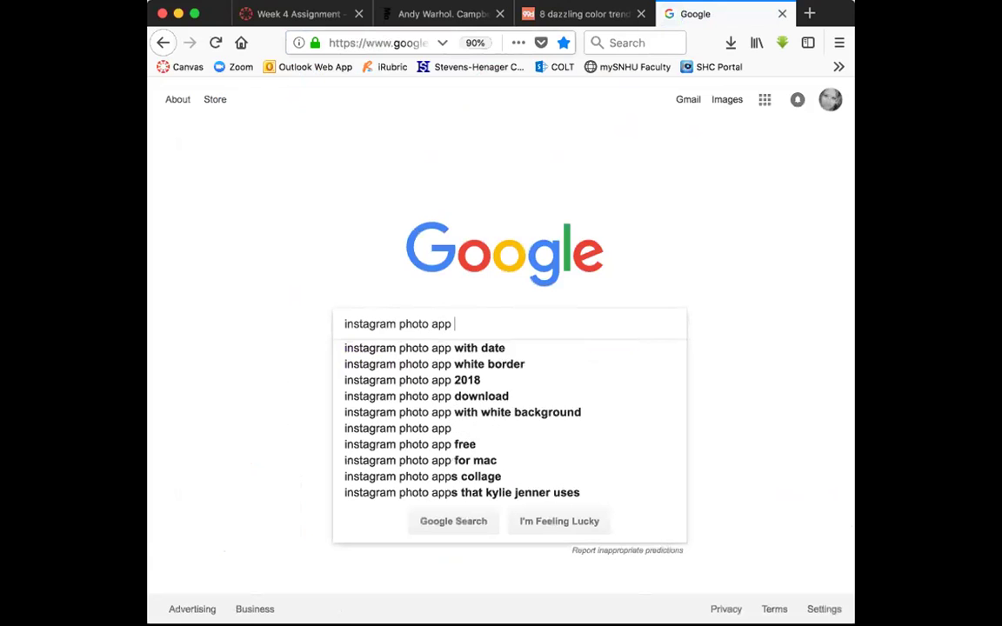
type("screen e")
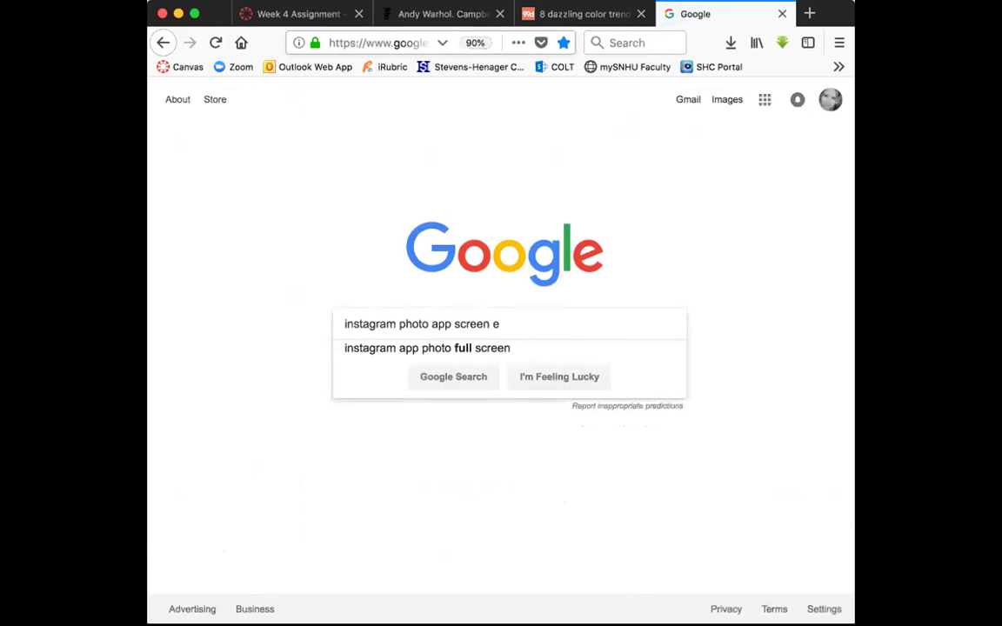
type("xamples")
key("Return")
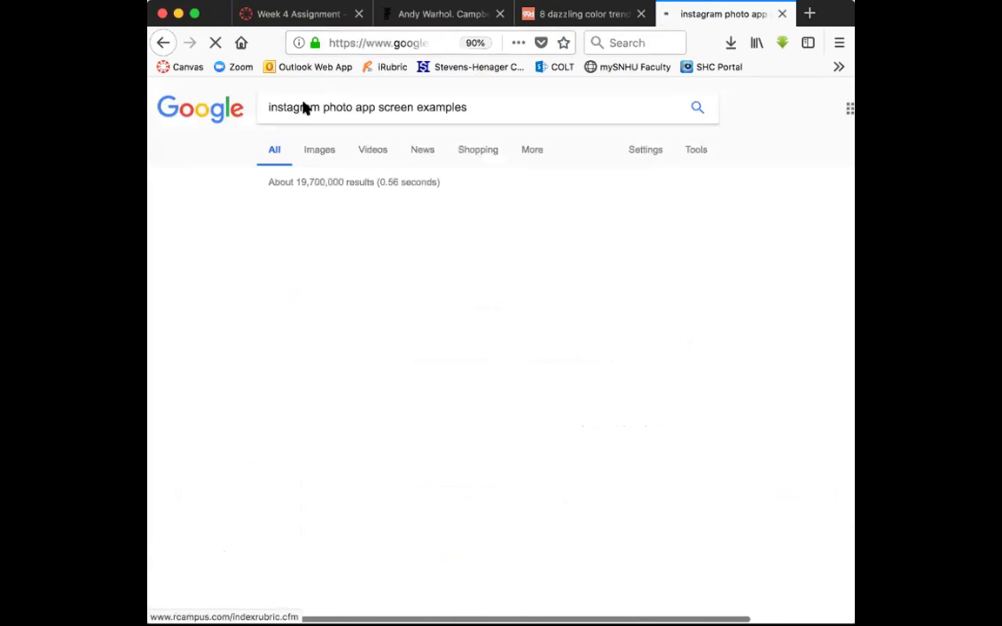
left_click(320, 152)
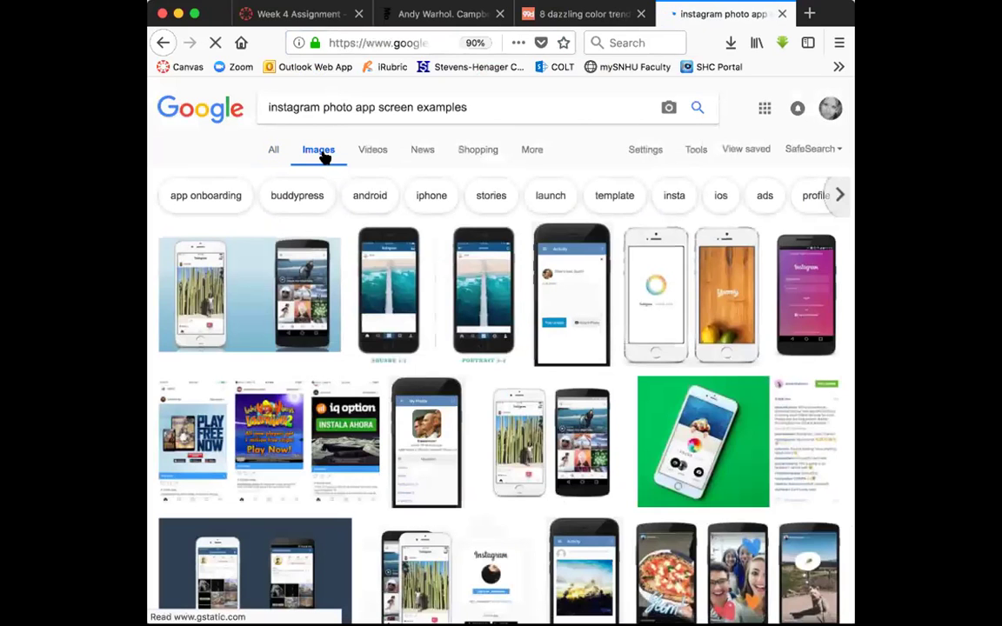
Preview the appradar.com image of five Instagram screens in the image results and open its source article.
scroll(406, 342, "down", 1)
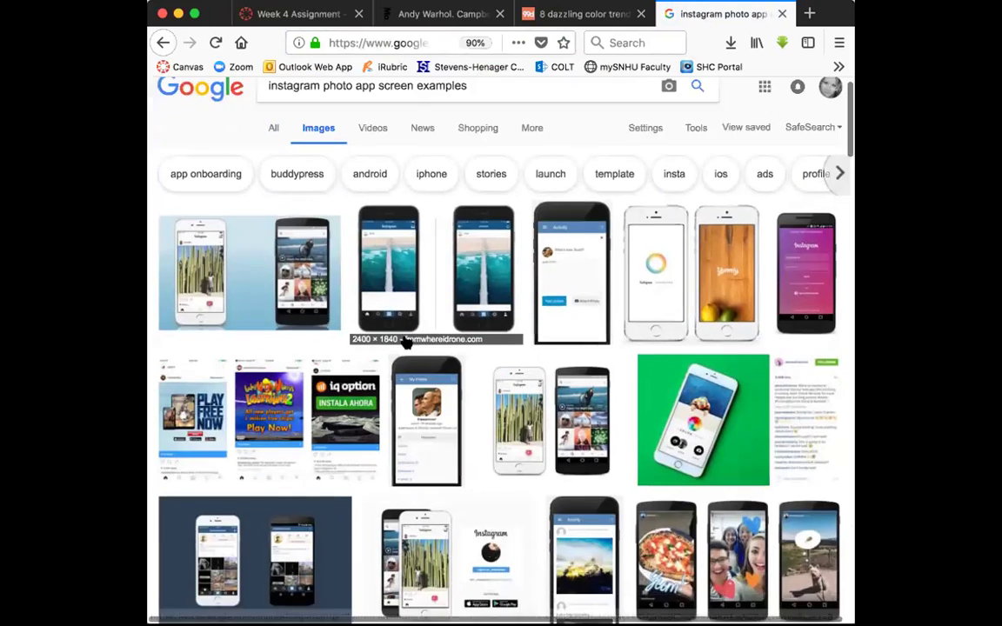
scroll(405, 342, "down", 5)
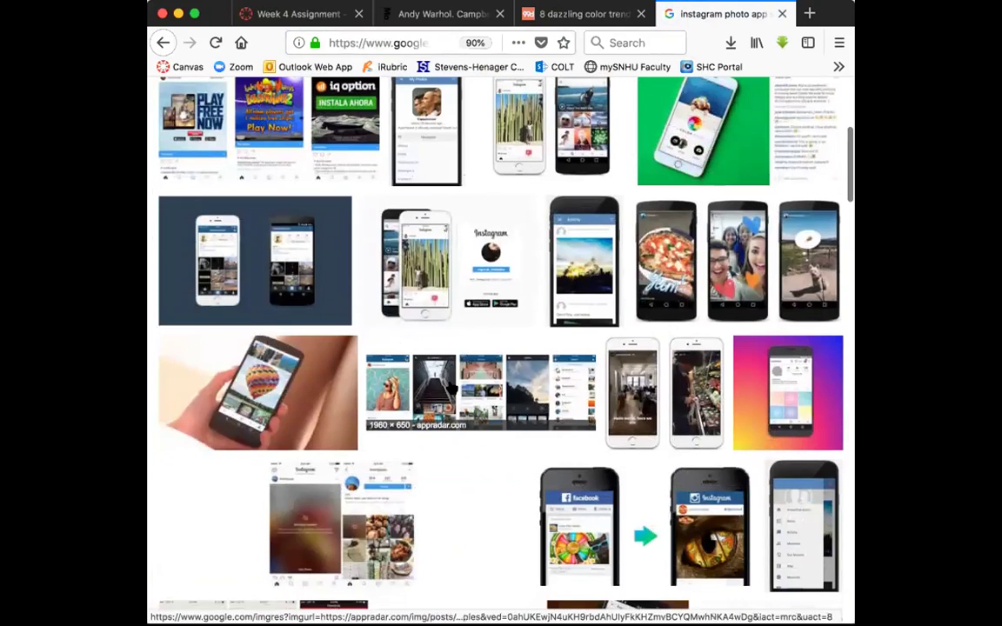
left_click(452, 389)
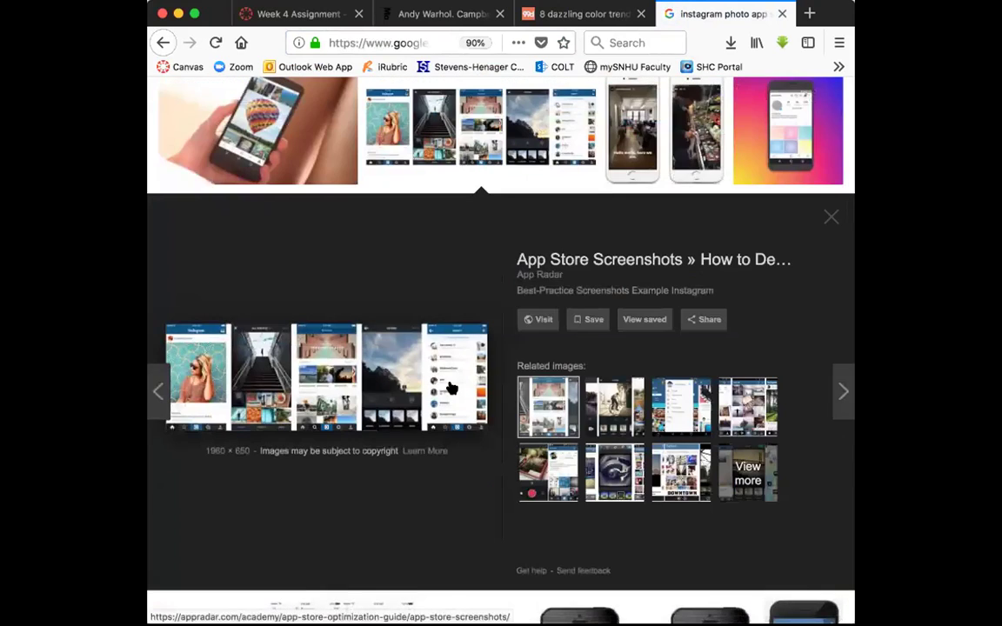
left_click(452, 389)
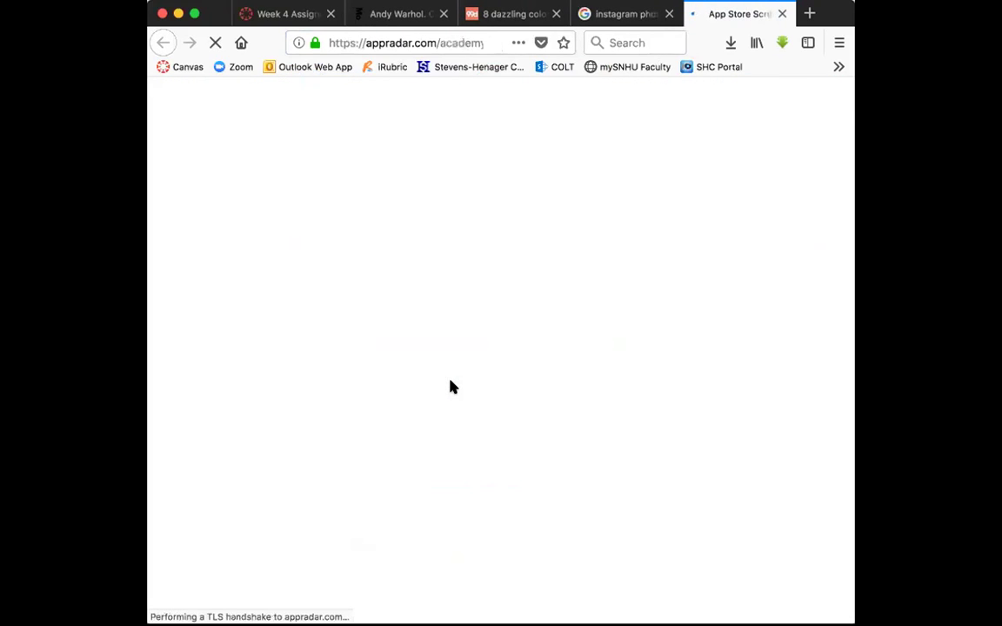
Read through the App Radar article to the section "Show them how your app looks and behaves" and examine the Instagram screenshots.
scroll(451, 383, "down", 8)
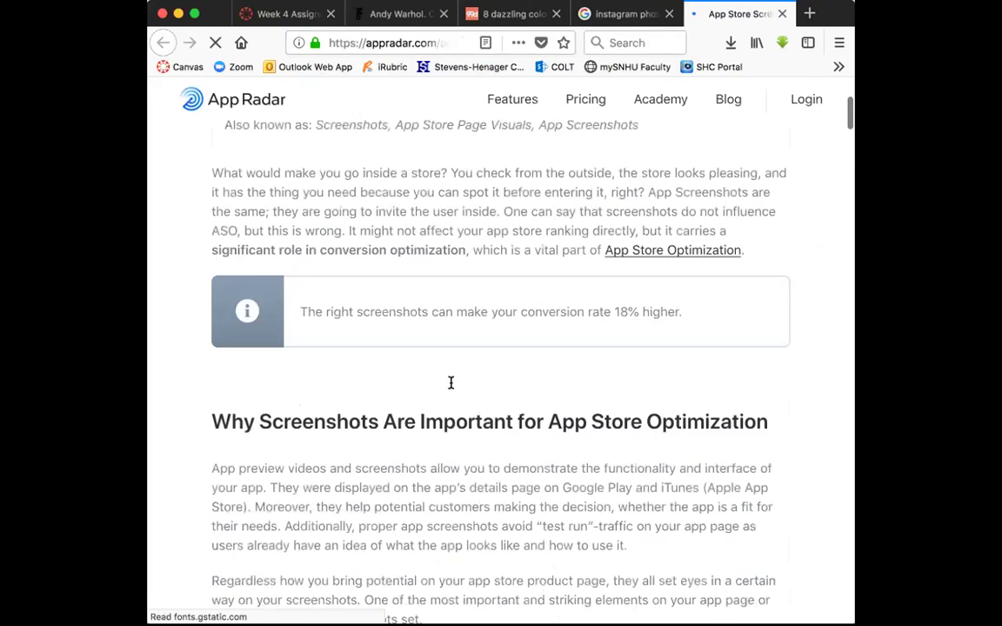
scroll(450, 385, "down", 4)
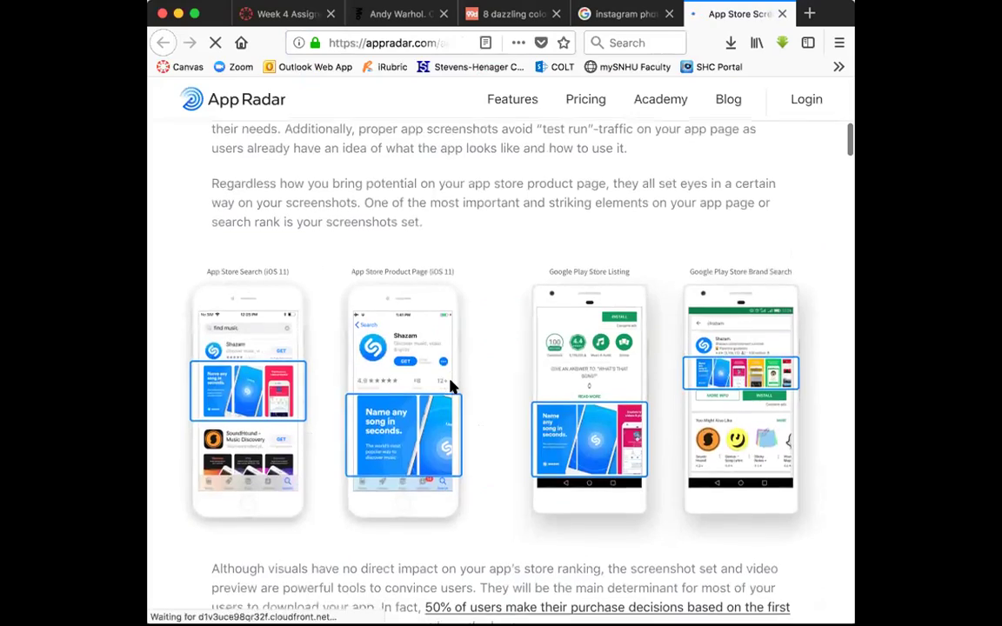
scroll(451, 387, "down", 10)
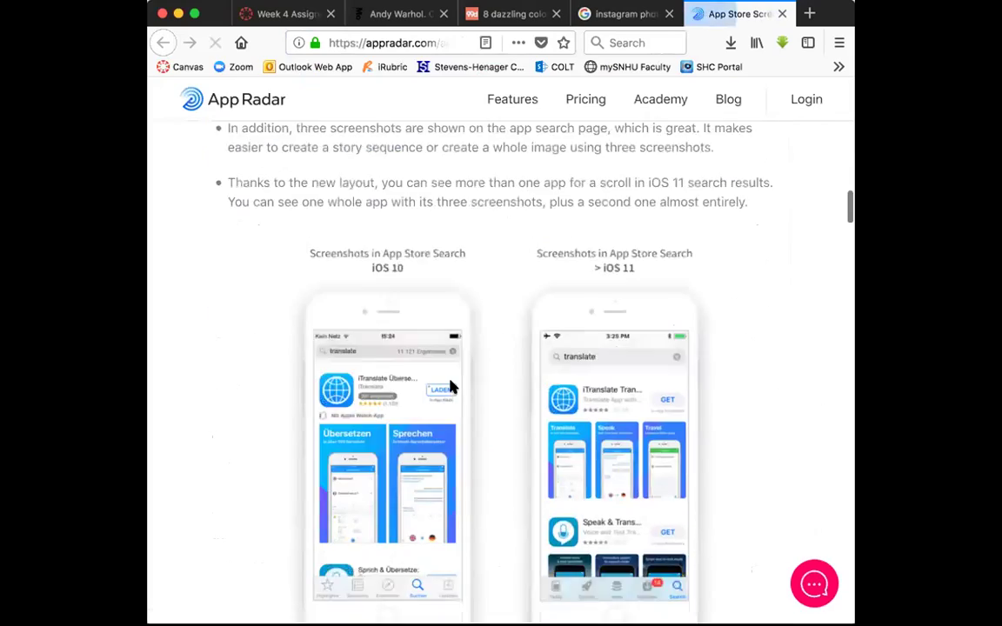
scroll(451, 387, "down", 15)
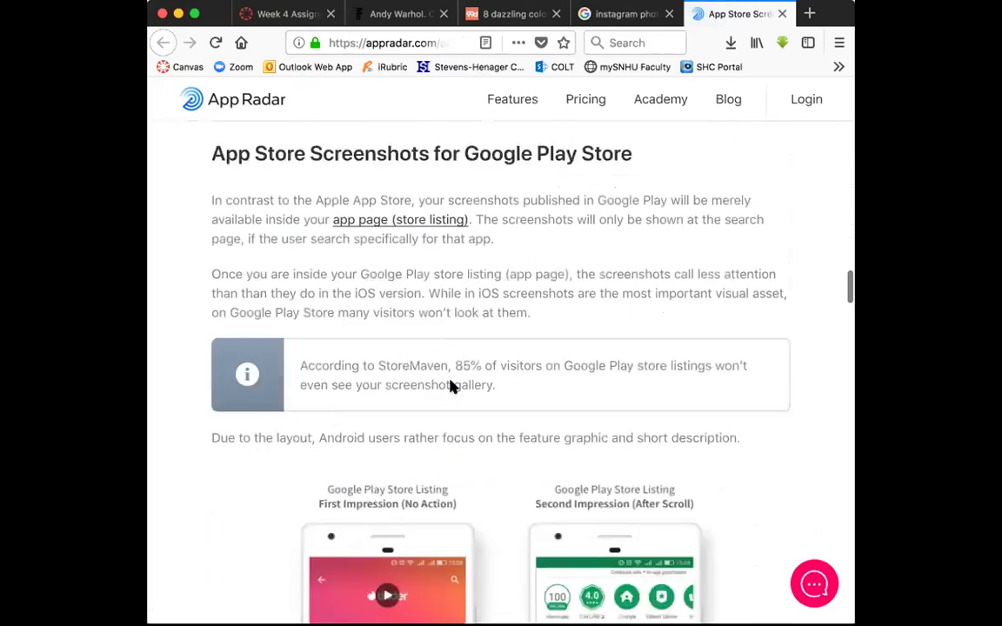
scroll(451, 386, "down", 8)
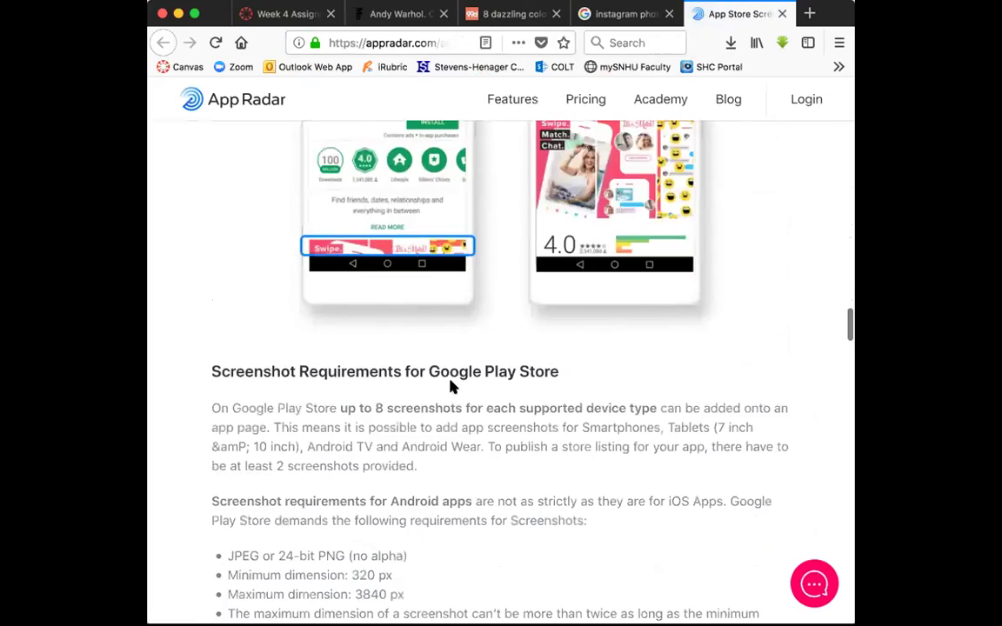
scroll(451, 387, "down", 10)
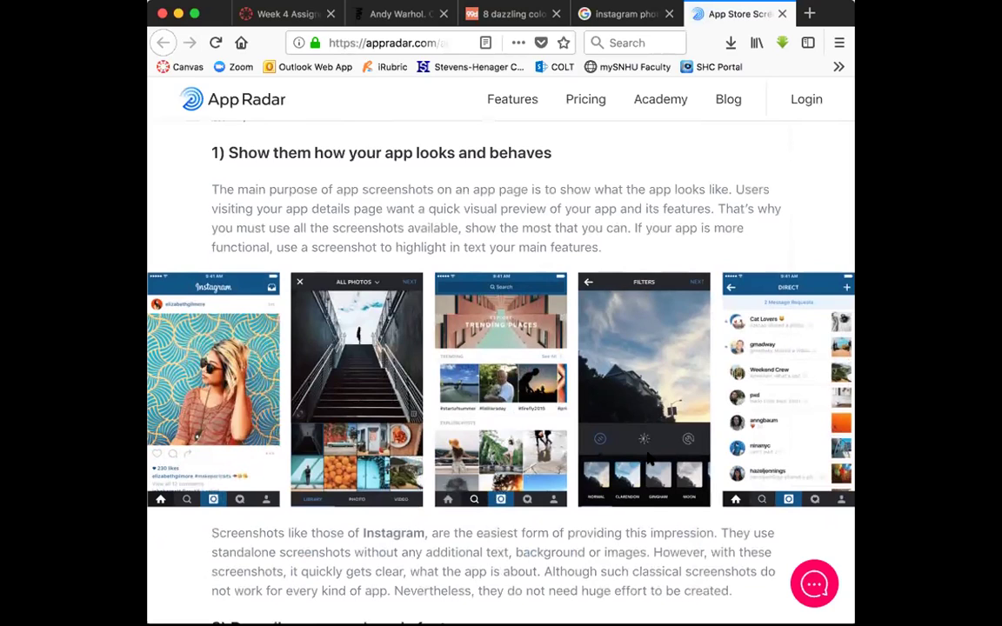
scroll(648, 461, "up", 1)
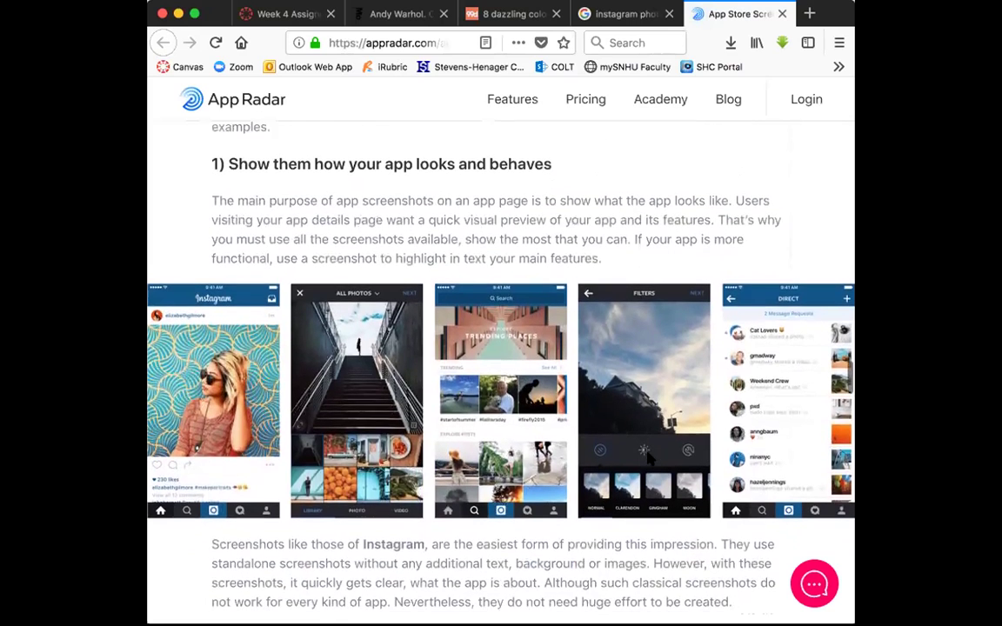
scroll(649, 460, "down", 3)
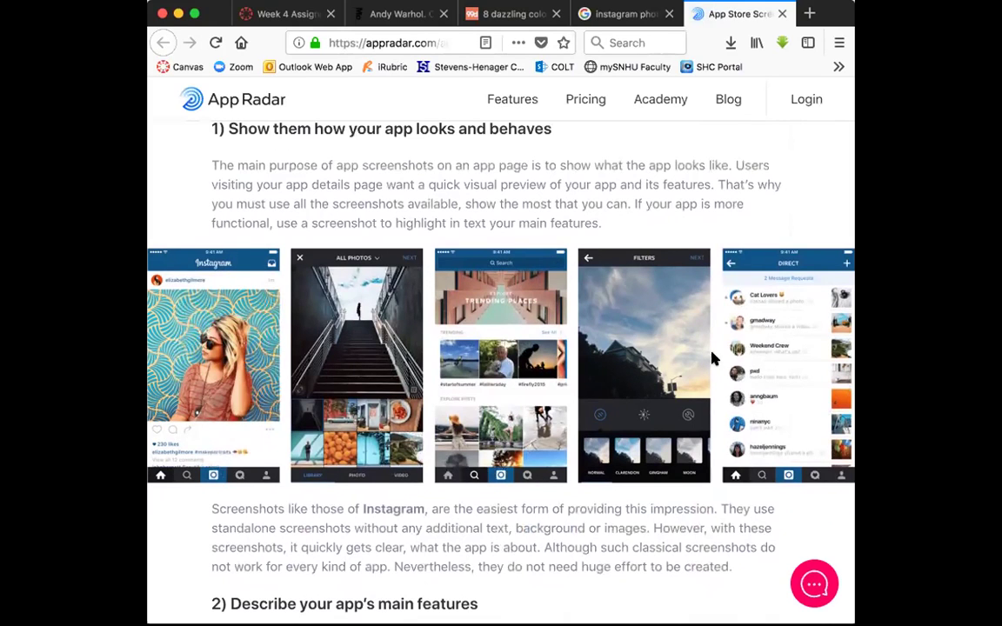
Switch to Photoshop and check the blank Untitled-1 document's dimensions in Image Size without changing them.
scroll(655, 273, "up", 10)
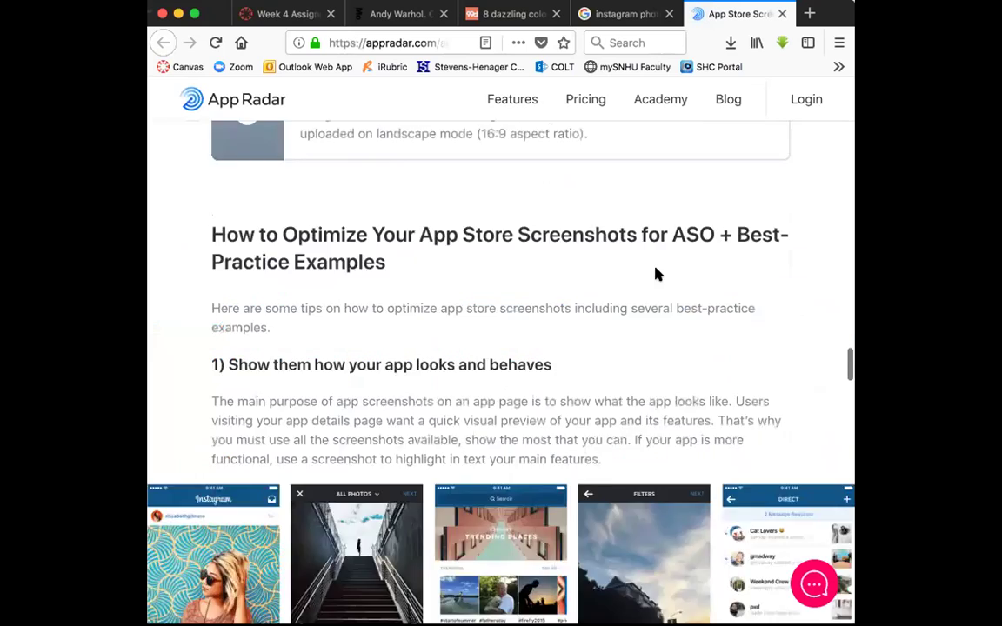
left_click(281, 14)
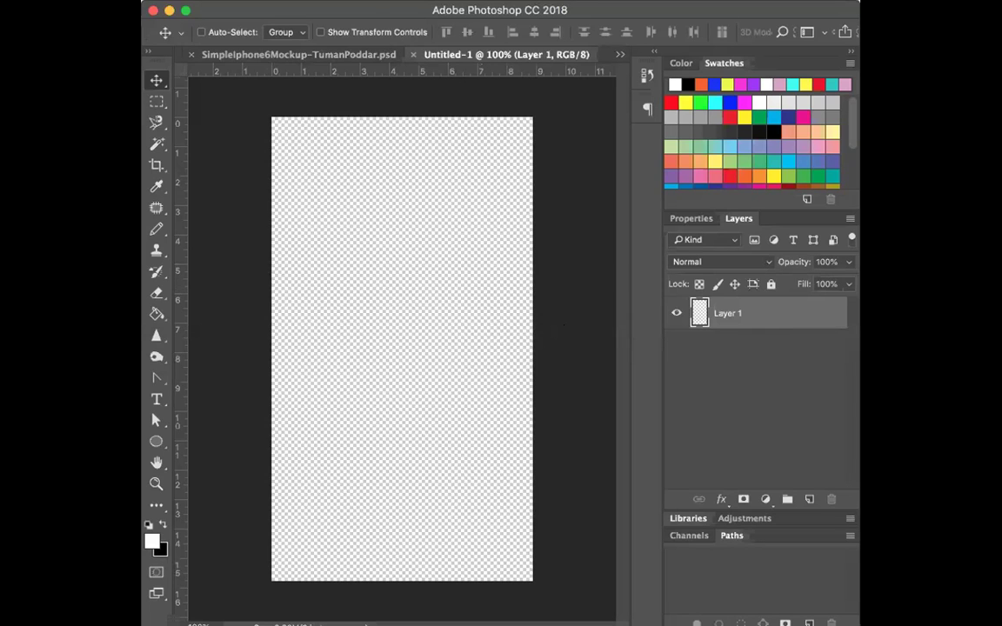
left_click(352, 104)
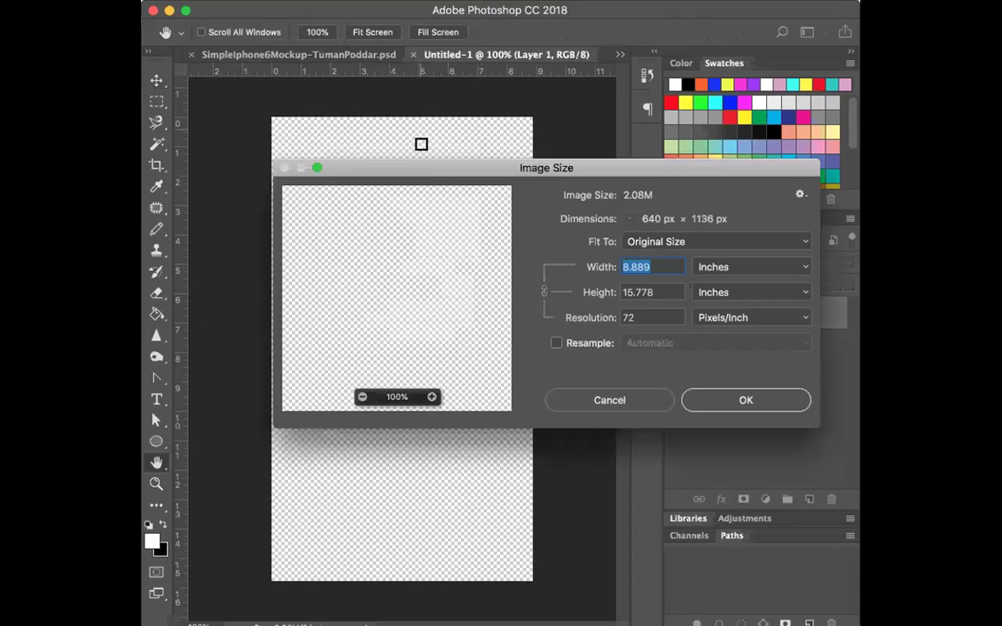
left_click_drag(403, 170, 322, 182)
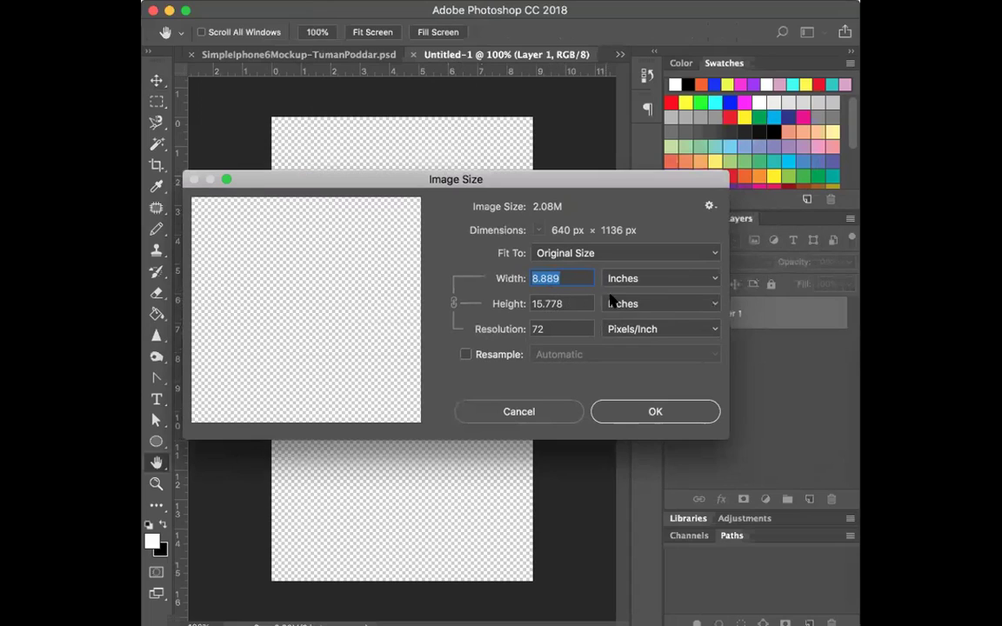
left_click(533, 411)
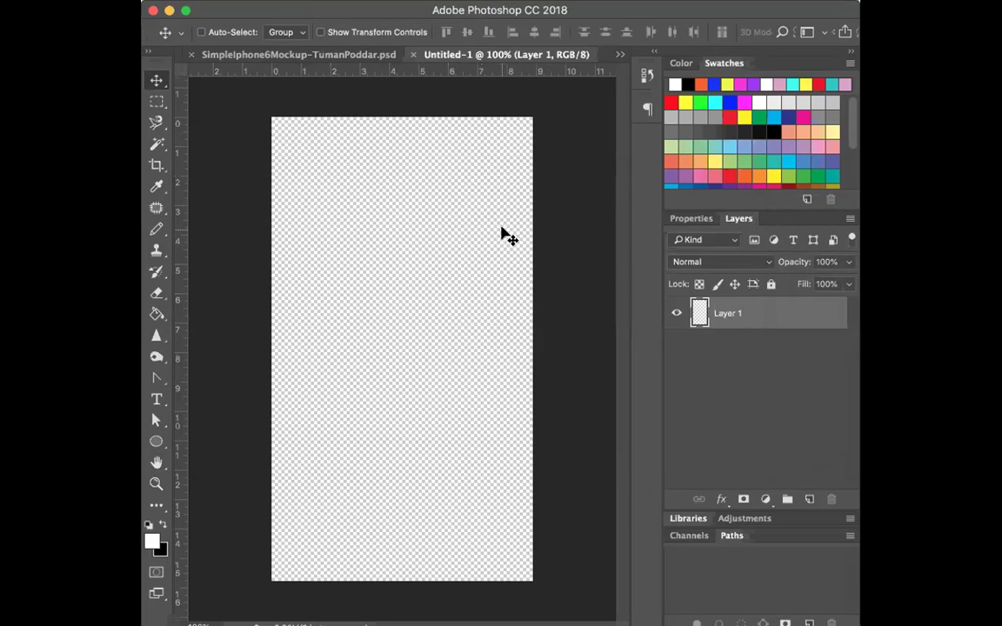
Duplicate the empty Layer 1 three times and delete all but the uppermost layer.
left_click_drag(787, 313, 809, 499)
left_click_drag(752, 337, 809, 500)
left_click_drag(778, 387, 807, 499)
left_click(793, 415)
left_click(787, 346, "shift")
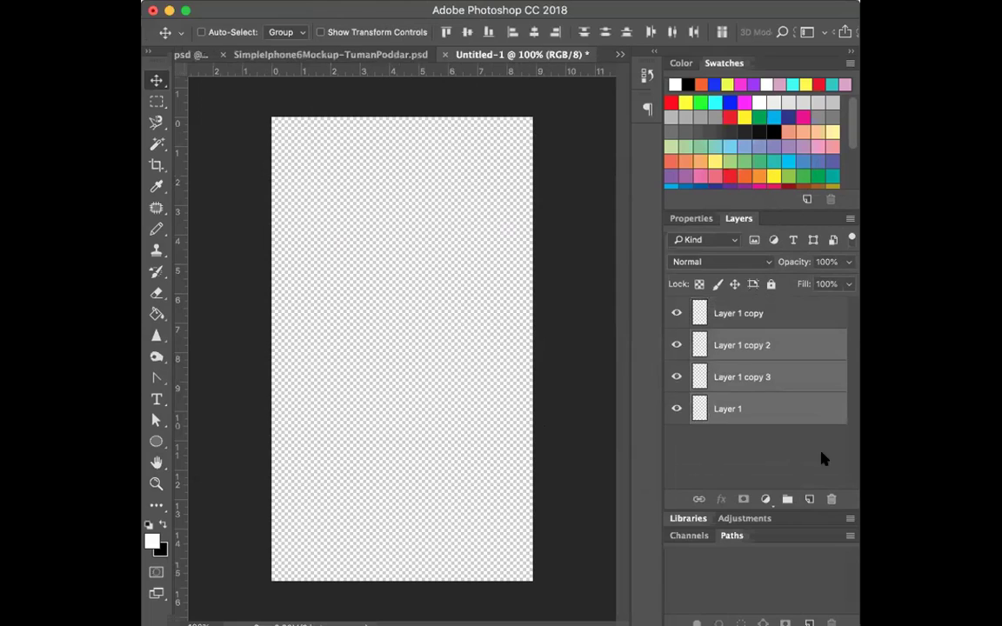
left_click(830, 499)
key("Return")
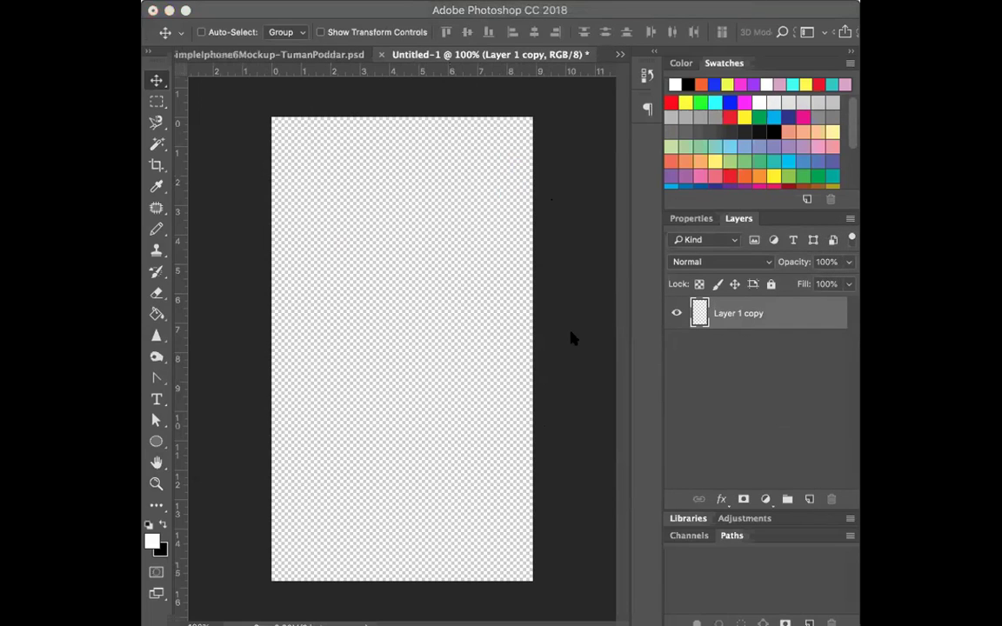
Save the document to the Desktop in Photoshop format, named DES314_Assign4_ followed by the designer's name.
key("super+s")
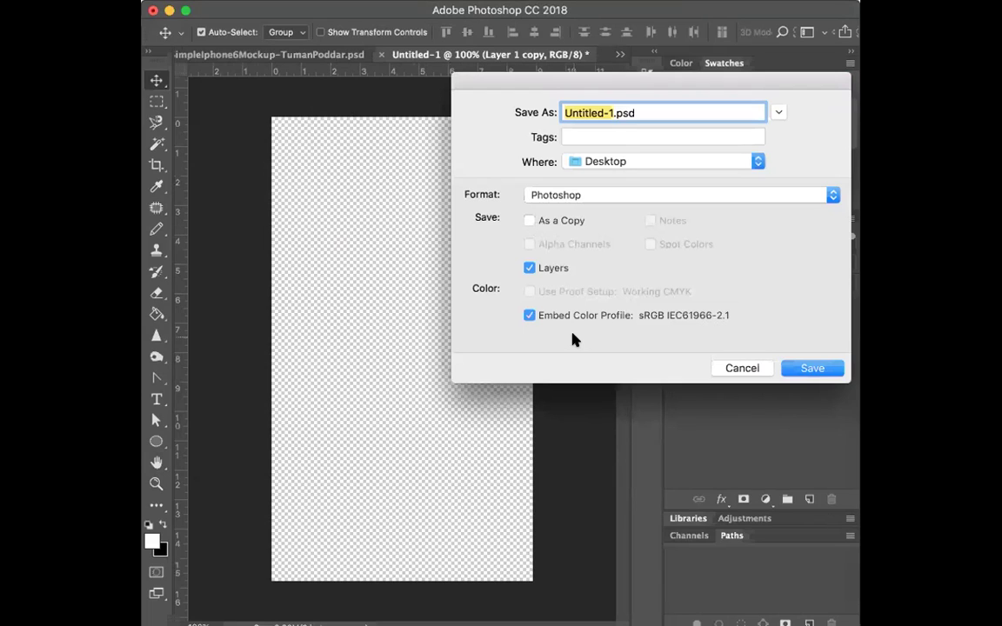
type("DES380")
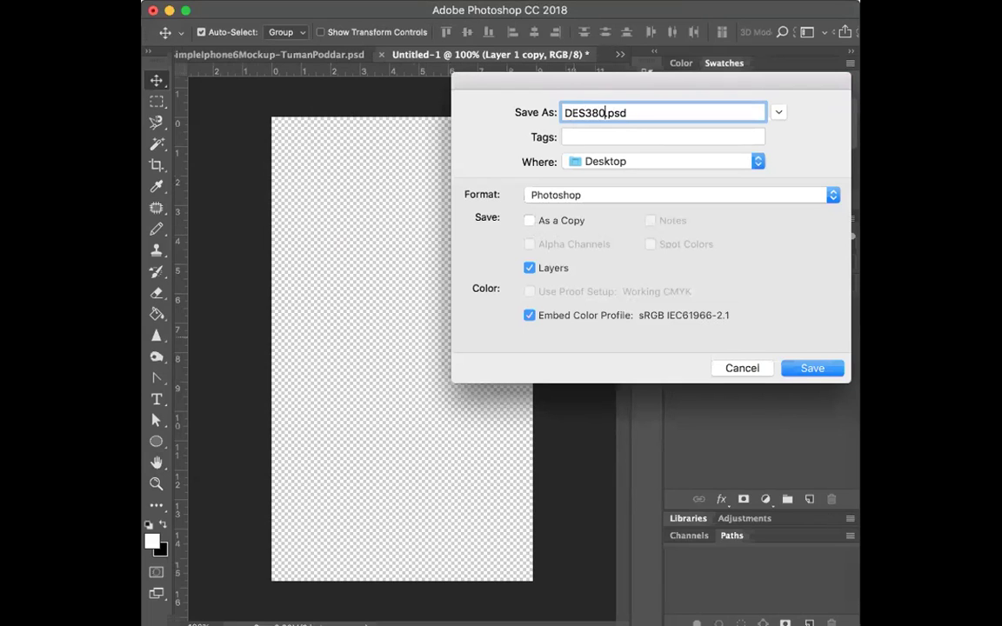
key("BackSpace")
type("14_")
type("Assign4")
type("_AprilBiss")
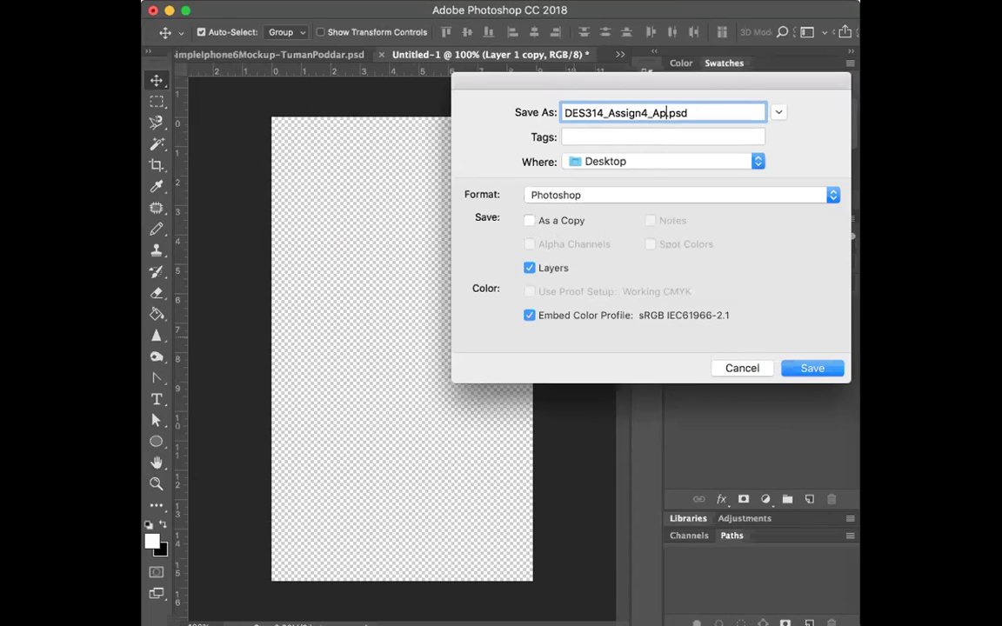
left_click(808, 369)
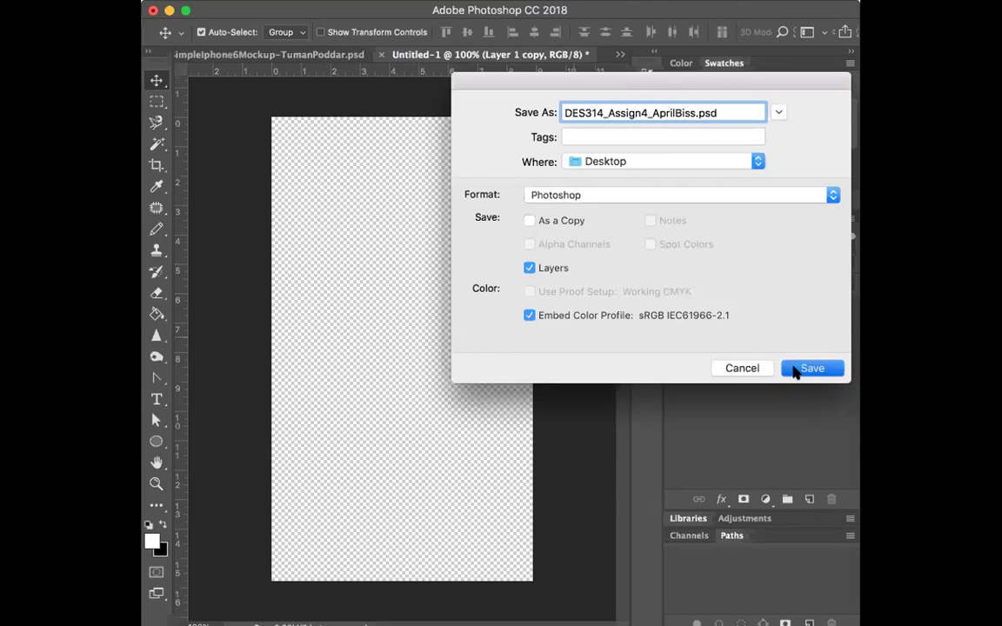
left_click(831, 241)
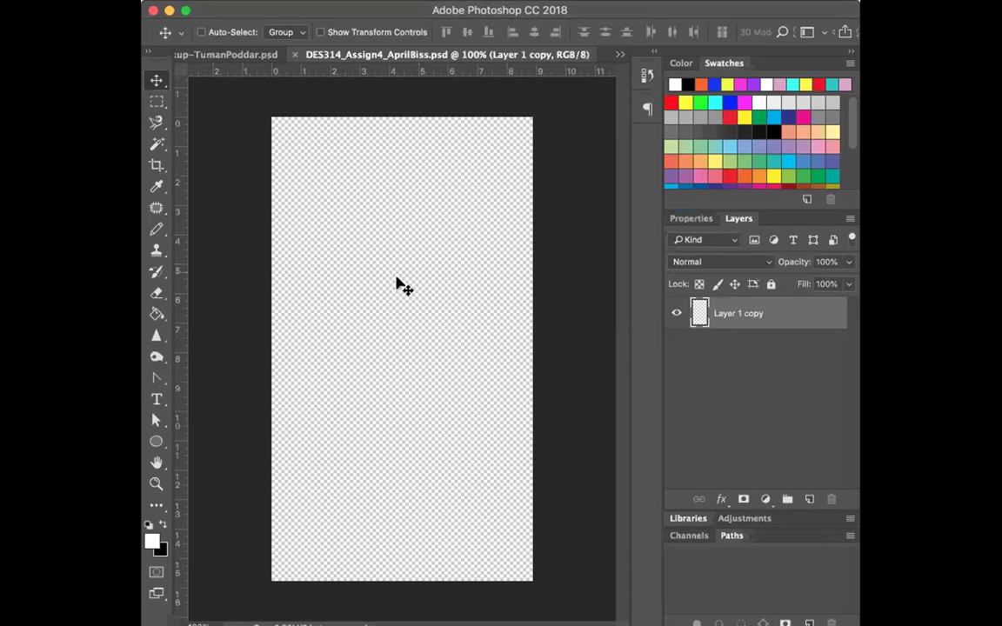
Select a full-width strip about 1.1 inches tall along the canvas's top edge and fill it with dark gray at 100% opacity.
left_click(160, 104)
left_click_drag(273, 106, 568, 151)
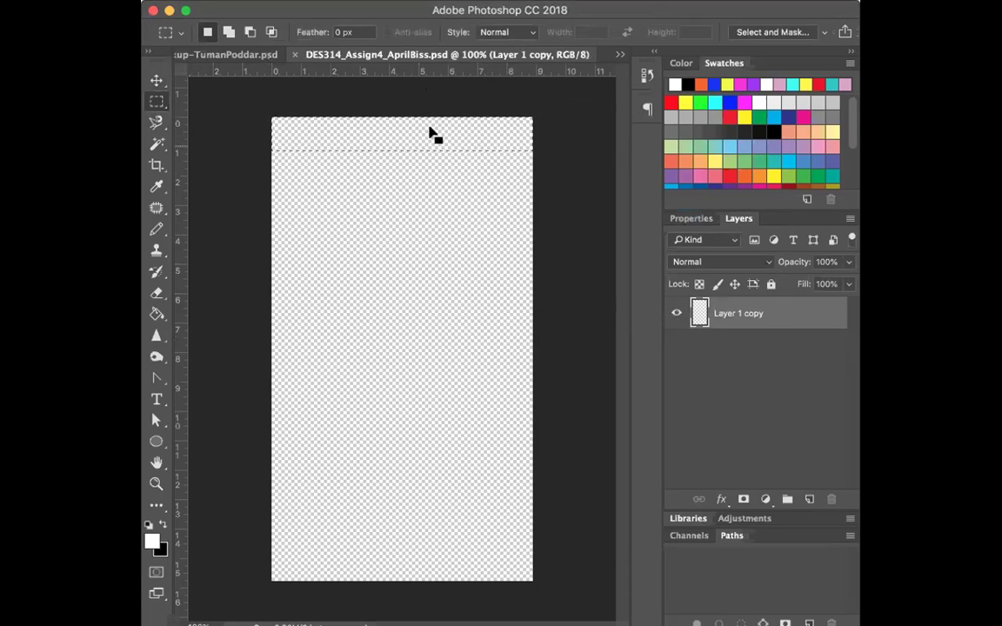
left_click(329, 0)
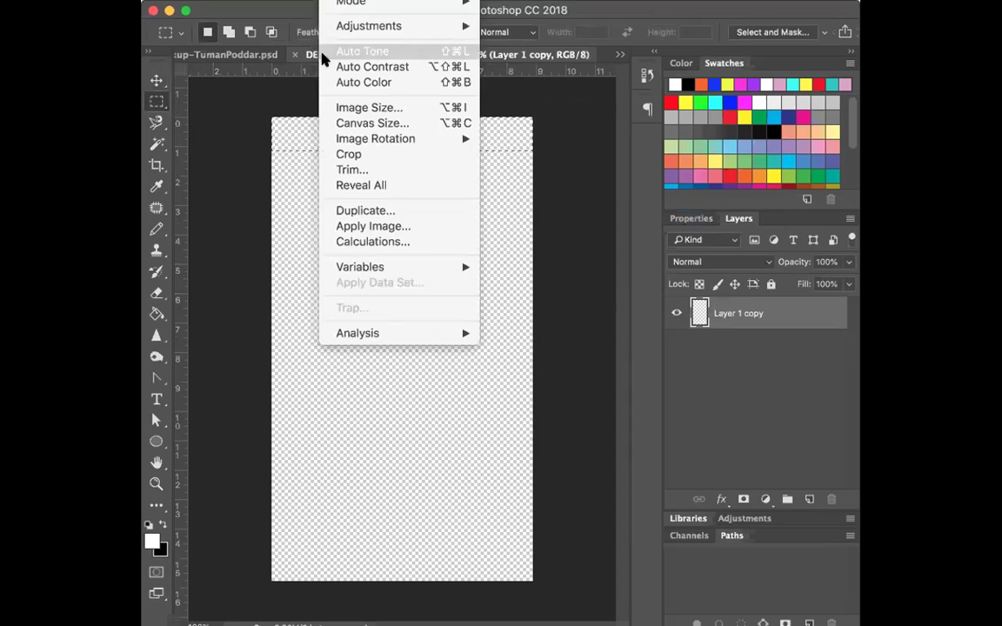
left_click(326, 238)
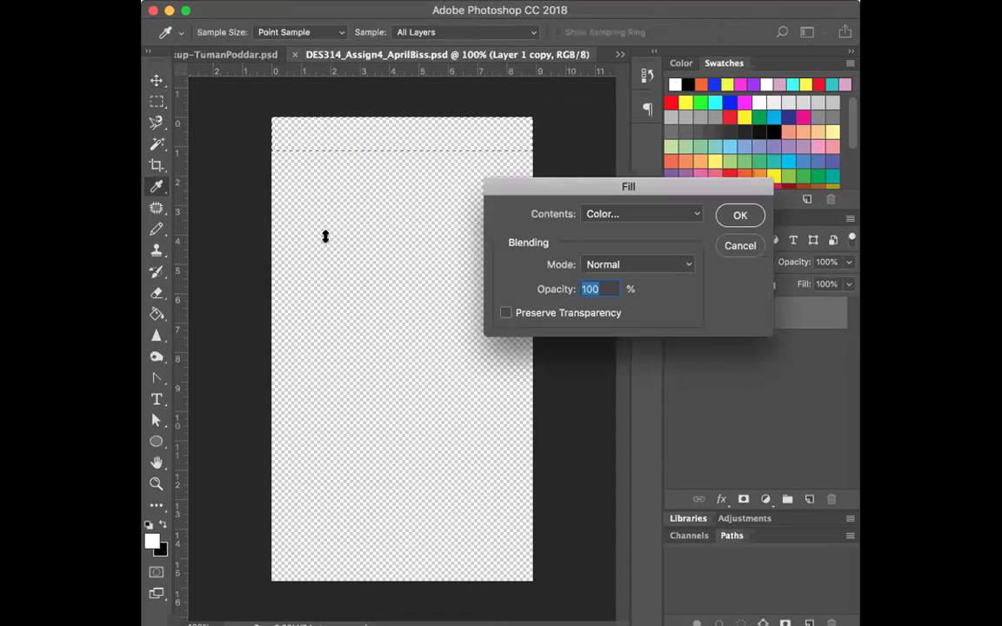
left_click(604, 214)
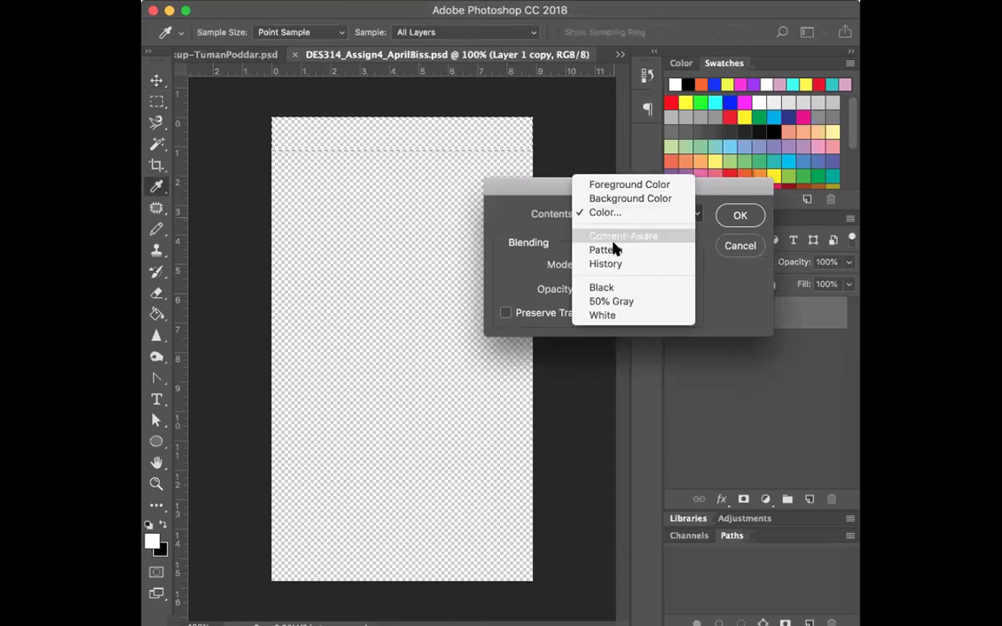
left_click(604, 212)
left_click_drag(672, 474, 628, 479)
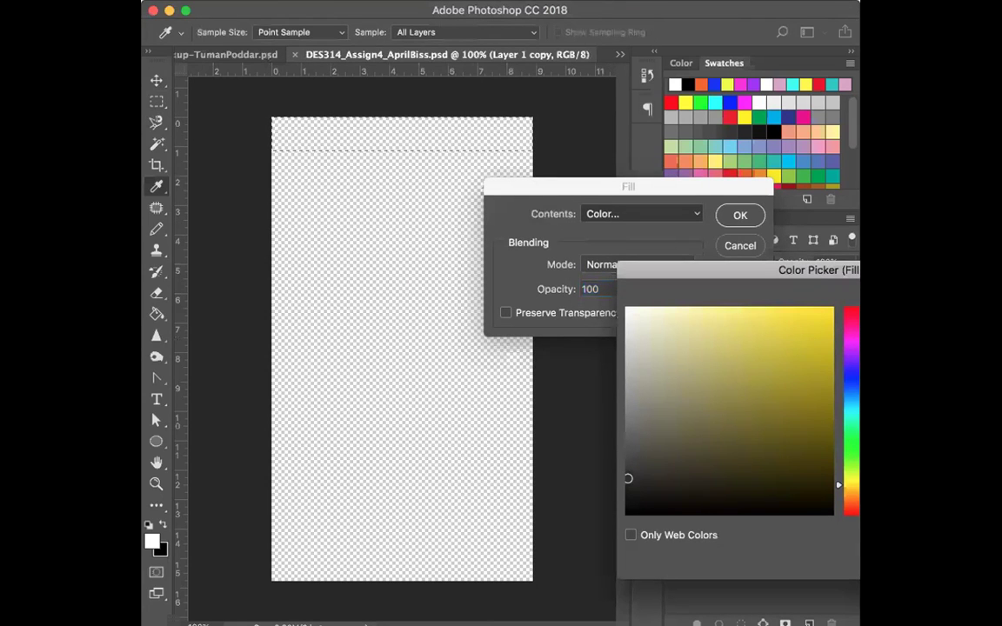
key("Return")
left_click(741, 214)
Clear the selection and place a copy of the dark gray bar along the canvas's bottom edge.
key("m")
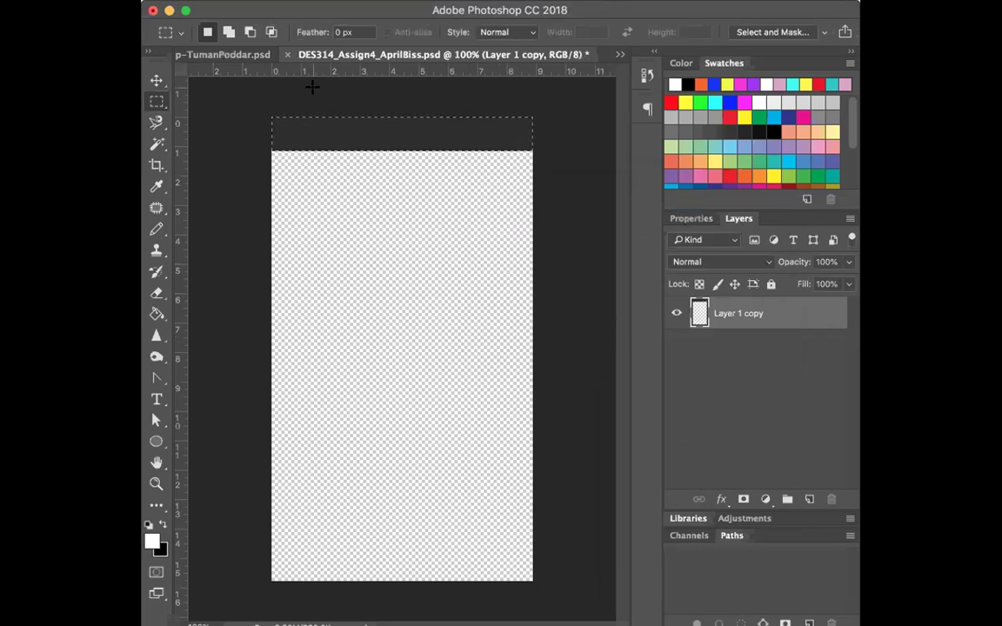
left_click(158, 81)
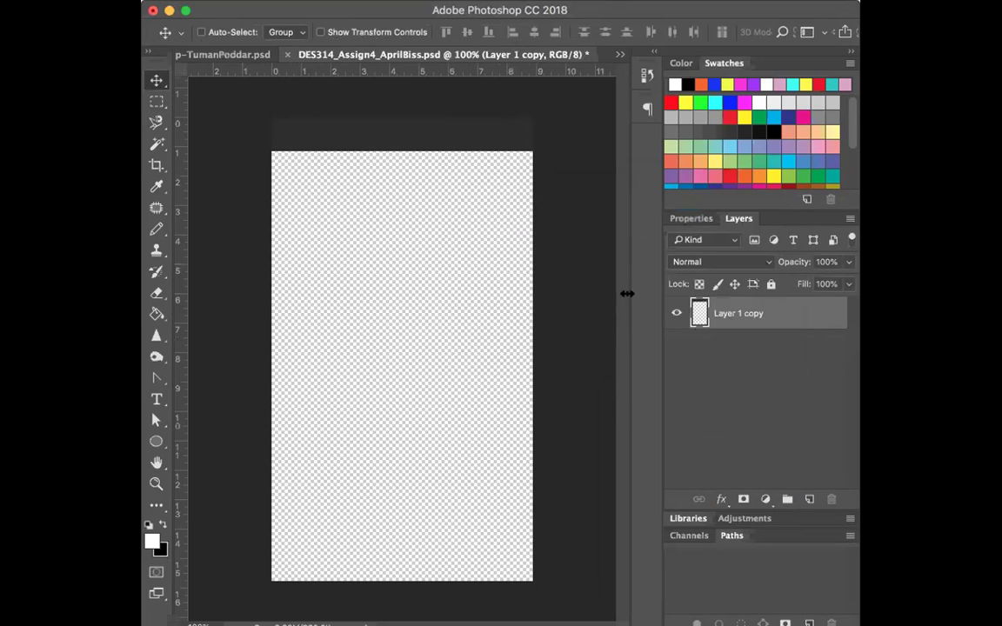
left_click_drag(429, 141, 428, 566)
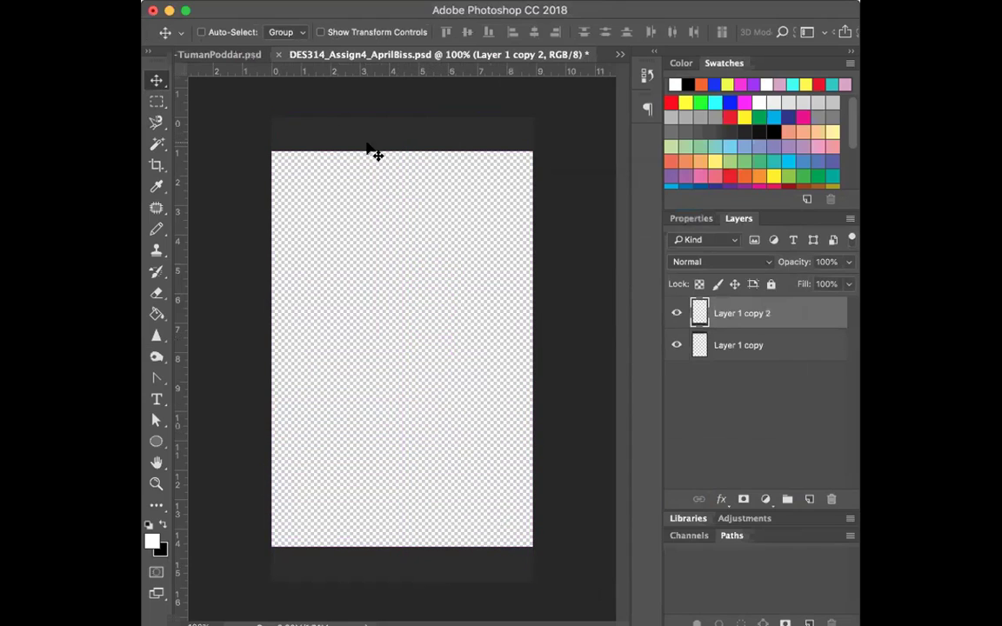
Add the title "ORIGINAL PHOTO" in white 30 pt Myriad Pro and center it in the top bar.
left_click(157, 400)
left_click(369, 245)
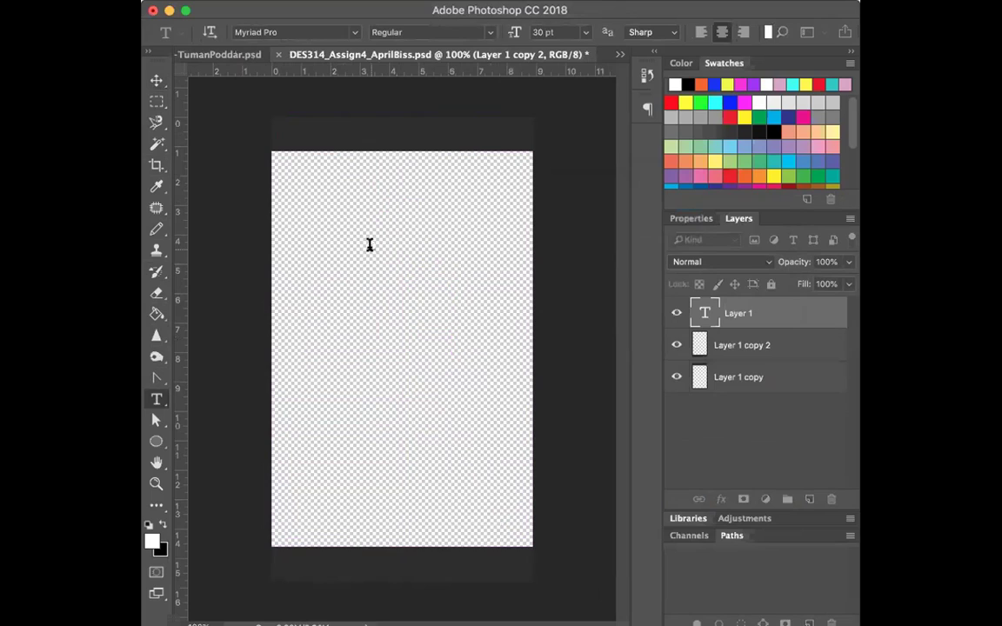
type("April Biss")
left_click(157, 80)
left_click_drag(399, 246, 426, 137)
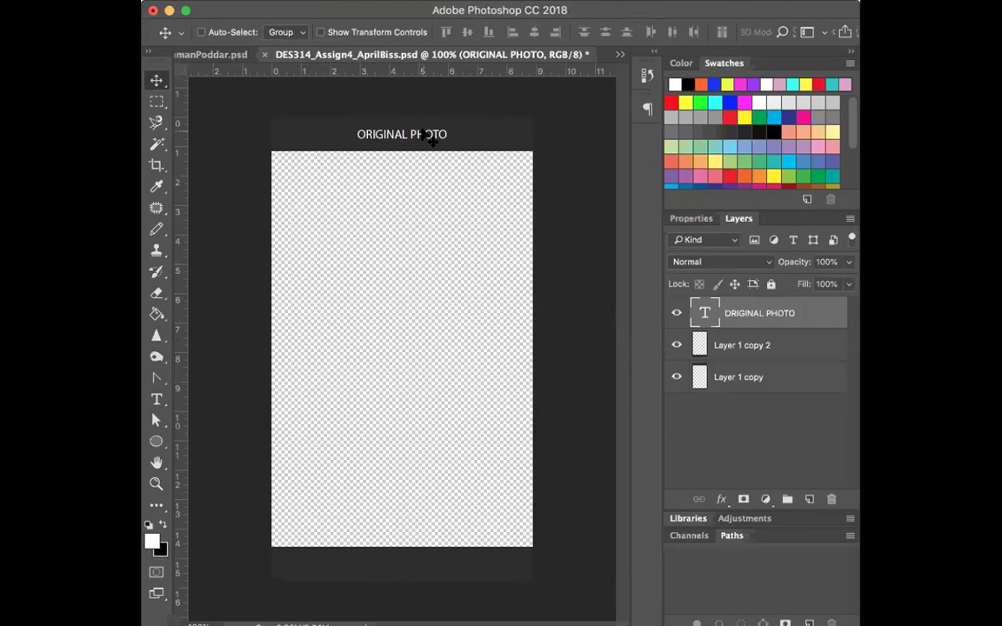
key("Down")
Add a white "X" as separate text and place it at the left end of the top bar.
left_click(157, 399)
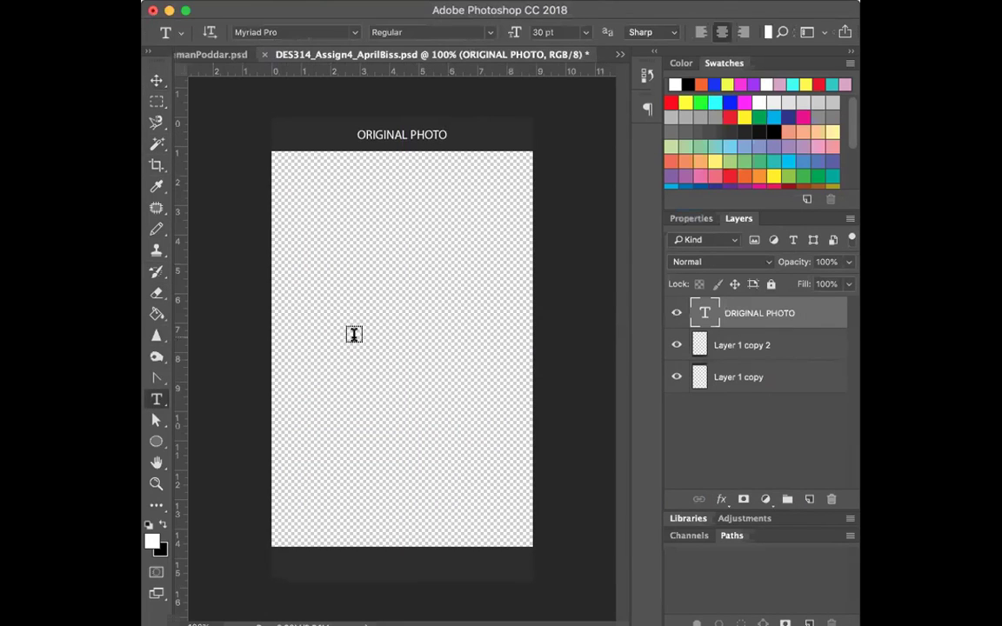
left_click(368, 340)
type("x")
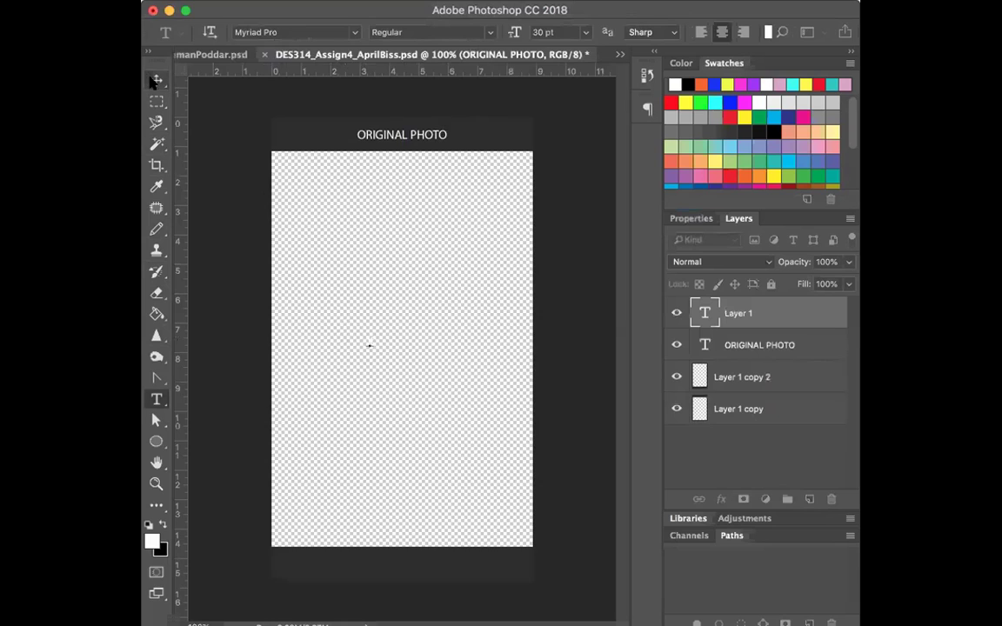
left_click(157, 80)
left_click_drag(380, 358, 291, 141)
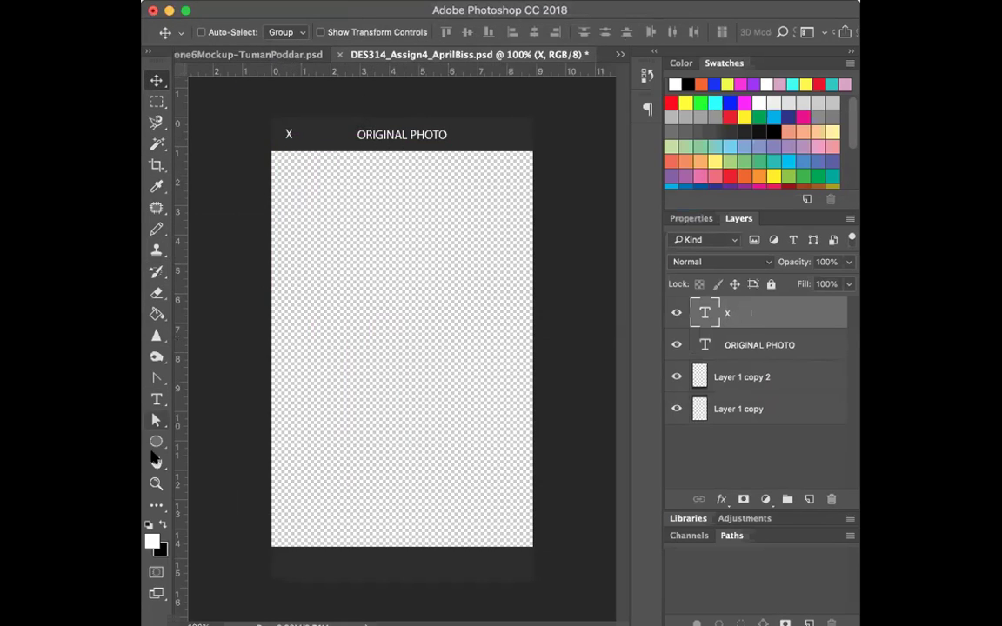
Select the X text, show its character settings and browse the installed fonts for an alternative typeface.
key("t")
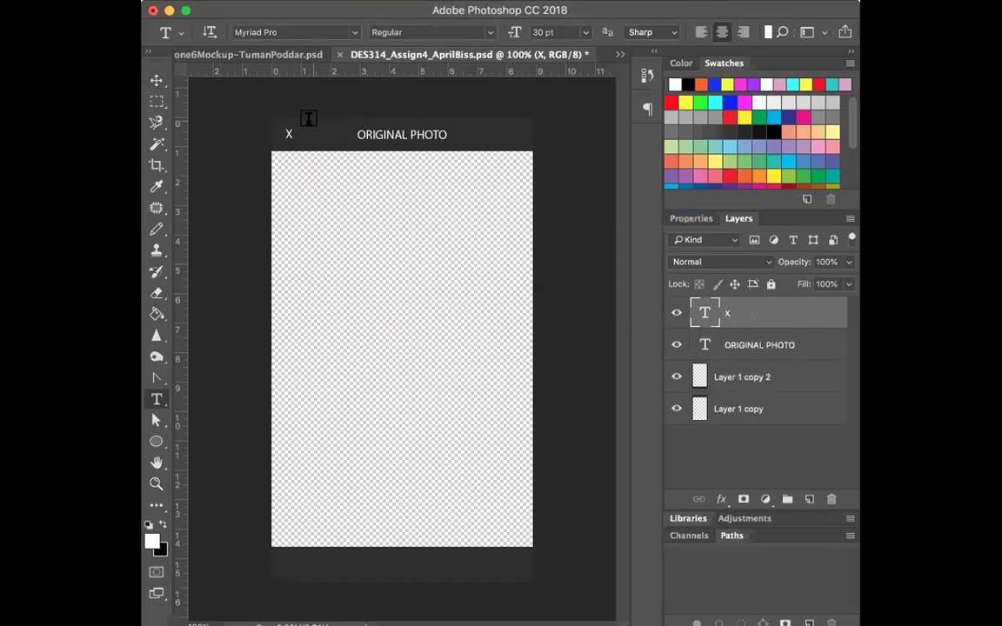
left_click_drag(292, 132, 280, 131)
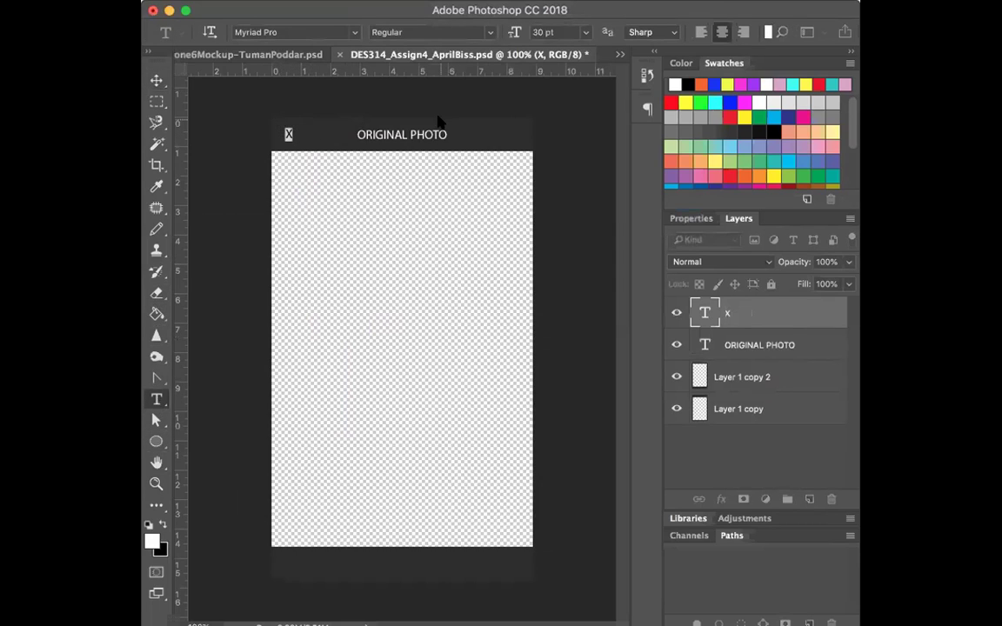
left_click(353, 32)
left_click(349, 35)
left_click(633, 0)
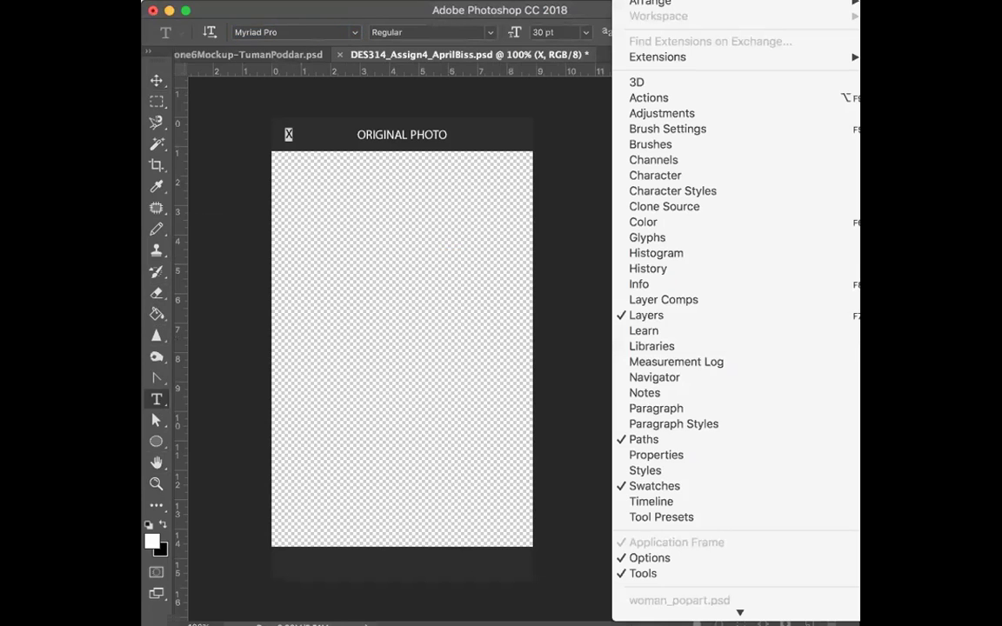
left_click(739, 183)
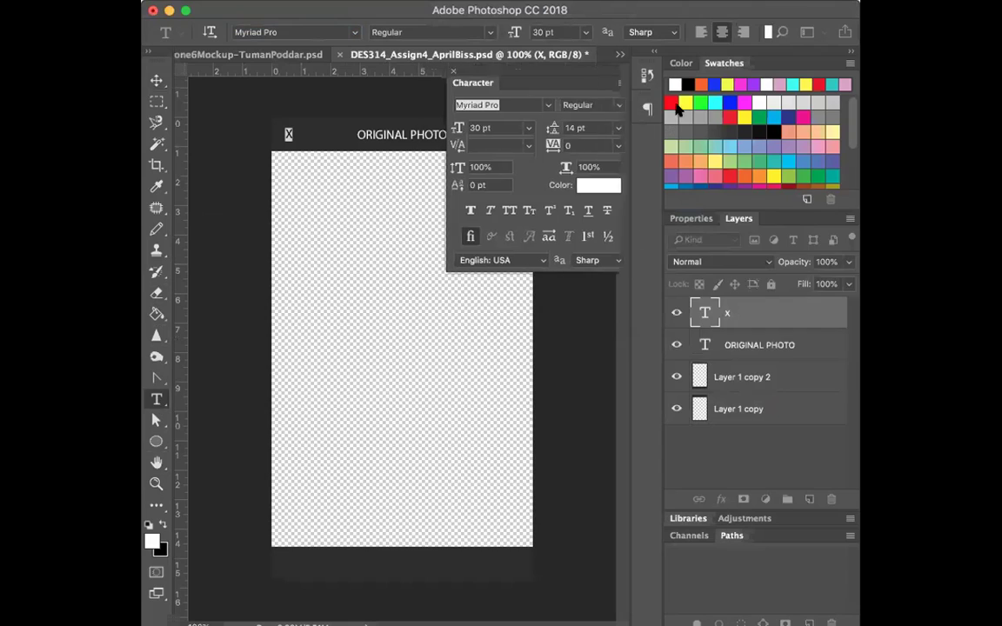
left_click_drag(474, 81, 745, 193)
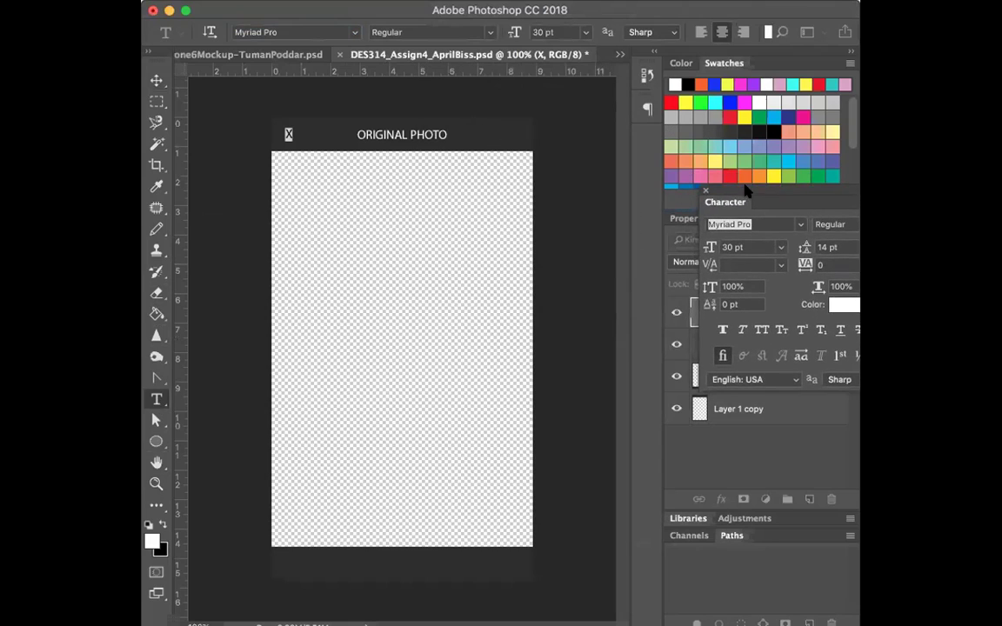
left_click(802, 225)
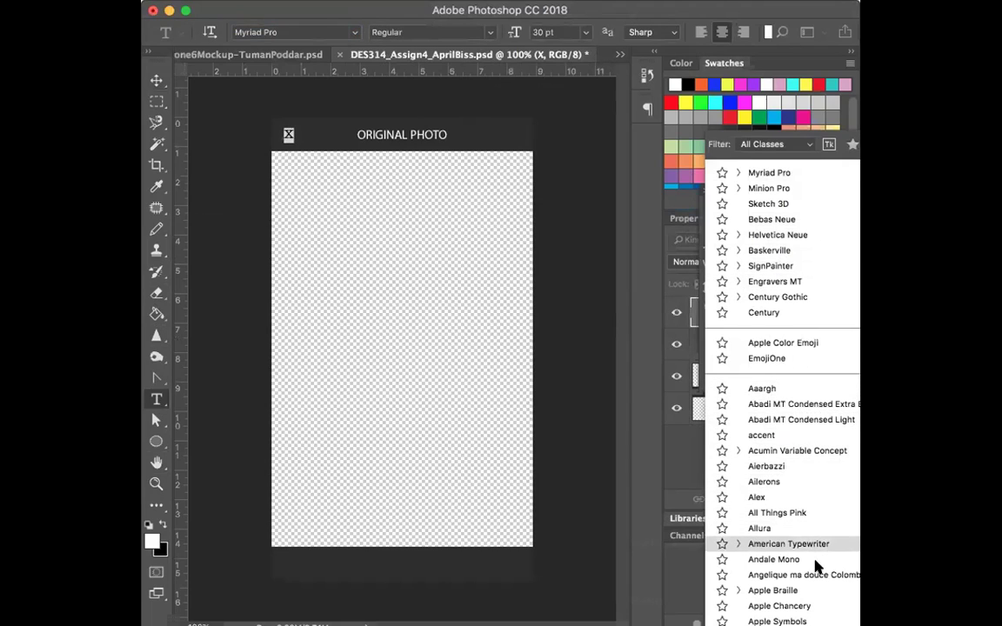
scroll(823, 573, "down", 10)
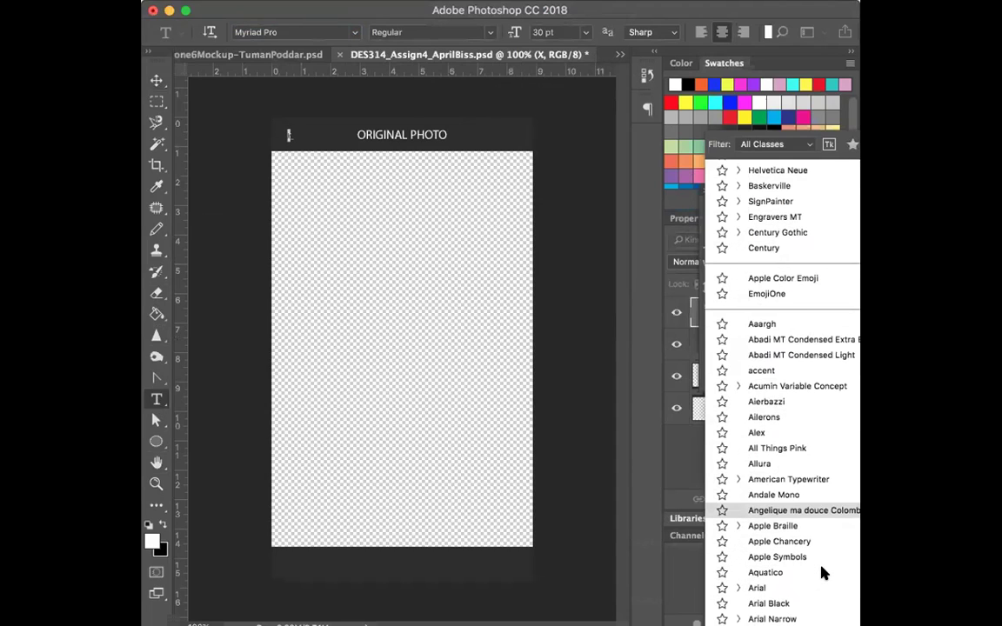
scroll(787, 369, "down", 15)
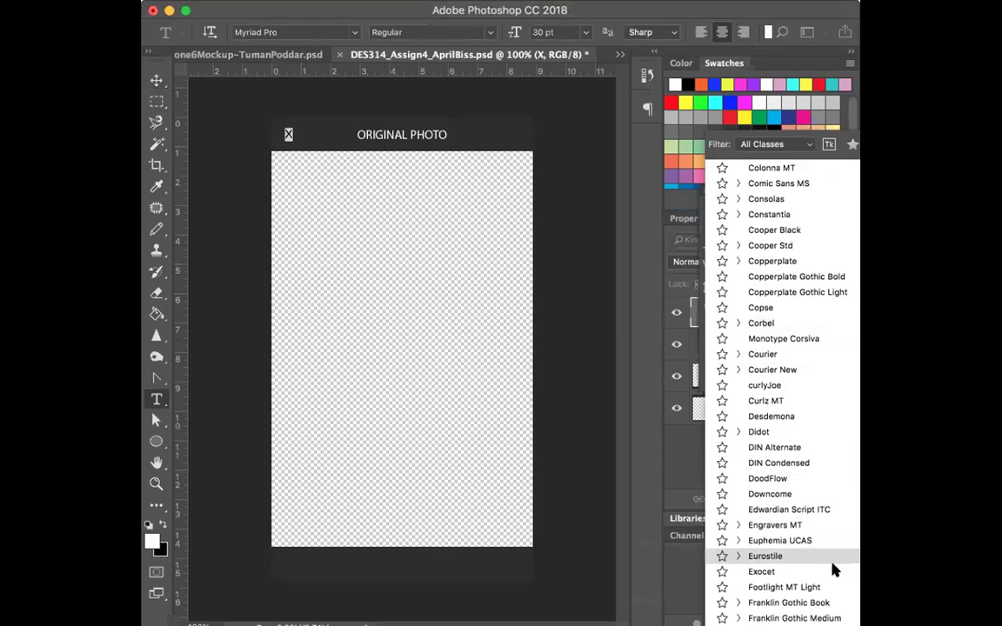
Leave the font list, move the character settings off the layers and delete the X text layer.
left_click(155, 83)
left_click_drag(748, 198, 574, 469)
left_click(831, 500)
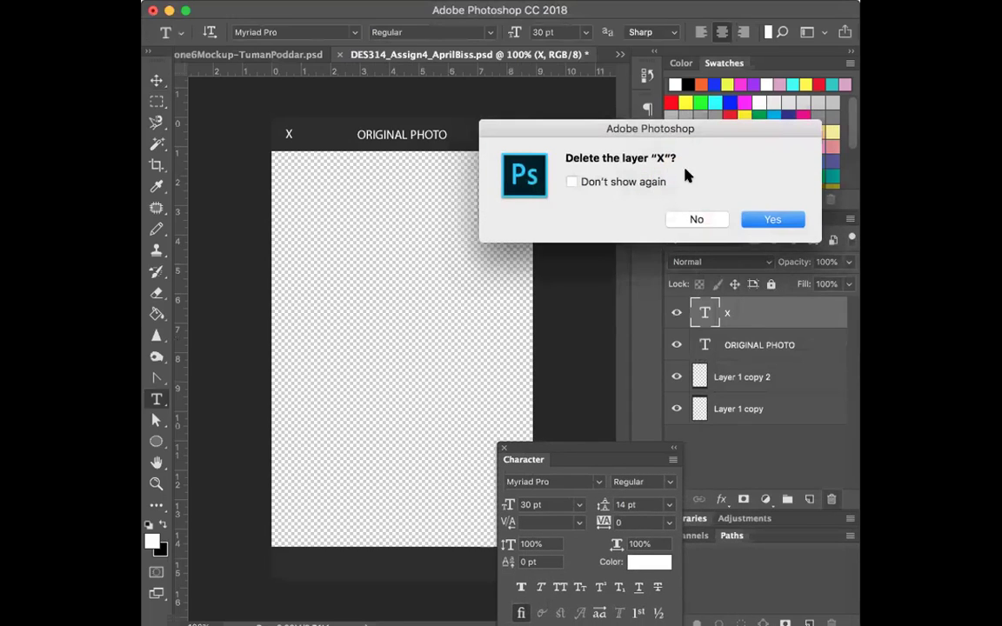
Confirm the deletion of the X text layer.
key("Return")
Show the Glyphs panel, enlarge it and look through the entire Myriad Pro Regular character set.
left_click(639, 0)
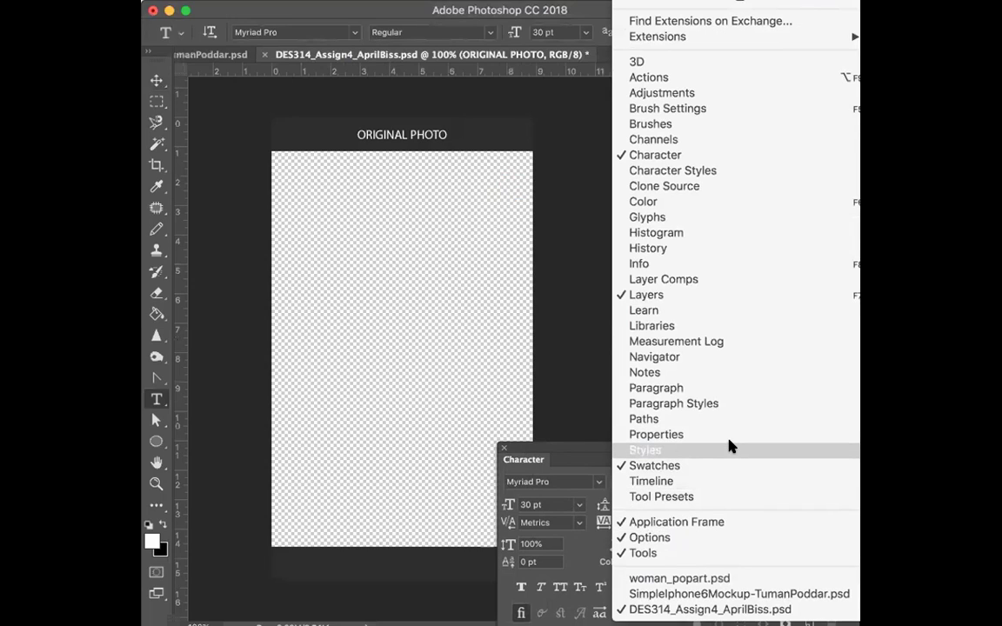
mouse_move(474, 0)
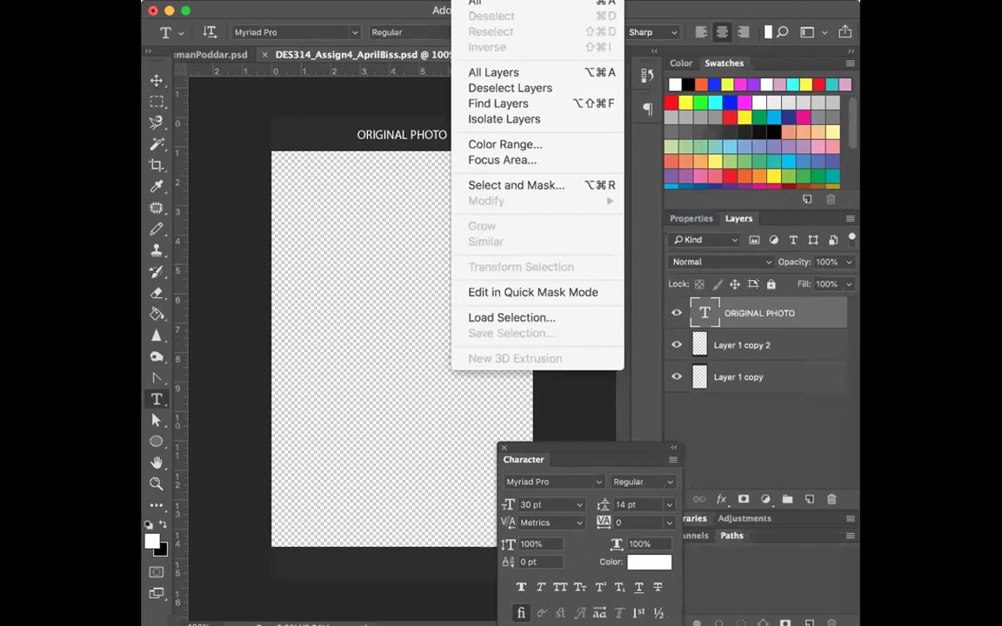
mouse_move(640, 0)
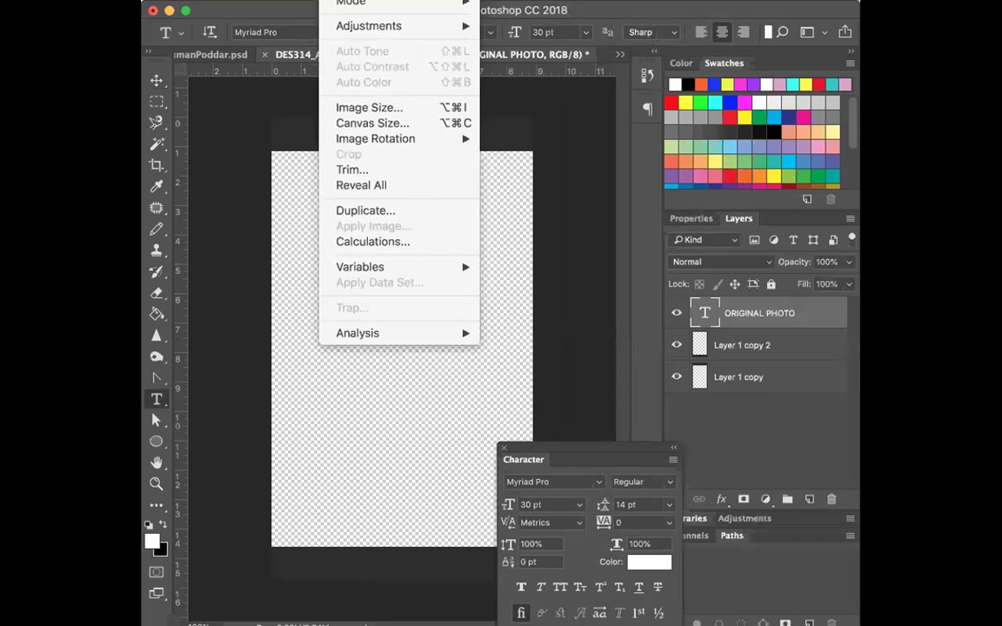
mouse_move(387, 0)
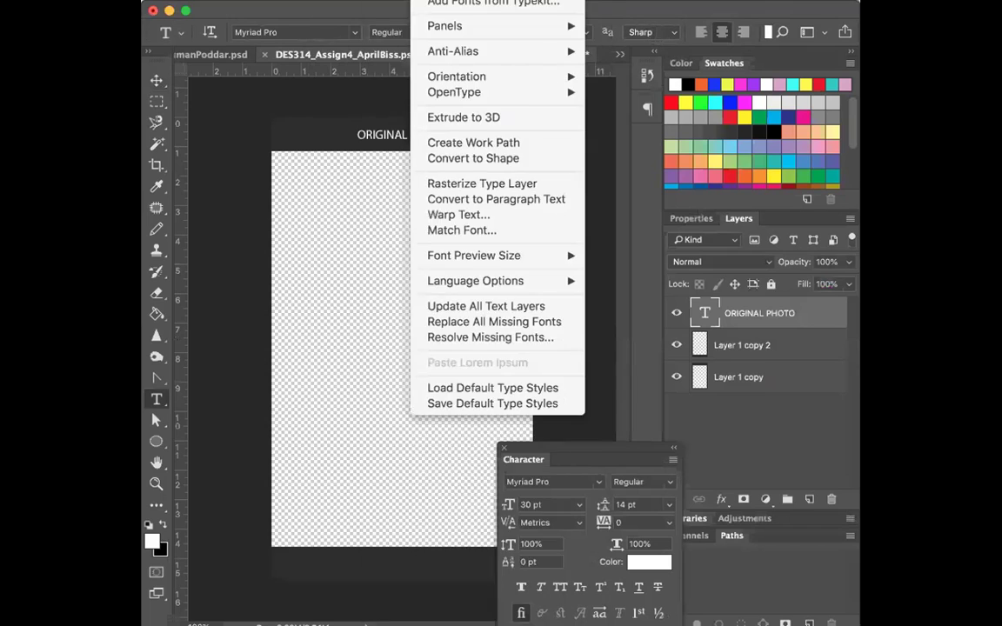
mouse_move(522, 0)
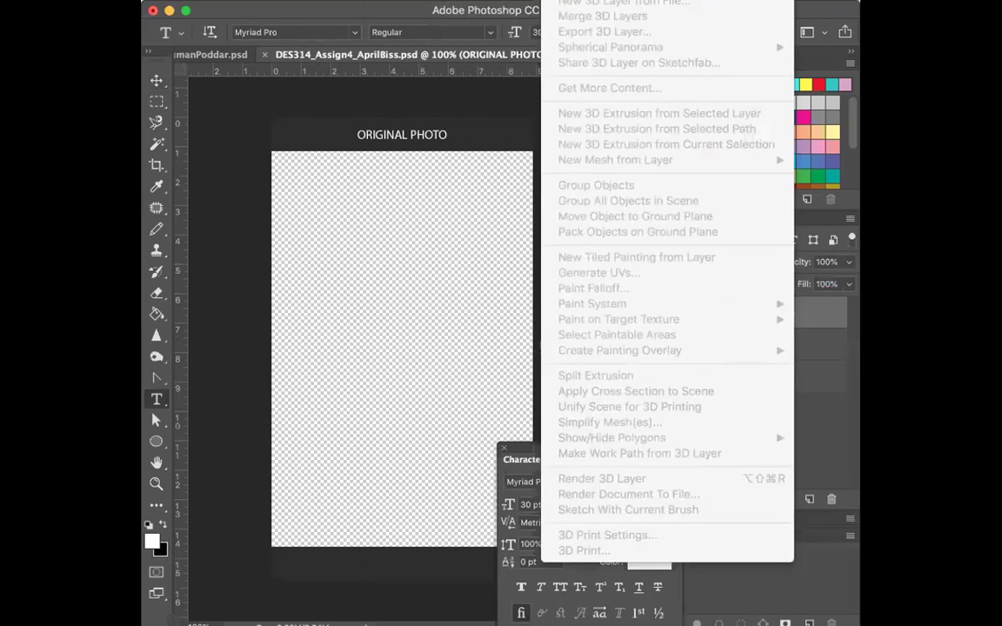
mouse_move(592, 0)
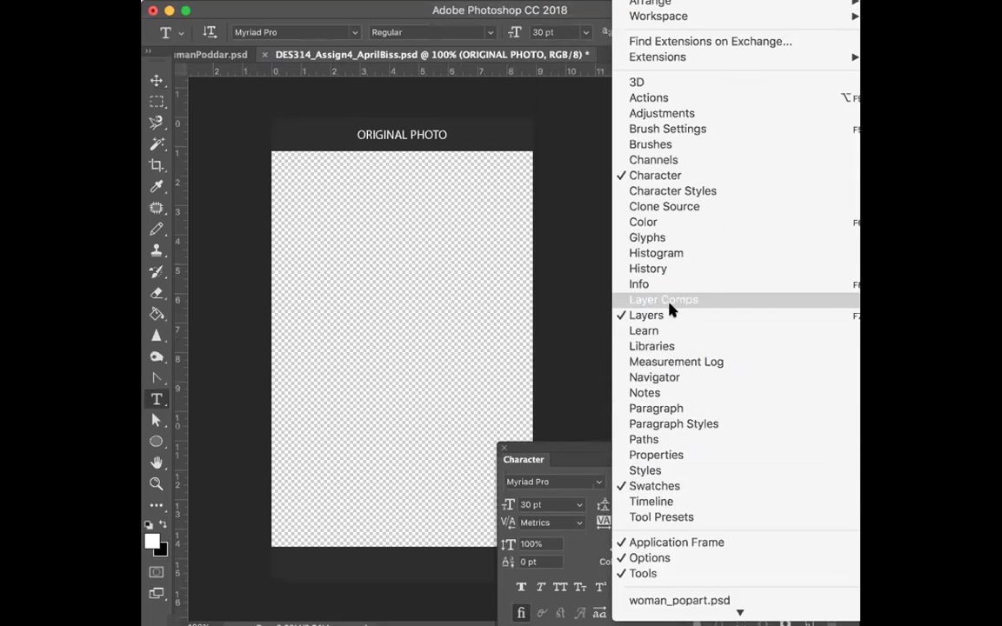
left_click(645, 238)
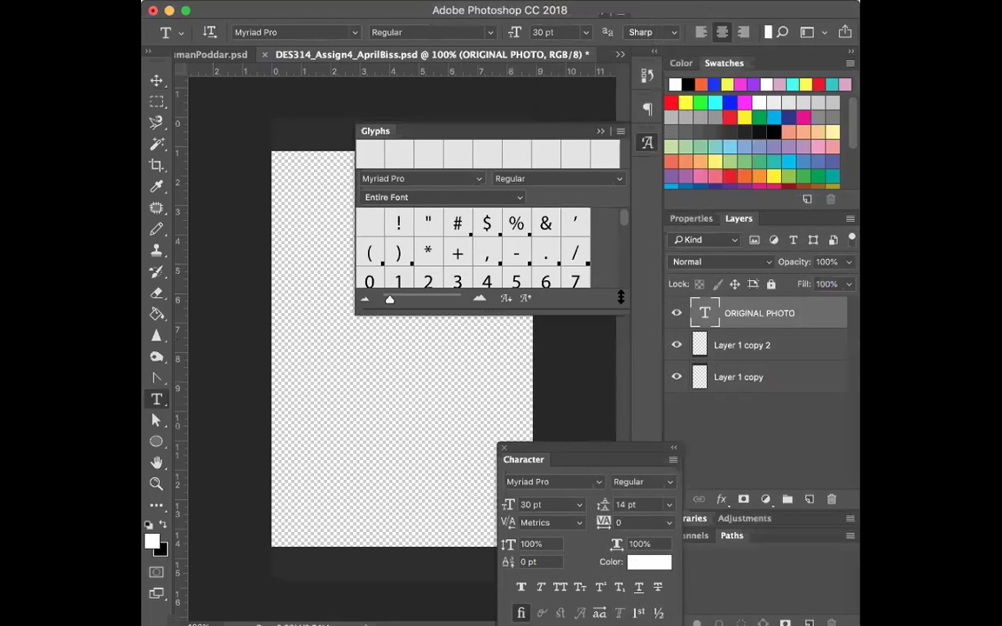
left_click_drag(620, 316, 629, 488)
scroll(608, 417, "down", 15)
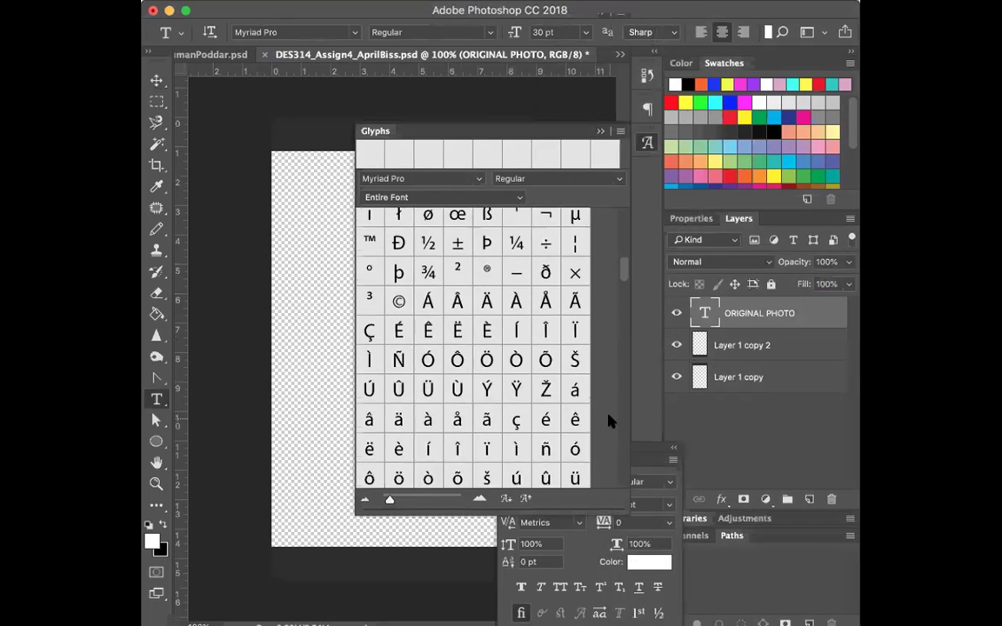
scroll(608, 421, "down", 20)
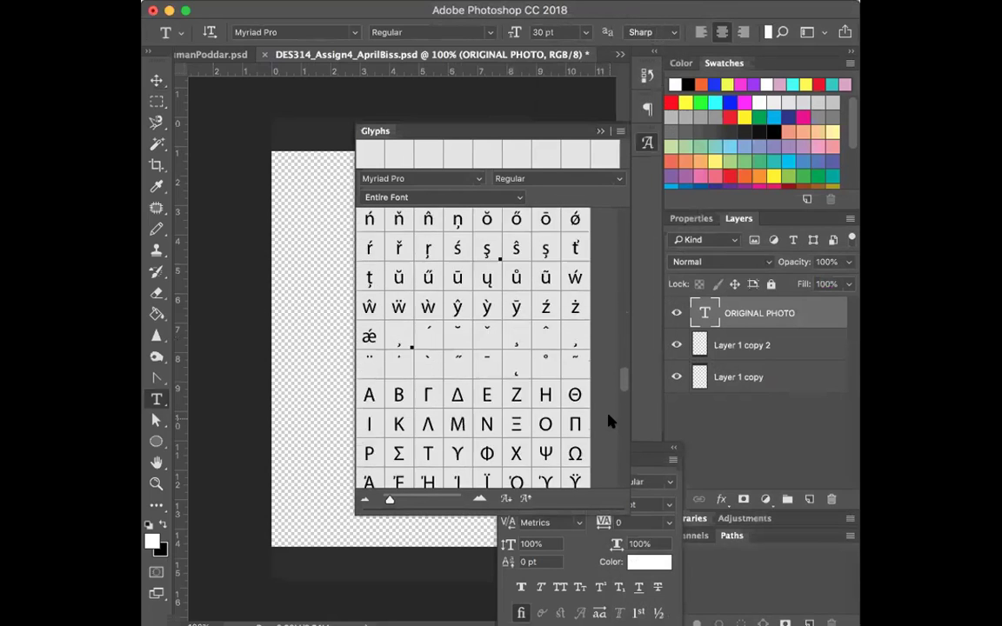
scroll(608, 421, "down", 15)
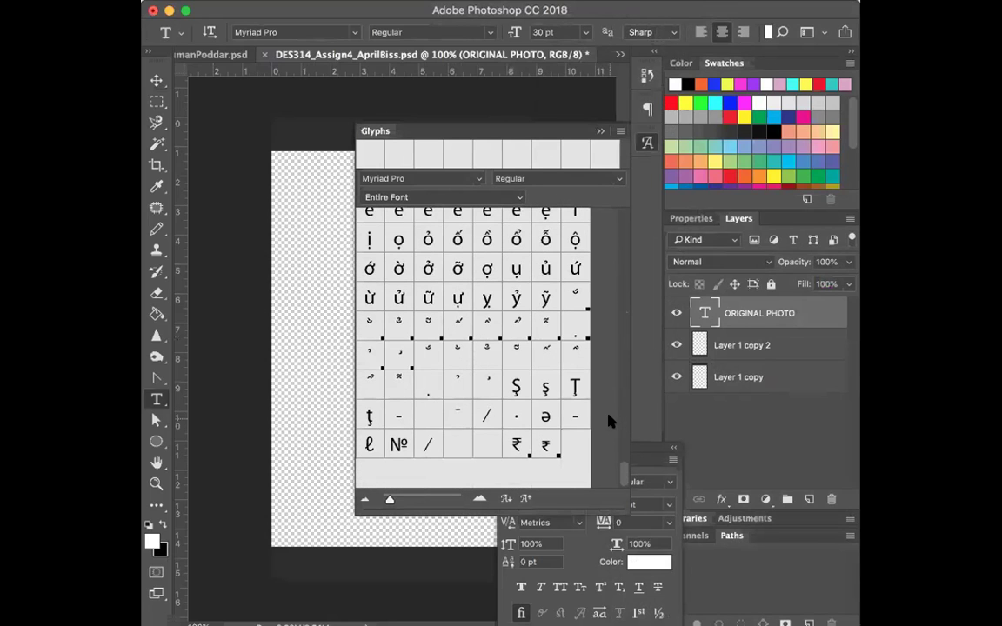
left_click(619, 131)
key("Escape")
Show the Libraries panel, collapse the Glyphs panel and check the assets in My Library.
left_click(635, 0)
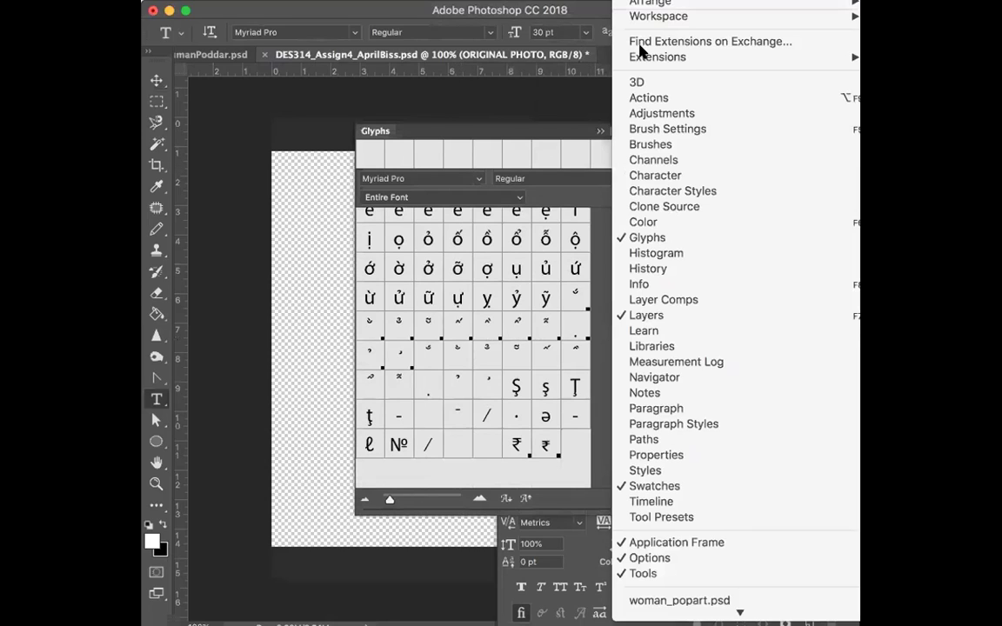
left_click(674, 347)
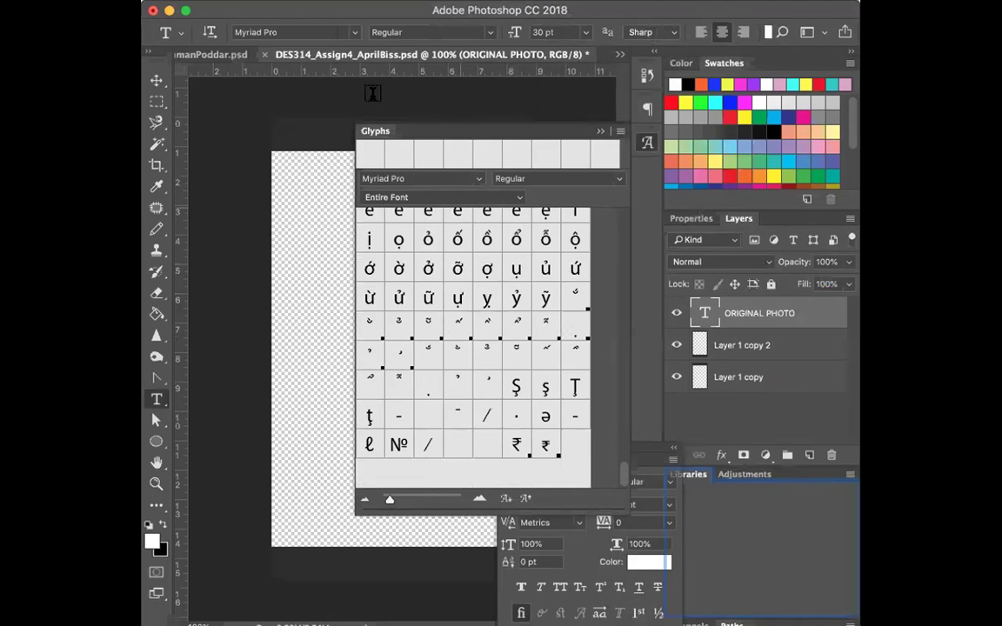
left_click(600, 130)
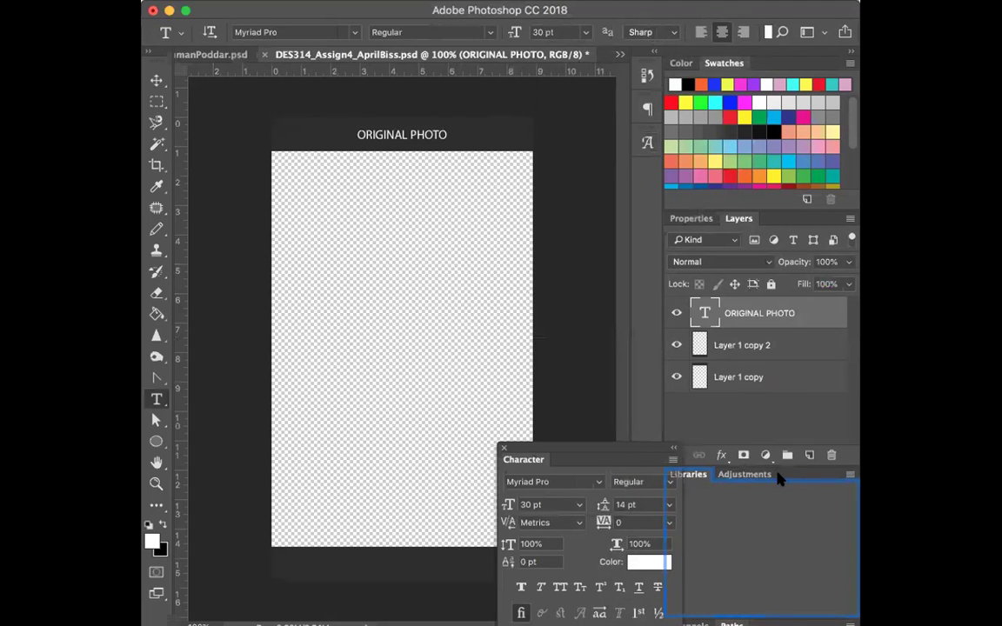
left_click(850, 476)
left_click(690, 478)
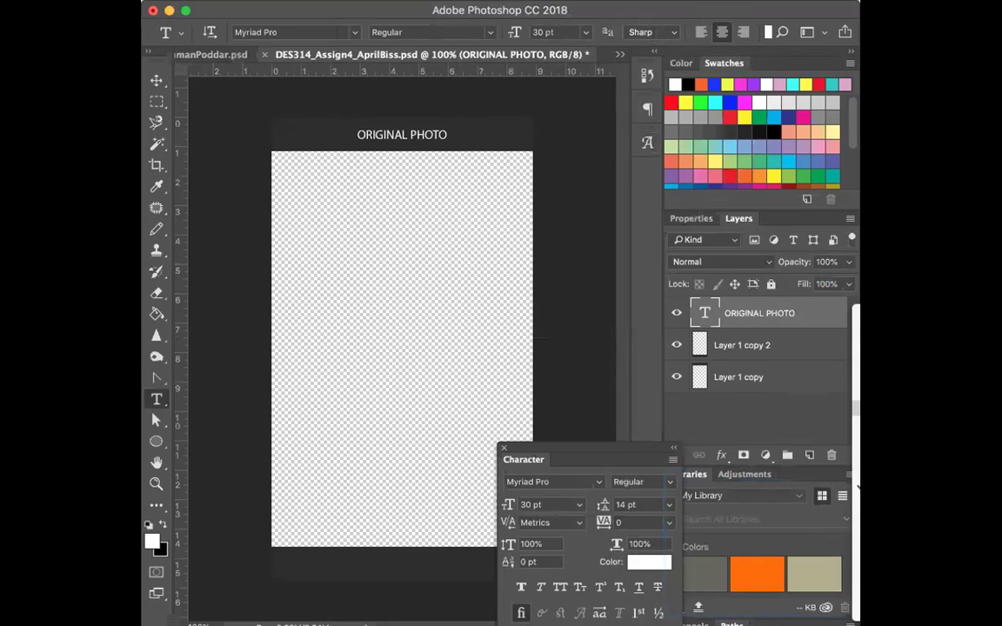
left_click(786, 498)
left_click(788, 500)
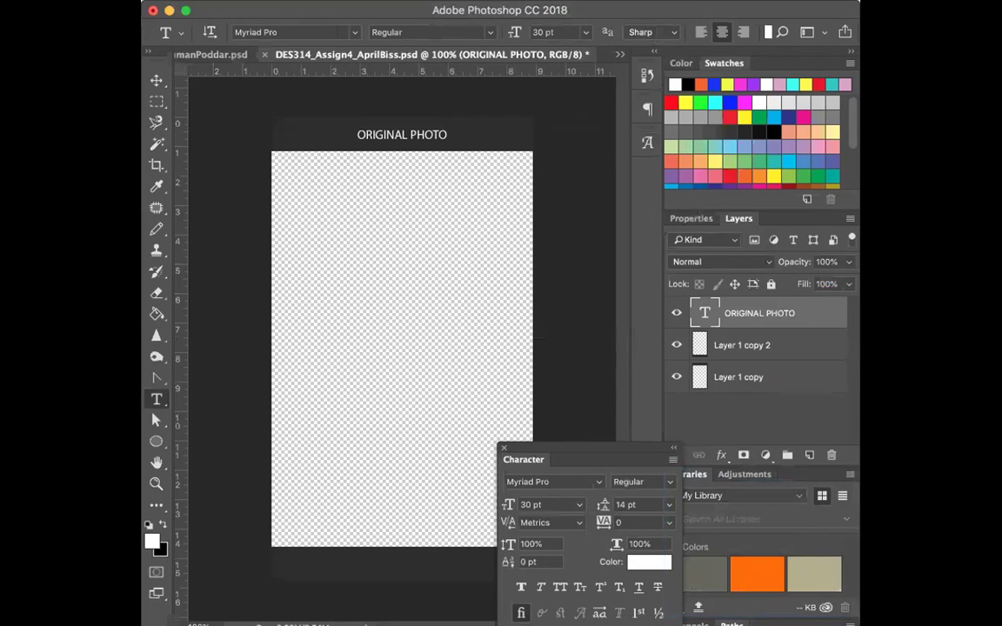
left_click(633, 0)
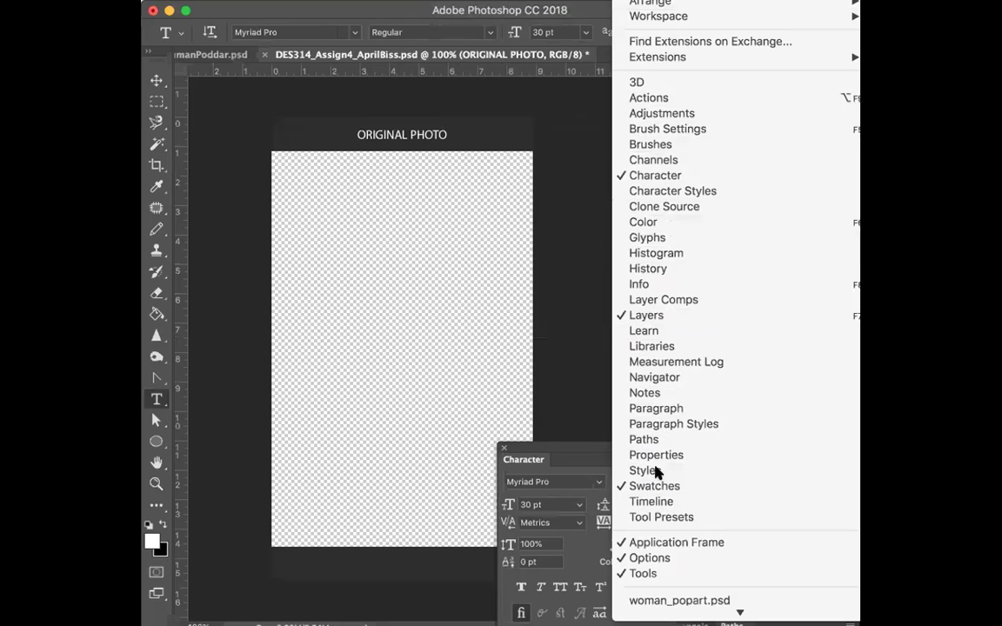
mouse_move(340, 0)
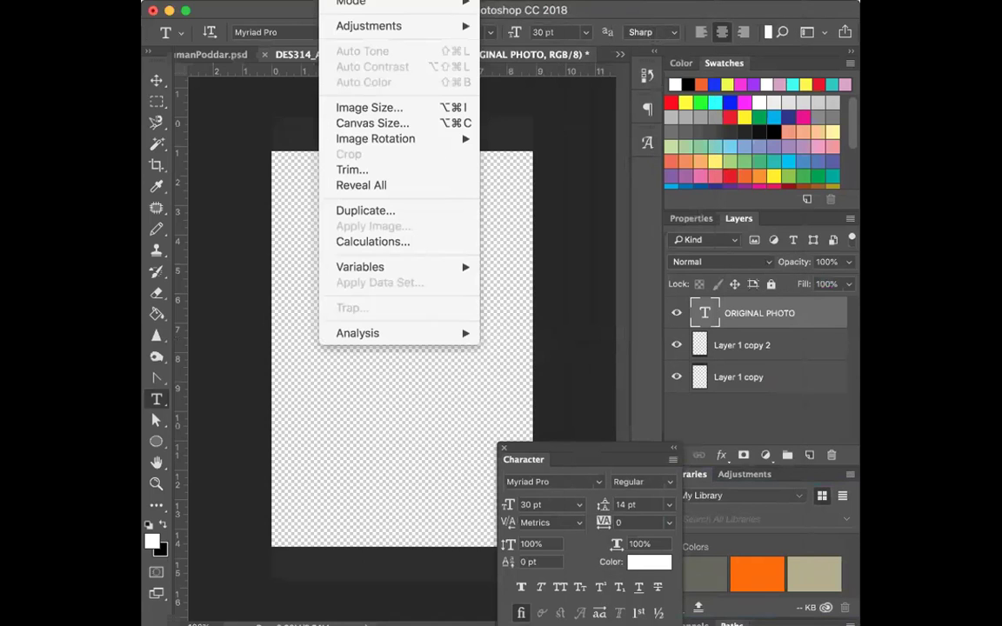
mouse_move(296, 0)
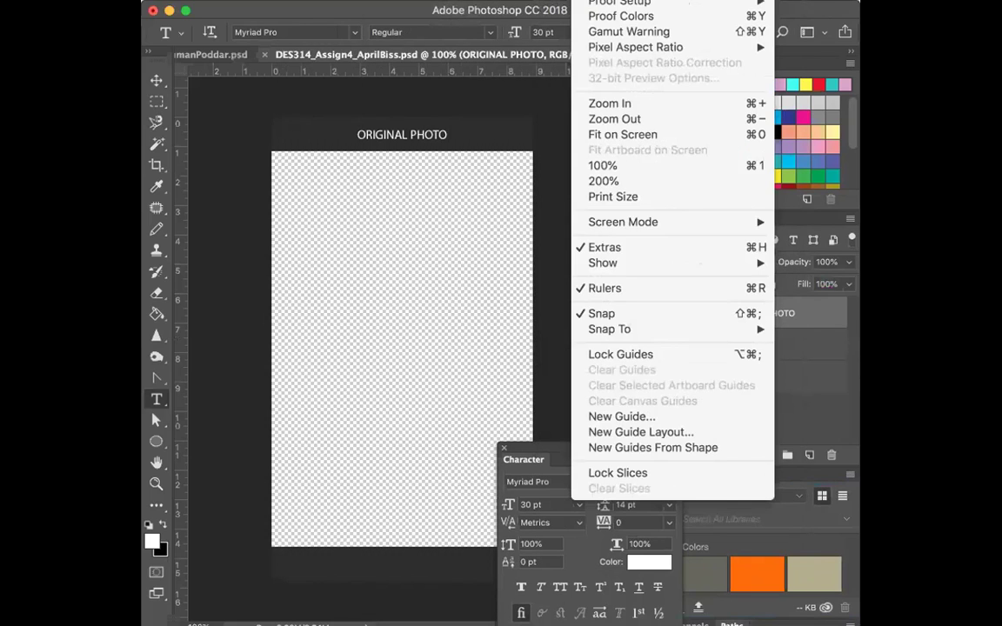
key("Escape")
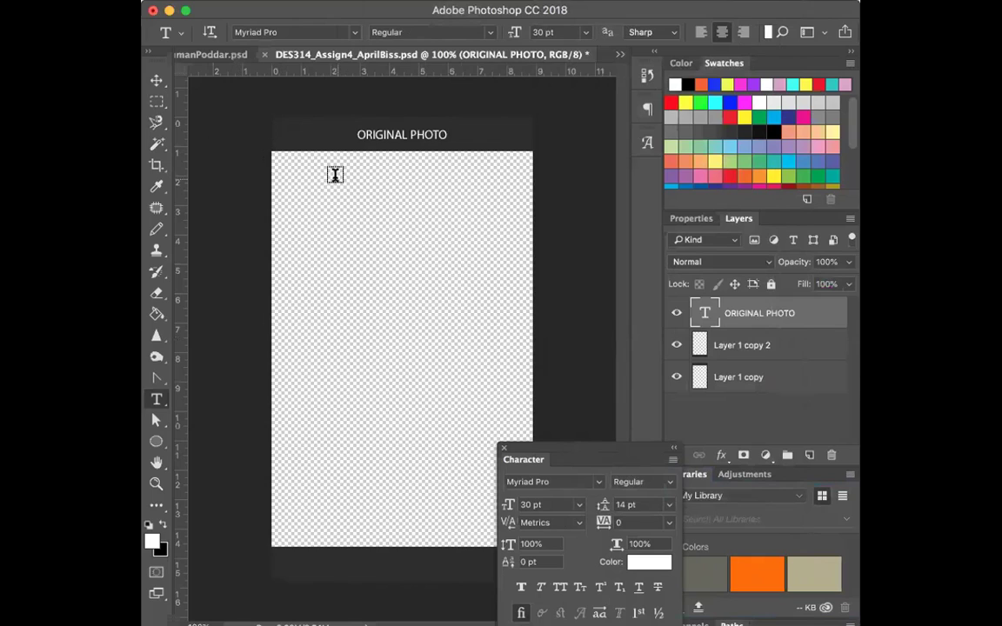
Add the text "X" and move it to the left end of the header bar, in line with ORIGINAL PHOTO.
left_click(324, 301)
type("x")
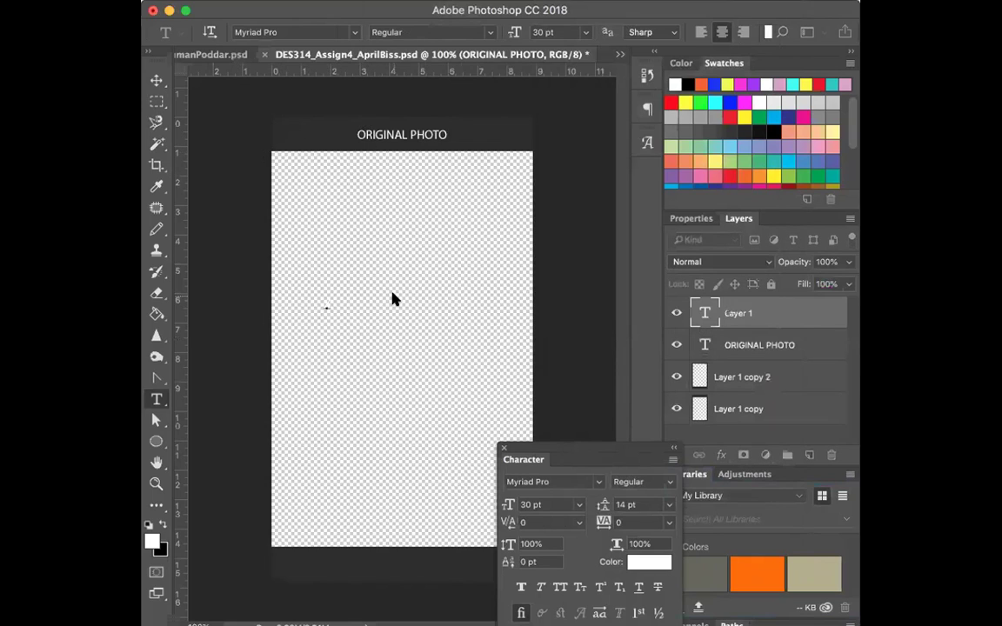
left_click(157, 80)
left_click_drag(369, 302, 329, 133)
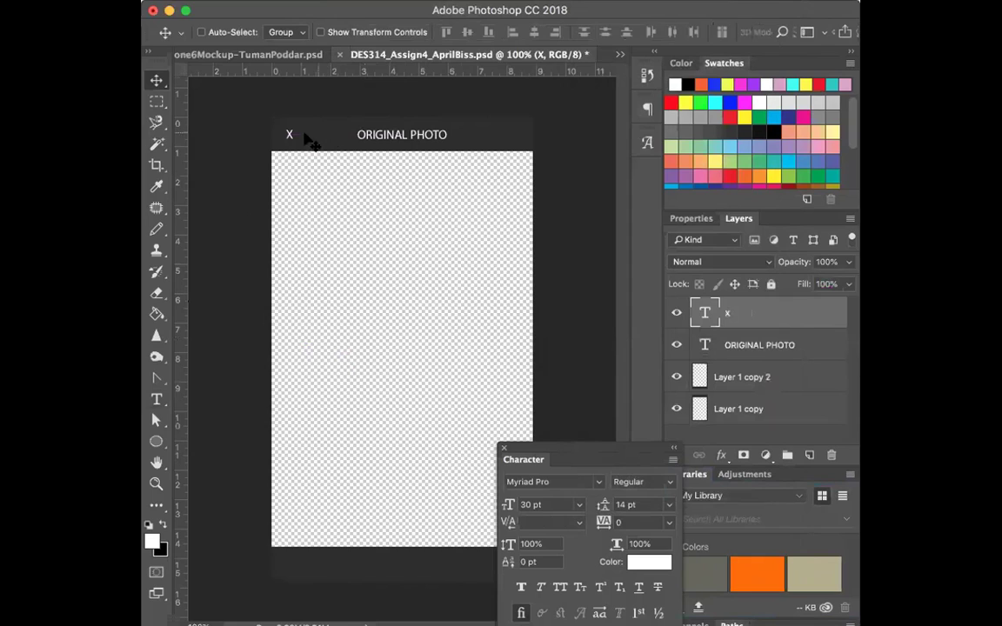
Add the text "NEXT" and move it to the right end of the header bar, in line with ORIGINAL PHOTO.
left_click(157, 398)
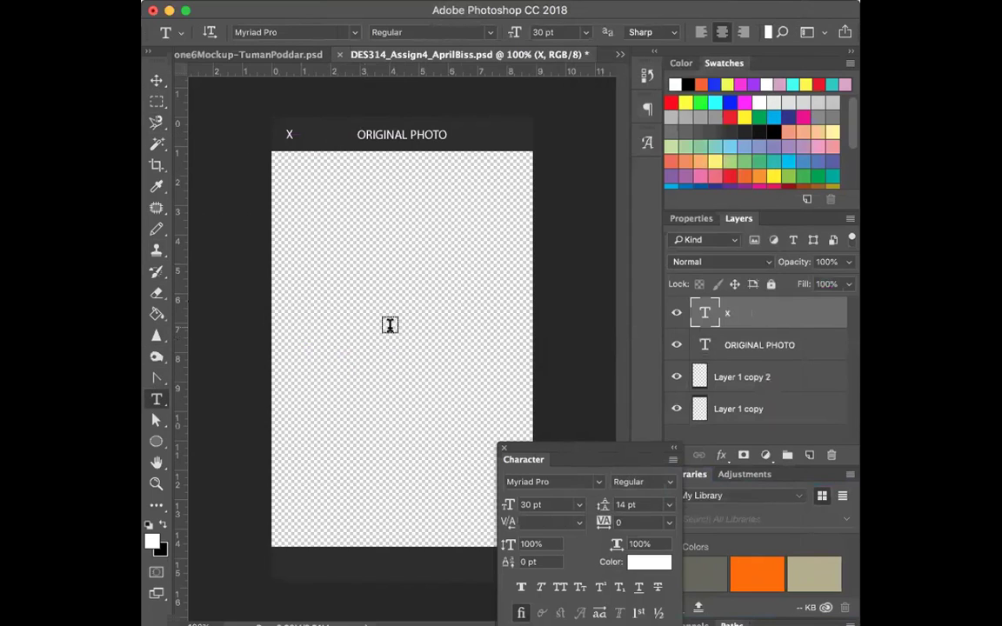
left_click(384, 331)
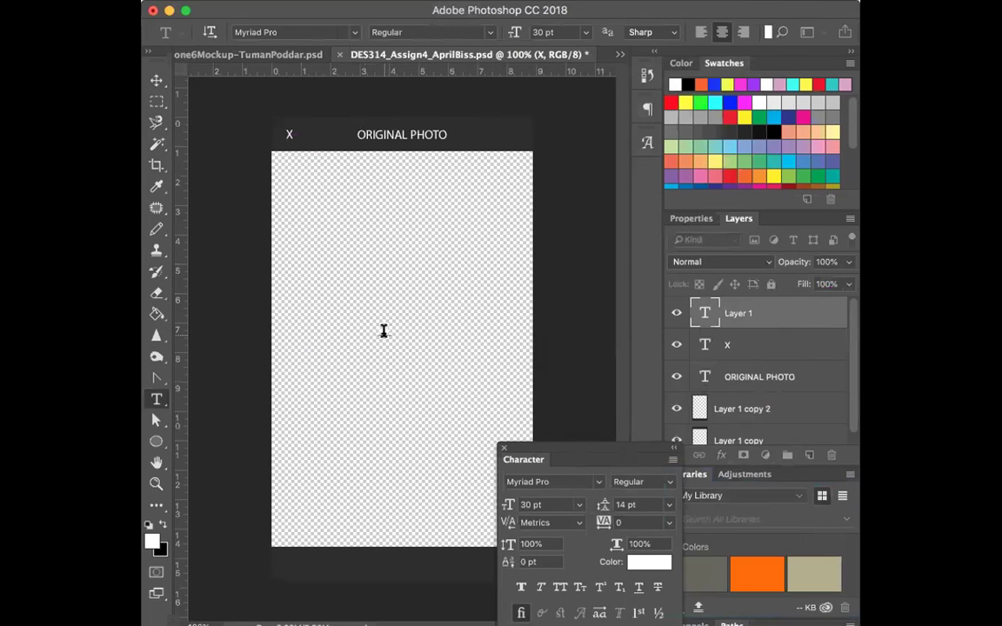
type("NEXT")
left_click(157, 80)
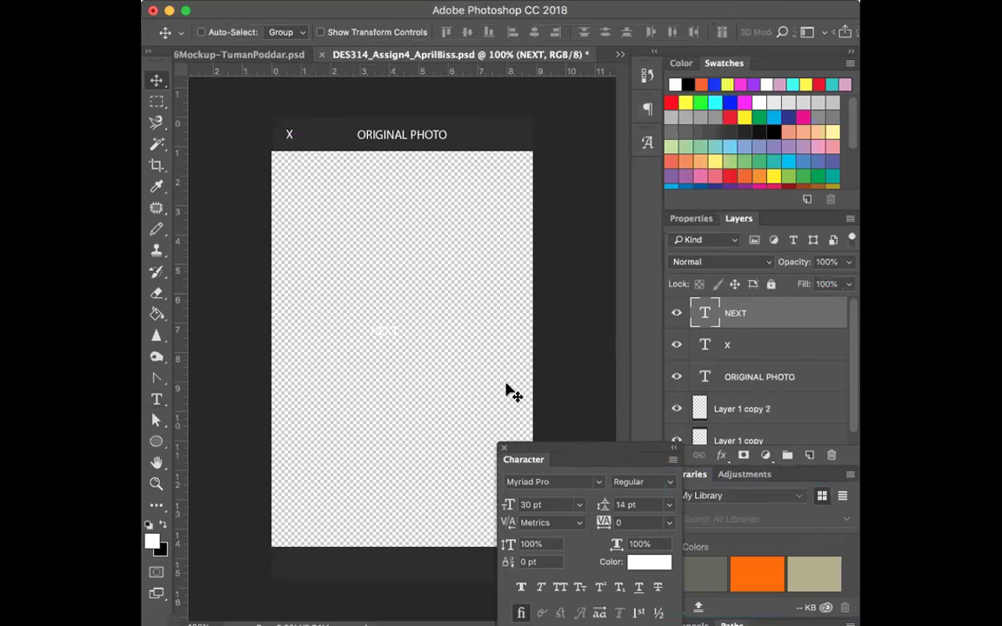
left_click_drag(394, 331, 522, 146)
Change the color of the NEXT text to yellow.
left_click(156, 398)
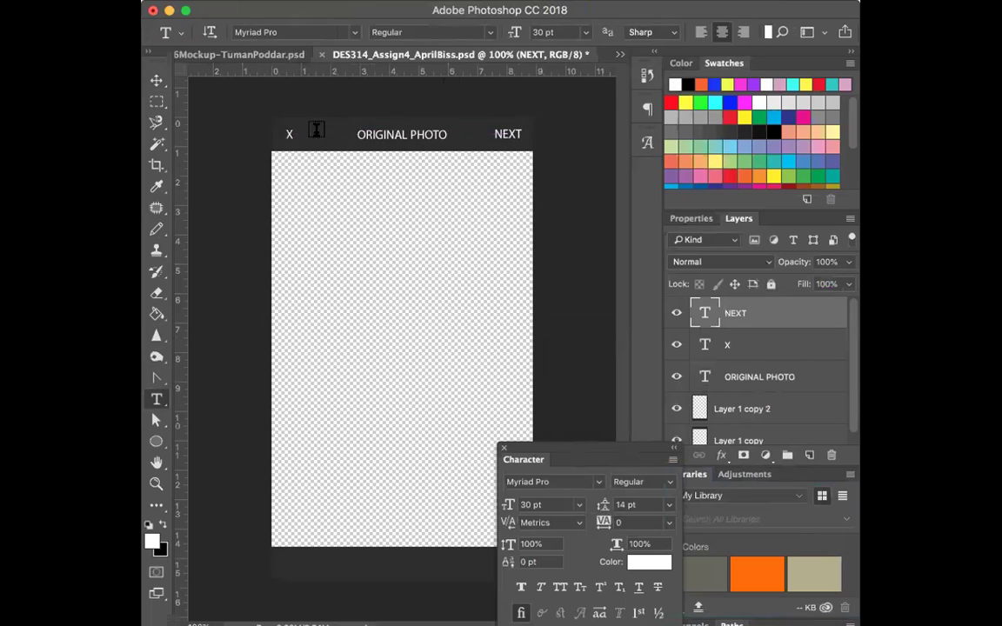
double_click(508, 133)
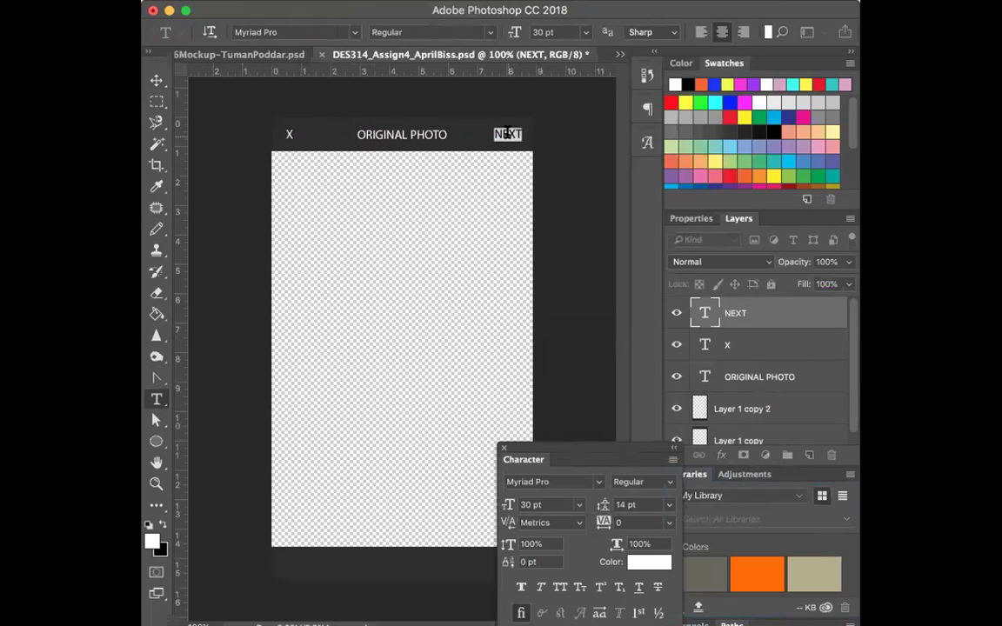
left_click(714, 103)
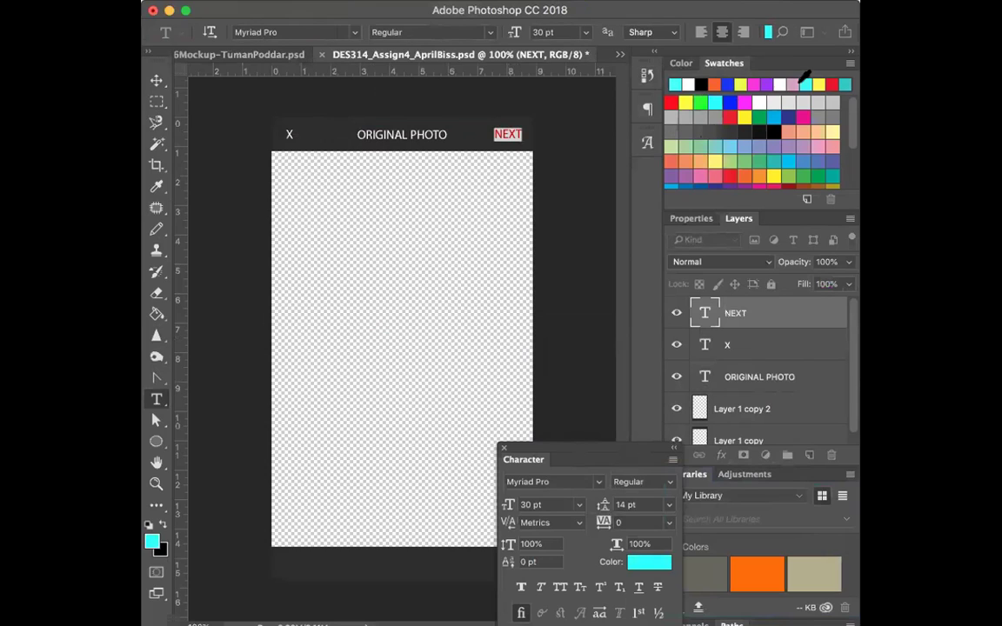
left_click(740, 83)
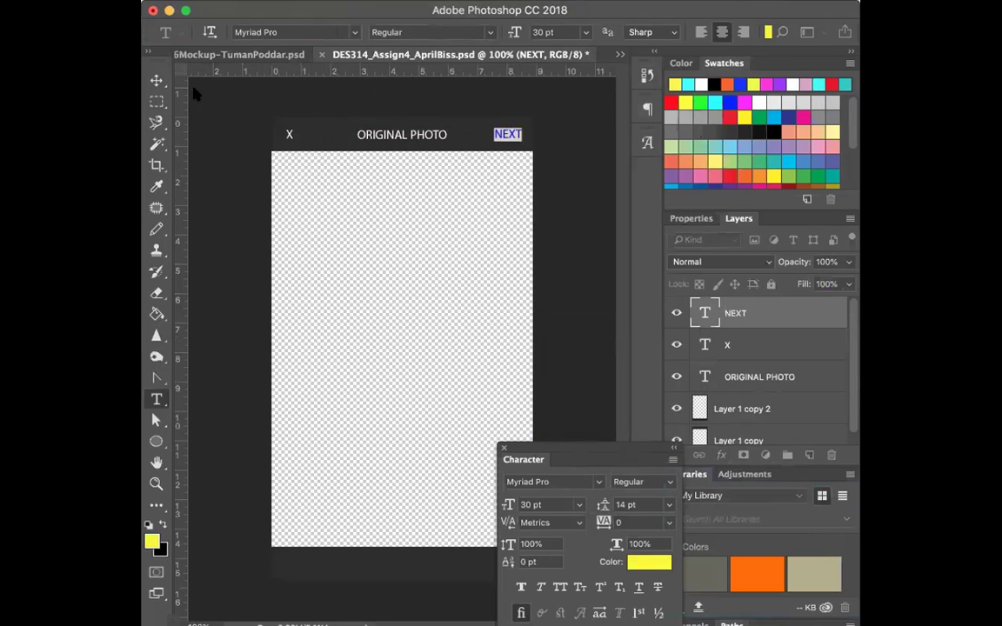
left_click(156, 80)
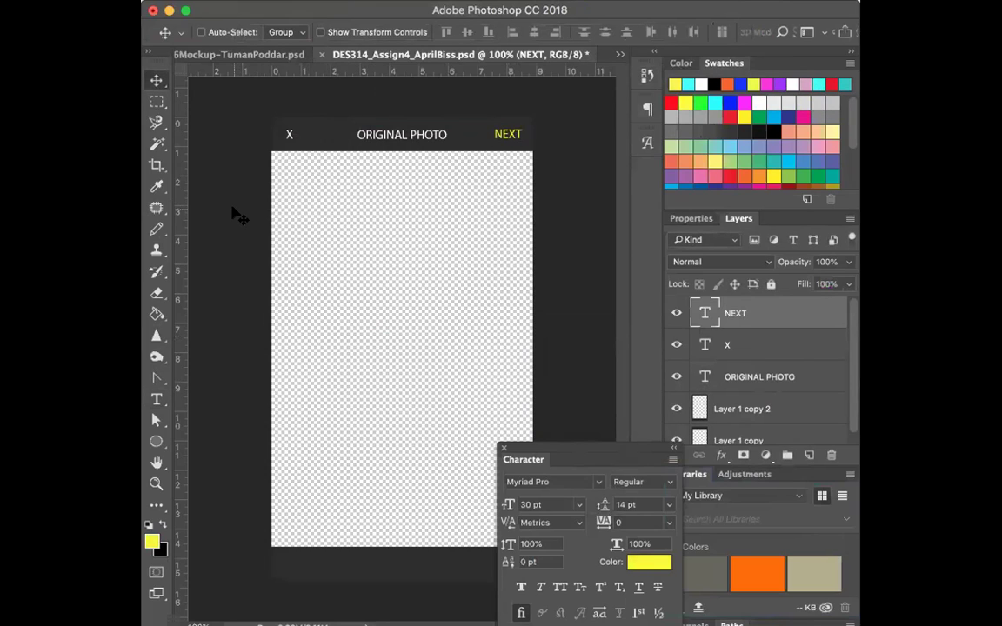
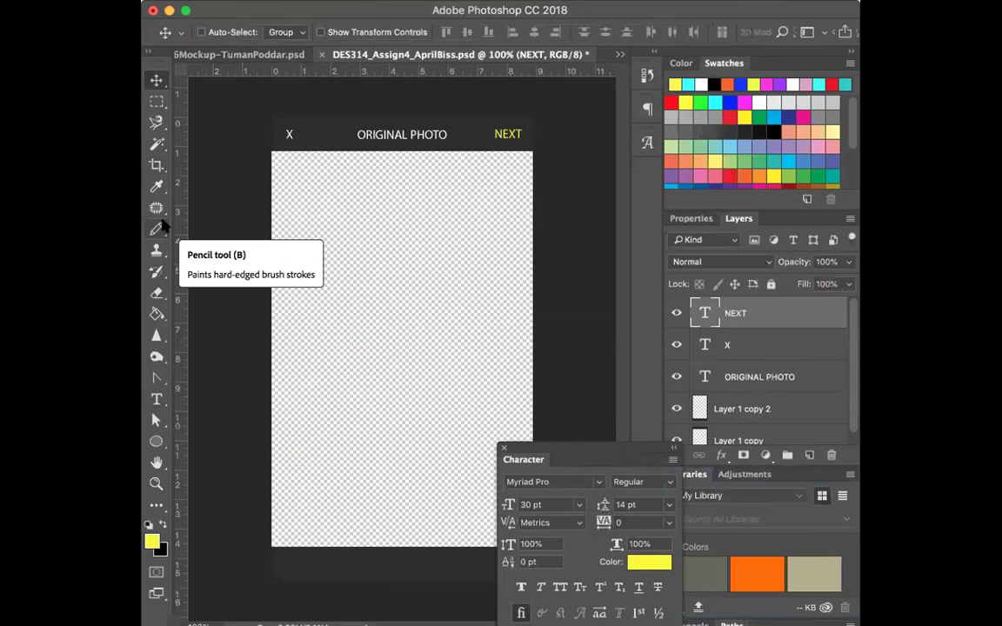
left_click(156, 357)
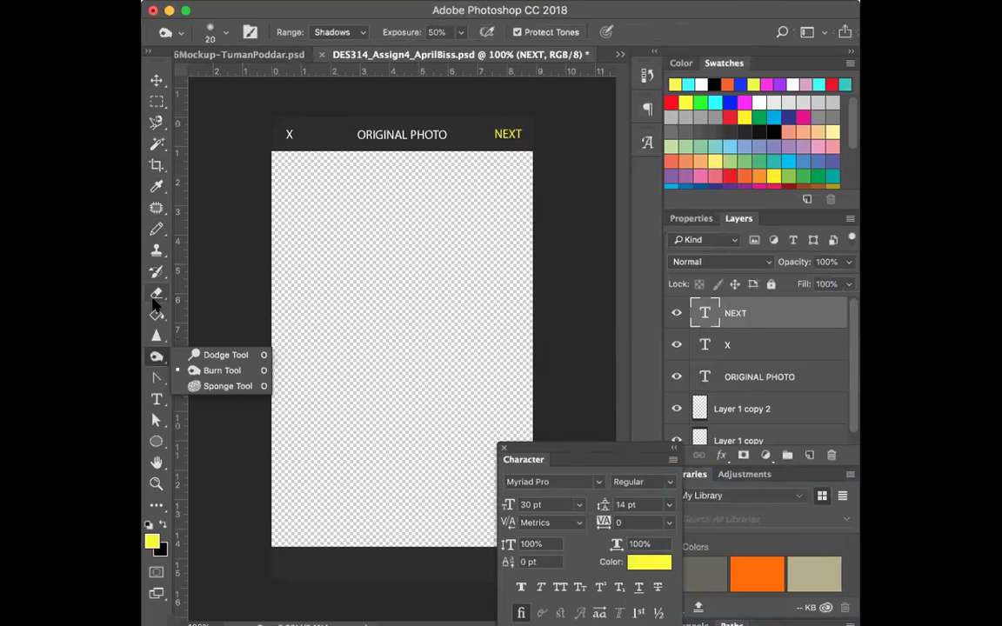
left_click(157, 380)
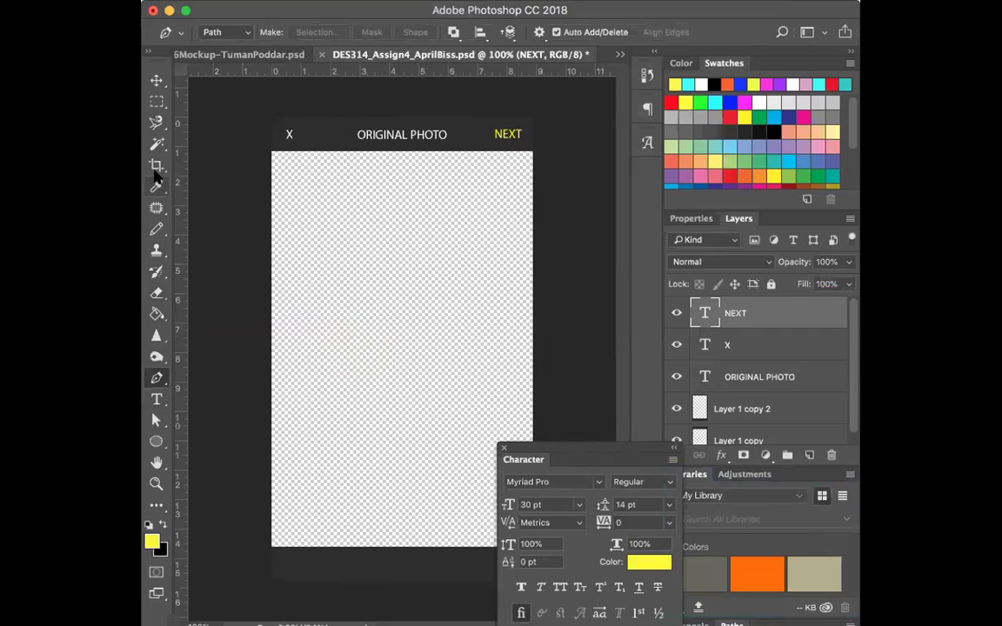
left_click(158, 399)
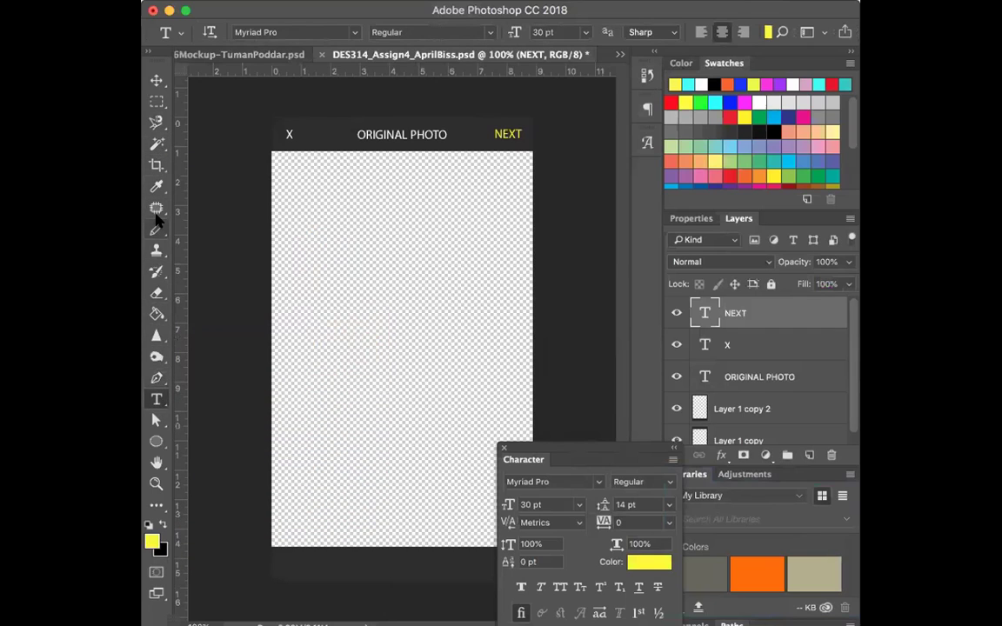
left_click(155, 145)
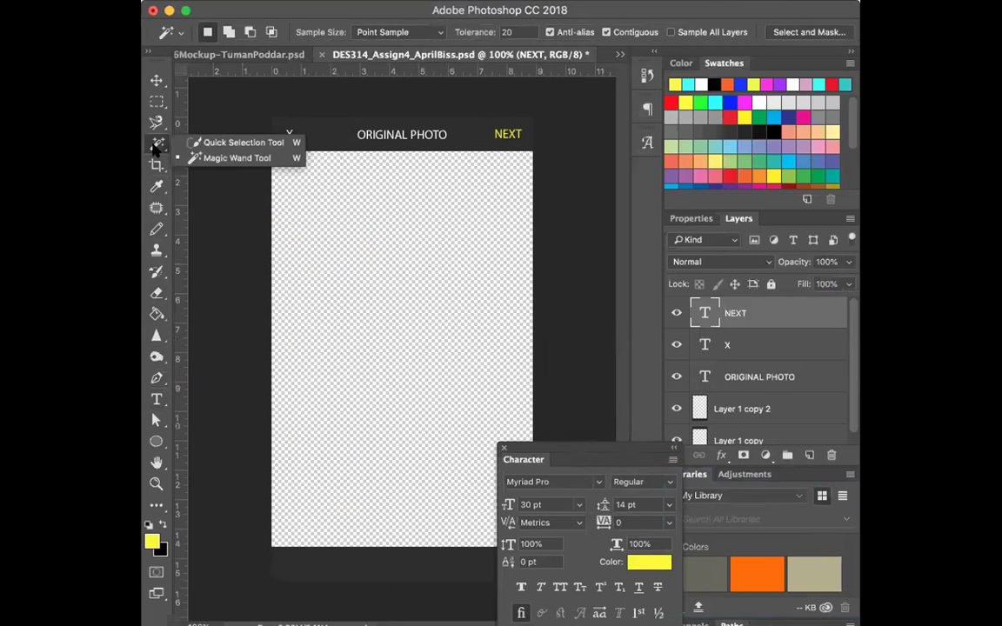
left_click(156, 167)
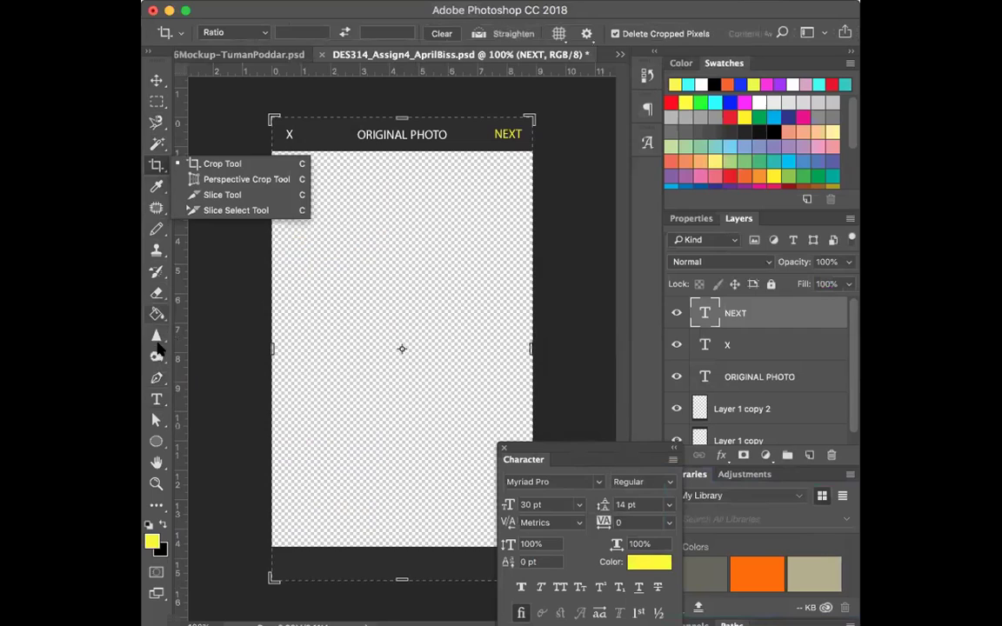
Draw a small V-shaped chevron path with the Pen tool in the header bar, just after ORIGINAL PHOTO.
left_click(156, 378)
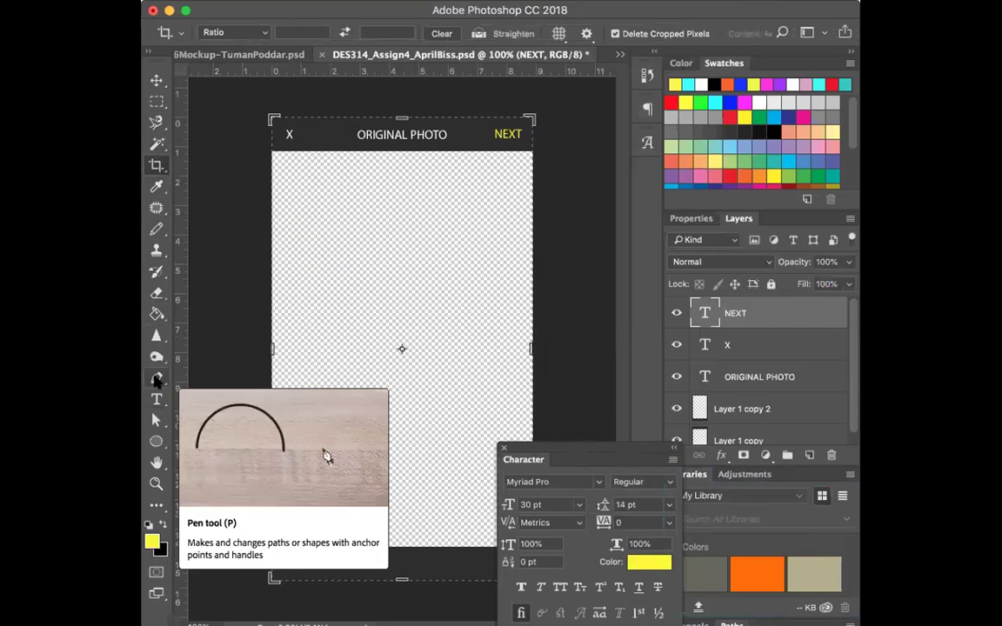
left_click(157, 379)
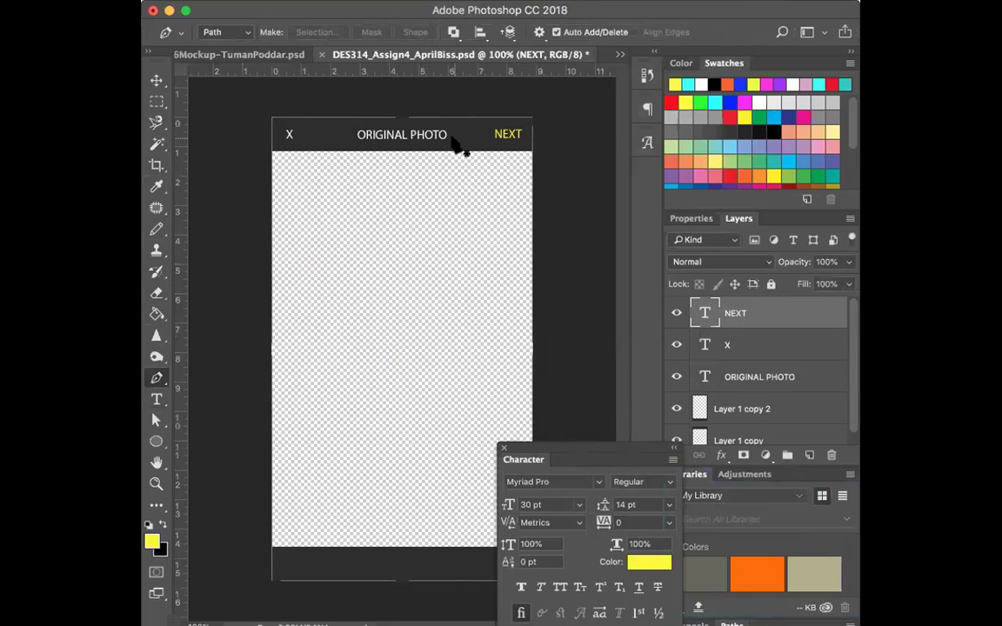
key("super+equal")
key("super+equal")
scroll(453, 146, "up", 3)
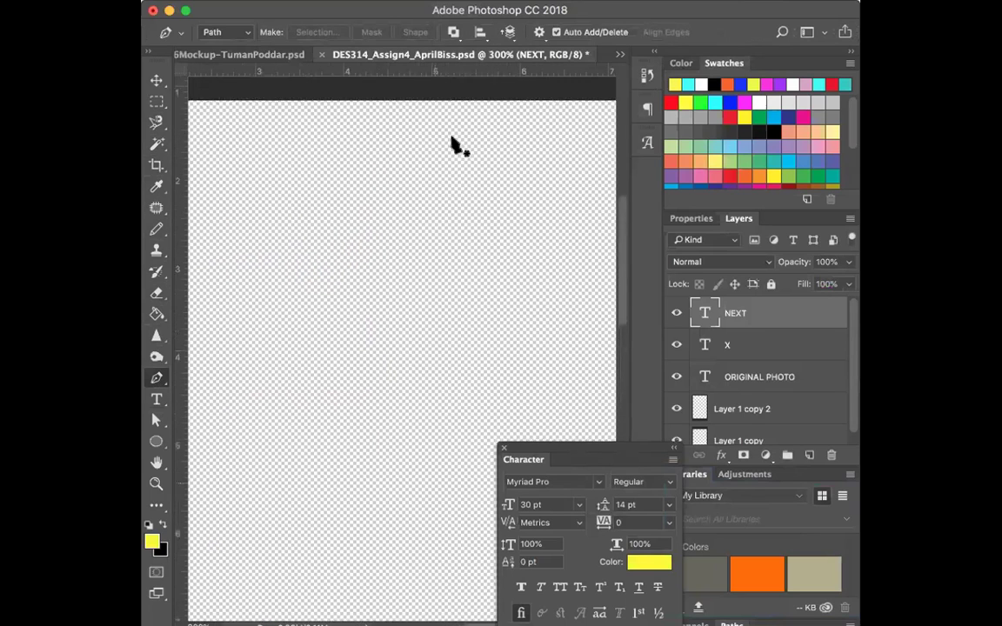
left_click(522, 197)
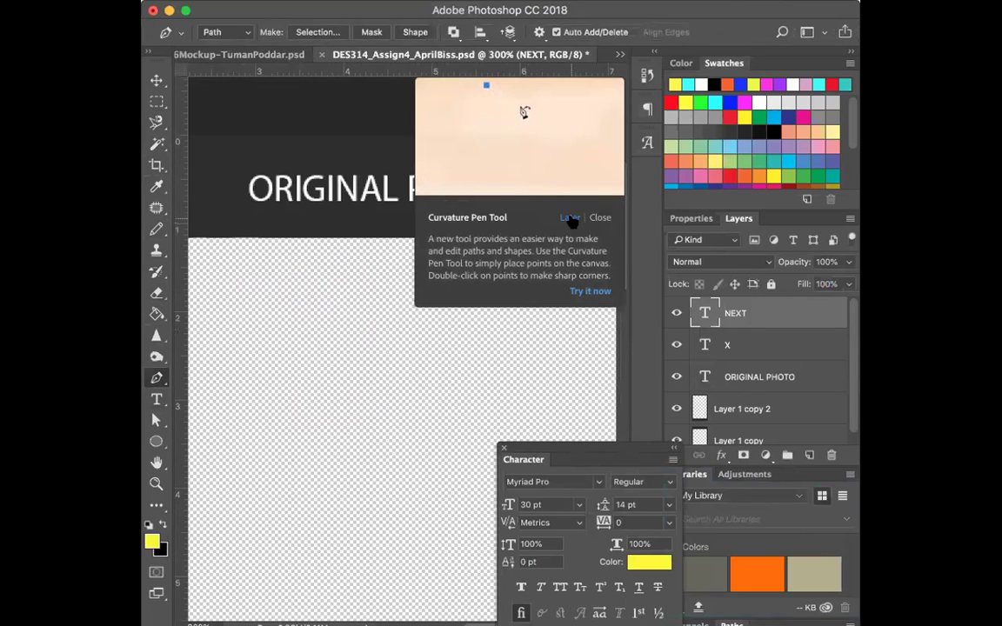
left_click(570, 219)
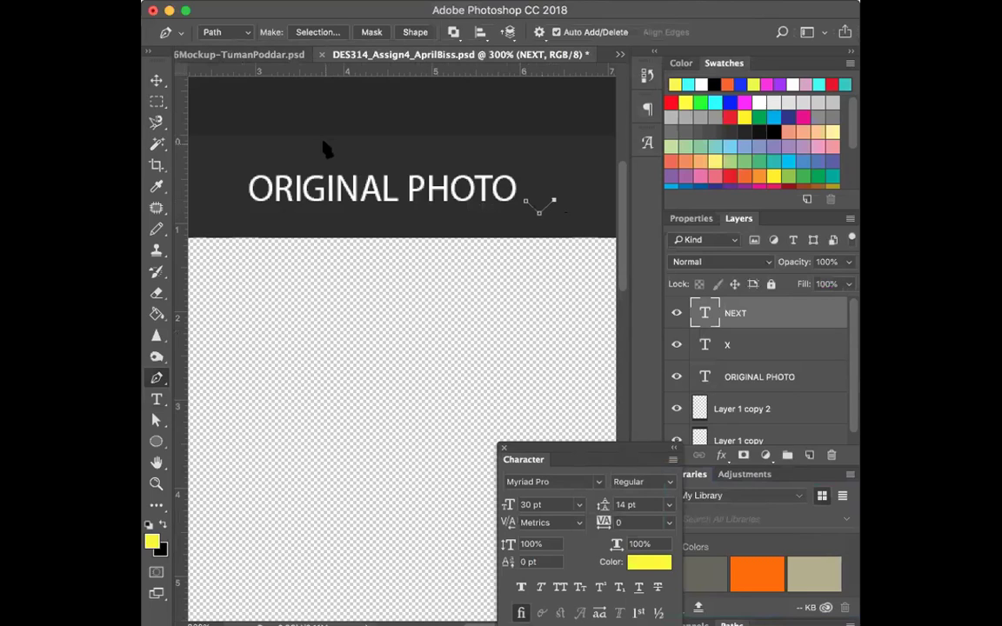
Move the Character panel clear of the docked panels, then show the Paths panel and select the chevron's work path.
left_click(155, 80)
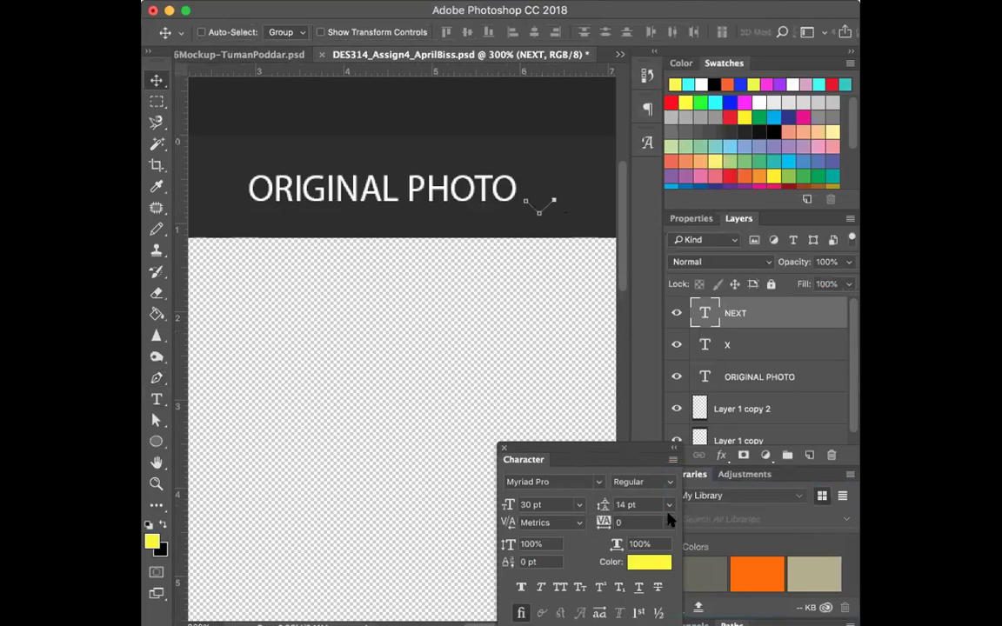
left_click_drag(620, 450, 501, 418)
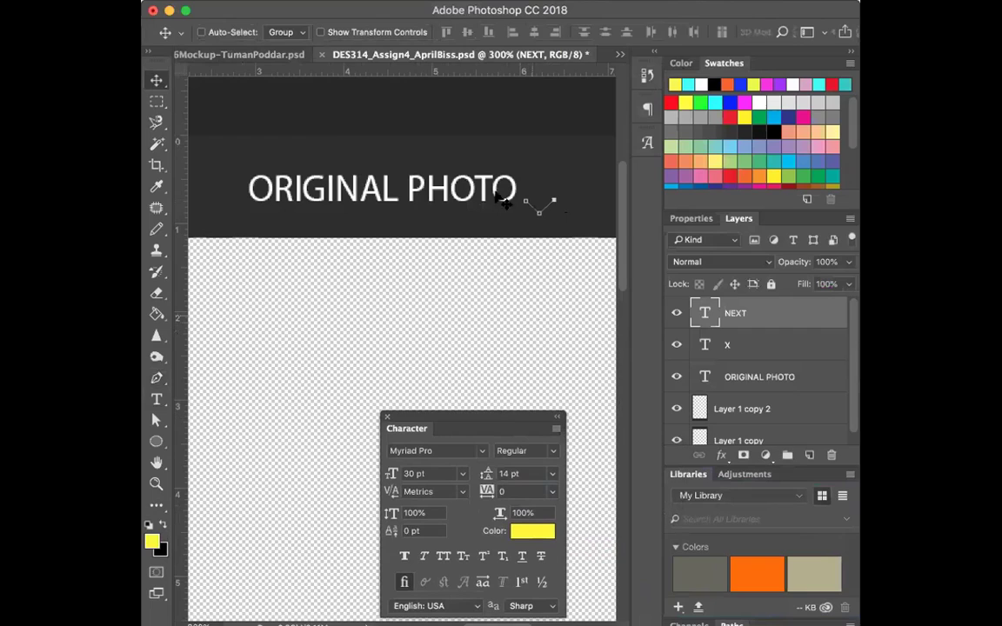
left_click(635, 0)
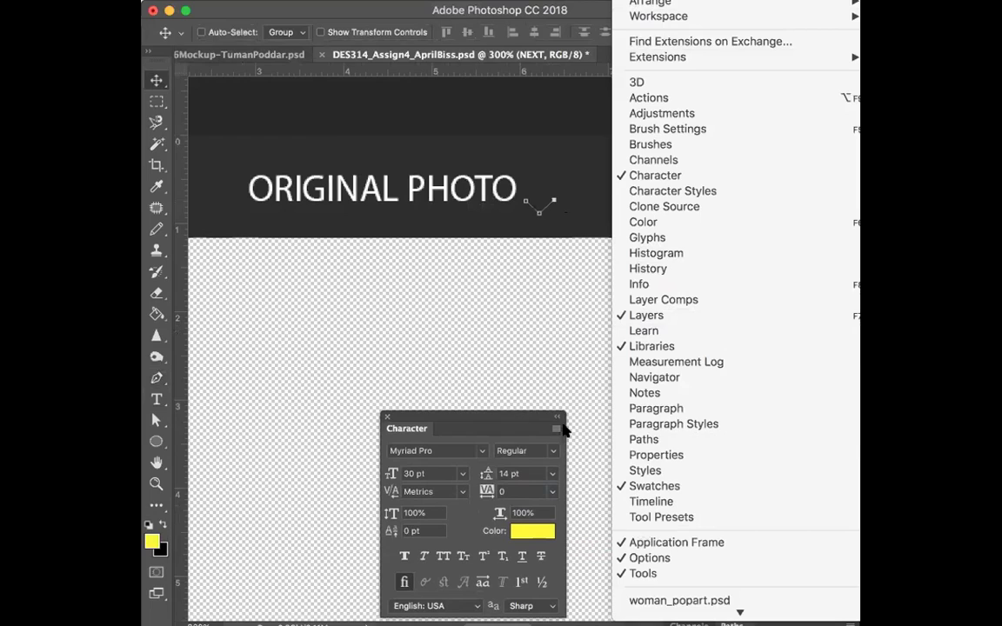
left_click(651, 440)
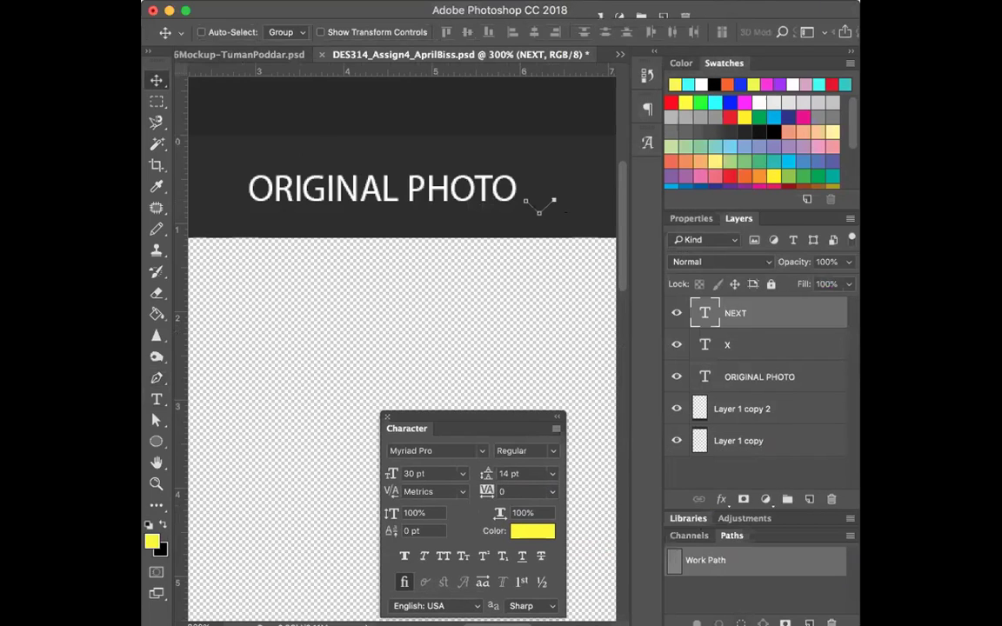
left_click(705, 560)
Show the Color panel and set the foreground color to white.
left_click(640, 0)
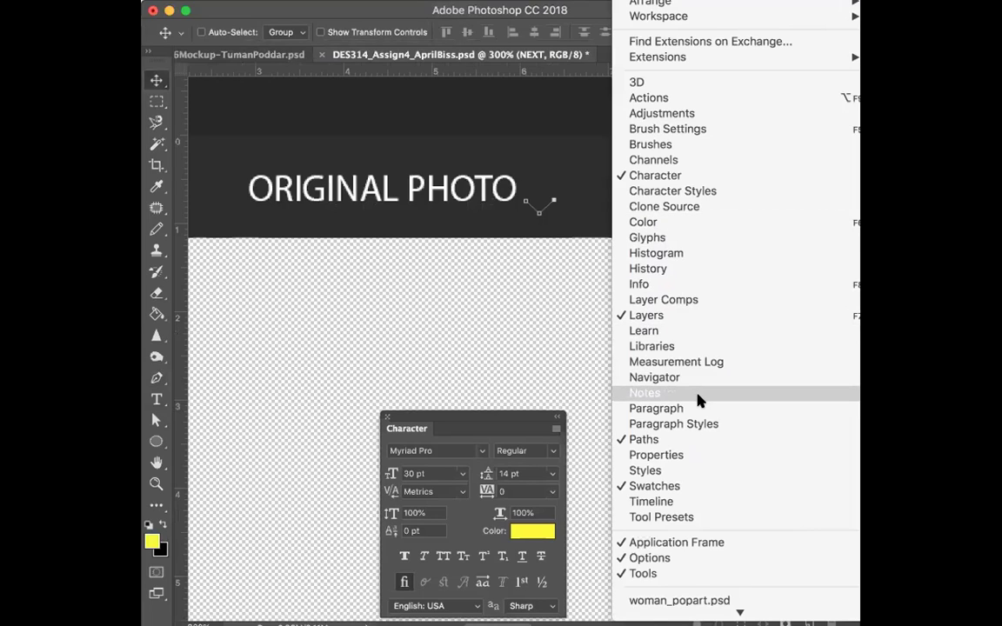
left_click(678, 219)
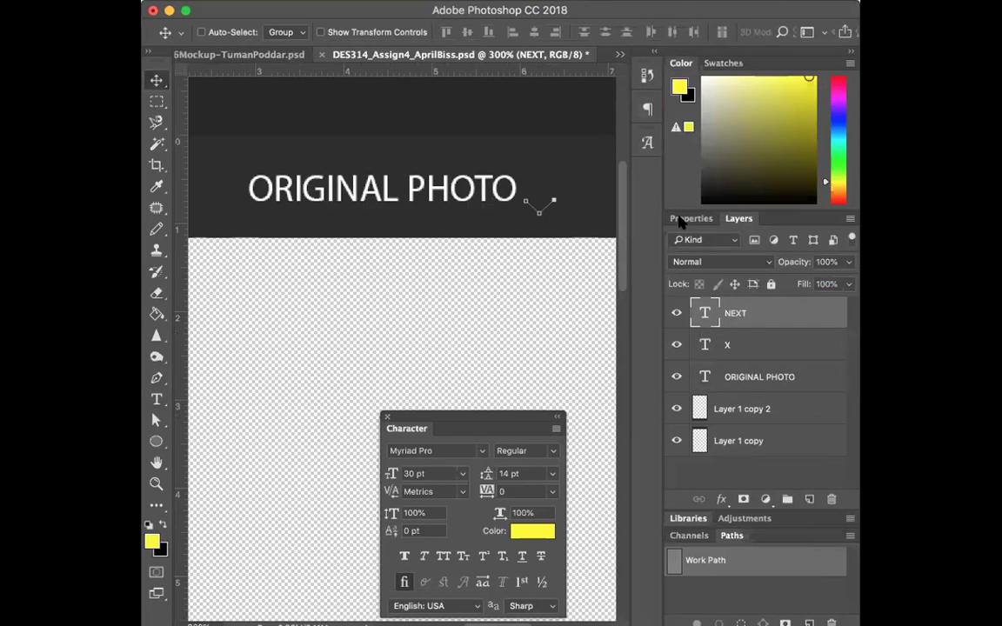
left_click_drag(729, 86, 692, 66)
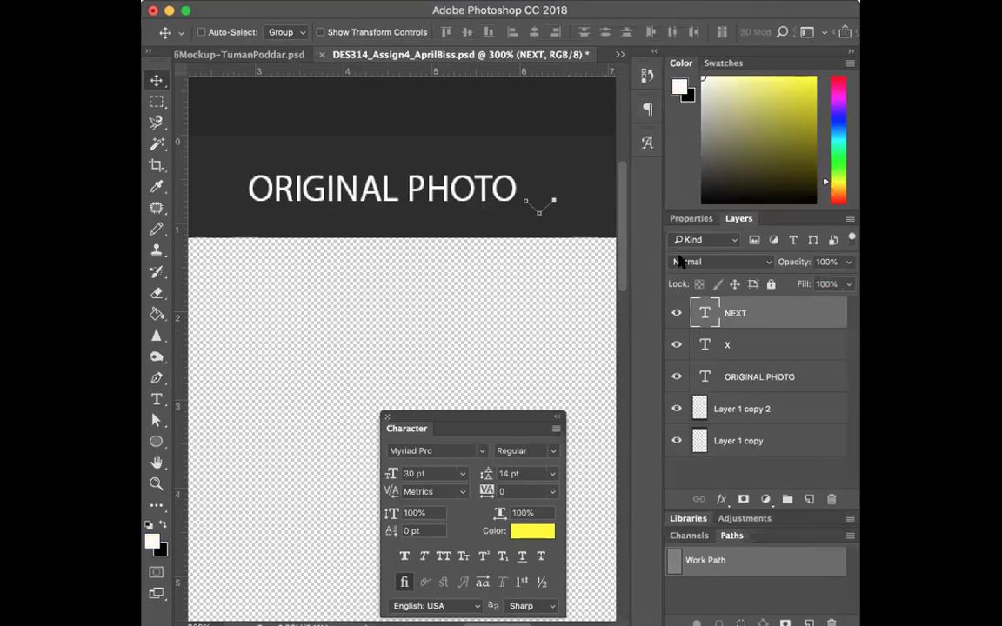
Search for the Stroke command and examine the edit, image, layer and selection commands for a way to stroke the chevron path.
left_click(626, 0)
mouse_move(687, 0)
type("Stroke")
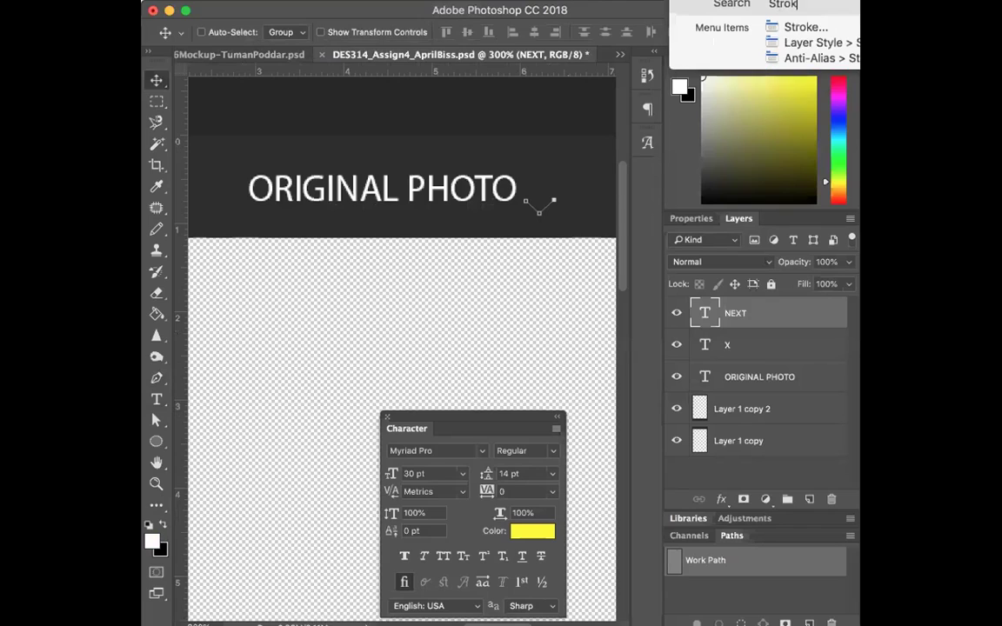
mouse_move(778, 28)
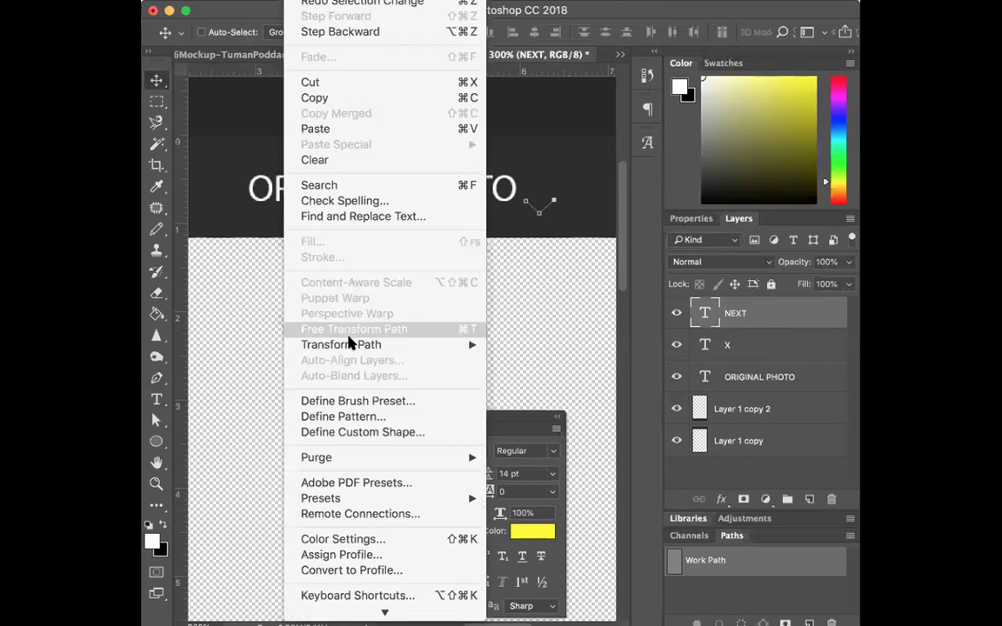
mouse_move(352, 346)
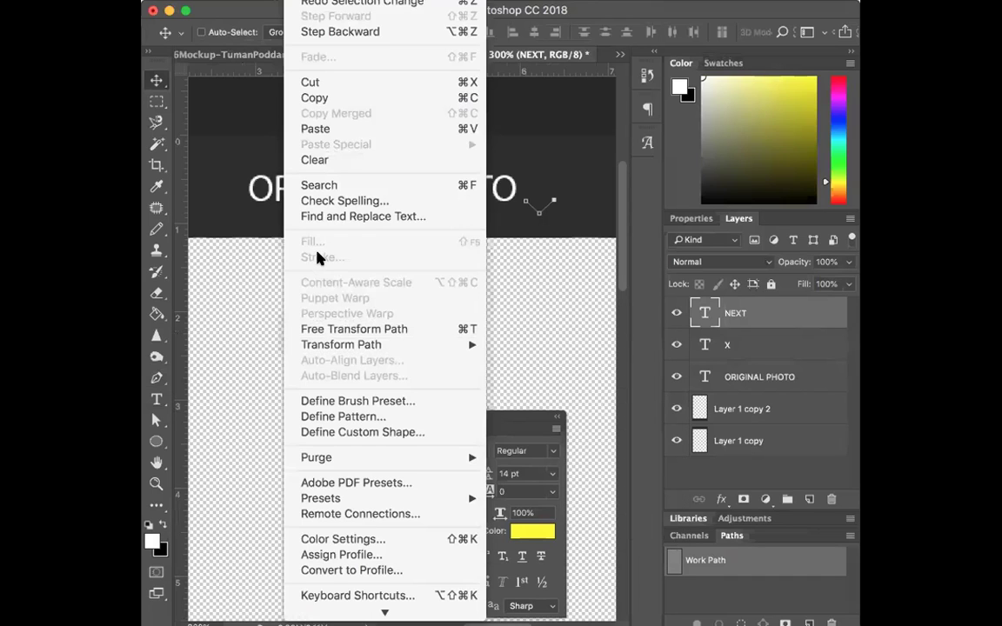
left_click(215, 323)
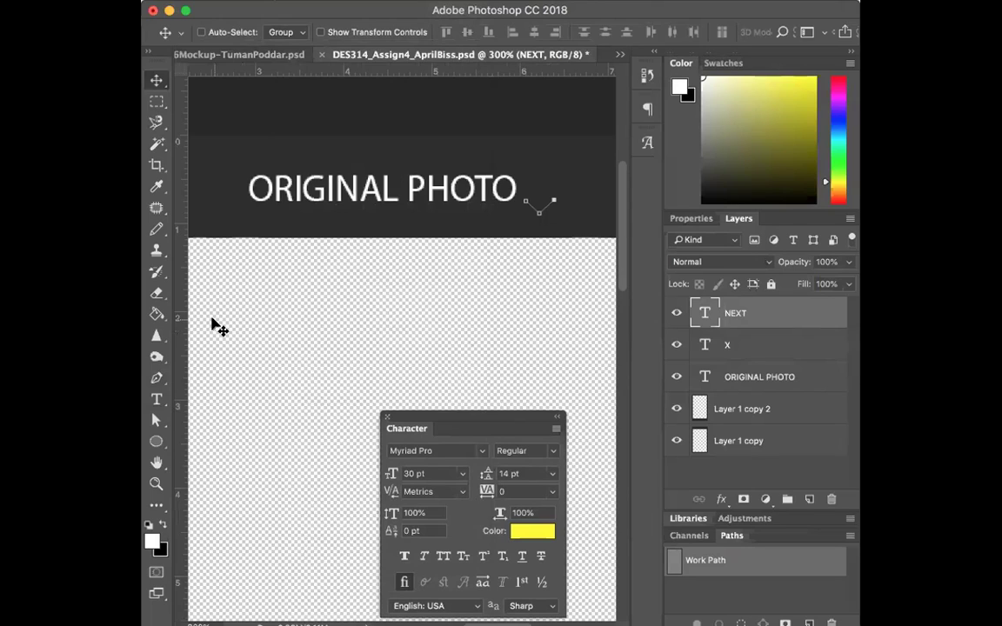
left_click(339, 0)
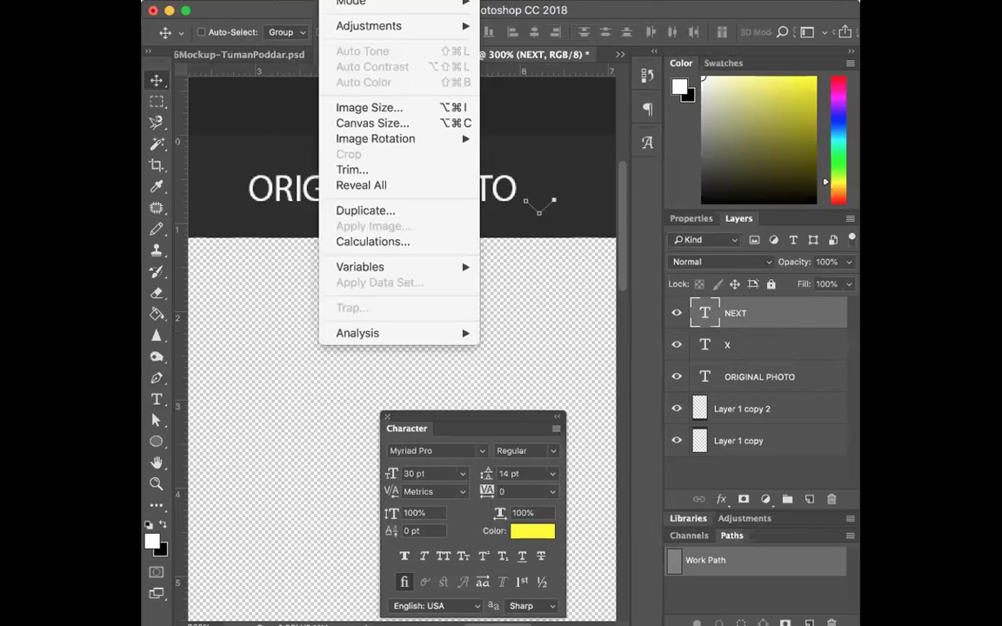
mouse_move(387, 0)
mouse_move(465, 327)
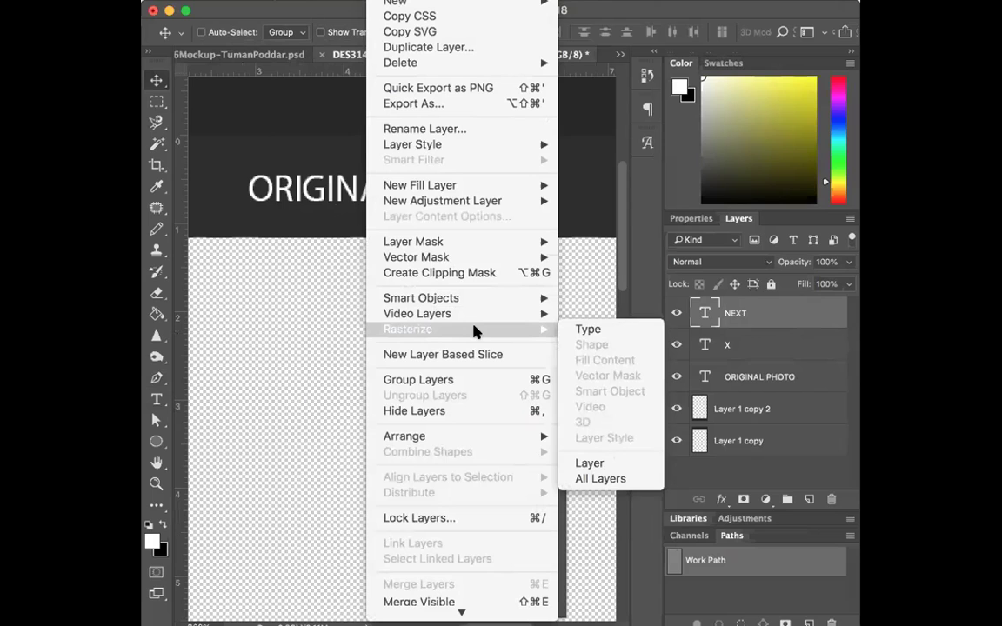
mouse_move(470, 0)
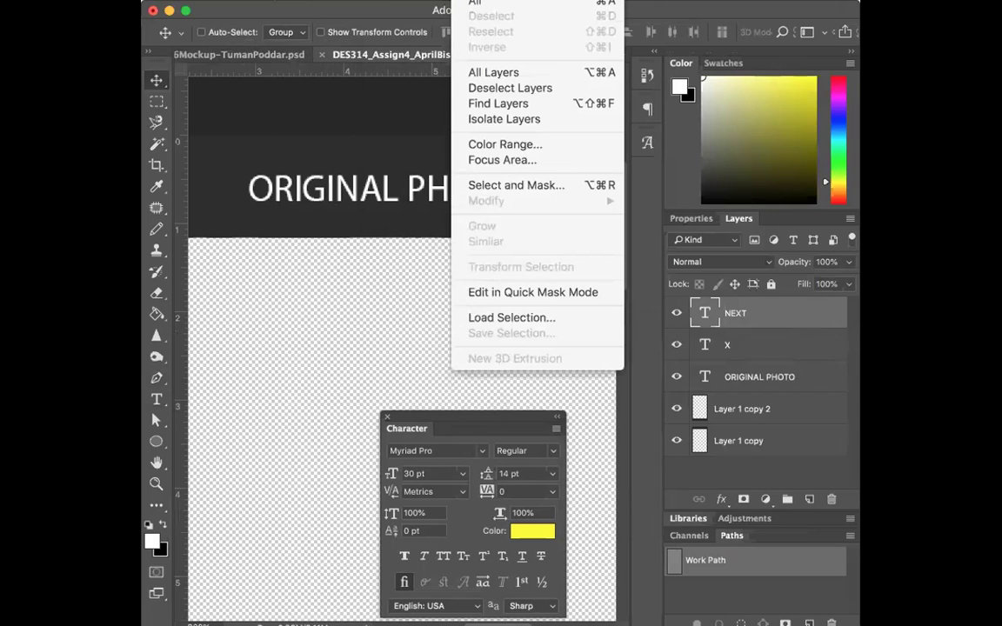
mouse_move(335, 0)
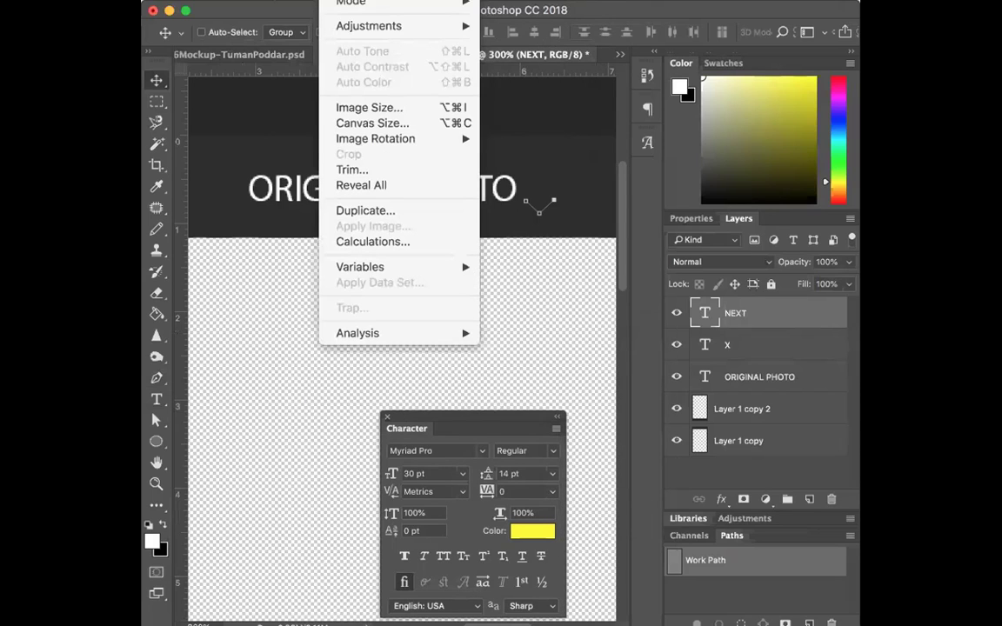
mouse_move(300, 0)
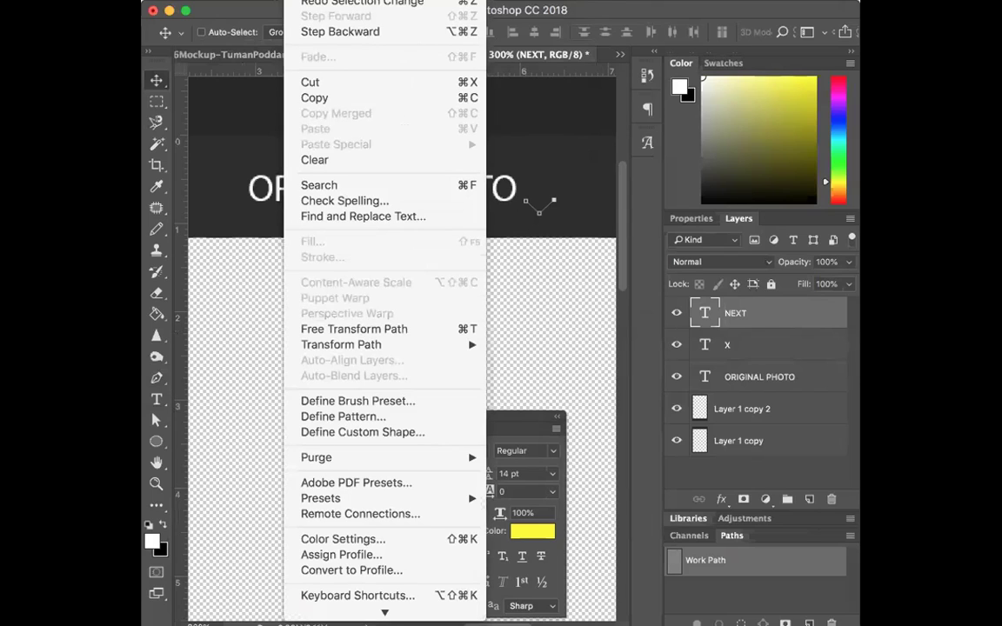
mouse_move(330, 346)
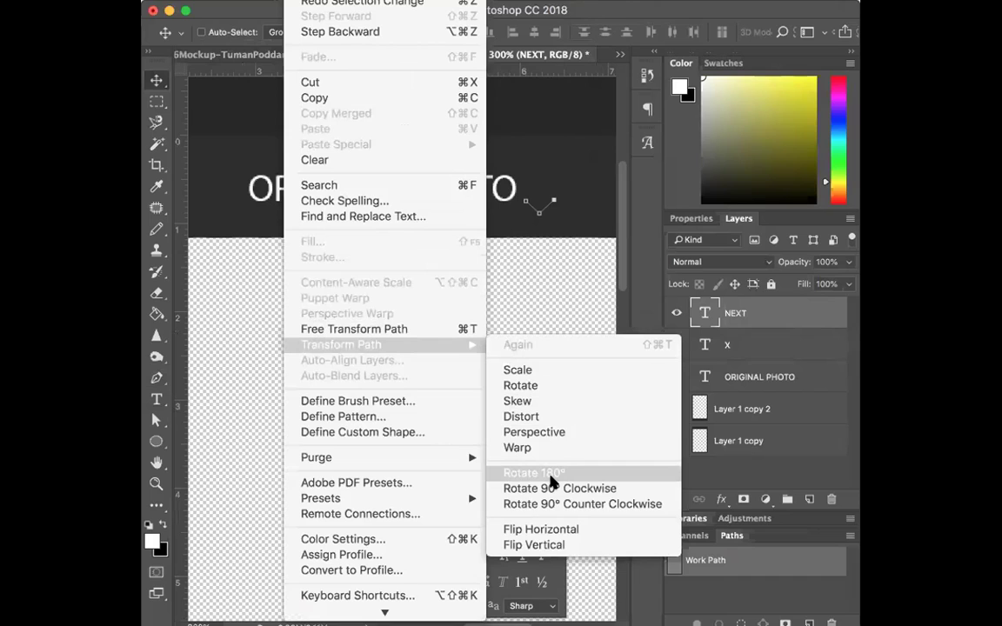
key("Escape")
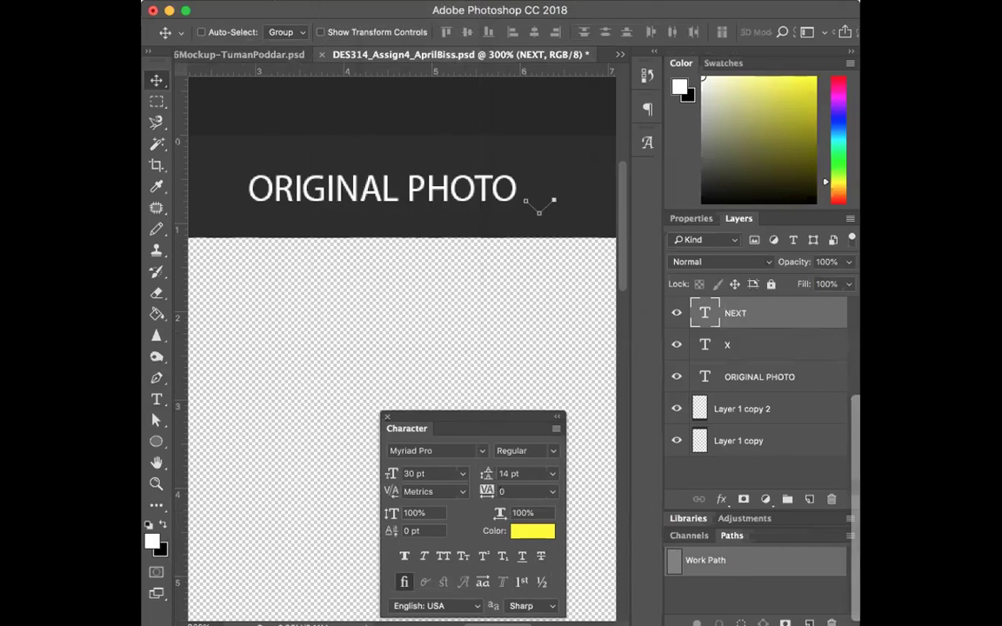
Make a selection from the chevron's work path and deselect it.
left_click(849, 537)
left_click(712, 211)
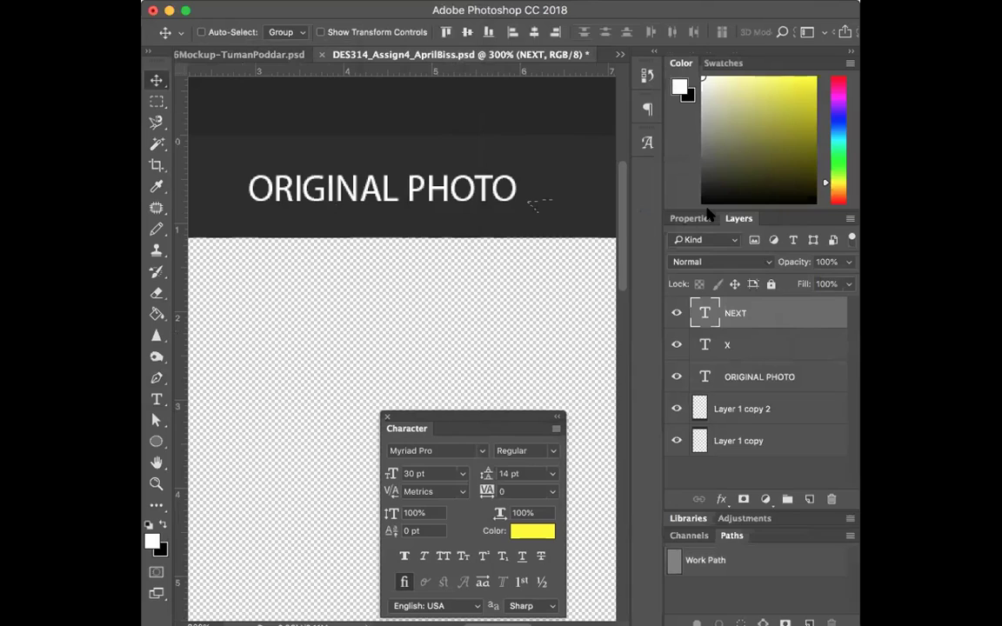
left_click(157, 101)
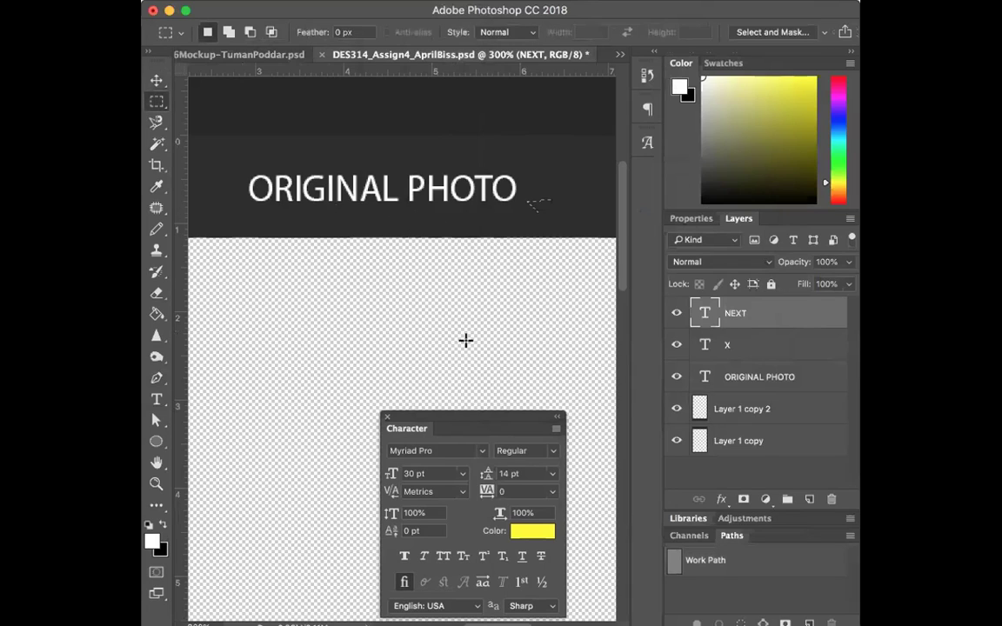
left_click(155, 80)
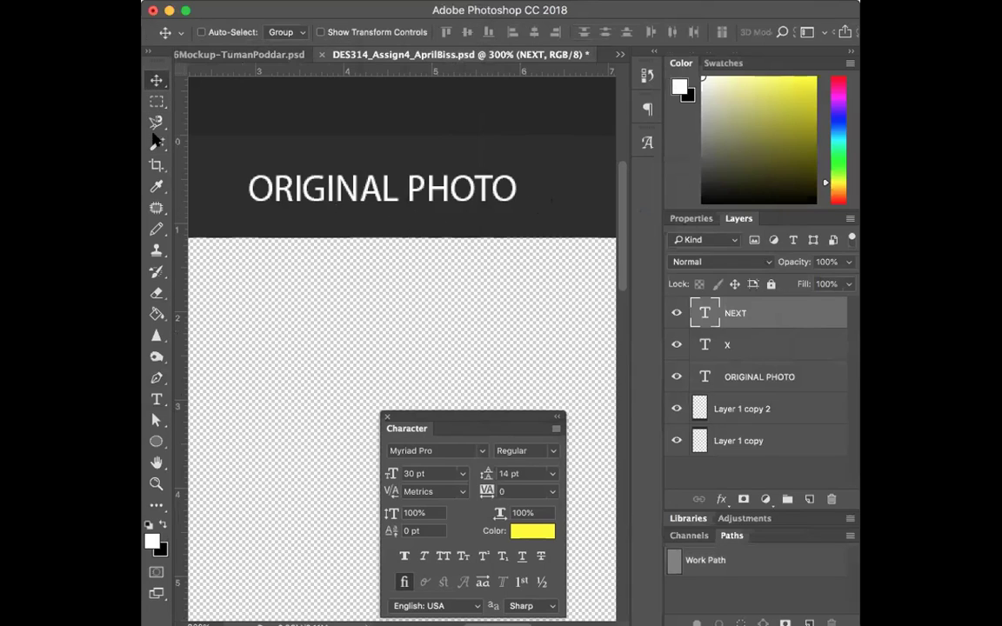
Start a new text layer below the header bar and search the fonts for "Socia".
left_click(157, 399)
left_click_drag(408, 417, 235, 375)
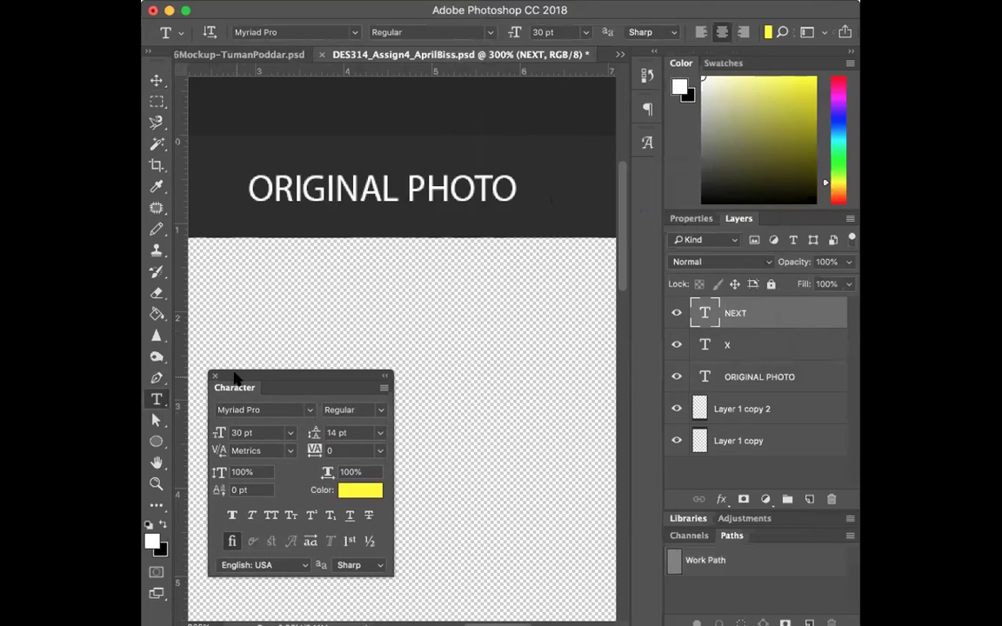
left_click(310, 304)
left_click(261, 409)
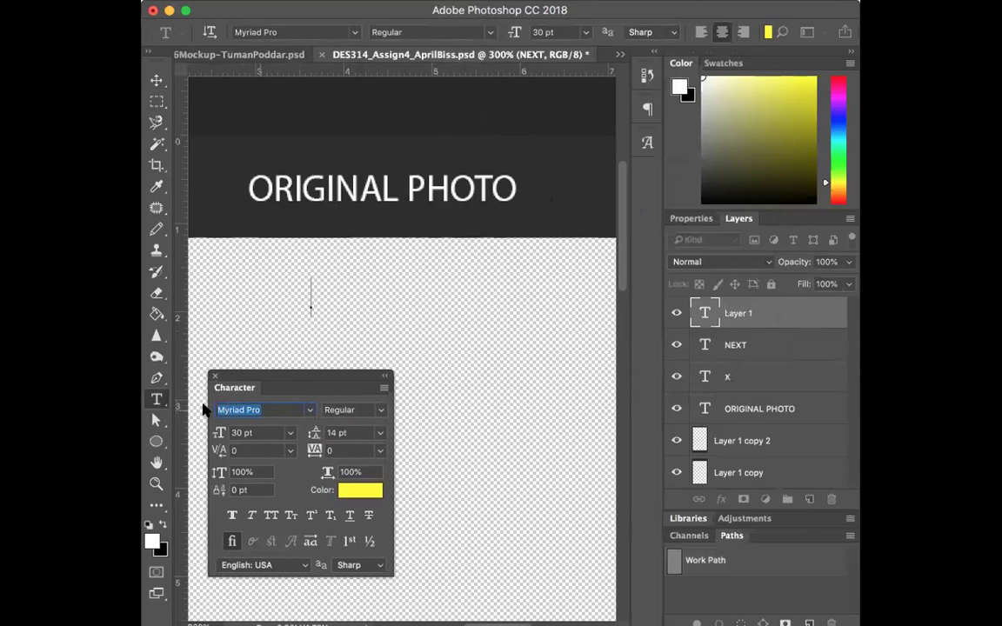
type("Socia")
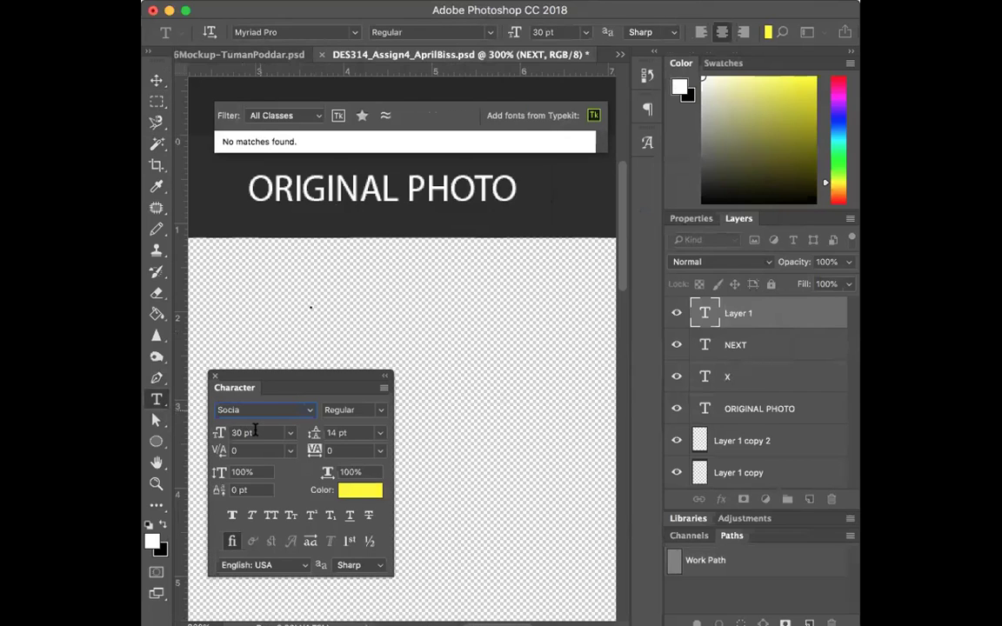
Search the fonts for "dings", set the new text's font to Wingdings 3 and enter four arrow symbols.
left_click(265, 410)
type("dings 3")
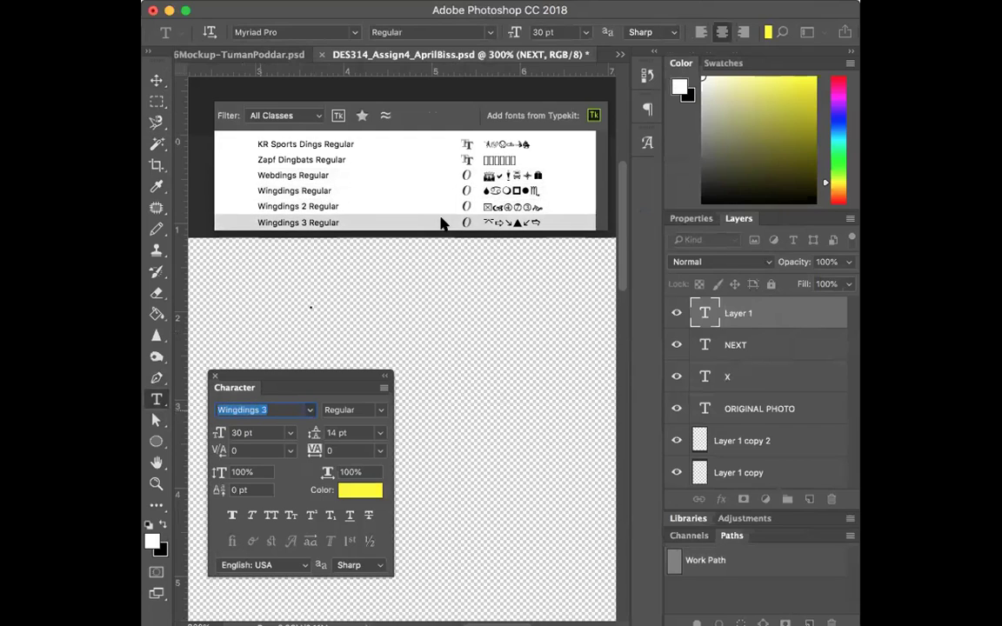
left_click(441, 223)
type("ÅÆÅf")
Replace the four arrow symbols with the small downward chevron glyph at the end of the Wingdings 3 glyph set.
left_click_drag(381, 296, 217, 269)
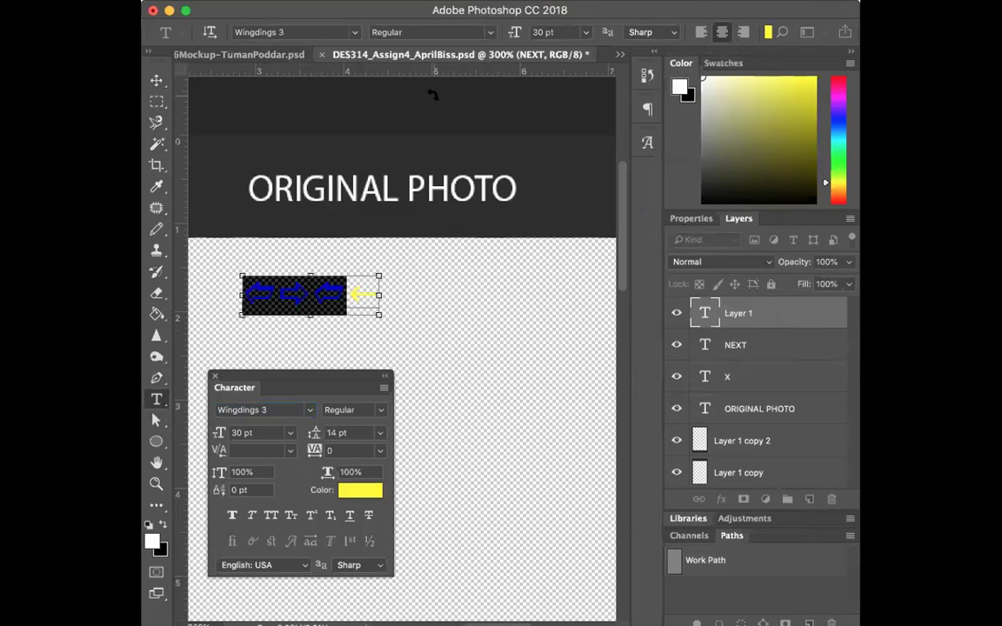
left_click(583, 0)
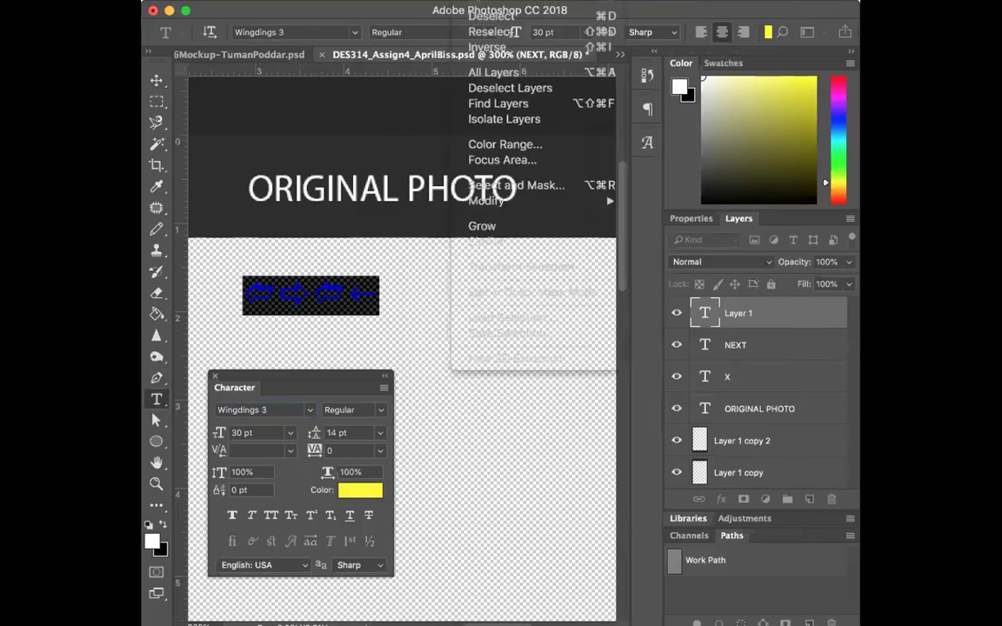
mouse_move(631, 0)
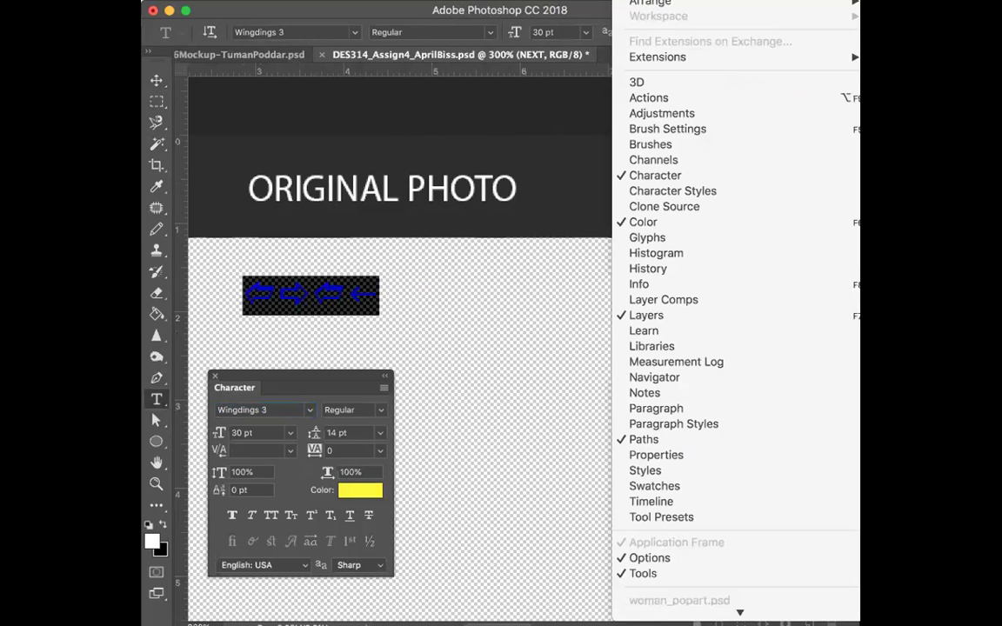
left_click(647, 237)
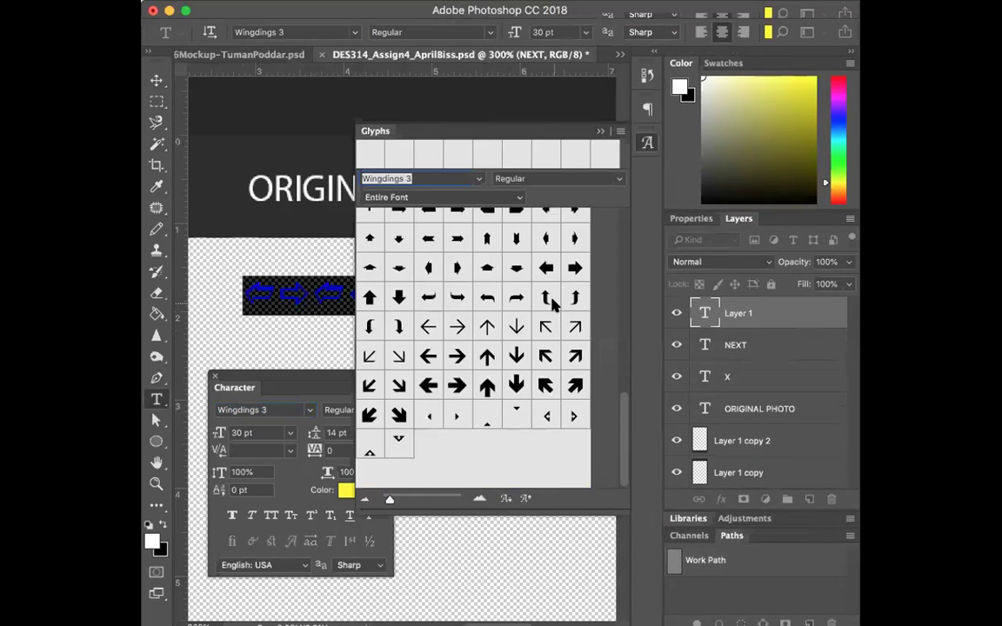
scroll(550, 300, "up", 5)
scroll(552, 303, "up", 3)
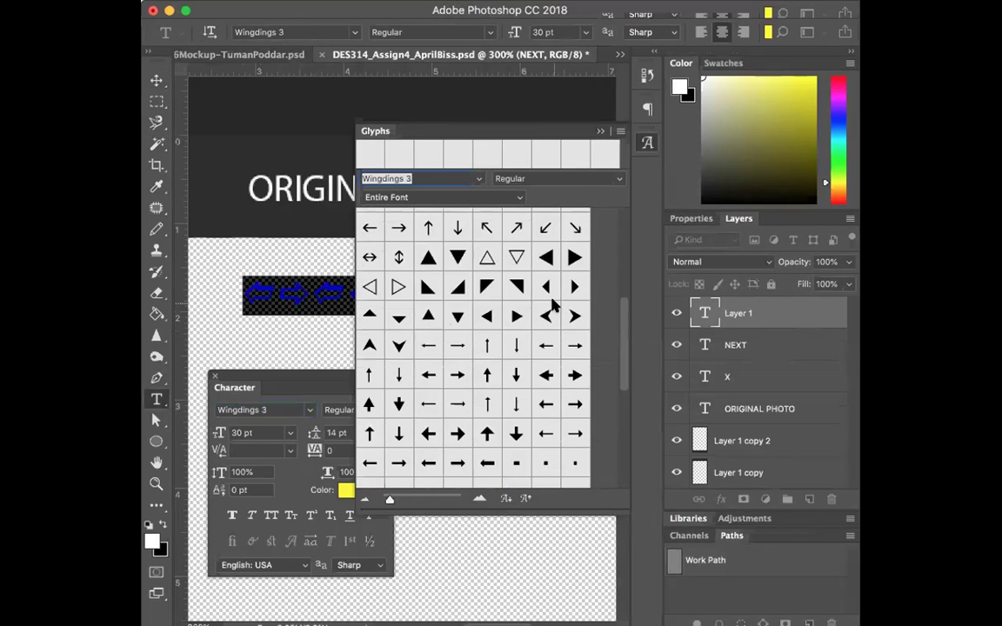
scroll(551, 303, "up", 3)
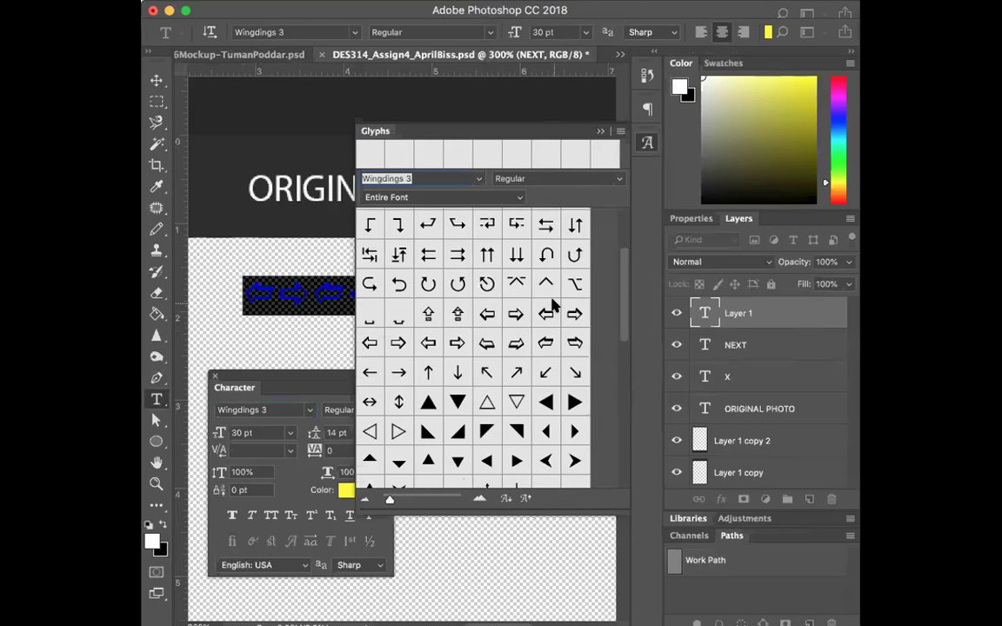
scroll(552, 301, "down", 5)
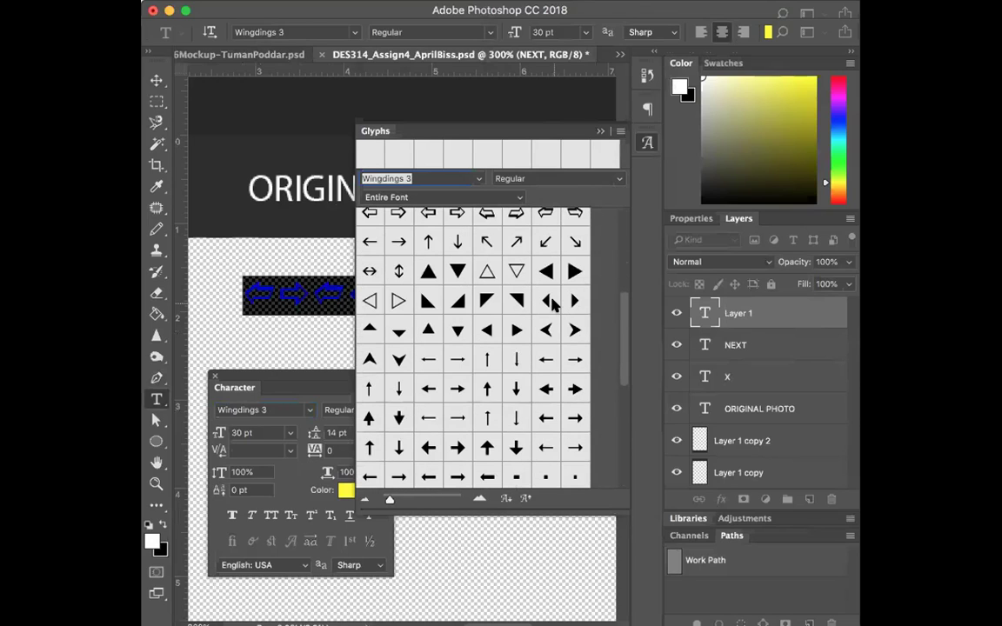
scroll(552, 302, "down", 1)
scroll(552, 303, "down", 2)
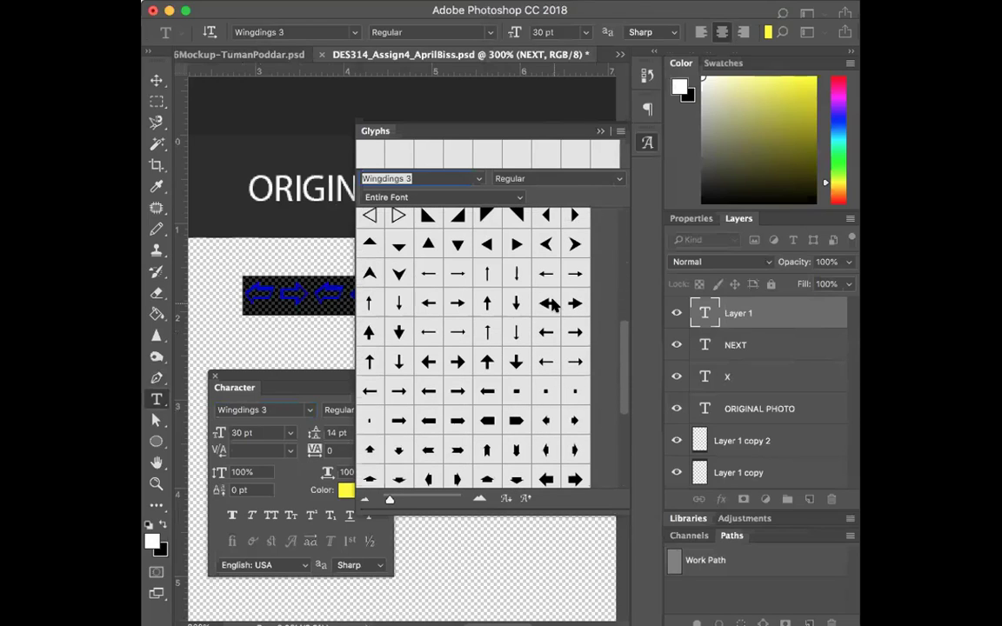
scroll(552, 302, "down", 7)
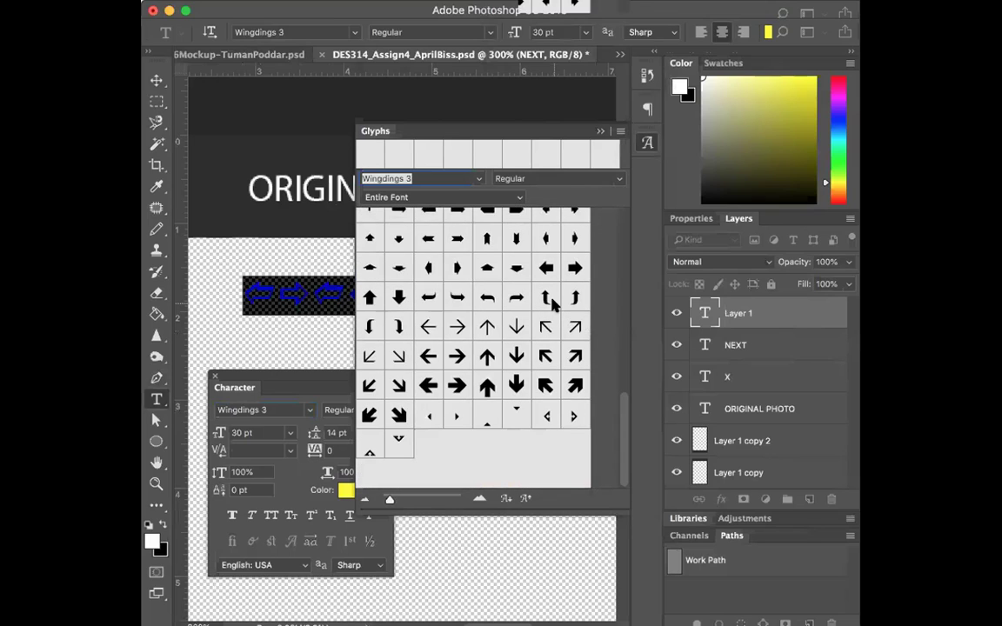
double_click(399, 445)
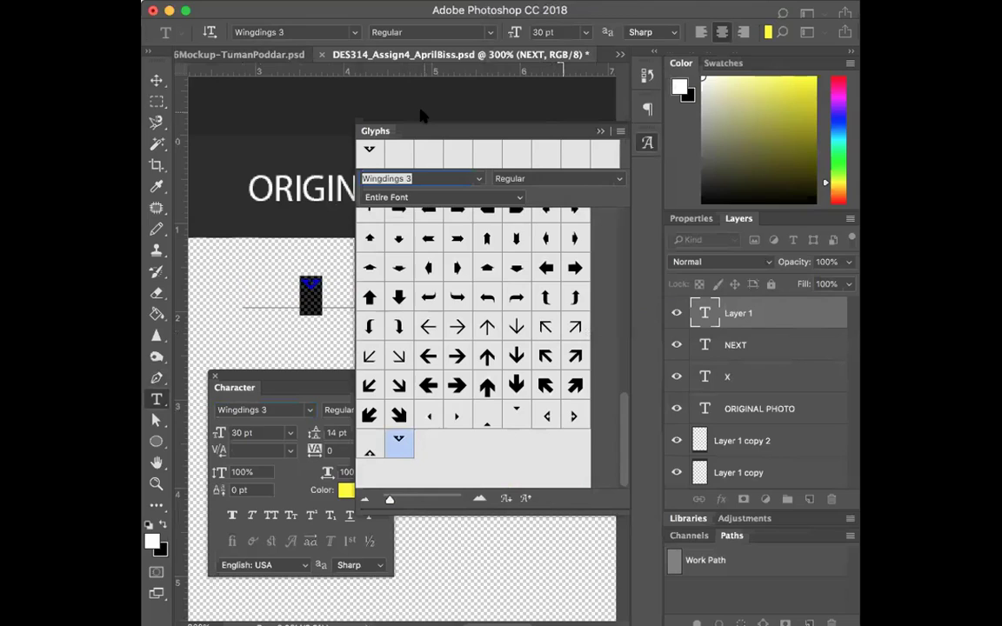
left_click(599, 132)
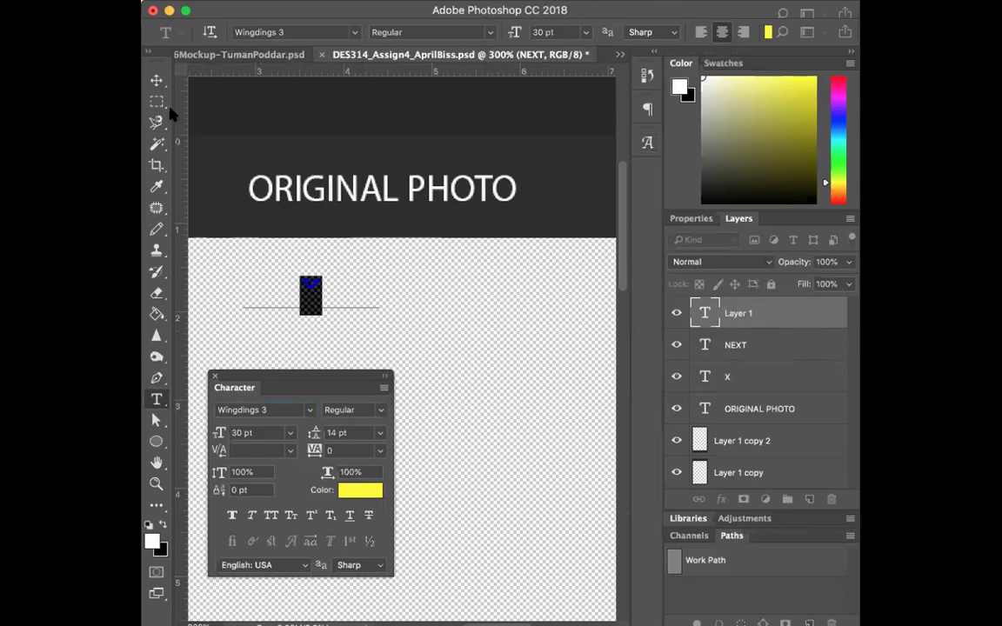
Set the chevron glyph's text colour to white.
left_click(359, 492)
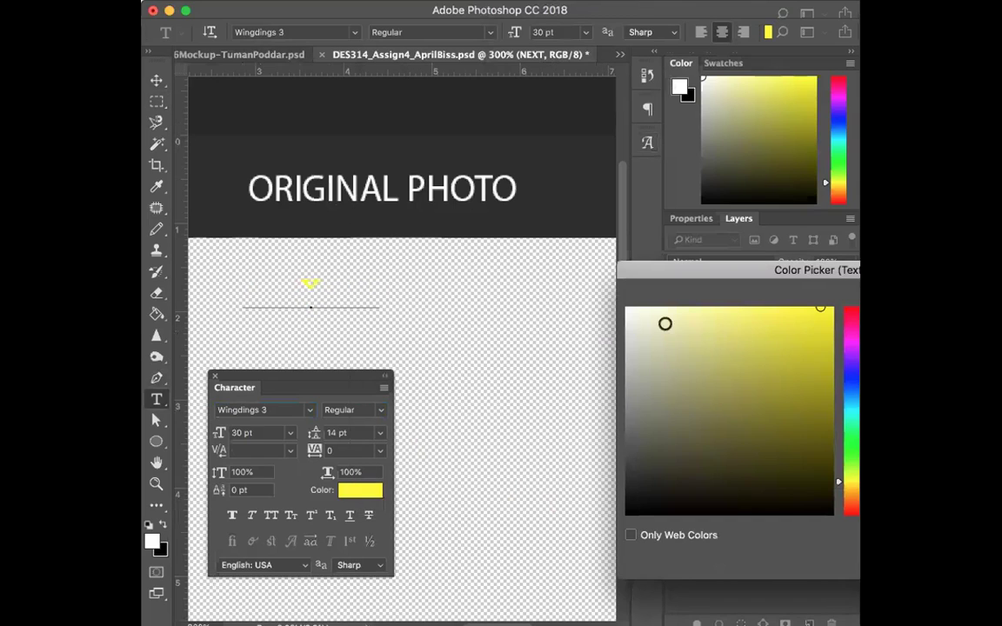
left_click_drag(664, 324, 593, 275)
key("Return")
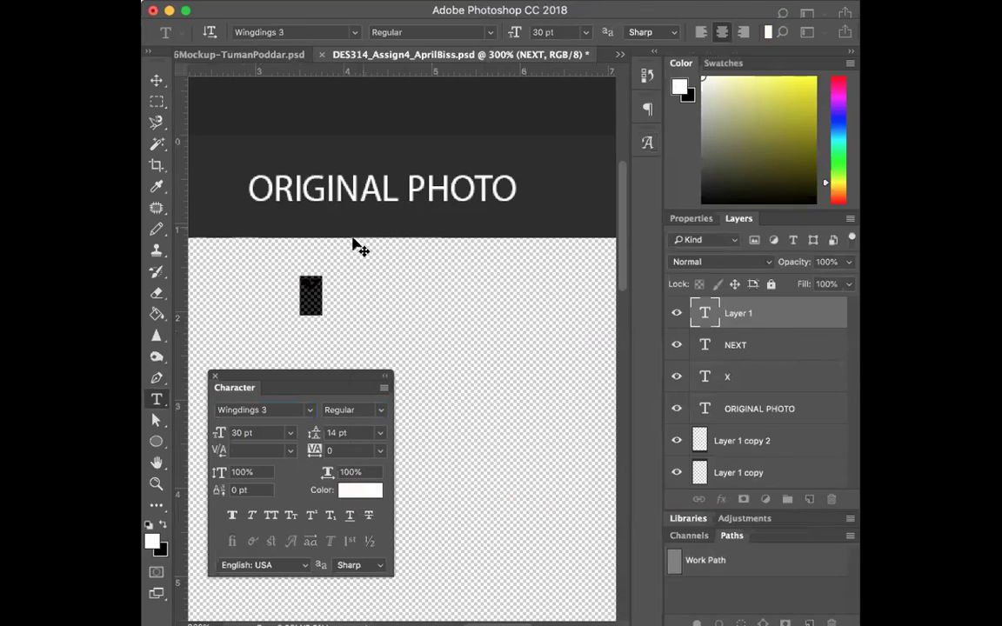
Move the chevron into the header bar just right of ORIGINAL PHOTO and close the character settings.
left_click(156, 80)
left_click_drag(319, 300, 544, 199)
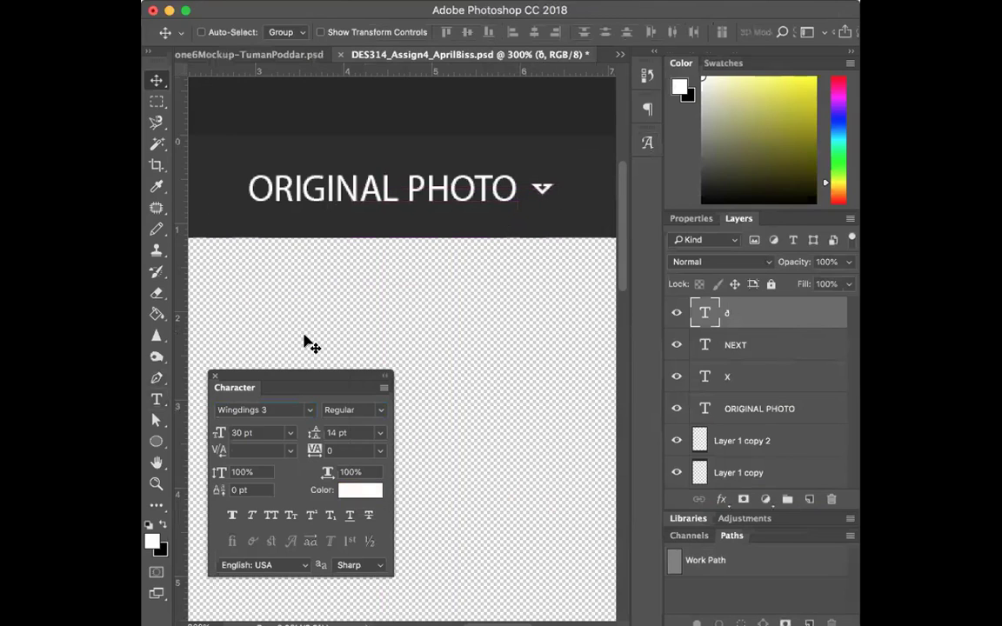
left_click(216, 376)
key("super+minus")
key("super+minus")
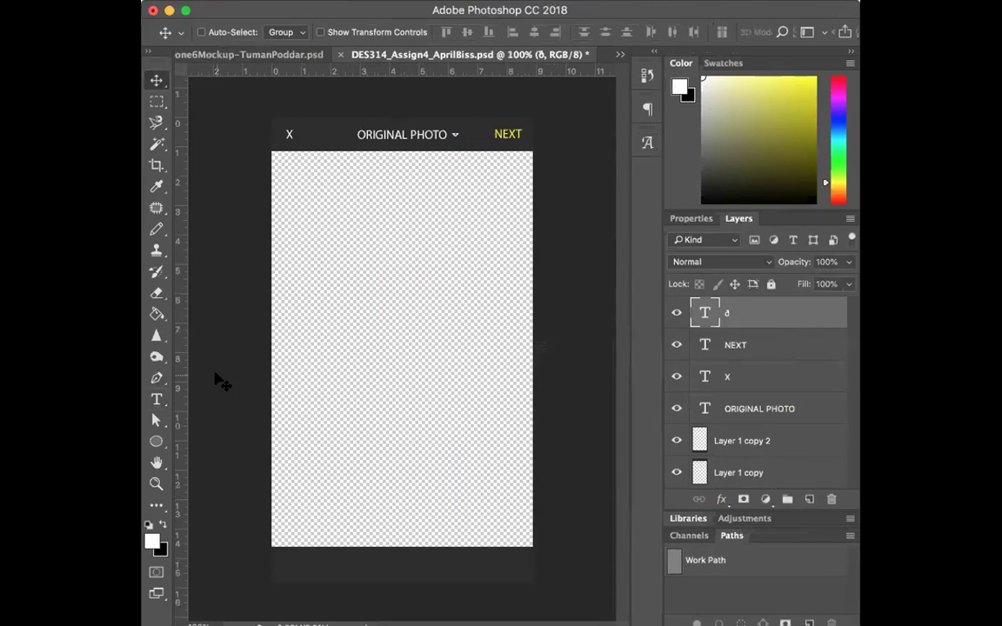
Nudge the ORIGINAL PHOTO text slightly to the left, away from the chevron.
left_click(740, 350)
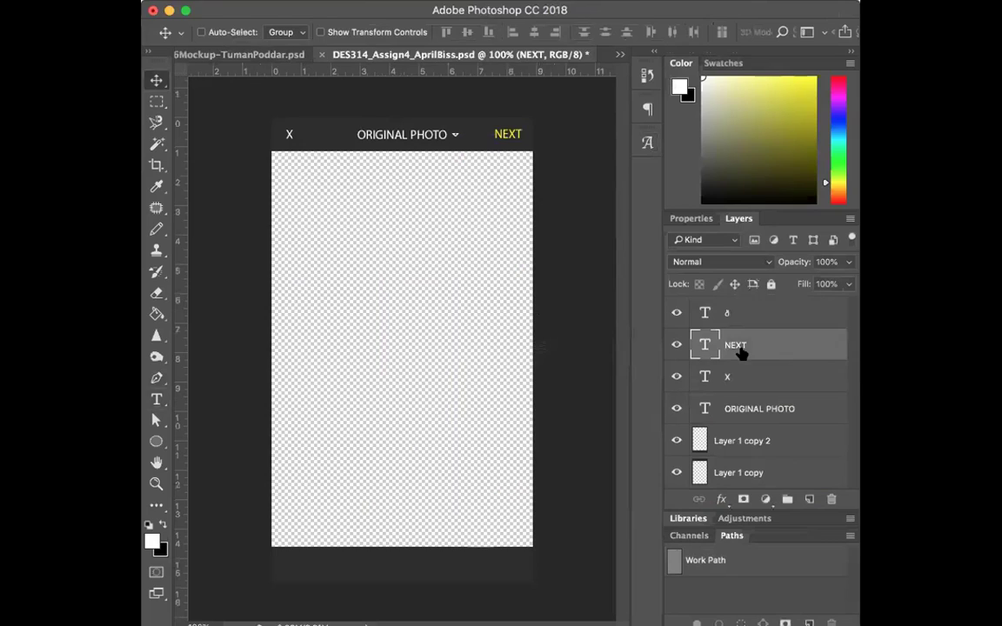
left_click(756, 409)
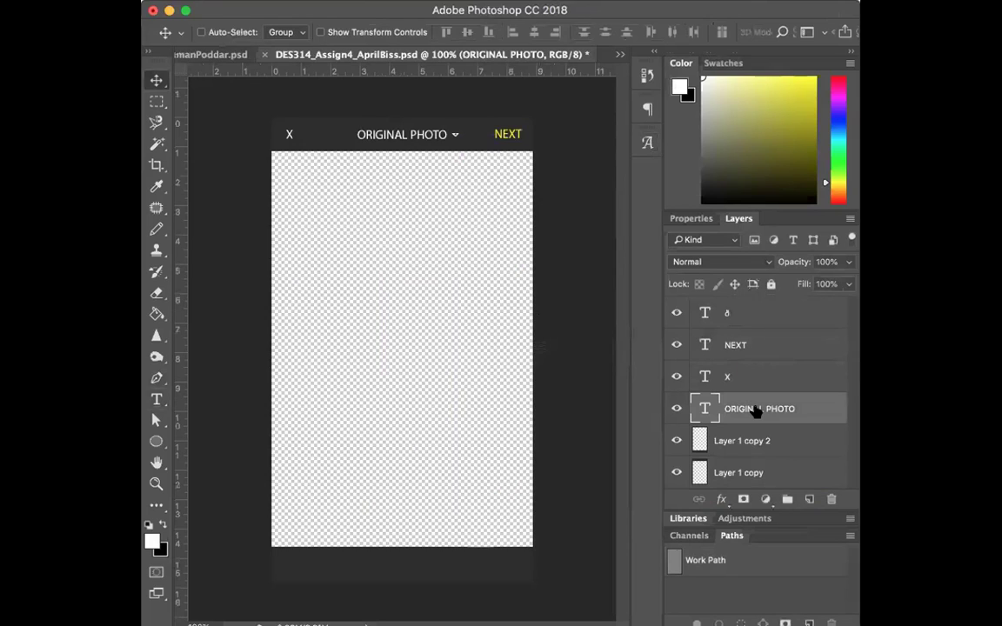
key("Left")
key("Left")
key("Left")
key("Left")
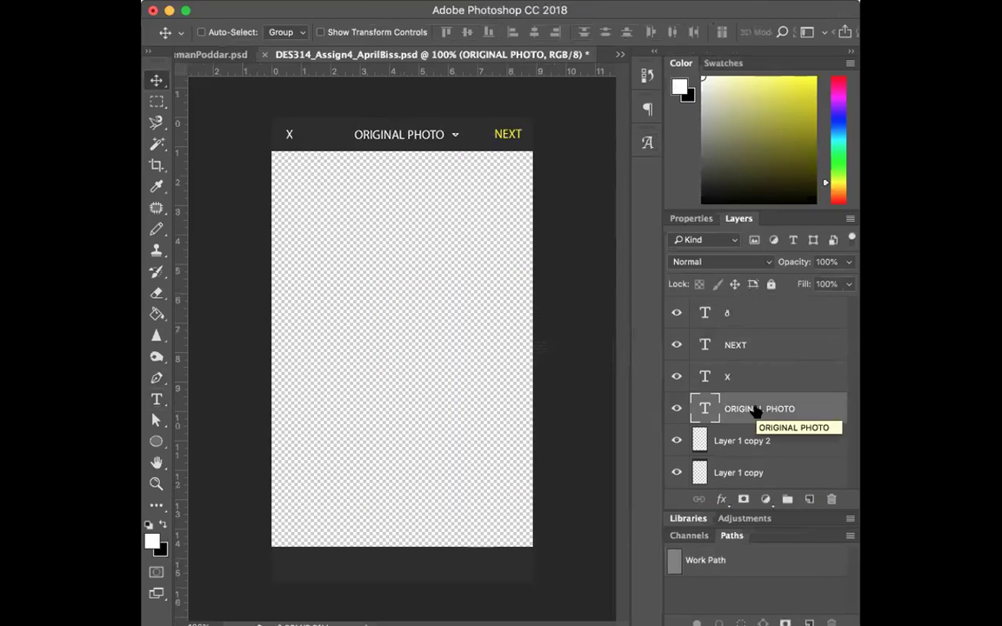
key("Left")
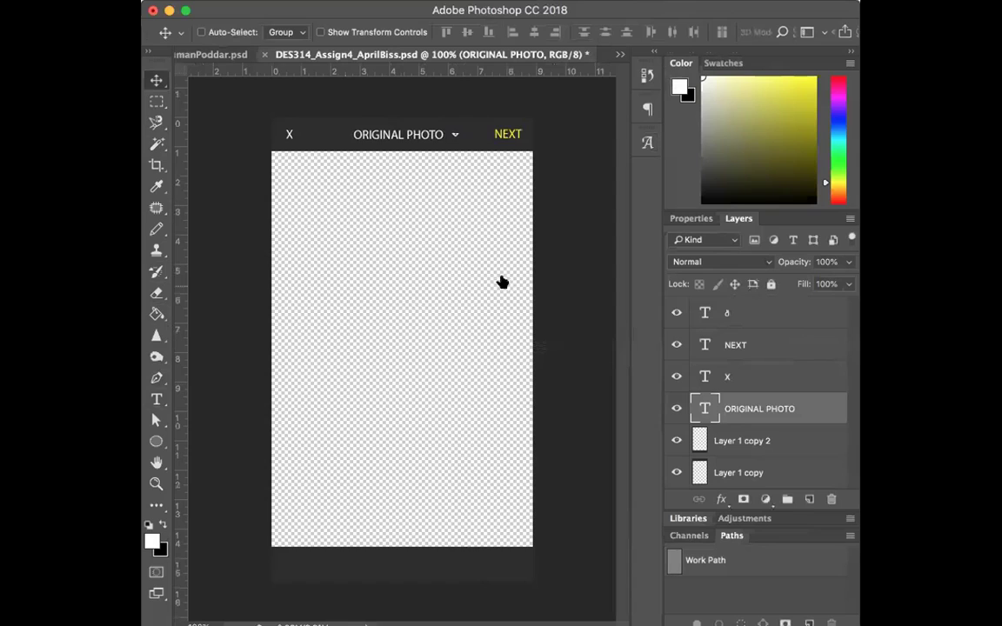
Duplicate the ORIGINAL PHOTO text layer and move the copy down into the footer bar.
left_click_drag(795, 416, 808, 498)
left_click(793, 233)
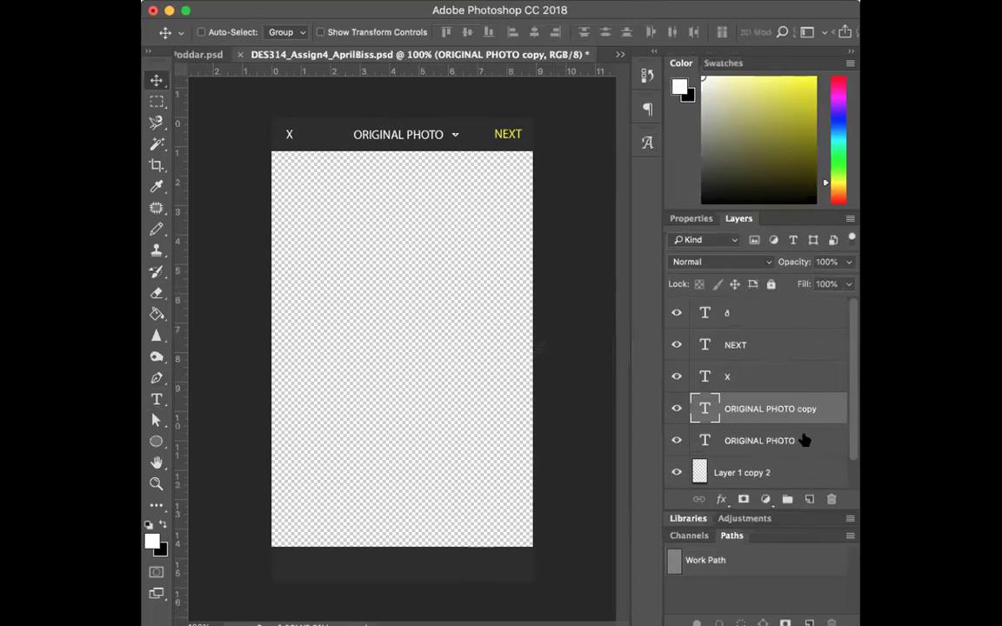
left_click_drag(376, 315, 309, 566)
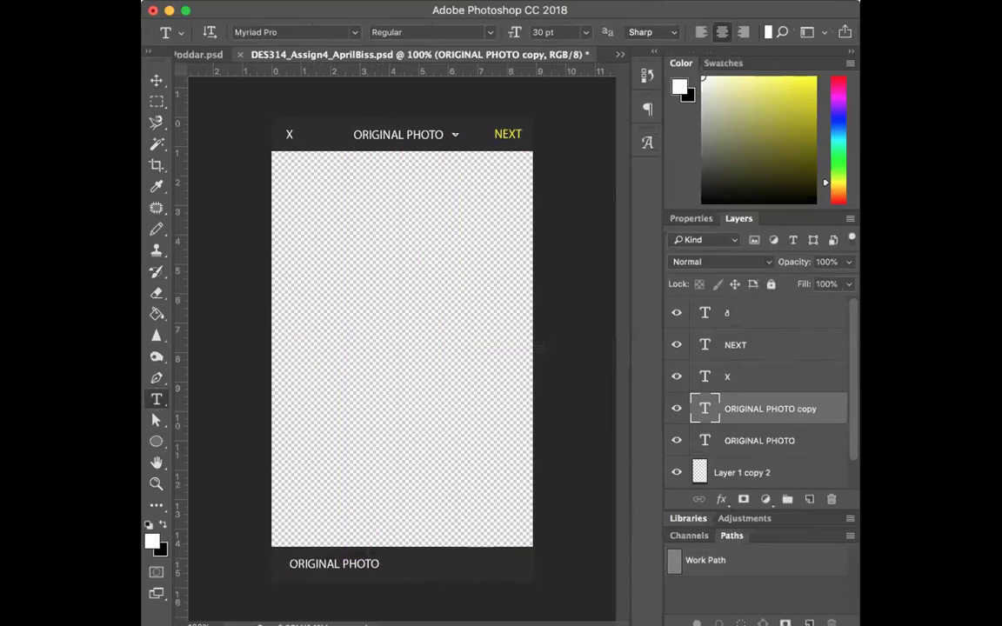
Change the copied text to LIBRARY, PHOTO and FILTER separated by spaces and centre it in the footer bar.
triple_click(344, 564)
type("UIBRARY")
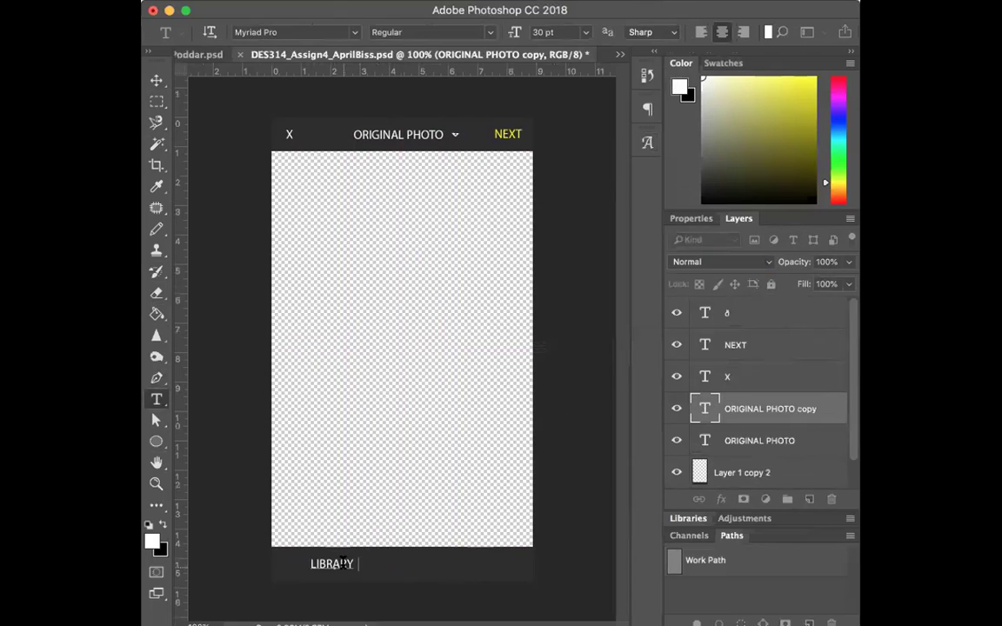
type("    PHOT")
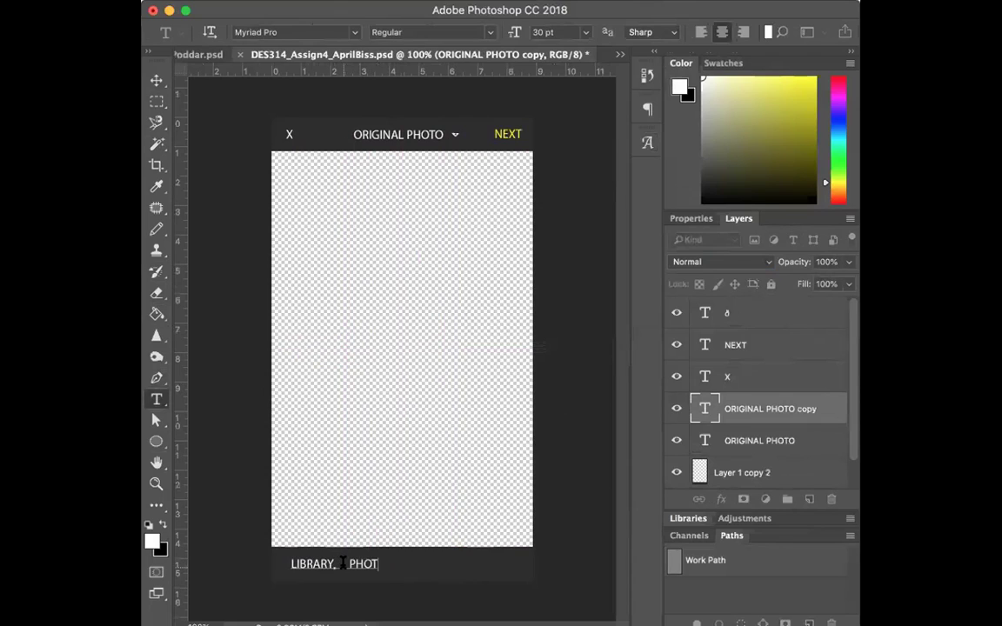
type("O    VIDEO")
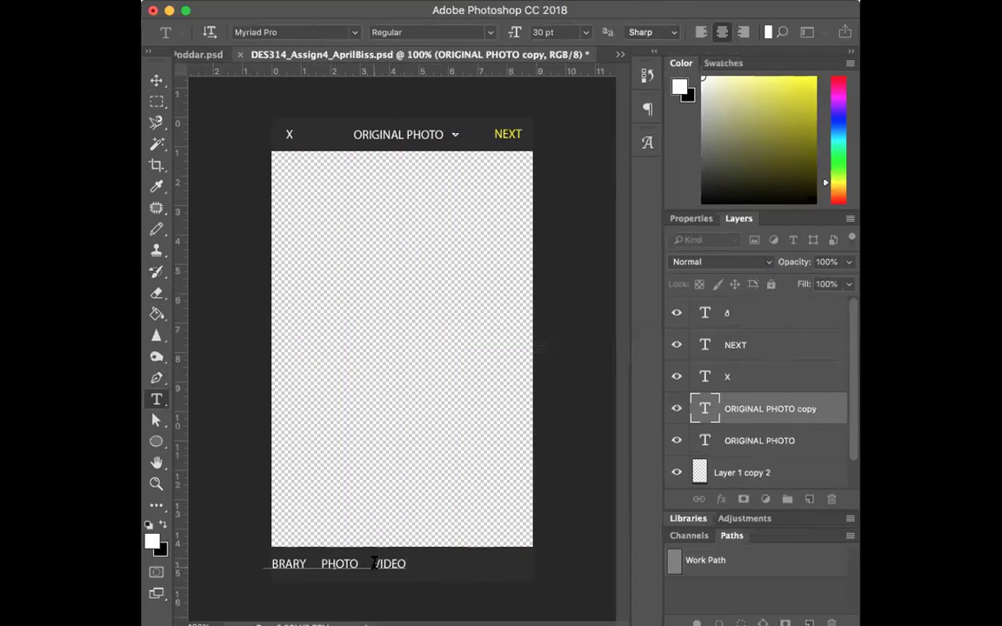
left_click_drag(372, 564, 407, 565)
type("FILTER")
left_click(157, 80)
left_click_drag(369, 564, 437, 570)
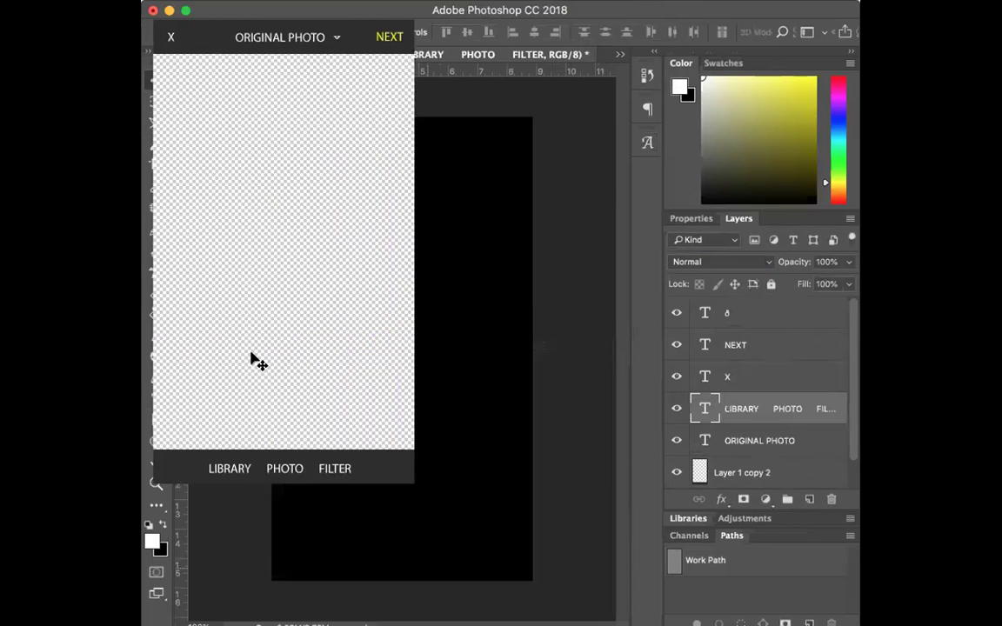
Widen the gaps between LIBRARY, PHOTO and FILTER with extra spaces so the labels spread across the footer bar.
left_click(156, 400)
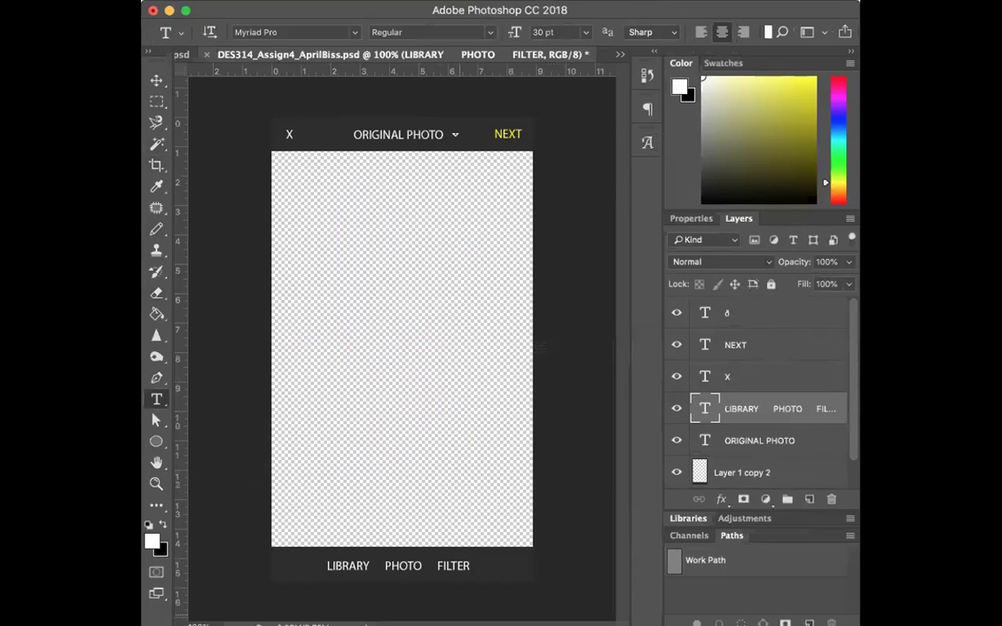
left_click(382, 564)
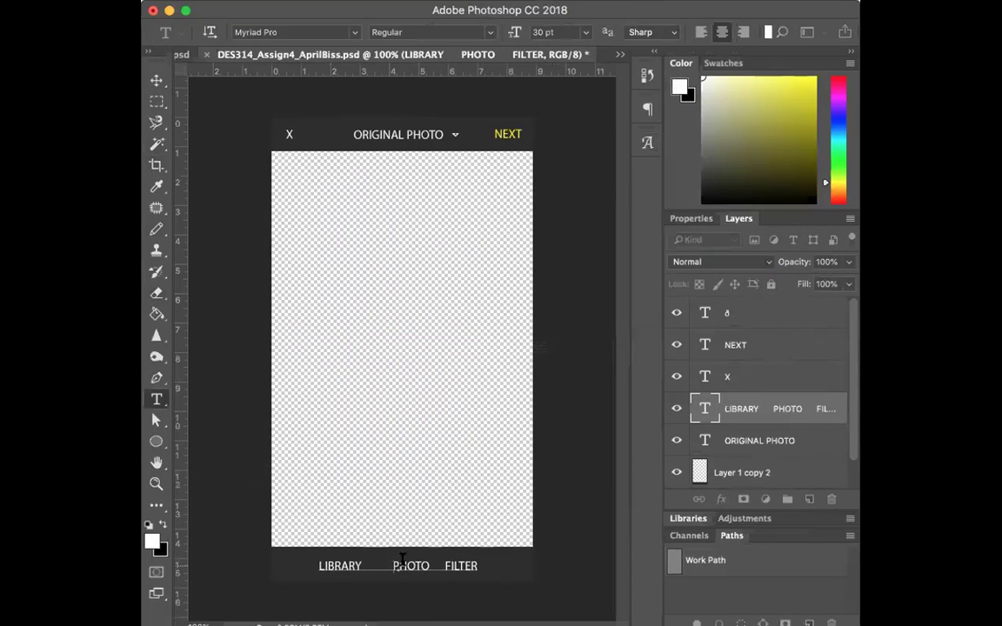
left_click_drag(352, 565, 450, 563)
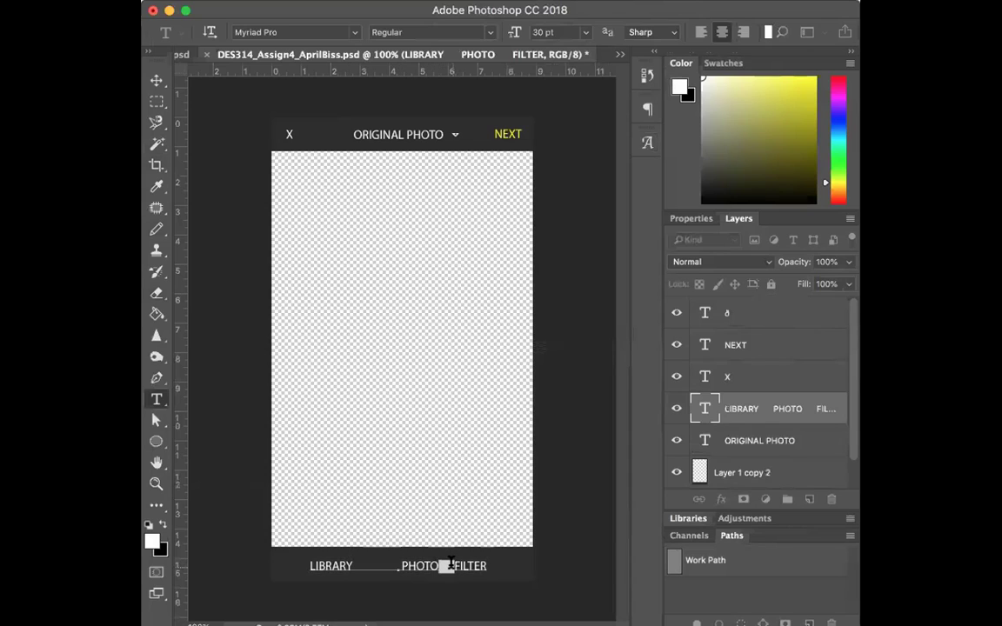
left_click(157, 79)
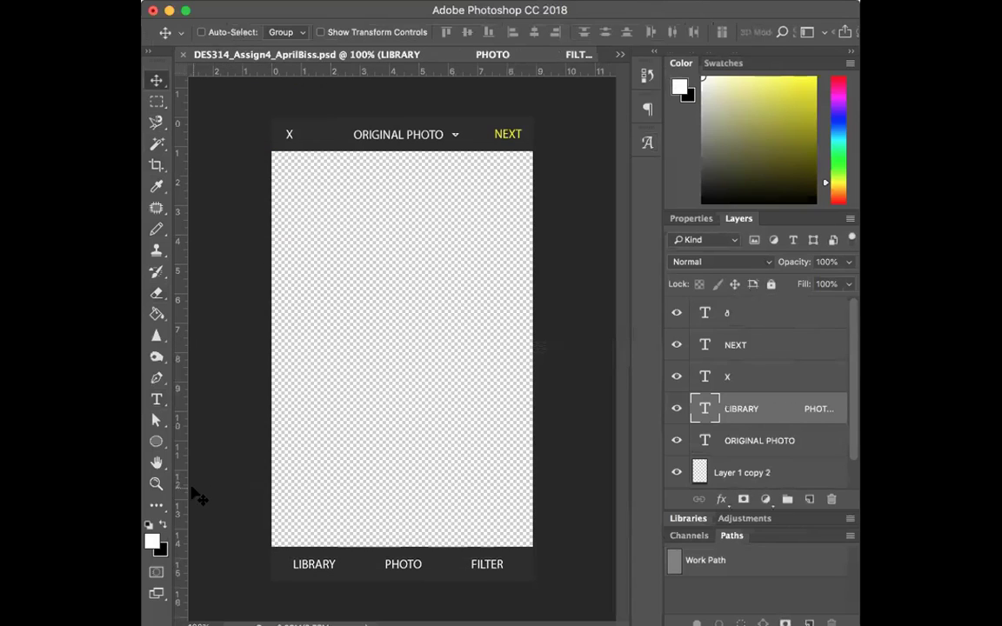
Colour only the word PHOTO in the footer text bright yellow, like the NEXT label.
left_click(156, 398)
left_click_drag(385, 566, 424, 565)
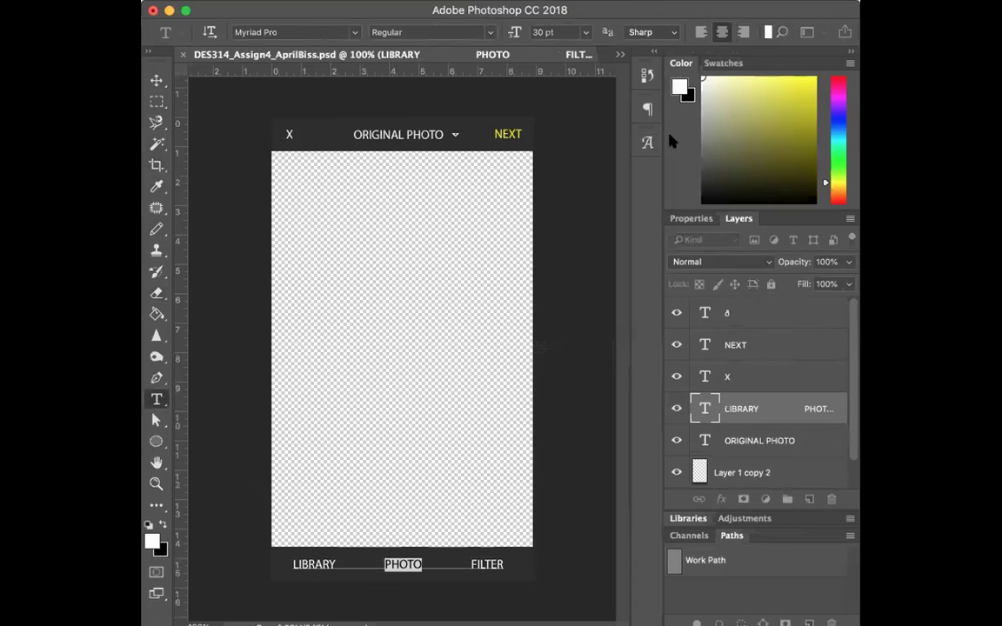
left_click(715, 104)
left_click(152, 542)
left_click_drag(828, 332, 833, 312)
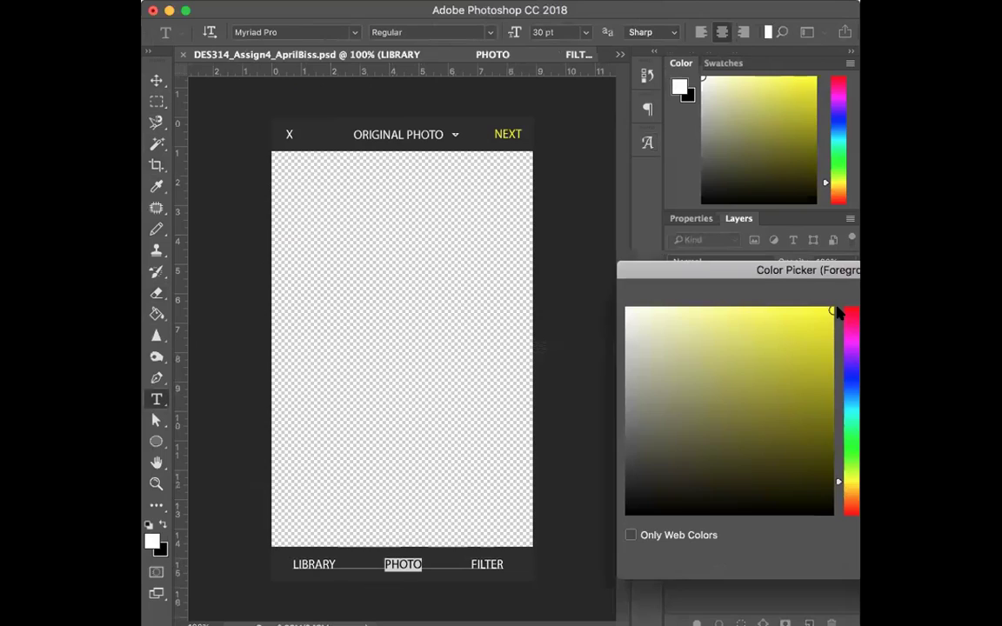
left_click(407, 561)
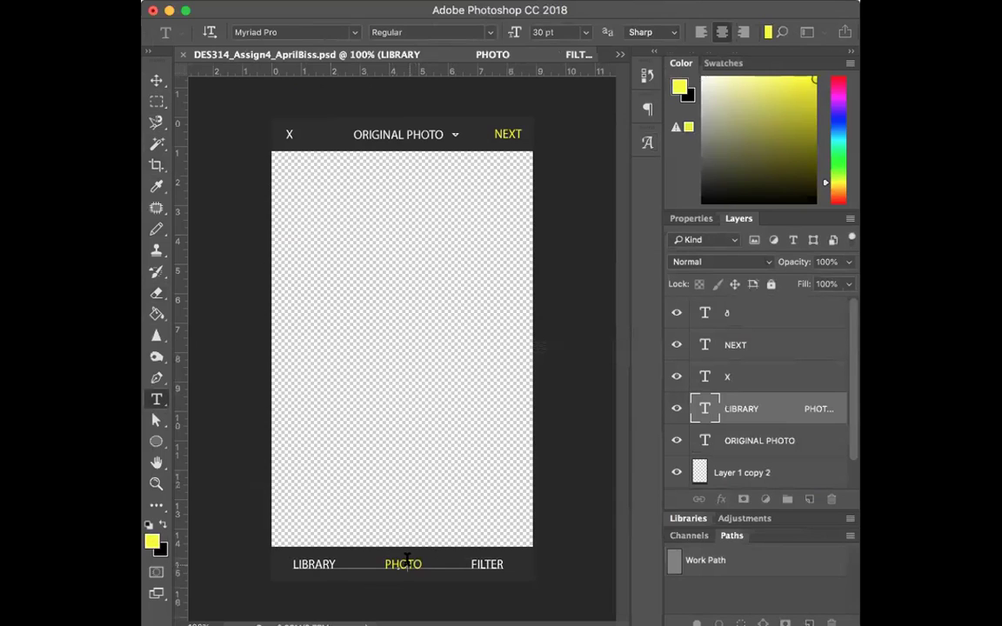
left_click(156, 79)
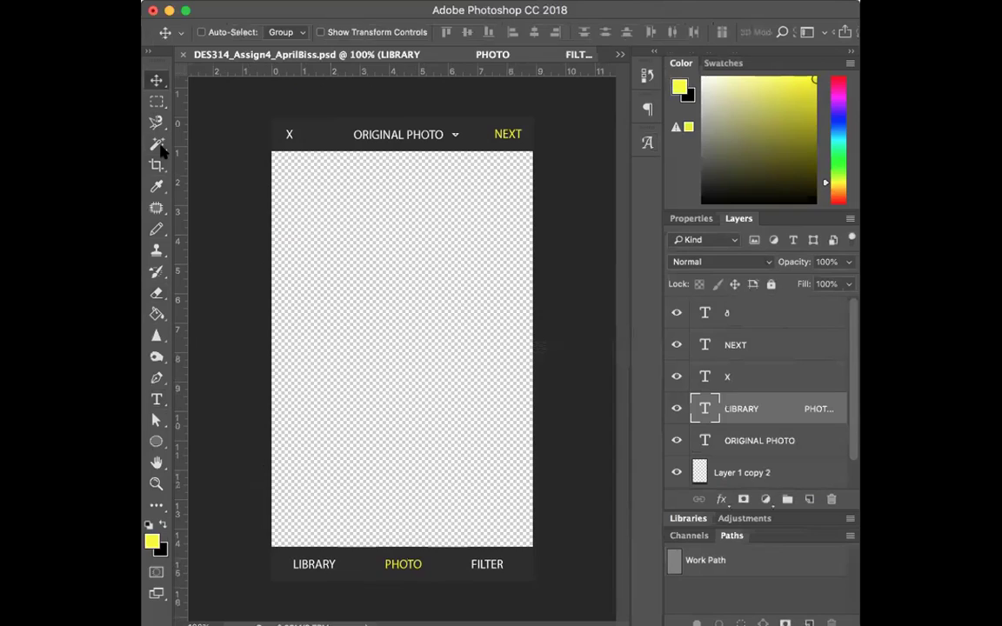
Select a thin horizontal strip beneath the PHOTO label at the footer's lower edge and add a new empty layer.
left_click(156, 101)
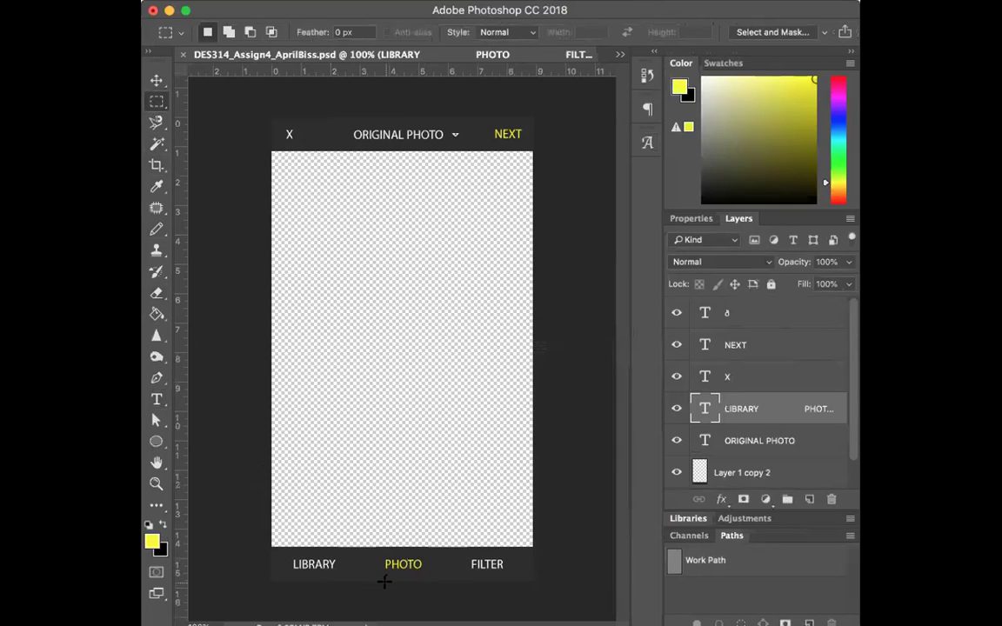
left_click_drag(361, 578, 442, 595)
left_click_drag(361, 579, 442, 599)
left_click(304, 0)
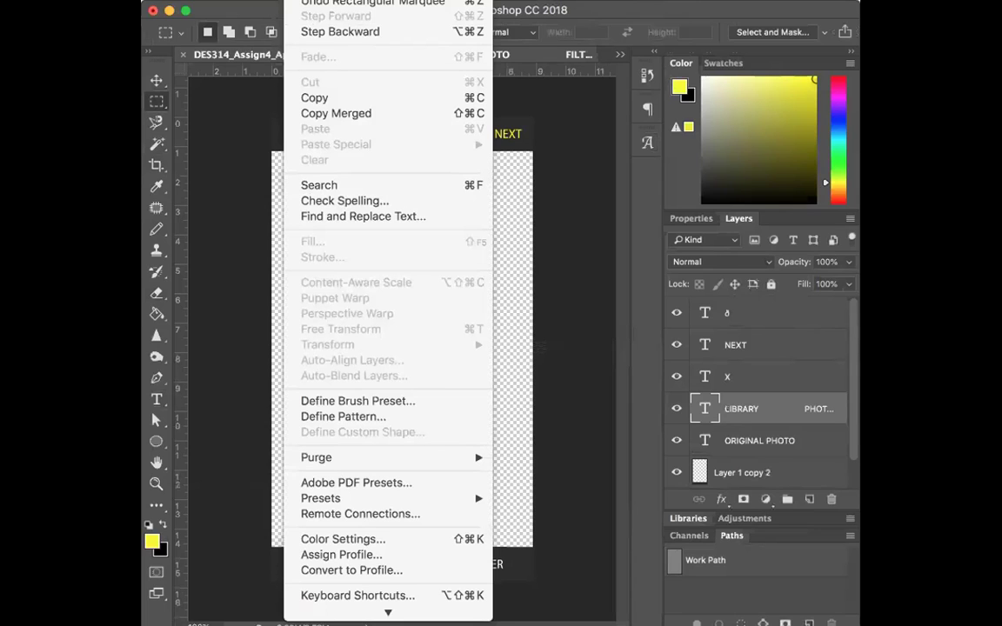
key("Escape")
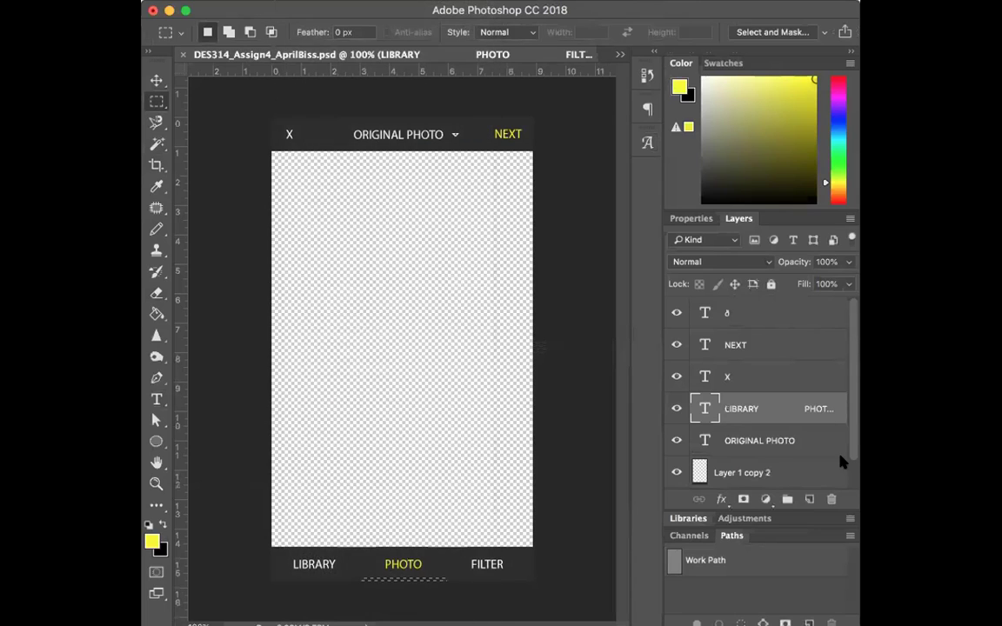
left_click(809, 499)
left_click(305, 0)
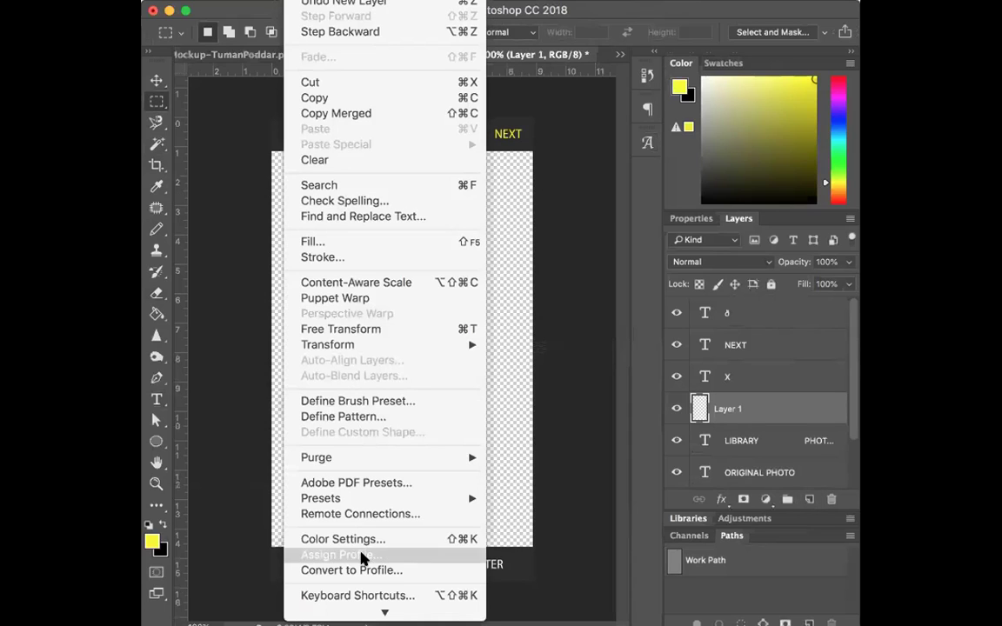
left_click(332, 235)
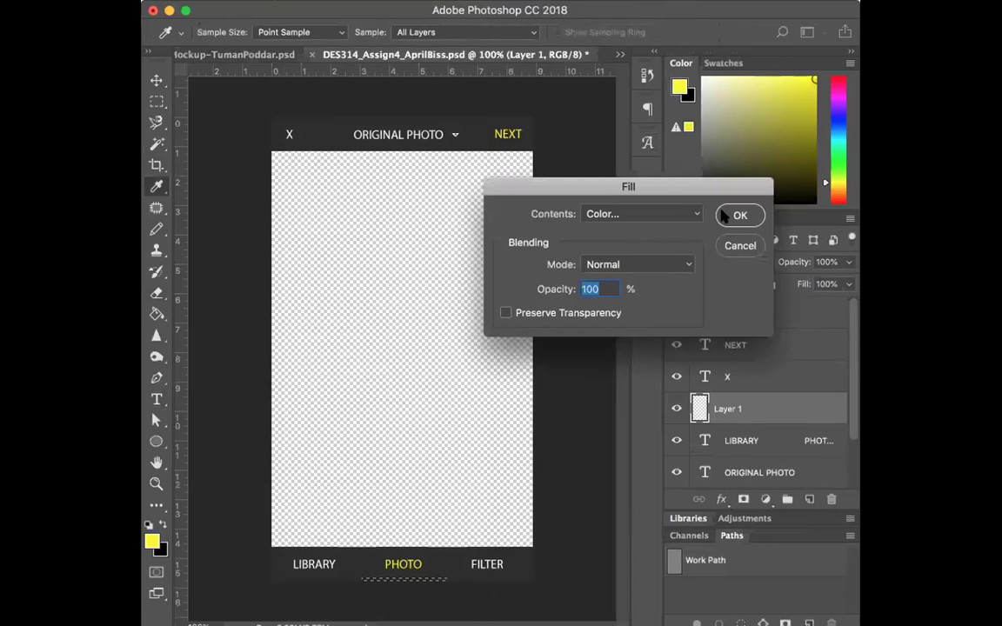
left_click(737, 213)
Move the new layer to the top of the stack, fill the strip with the yellow foreground colour and deselect.
left_click_drag(767, 409, 763, 309)
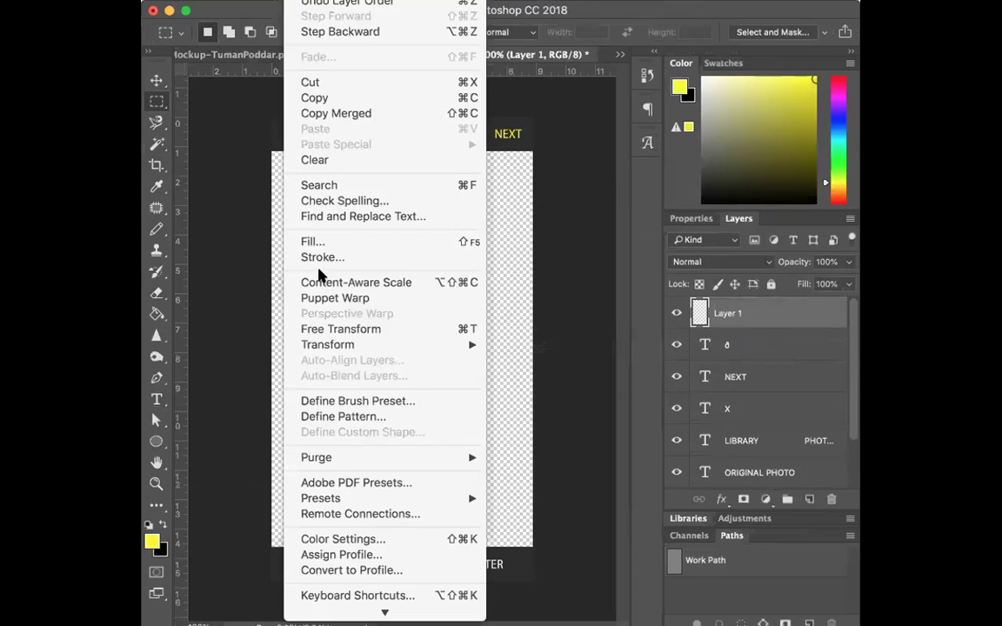
left_click(315, 240)
left_click(609, 213)
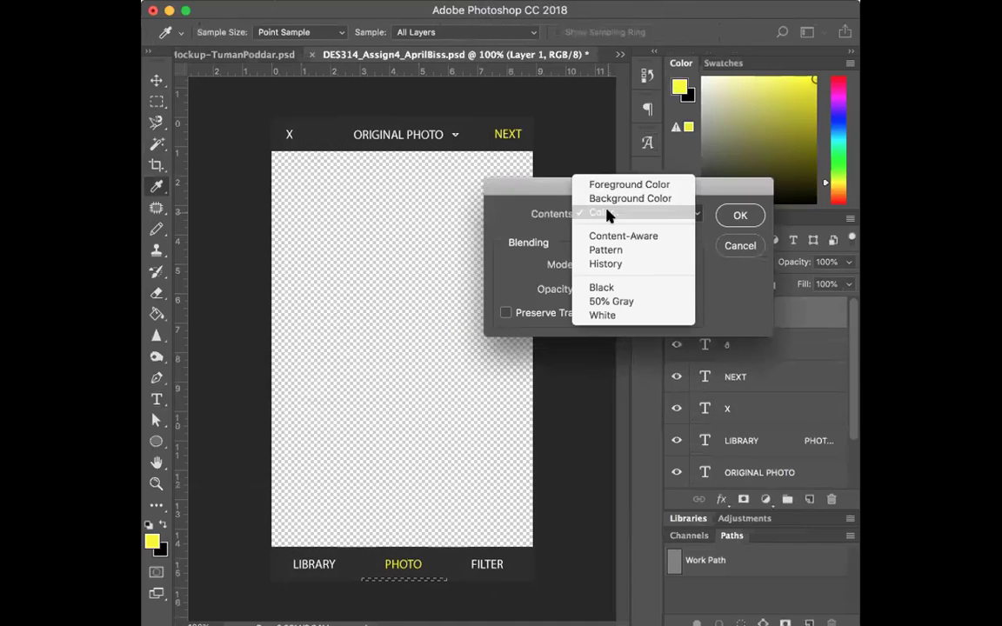
left_click(613, 184)
left_click(753, 216)
key("m")
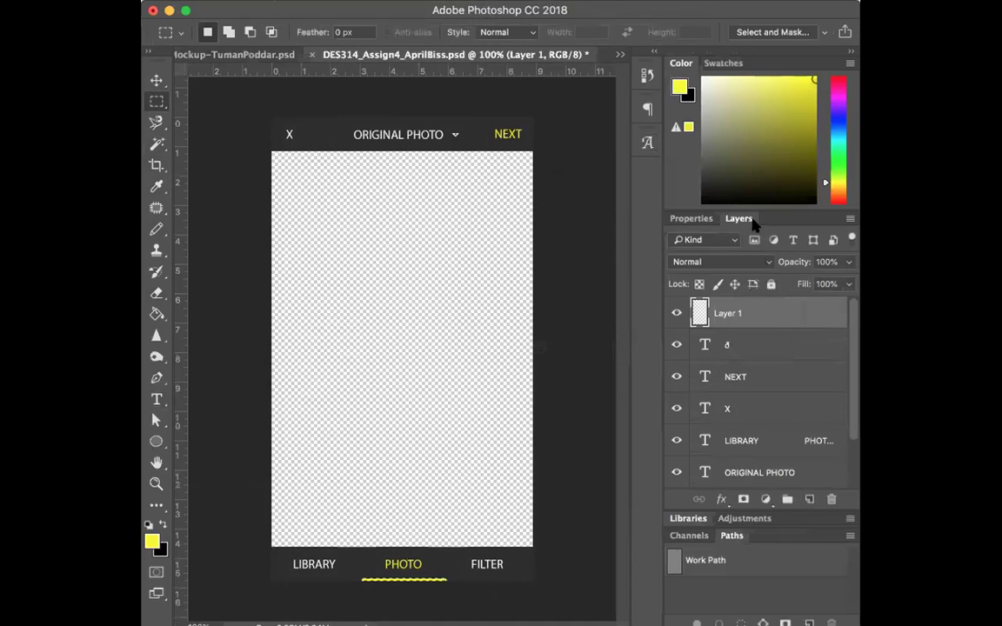
left_click(152, 80)
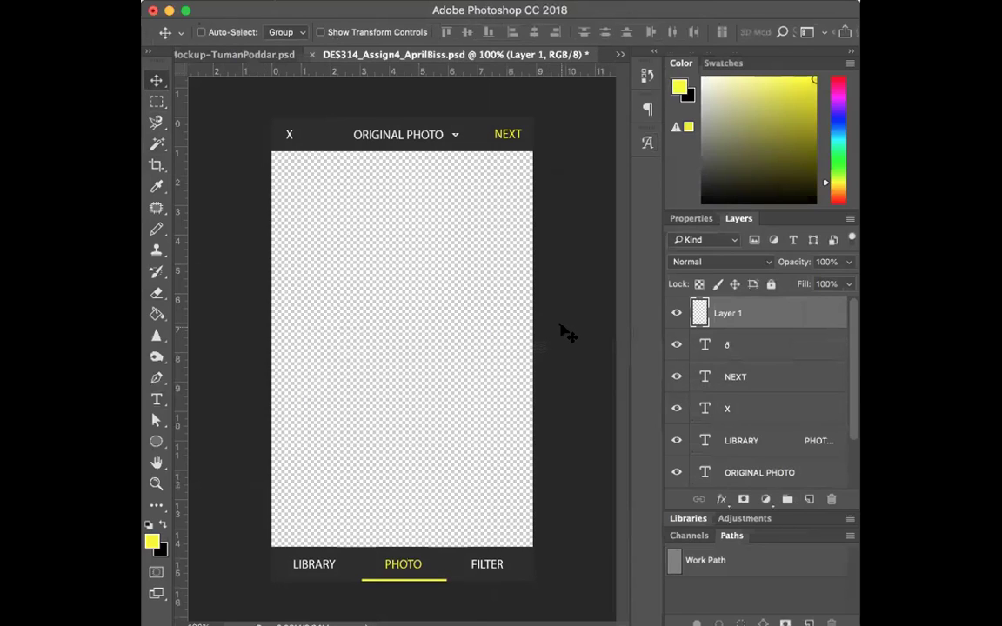
Add a new empty layer and move it to the very bottom of the layer stack.
scroll(765, 409, "down", 2)
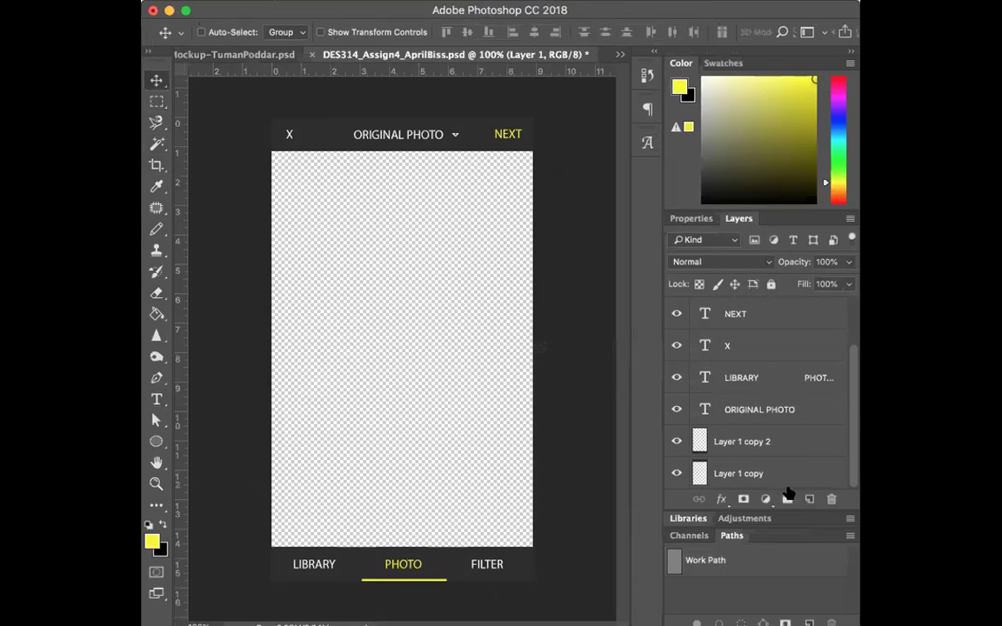
left_click(810, 501)
left_click_drag(773, 322, 798, 487)
scroll(798, 485, "down", 3)
left_click_drag(753, 377, 762, 487)
Fill the bottom layer with solid white at full opacity as the screen's background.
left_click(300, 2)
left_click(320, 240)
left_click(662, 212)
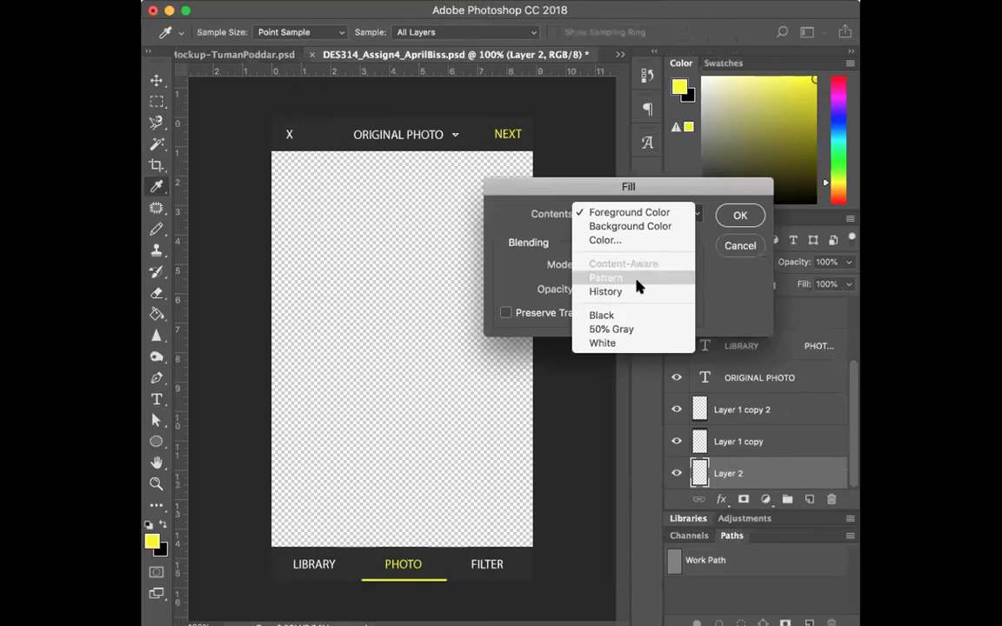
left_click(636, 319)
left_click(738, 215)
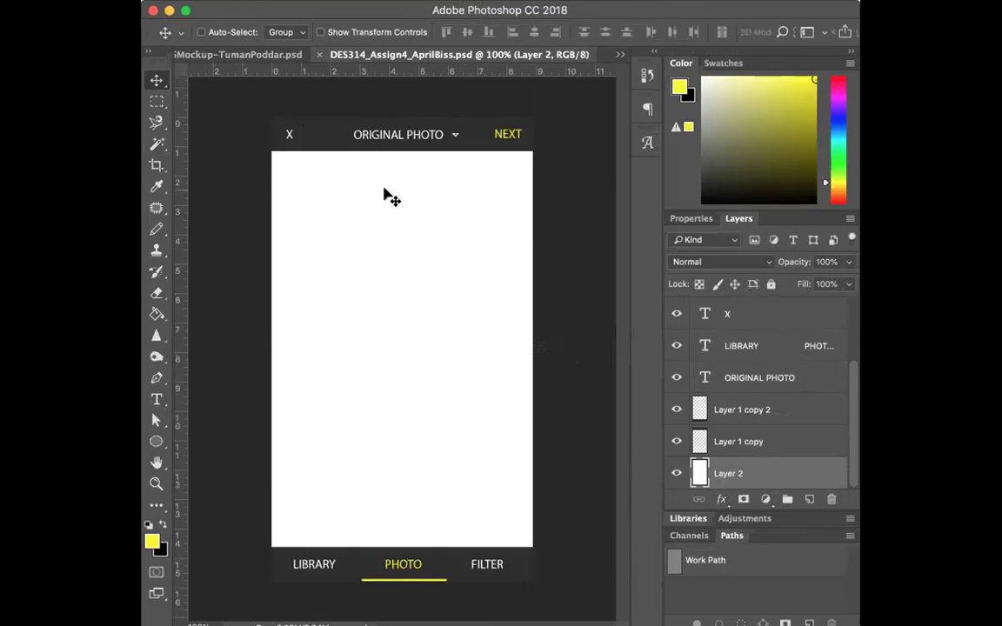
Place the woman image from the Desktop as an embedded object directly above the white background layer.
left_click(272, 0)
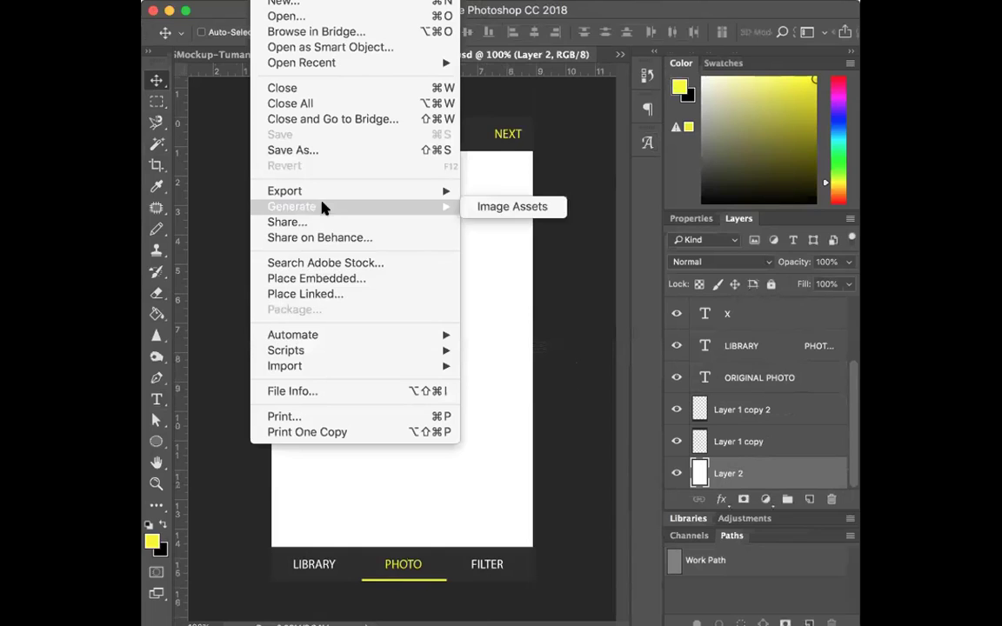
left_click(326, 278)
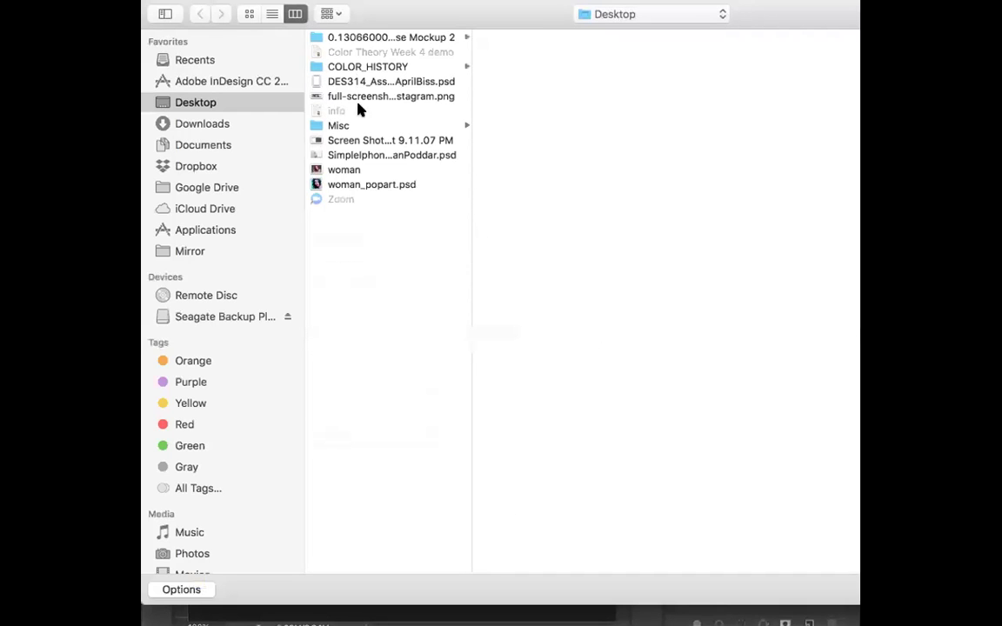
left_click(346, 170)
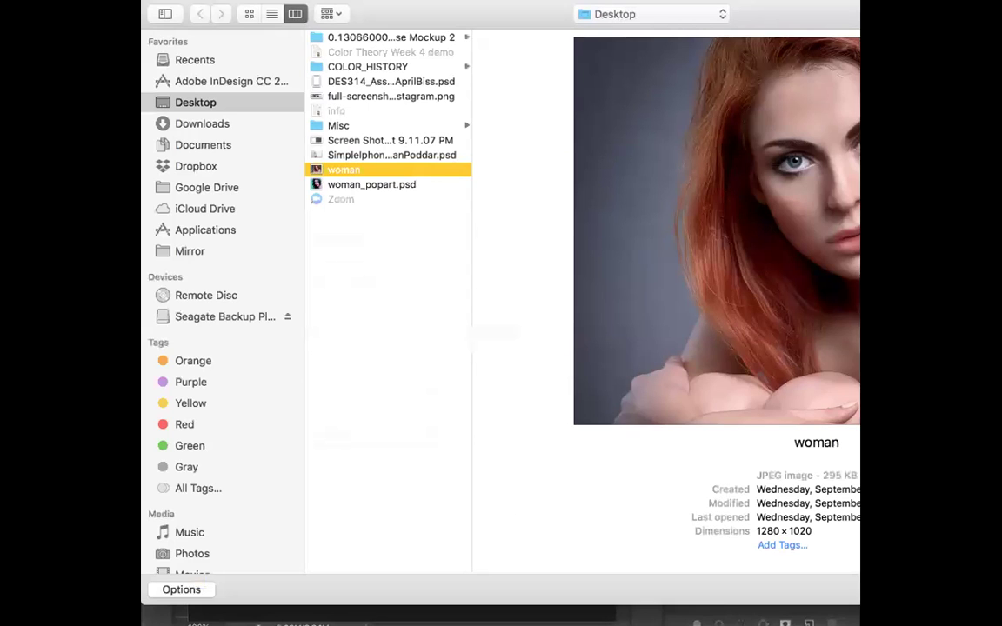
key("Return")
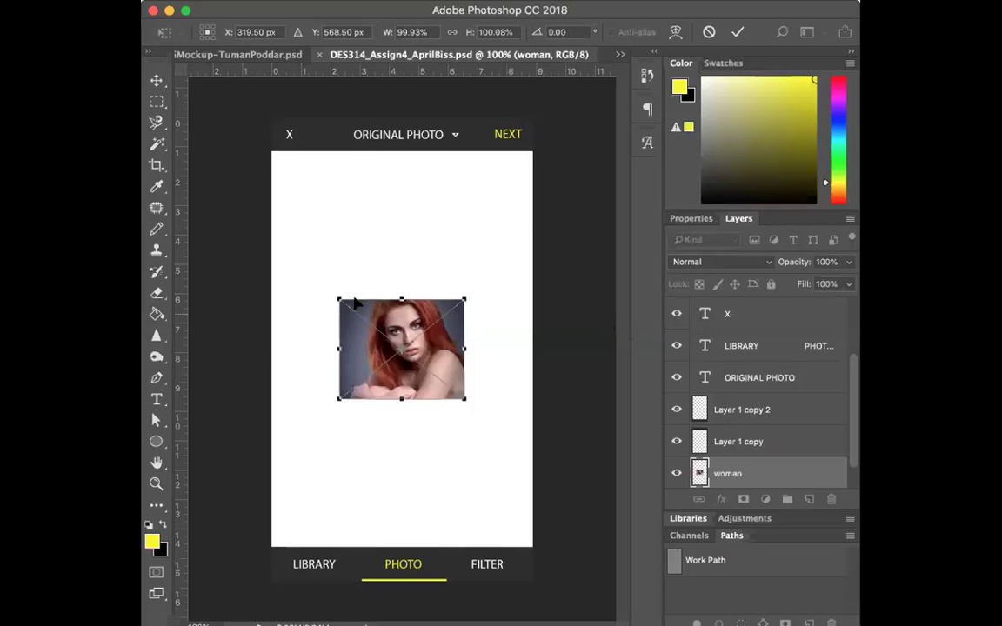
Scale the placed photo to about 398% so it fills the area between header and footer, commit it and save the document.
left_click_drag(258, 173, 226, 144)
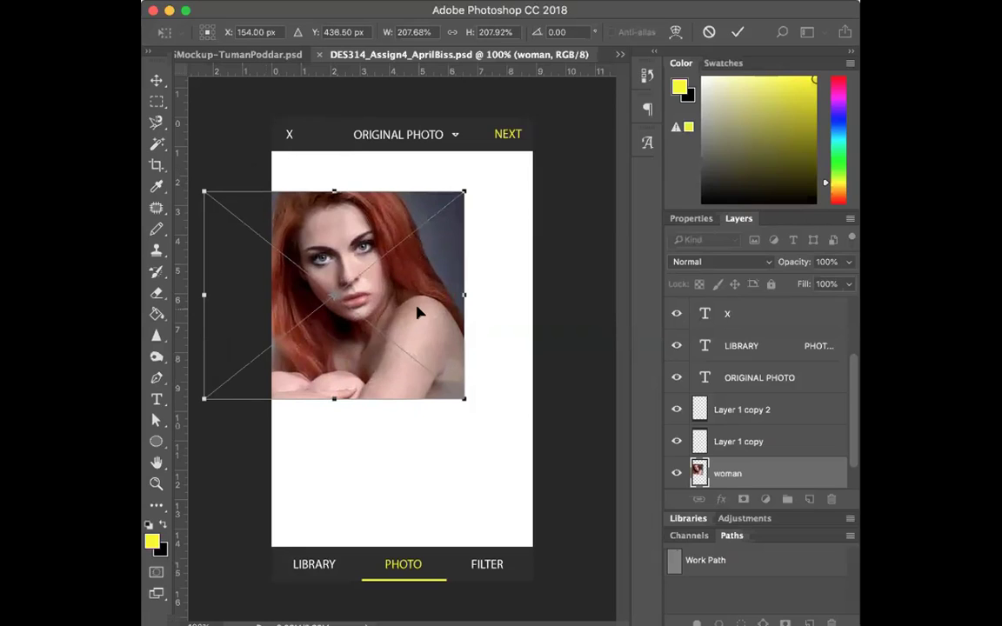
left_click_drag(474, 412, 644, 544)
left_click_drag(204, 191, 152, 148)
left_click(156, 80)
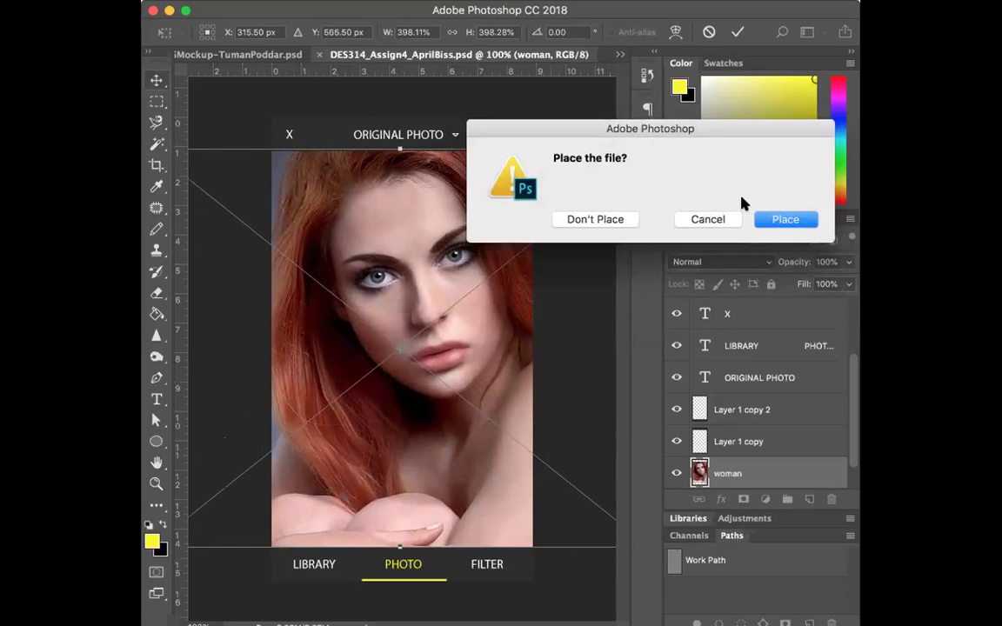
left_click(783, 219)
scroll(801, 474, "down", 1)
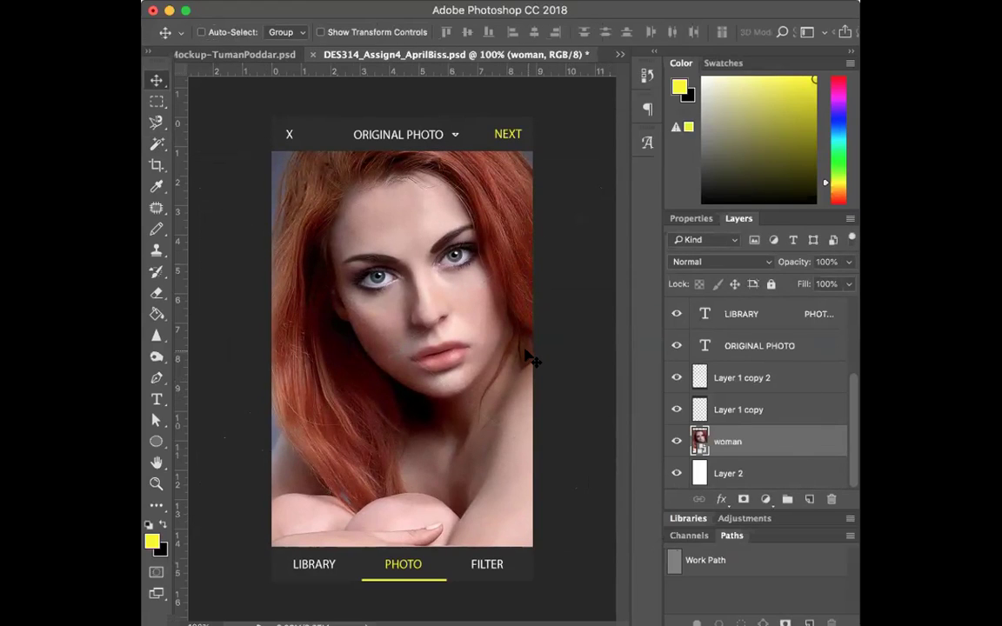
key("super+s")
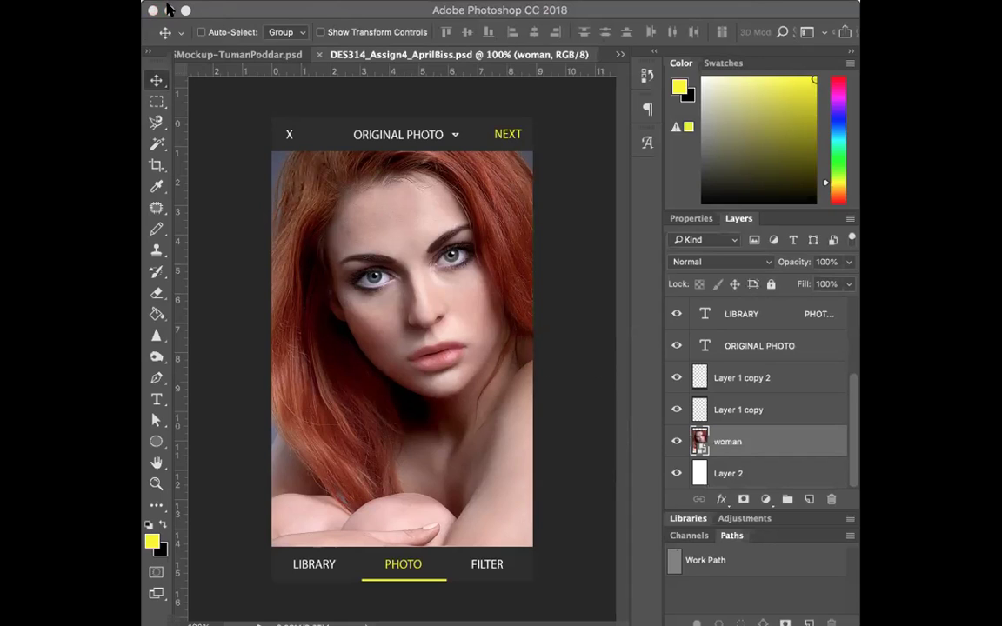
left_click(319, 87)
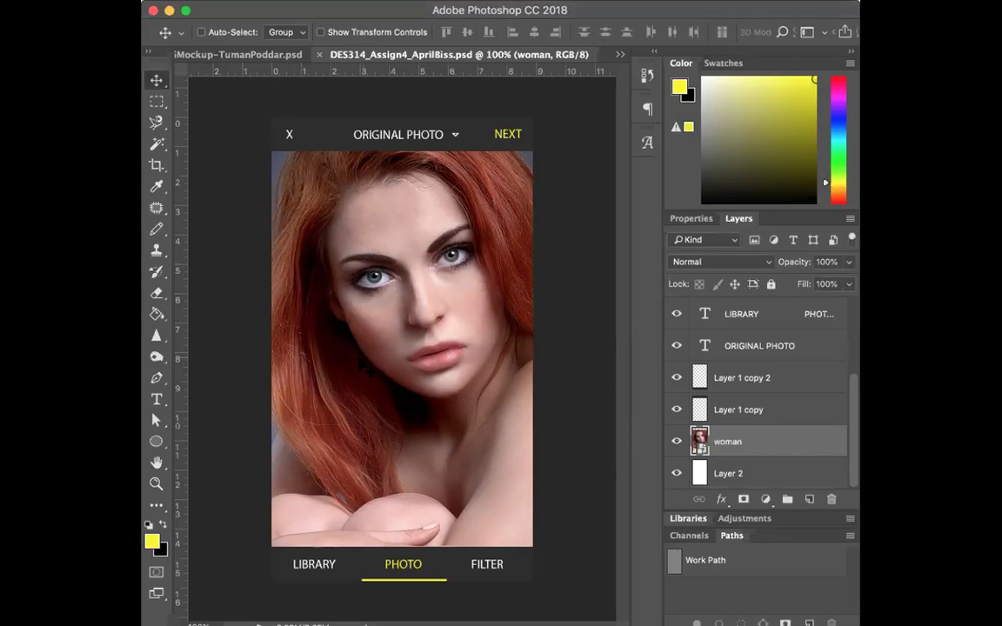
Place logo.ai from the COLOR_HISTORY folder as an embedded smart object above the photo, cropped to its bounding box.
left_click(270, 0)
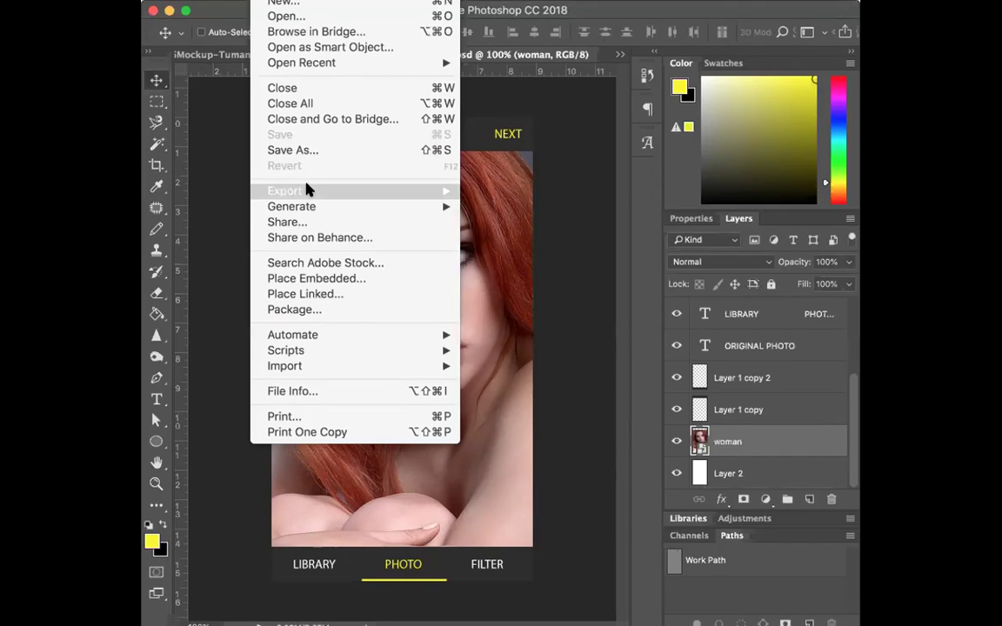
left_click(305, 280)
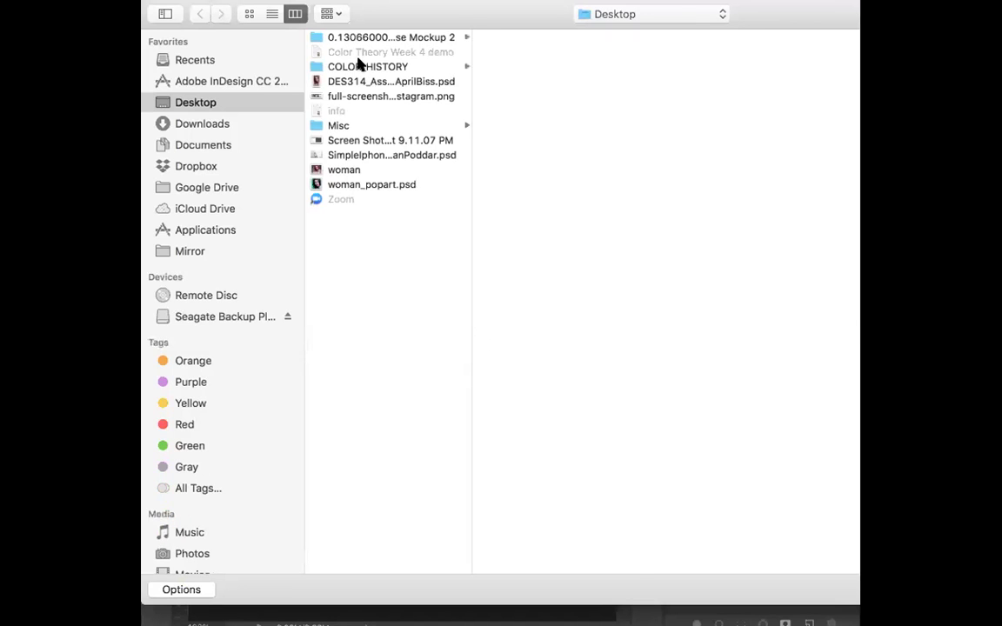
left_click(358, 66)
left_click(522, 69)
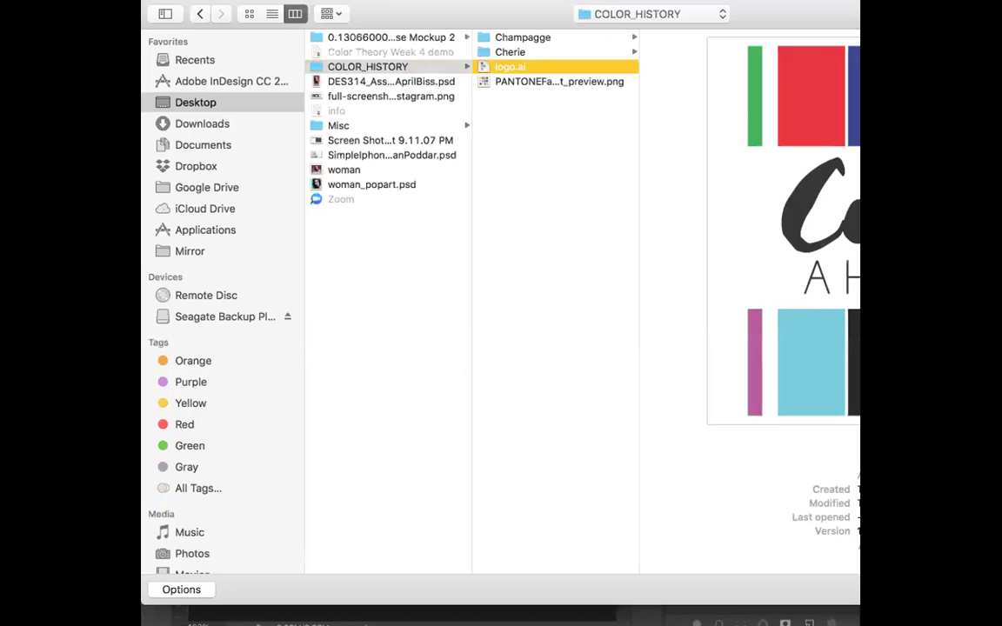
key("Return")
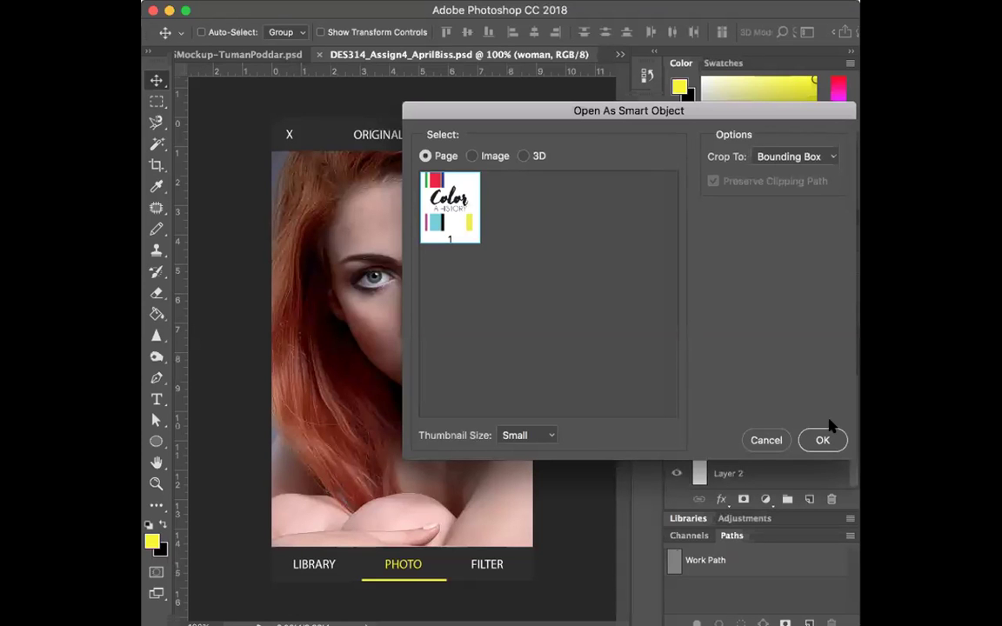
left_click(822, 439)
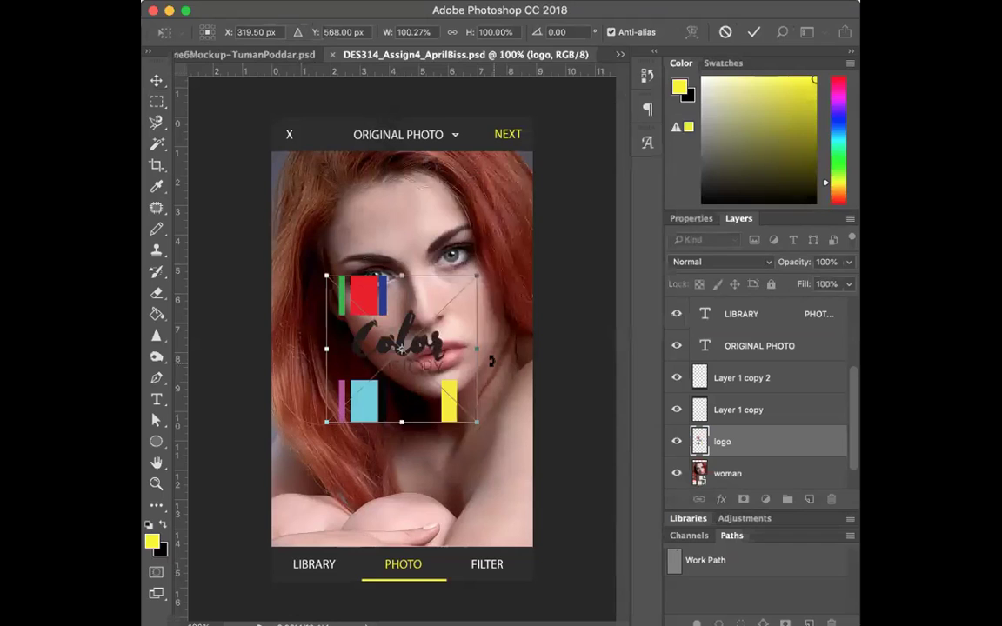
Scale the logo to about 40%, position it in the photo's lower right corner, nudge it slightly left and save the document.
left_click_drag(476, 276, 386, 362)
left_click_drag(368, 402, 502, 506)
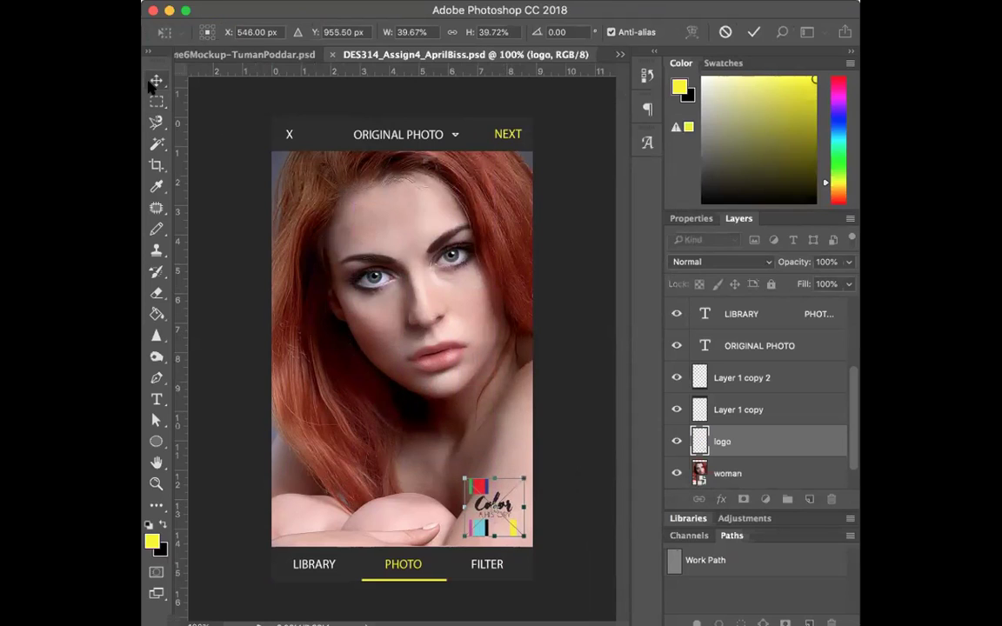
left_click(149, 55)
left_click(783, 220)
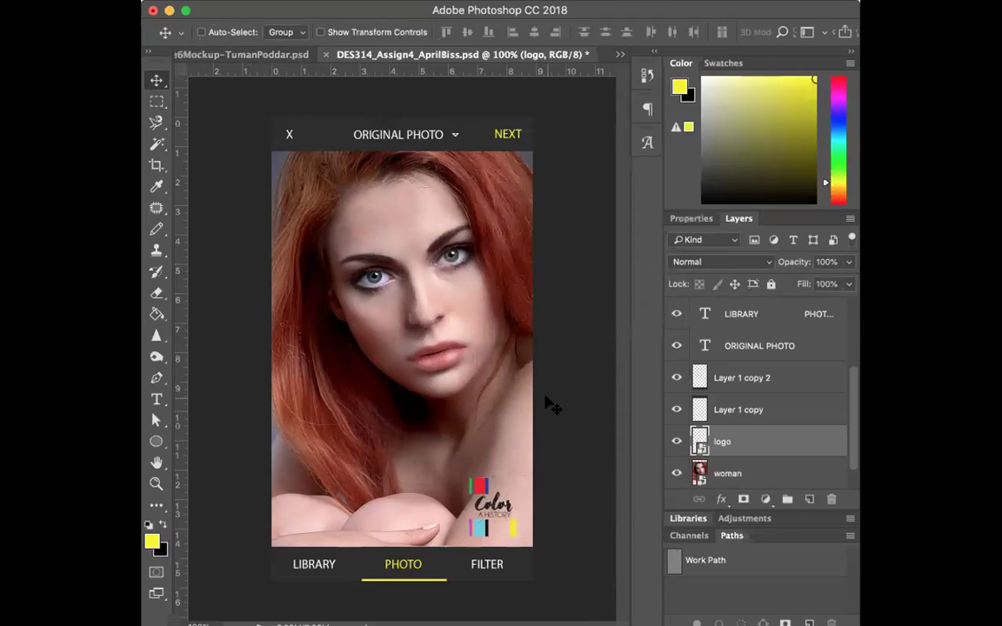
key("Left")
key("Left")
key("Left")
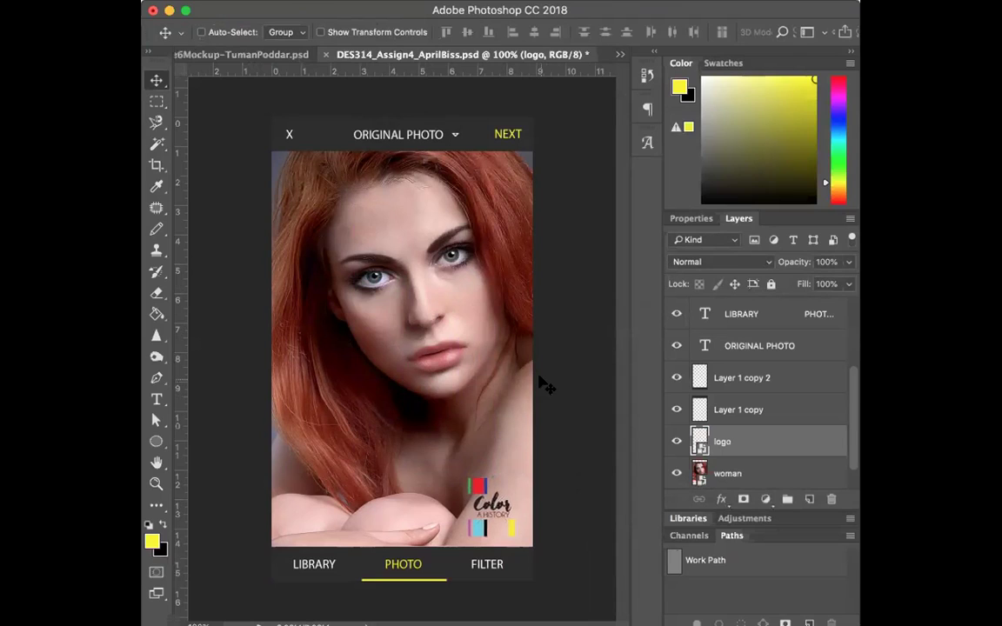
key("super+s")
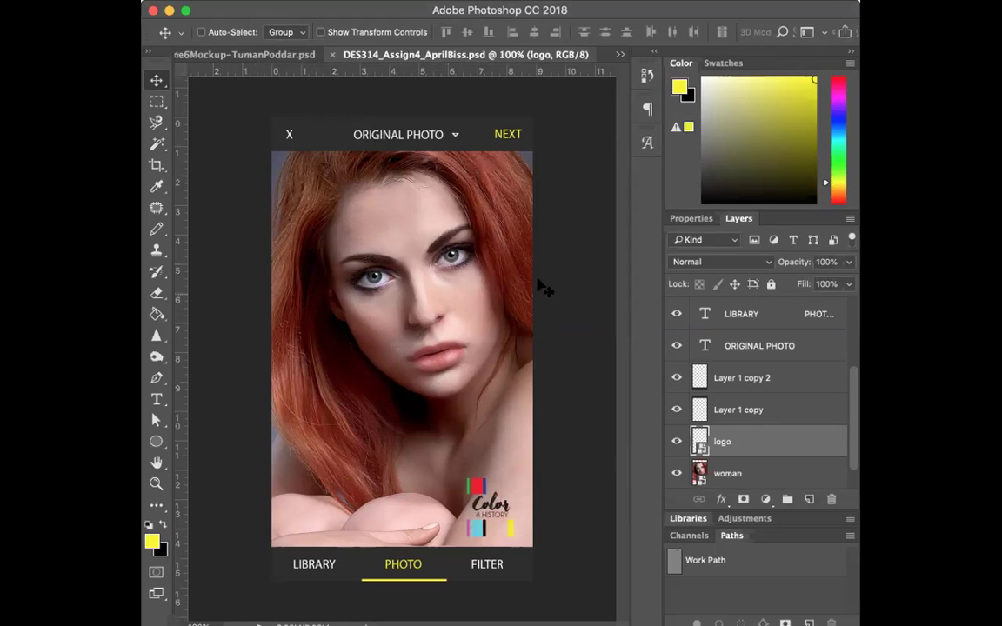
Hide the woman photo layer and add an empty layer between it and the white background layer.
scroll(752, 393, "down", 1)
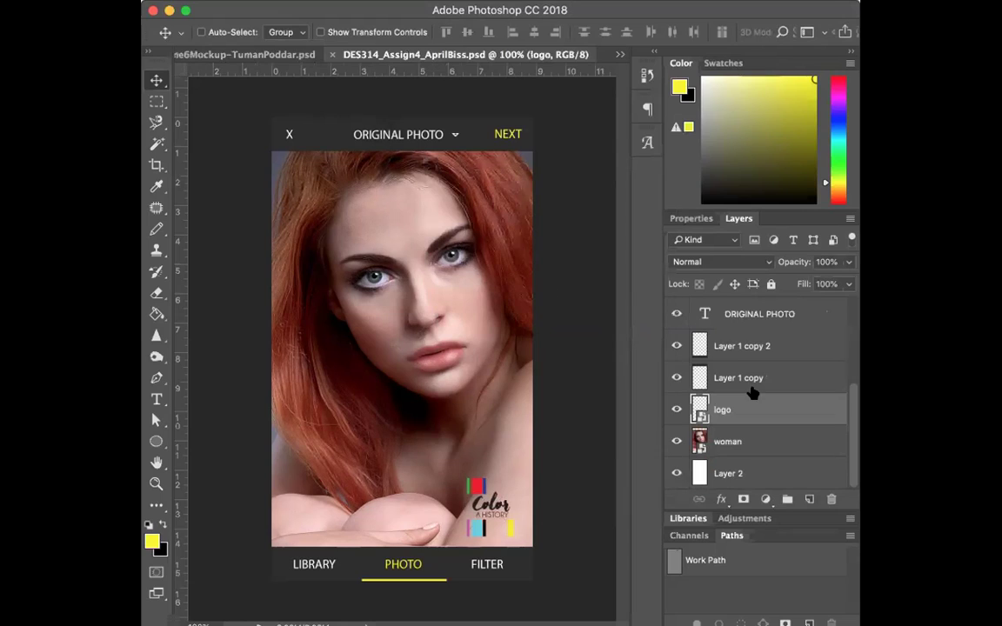
left_click(762, 443)
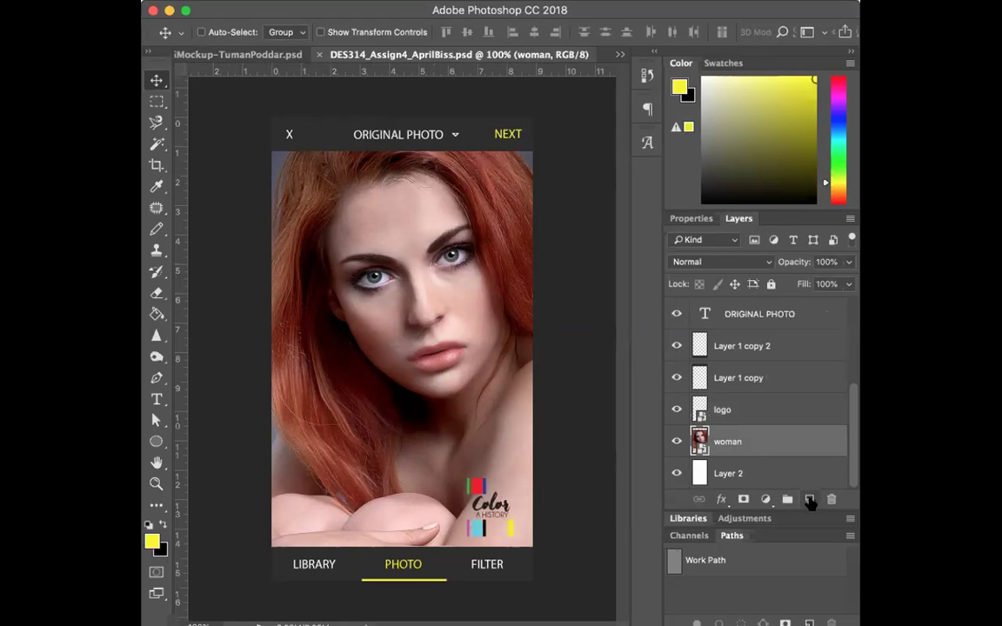
left_click(677, 442)
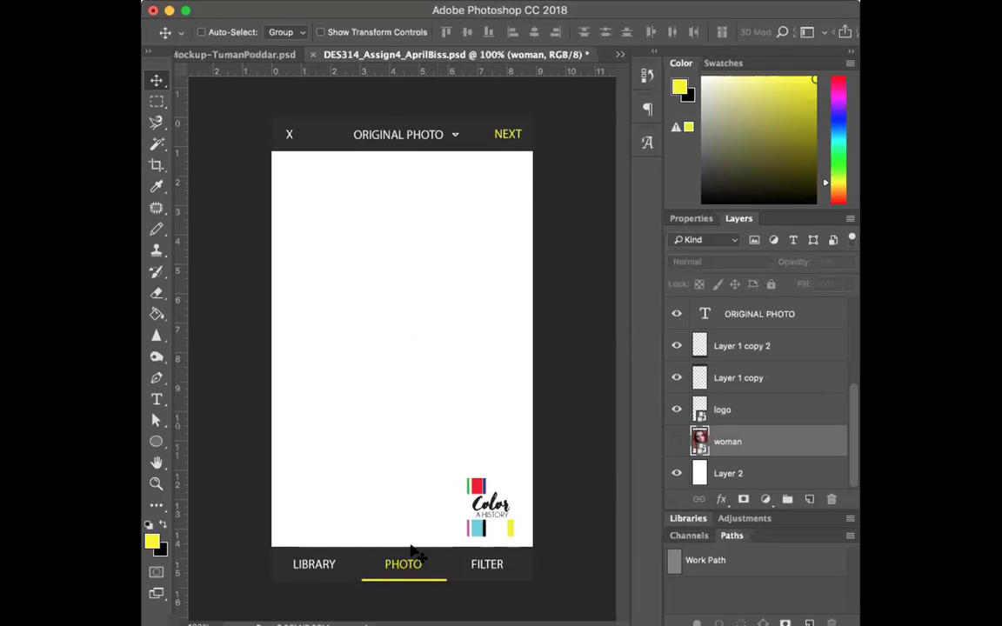
left_click(809, 500)
left_click_drag(772, 440, 769, 463)
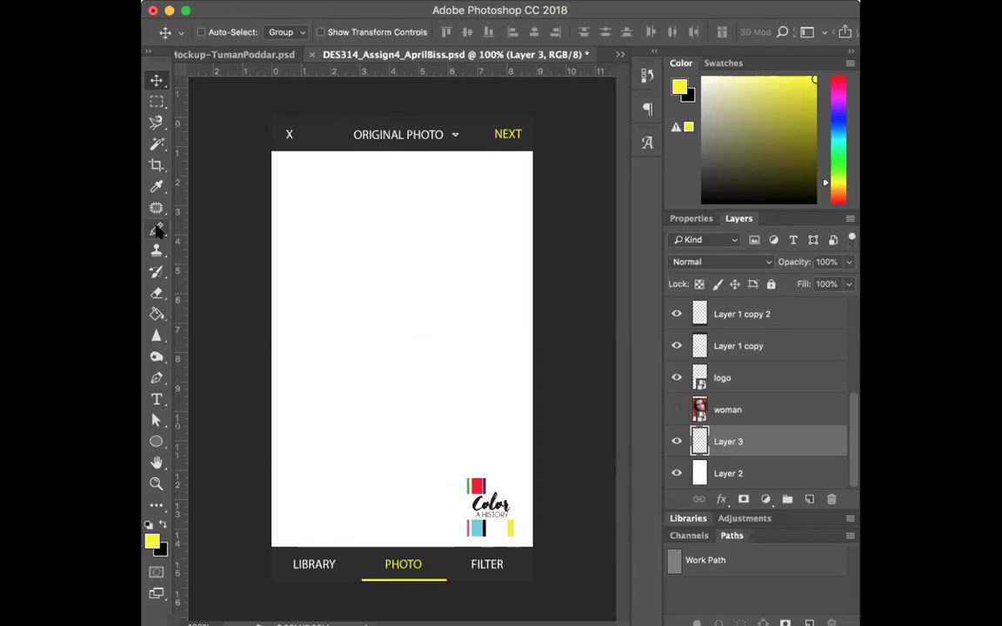
Draw a yellow circle about 122 px in diameter in the lower middle of the white area with the Ellipse tool.
left_click(156, 441)
left_click_drag(357, 380, 408, 428)
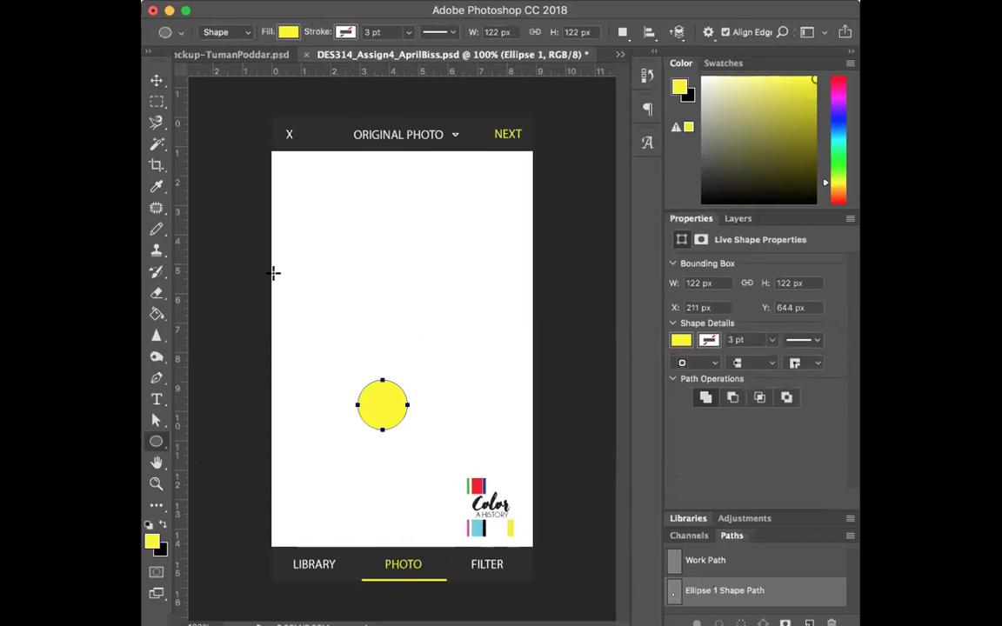
Swap the foreground and background colors and move the yellow circle down to the horizontal center, at about X 259 px, Y 834 px.
left_click(157, 79)
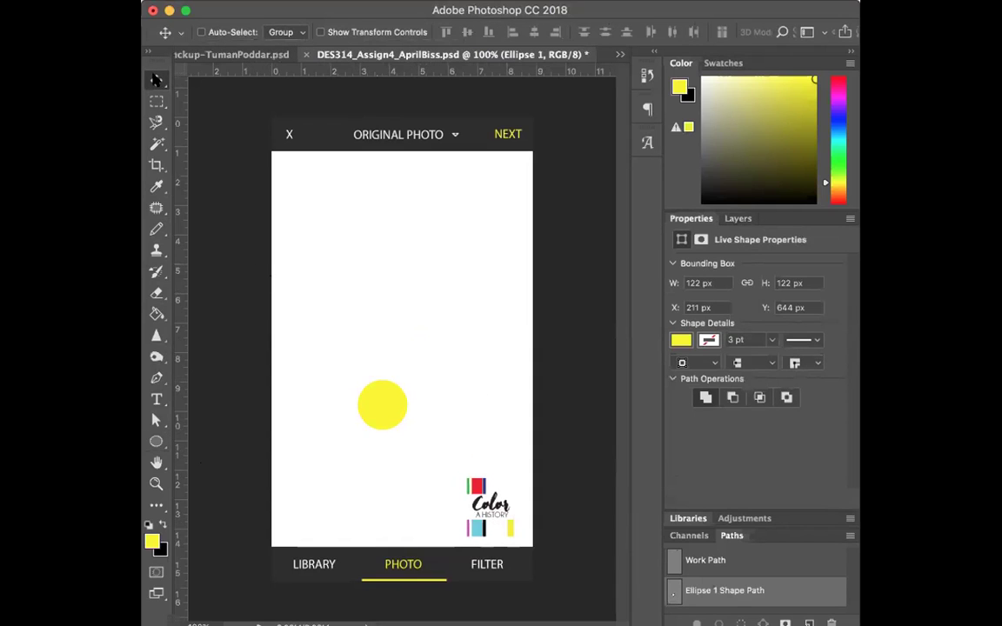
left_click(164, 522)
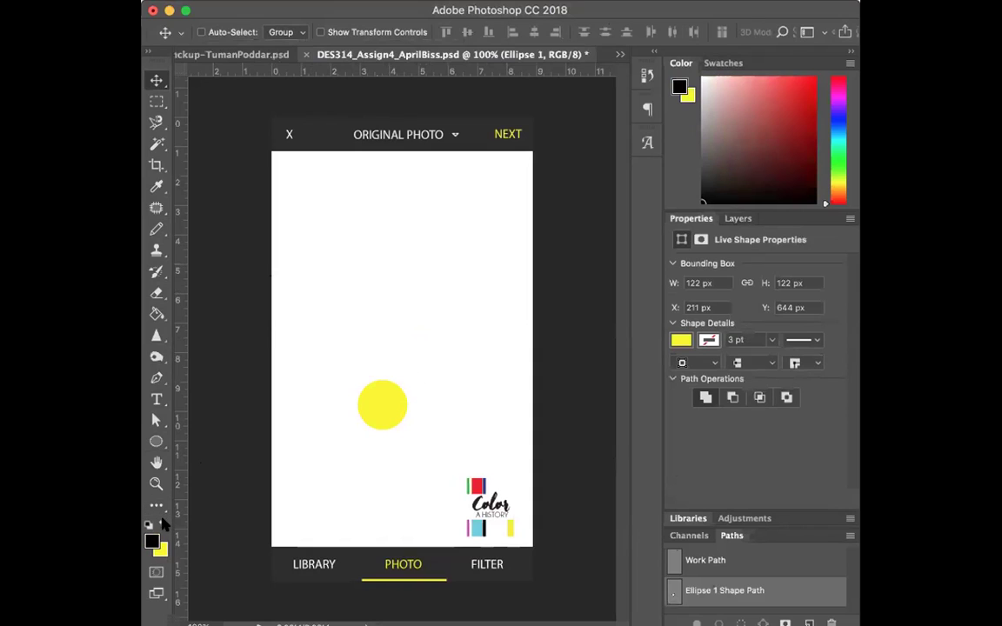
key("shift+Down")
key("shift+Down")
key("shift+Down")
key("shift+Down")
key("shift+Down")
key("shift+Down")
key("shift+Down")
key("shift+Down")
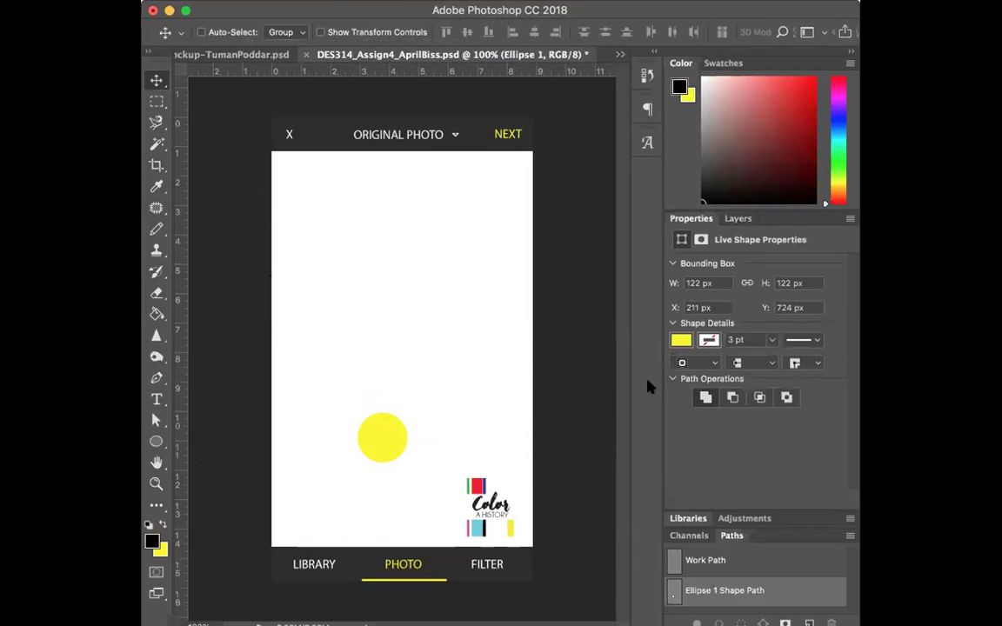
left_click_drag(385, 449, 409, 494)
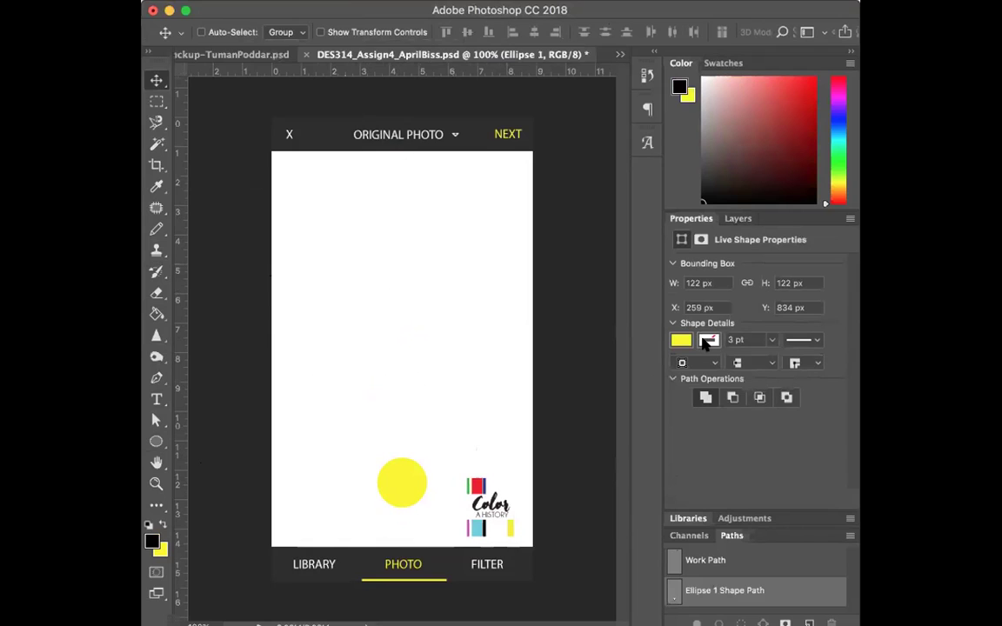
Give the yellow circle a light gray stroke of about 15.97 pt and move it straight up to about Y 712 px.
left_click(770, 340)
left_click(708, 341)
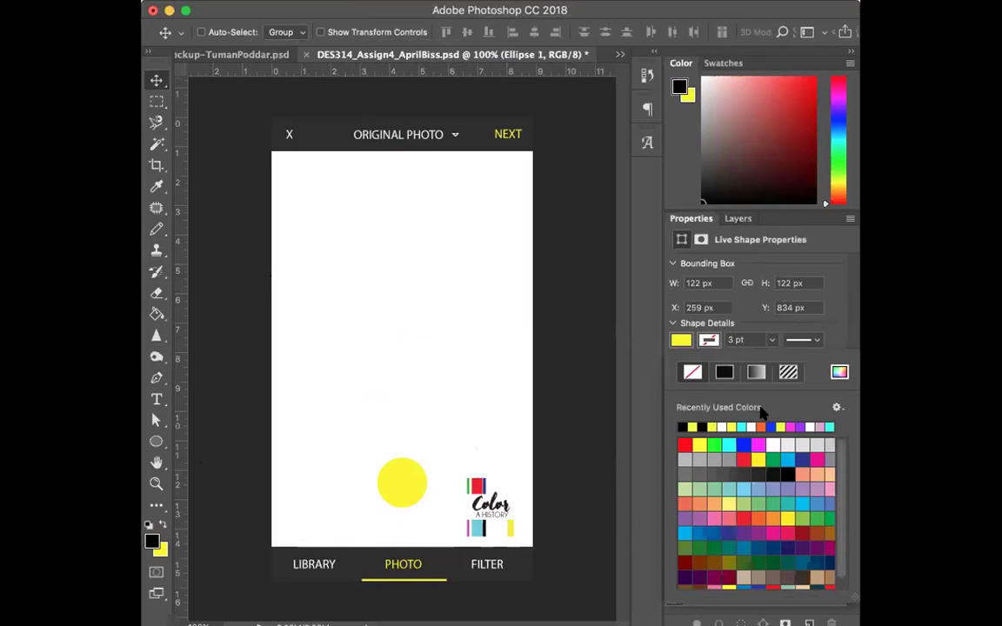
left_click(785, 446)
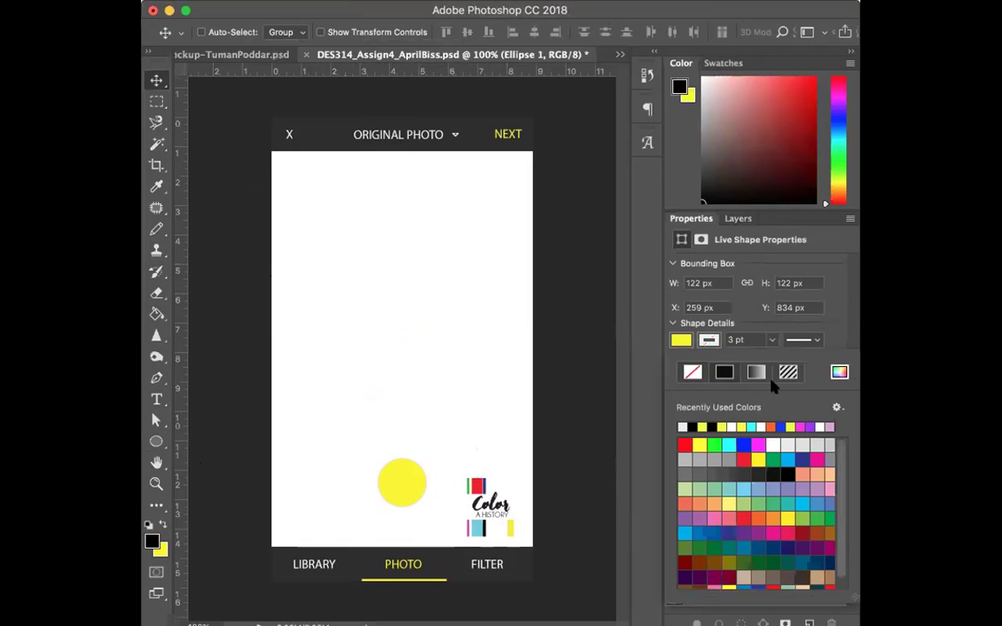
left_click(772, 340)
left_click_drag(771, 359, 787, 362)
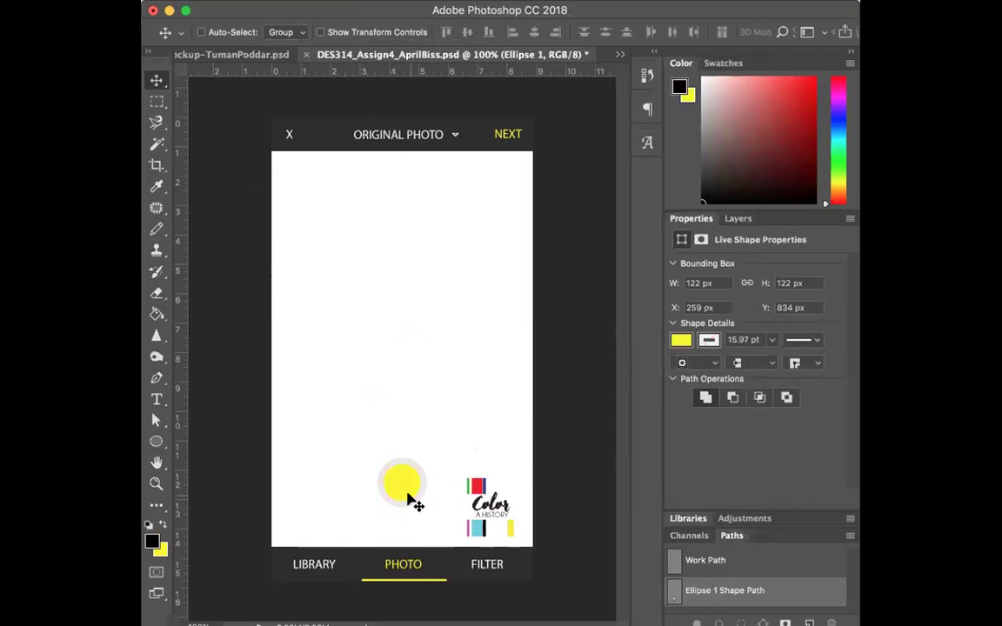
left_click_drag(416, 503, 418, 451)
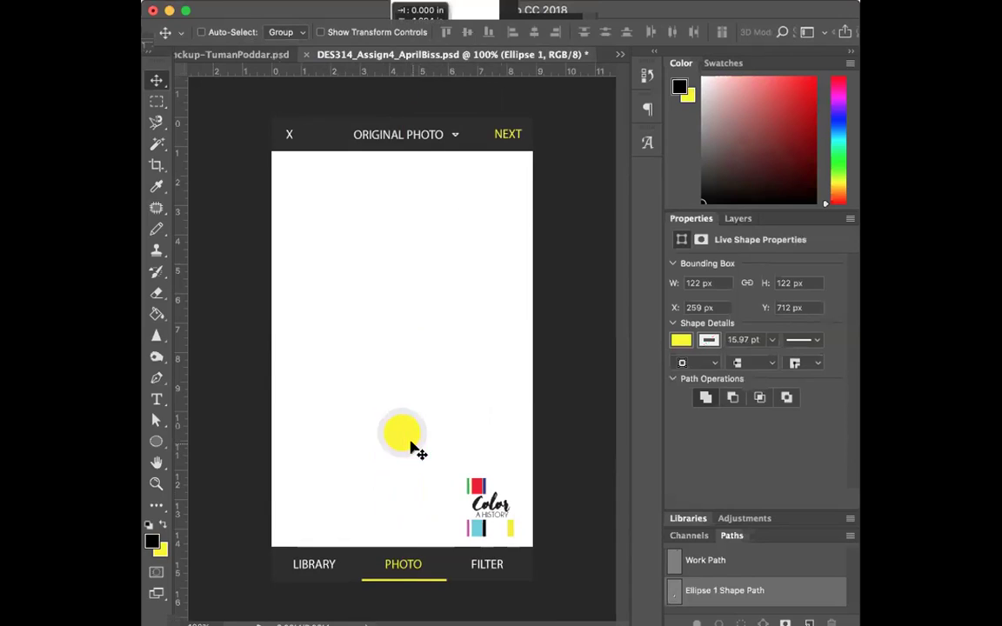
Add an empty layer above the circle and marquee-select the full width from the header down to just above the circle.
left_click(738, 219)
left_click(809, 500)
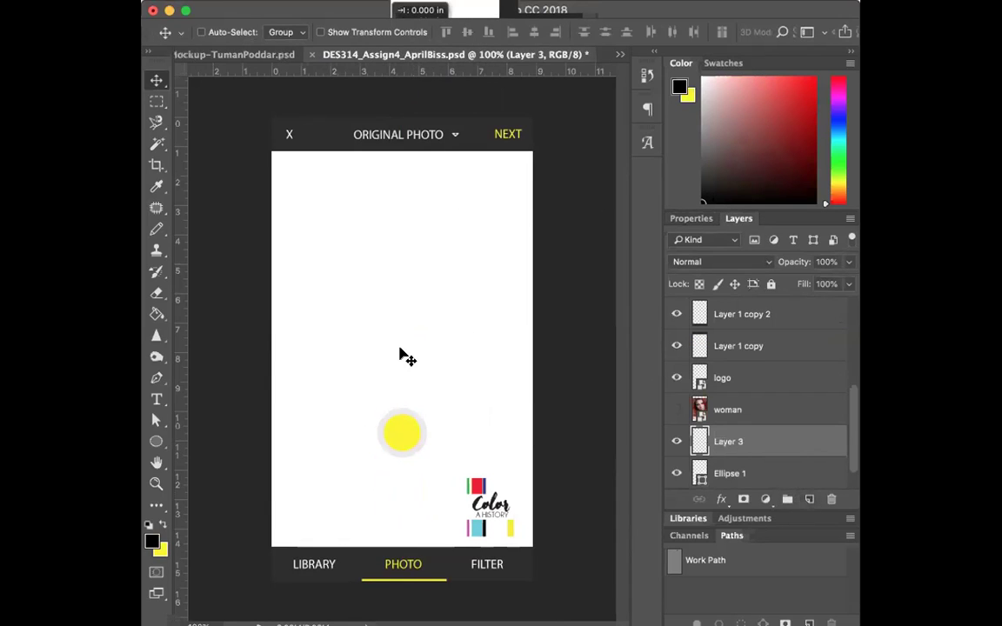
left_click(156, 101)
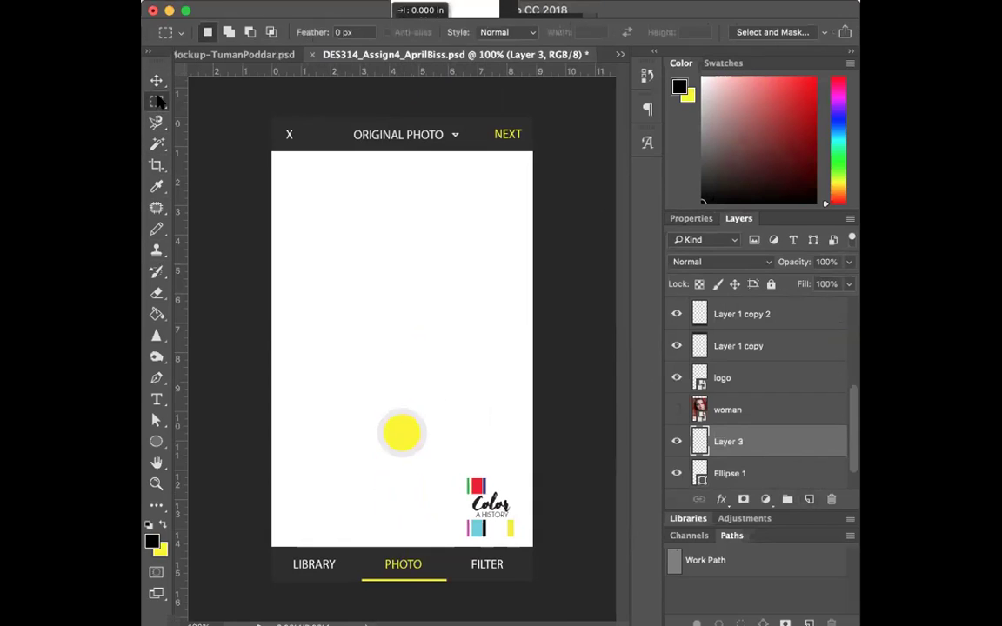
left_click_drag(252, 129, 551, 382)
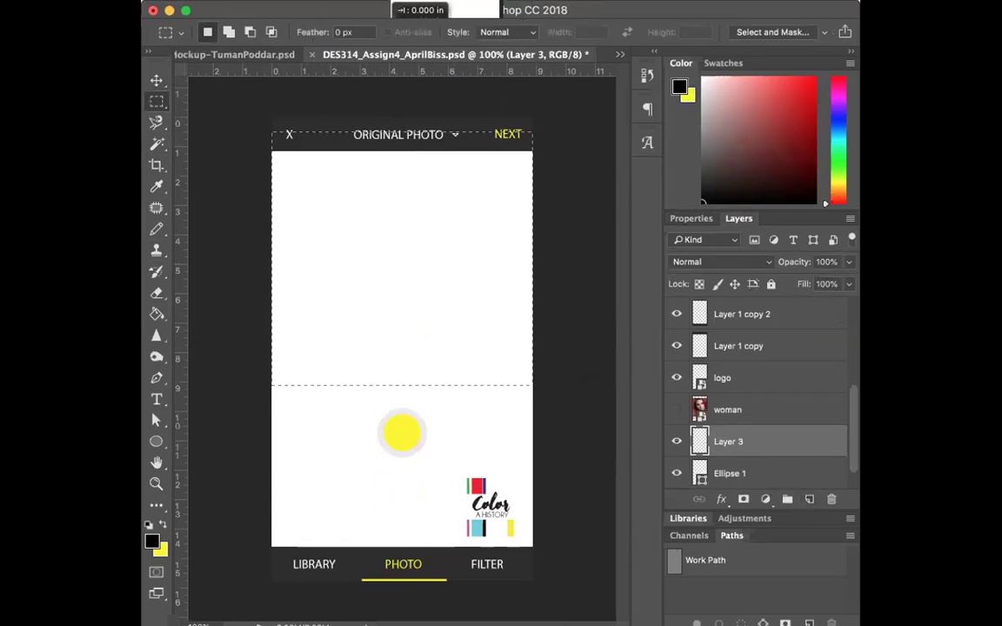
Fill the selected upper area with 50% Gray at 100% opacity and clear the selection.
left_click(300, 0)
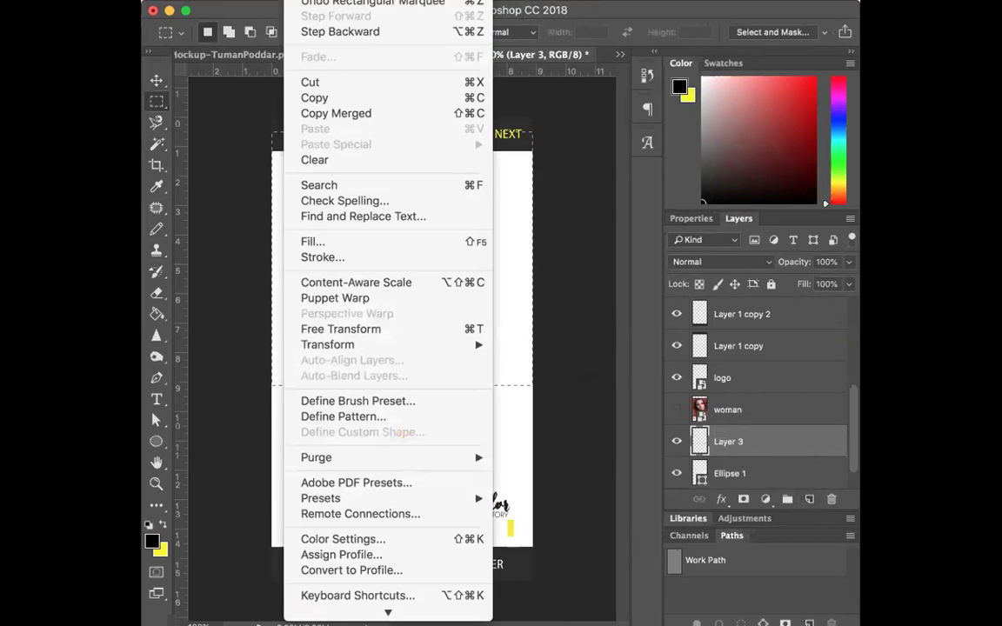
left_click(300, 0)
left_click(300, 0)
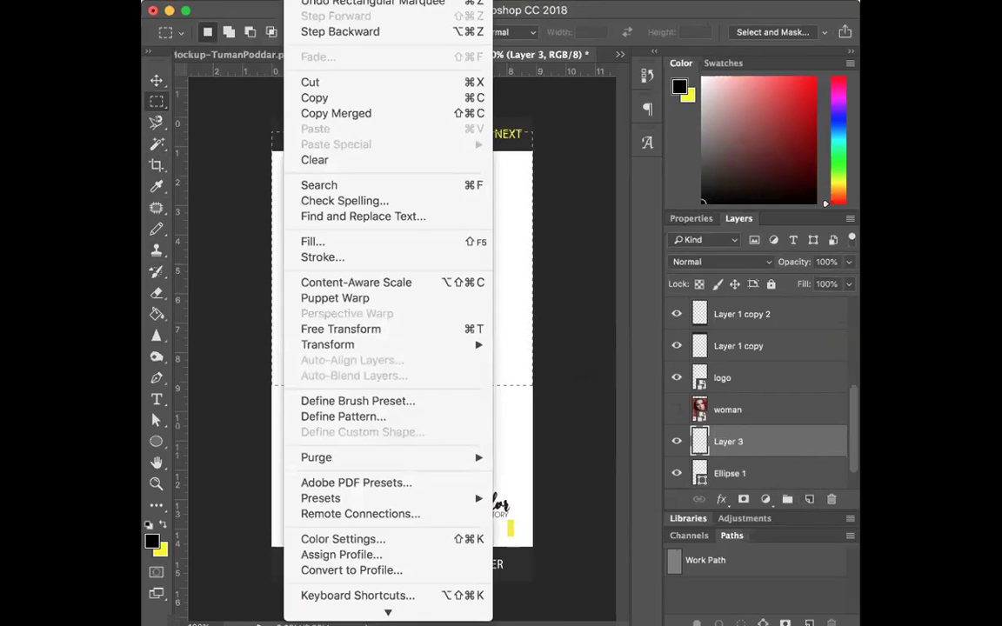
left_click(315, 241)
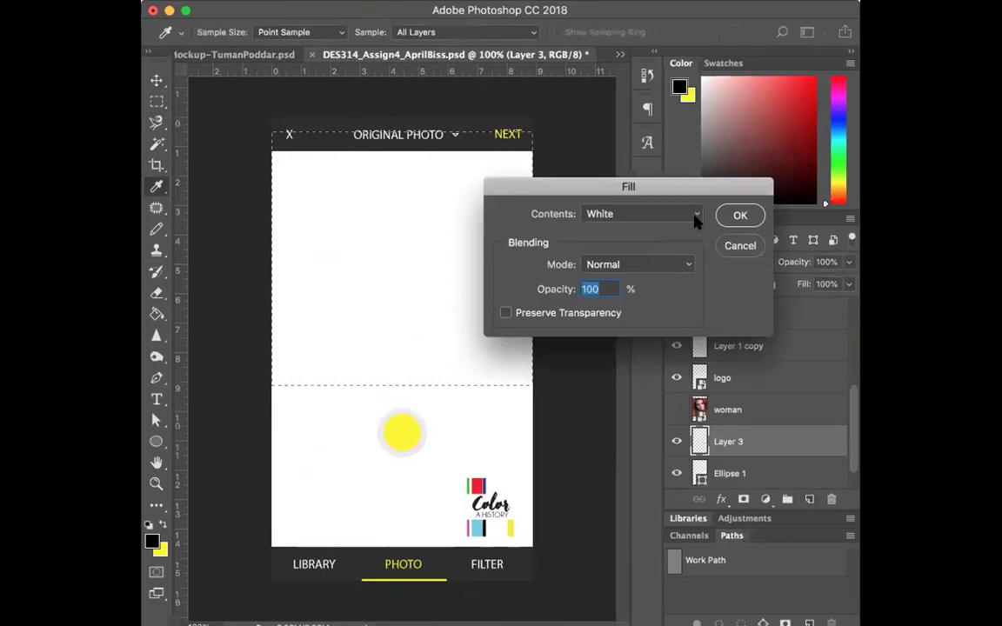
left_click(701, 224)
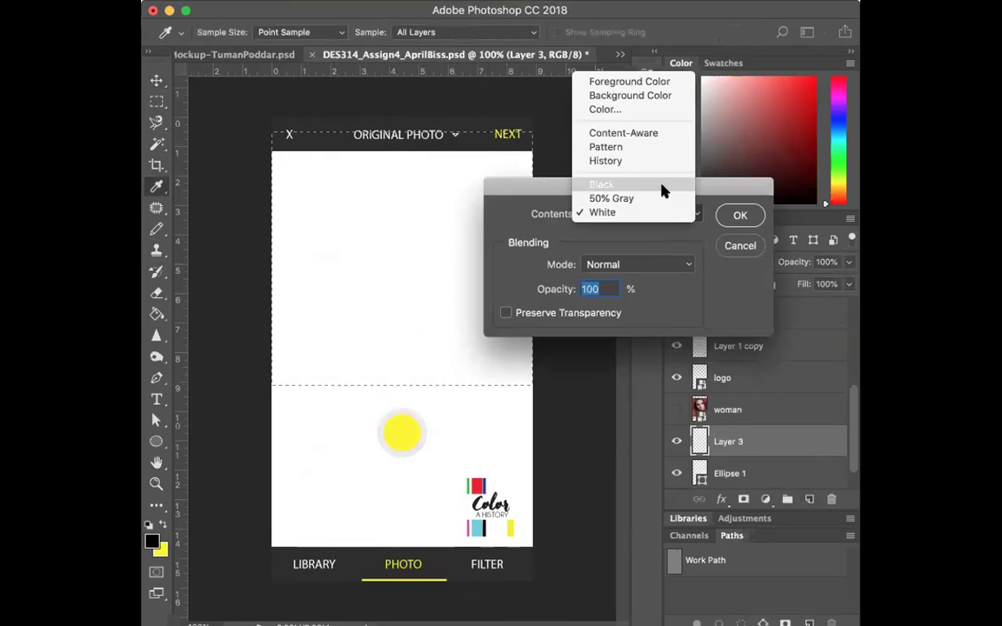
left_click(663, 190)
left_click(665, 216)
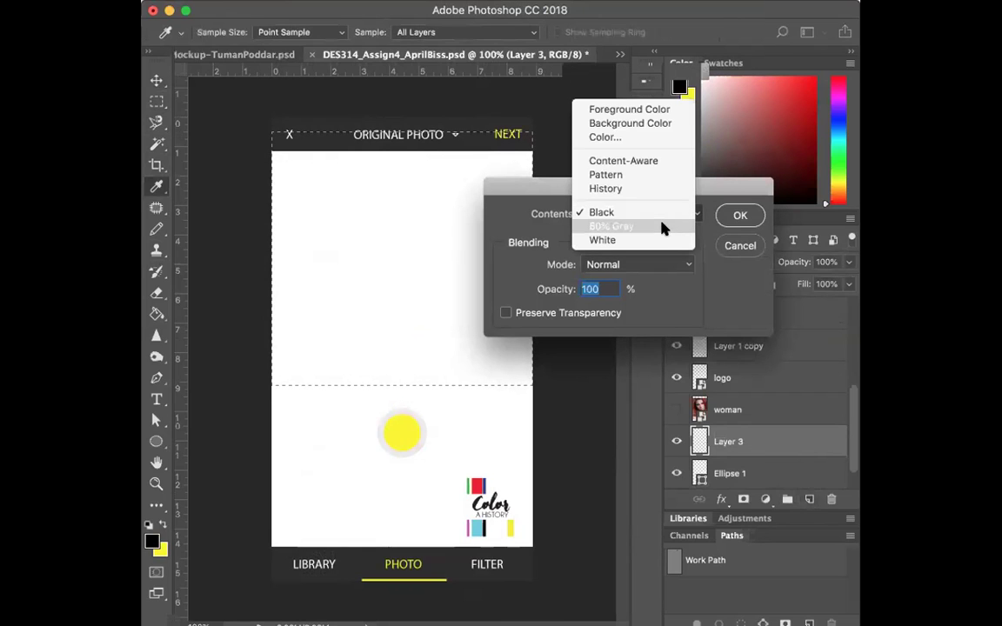
left_click(611, 226)
key("Return")
key("m")
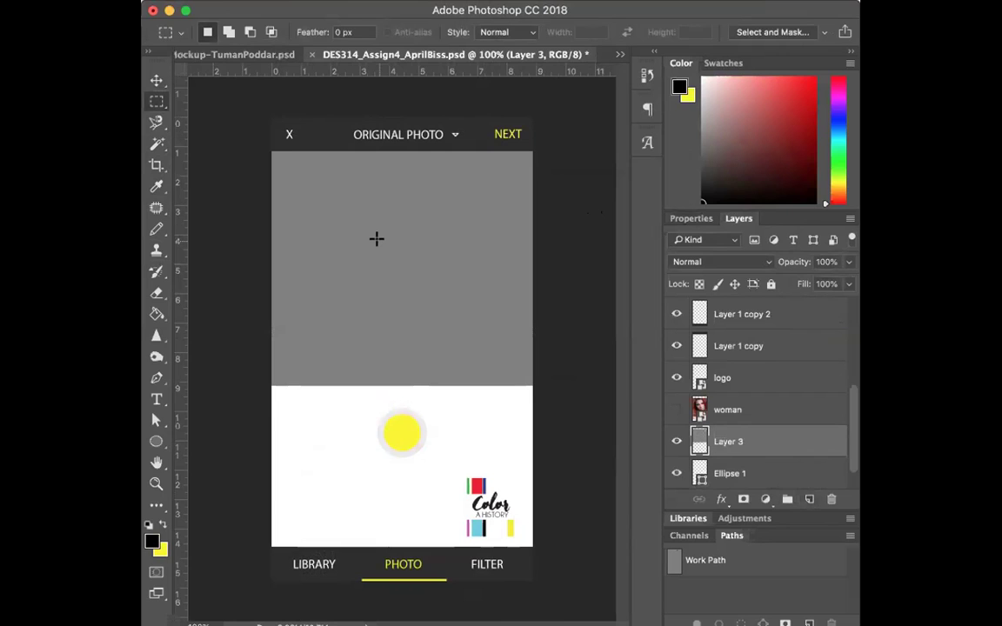
Show the woman photo layer, duplicate it, hide the duplicate and select the original photo layer.
left_click(156, 80)
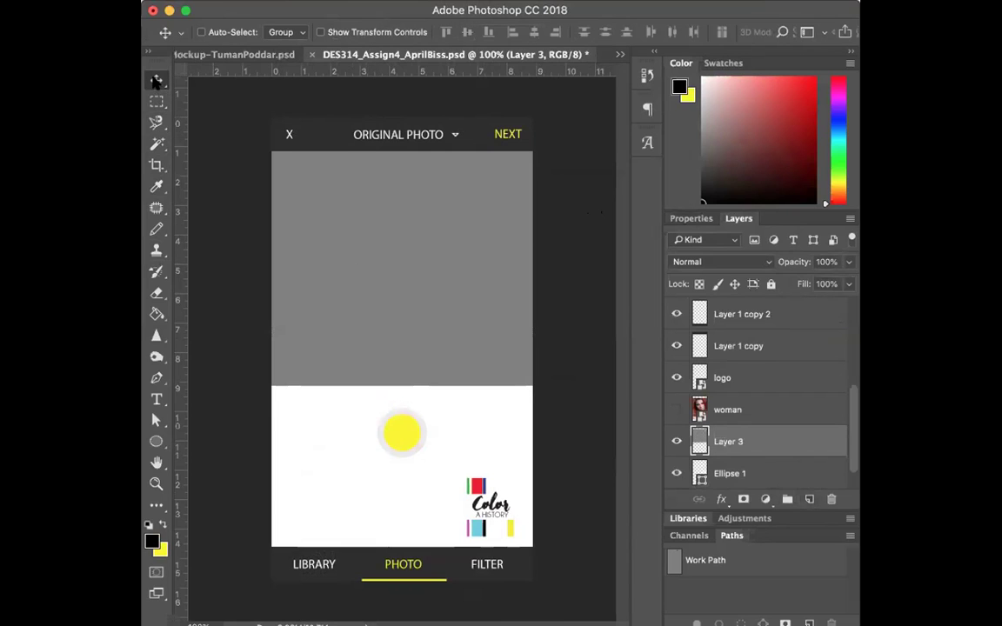
left_click(677, 410)
left_click(763, 411)
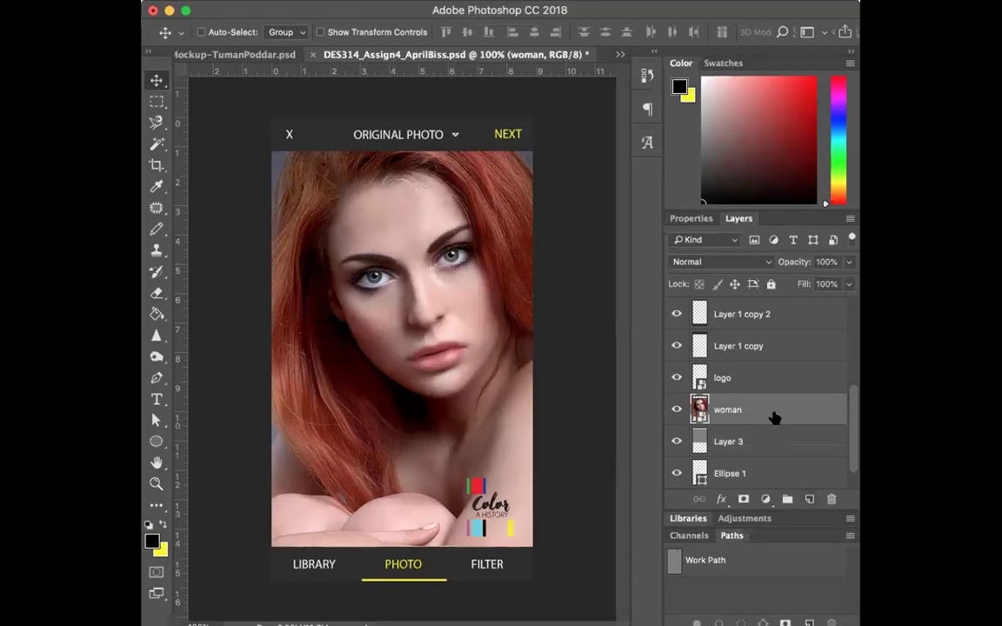
left_click_drag(780, 411, 808, 498)
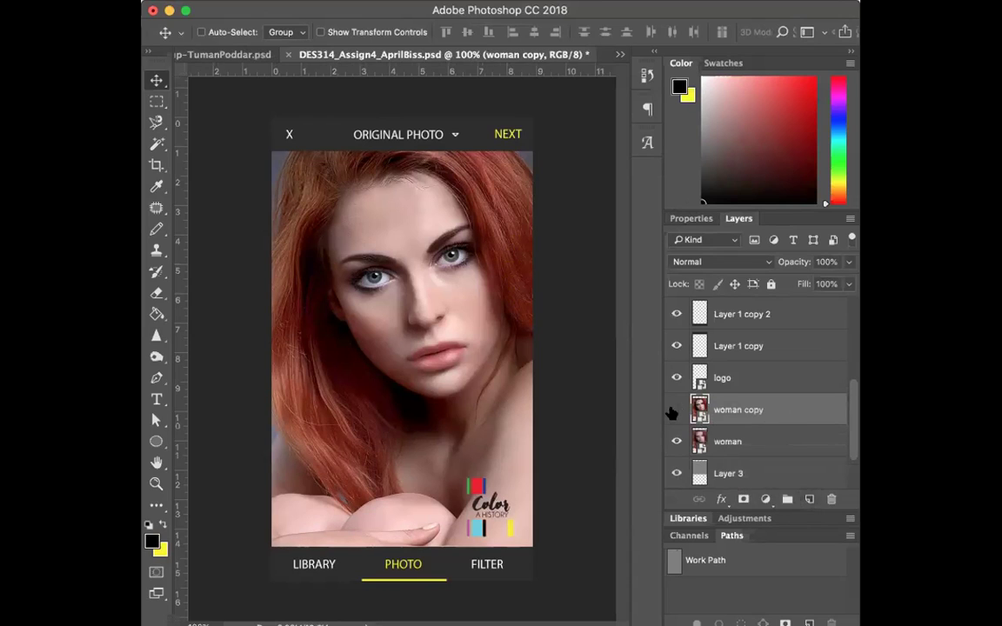
left_click(677, 410)
left_click(737, 442)
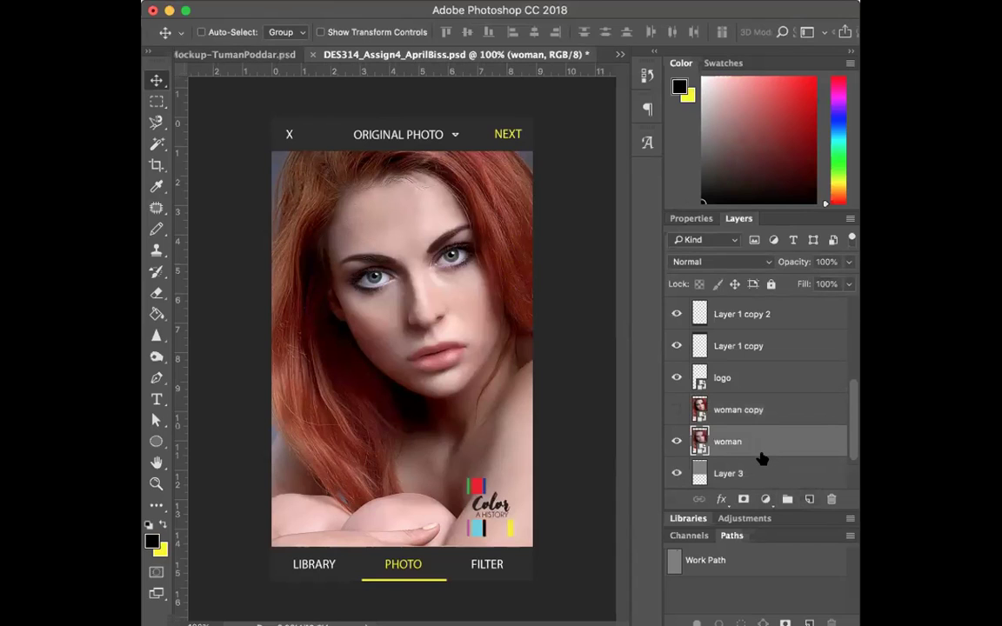
Clip the woman photo to the gray rectangle layer and reduce the photo's opacity to about 51%.
left_click(763, 459, "alt")
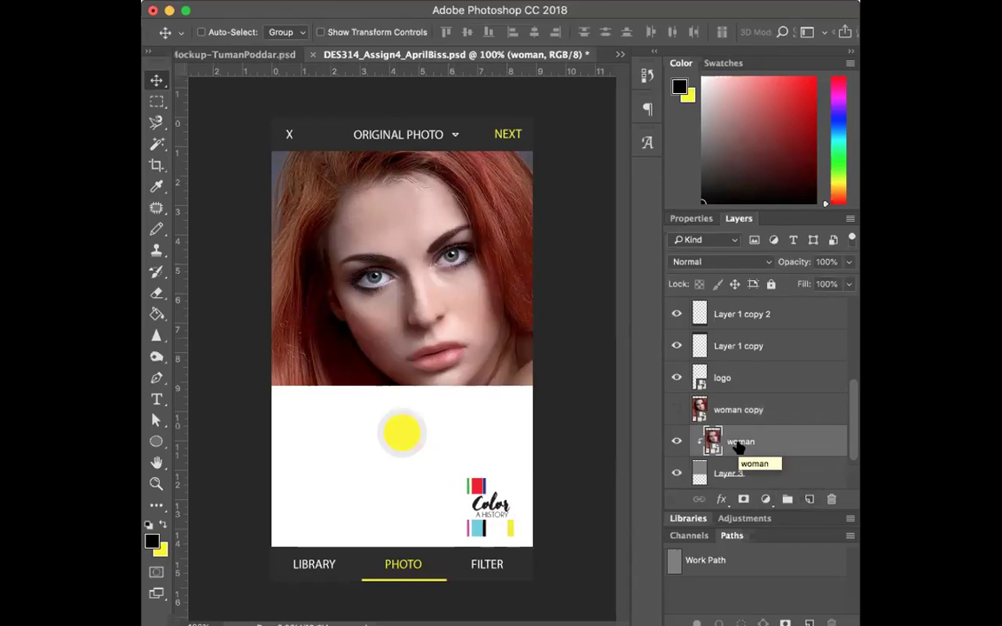
left_click_drag(848, 262, 809, 285)
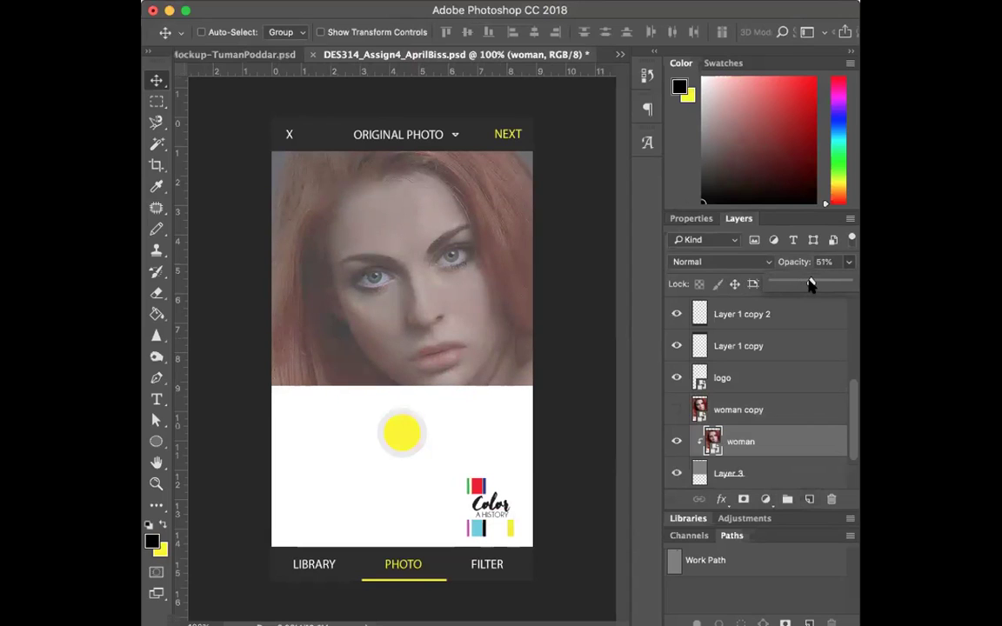
left_click(564, 294)
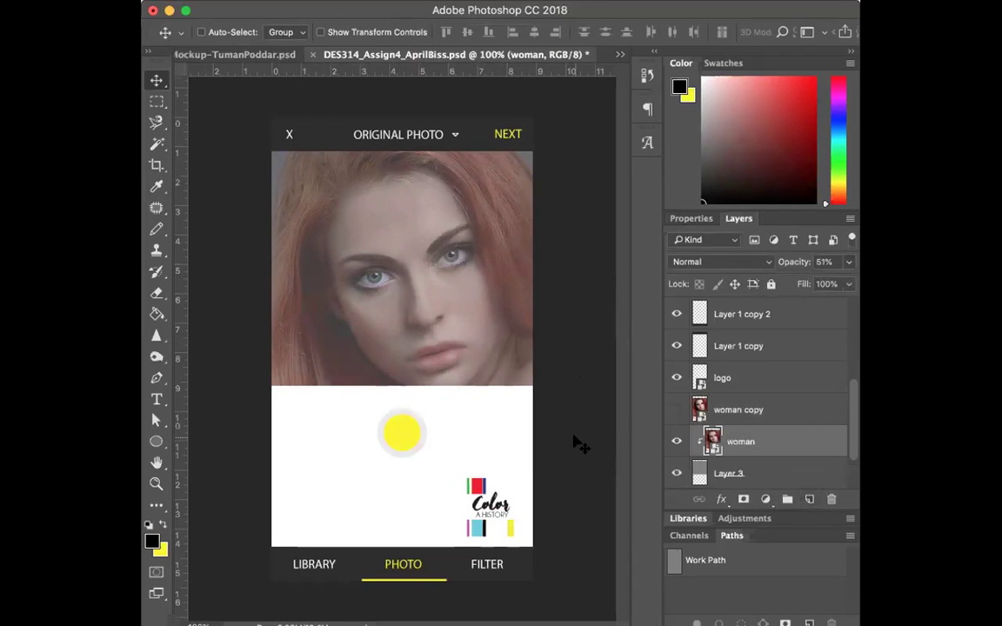
scroll(722, 435, "down", 2)
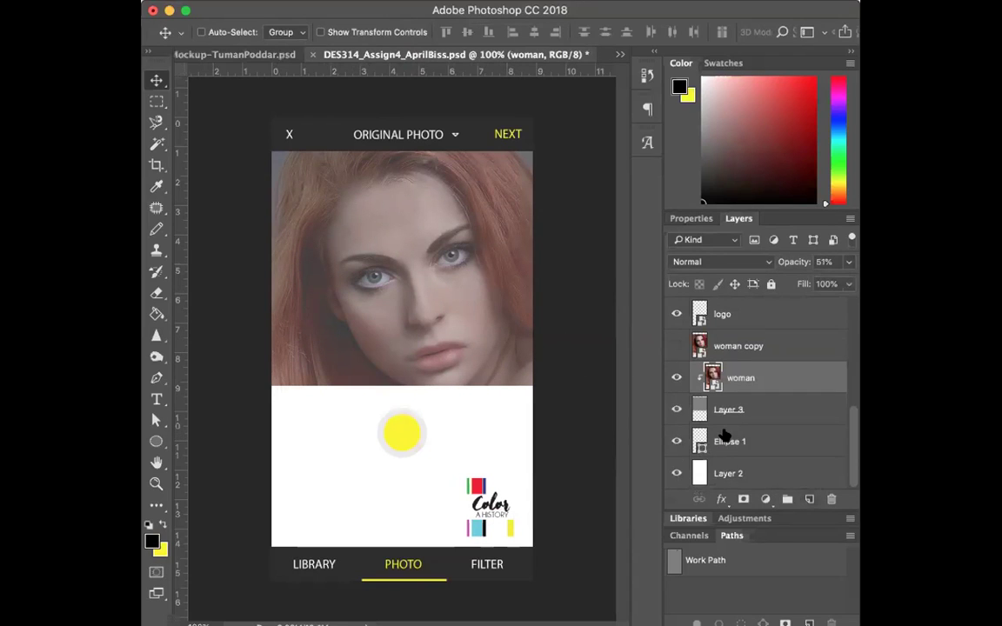
left_click(751, 410)
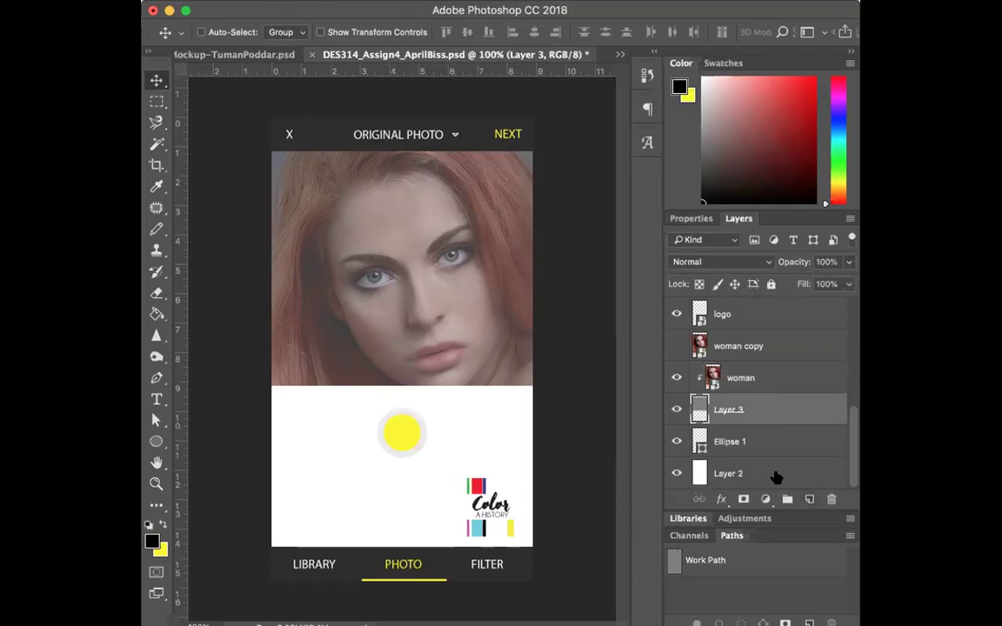
left_click(809, 501)
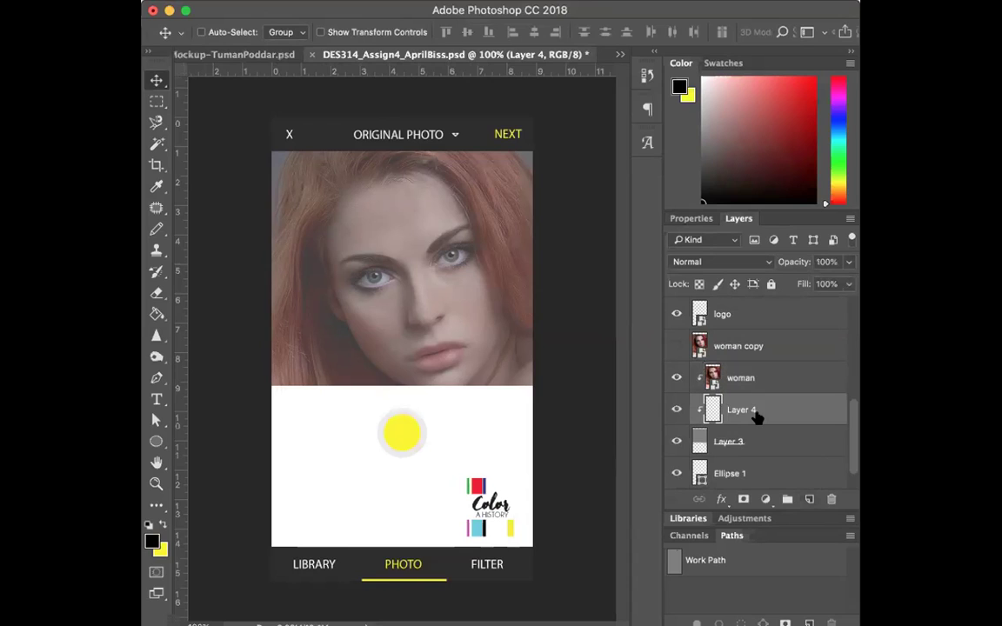
key("ctrl+z")
Add an empty layer directly above the Ellipse 1 layer and marquee-select the white area between the photo and the footer.
left_click(761, 445)
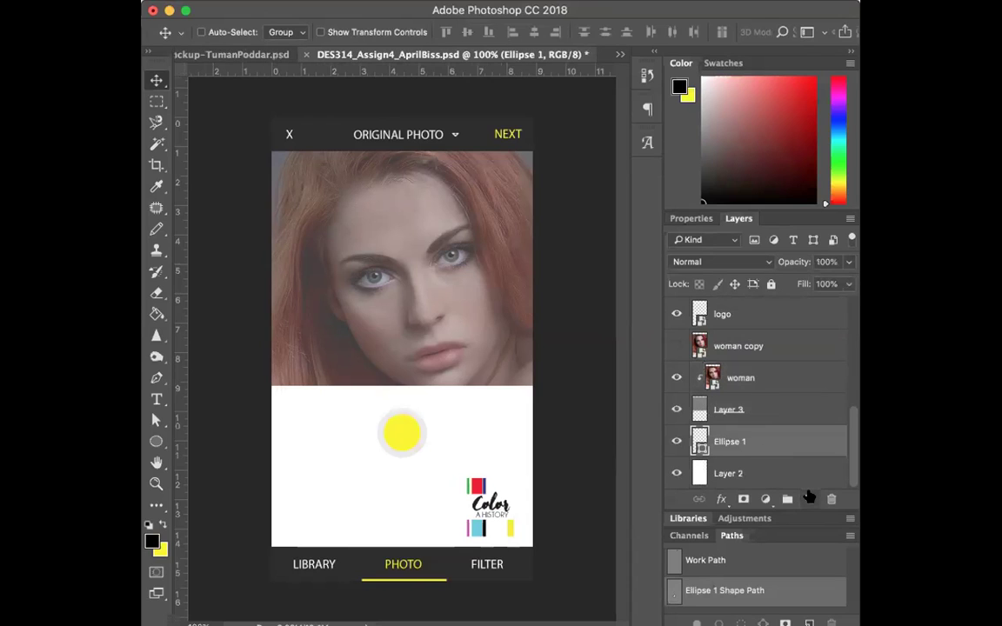
left_click(809, 499)
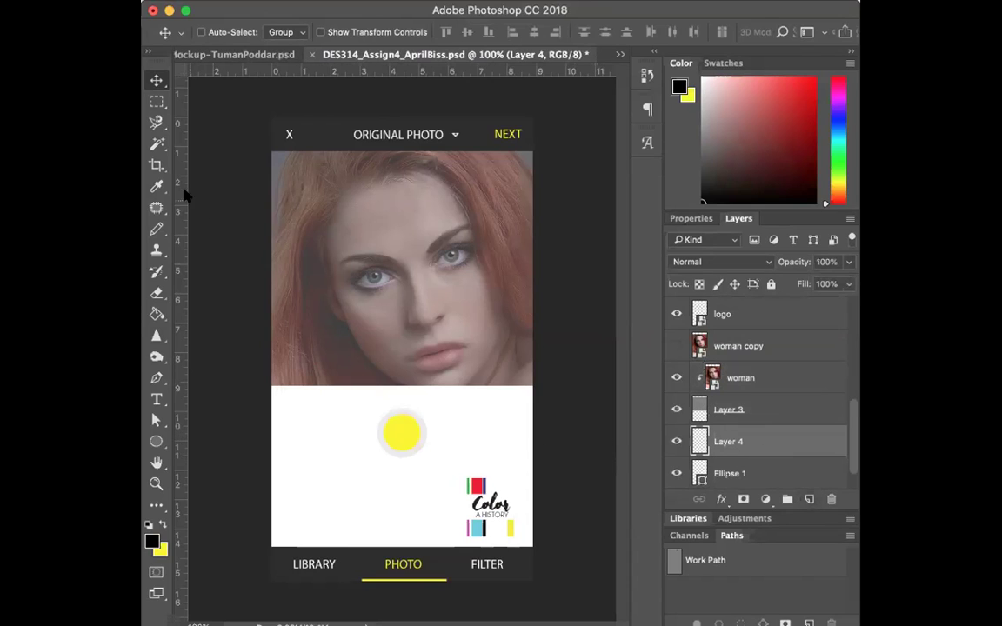
left_click(156, 101)
left_click_drag(287, 381, 545, 548)
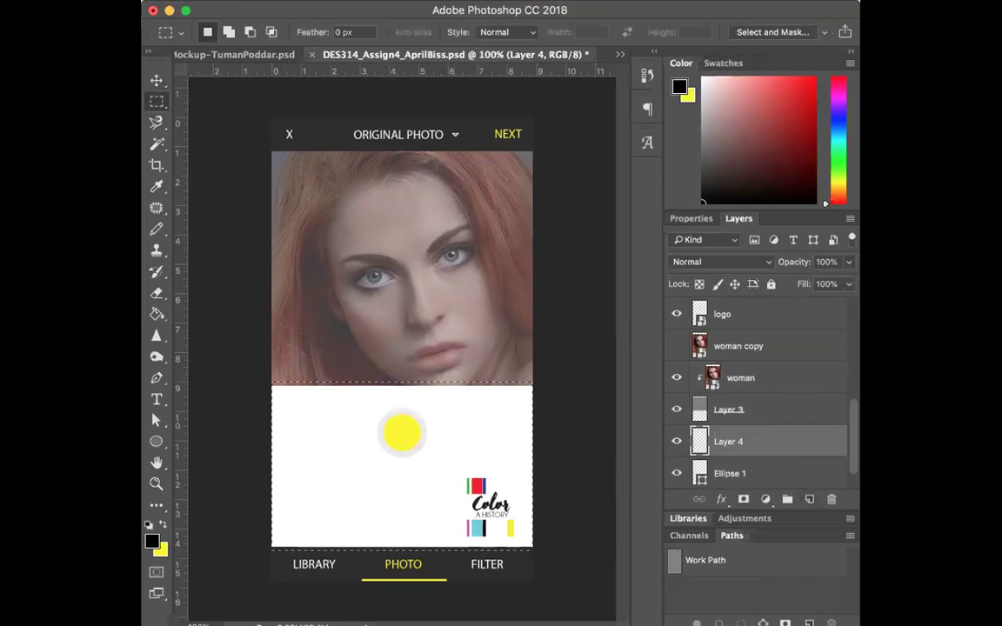
Fill the selected lower area with 50% Gray, clear the selection and move this layer beneath the circle layer.
left_click(307, 1)
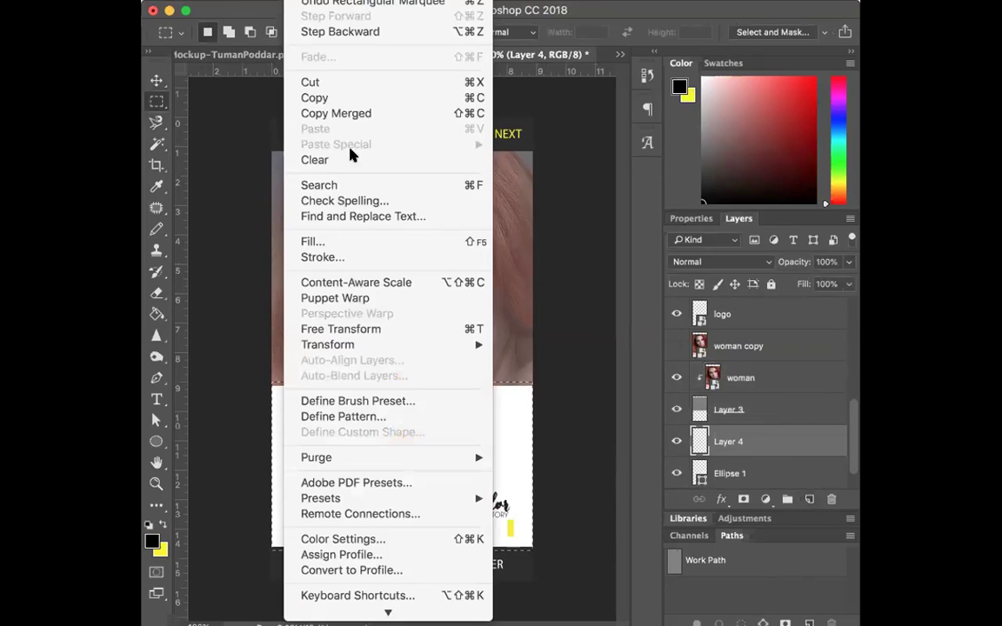
left_click(352, 246)
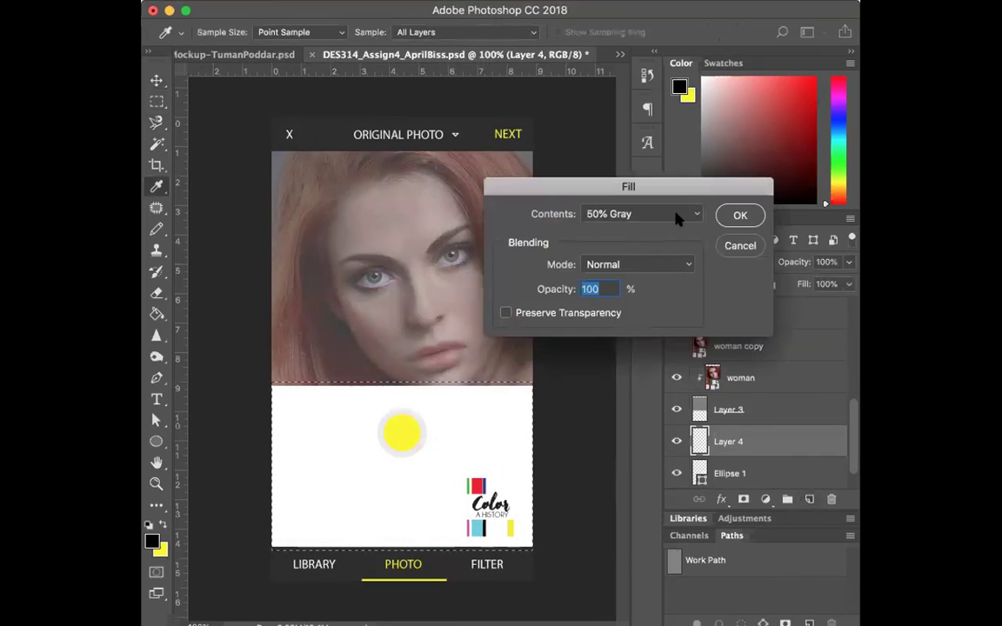
left_click(738, 215)
key("ctrl+d")
left_click_drag(776, 445, 776, 476)
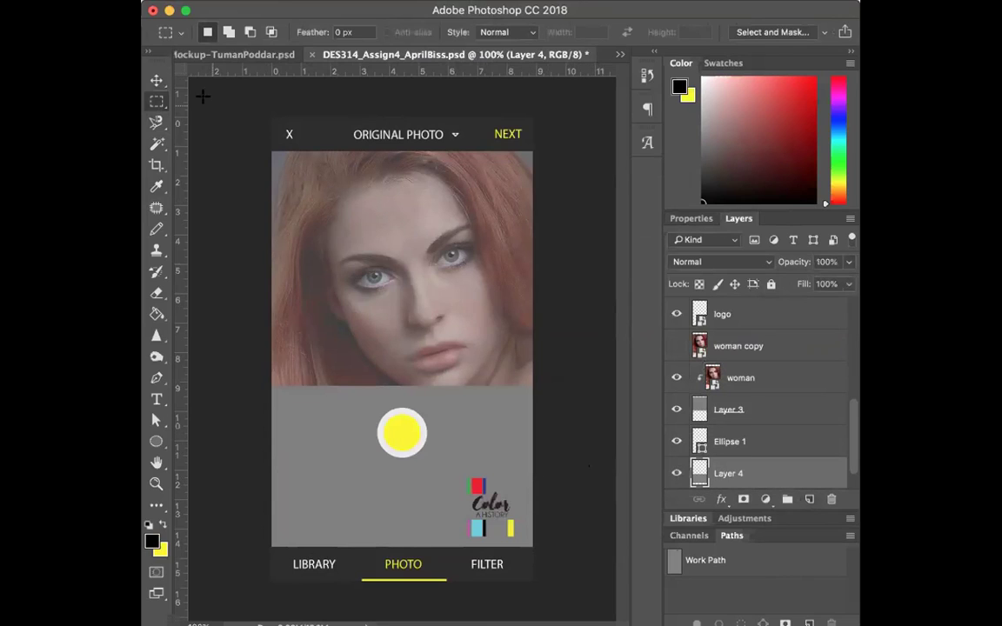
Hide the yellow circle layer Ellipse 1 and the lower gray panel layer, Layer 4.
left_click(155, 79)
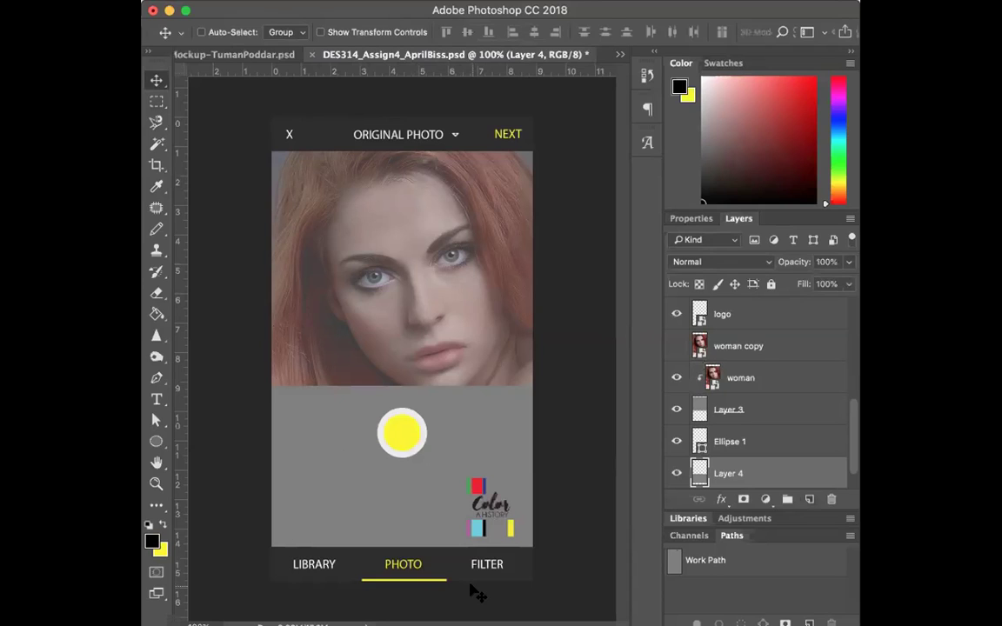
left_click(677, 442)
left_click(676, 476)
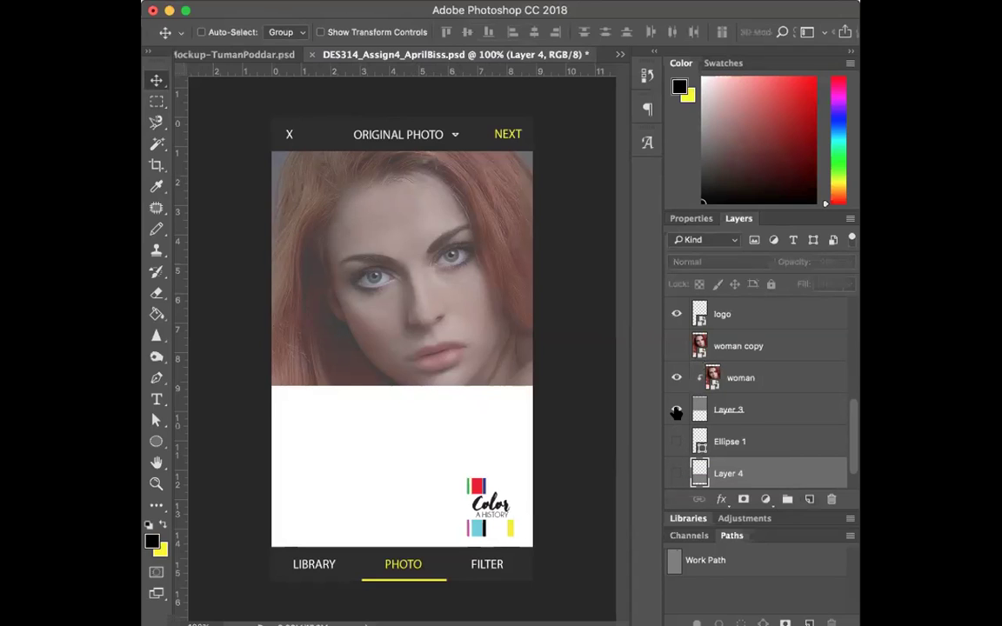
Toggle the visibility of Layer 3, woman and woman copy to compare the clipped, faded photo with the full one.
left_click(677, 410)
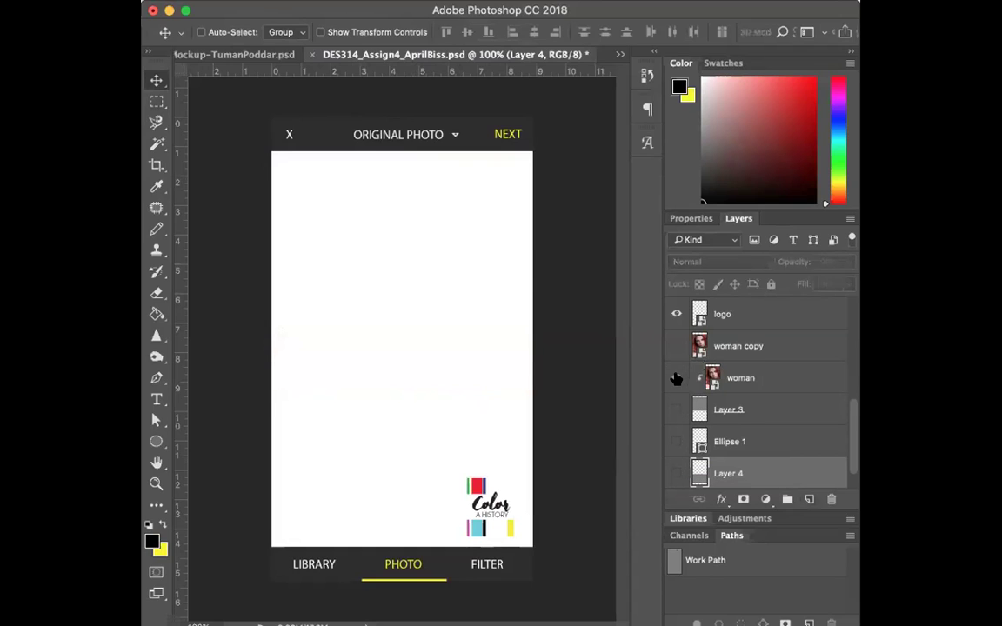
left_click(677, 410)
left_click(677, 377)
left_click(676, 345)
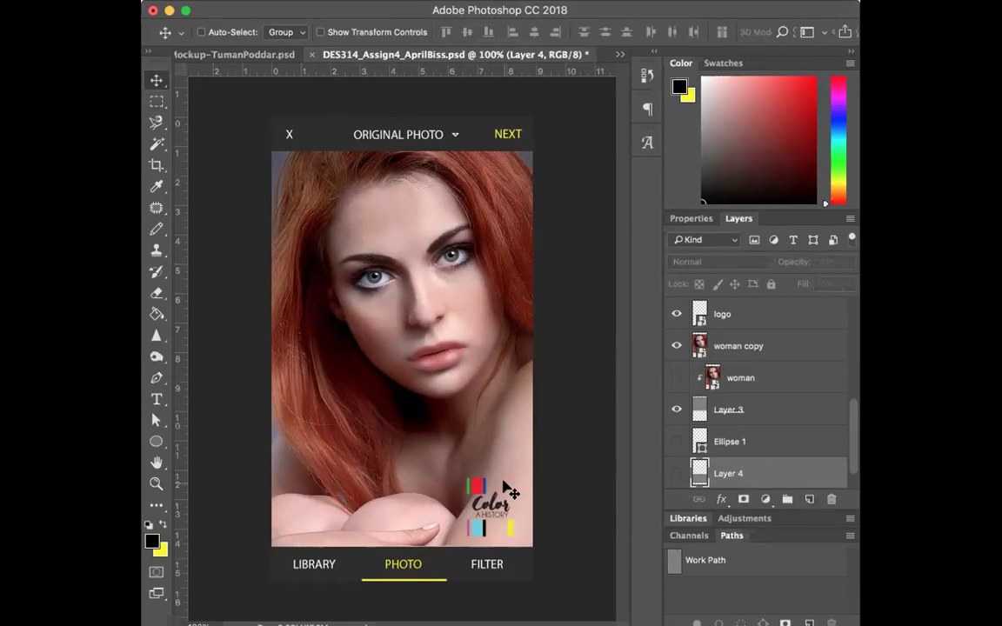
left_click(675, 347)
left_click(676, 348)
left_click(676, 346)
left_click(675, 377)
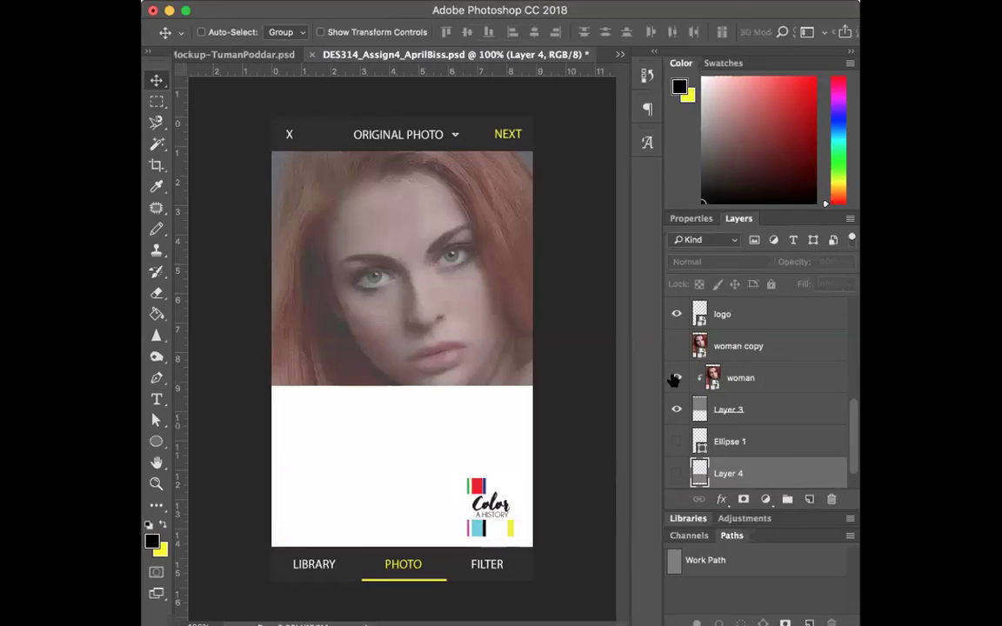
Duplicate the clipped woman layer, hide the original and set the duplicate's opacity to 100%.
left_click_drag(737, 380, 809, 498)
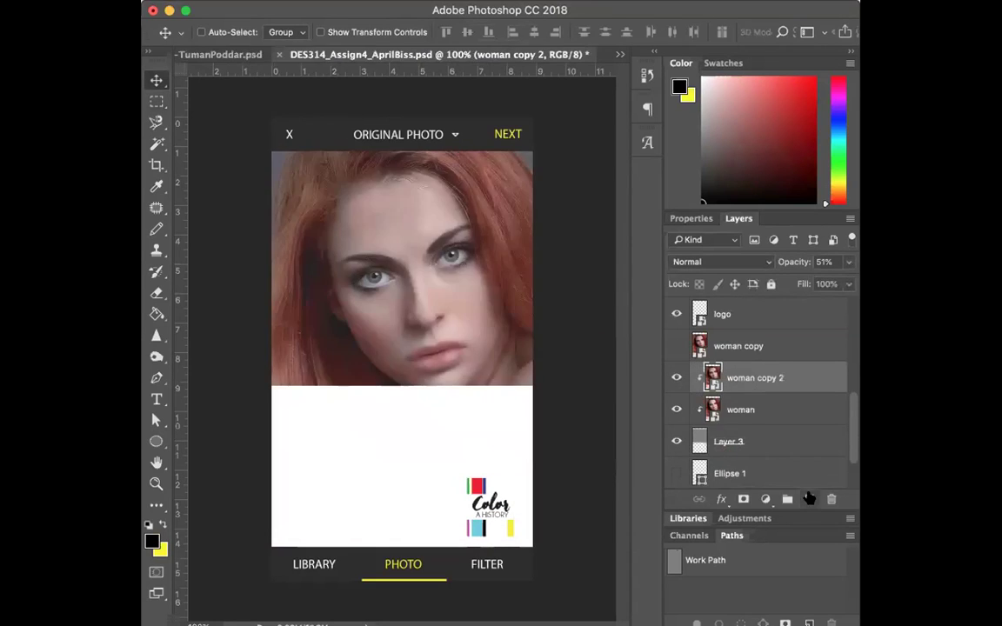
left_click(676, 410)
left_click(848, 262)
left_click_drag(809, 284, 848, 285)
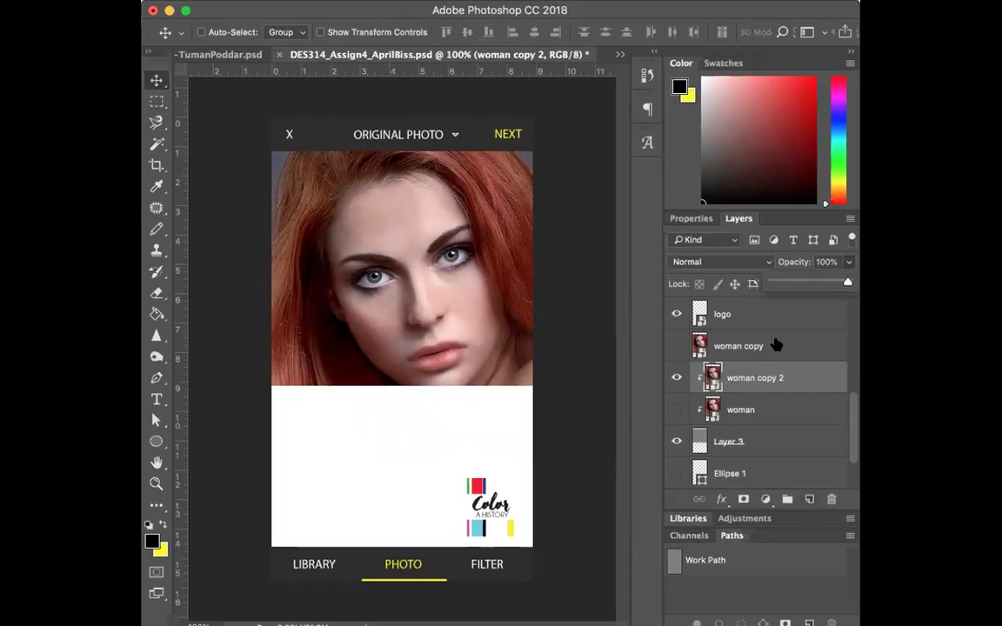
Look through the layer stack and save the app screen document.
scroll(776, 346, "down", 2)
scroll(776, 346, "up", 10)
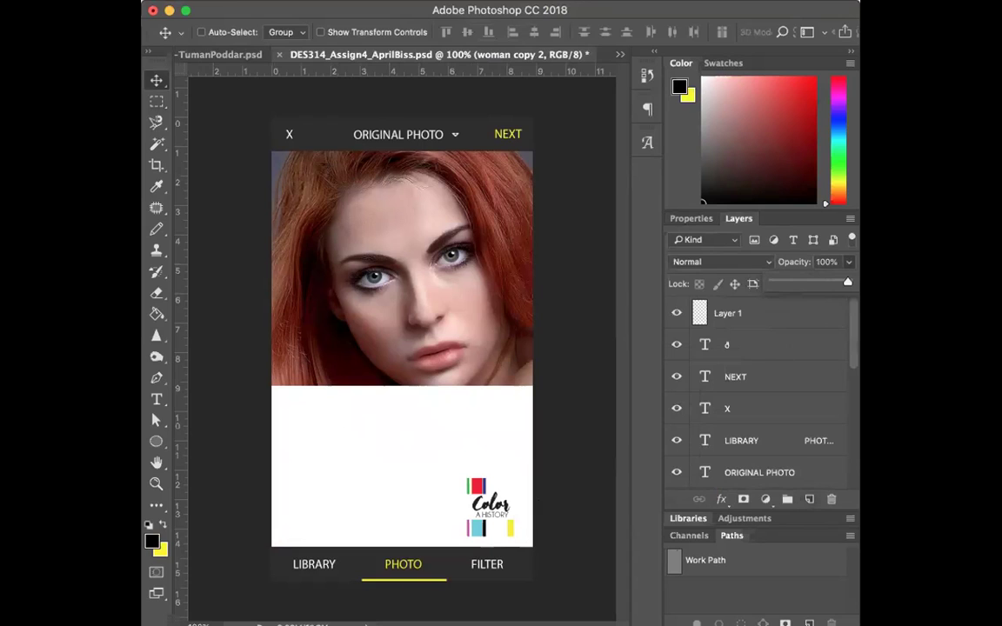
scroll(802, 445, "down", 8)
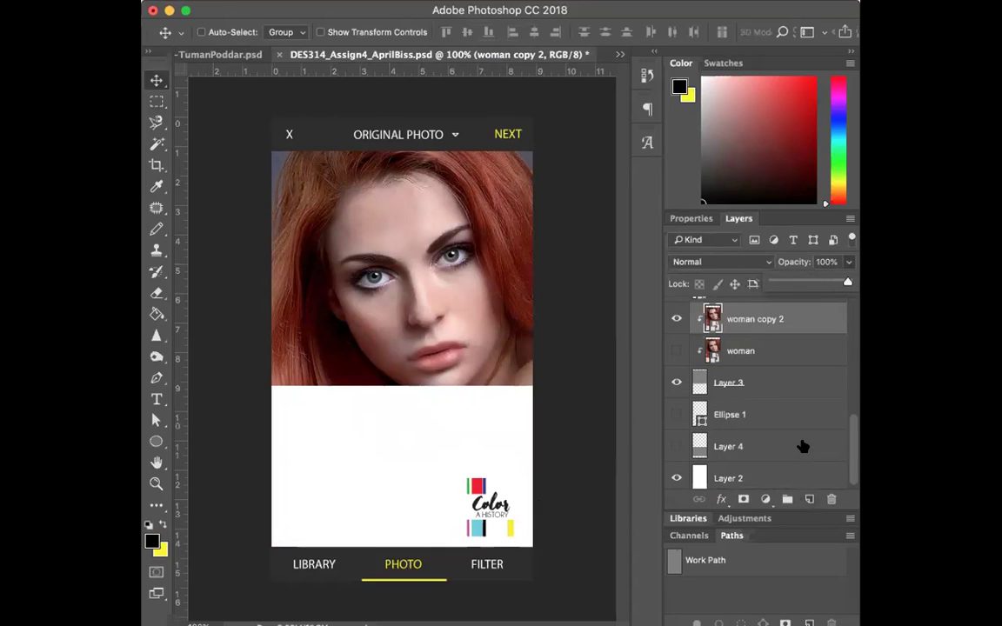
scroll(799, 443, "up", 8)
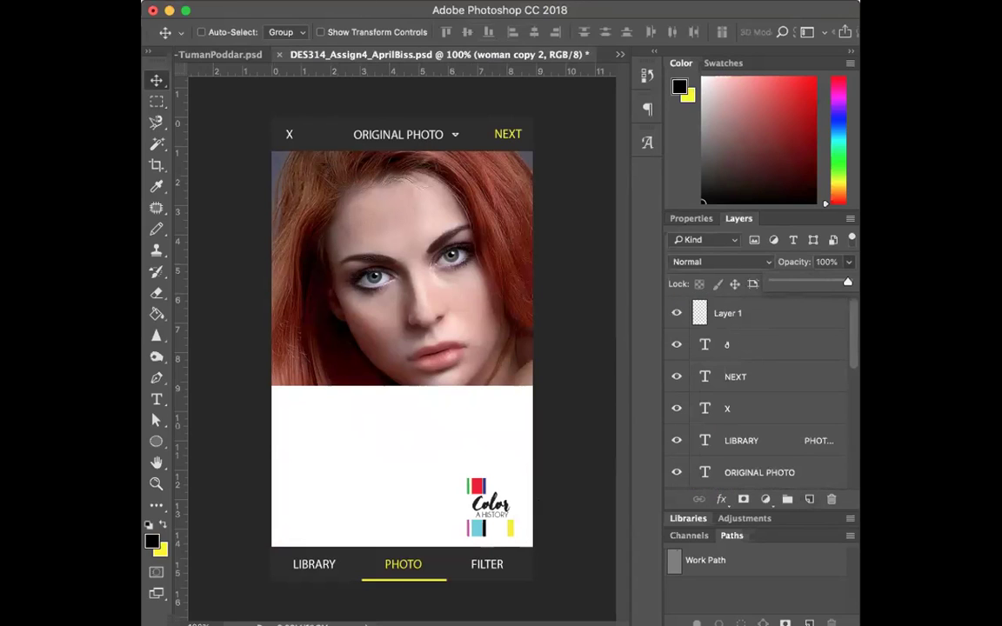
left_click(279, 2)
left_click(280, 134)
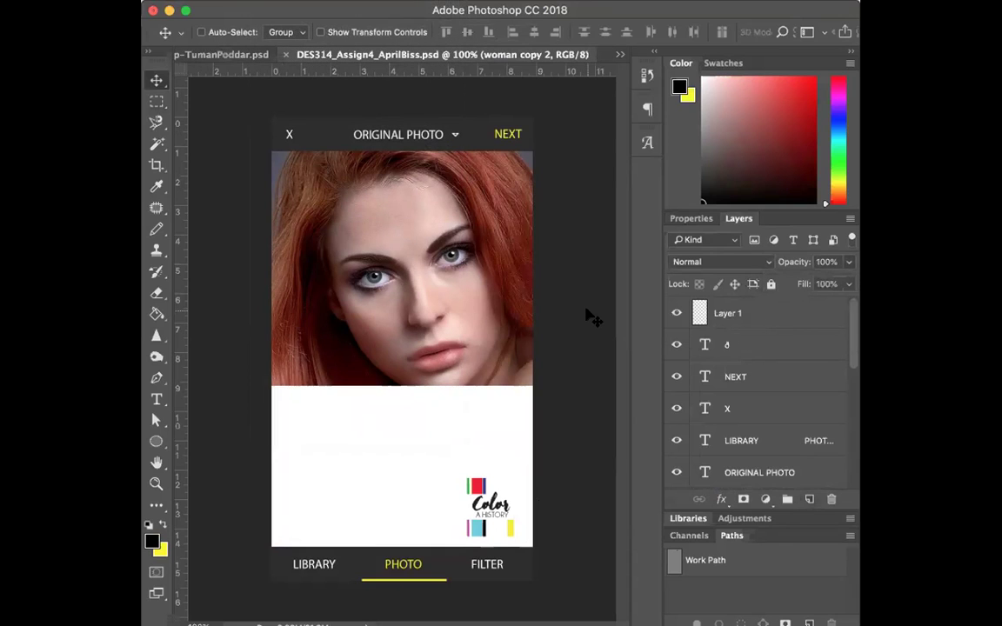
Open woman_popart.psd from the Desktop folder.
key("super+o")
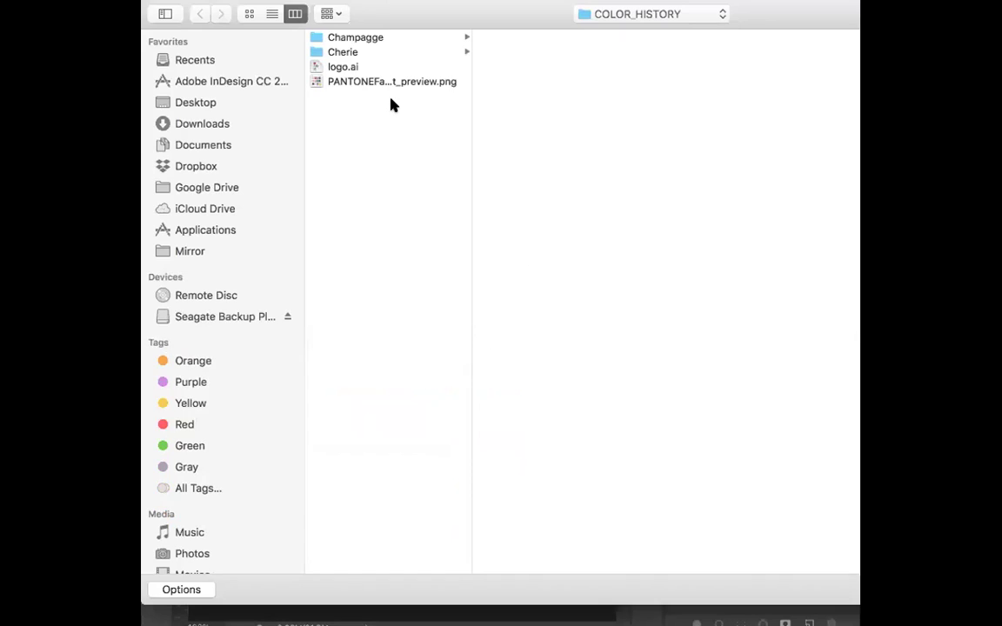
left_click(223, 105)
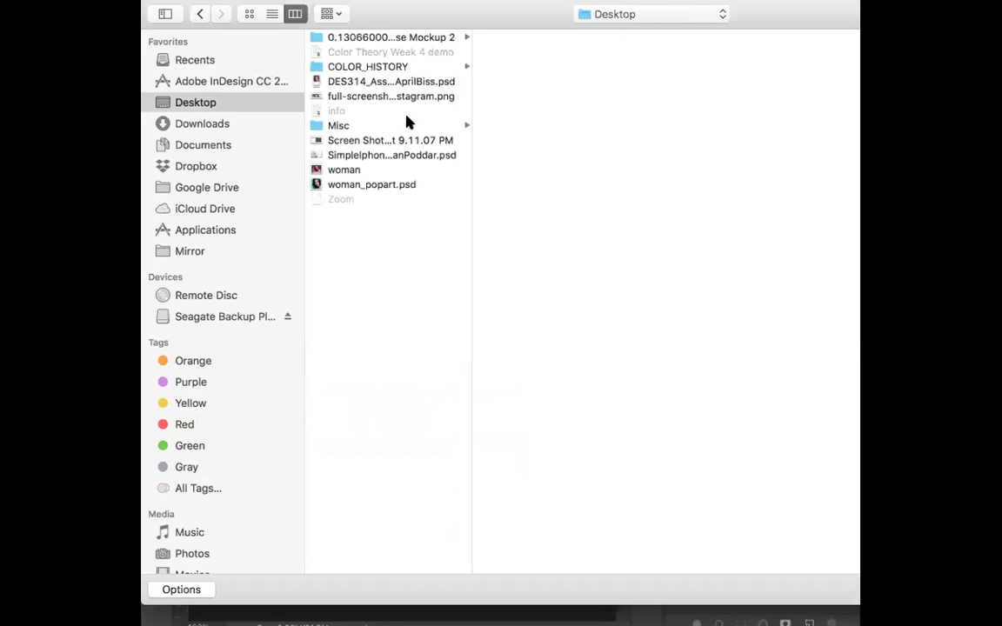
left_click(390, 183)
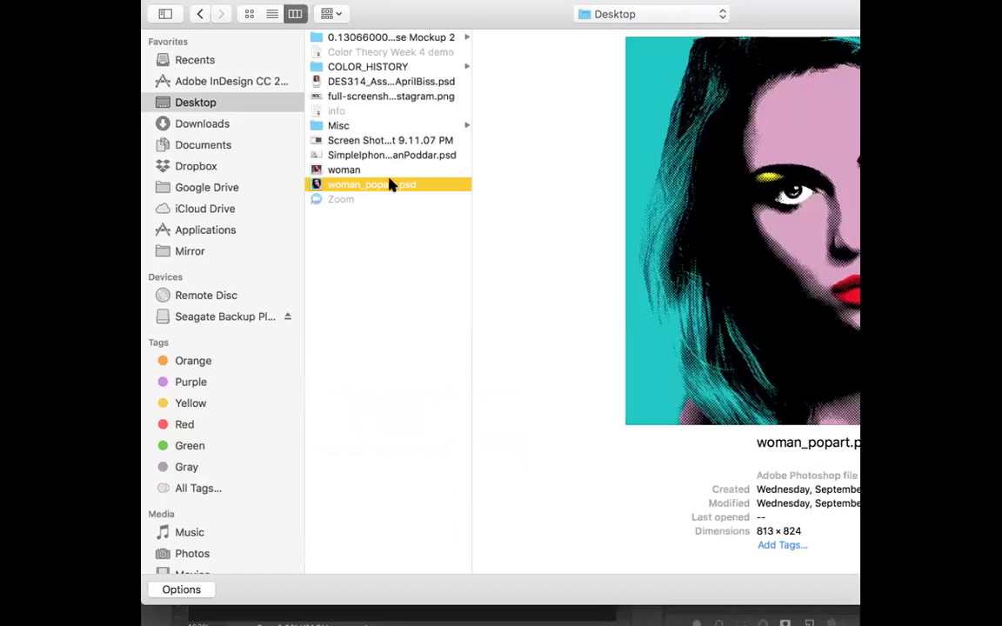
key("Return")
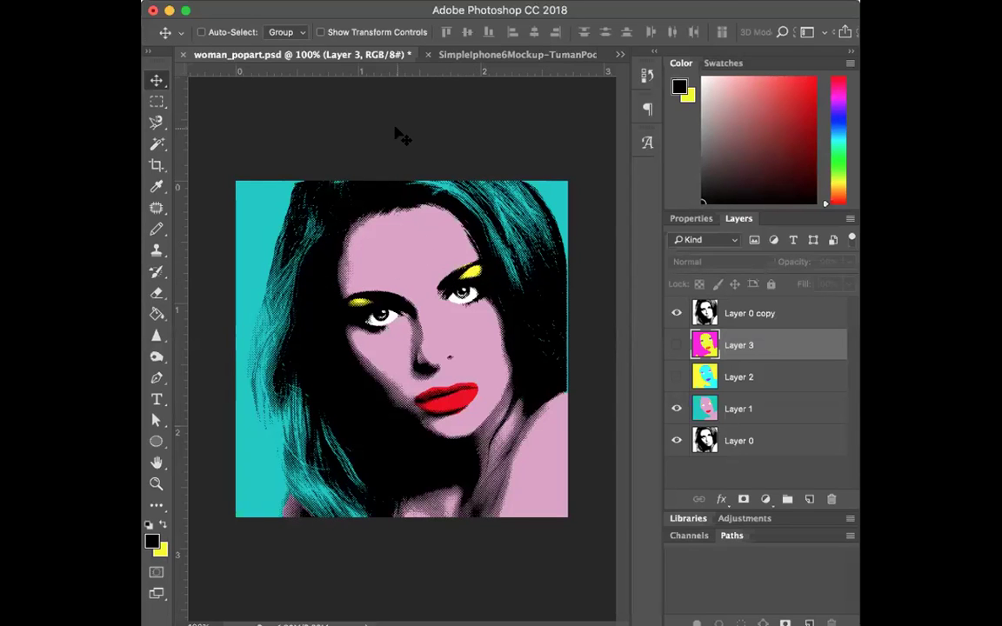
Try copying only the Layer 0 copy artwork into the app screen document, and undo the paste.
left_click(754, 313)
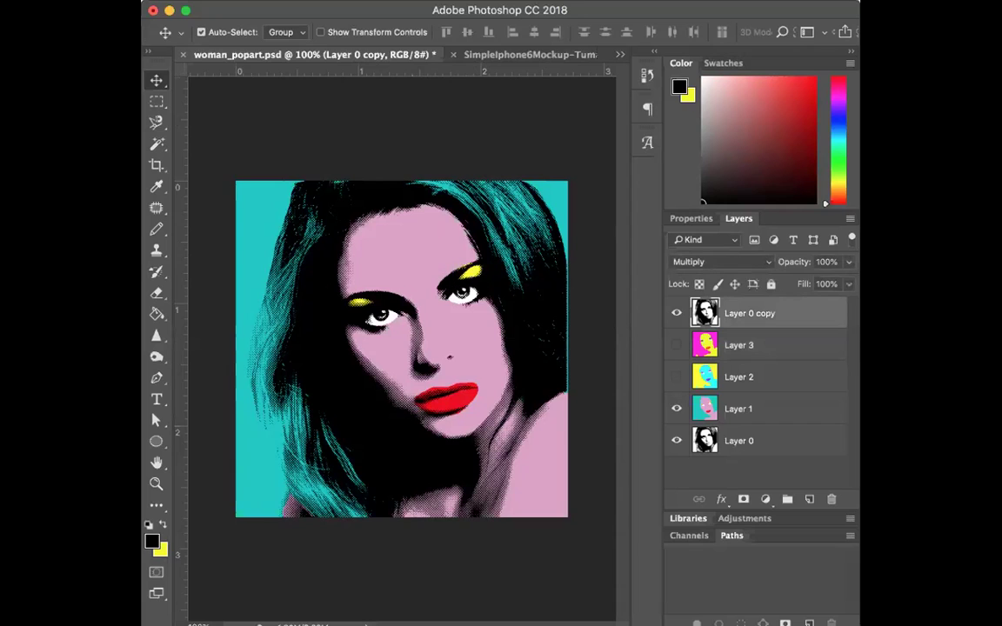
left_click(501, 55)
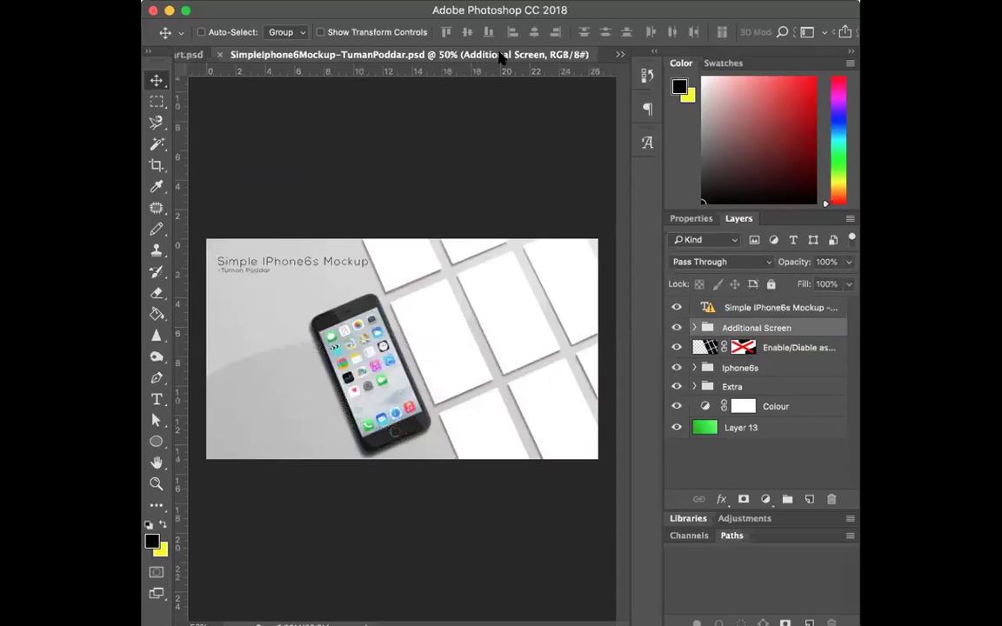
left_click(163, 54)
left_click(620, 54)
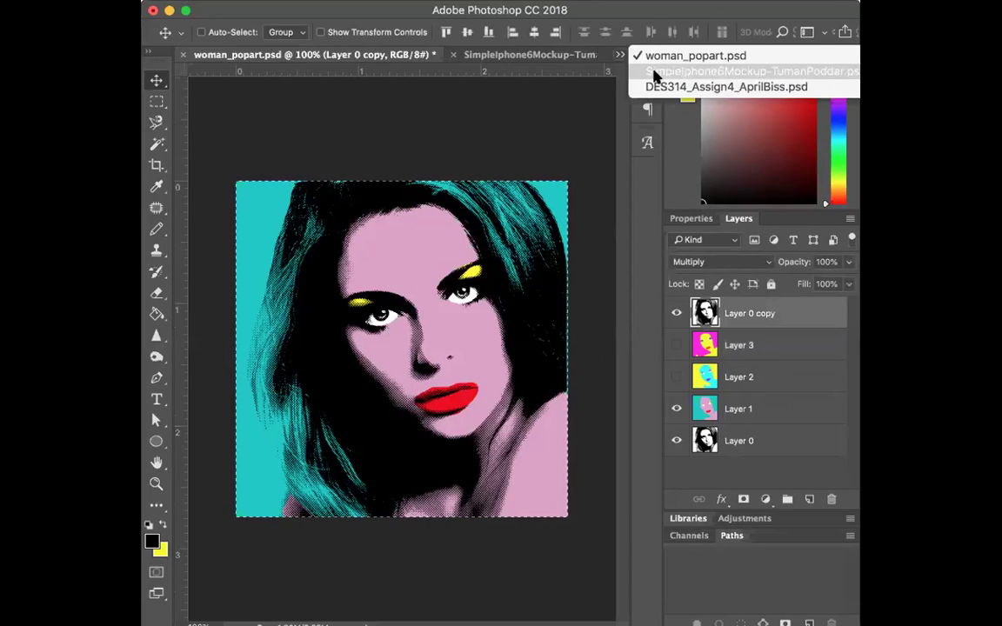
left_click(652, 87)
key("ctrl+v")
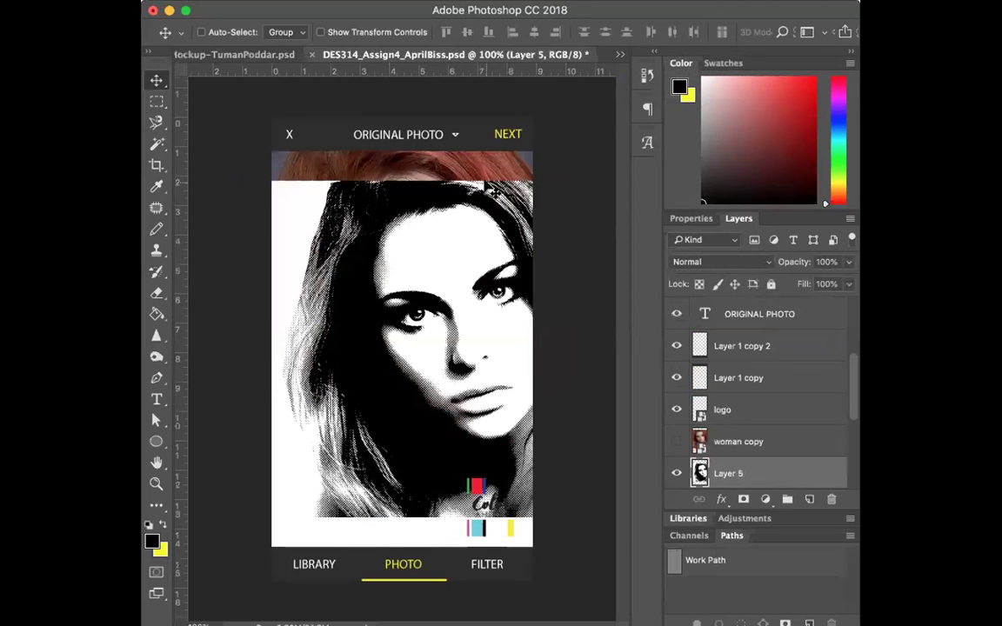
key("ctrl+z")
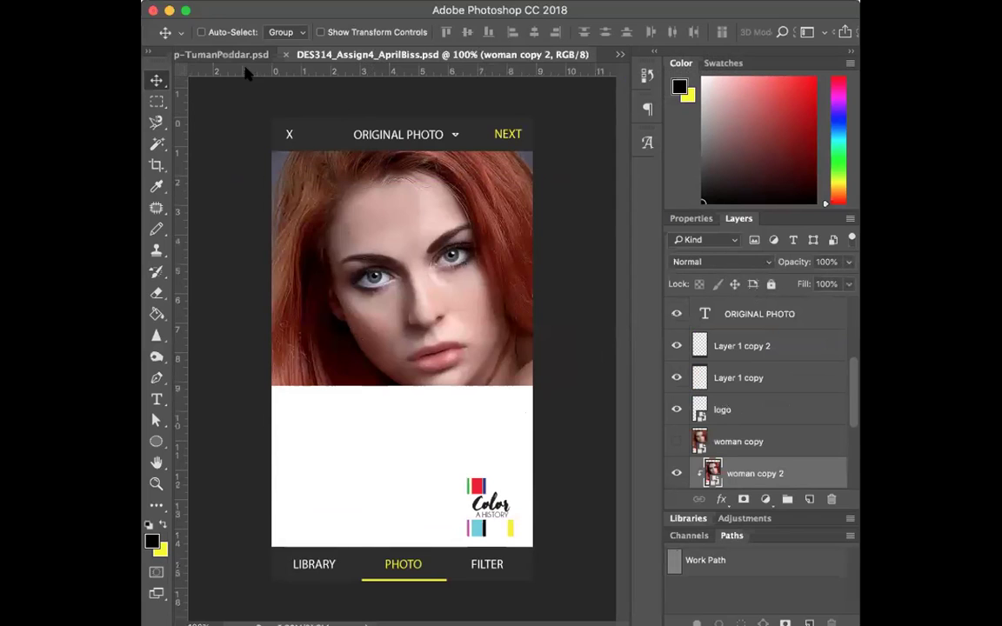
In woman_popart.psd, select Layer 0 copy, Layer 1 and Layer 0 together and link them.
left_click(231, 57)
left_click(620, 54)
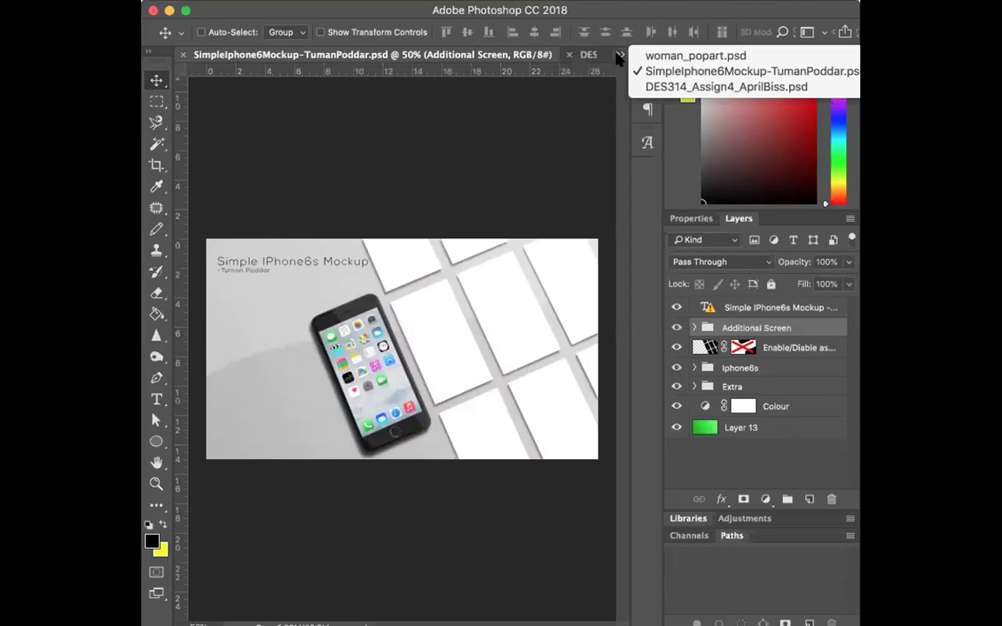
left_click(652, 56)
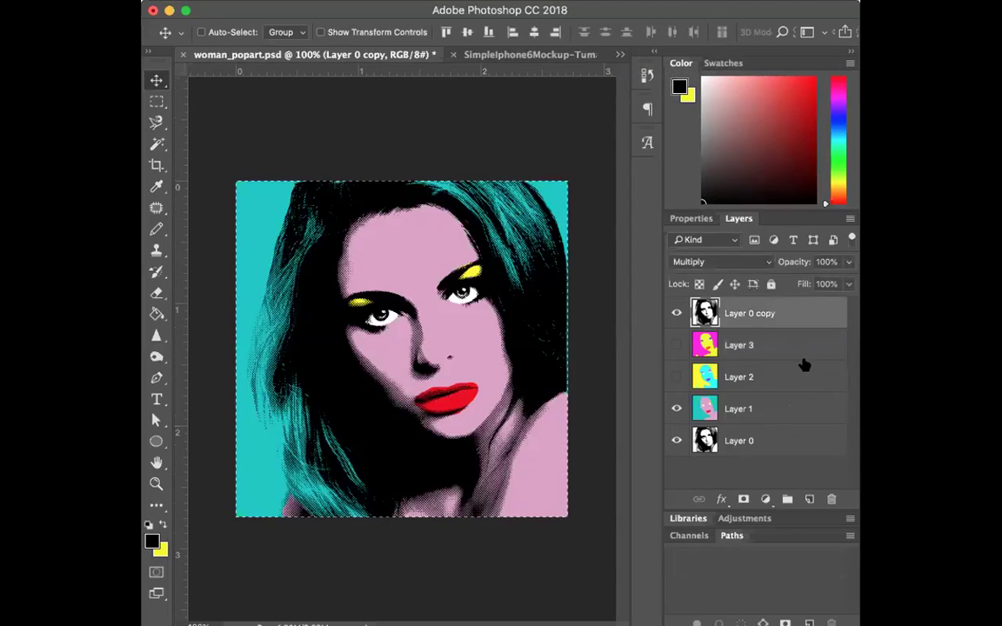
left_click(786, 410, "super")
left_click(783, 440, "super")
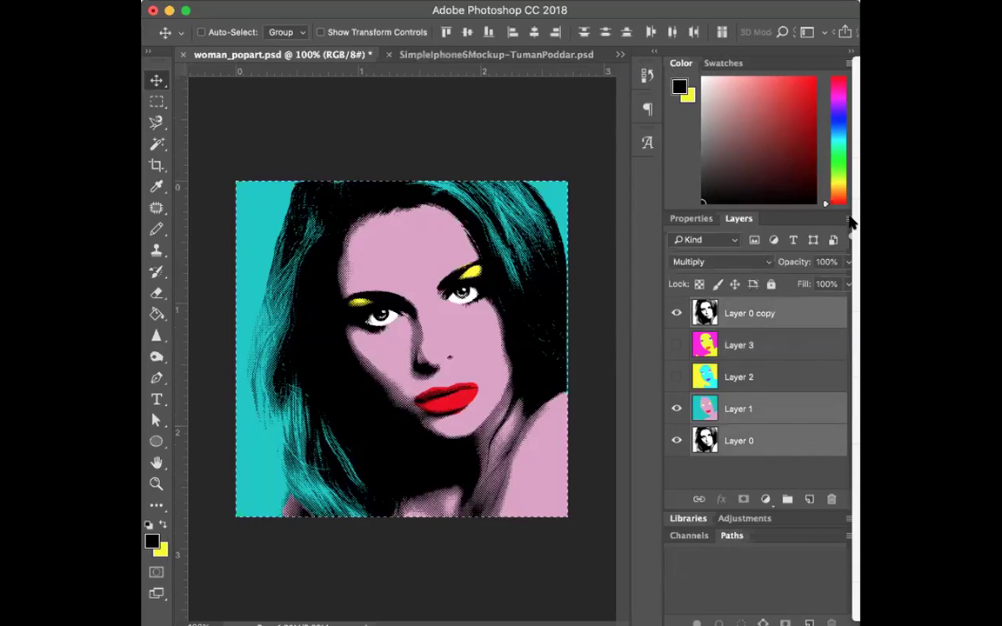
left_click(698, 499)
Try to move the three linked pop-art layers across to the app screen document.
left_click_drag(373, 121, 618, 57)
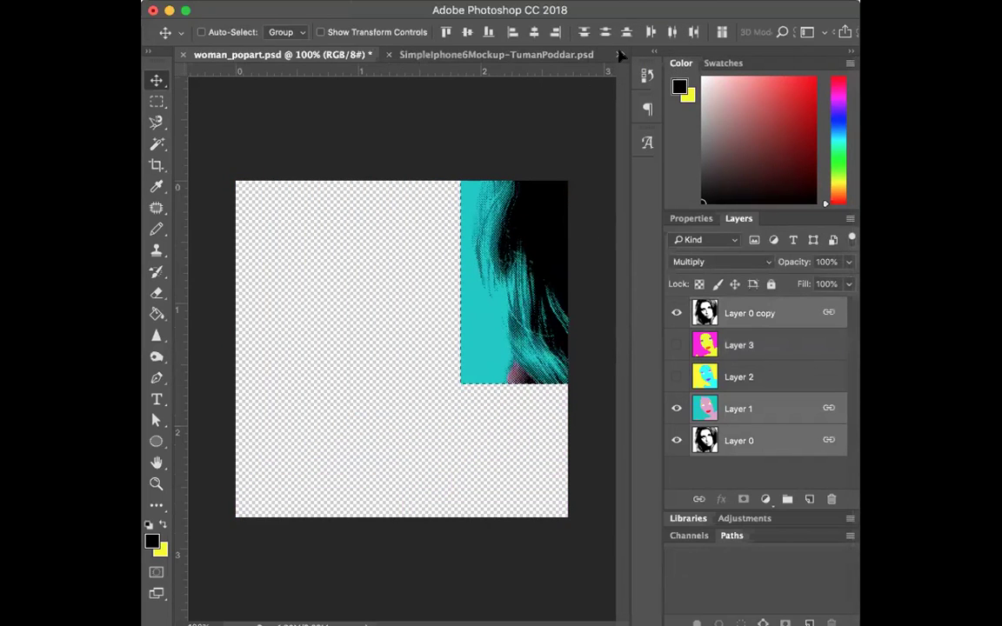
left_click_drag(597, 65, 620, 55)
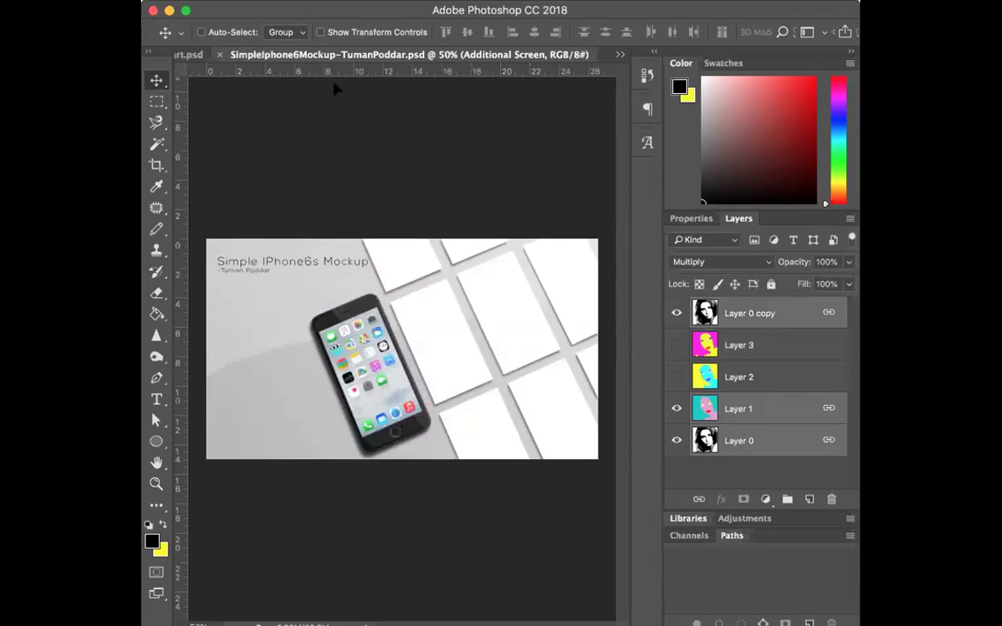
left_click_drag(187, 56, 441, 59)
left_click_drag(596, 55, 619, 55)
left_click_drag(618, 55, 217, 61)
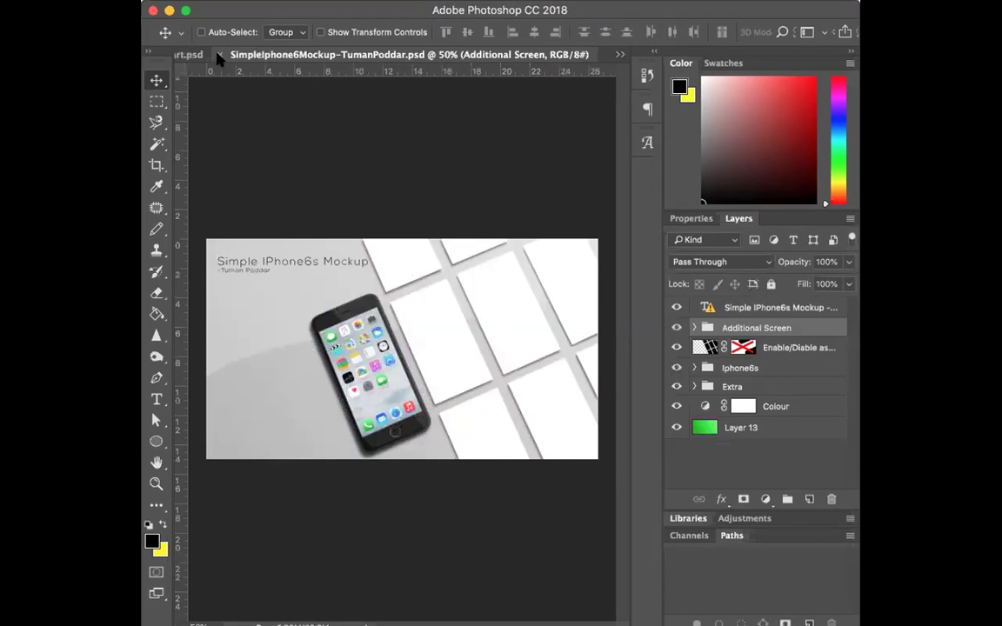
Close the iPhone mockup document and bring the linked pop-art layers into the app screen document.
left_click(219, 54)
left_click_drag(404, 165, 432, 280)
Scale the pop-art portrait down to about 3.3 in wide and fit it into the white area's lower-left corner directly above the footer.
left_click(296, 0)
mouse_move(389, 344)
left_click(530, 369)
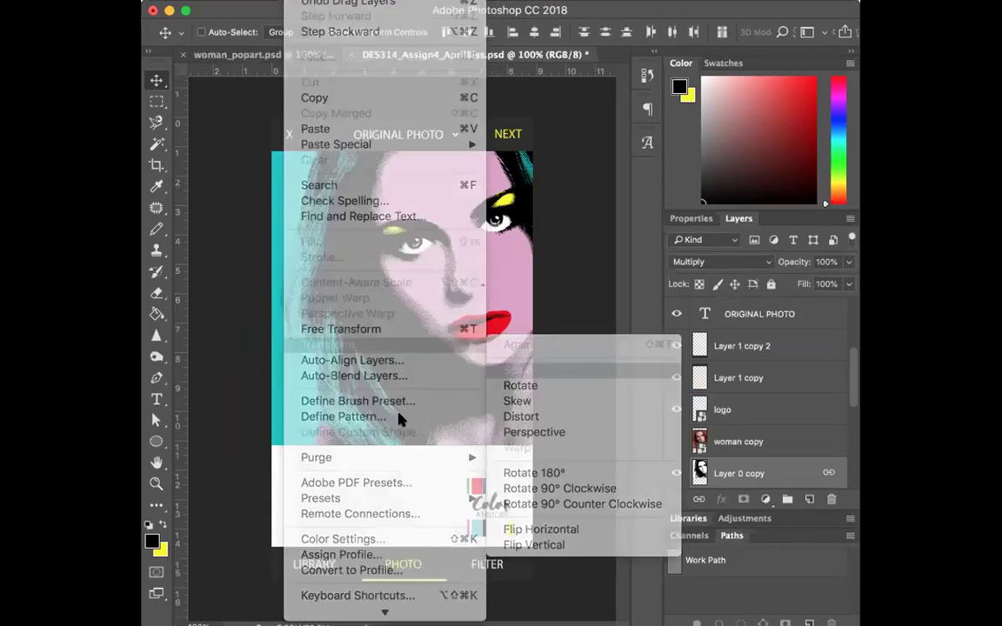
left_click_drag(259, 448, 345, 460)
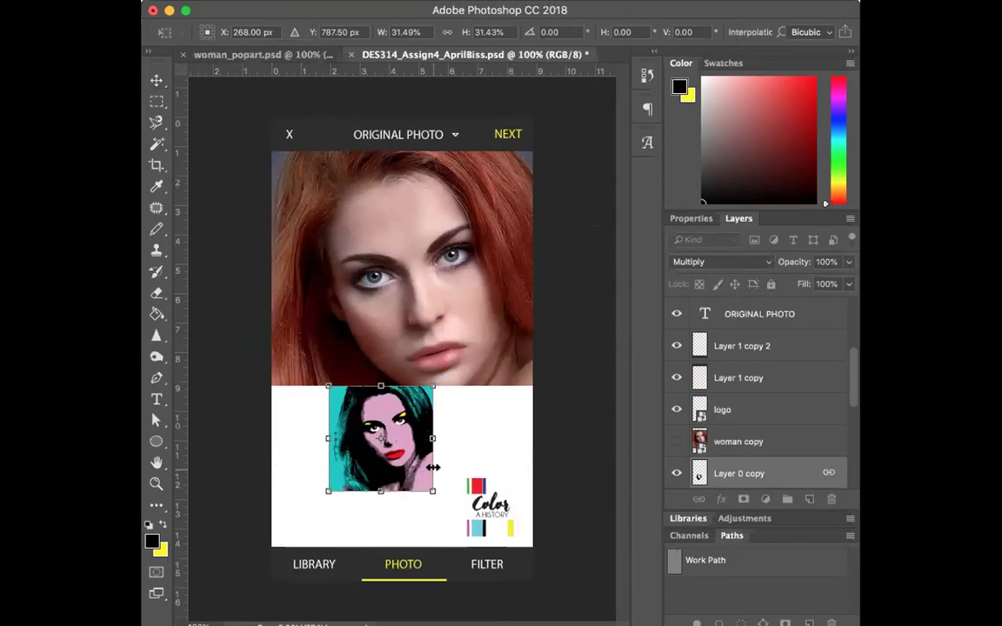
left_click_drag(429, 484, 397, 457)
left_click_drag(366, 422, 326, 444)
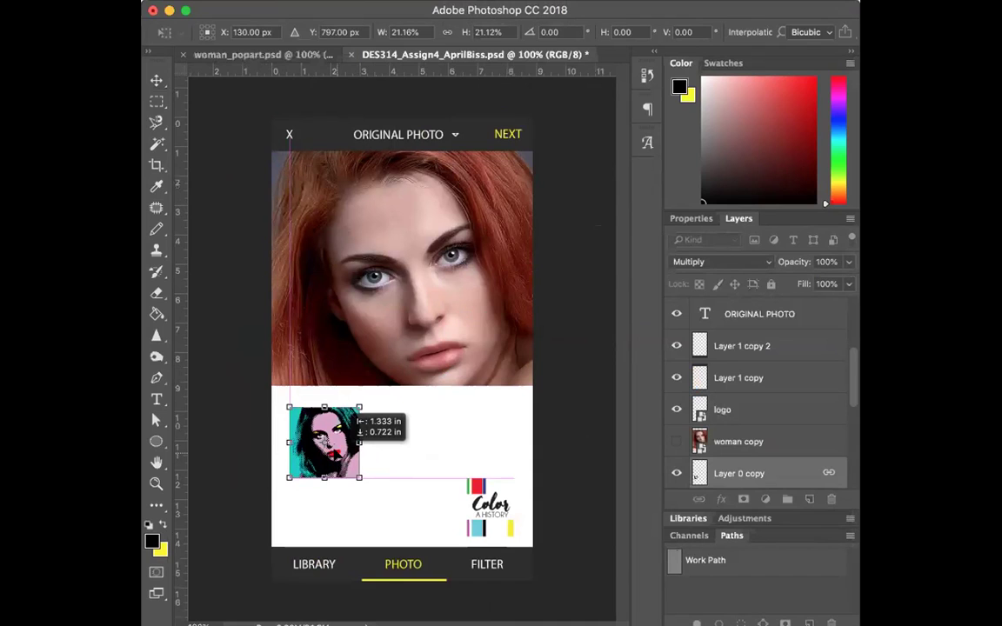
left_click_drag(327, 442, 321, 490)
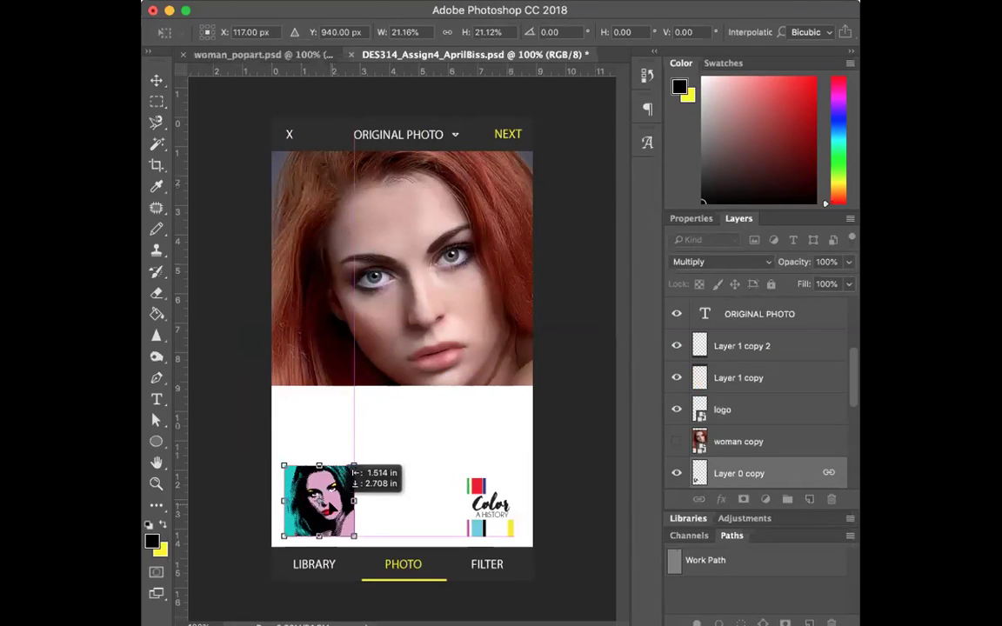
left_click_drag(327, 507, 329, 507)
left_click_drag(352, 460, 359, 432)
key("Return")
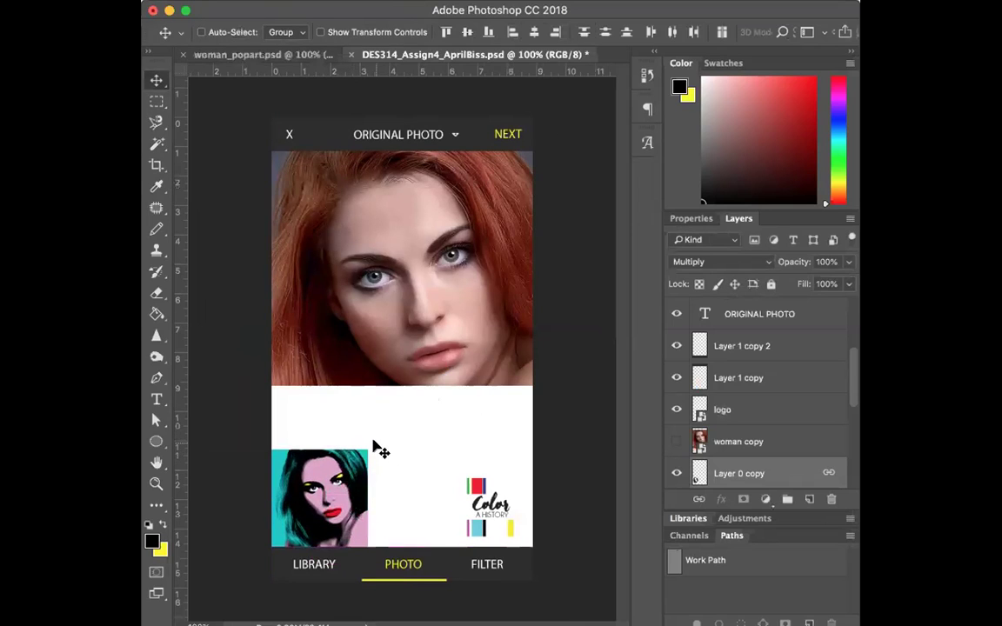
In woman_popart.psd, clear the selection, hide Layer 1 and show Layer 2.
left_click(280, 56)
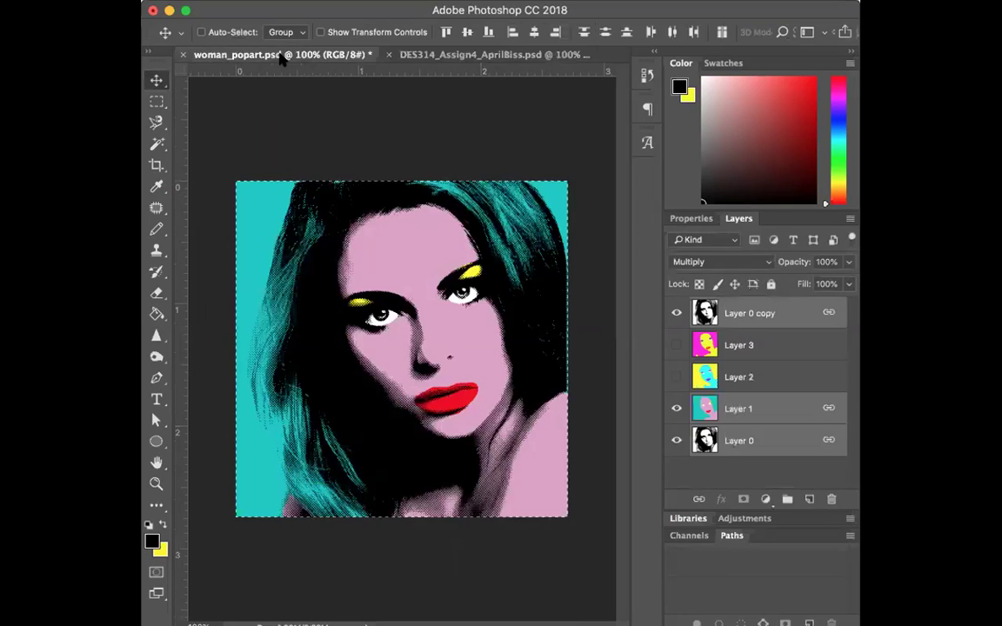
left_click(156, 101)
left_click(265, 100)
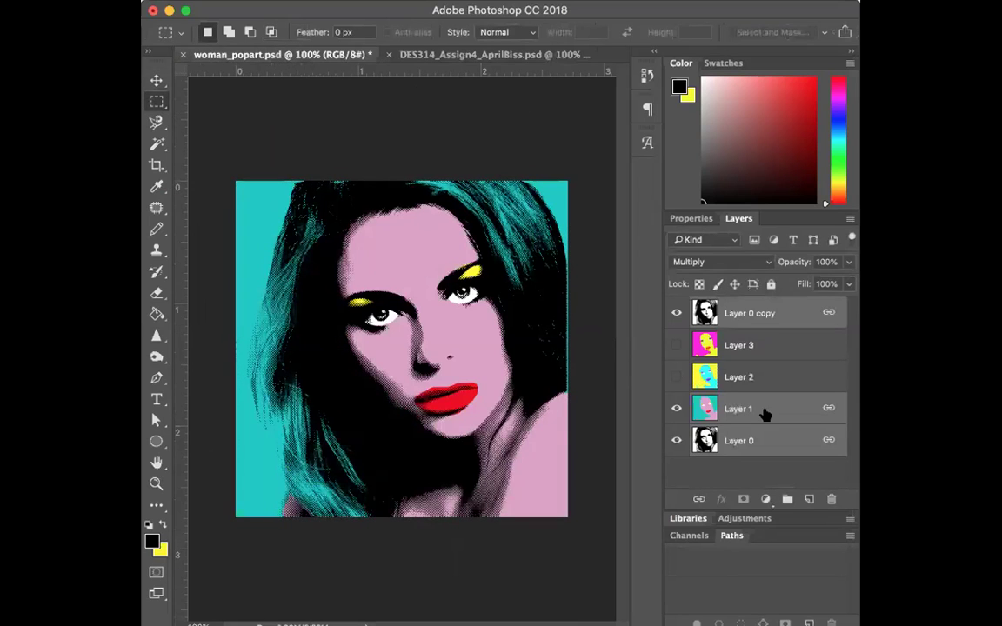
left_click(677, 410)
left_click(677, 377)
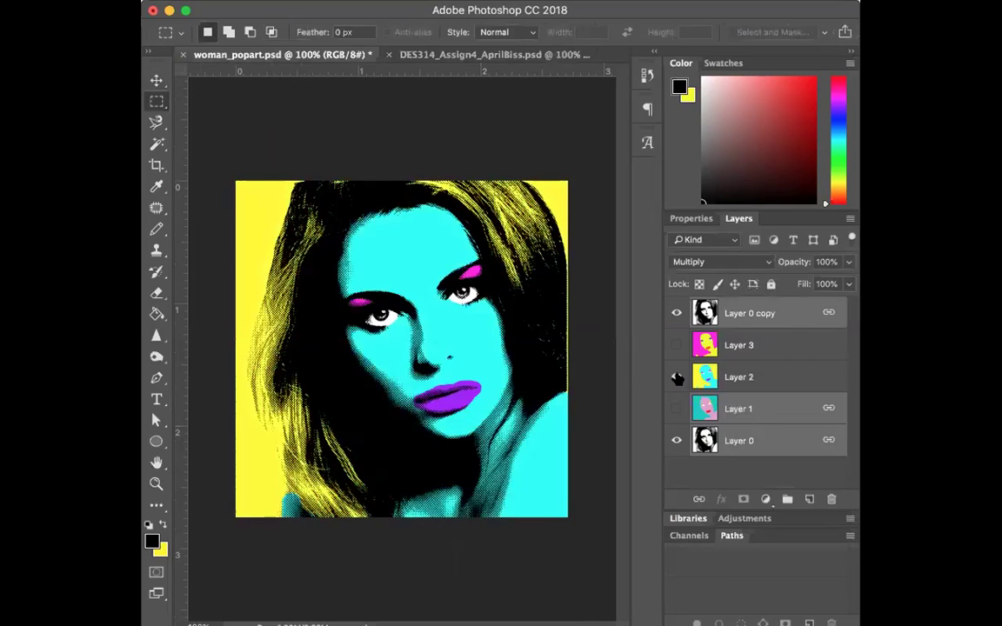
Unlink Layer 1, and link Layer 2 together with Layer 0 copy and Layer 0.
left_click(782, 413)
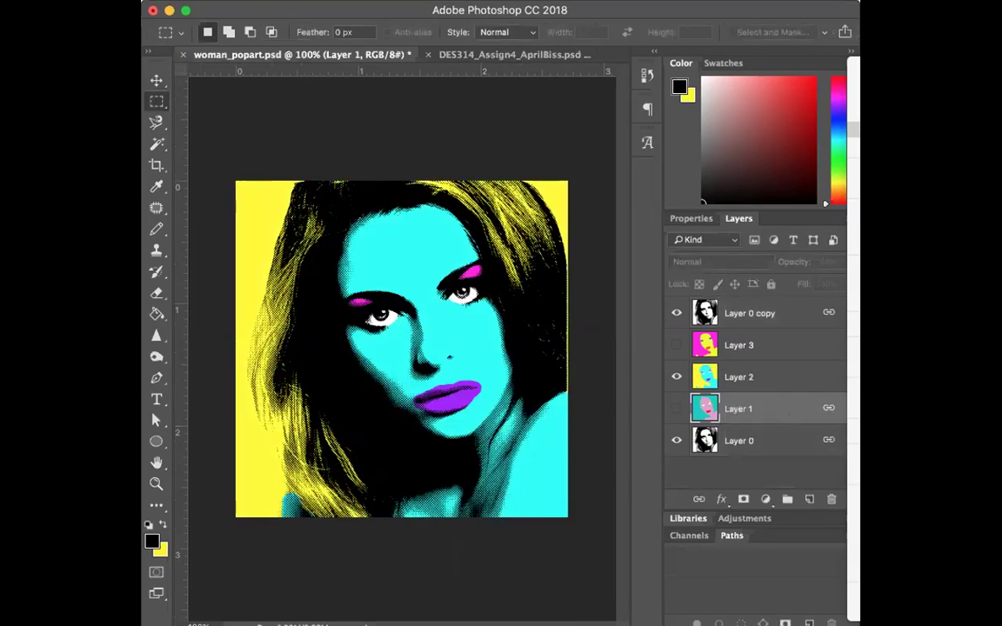
left_click(794, 378)
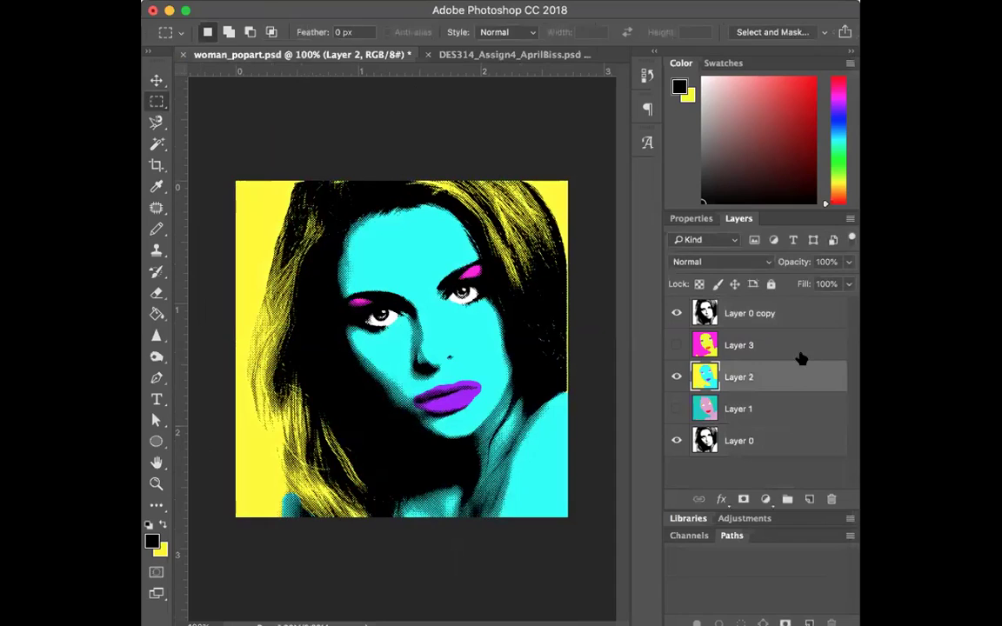
left_click(812, 319)
left_click(806, 385, "super")
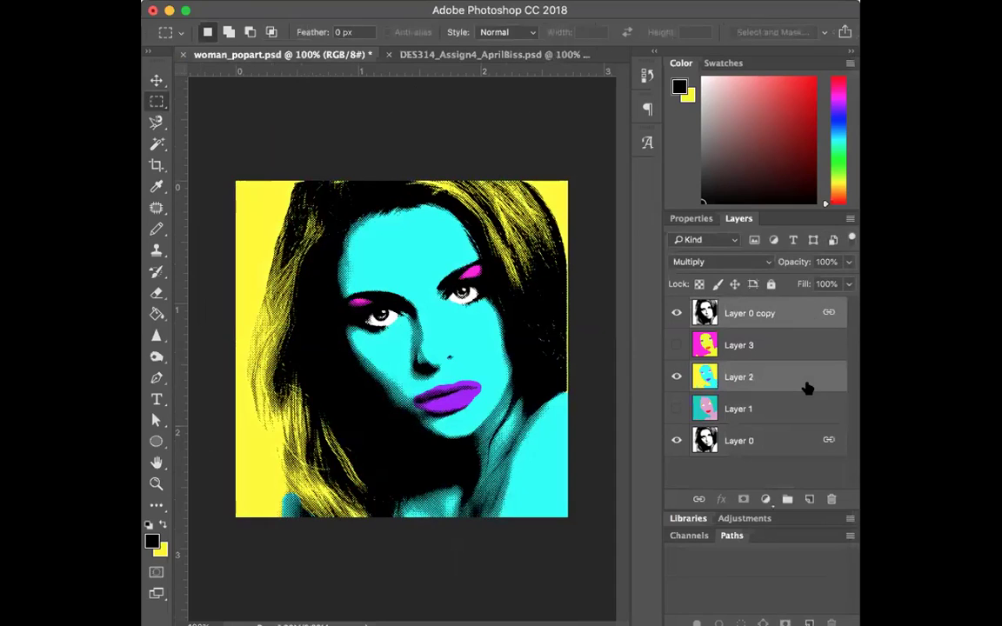
left_click(807, 440, "super")
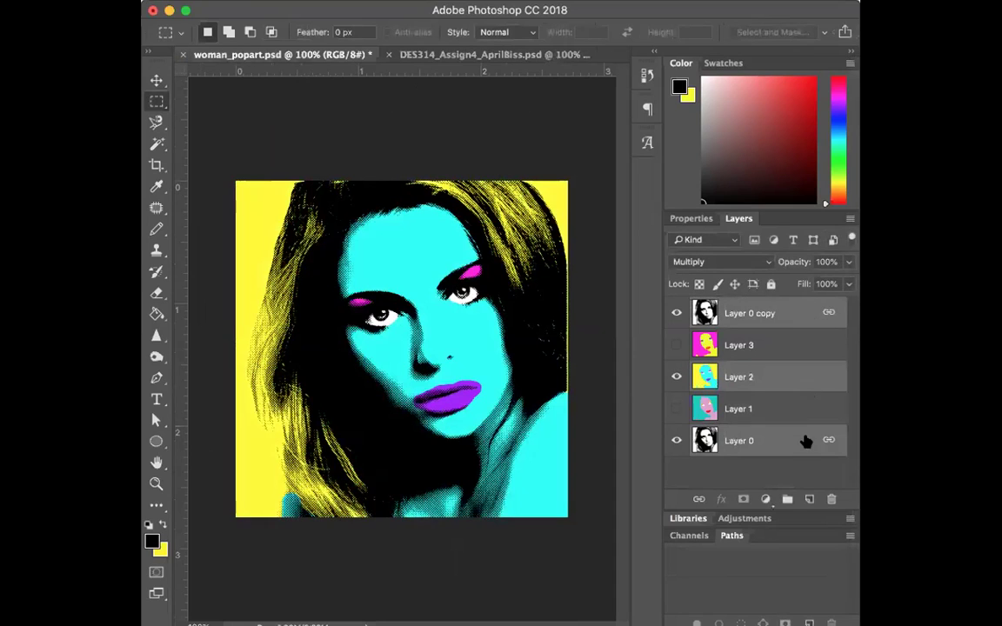
left_click(850, 219)
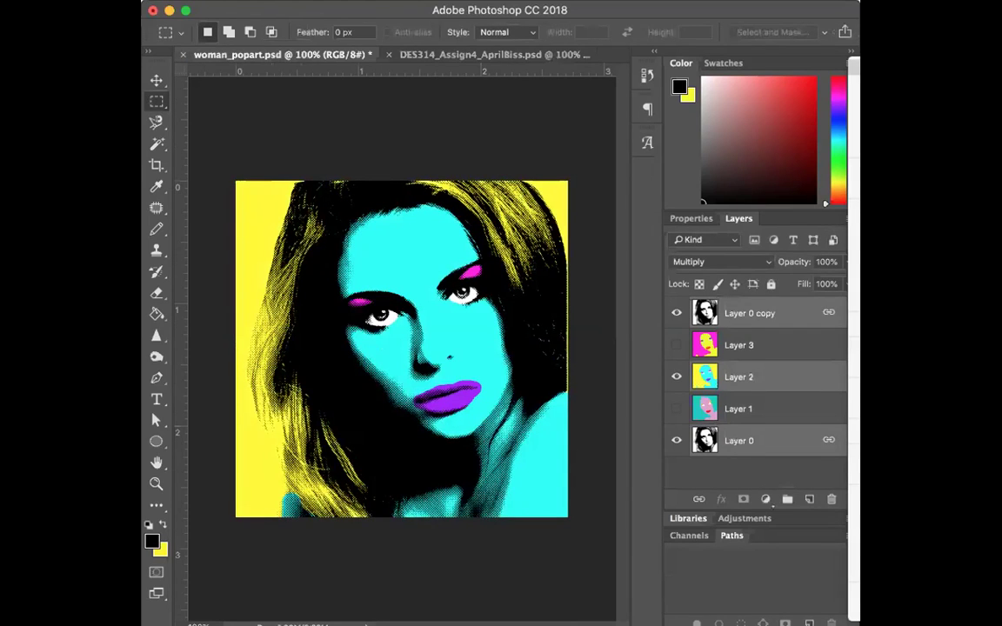
left_click(857, 372)
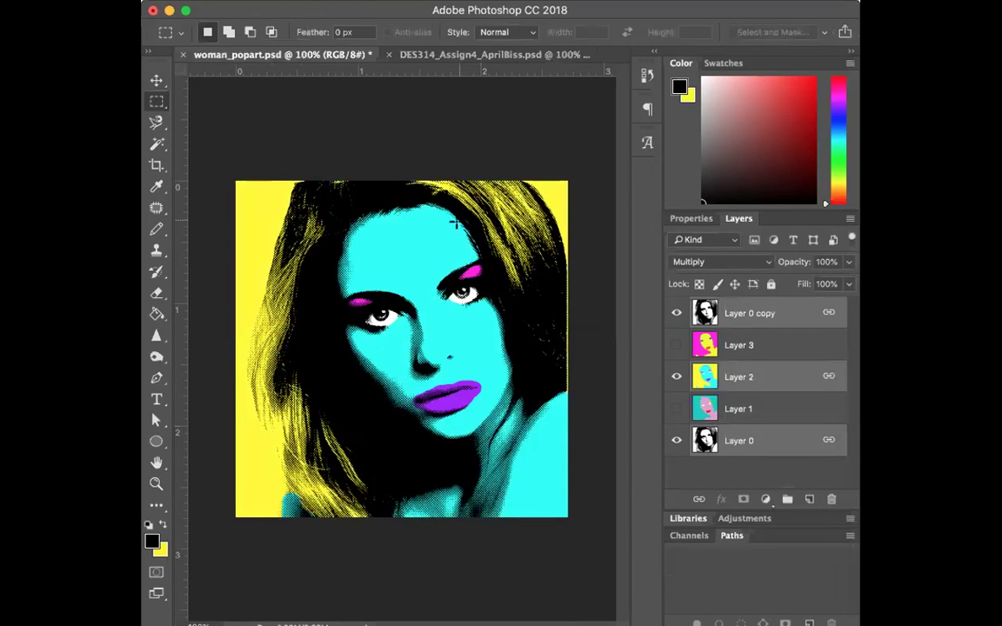
Bring the linked yellow-and-cyan pop-art layers into the DES314_Assign4 app screen document, over the portrait.
left_click(157, 81)
left_click_drag(398, 221, 431, 57)
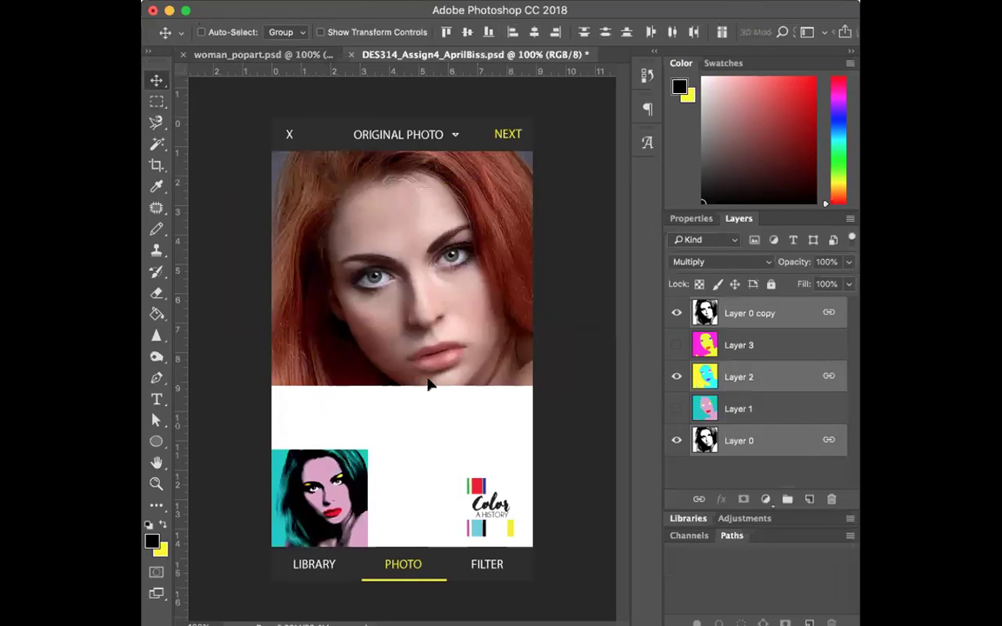
left_click_drag(380, 314, 372, 307)
Scale the yellow-and-cyan portrait to about 29% and place it directly above the footer, partly overlapping the teal thumbnail.
left_click(306, 2)
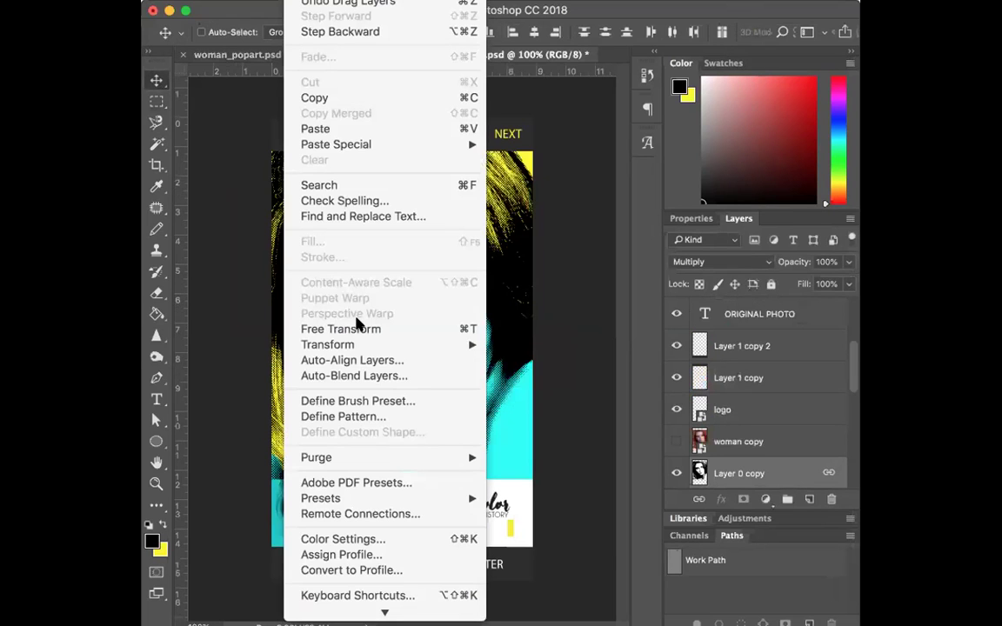
mouse_move(383, 349)
left_click(525, 369)
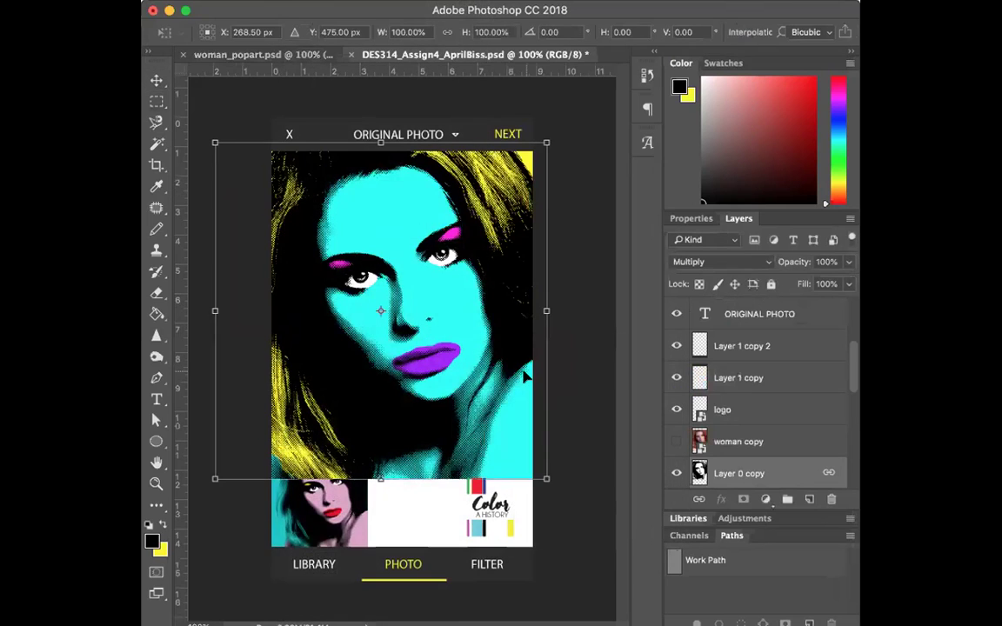
left_click_drag(548, 478, 317, 247)
left_click_drag(269, 195, 370, 494)
mouse_move(422, 439)
left_mouse_down()
mouse_move(403, 443)
mouse_move(411, 441)
left_mouse_up()
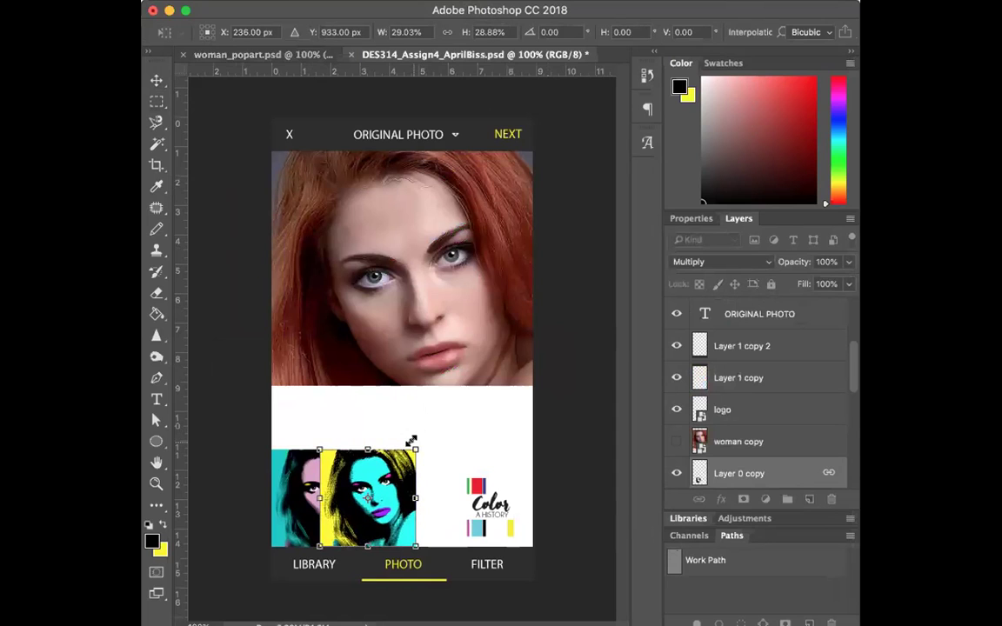
left_click(157, 80)
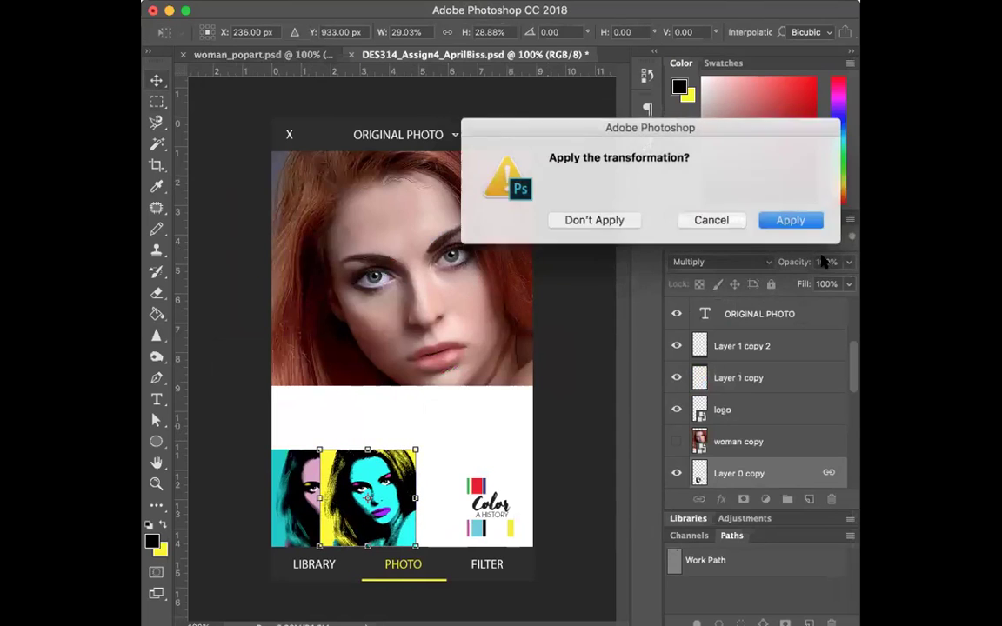
left_click(787, 216)
Move the logo out of the white area to the upper-left corner of the large portrait.
left_click(763, 408)
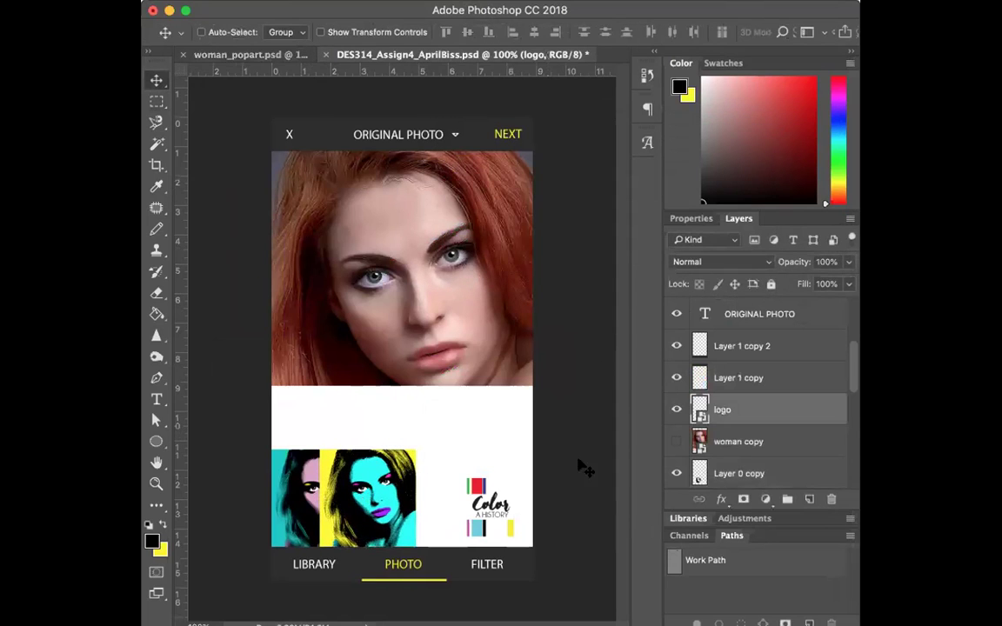
left_click_drag(488, 454, 309, 139)
mouse_move(360, 513)
left_mouse_down()
mouse_move(443, 514)
mouse_move(357, 514)
left_mouse_up()
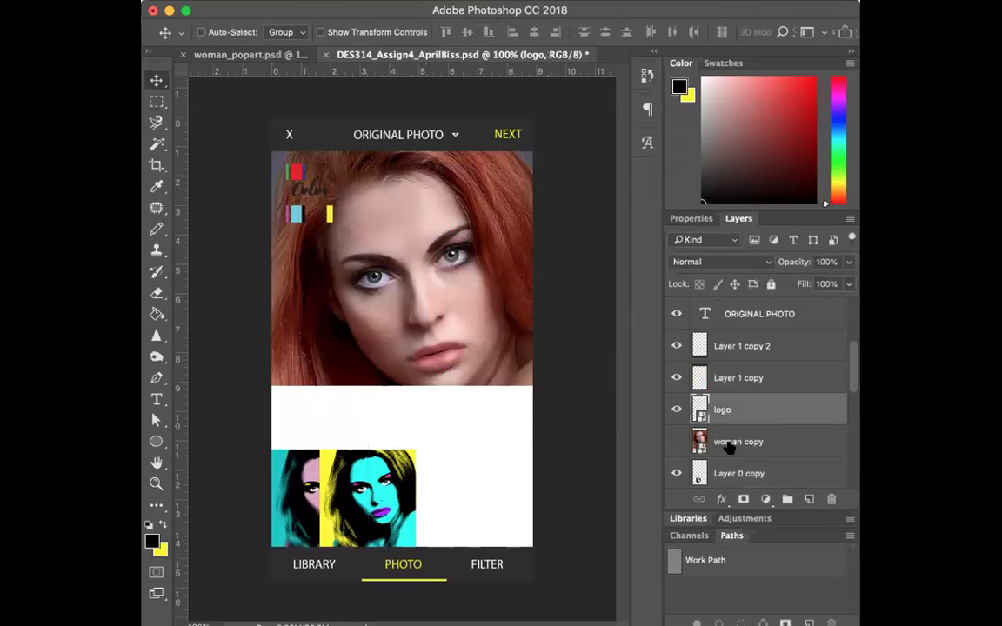
Identify Layer 8 as the yellow-and-cyan variant's color layer and move that linked thumbnail flush against the teal thumbnail's right edge.
scroll(737, 447, "down", 3)
left_click(677, 394)
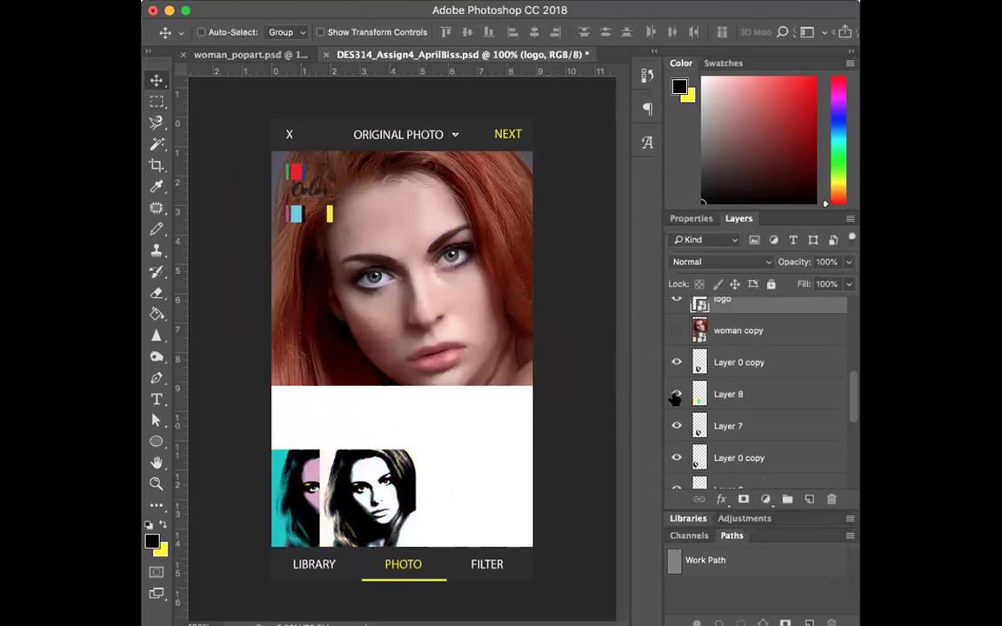
left_click(677, 394)
left_click(728, 396)
left_click_drag(447, 490, 463, 503)
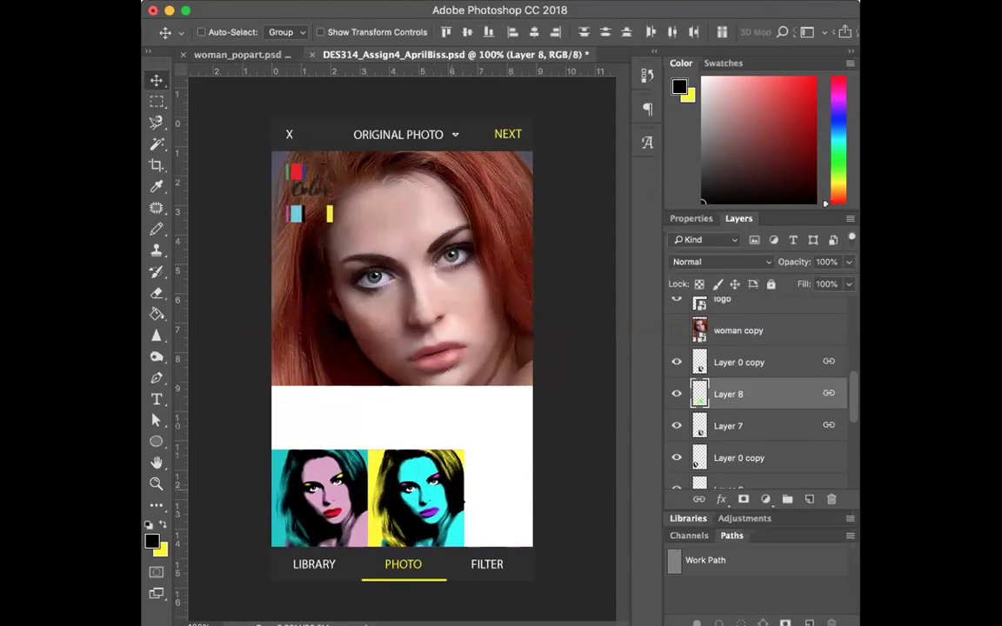
In woman_popart.psd, hide Layer 2, show Layer 1, and unlink Layer 2 from the other layers.
left_click(255, 55)
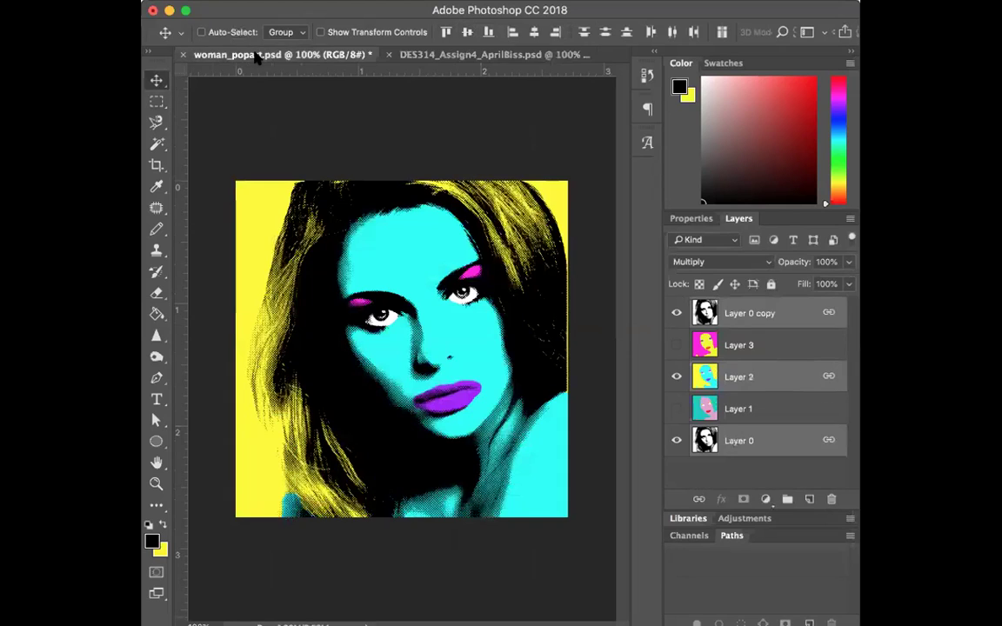
left_click(677, 376)
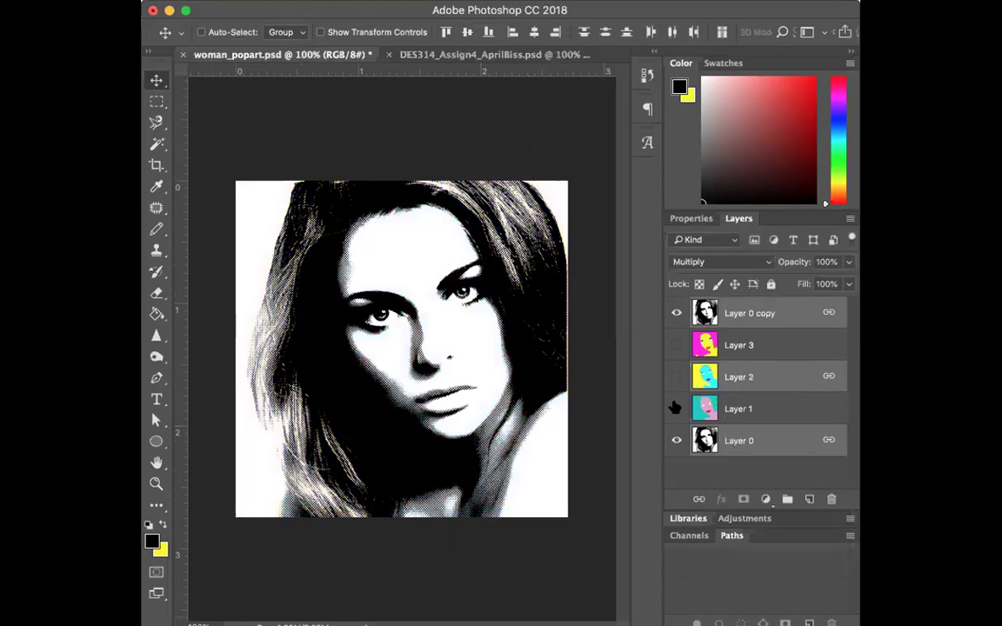
left_click(676, 409)
left_click(779, 377)
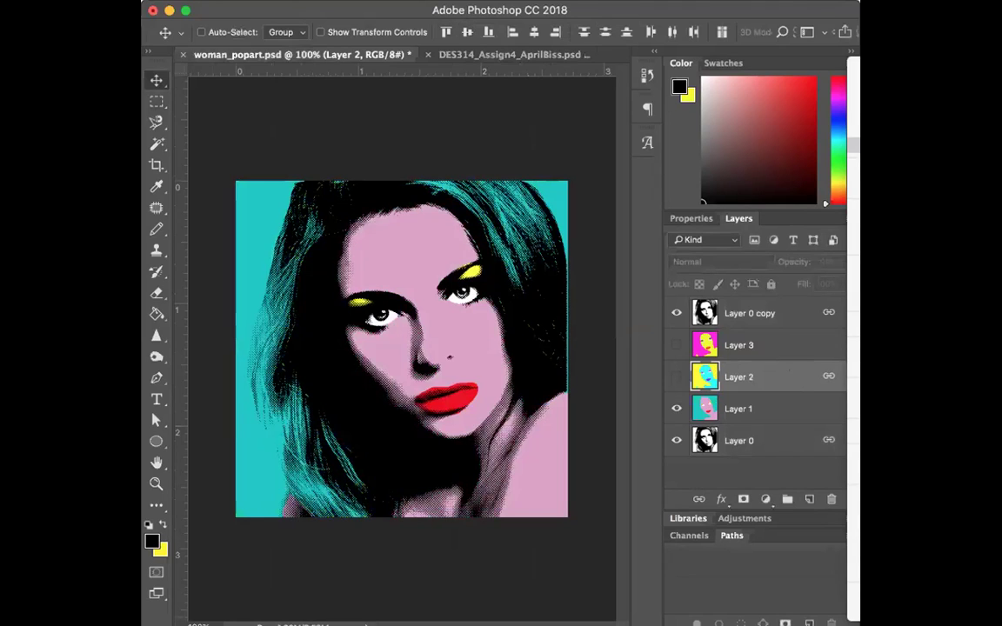
left_click(795, 409)
left_click(787, 440, "super")
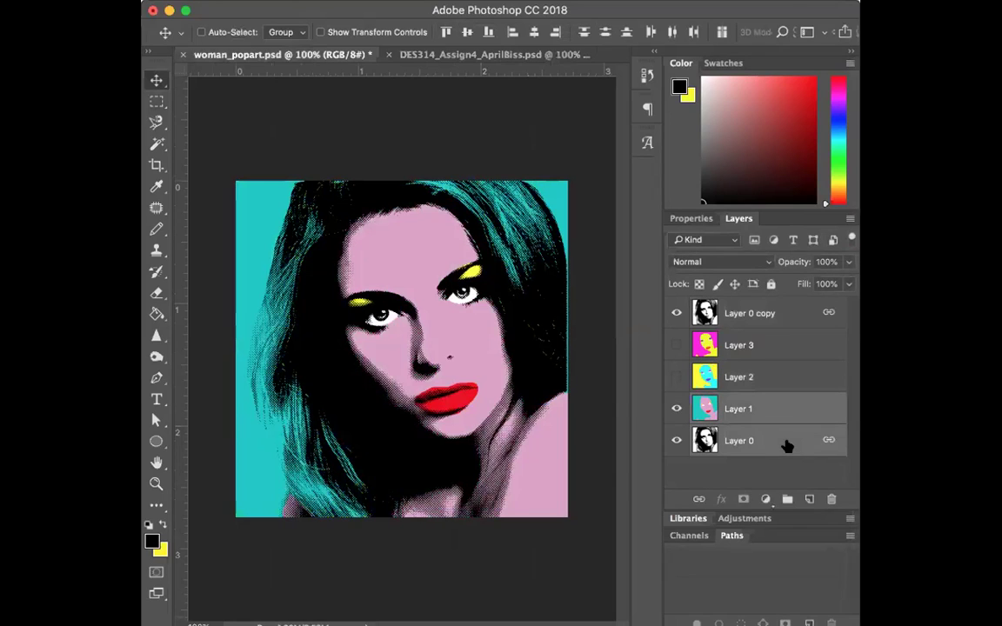
left_click(793, 327, "super")
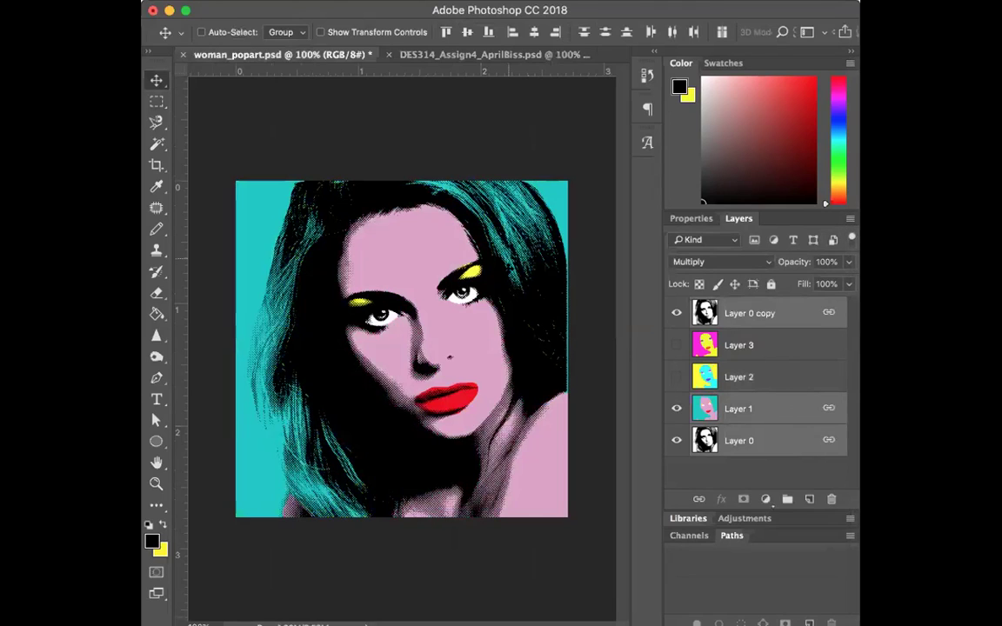
left_click_drag(457, 347, 457, 58)
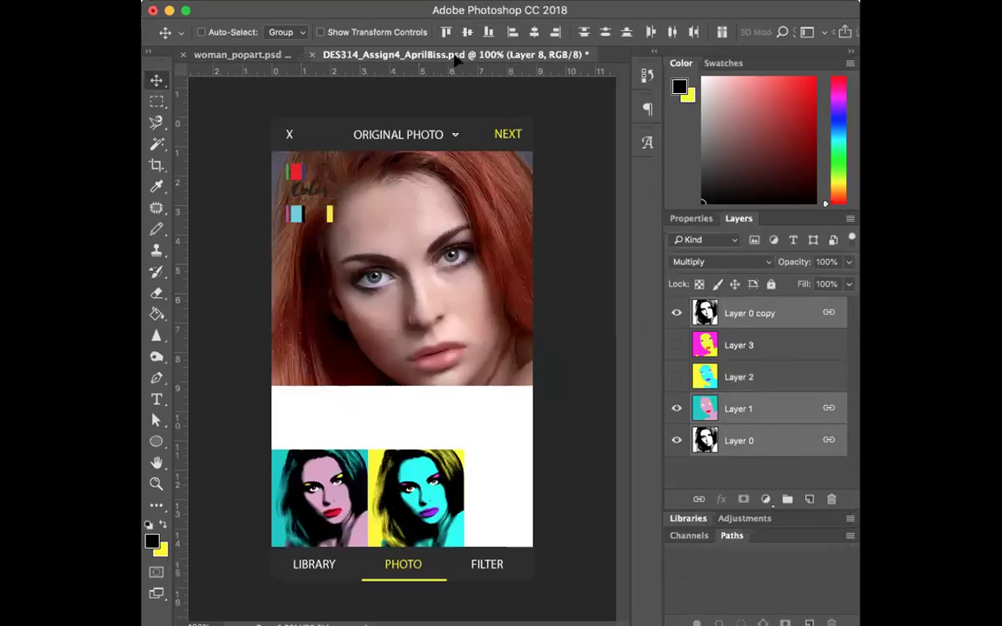
left_click_drag(499, 350, 499, 353)
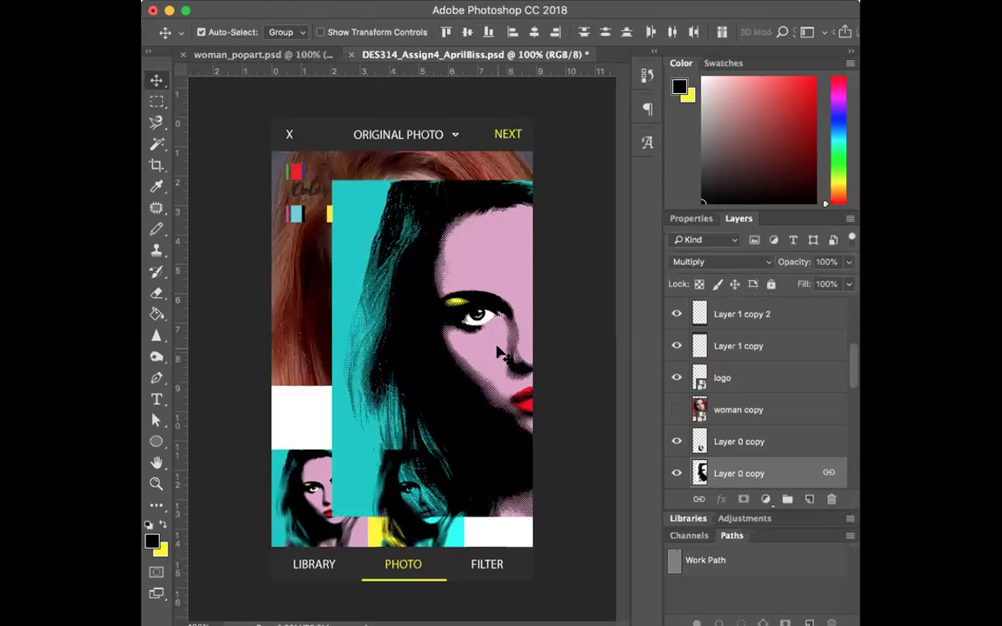
Return to woman_popart.psd, show Layer 3 and hide Layer 1 for the magenta-and-yellow variant.
left_click(275, 48)
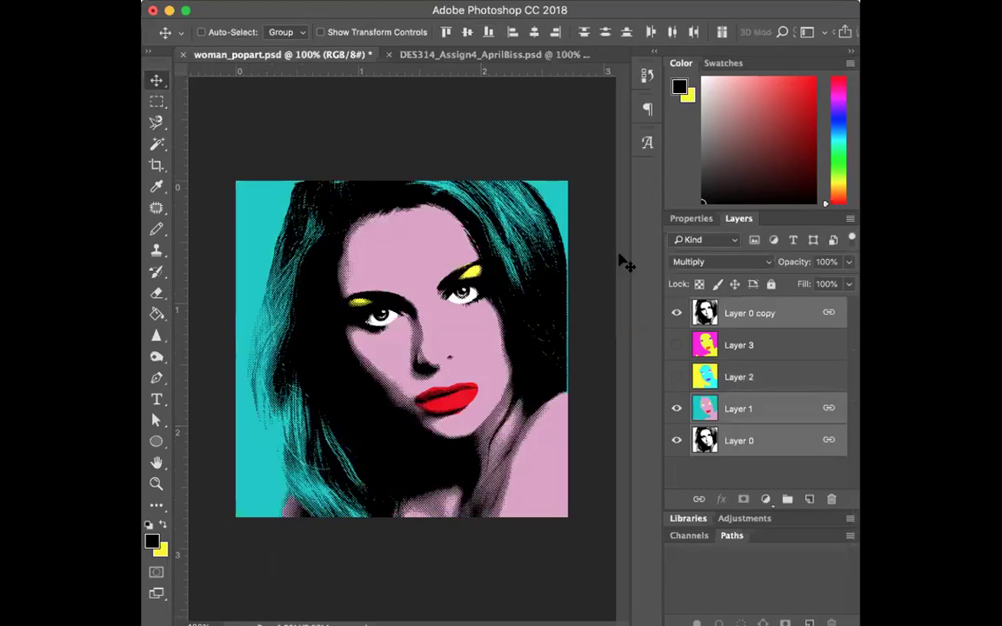
left_click(677, 345)
left_click(676, 313)
left_click(676, 314)
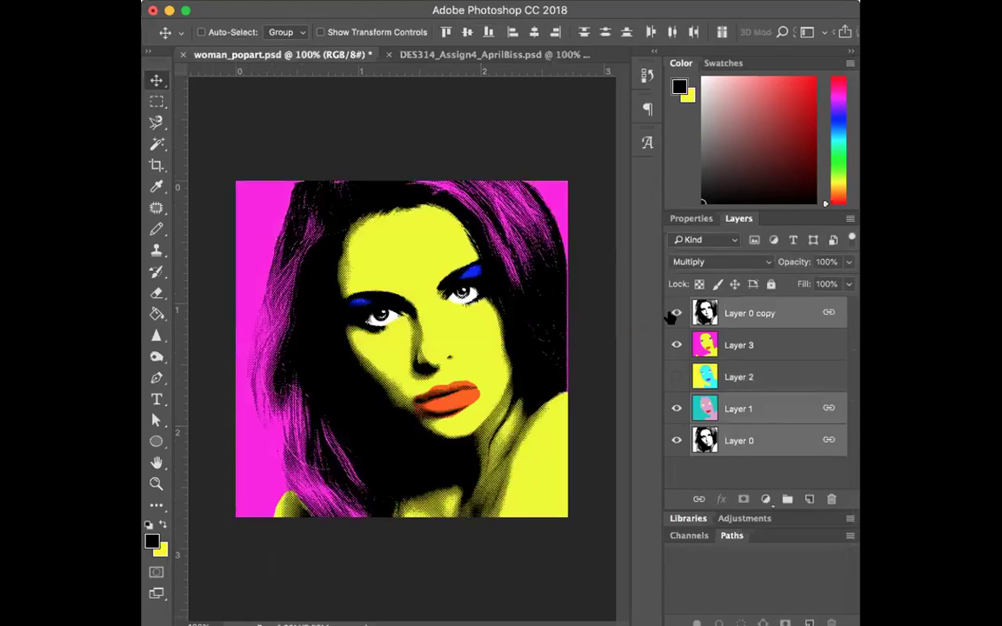
left_click(438, 54)
left_click(237, 55)
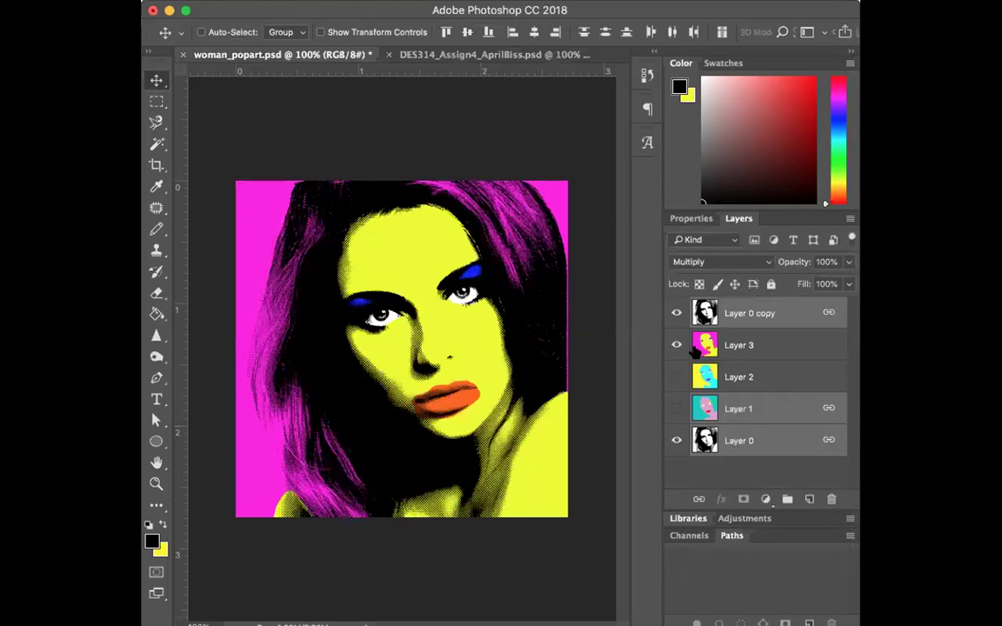
Link Layer 3 with Layer 0 copy and Layer 0 in place of Layer 1, and bring the linked layers into the app screen document.
left_click(809, 412)
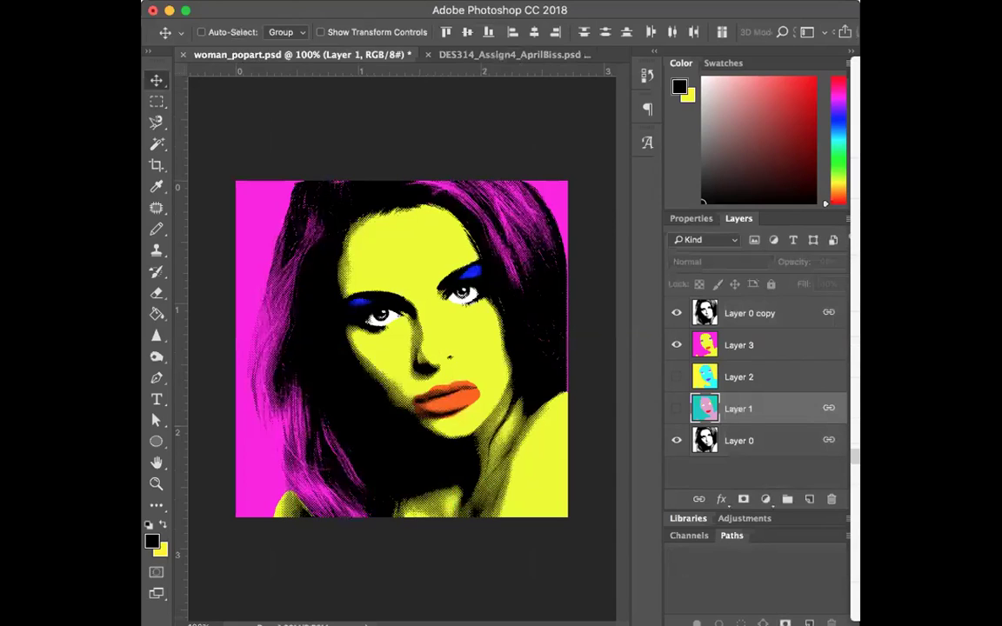
left_click(799, 318)
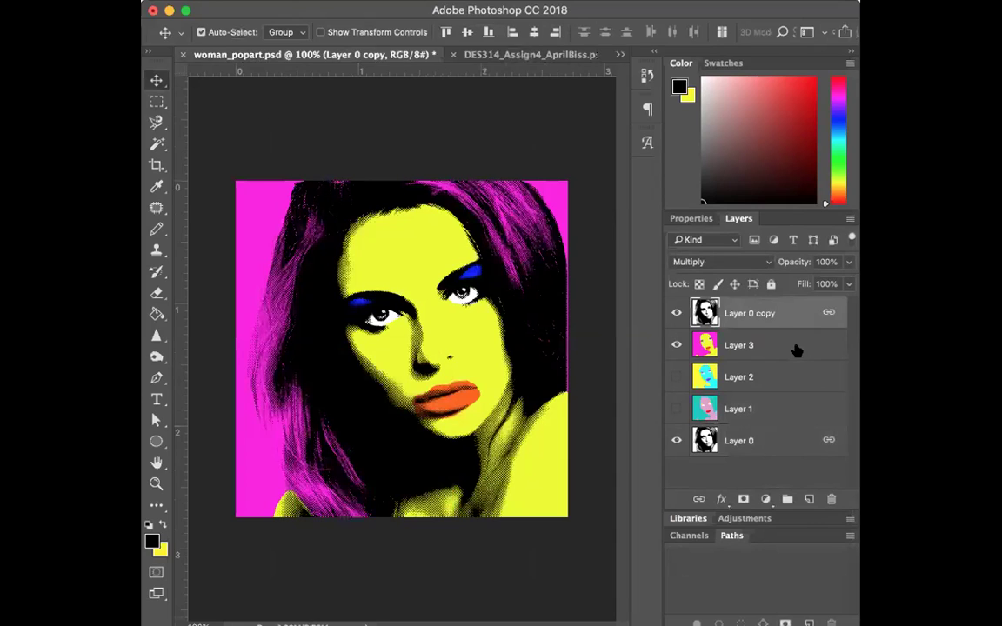
left_click(796, 350, "super")
left_click(794, 442, "super")
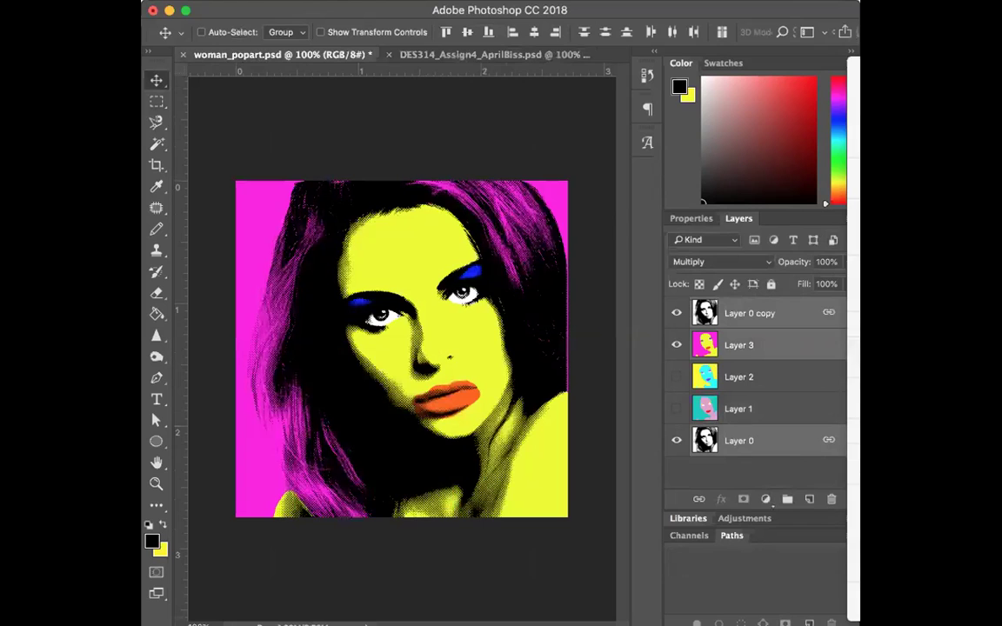
left_click_drag(427, 174, 466, 54)
left_click_drag(483, 293, 487, 296)
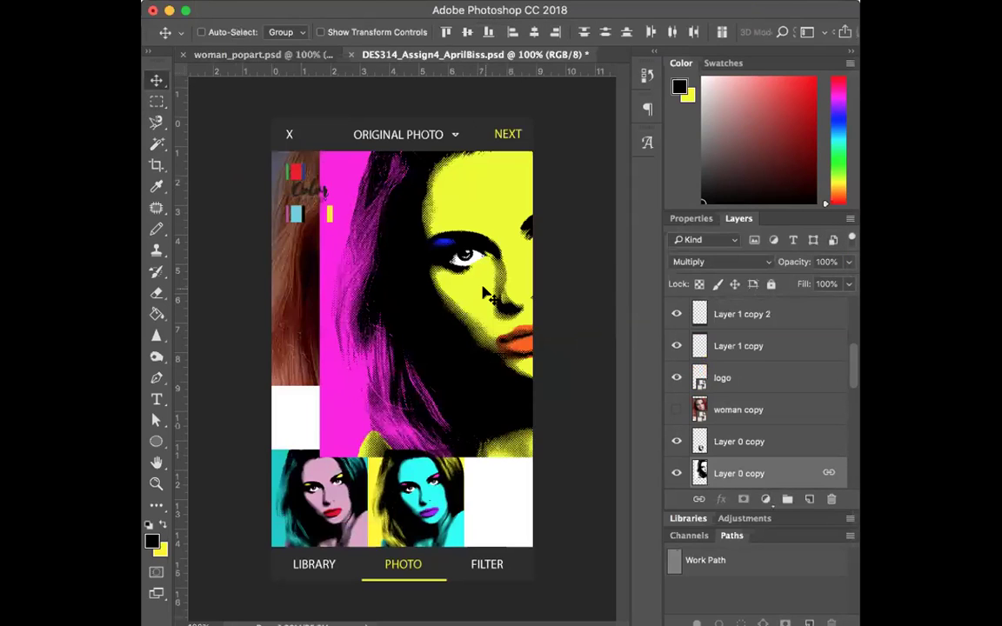
Scale the linked magenta-and-yellow variant to about 28.8% and place it flush against the yellow-and-cyan thumbnail's right edge.
mouse_move(369, 352)
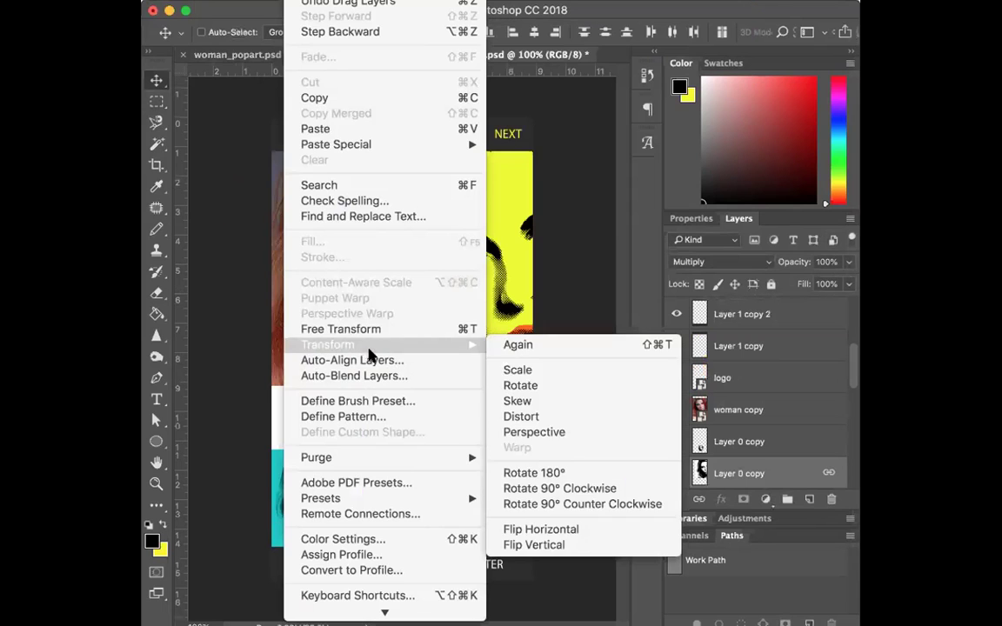
left_click(514, 383)
left_click_drag(319, 457, 547, 226)
left_click_drag(555, 168, 385, 496)
left_click_drag(482, 553, 468, 540)
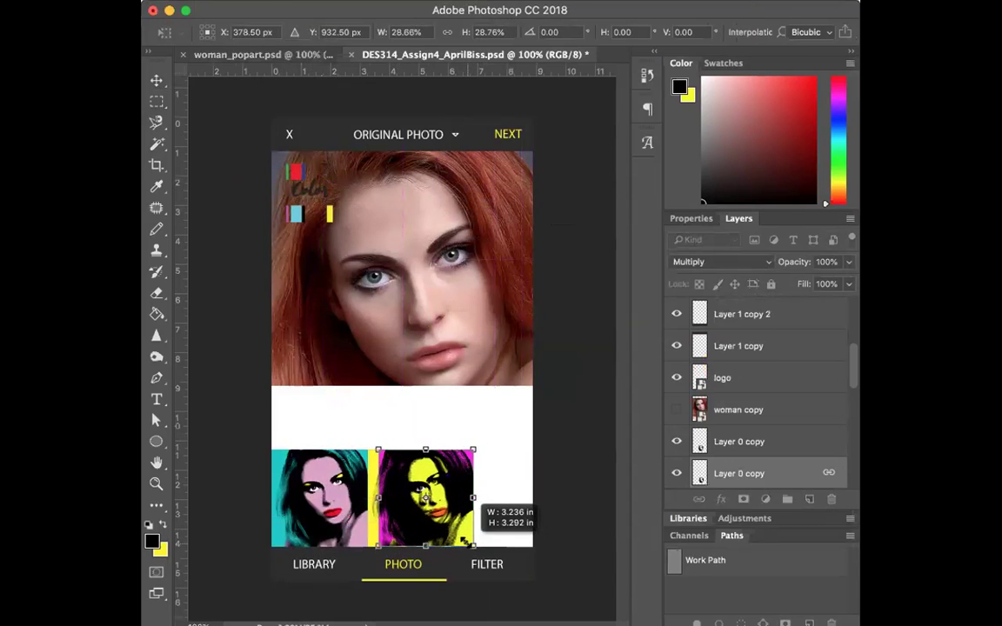
left_click_drag(422, 487, 391, 488)
left_click(157, 80)
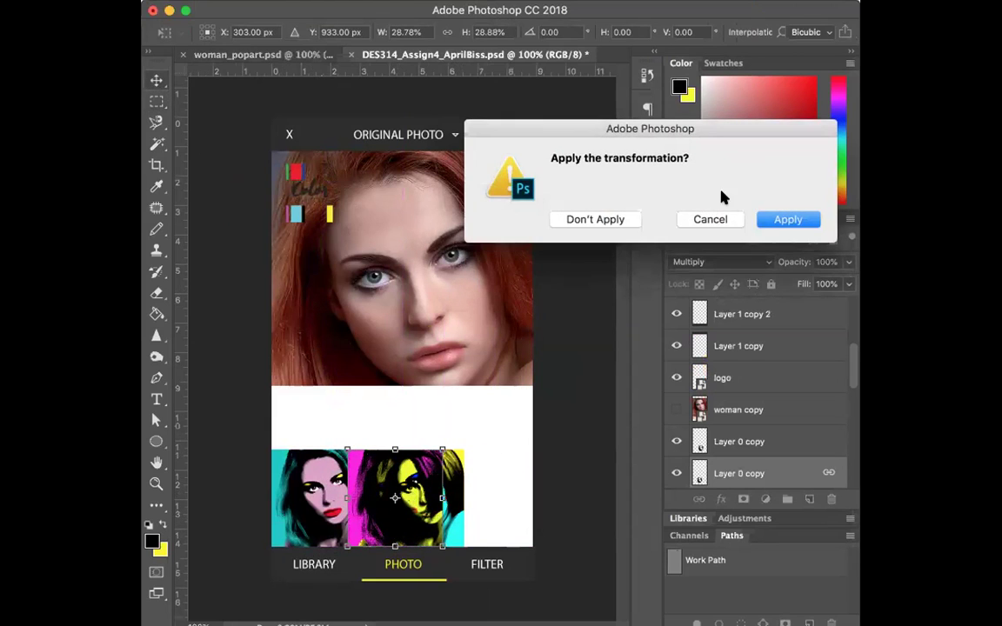
left_click(783, 218)
left_click_drag(413, 436, 502, 427)
Select all the thumbnail layers down to Layer 5 and scale them together to about 91% so the row fits the screen width.
scroll(794, 384, "down", 5)
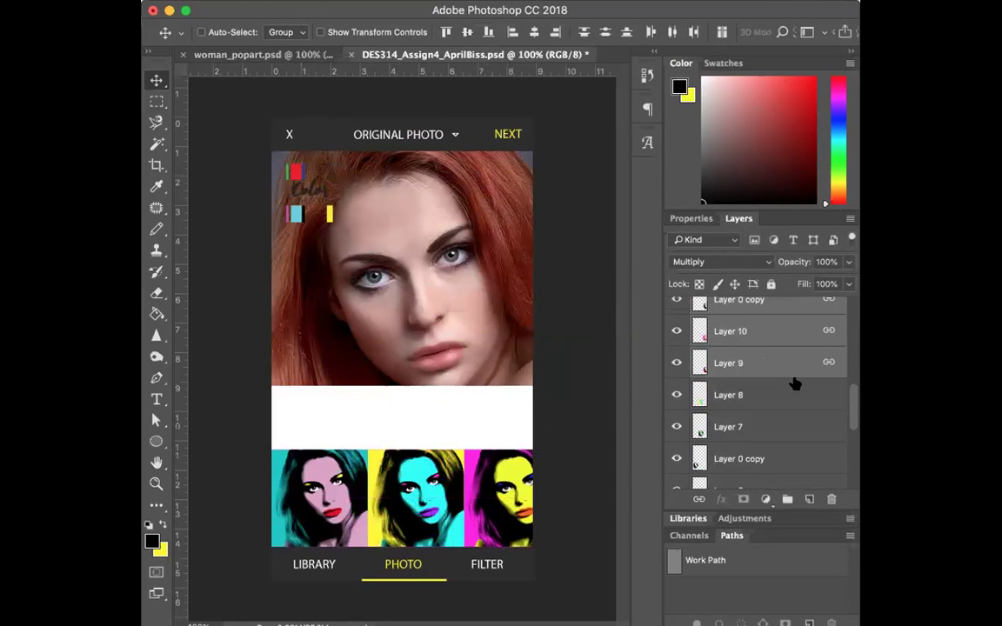
scroll(793, 384, "up", 3)
left_click(772, 334)
scroll(787, 424, "down", 5)
left_click(759, 425, "shift")
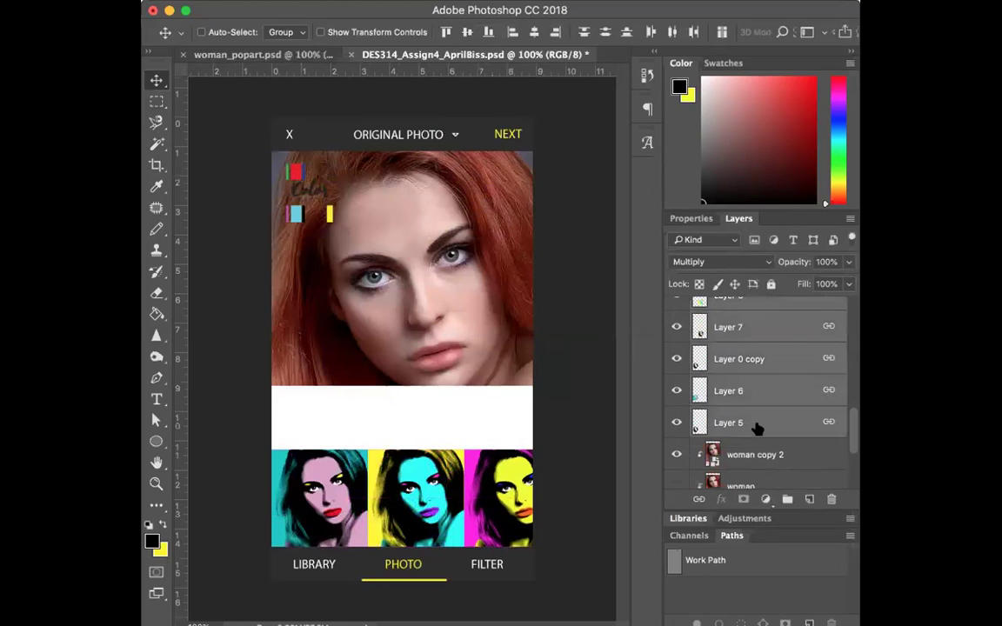
left_click(306, 0)
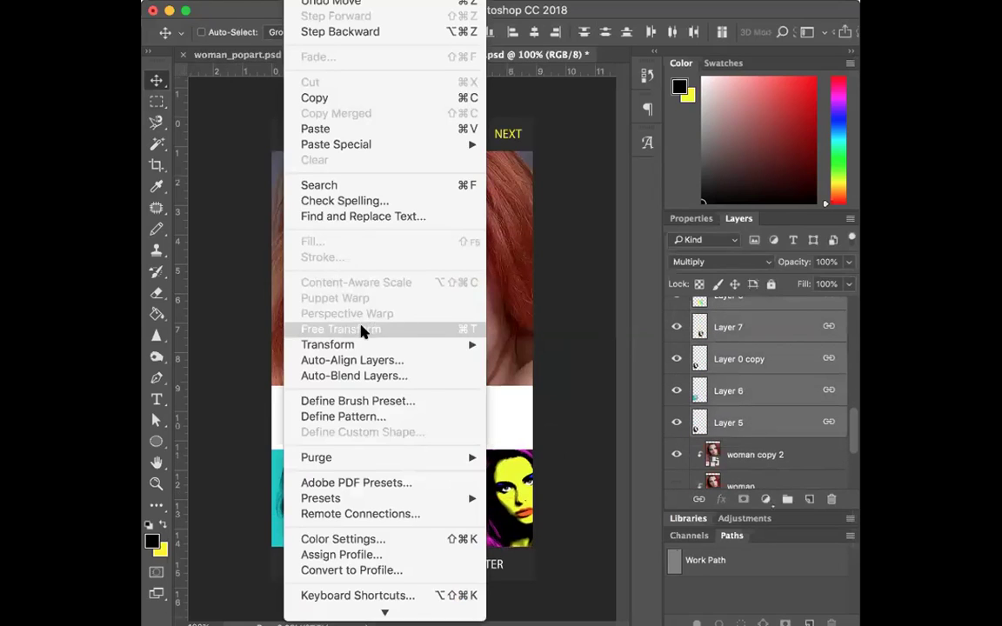
mouse_move(381, 342)
left_click(530, 369)
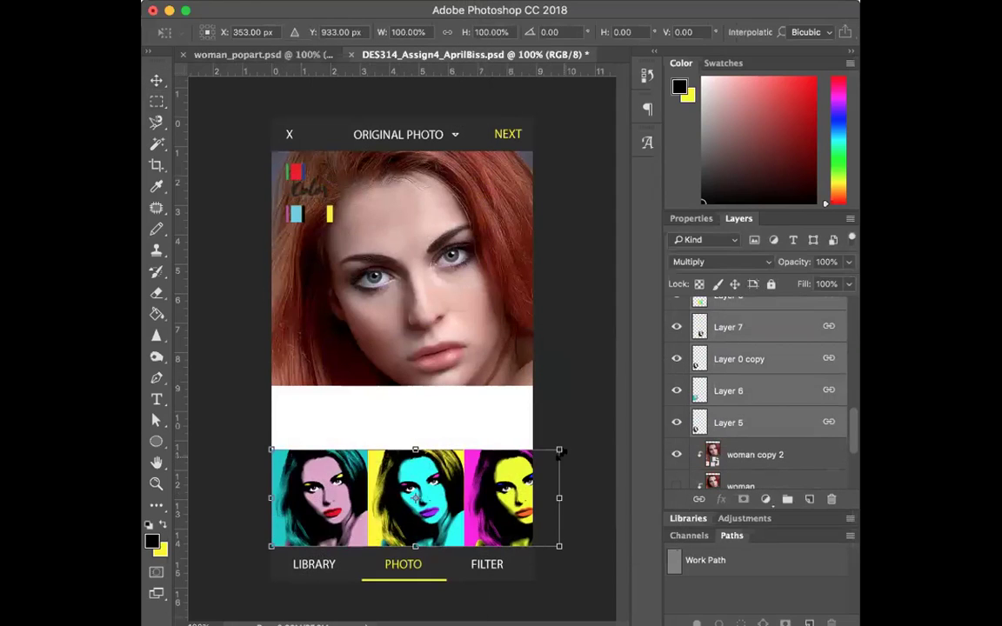
left_click_drag(558, 450, 533, 458)
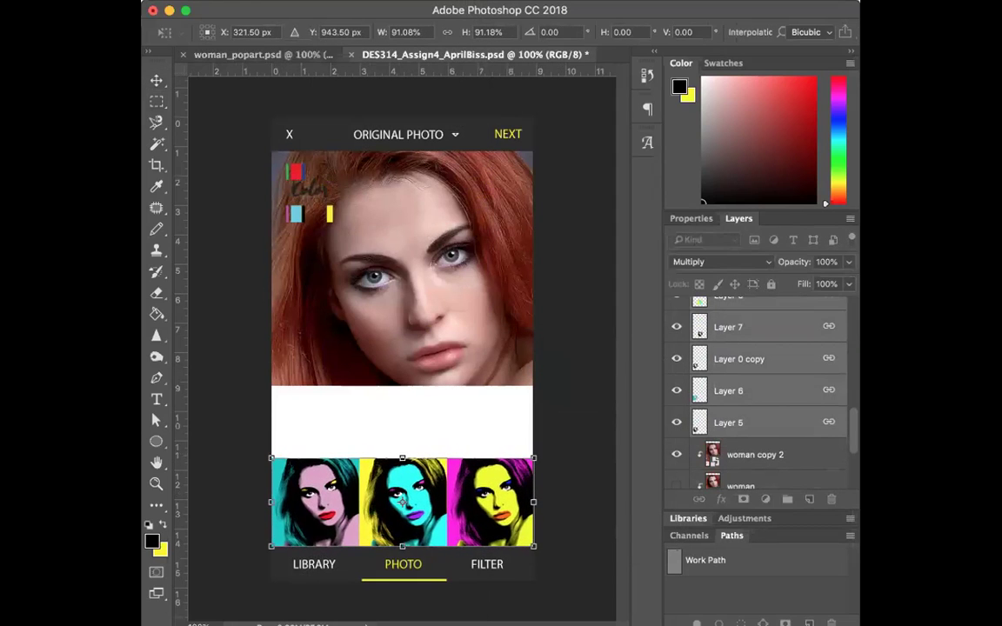
left_click(150, 80)
left_click(787, 221)
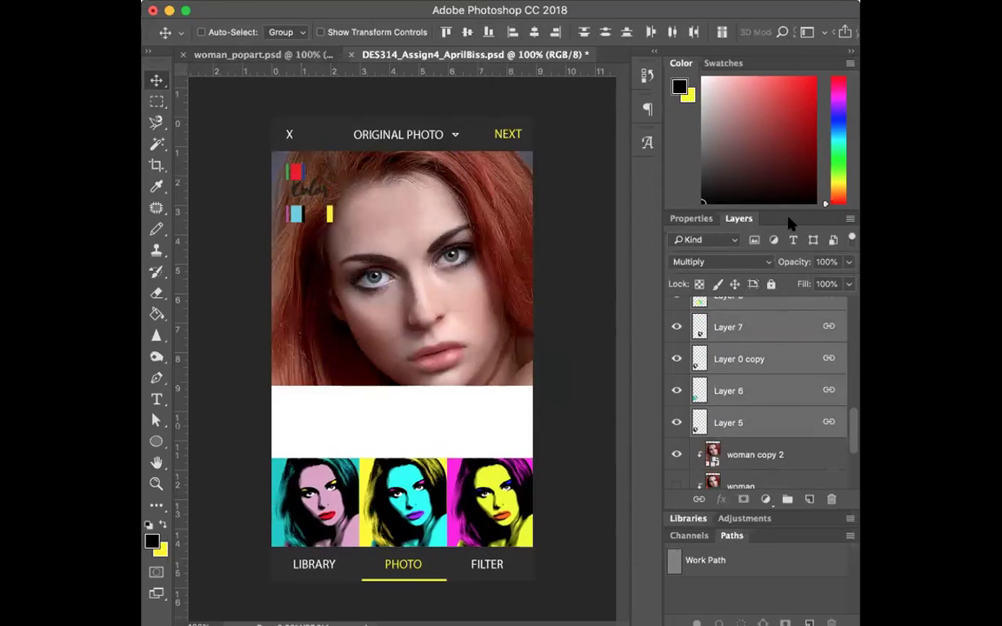
Release the woman copy 2 layer from its clipping mask so the photo extends down to the thumbnail row.
scroll(744, 401, "up", 10)
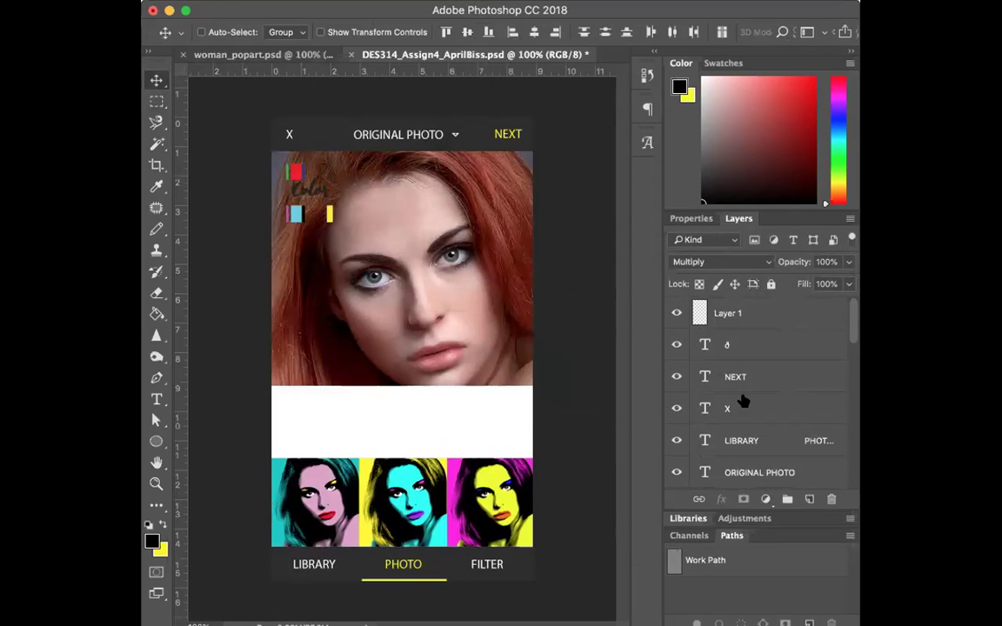
scroll(744, 401, "down", 5)
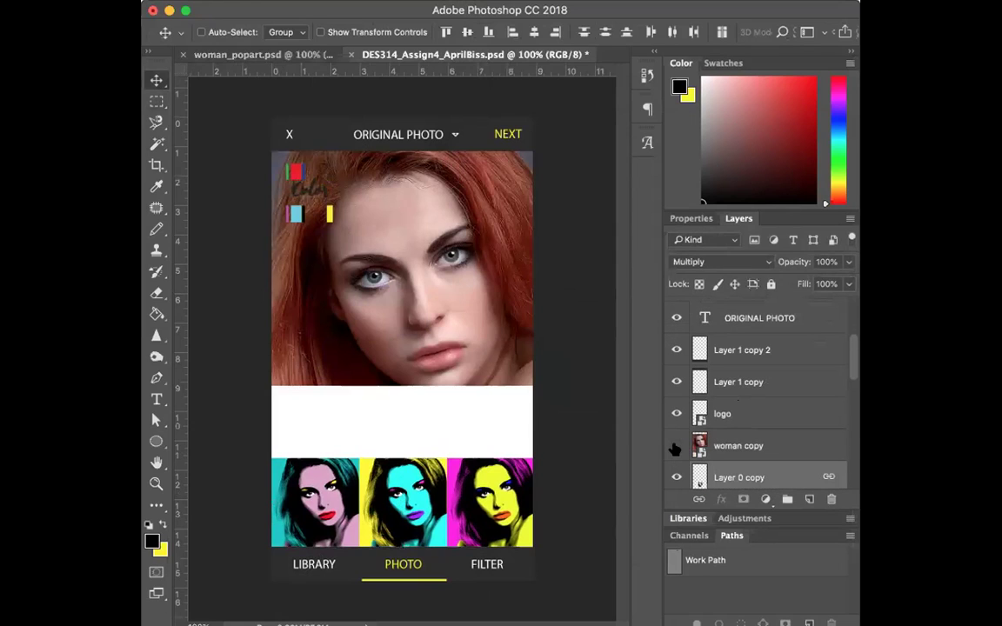
scroll(737, 429, "down", 5)
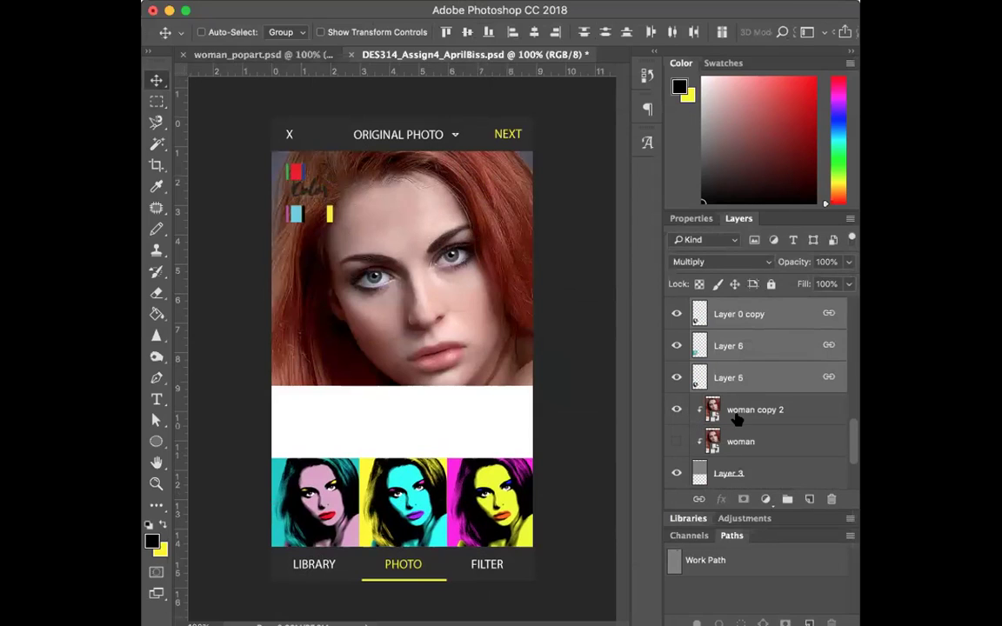
left_click(676, 474)
left_click(677, 474)
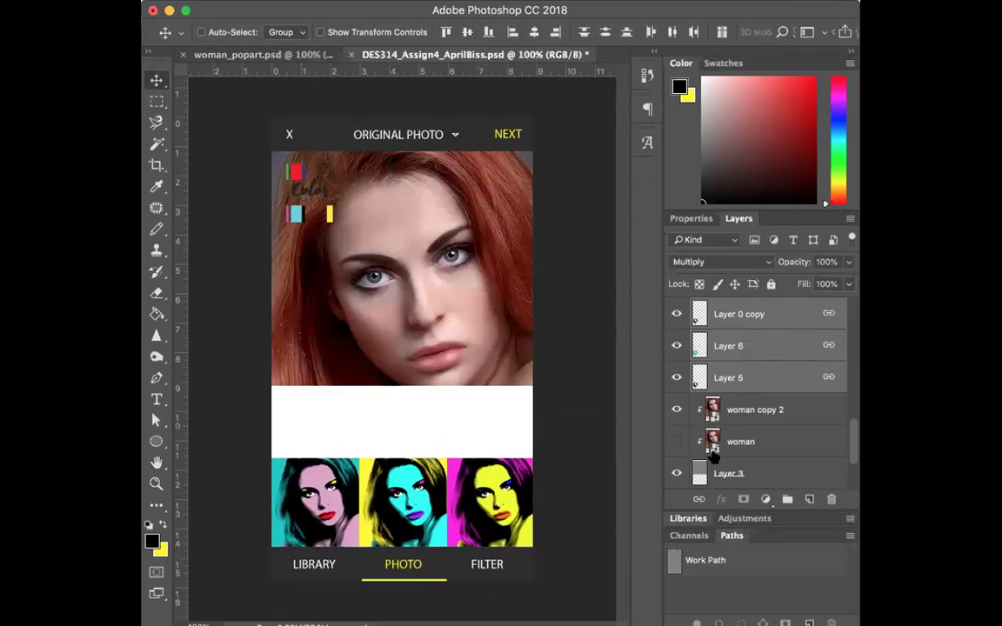
left_click(737, 415)
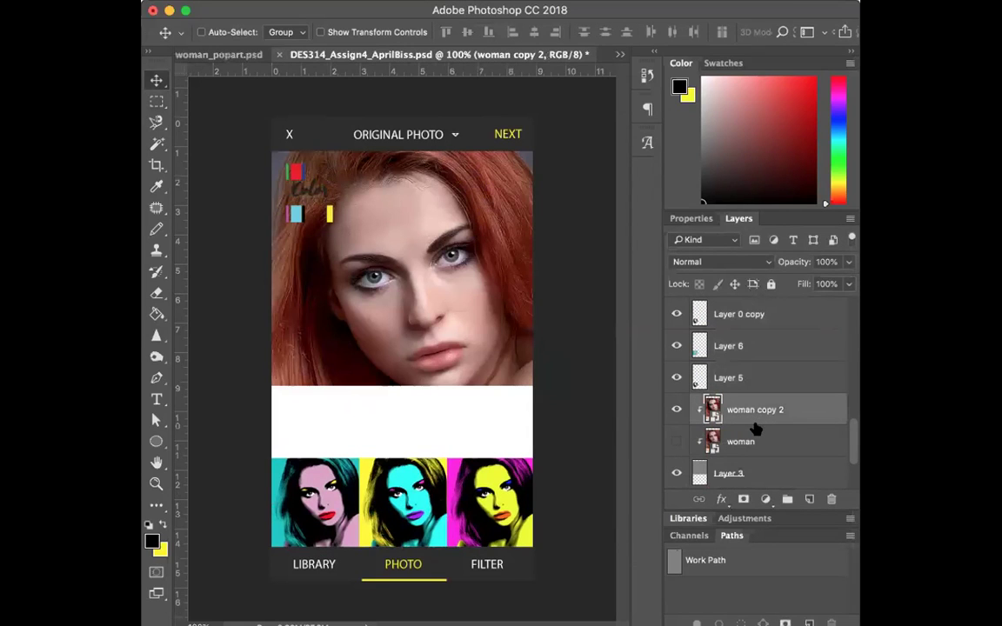
right_click(757, 428)
left_click(753, 416)
left_click(754, 418, "alt")
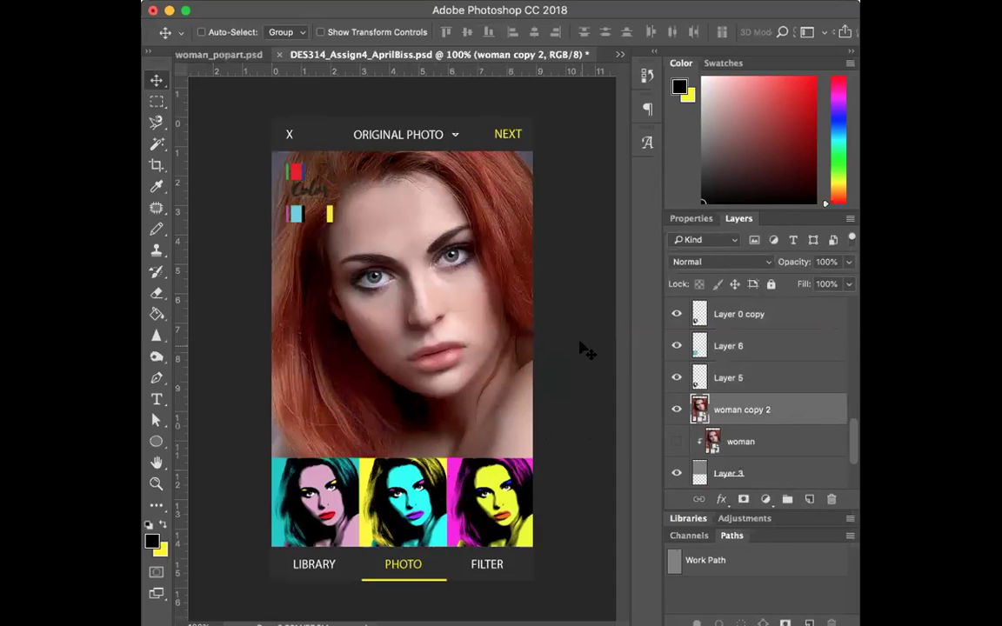
Duplicate the ORIGINAL PHOTO text layer and hide the original.
scroll(753, 352, "up", 5)
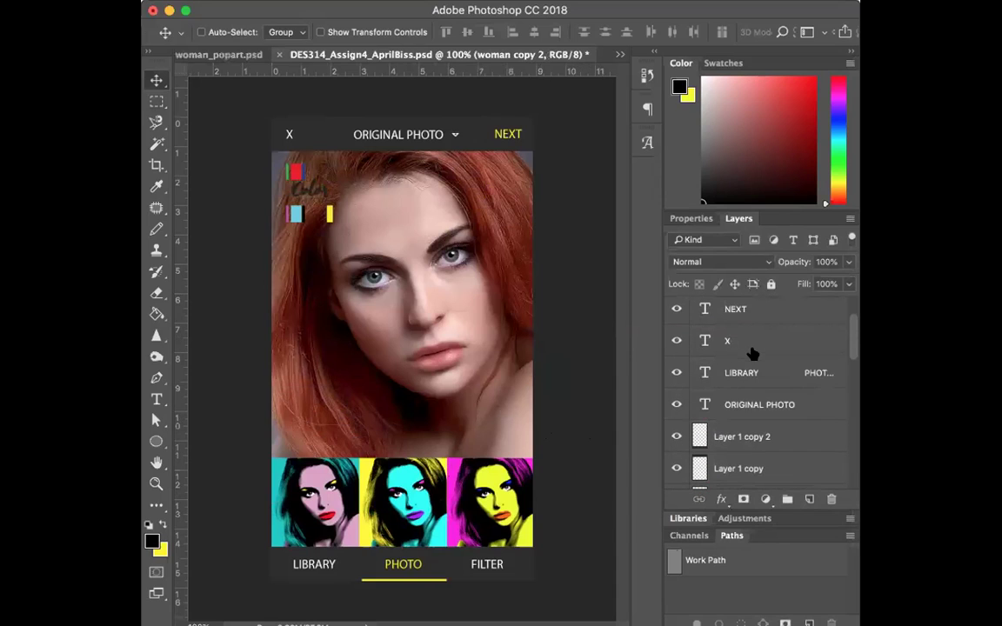
scroll(752, 352, "up", 1)
left_click_drag(789, 435, 809, 501)
left_click(676, 460)
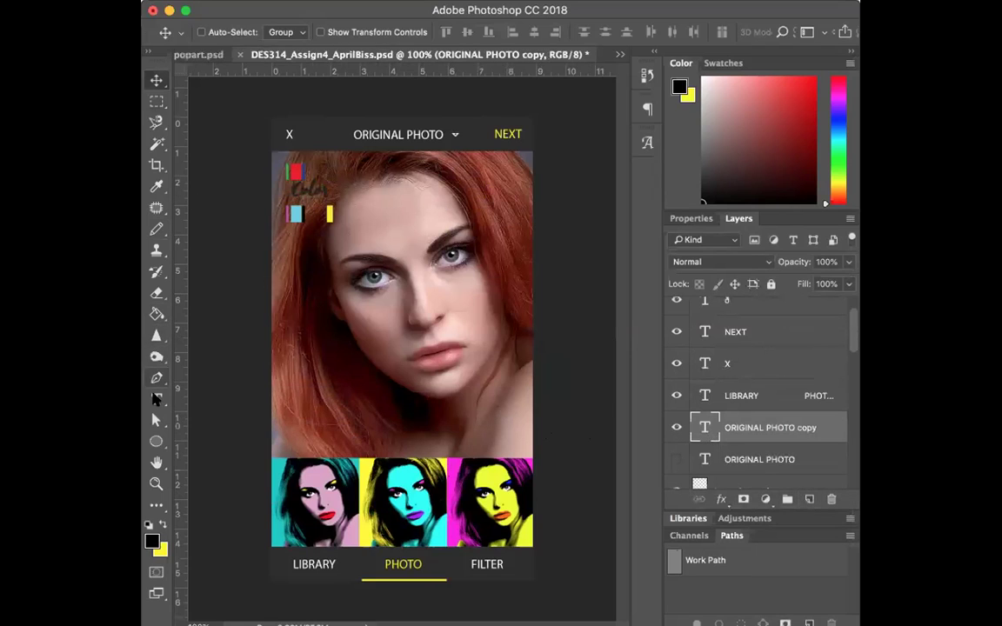
key("t")
left_click_drag(346, 132, 434, 137)
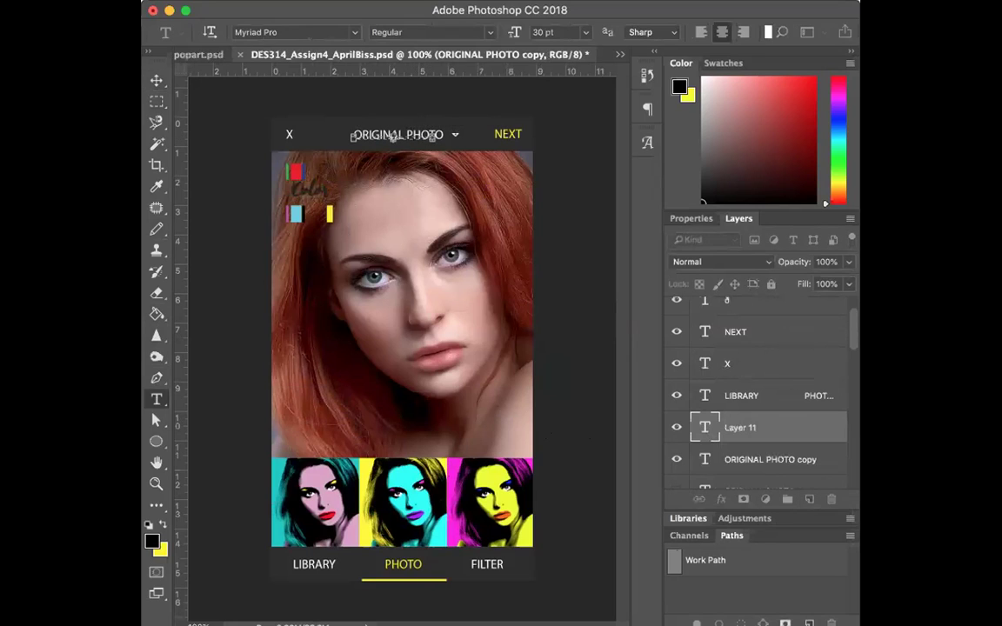
left_click(156, 80)
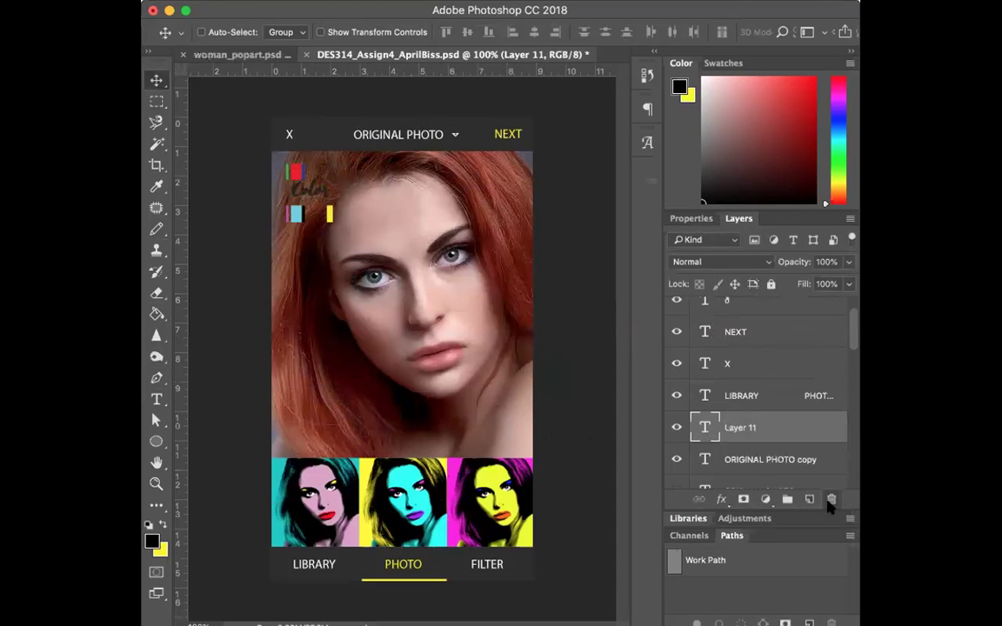
left_click(831, 499)
left_click(772, 216)
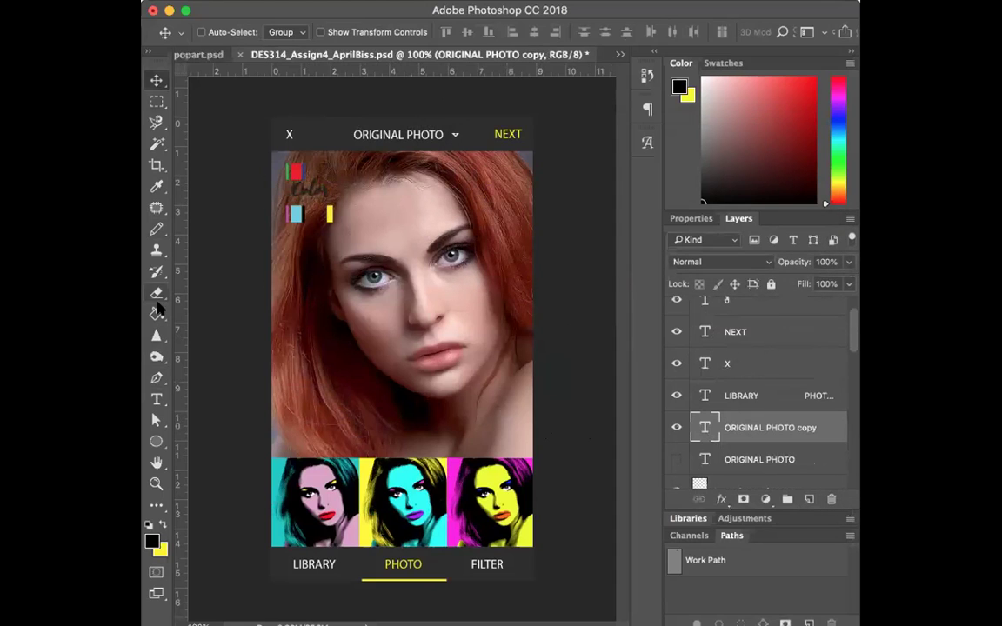
Replace the text of the duplicated header title with FILTER OPTIONS.
left_click(156, 399)
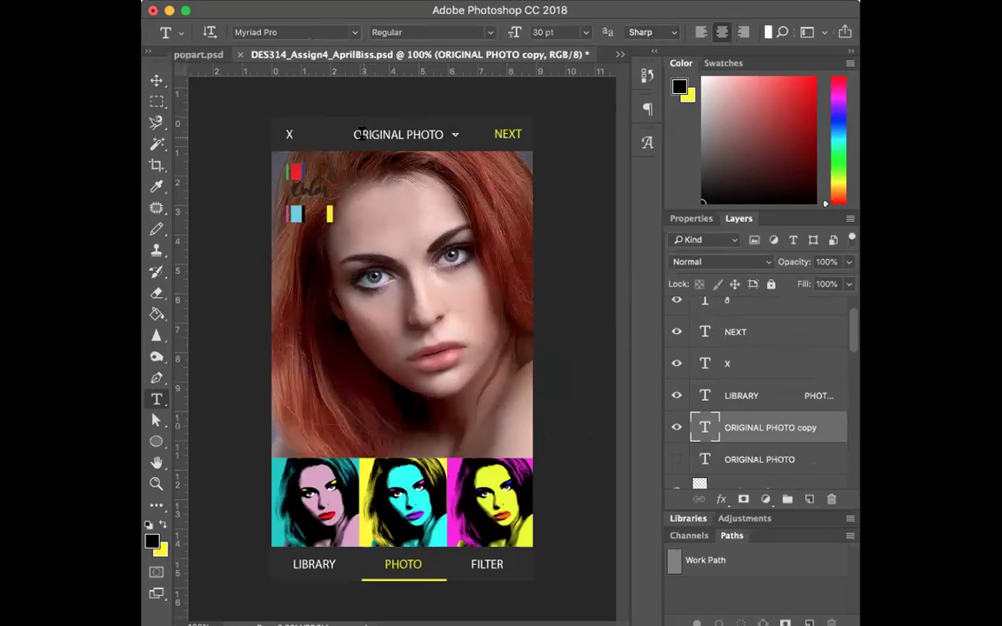
left_click_drag(354, 135, 442, 134)
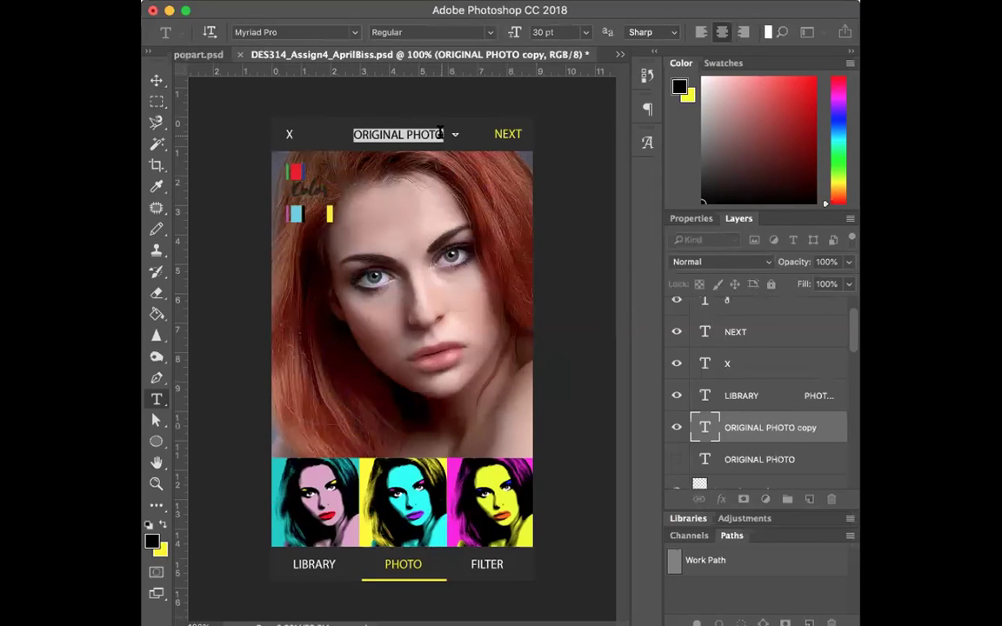
type("FILTE")
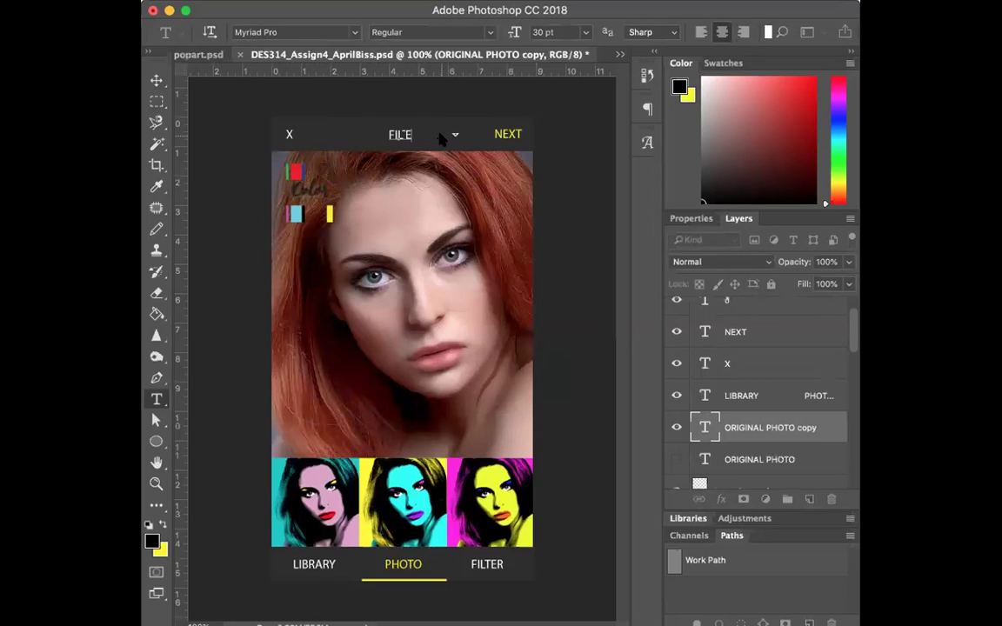
type("R OPTIONS")
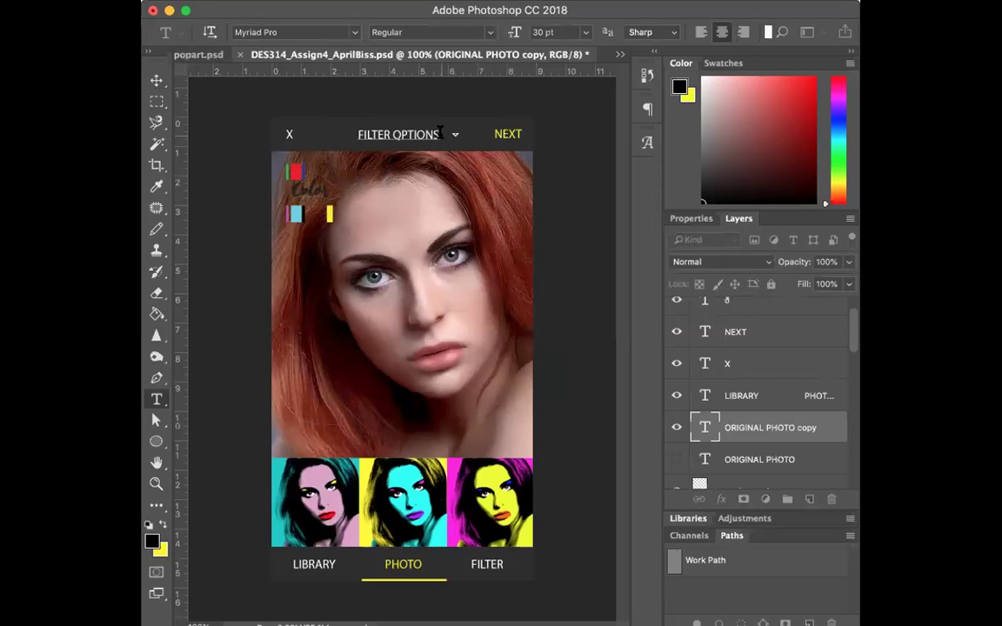
left_click(156, 79)
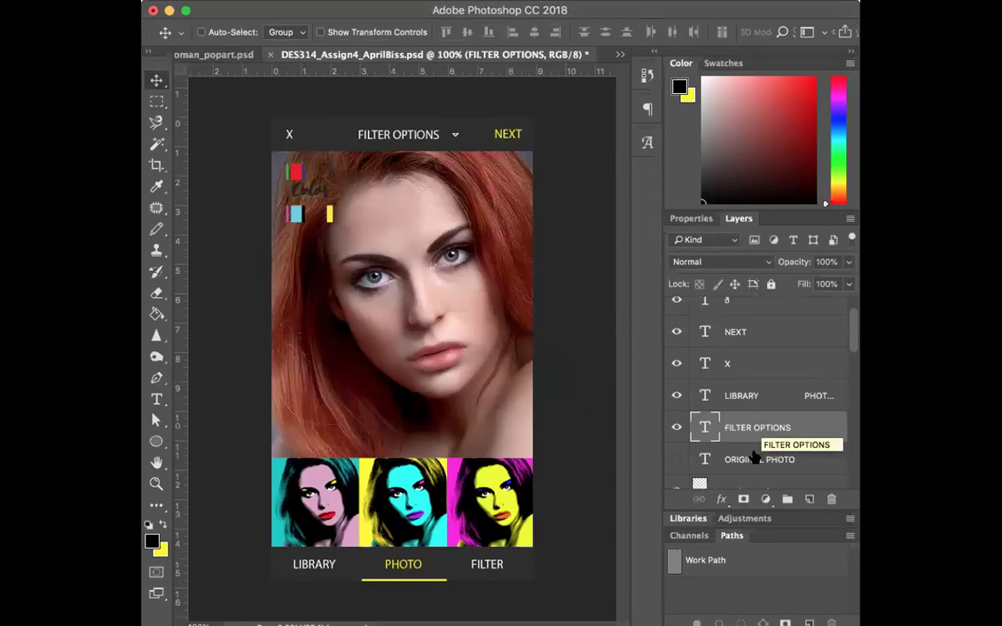
Duplicate the LIBRARY PHOTO FILTER footer text layer, hide the upper copy, and select the lower one.
left_click(676, 396)
left_click(676, 396)
left_click(709, 396)
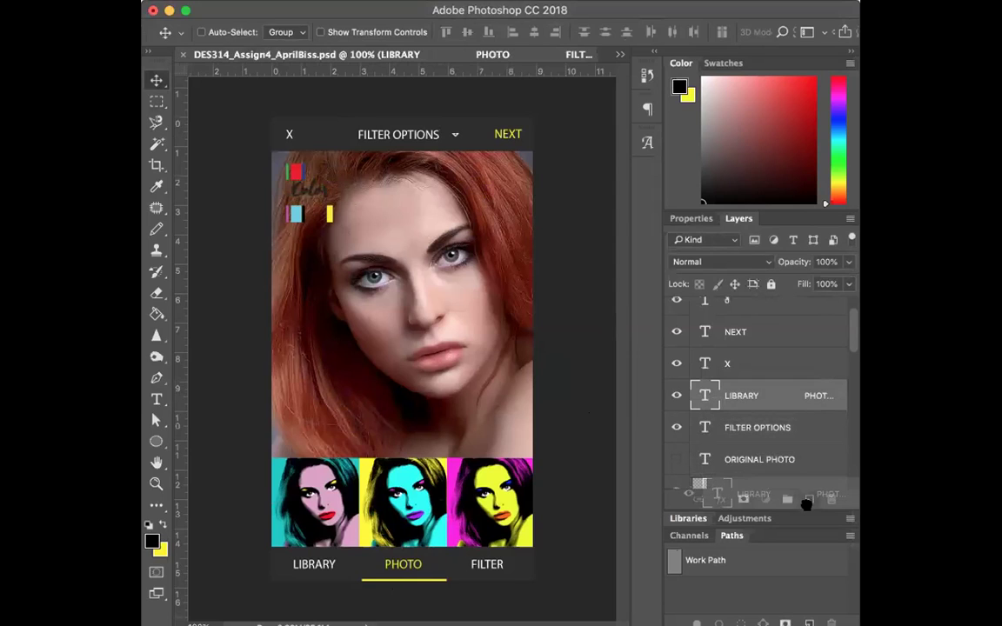
key("ctrl+j")
left_click(676, 395)
left_click(737, 428)
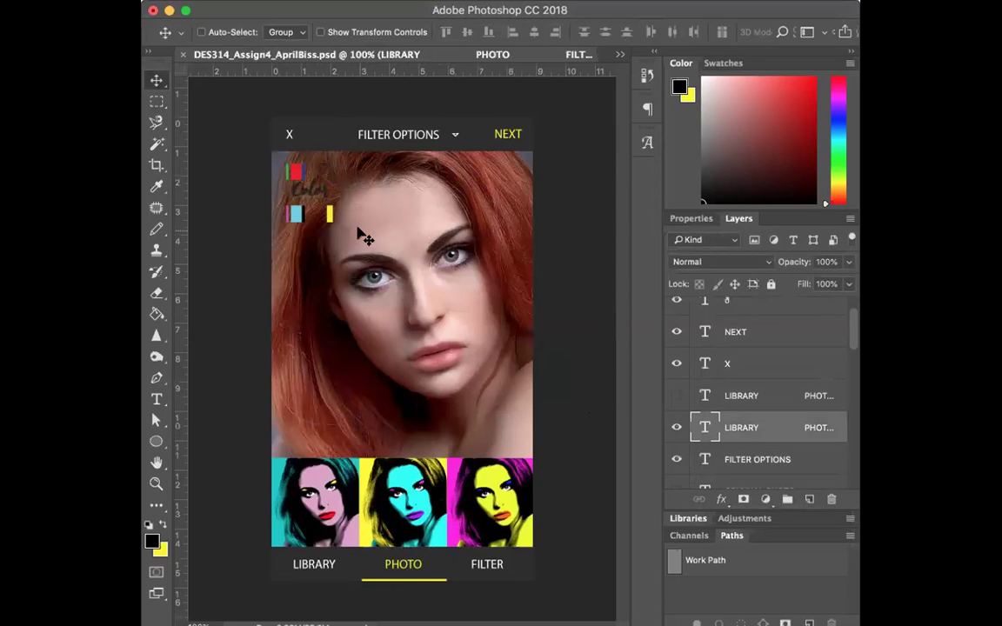
Color the word FILTER in the visible footer text yellow.
left_click(157, 400)
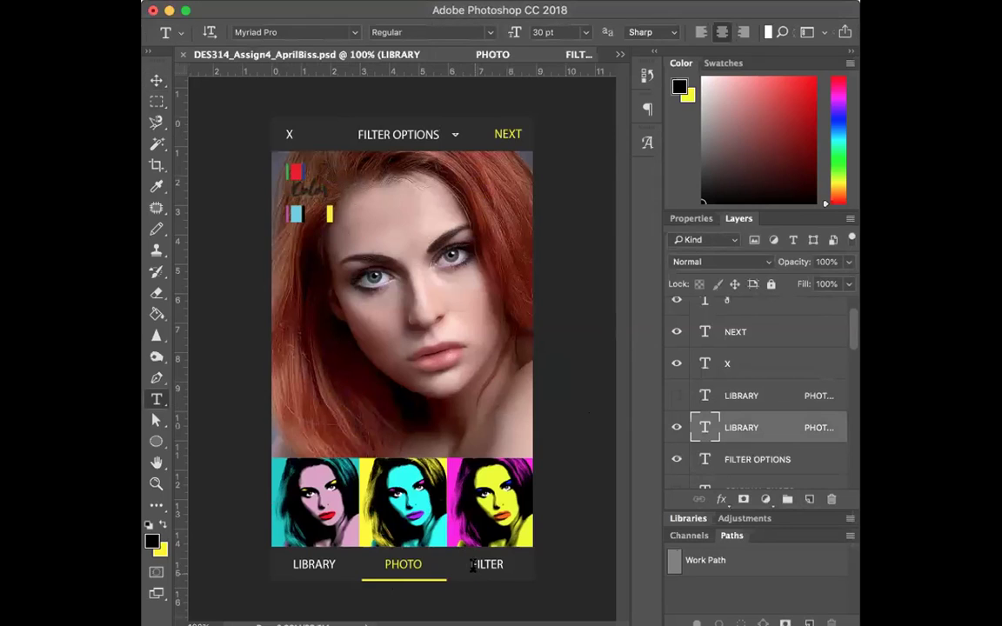
double_click(470, 564)
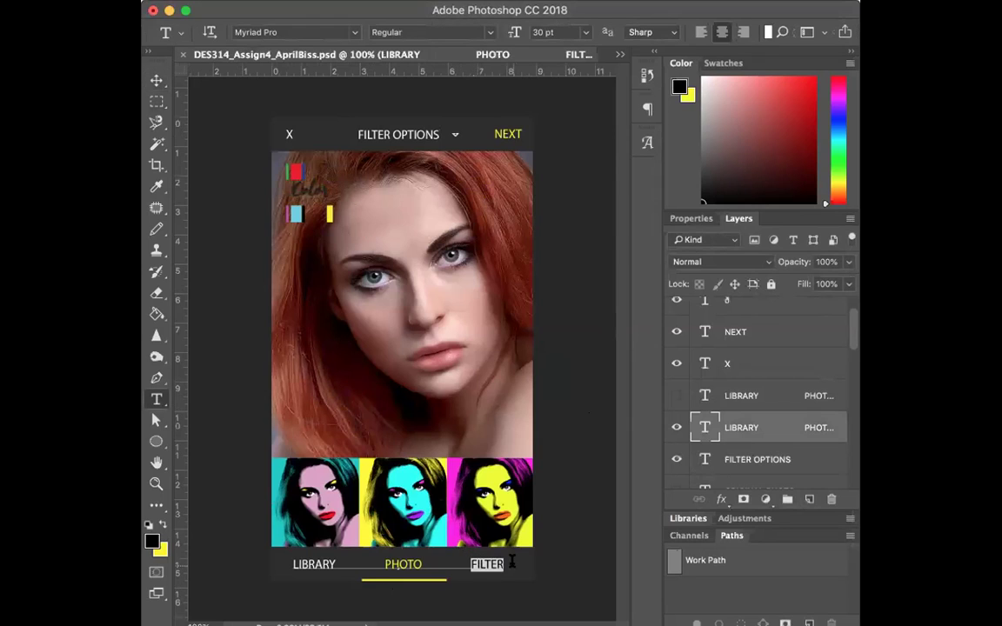
left_click(162, 523)
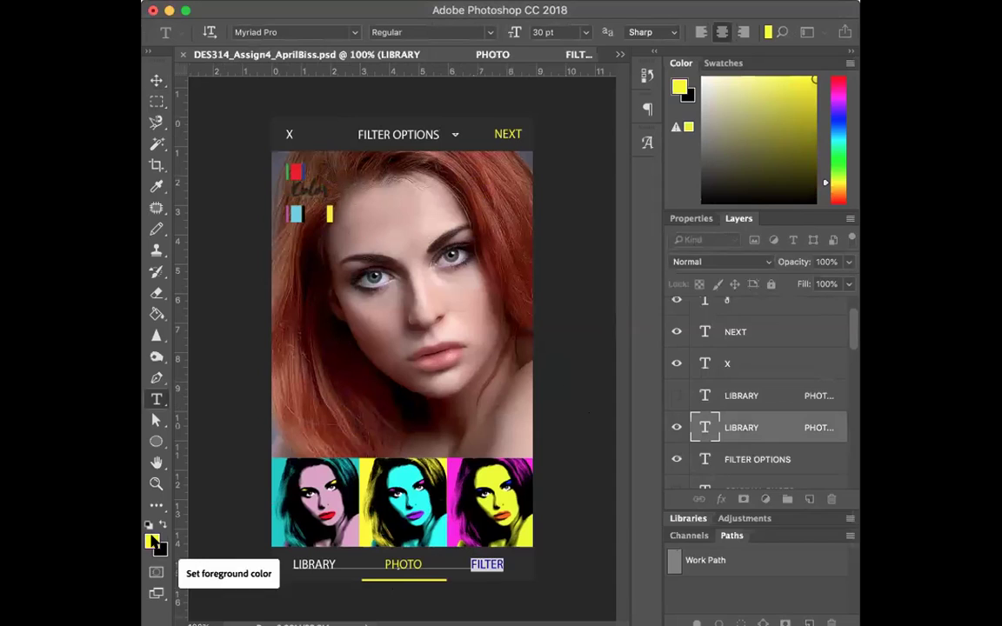
left_click(151, 540)
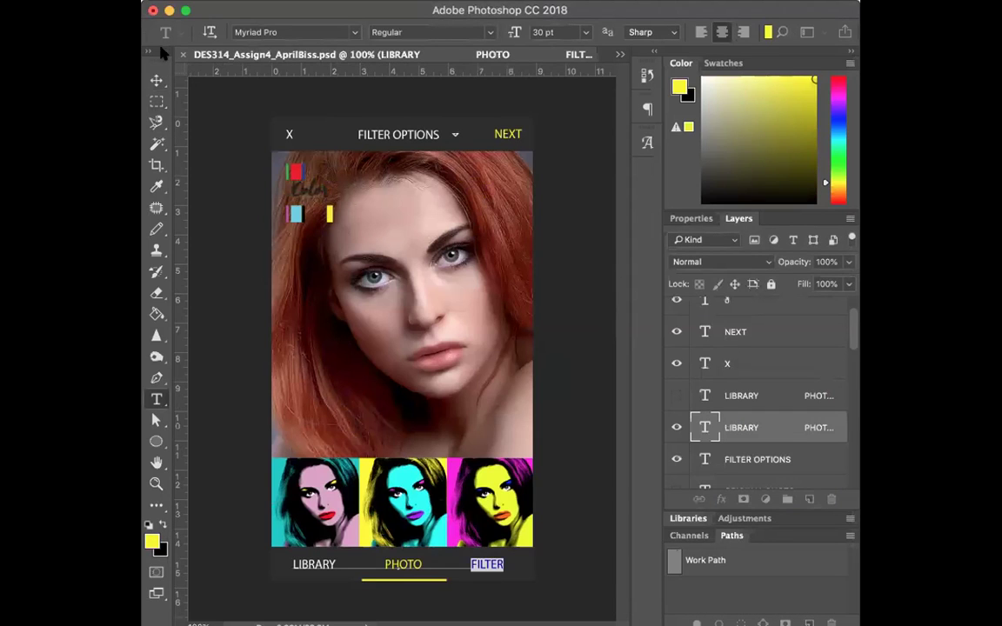
Color the word PHOTO in the visible footer text white.
left_click_drag(384, 565, 424, 564)
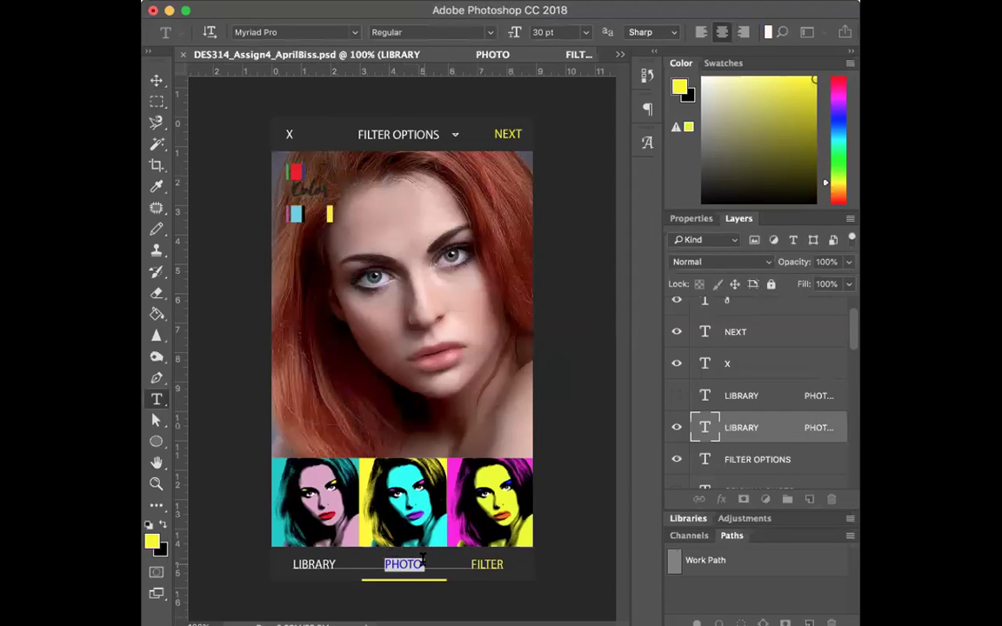
left_click(151, 540)
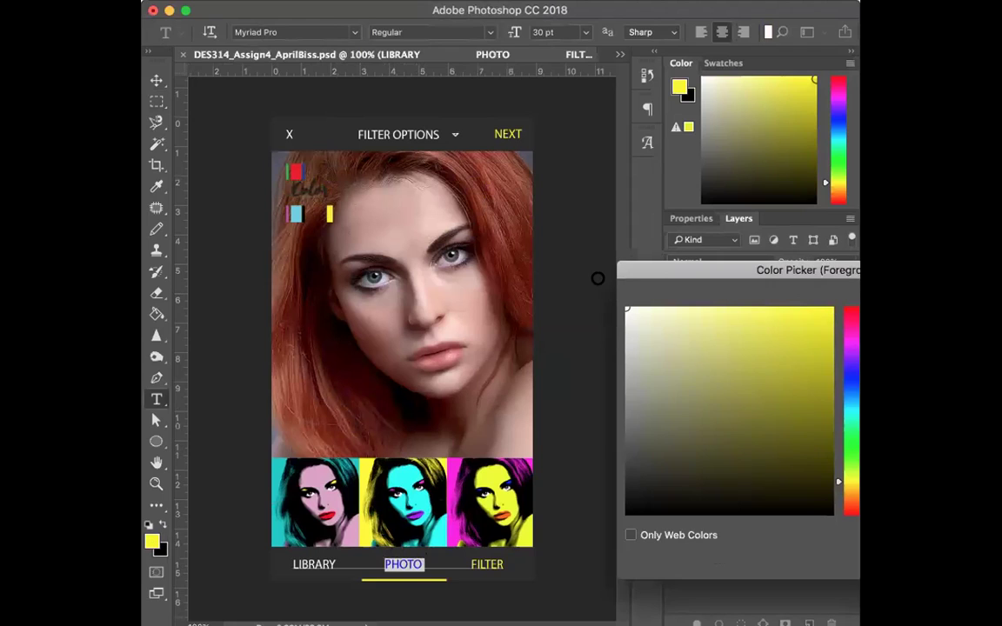
key("Return")
left_click(158, 101)
left_click(156, 79)
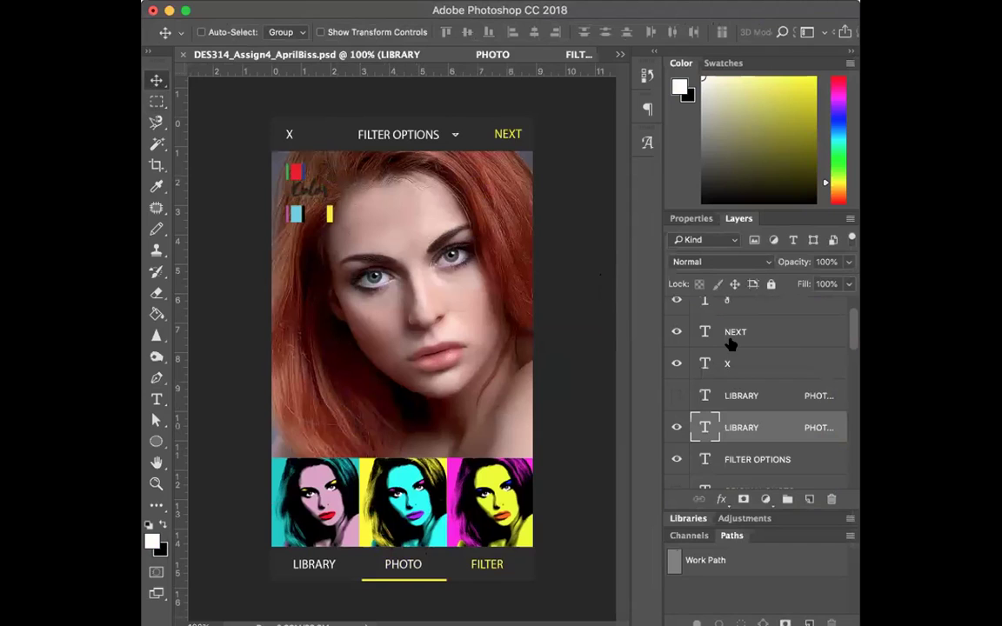
Duplicate the yellow footer underline layer, hide the original, and move the copy beneath the FILTER tab.
scroll(777, 376, "up", 1)
scroll(777, 376, "down", 4)
scroll(777, 375, "up", 4)
left_click(753, 315)
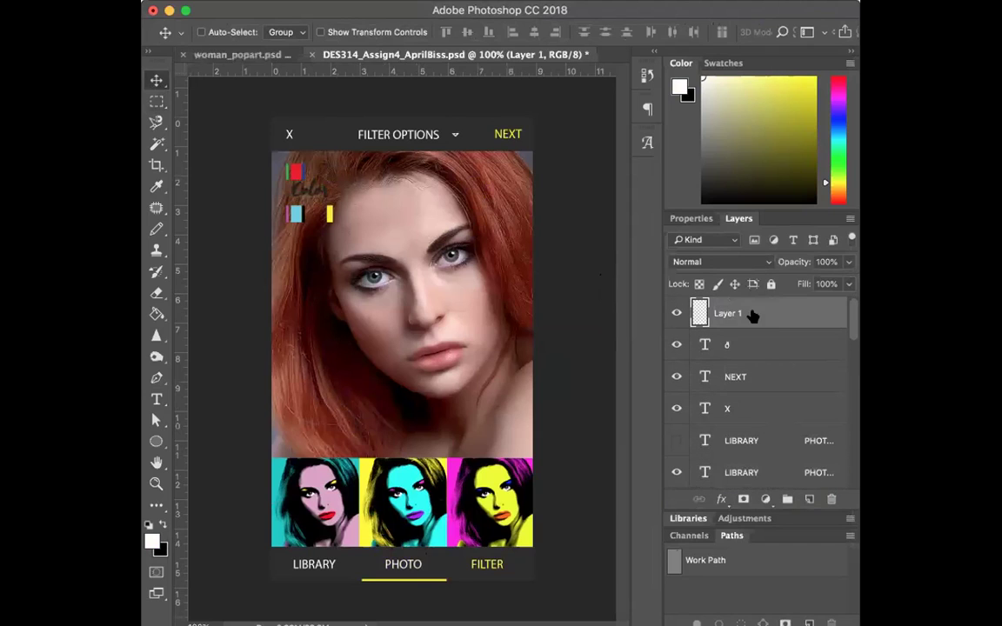
left_click_drag(774, 327, 810, 500)
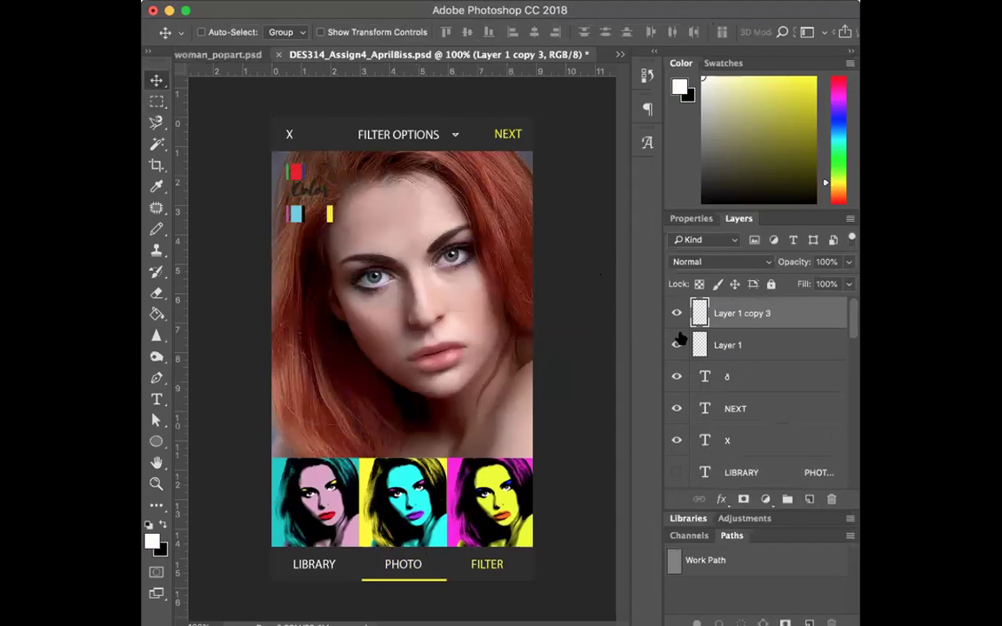
left_click(676, 345)
left_click_drag(389, 579, 476, 580)
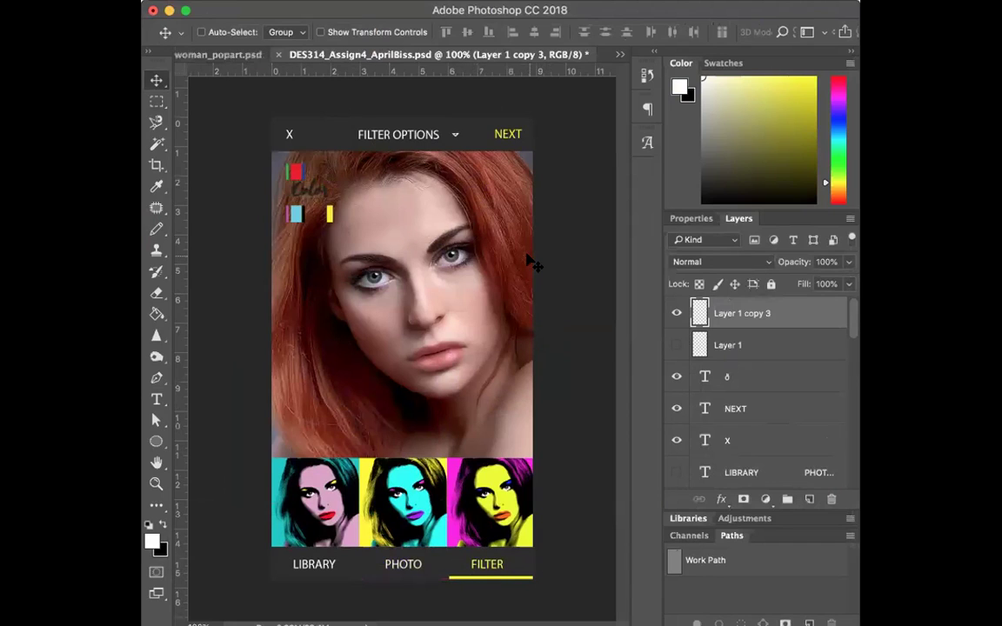
Move the logo to the lower-right corner of the photo, just above the magenta pop-art thumbnail.
scroll(802, 407, "down", 8)
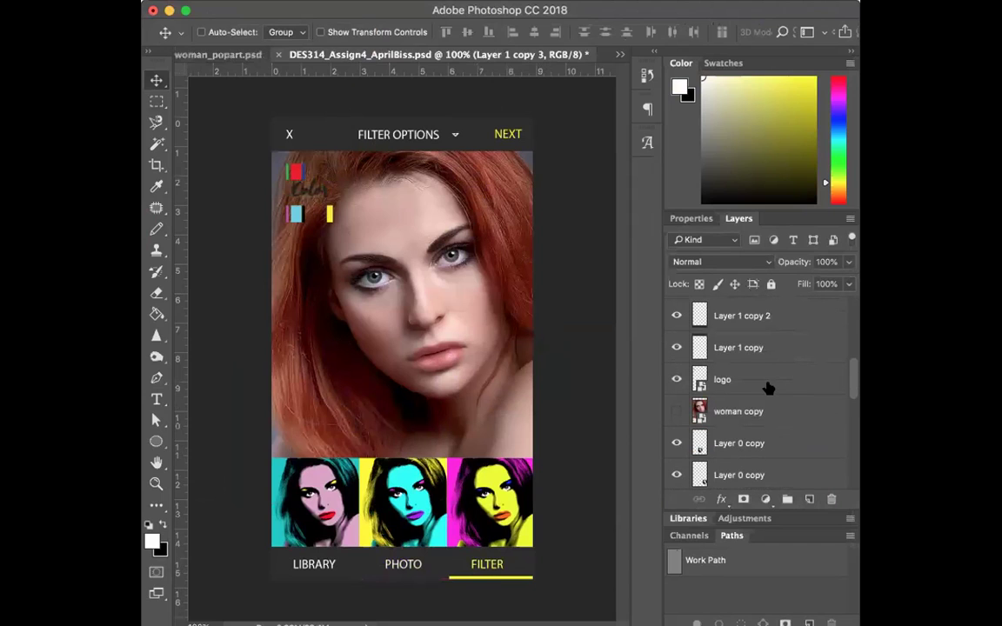
left_click(767, 382)
left_click_drag(291, 196, 509, 448)
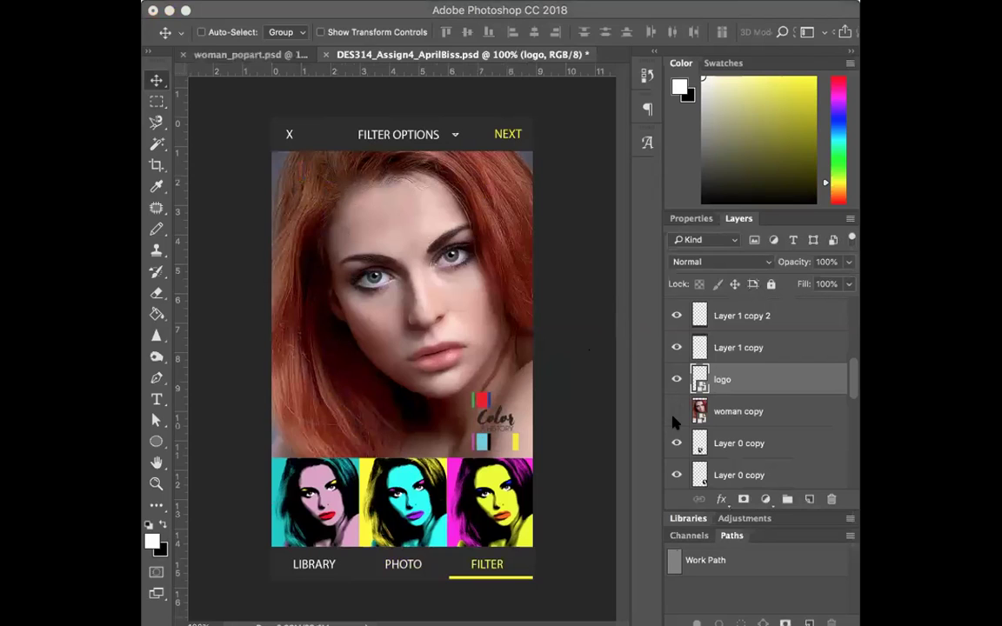
Examine which thumbnail artwork the two Layer 0 copy layers and Layer 10 hold by toggling their visibility.
scroll(754, 393, "down", 3)
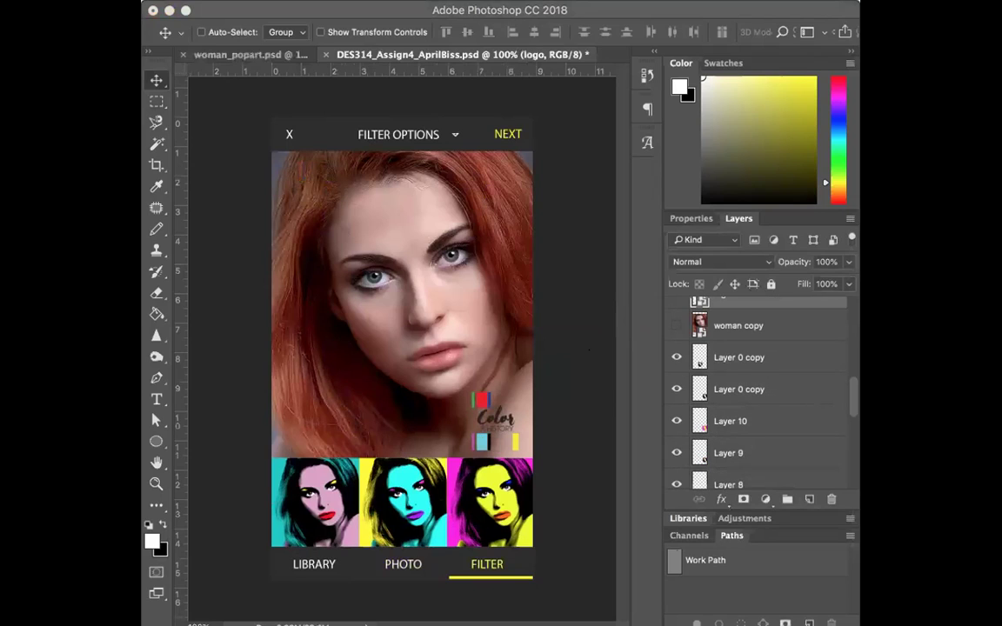
left_click(750, 357)
scroll(760, 414, "down", 1)
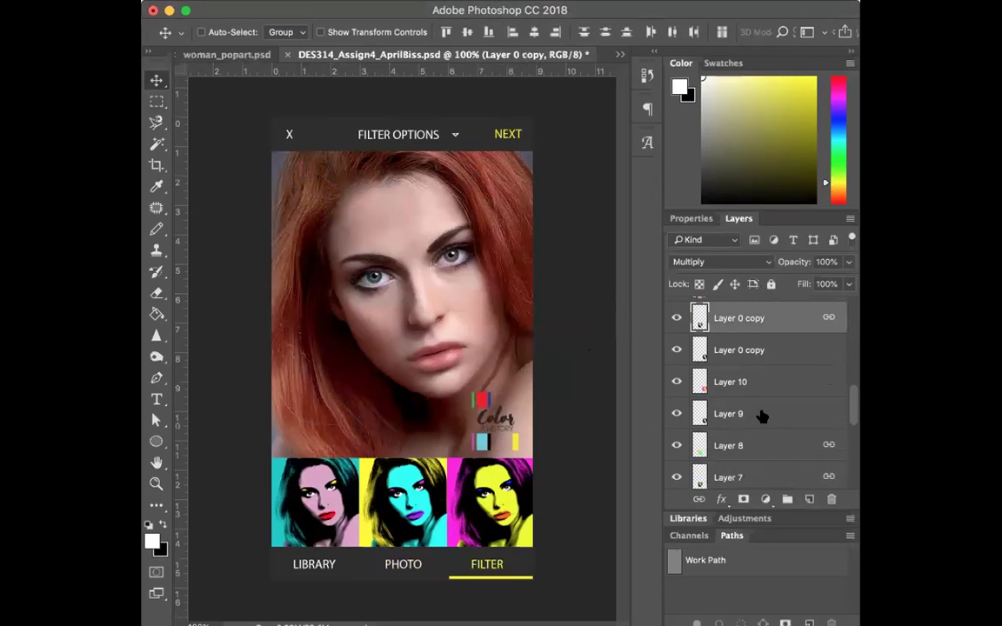
left_click(676, 317)
left_click(677, 317)
left_click(676, 351)
left_click(676, 351)
left_click(675, 381)
left_click(675, 381)
scroll(760, 396, "down", 3)
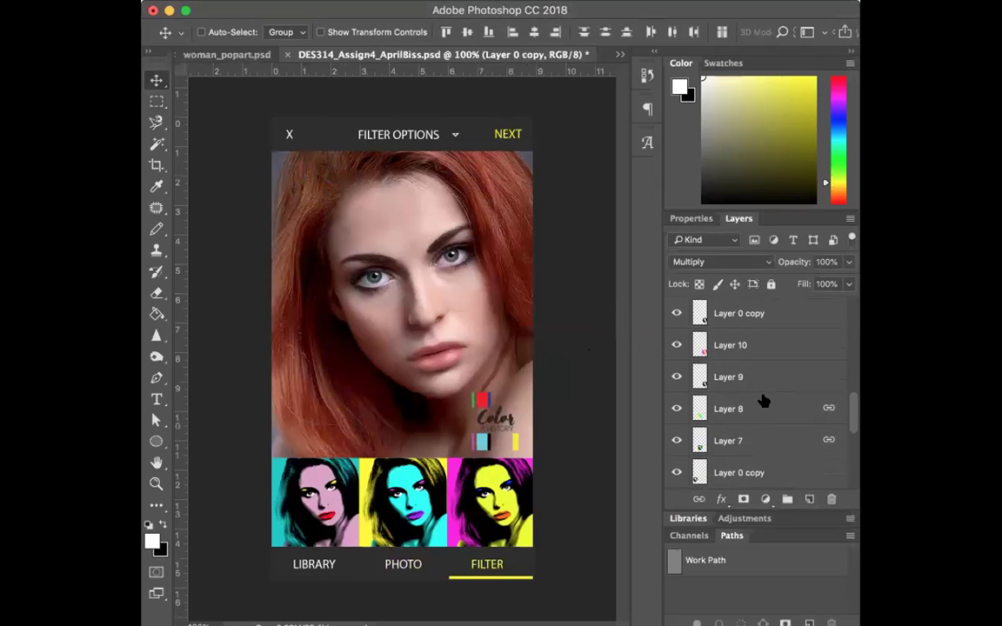
scroll(763, 400, "up", 4)
scroll(764, 408, "down", 4)
scroll(763, 415, "down", 2)
left_click(763, 452, "shift")
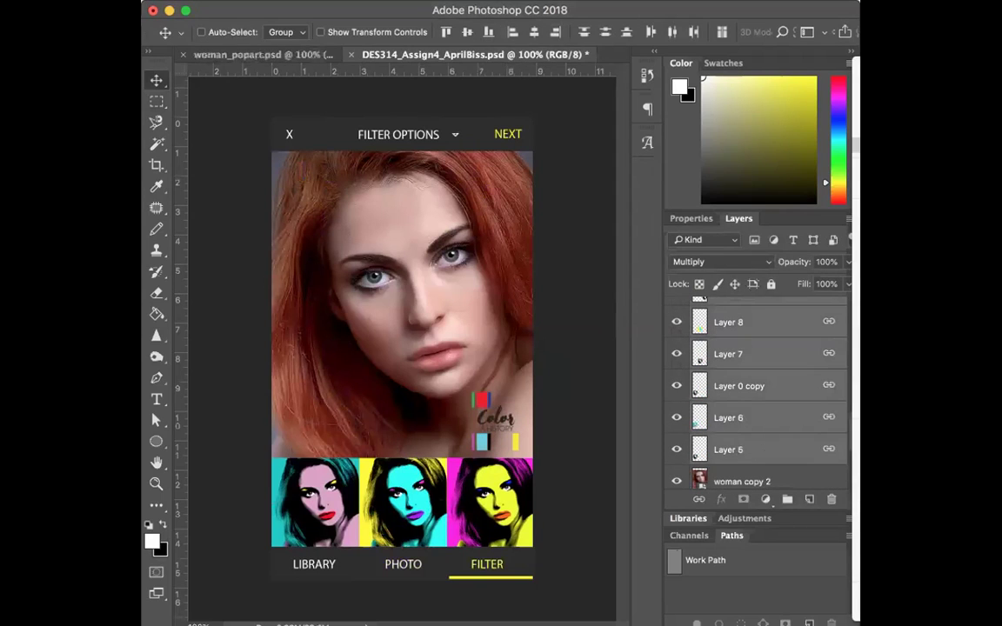
key("super+slash")
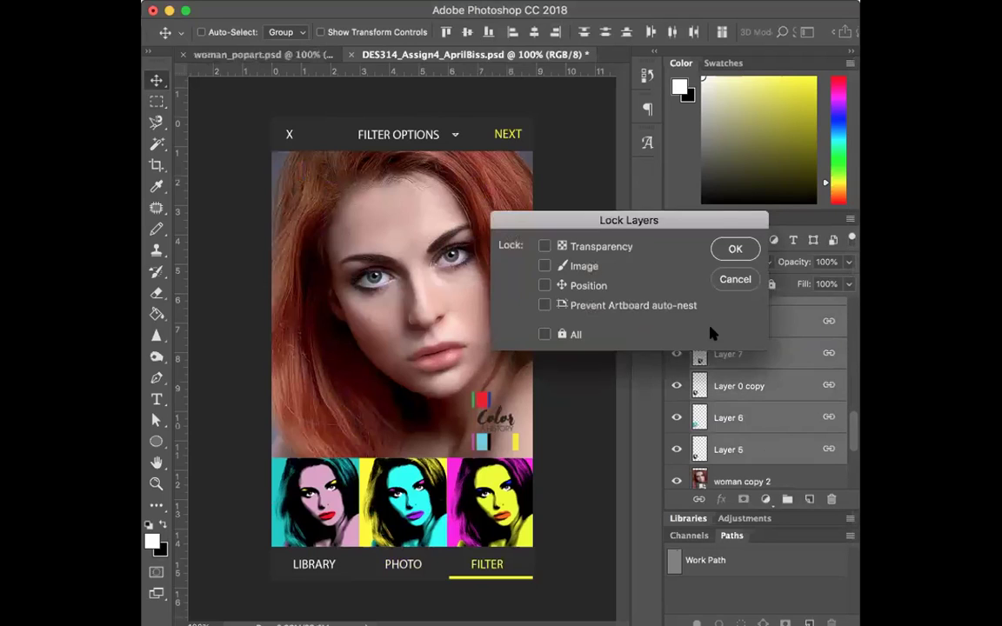
left_click(735, 280)
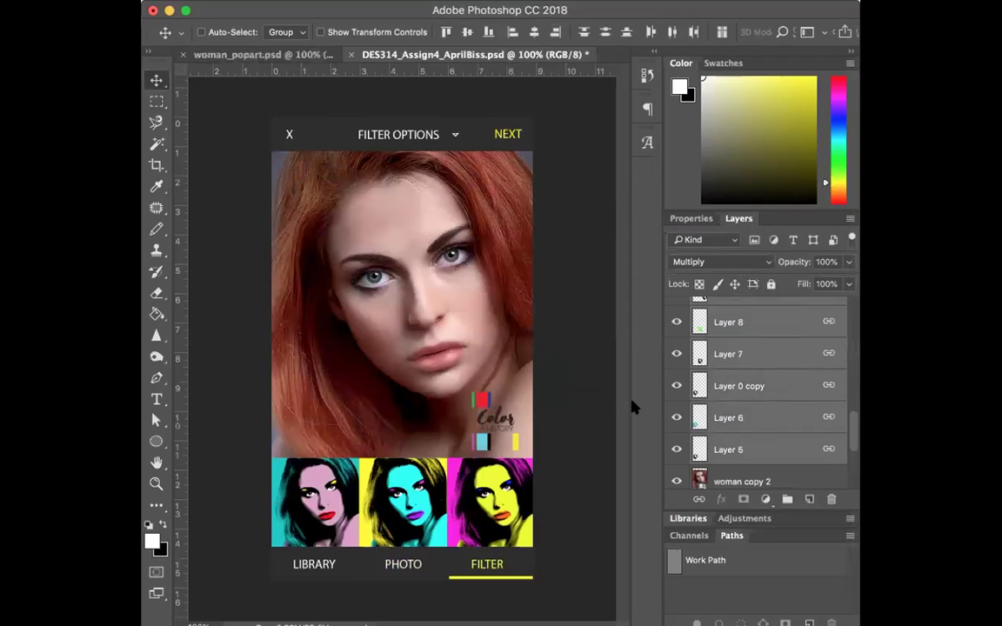
scroll(694, 379, "down", 3)
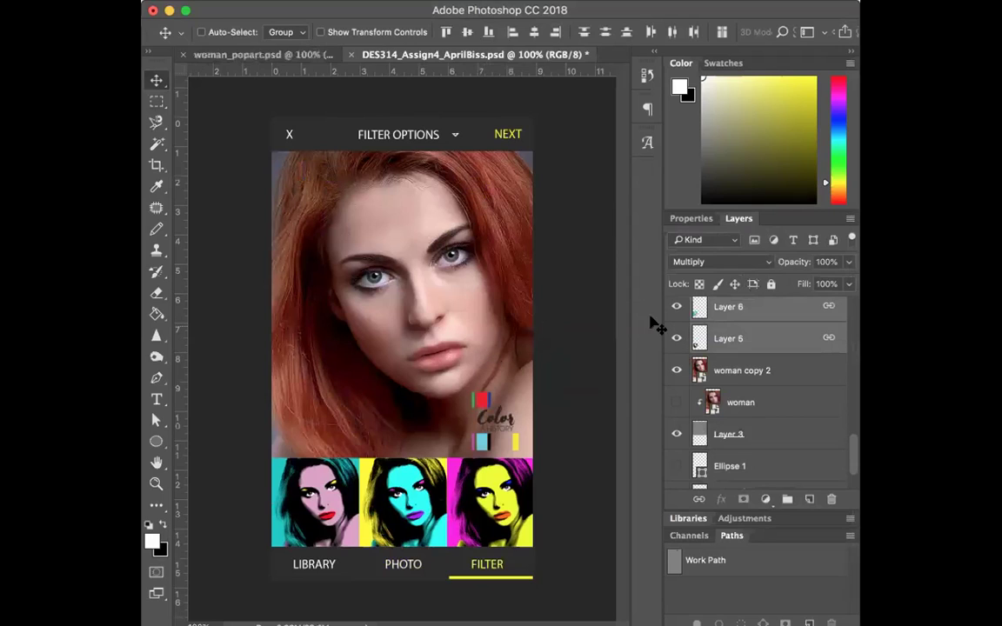
Switch the footer highlight back to PHOTO by showing its underline and text layers and hiding the FILTER versions.
scroll(749, 320, "up", 10)
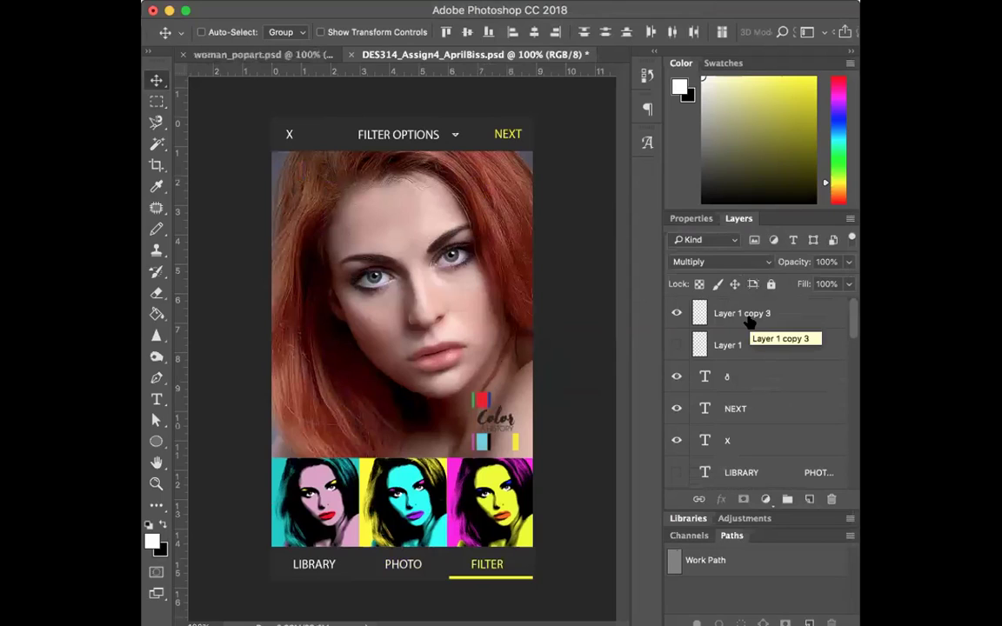
left_click(749, 322)
left_click(677, 345)
left_click(677, 313)
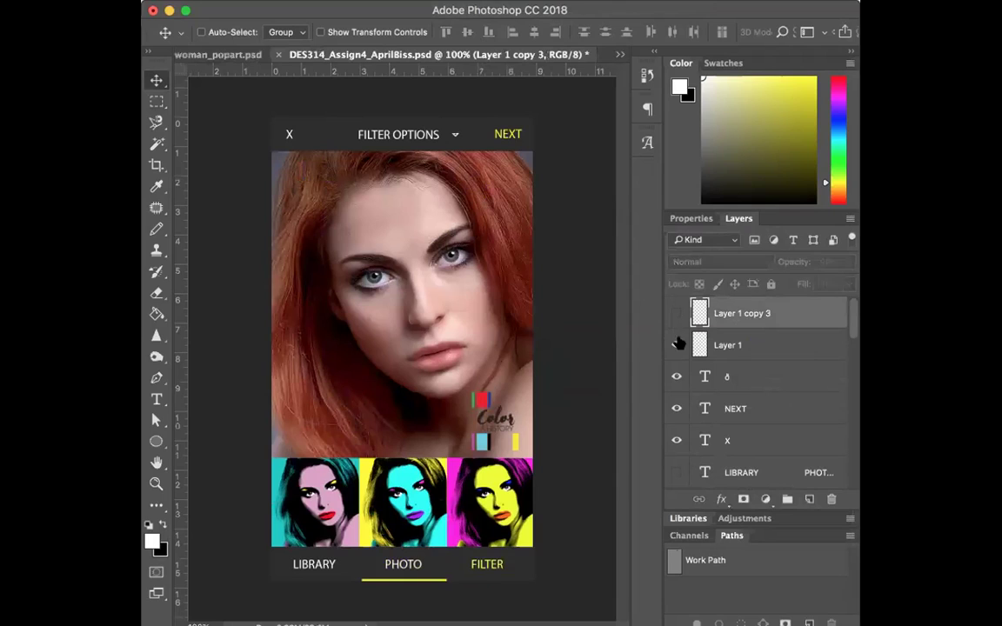
scroll(699, 330, "down", 3)
left_click(677, 394)
left_click(676, 426)
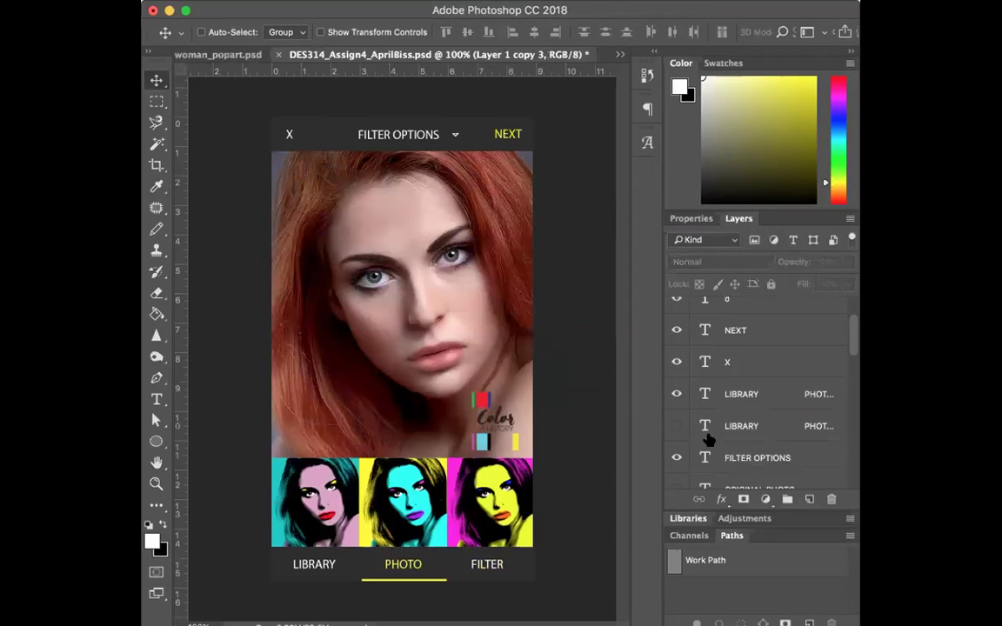
Hide the FILTER OPTIONS header title and show the ORIGINAL PHOTO title instead.
scroll(718, 439, "down", 2)
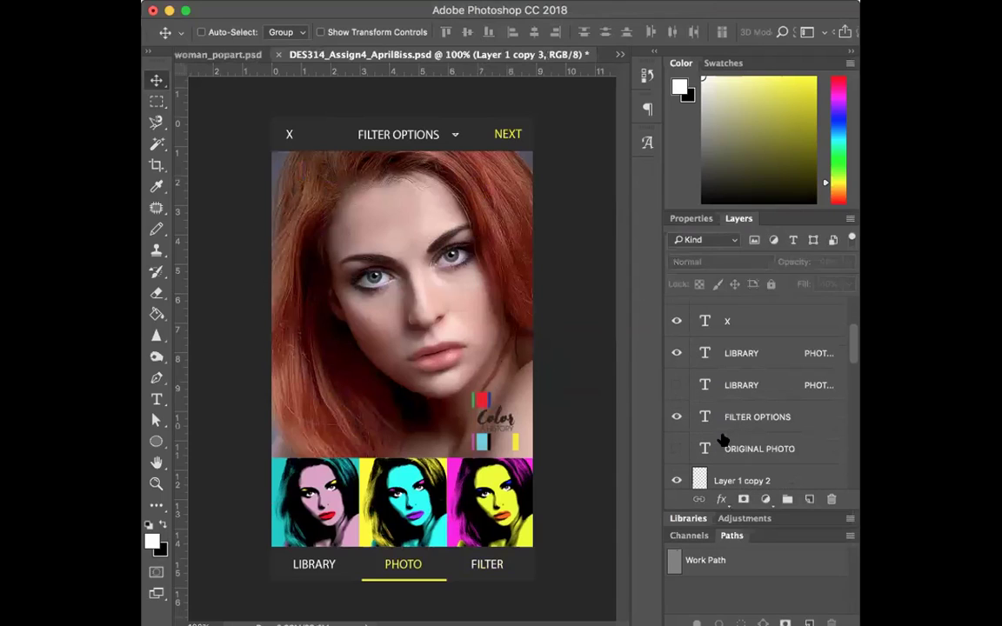
left_click(675, 418)
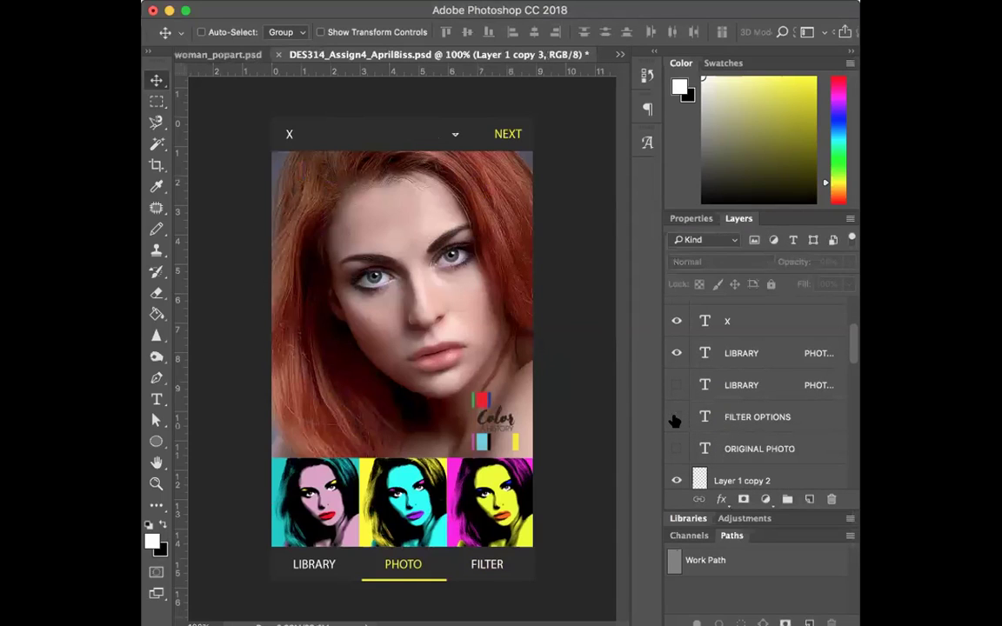
left_click(677, 448)
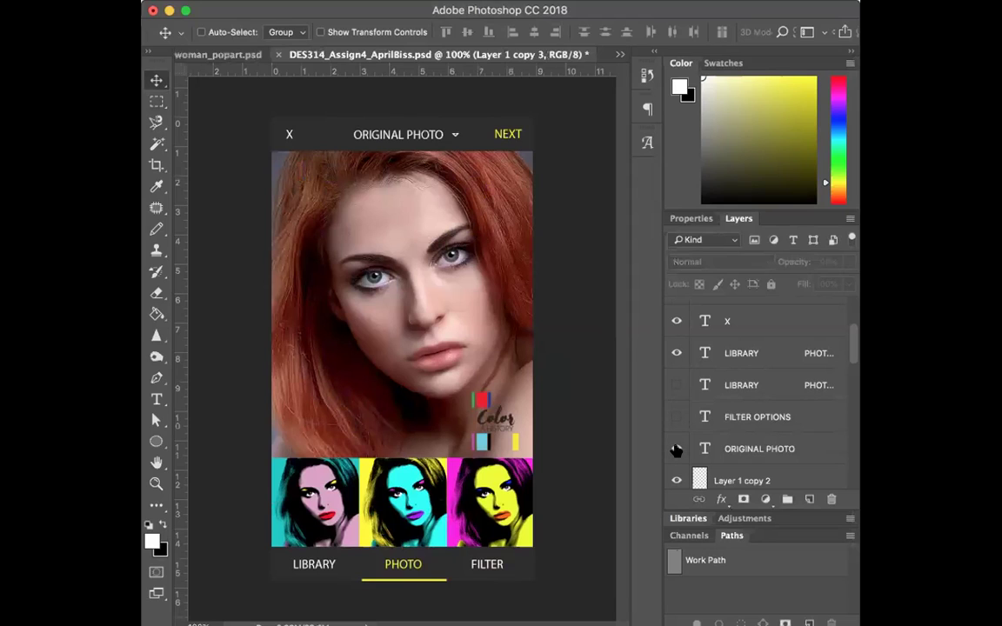
Hide all the pop-art thumbnail layers, from the upper Layer 0 copy down to Layer 5.
scroll(687, 439, "down", 4)
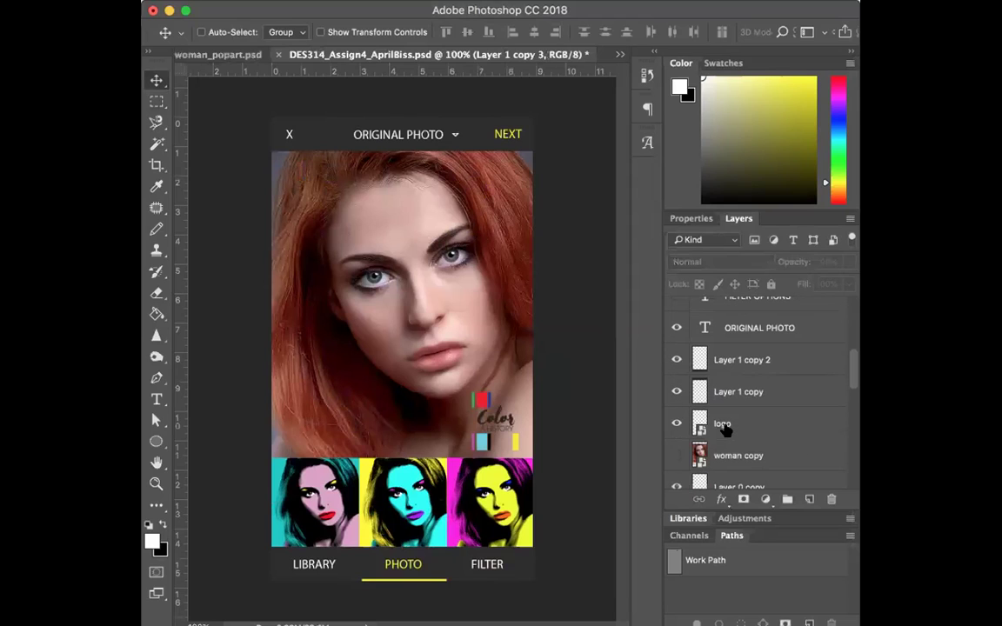
scroll(687, 454, "down", 5)
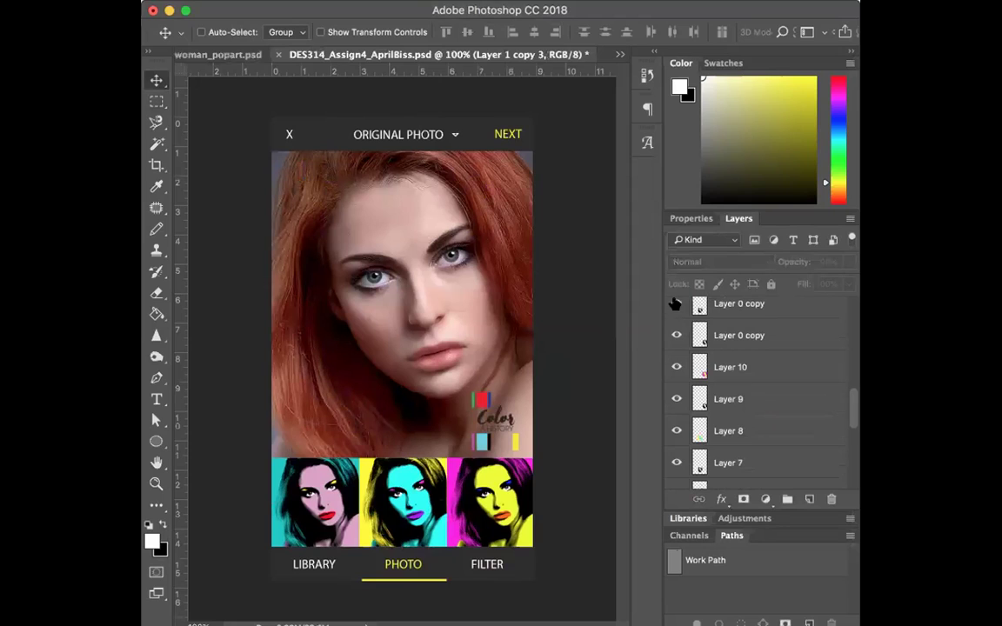
left_click(677, 469)
scroll(675, 474, "down", 2)
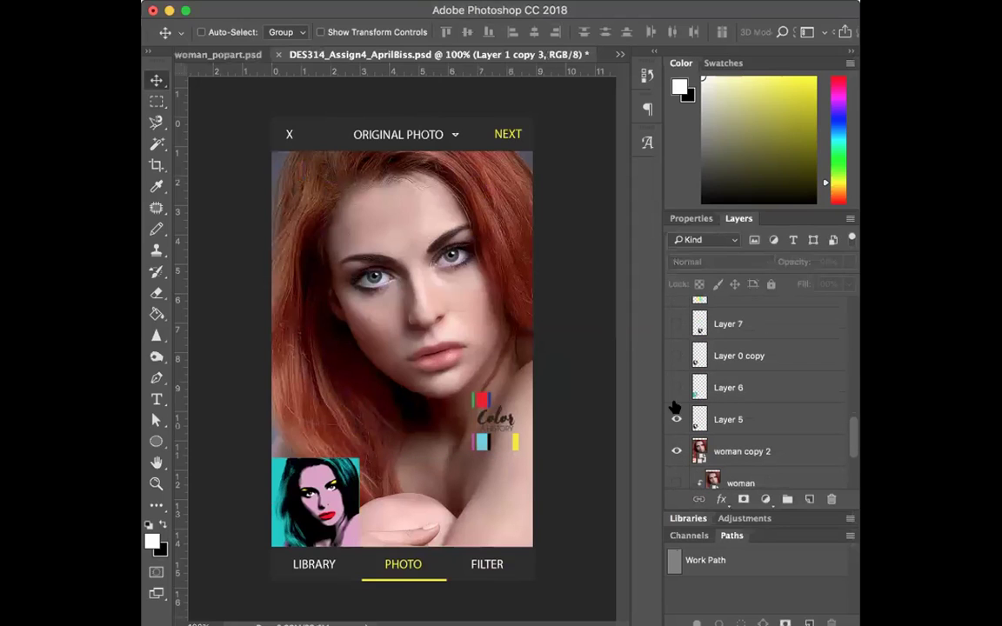
left_click(677, 426)
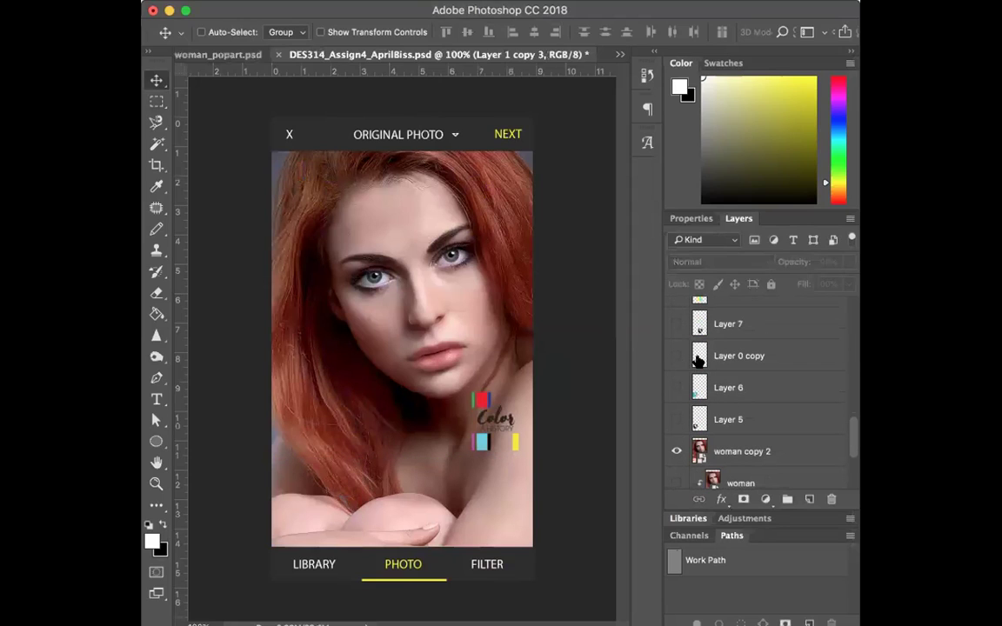
Hide the woman copy 2 layer and show the clipped woman, Ellipse 1 and Layer 4 layers.
scroll(698, 360, "down", 3)
left_click(675, 337)
left_click(676, 374)
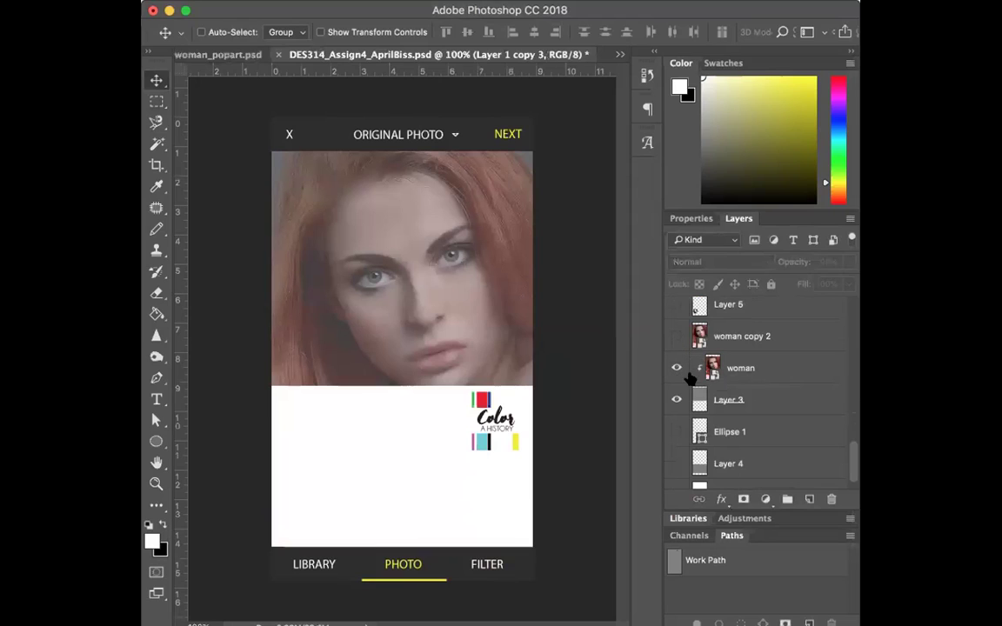
left_click(676, 434)
scroll(687, 402, "down", 1)
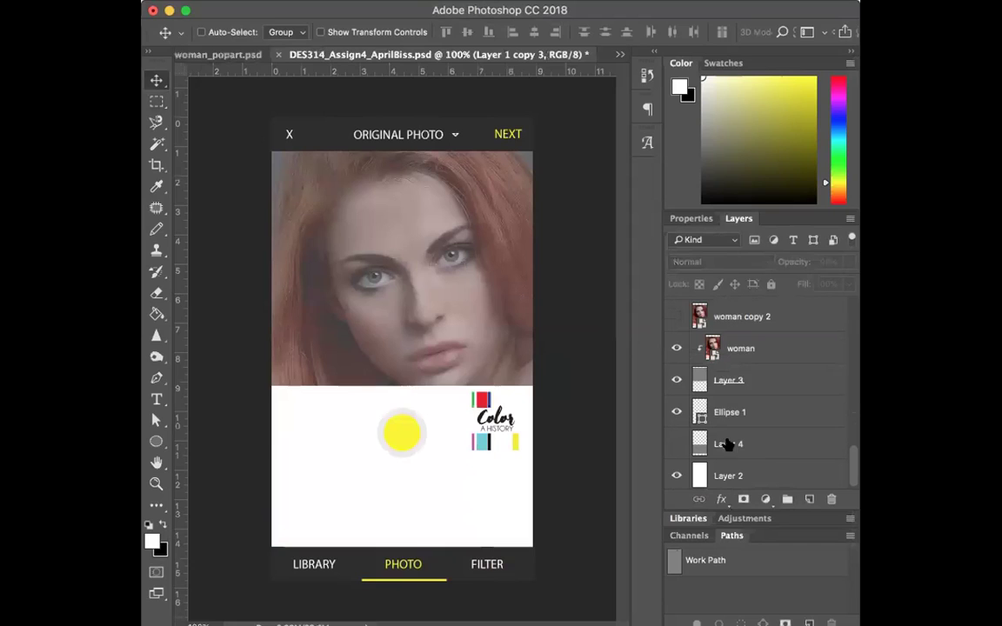
left_click(674, 444)
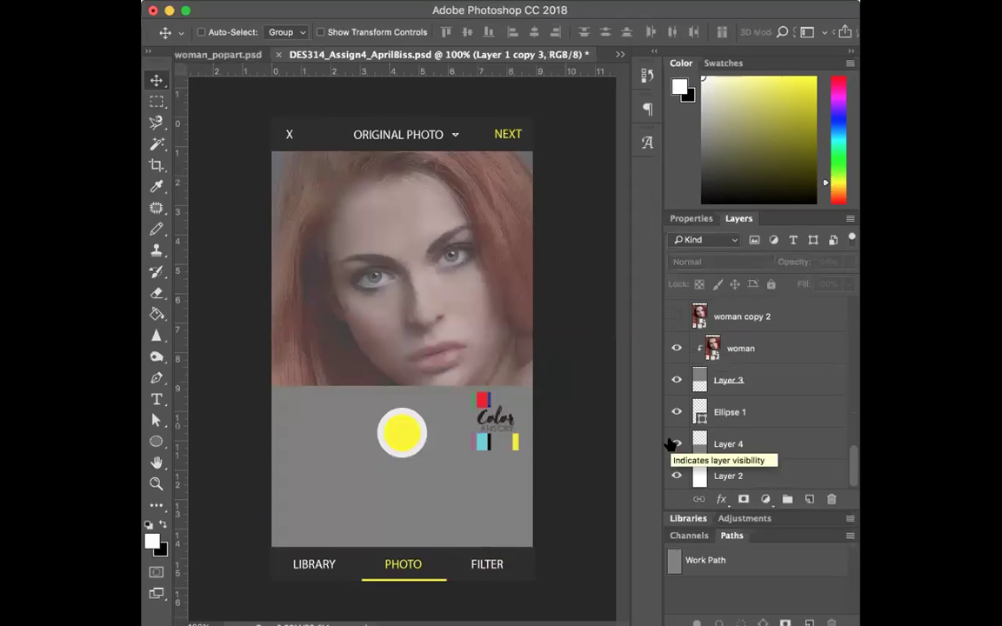
Move the logo to the lower-right corner of the gray capture area and save the document.
scroll(791, 422, "up", 2)
scroll(791, 421, "up", 10)
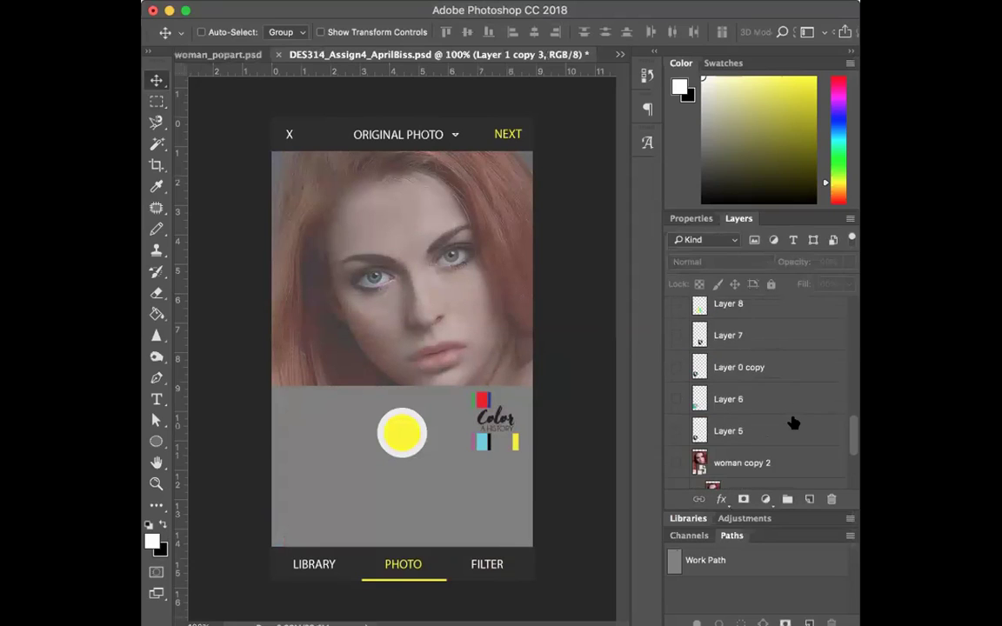
left_click(777, 407)
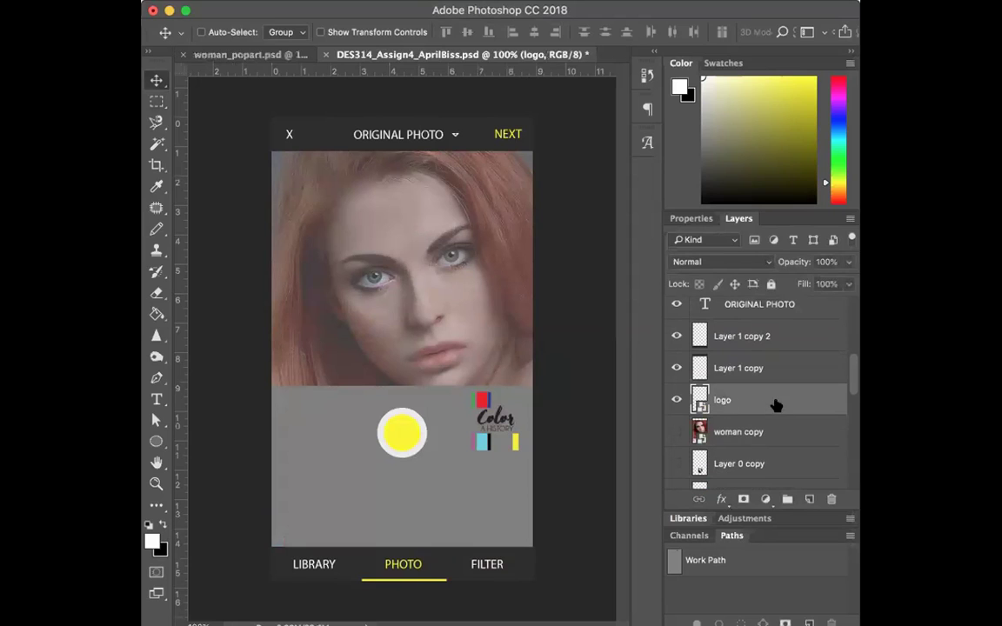
left_click_drag(458, 384, 367, 481)
left_click_drag(403, 519, 484, 510)
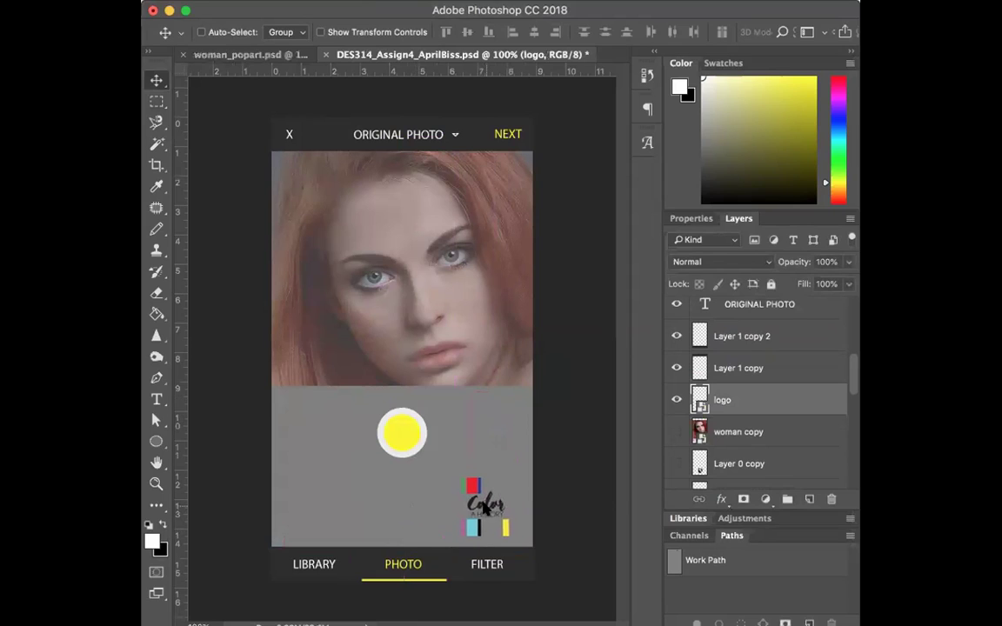
key("super+s")
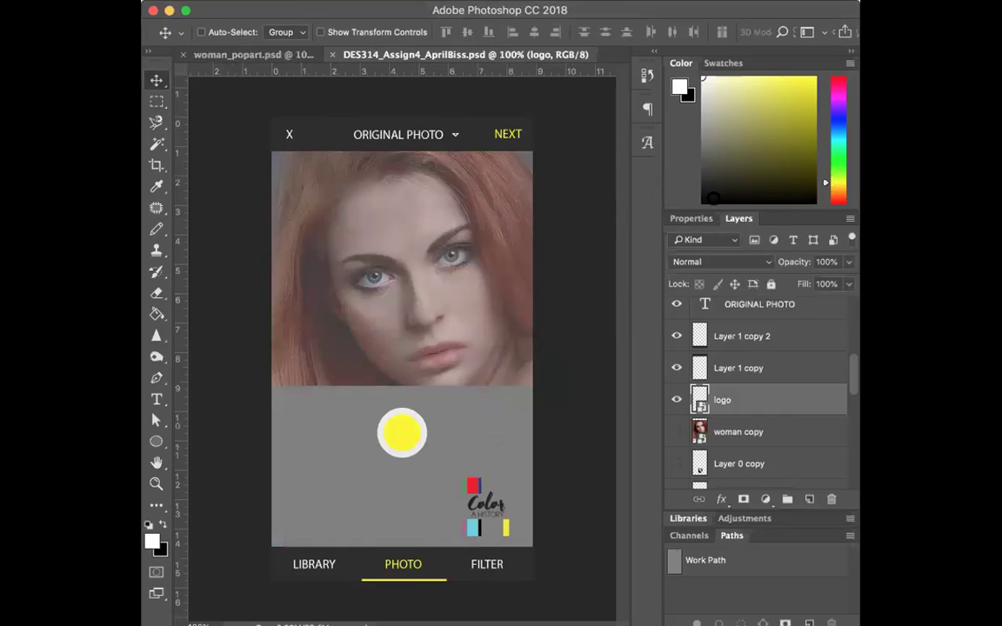
Undock and enlarge the Layers panel, and create a layer group named 1 directly above the logo layer.
left_click_drag(738, 218, 464, 102)
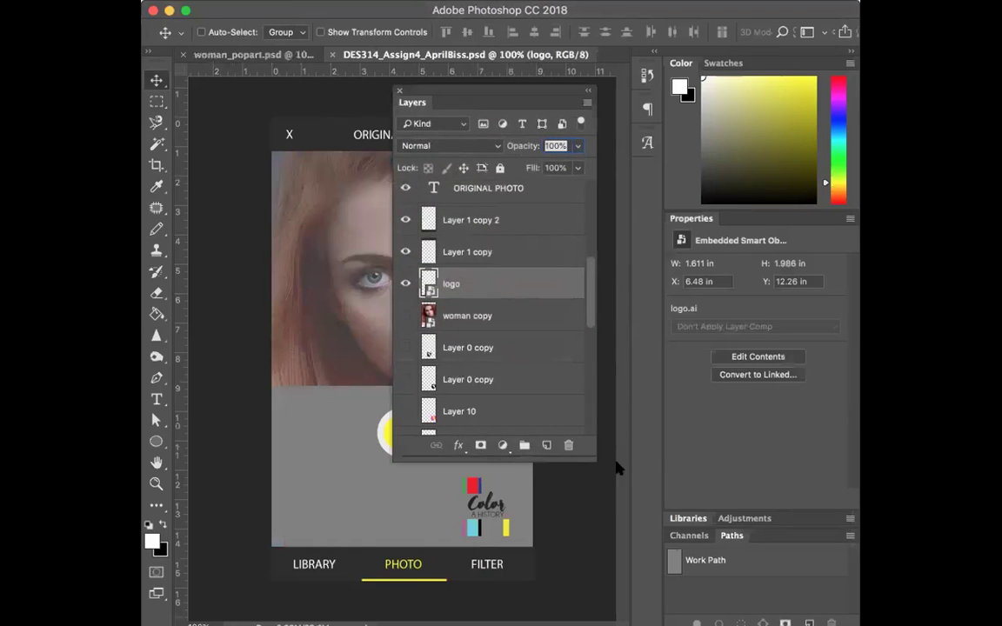
left_click_drag(595, 459, 589, 576)
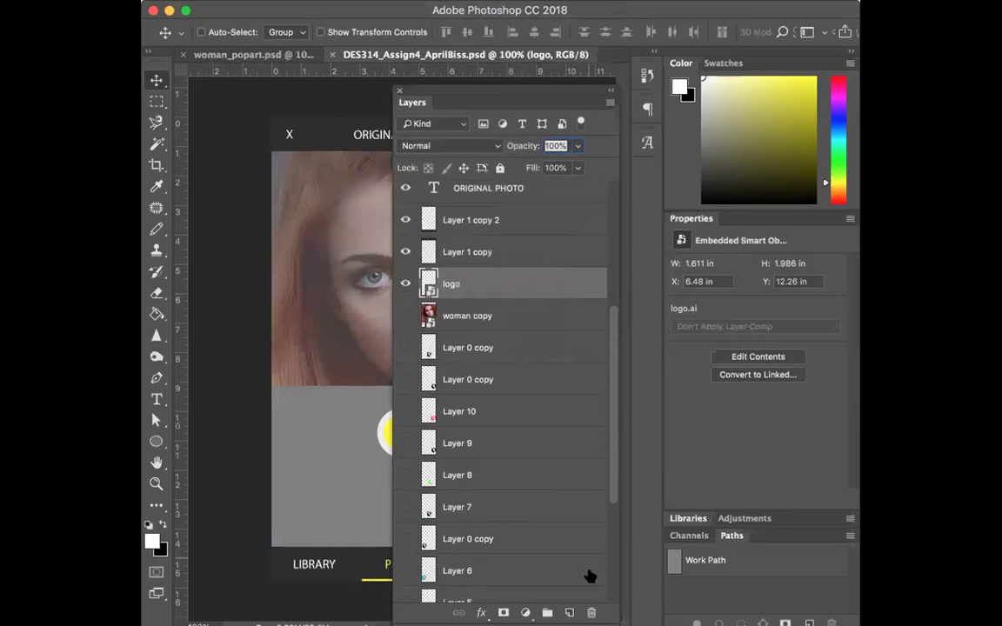
key("super+g")
double_click(464, 278)
type("t")
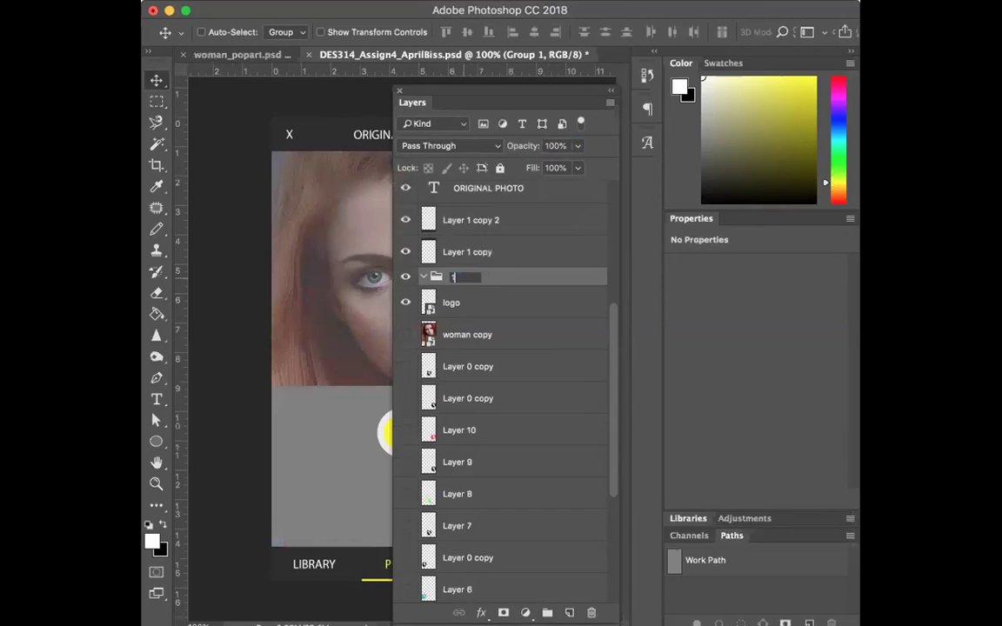
key("Return")
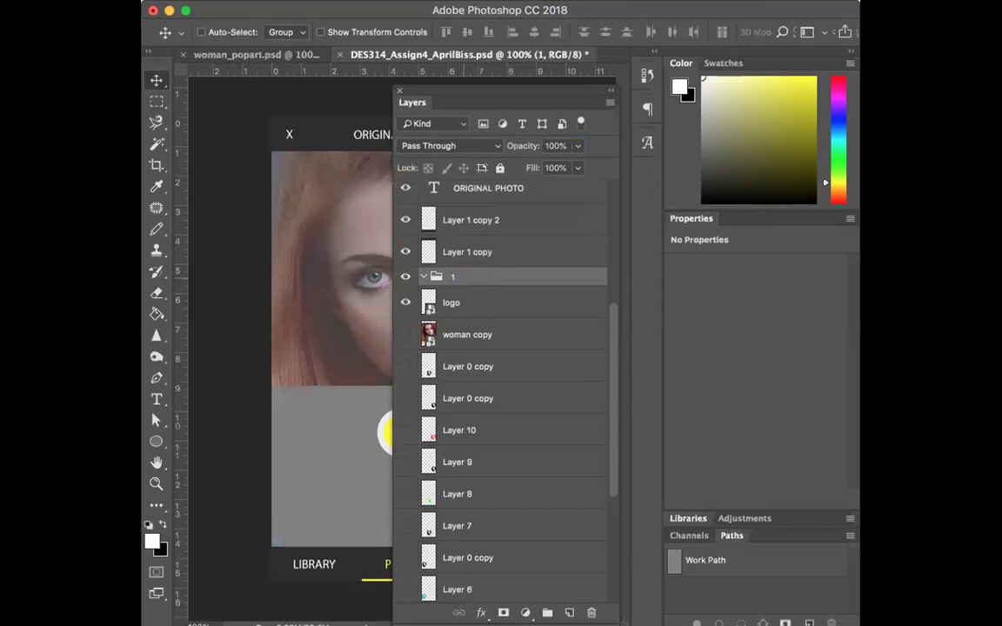
Move all the visible layers, from Layer 1 and the header texts down to Layer 2, into group 1 and collapse the group.
left_click(526, 199)
left_click(524, 228, "super")
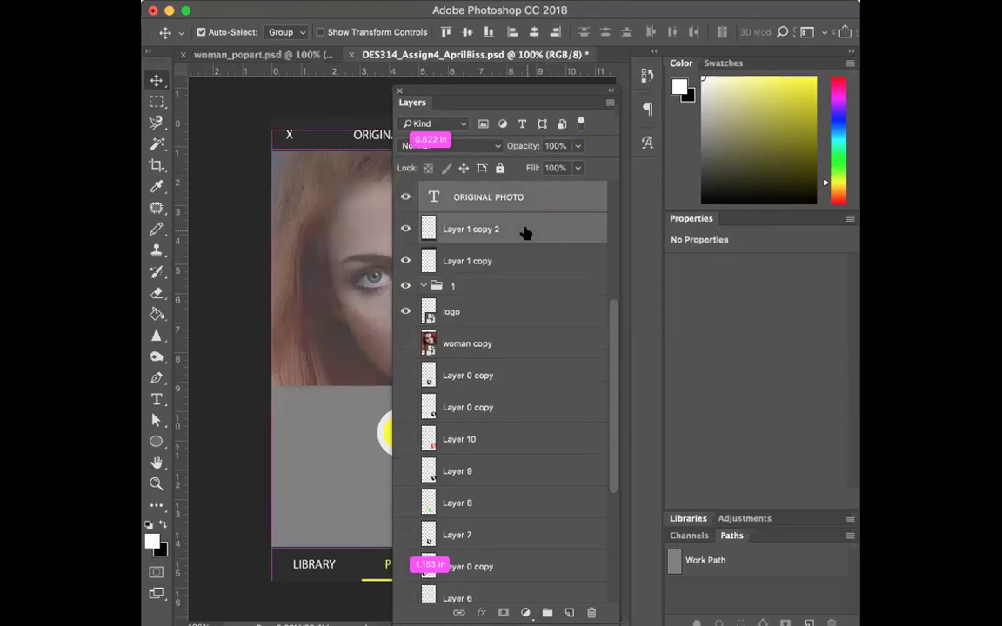
left_click(526, 260, "super")
left_click(521, 312, "super")
scroll(530, 366, "down", 5)
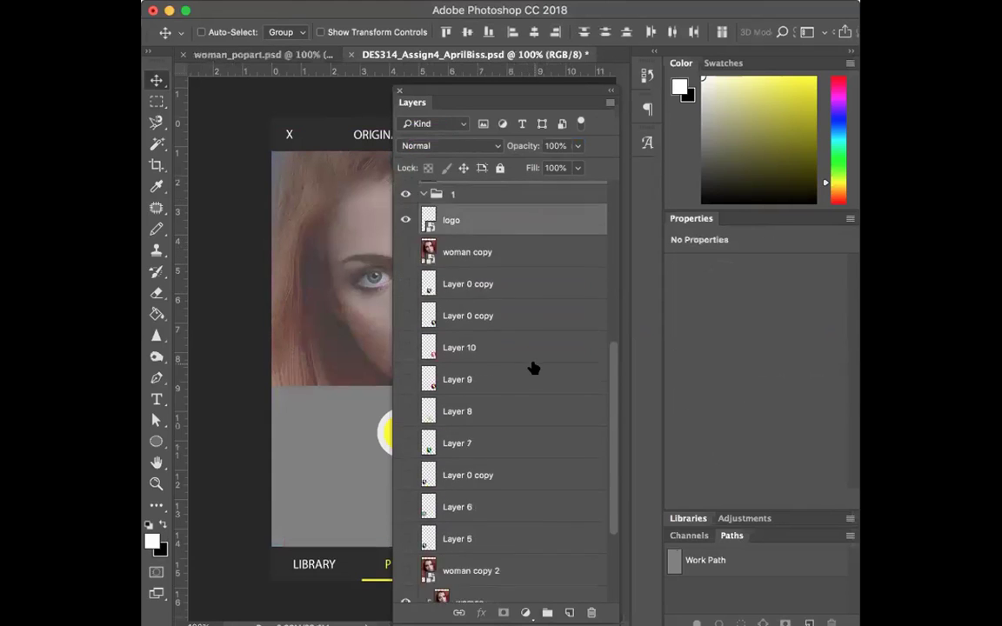
left_click(509, 468, "super")
left_click(510, 498, "super")
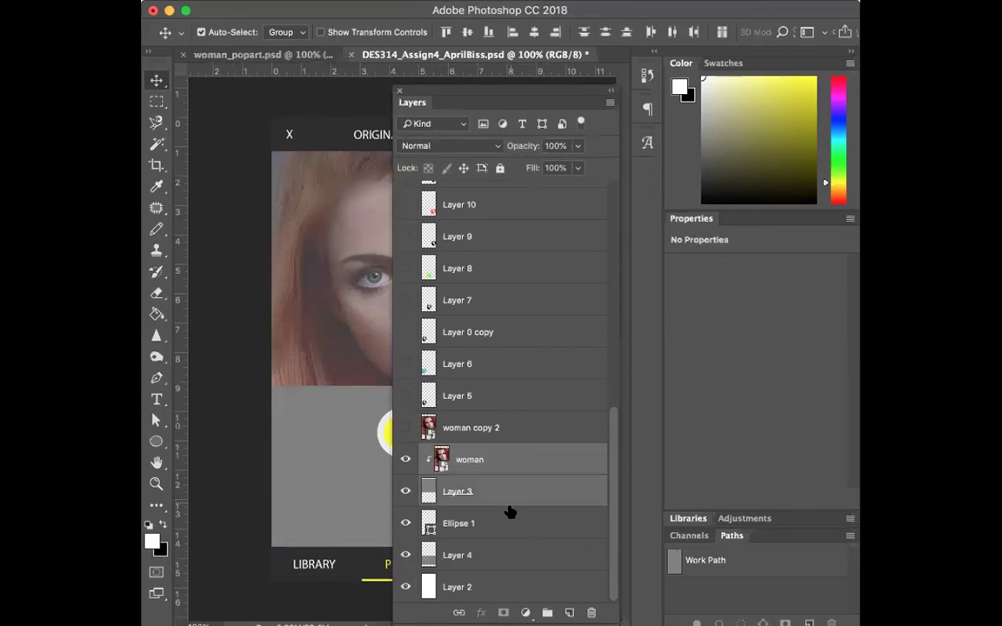
left_click(510, 522, "super")
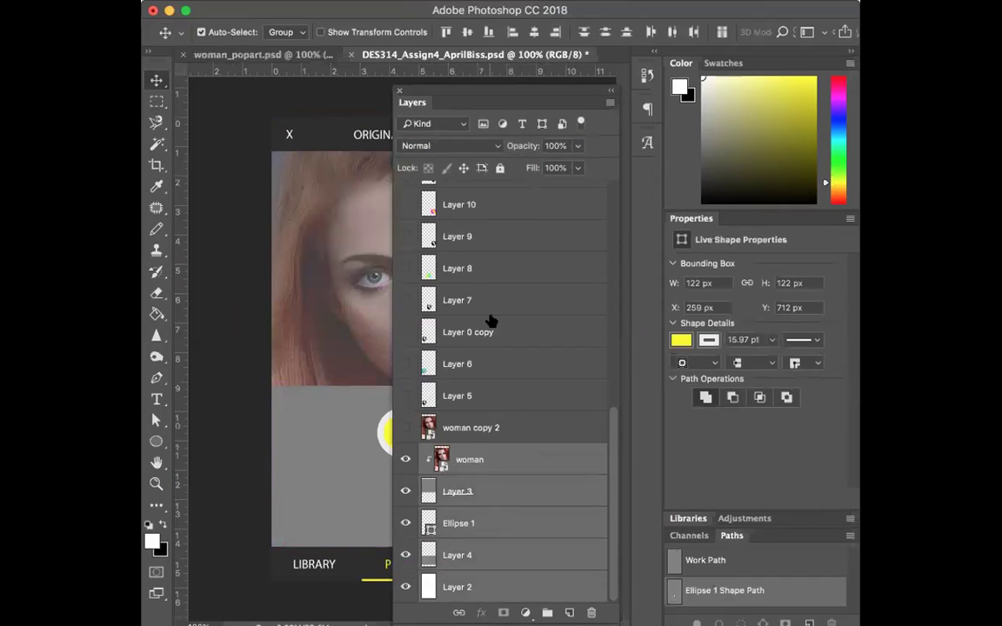
scroll(490, 315, "up", 10)
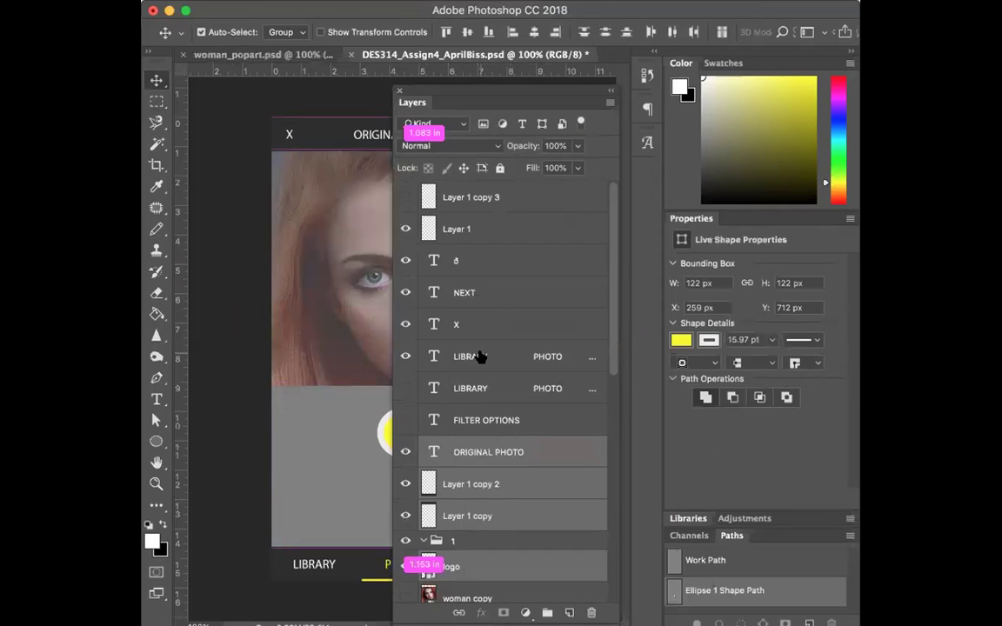
left_click(478, 355, "super")
left_click(468, 325, "super")
left_click(467, 293, "super")
left_click(467, 260, "super")
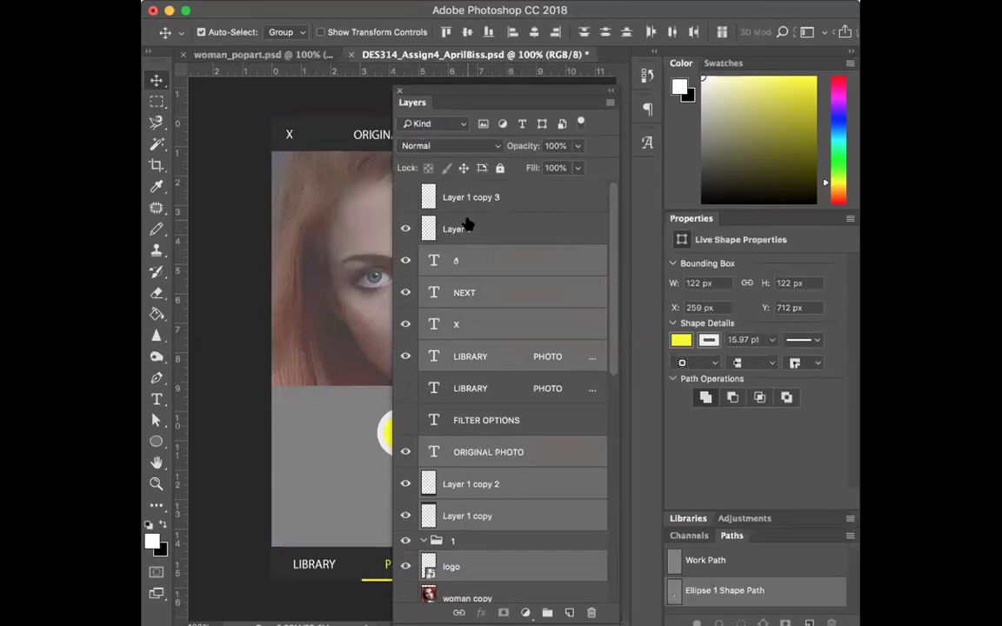
left_click(463, 229, "super")
left_click_drag(467, 520, 443, 541)
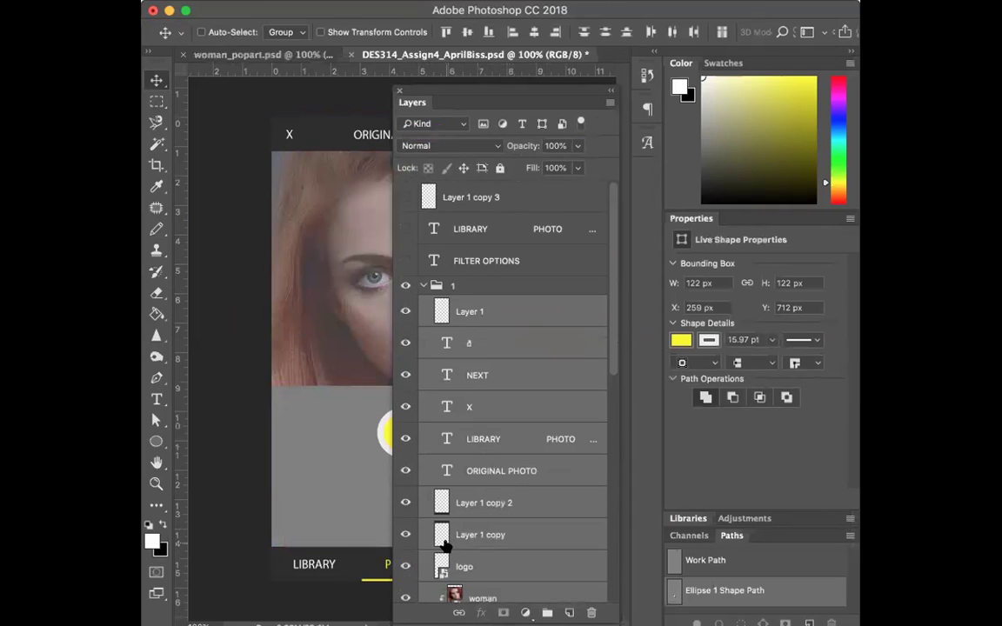
left_click(423, 285)
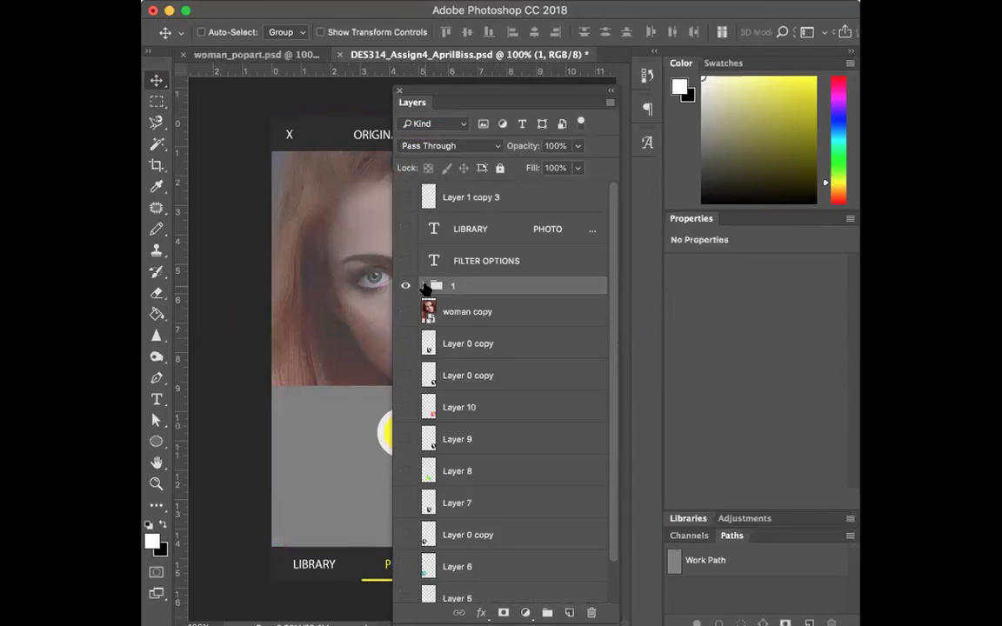
Create a layer group named 2 directly above group 1.
left_click(548, 613)
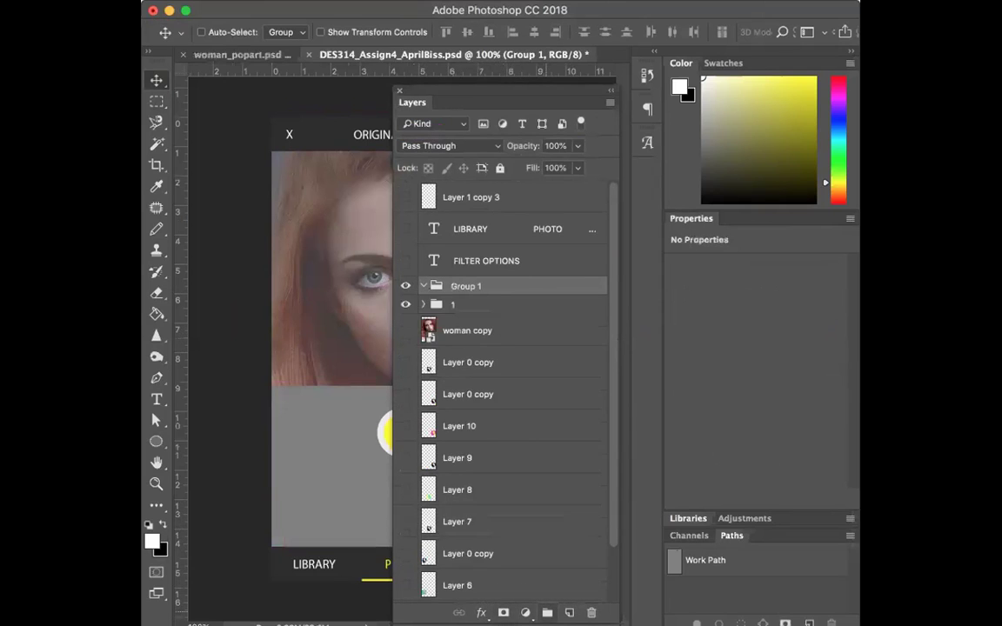
double_click(464, 286)
type("2")
key("Return")
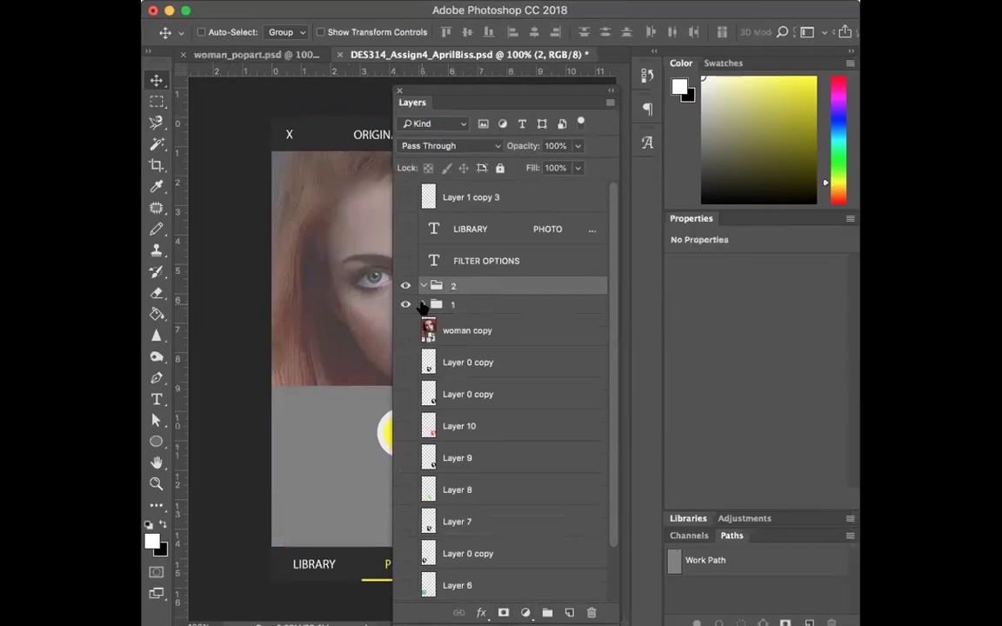
Show all the layers from woman copy down to woman copy 2, plus the ungrouped FILTER OPTIONS and LIBRARY PHOTO text layers.
left_click_drag(406, 330, 406, 594)
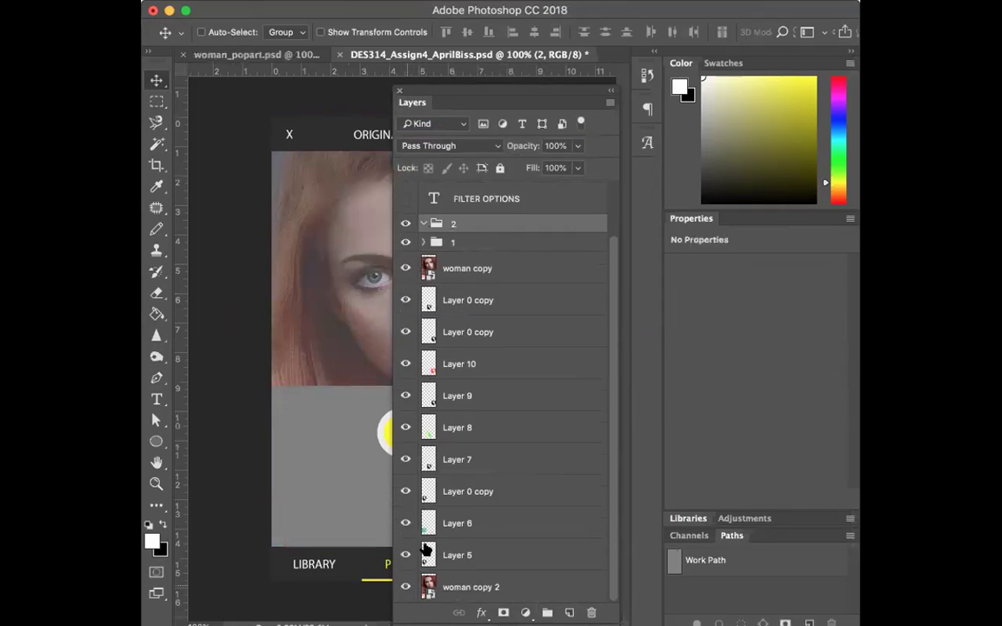
scroll(455, 469, "up", 3)
left_click_drag(405, 260, 405, 231)
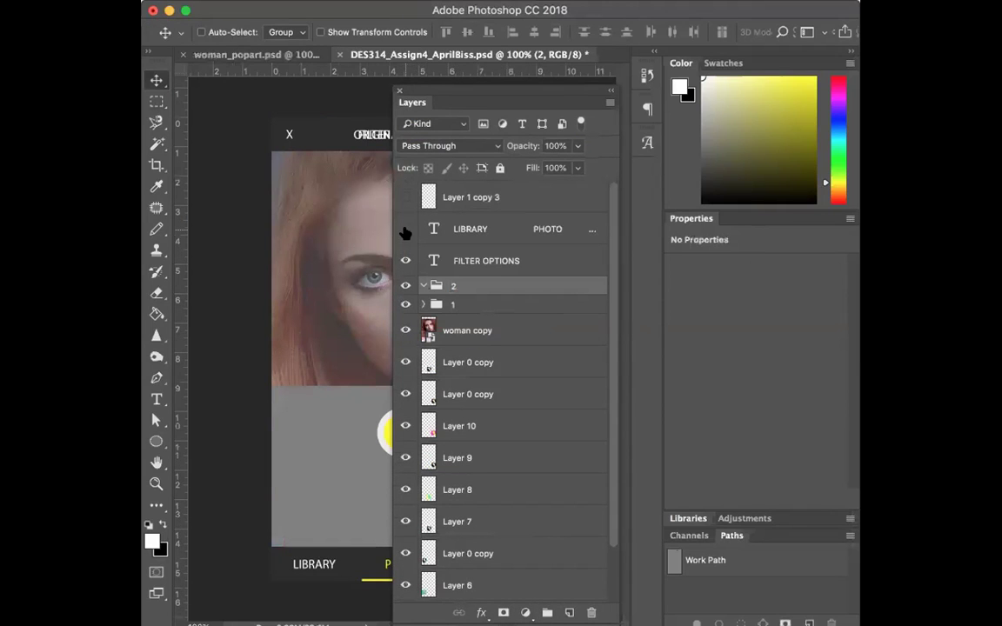
Move the floating Layers panel clear of the canvas, and hide the ORIGINAL PHOTO text layer inside group 1.
left_click_drag(440, 93, 653, 82)
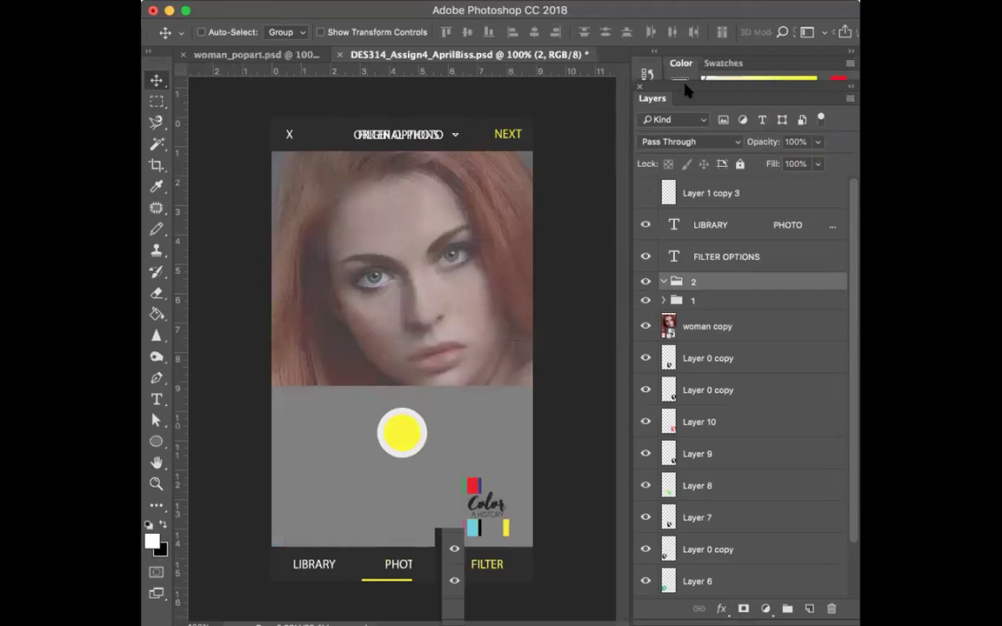
left_click(663, 300)
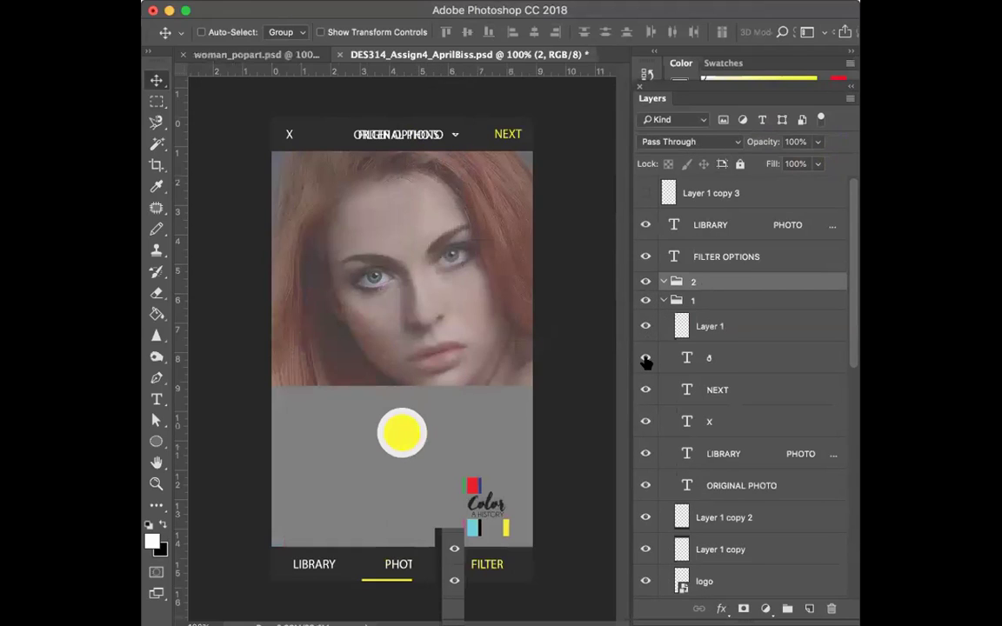
left_click(646, 454)
left_click(646, 454)
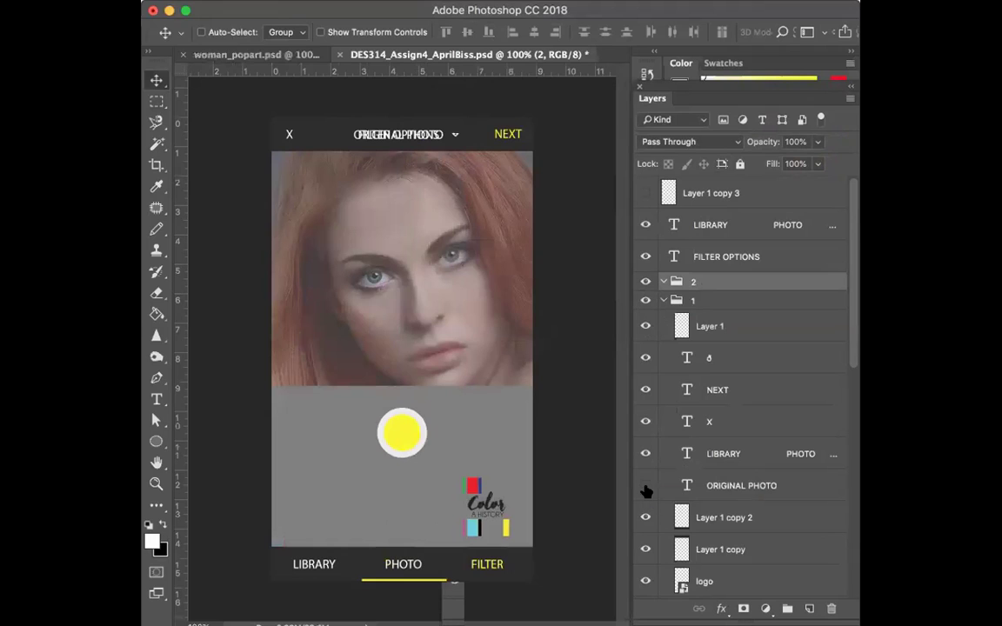
left_click(645, 487)
Hide the logo, woman, Layer 3, Ellipse 1, Layer 4 and Layer 2 layers in group 1, and collapse the group.
scroll(649, 505, "down", 3)
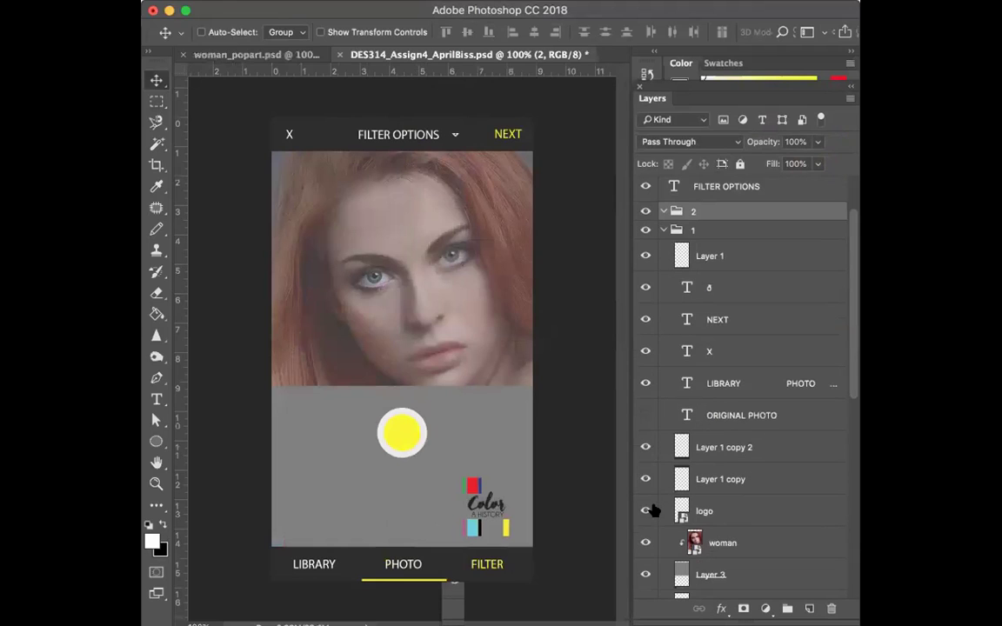
left_click(642, 449)
left_click(644, 447)
left_click(645, 513)
scroll(643, 513, "down", 3)
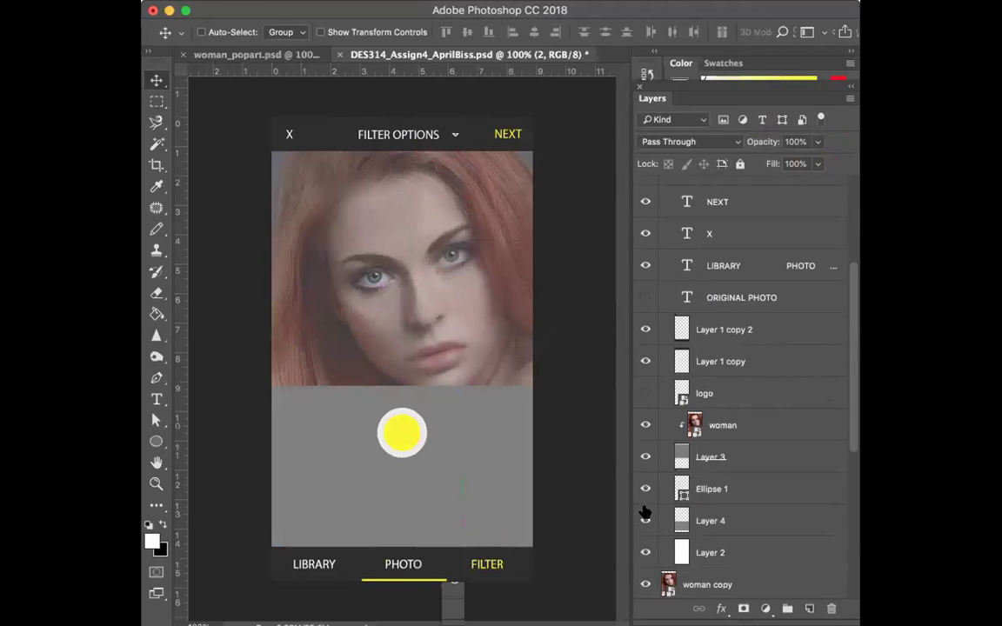
left_click(645, 426)
left_click(644, 457)
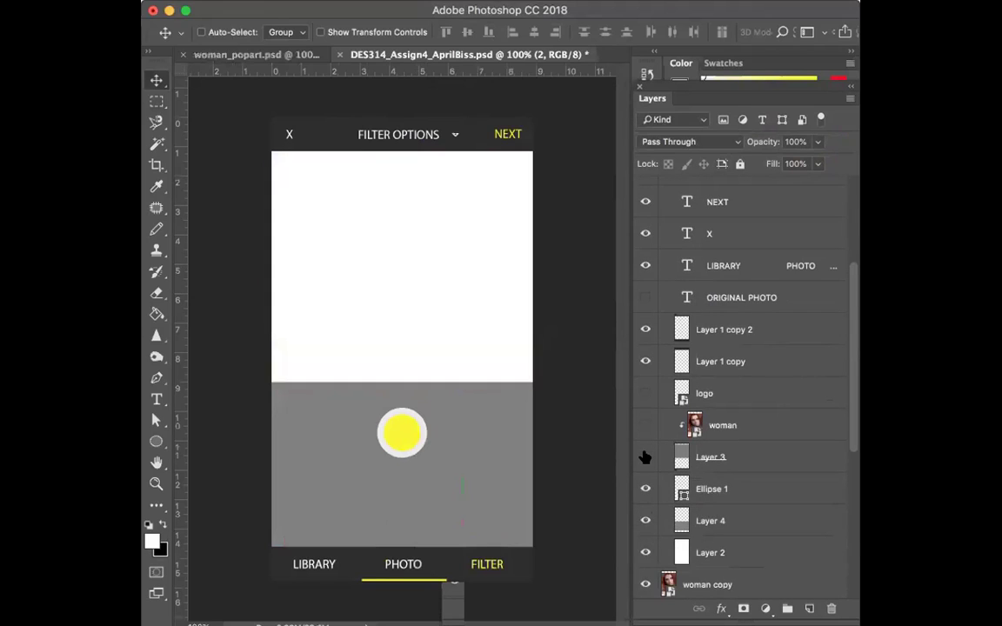
left_click(645, 491)
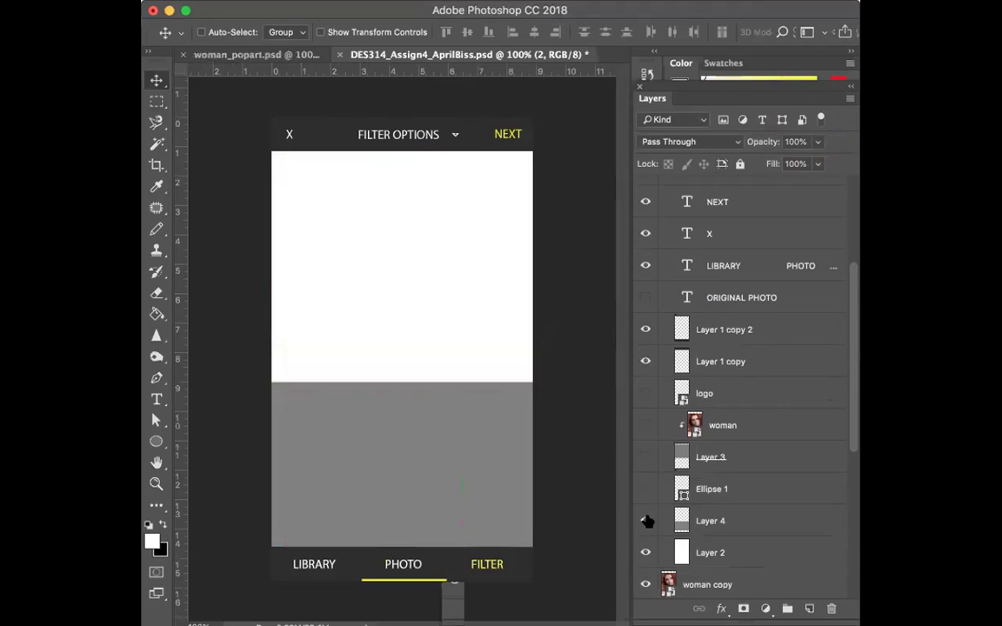
left_click(645, 520)
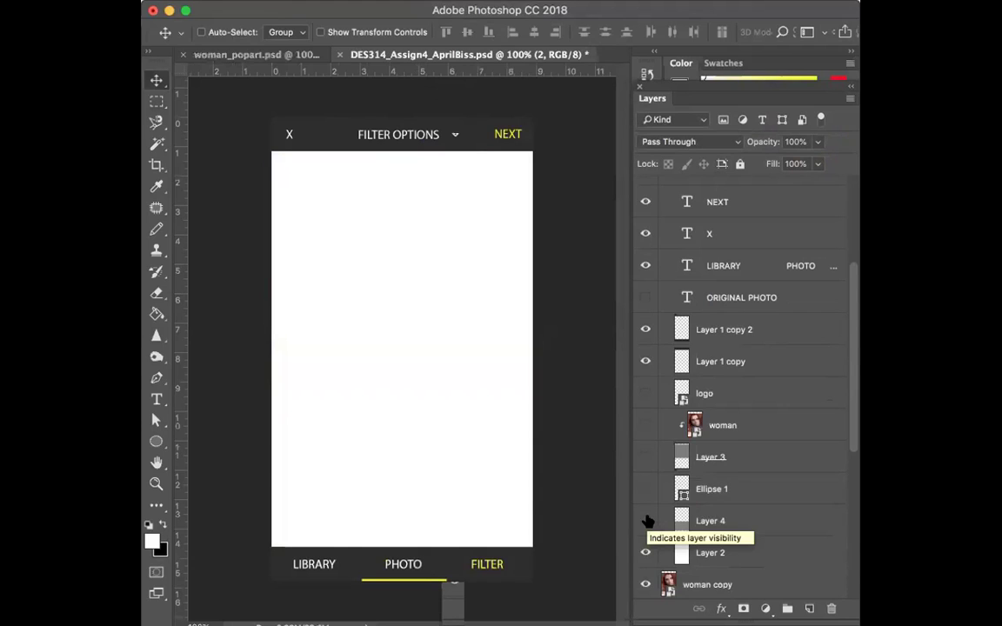
left_click(645, 553)
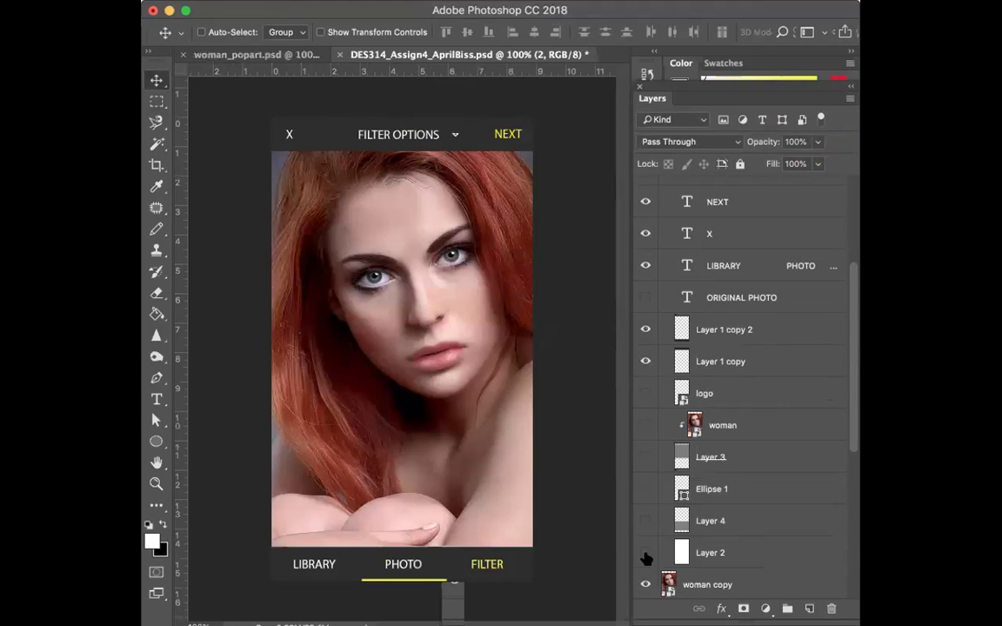
scroll(675, 226, "up", 5)
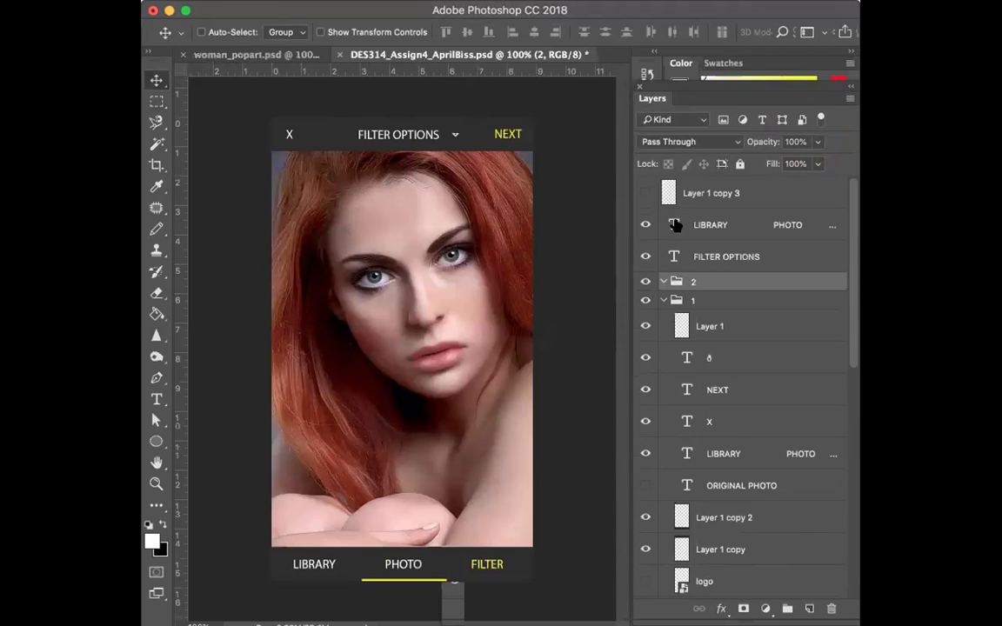
left_click(663, 300)
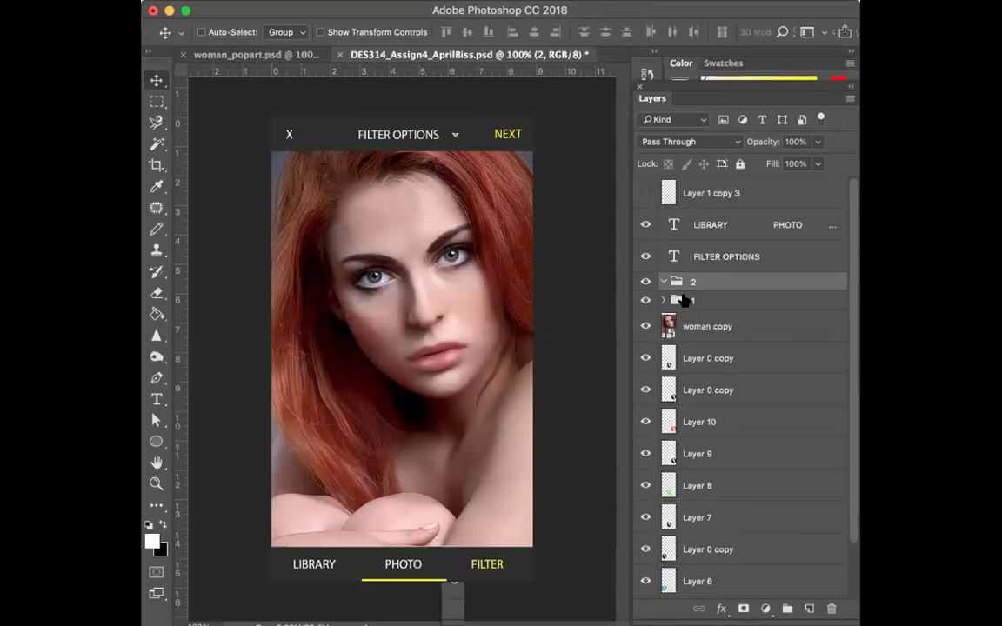
Move the layers from woman copy through woman copy 2 into group 2.
left_click(690, 333)
scroll(727, 404, "down", 2)
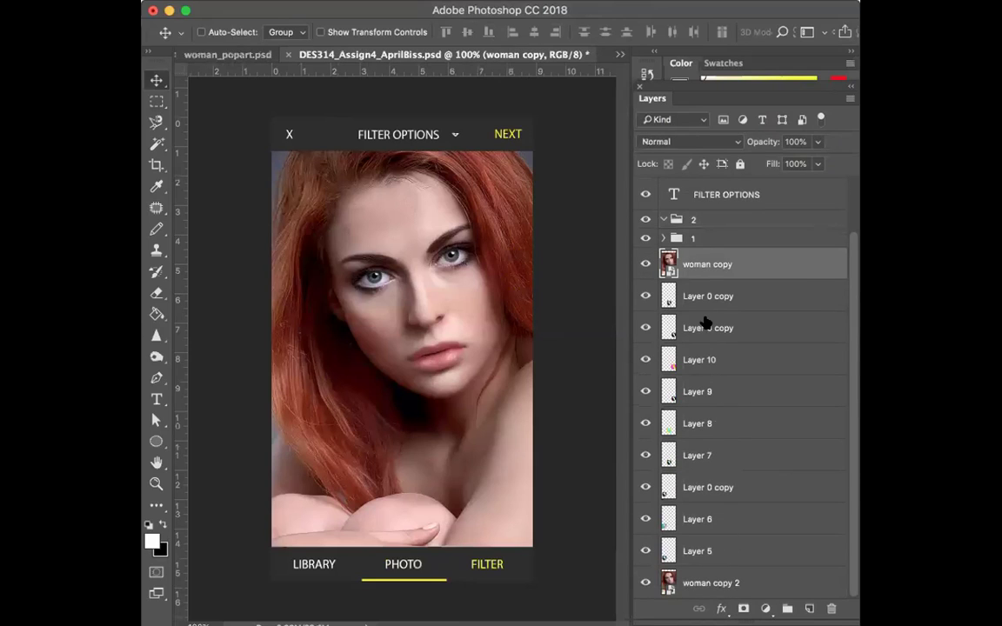
left_click(706, 587, "shift")
left_click_drag(700, 263, 693, 224)
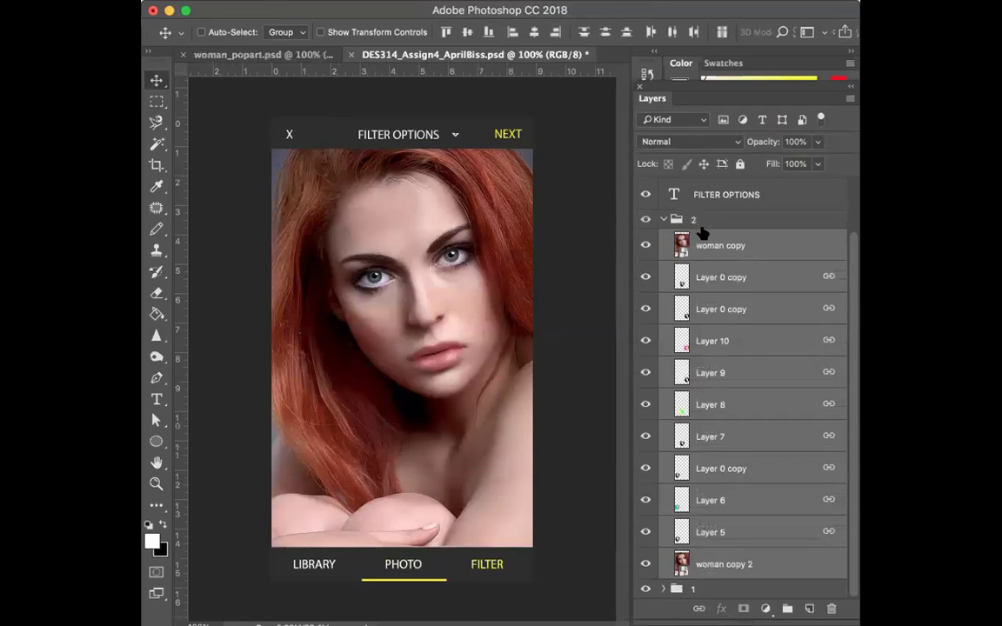
Move the ungrouped LIBRARY PHOTO and FILTER OPTIONS text layers into group 2, above the woman copy layer.
scroll(701, 229, "up", 2)
left_click(703, 257)
left_click(704, 224, "shift")
left_click_drag(706, 224, 690, 287)
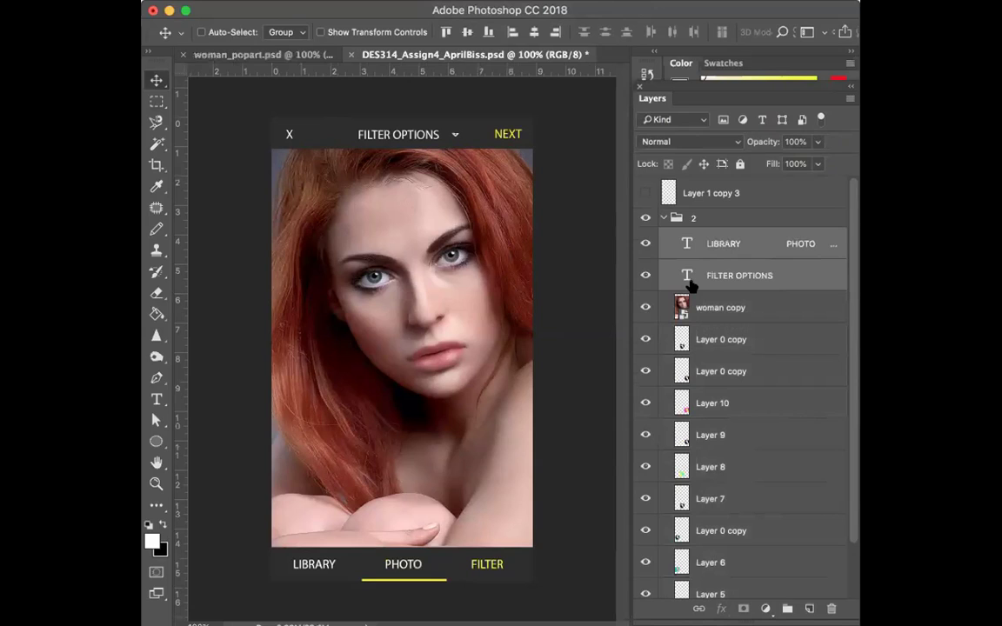
Show Layer 1 copy 3 and move it into group 2, between FILTER OPTIONS and woman copy.
left_click(646, 196)
left_click(644, 197)
left_click(645, 194)
left_click_drag(689, 194, 725, 283)
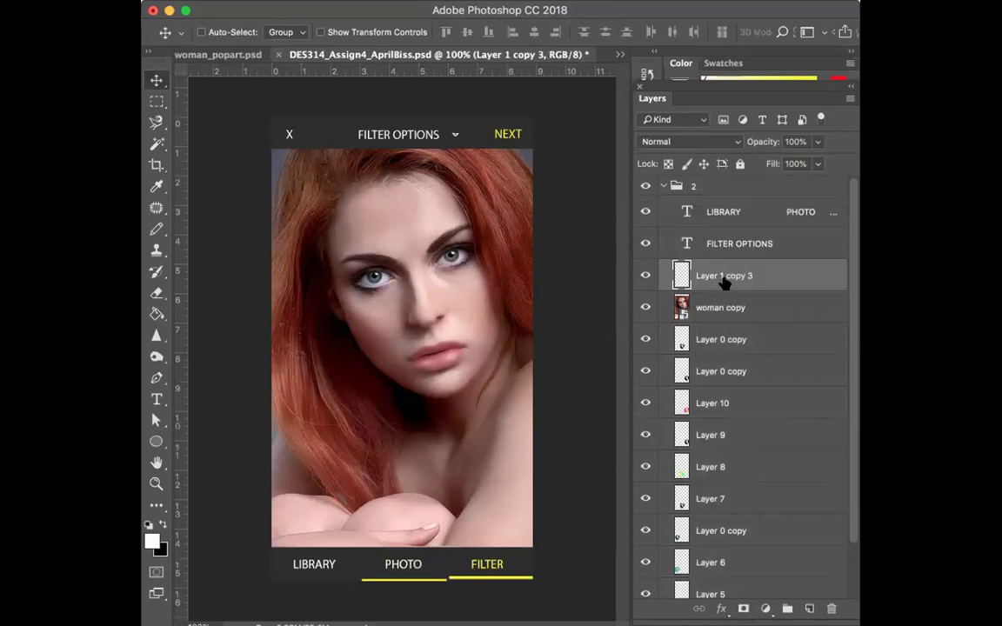
Hide the PHOTO tab's yellow underline, Layer 1 in group 1, and leave both groups collapsed.
left_click(664, 185)
left_click(663, 204)
left_click(645, 233)
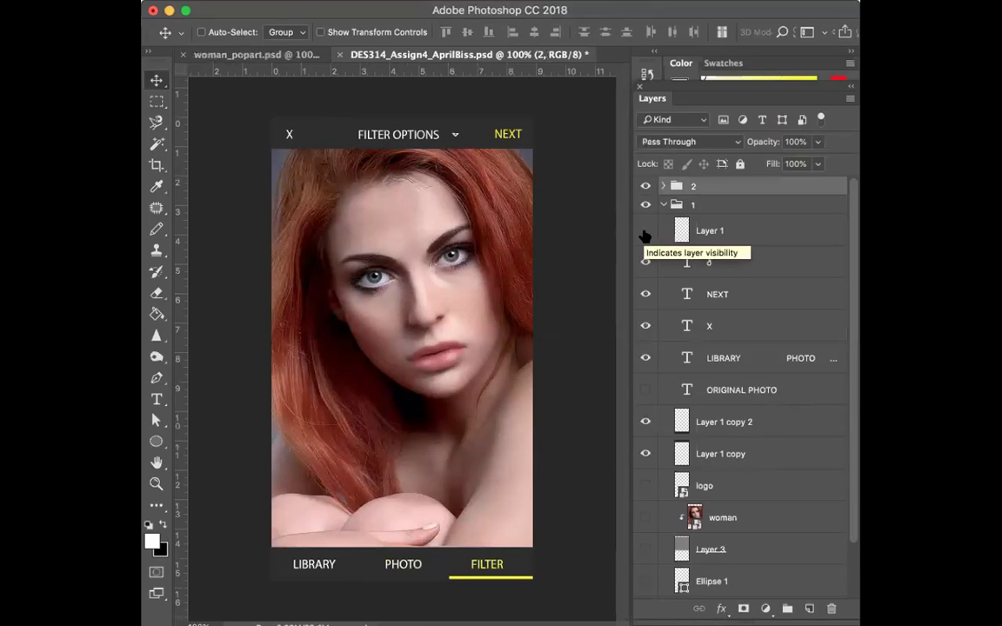
left_click(663, 204)
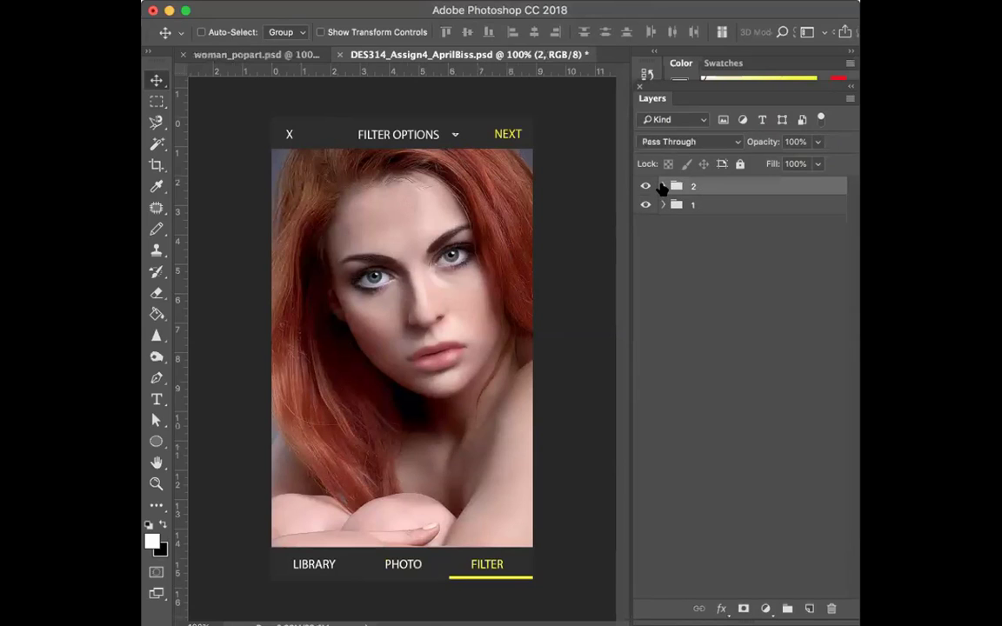
Move the woman copy layer beneath woman copy 2 at the end of group 2, and delete woman copy.
left_click(663, 185)
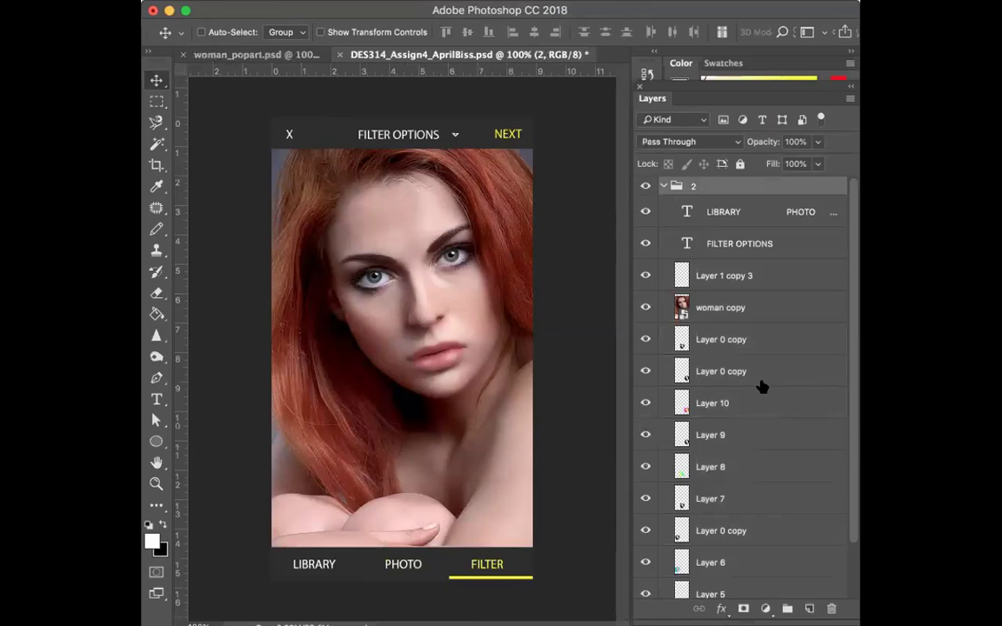
scroll(762, 386, "down", 1)
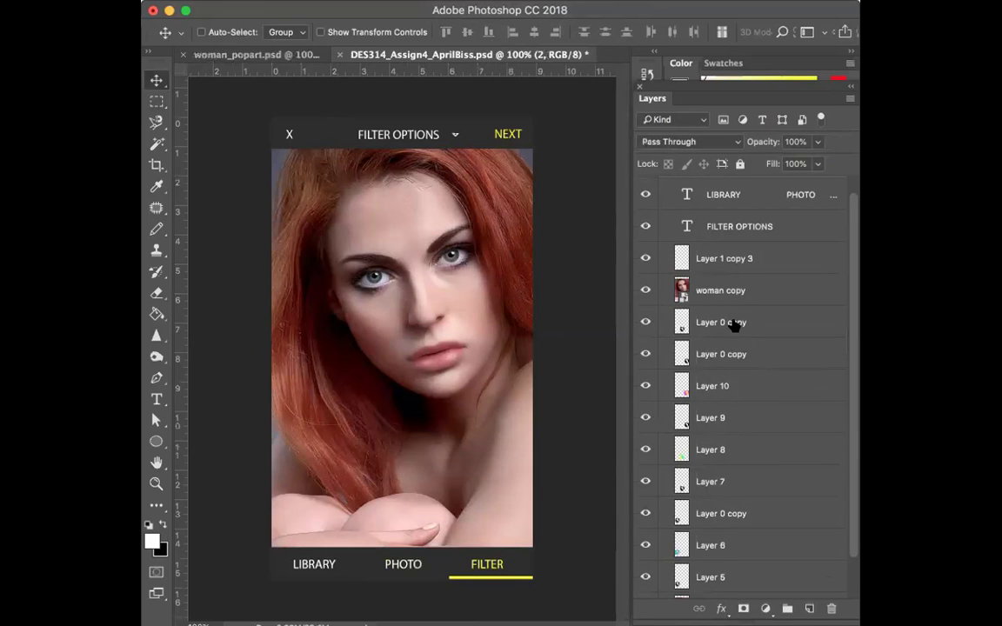
left_click_drag(719, 294, 736, 588)
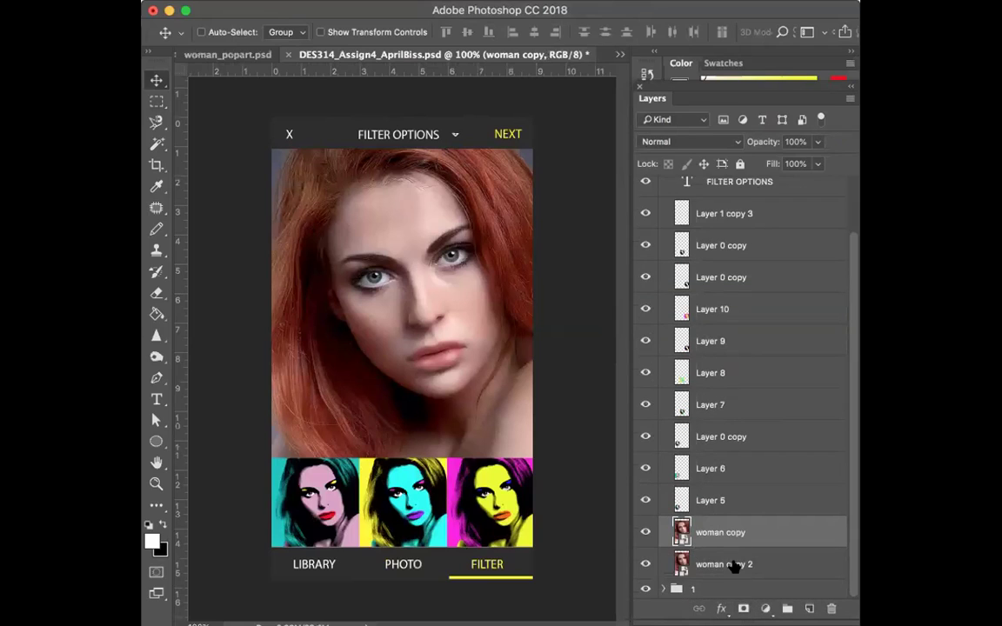
left_click_drag(724, 539, 725, 572)
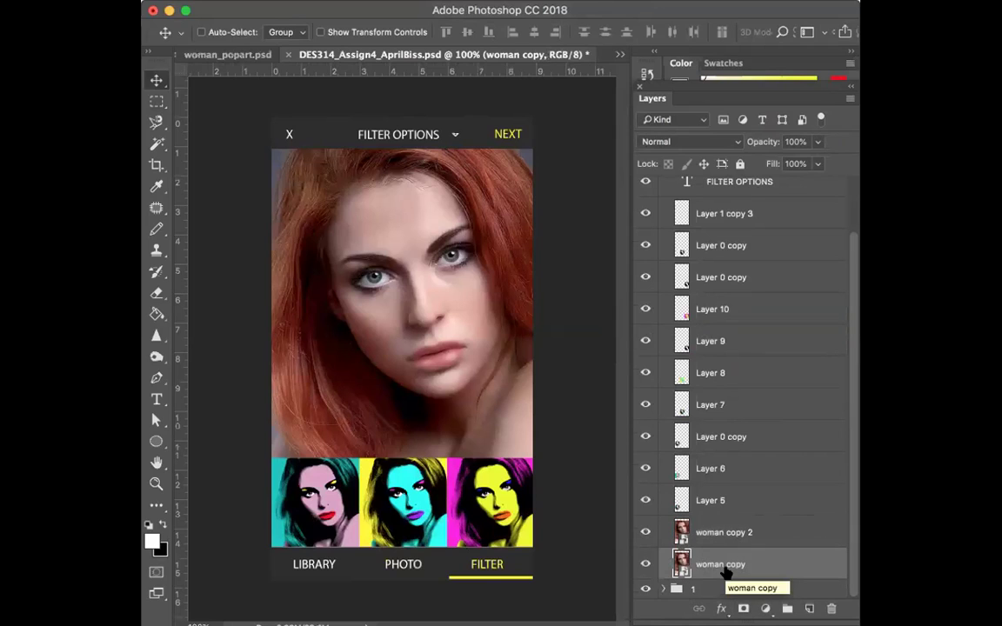
left_click(831, 610)
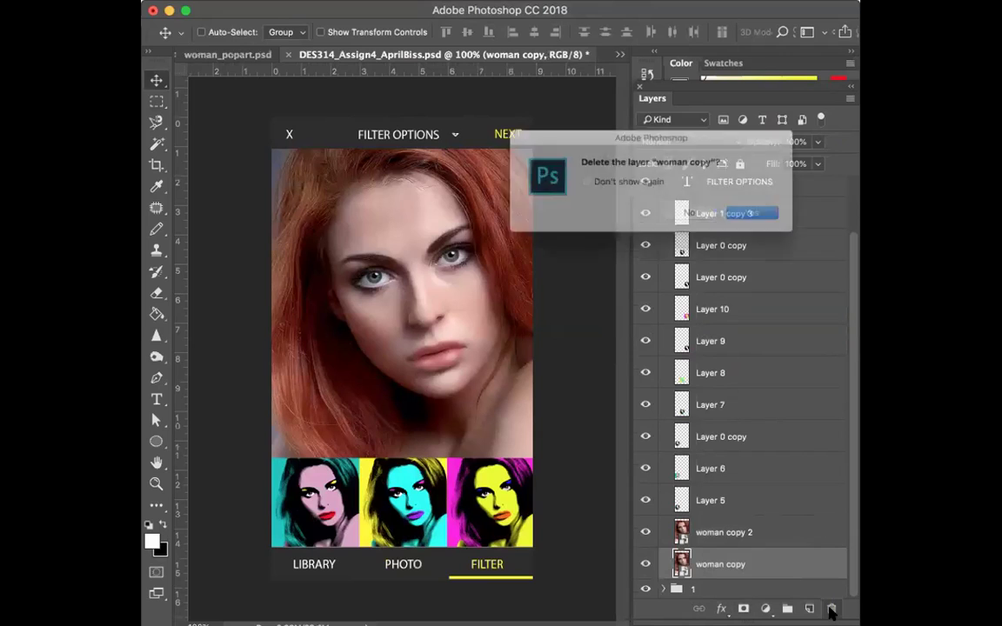
left_click(766, 218)
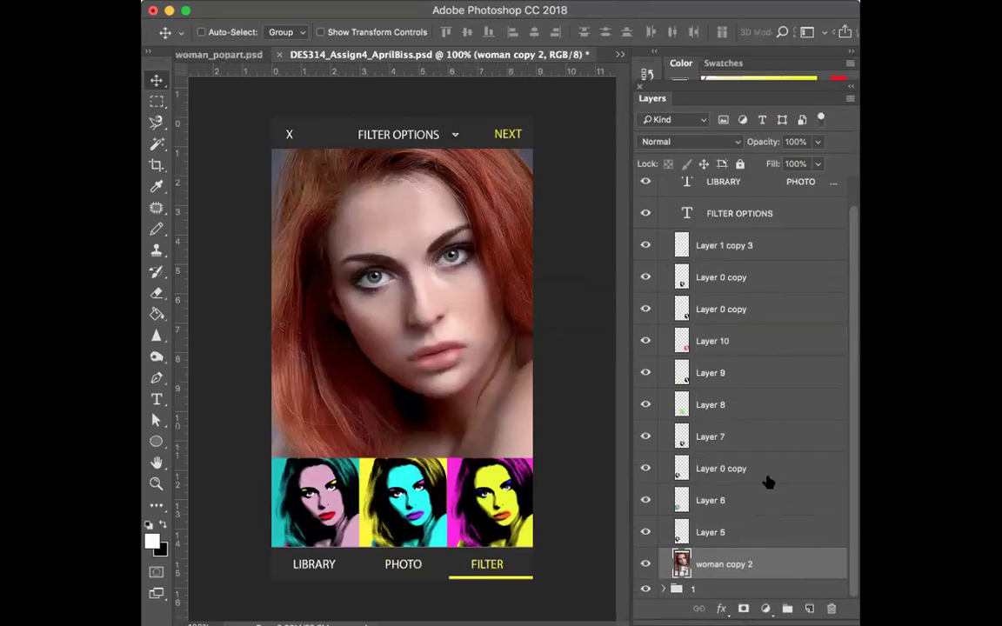
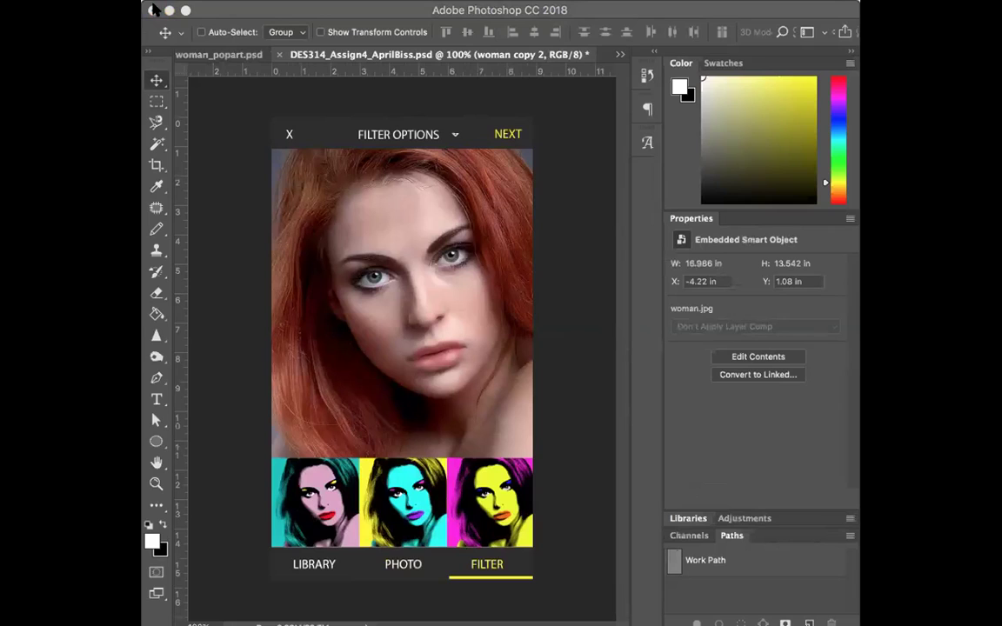
Bring the floating Layers panel back into view.
key("F7")
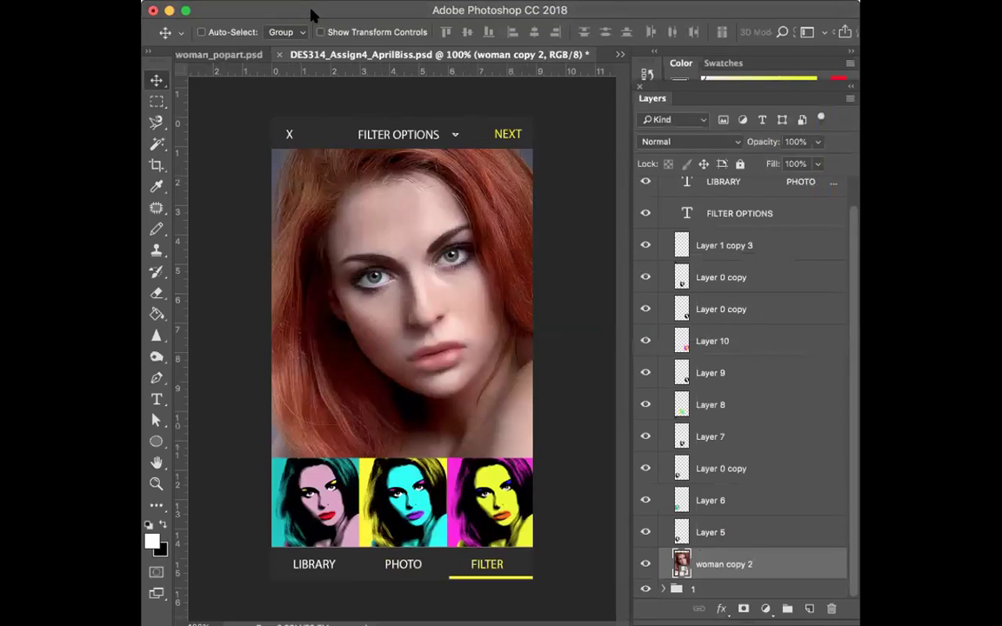